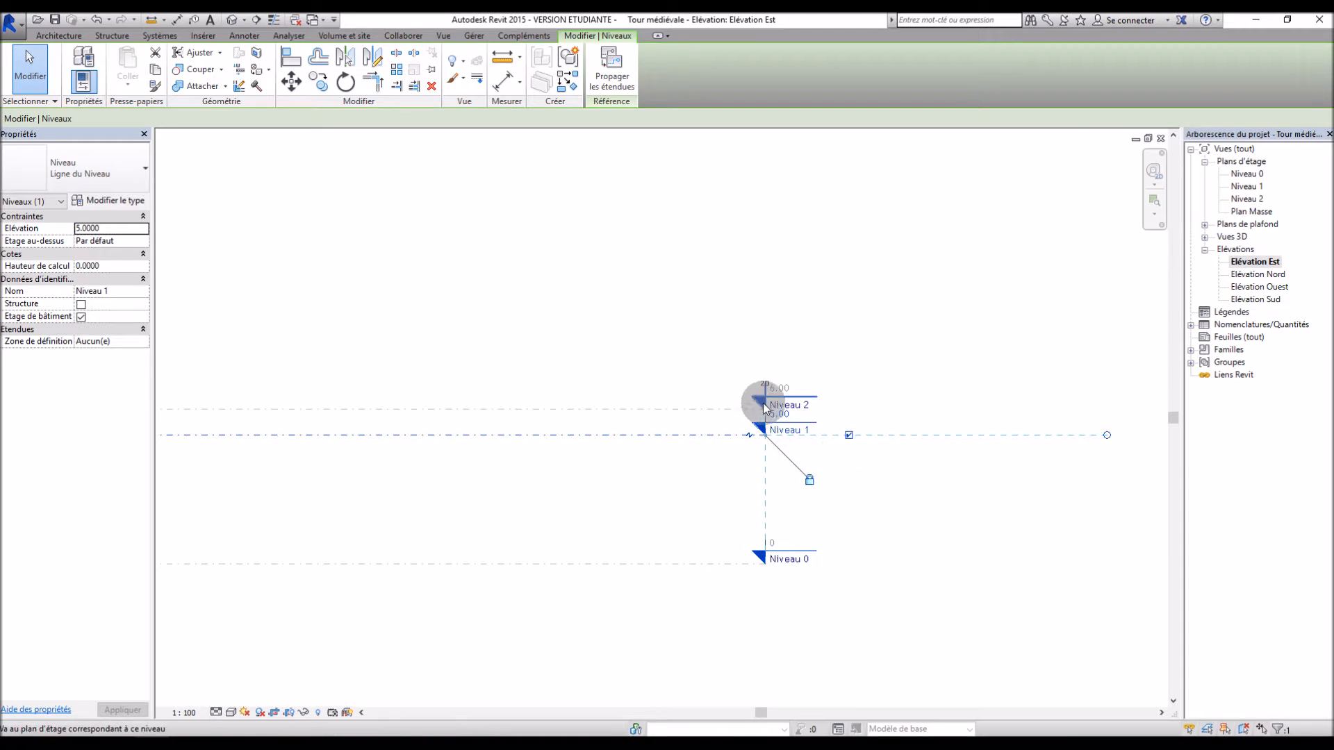
Set the elevation of Niveau 2 to 10.
{"action": "left_click", "coordinate": [779, 389]}
{"action": "type", "text": "1"}
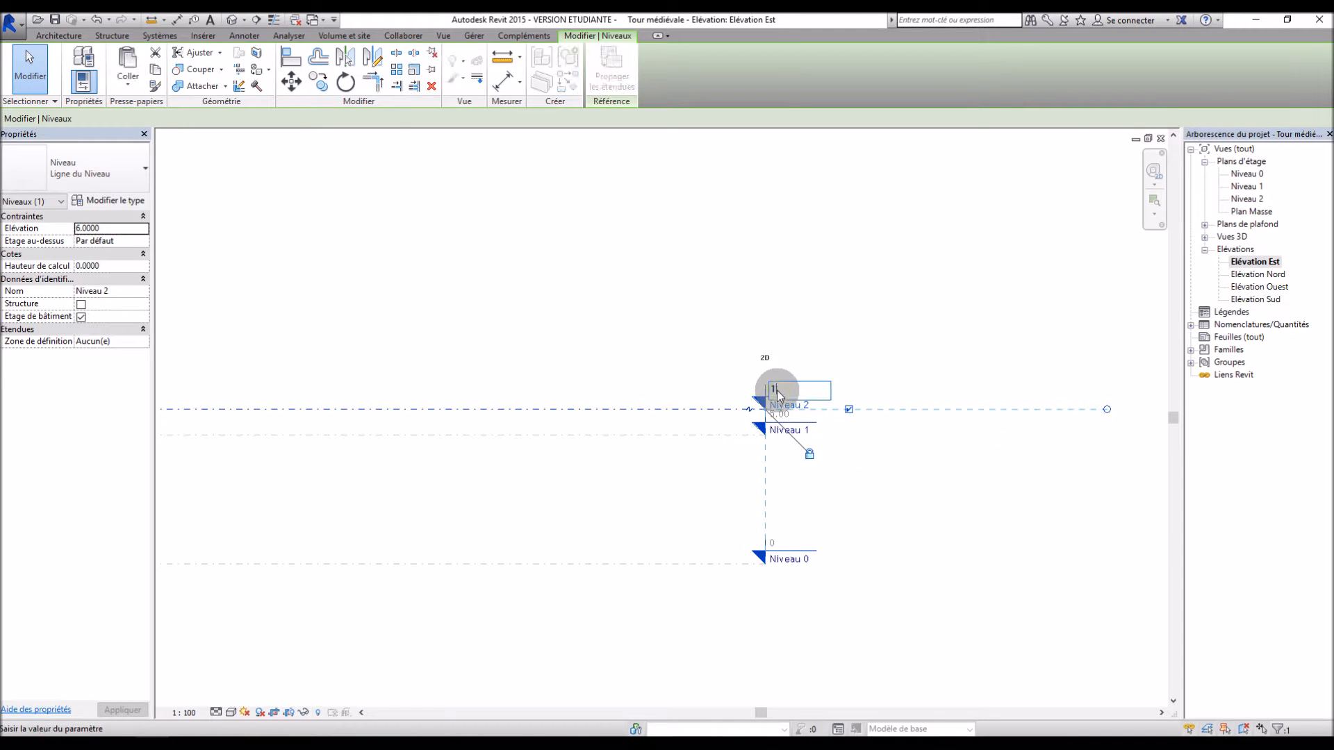
{"action": "type", "text": "0"}
{"action": "key", "text": "Return"}
Copy the Niveau 2 level upward and set the new level's elevation to 15.
{"action": "left_click_drag", "start_coordinate": [763, 299], "coordinate": [767, 203], "text": "ctrl"}
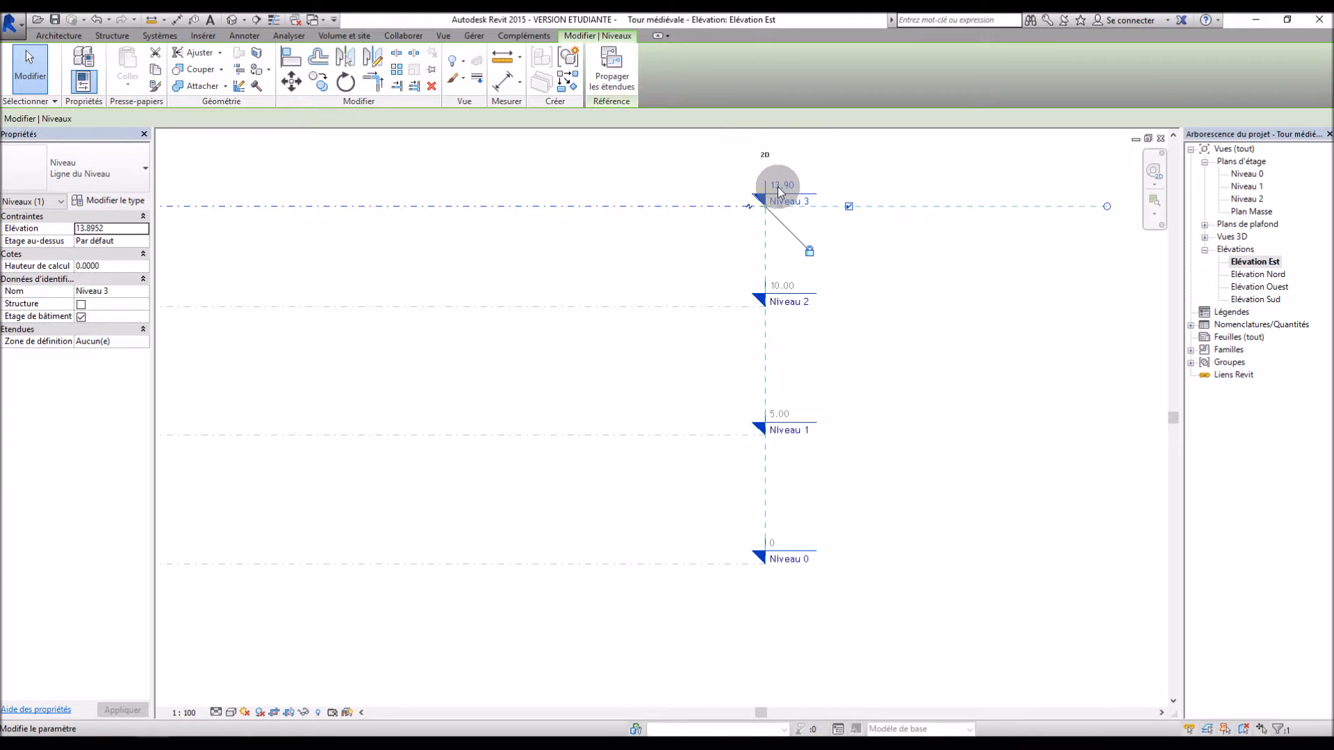
{"action": "left_click", "coordinate": [779, 186]}
{"action": "type", "text": "15"}
{"action": "key", "text": "Return"}
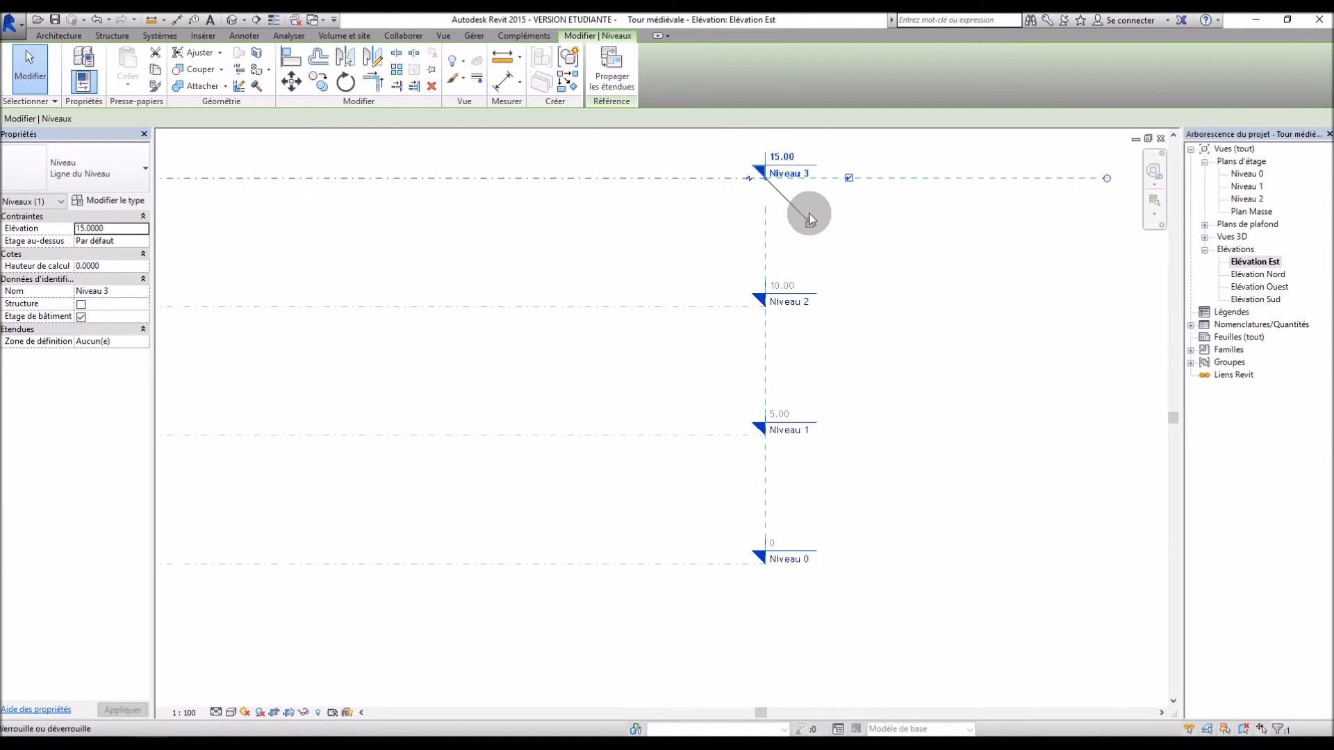
Copy the Niveau 3 level upward and set the new level's elevation to 20.
{"action": "scroll", "coordinate": [775, 417], "scroll_direction": "down", "scroll_amount": 2}
{"action": "scroll", "coordinate": [733, 357], "scroll_direction": "down", "scroll_amount": 2}
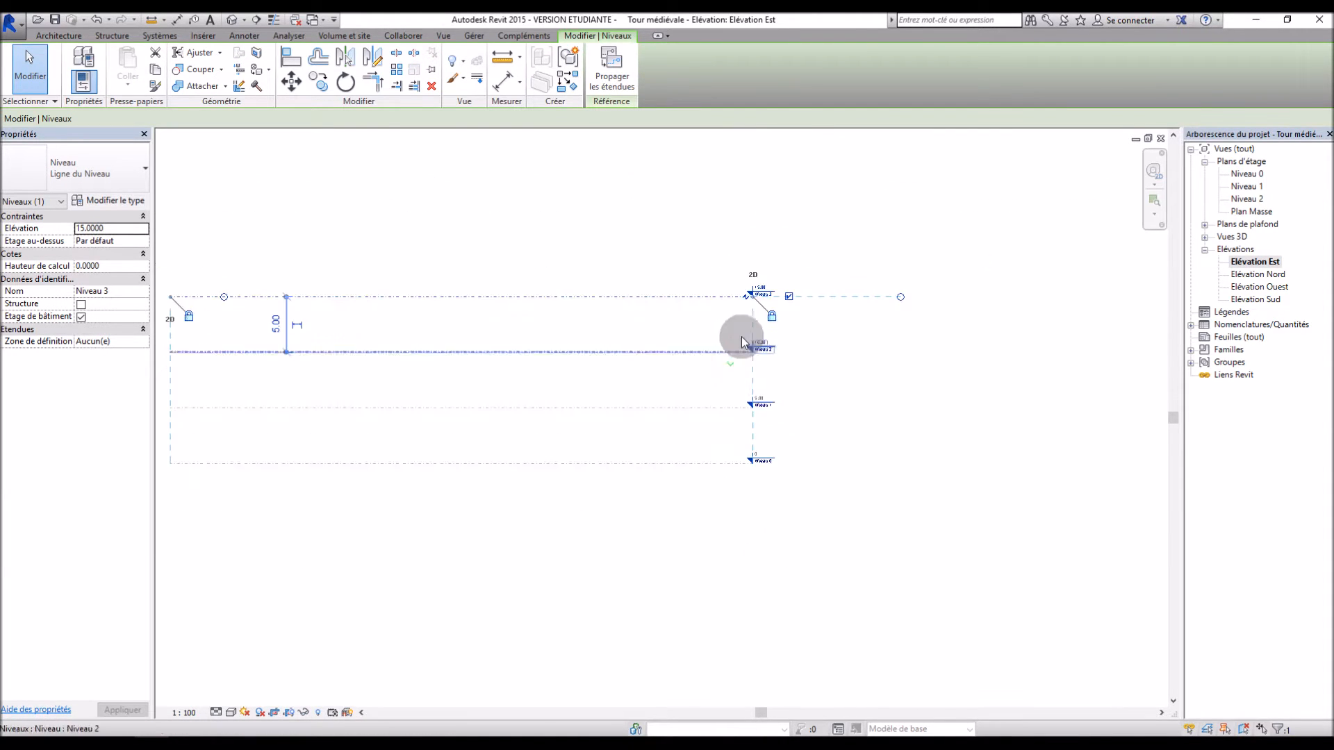
{"action": "scroll", "coordinate": [770, 203], "scroll_direction": "up", "scroll_amount": 4}
{"action": "scroll", "coordinate": [770, 264], "scroll_direction": "up", "scroll_amount": 1}
{"action": "left_click_drag", "start_coordinate": [705, 449], "coordinate": [742, 314], "text": "ctrl"}
{"action": "left_click", "coordinate": [741, 310]}
{"action": "type", "text": "20"}
{"action": "key", "text": "Return"}
Copy the Niveau 4 level upward and set the new level's elevation to 25.
{"action": "scroll", "coordinate": [636, 424], "scroll_direction": "down", "scroll_amount": 2}
{"action": "scroll", "coordinate": [671, 417], "scroll_direction": "down", "scroll_amount": 3}
{"action": "scroll", "coordinate": [670, 226], "scroll_direction": "up", "scroll_amount": 4}
{"action": "left_click_drag", "start_coordinate": [667, 506], "coordinate": [665, 396], "text": "ctrl"}
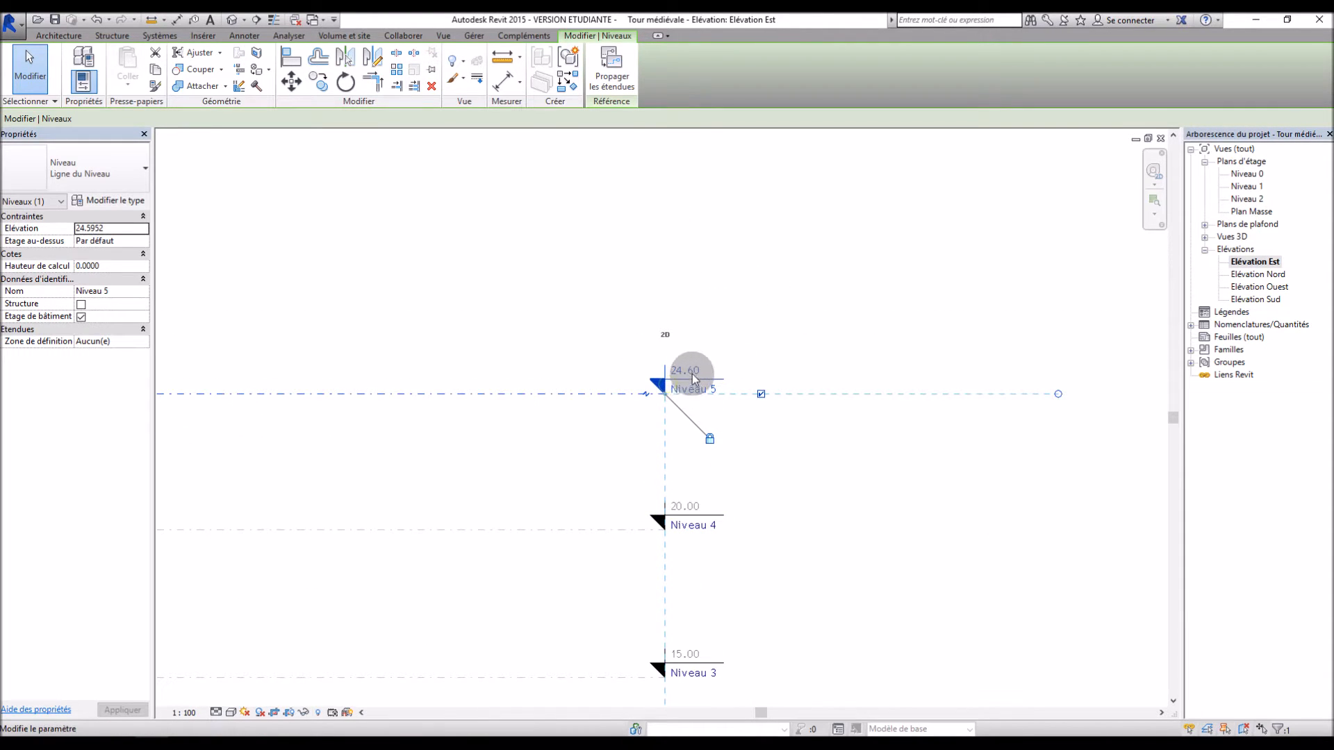
{"action": "key", "text": "Return"}
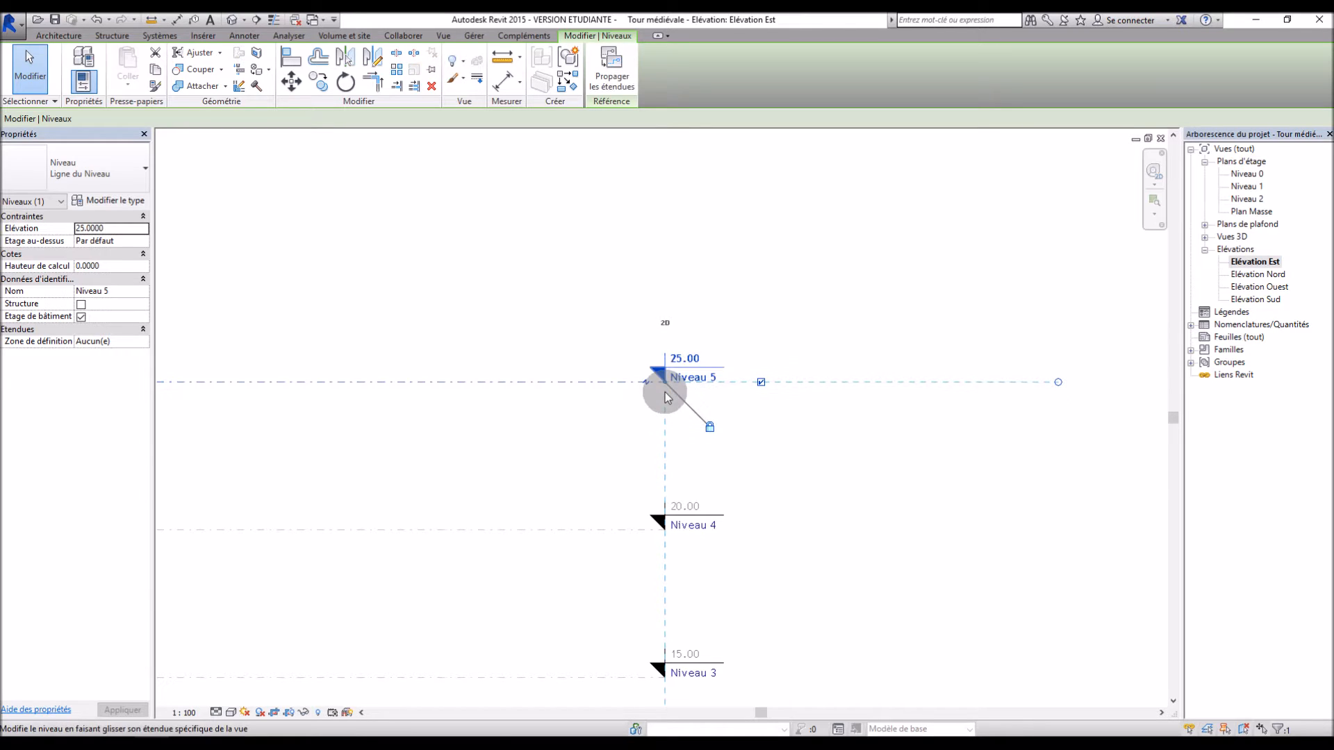
Try to copy the Niveau 5 level upward to place another level above it.
{"action": "left_click_drag", "start_coordinate": [661, 373], "coordinate": [660, 256]}
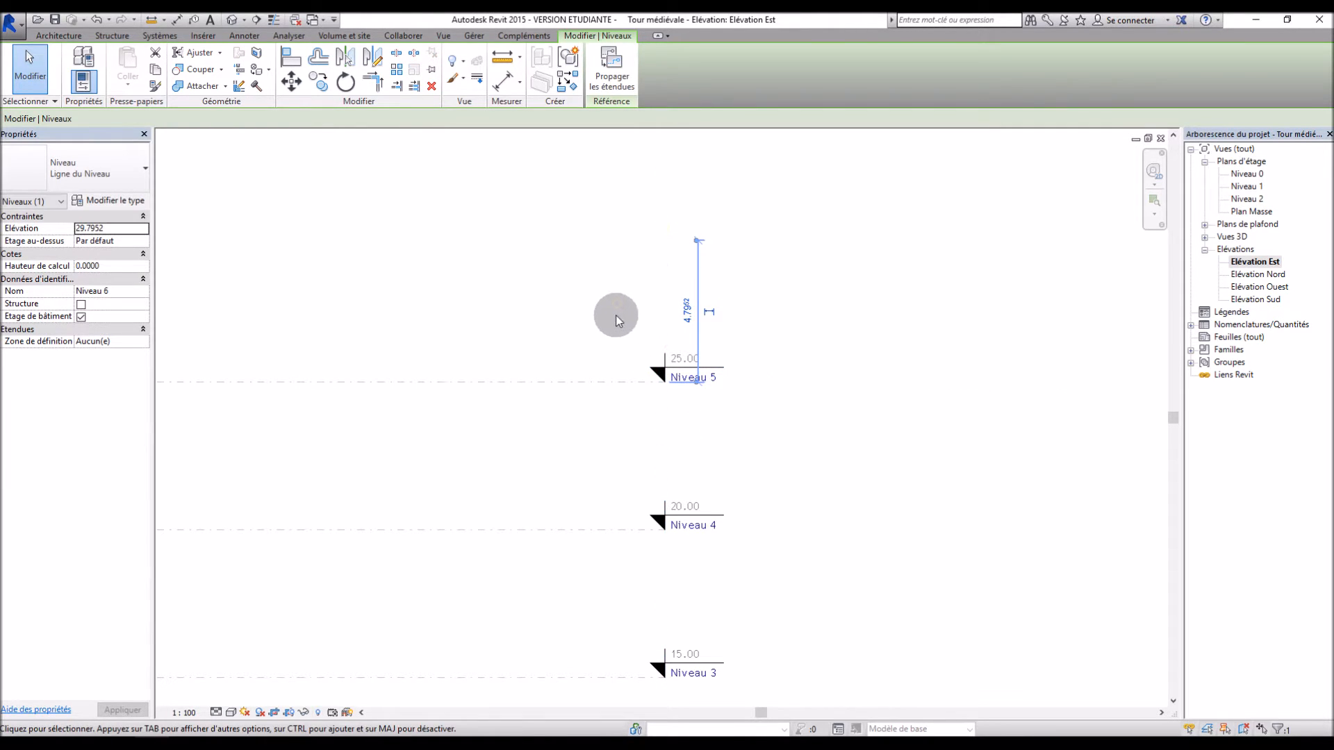
Show the elevation view's crop region, stretch it well above the levels, and turn off view cropping and the crop boundary.
{"action": "left_click", "coordinate": [290, 713]}
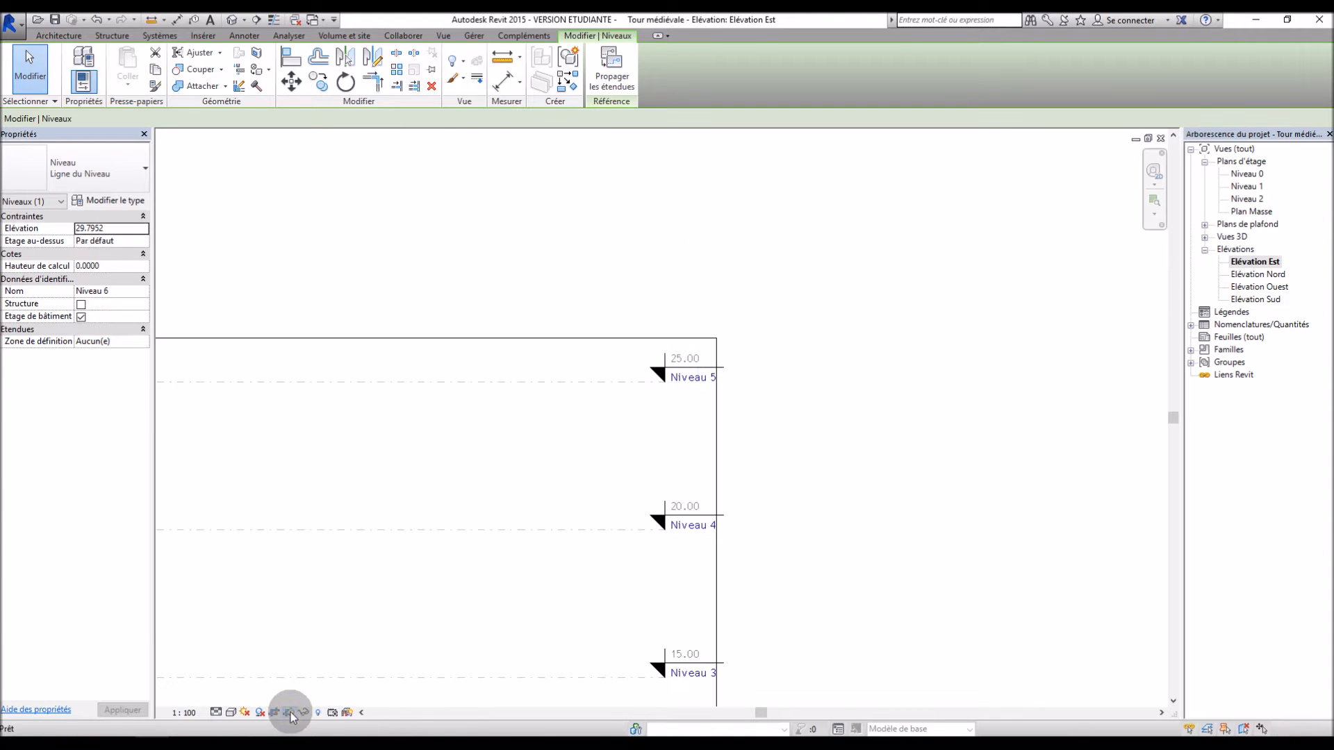
{"action": "scroll", "coordinate": [685, 418], "scroll_direction": "down", "scroll_amount": 5}
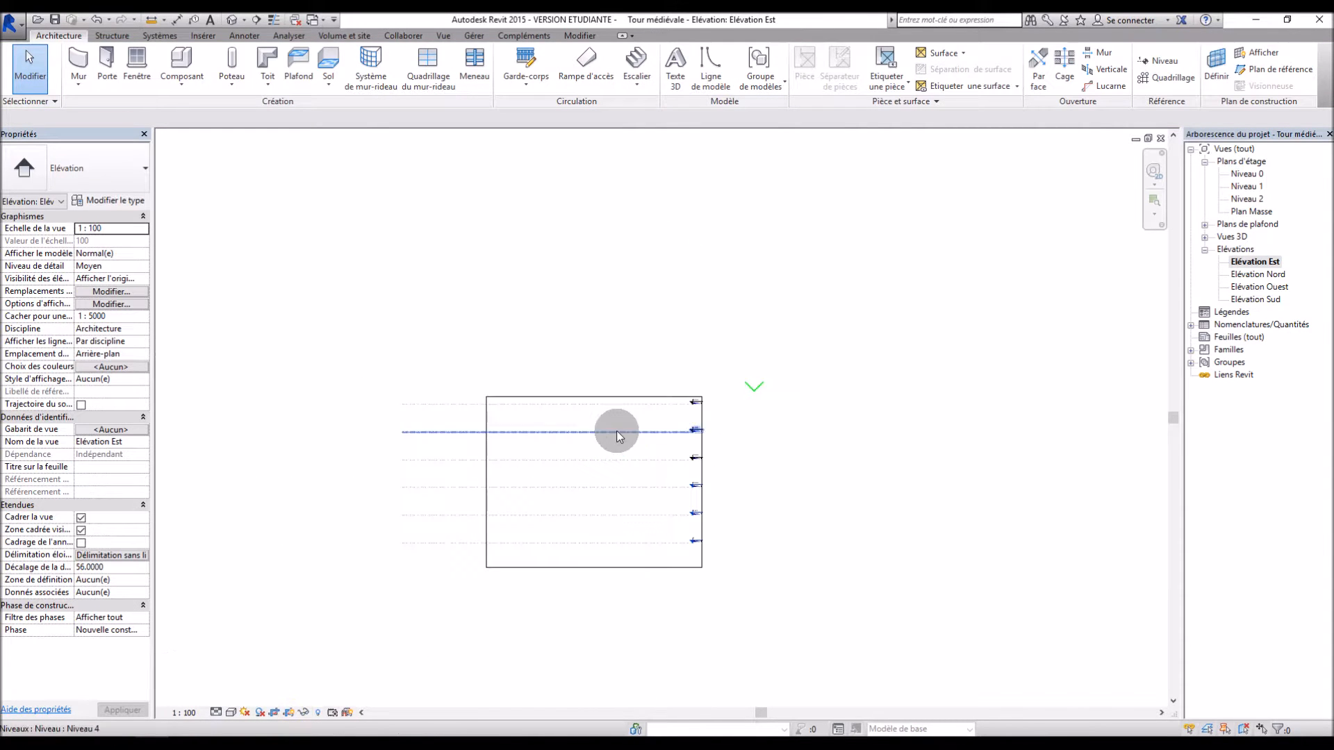
{"action": "left_click", "coordinate": [614, 401]}
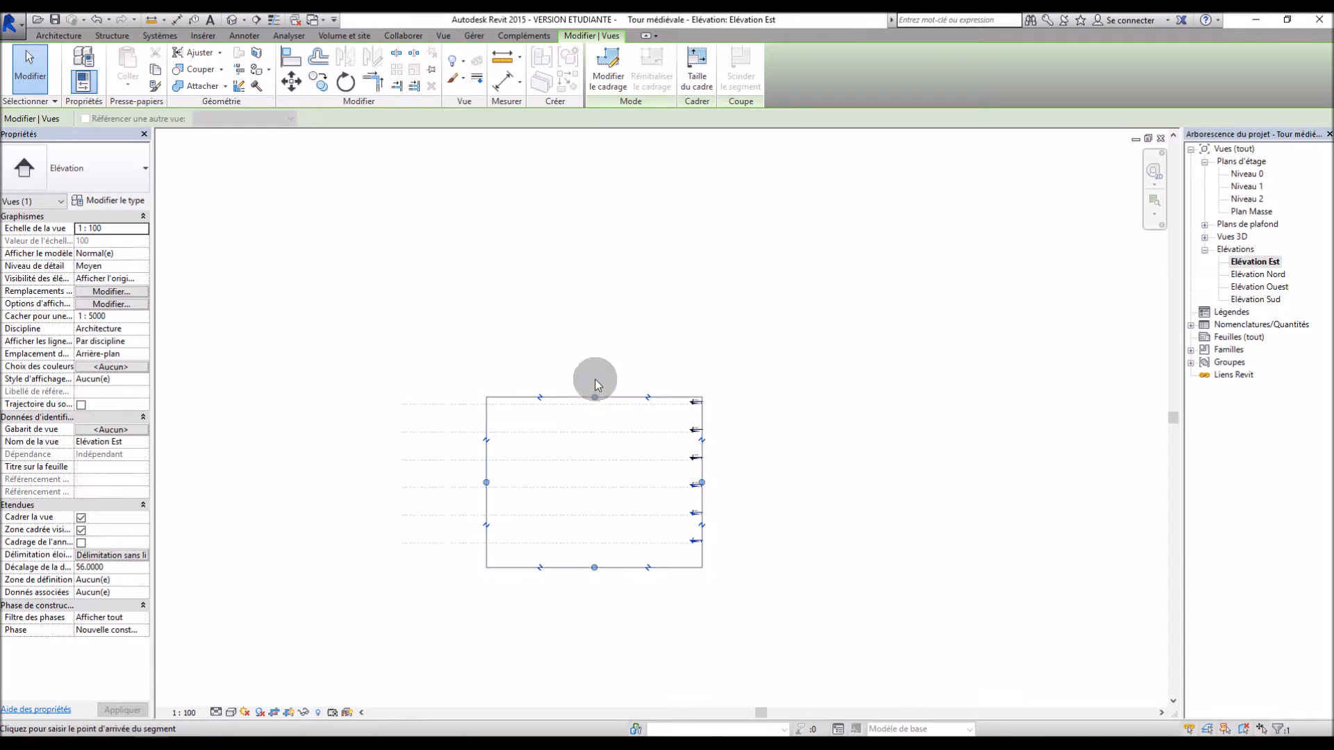
{"action": "left_click_drag", "start_coordinate": [606, 257], "coordinate": [605, 245]}
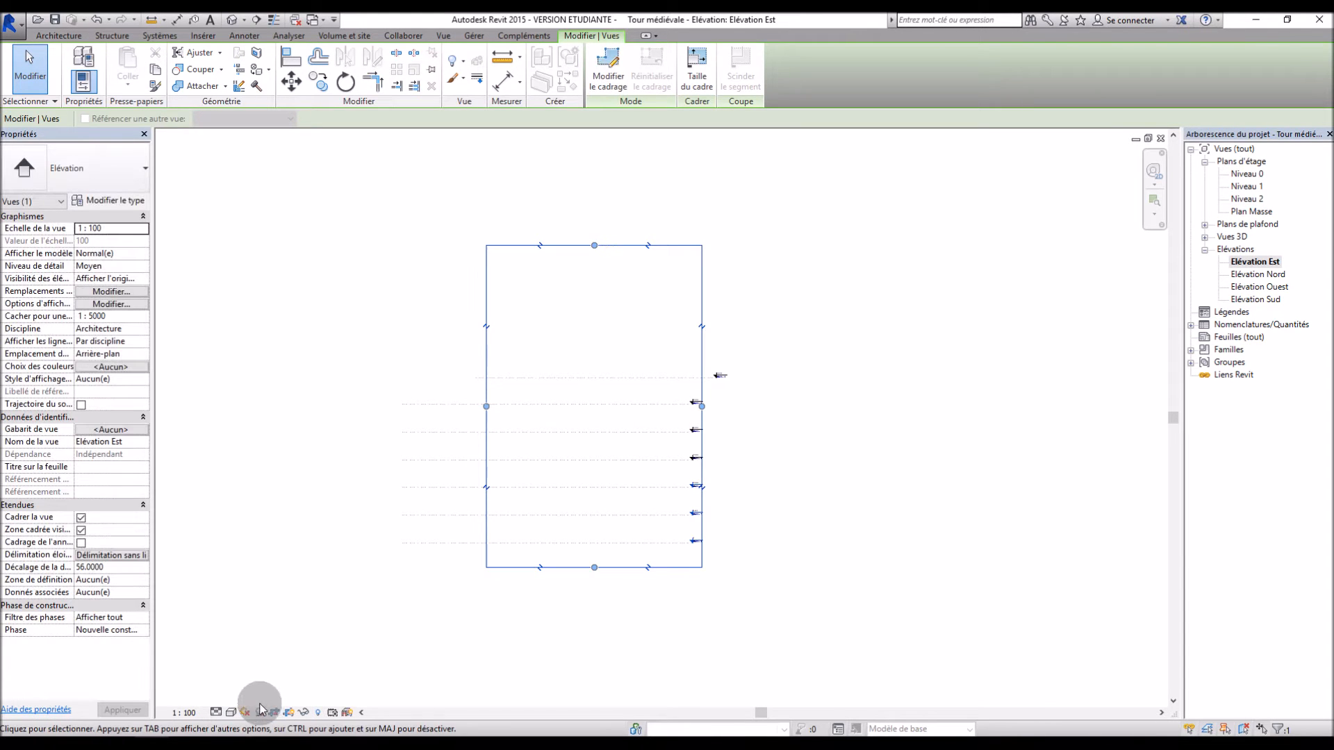
{"action": "left_click", "coordinate": [286, 716]}
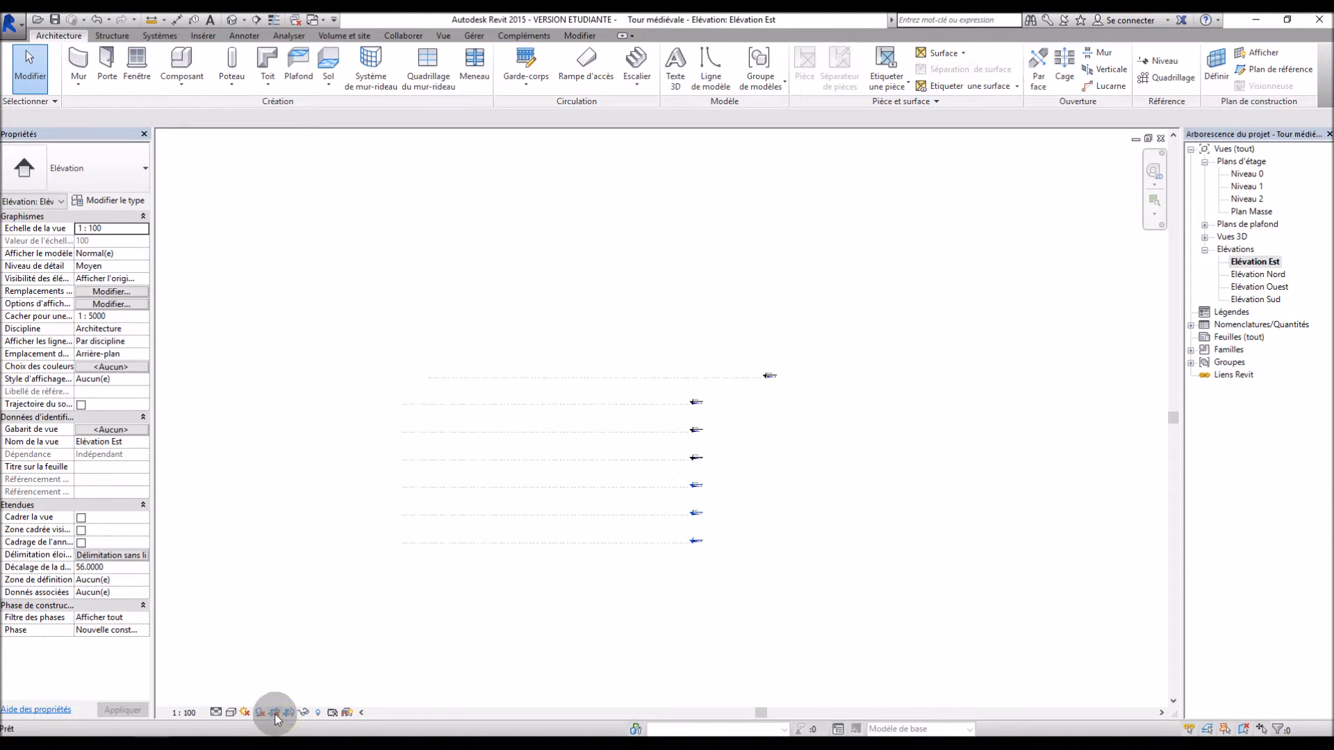
Delete the misaligned extra level above Niveau 5.
{"action": "scroll", "coordinate": [805, 429], "scroll_direction": "up", "scroll_amount": 4}
{"action": "left_click", "coordinate": [706, 291]}
{"action": "key", "text": "Escape"}
Copy the Niveau 5 level straight upward and set the new level's elevation to 30.
{"action": "scroll", "coordinate": [466, 382], "scroll_direction": "up", "scroll_amount": 2}
{"action": "scroll", "coordinate": [486, 252], "scroll_direction": "up", "scroll_amount": 2}
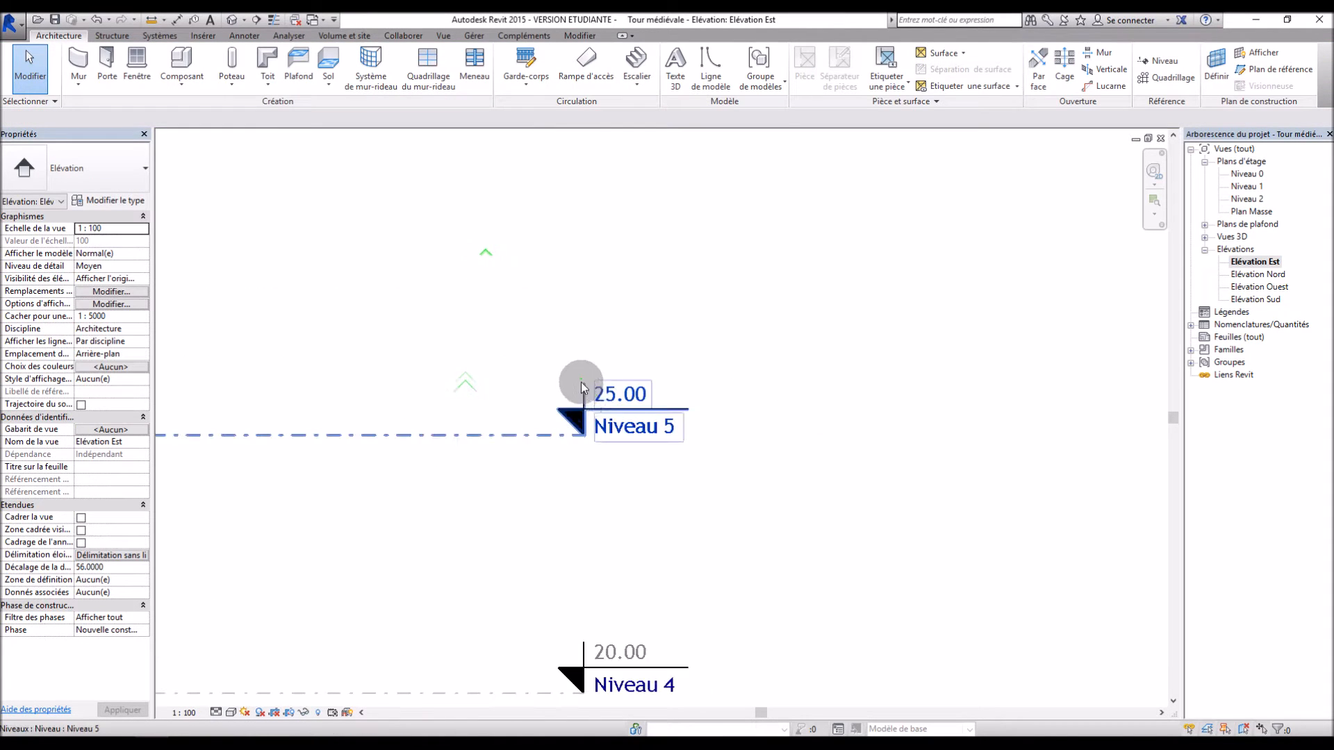
{"action": "left_click_drag", "start_coordinate": [584, 387], "coordinate": [583, 217], "text": "ctrl"}
{"action": "left_click", "coordinate": [628, 228]}
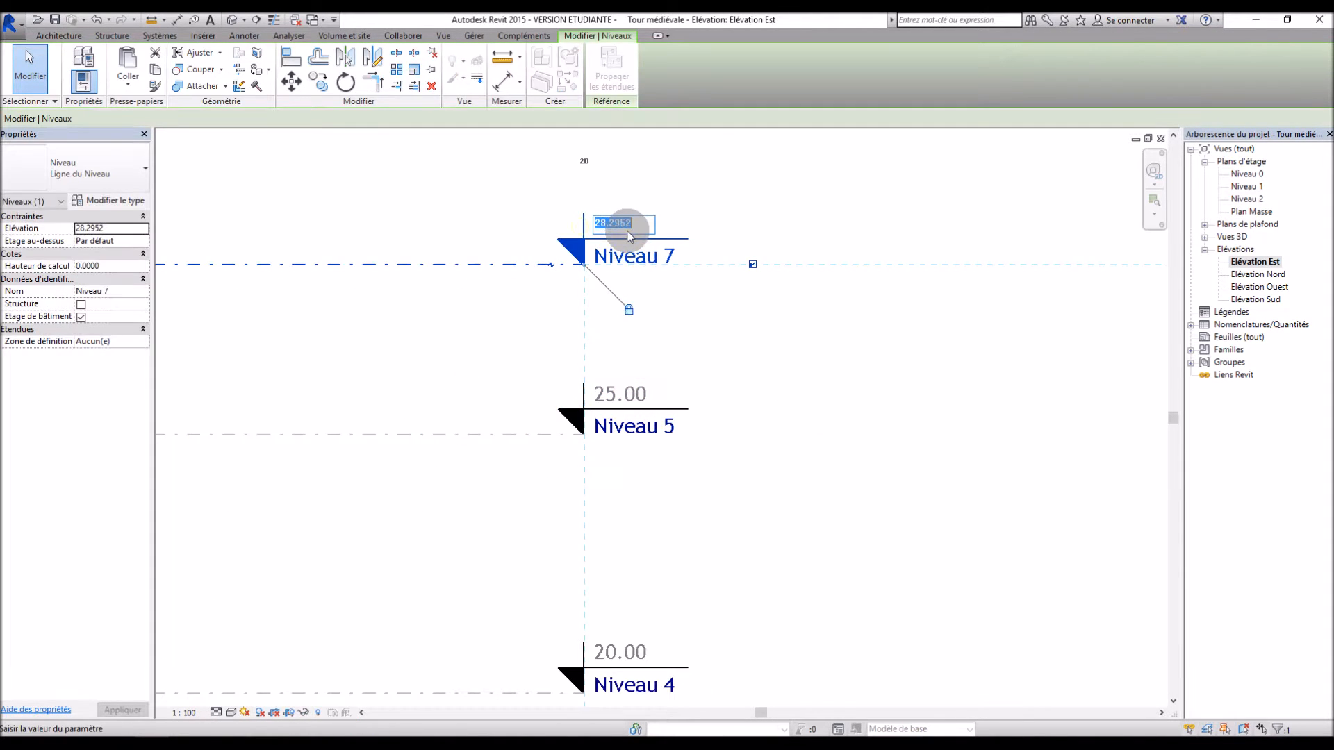
{"action": "type", "text": "30"}
{"action": "key", "text": "Return"}
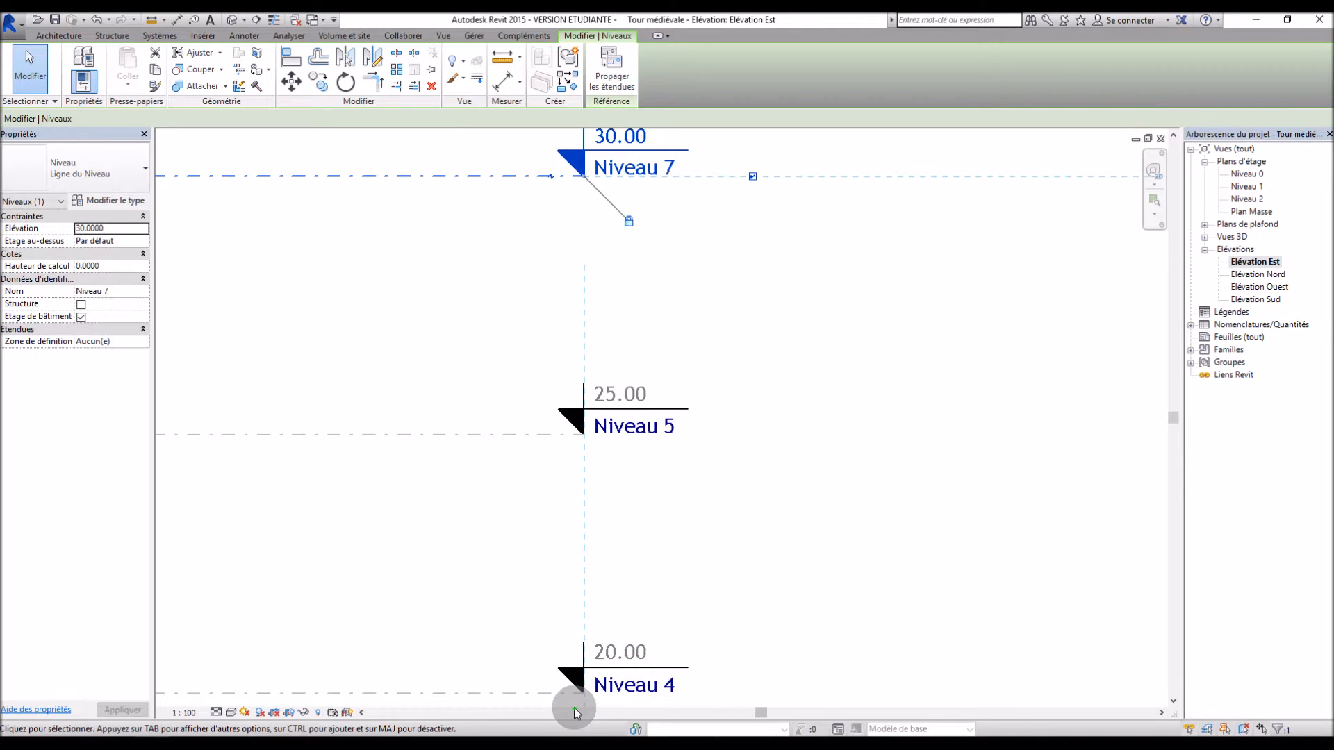
Copy the Niveau 7 level upward and set the new level's elevation to 40.
{"action": "scroll", "coordinate": [552, 565], "scroll_direction": "down", "scroll_amount": 3}
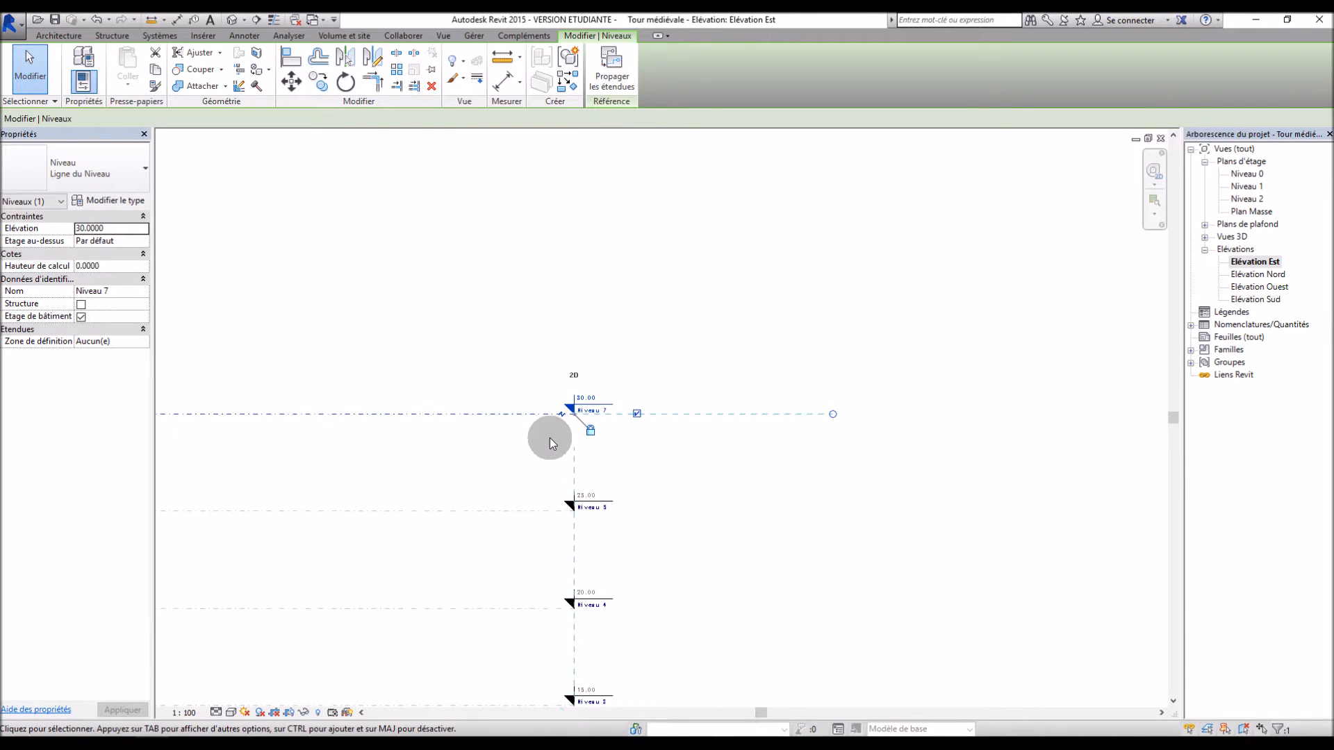
{"action": "scroll", "coordinate": [549, 436], "scroll_direction": "down", "scroll_amount": 2}
{"action": "scroll", "coordinate": [549, 334], "scroll_direction": "up", "scroll_amount": 4}
{"action": "left_click_drag", "start_coordinate": [593, 523], "coordinate": [609, 379], "text": "ctrl"}
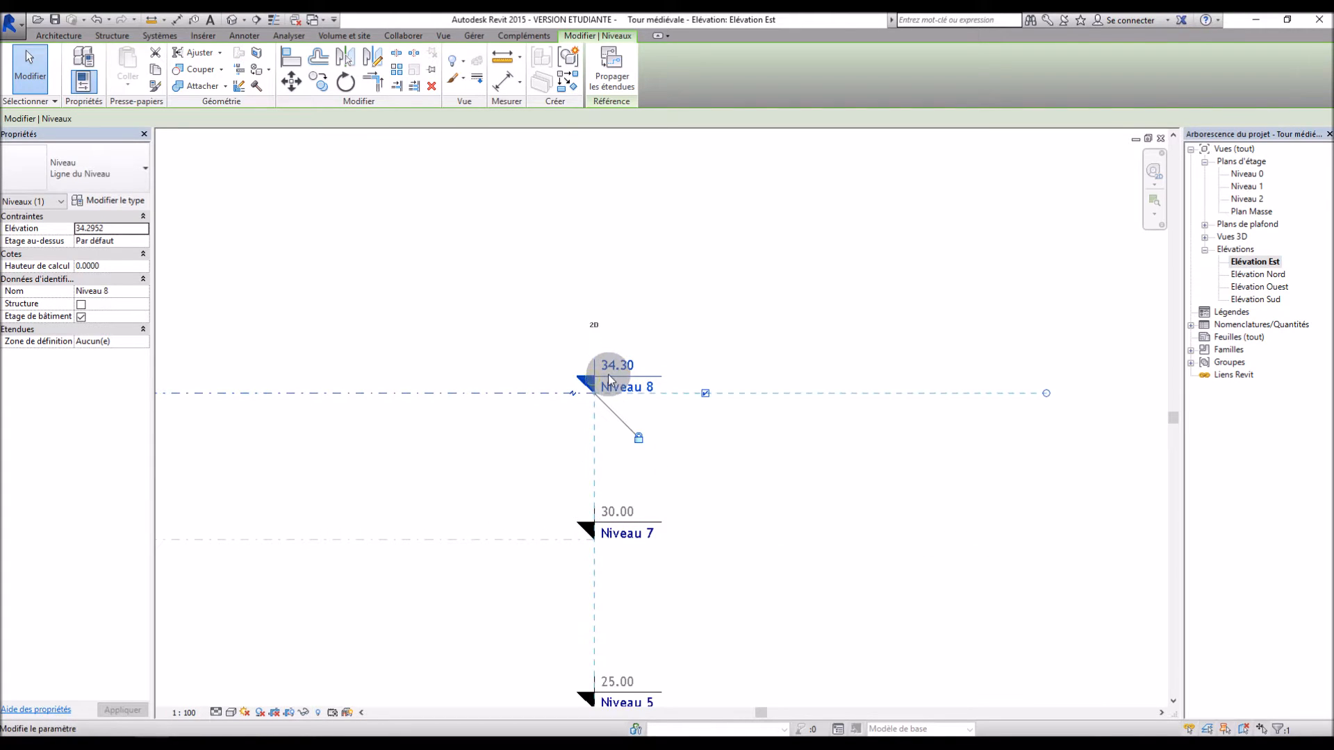
{"action": "left_click", "coordinate": [611, 372]}
{"action": "key", "text": "Return"}
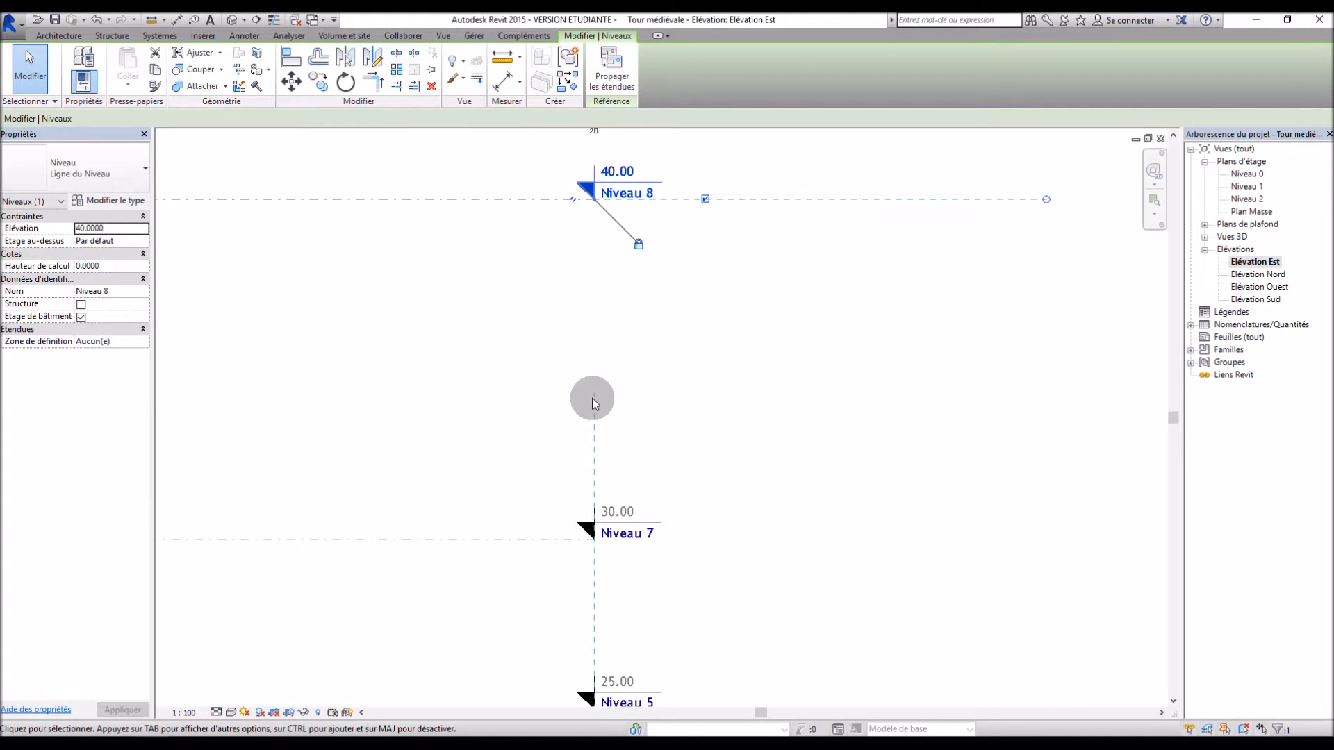
{"action": "scroll", "coordinate": [877, 356], "scroll_direction": "down", "scroll_amount": 4}
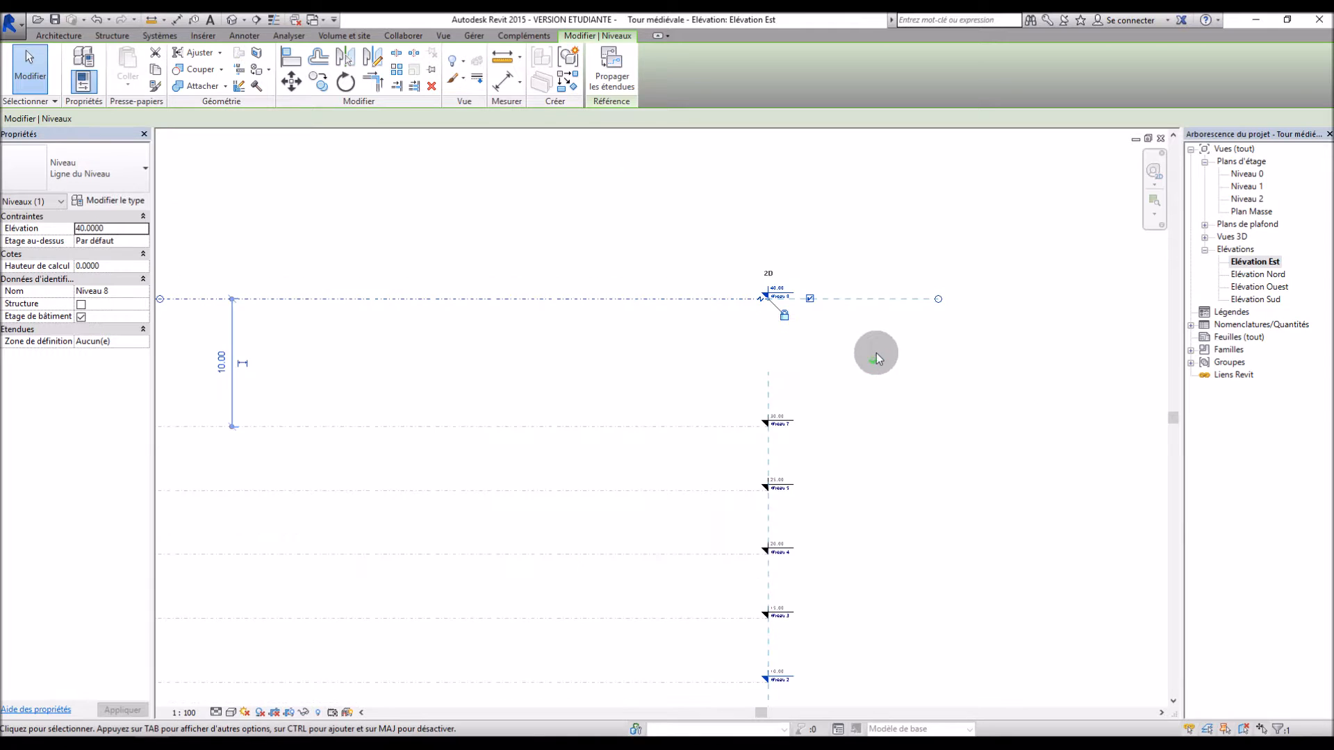
{"action": "left_click", "coordinate": [898, 490]}
{"action": "scroll", "coordinate": [797, 598], "scroll_direction": "up", "scroll_amount": 2}
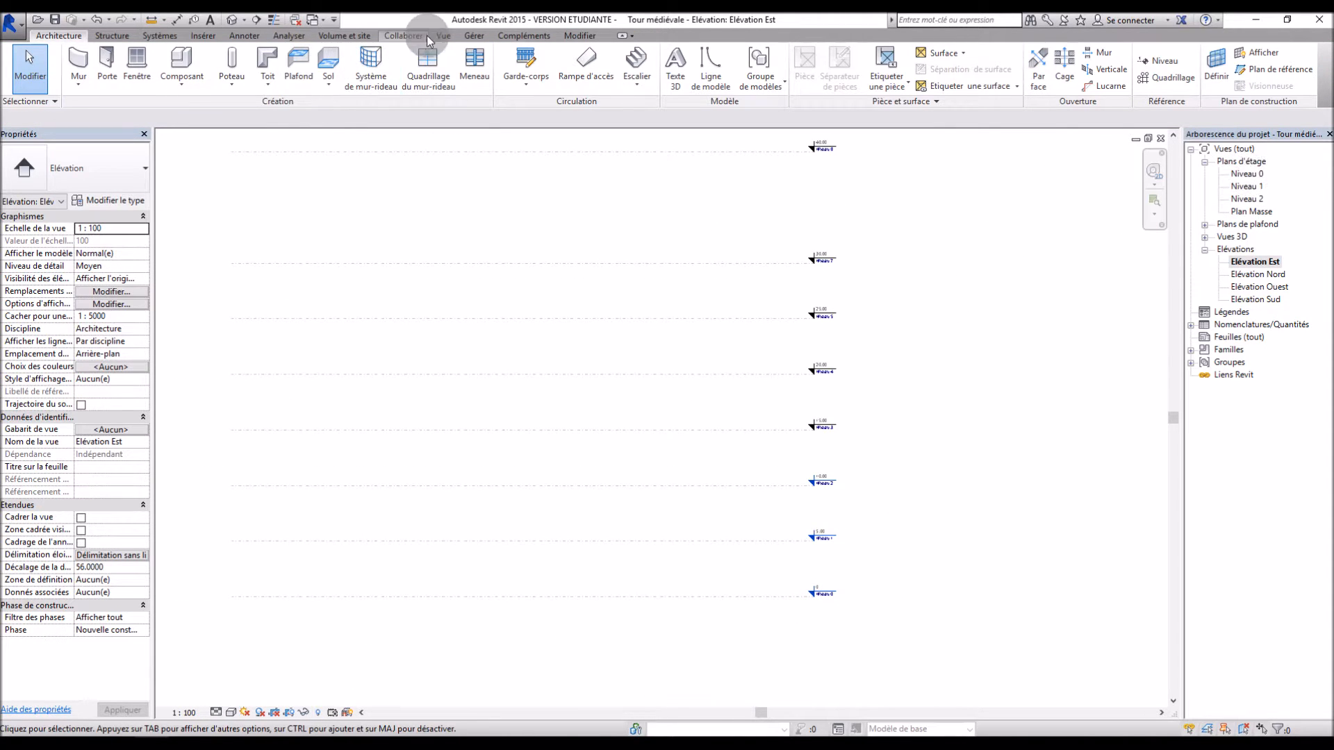
Create floor plan views for Niveau 3 and Niveau 4.
{"action": "left_click", "coordinate": [453, 37]}
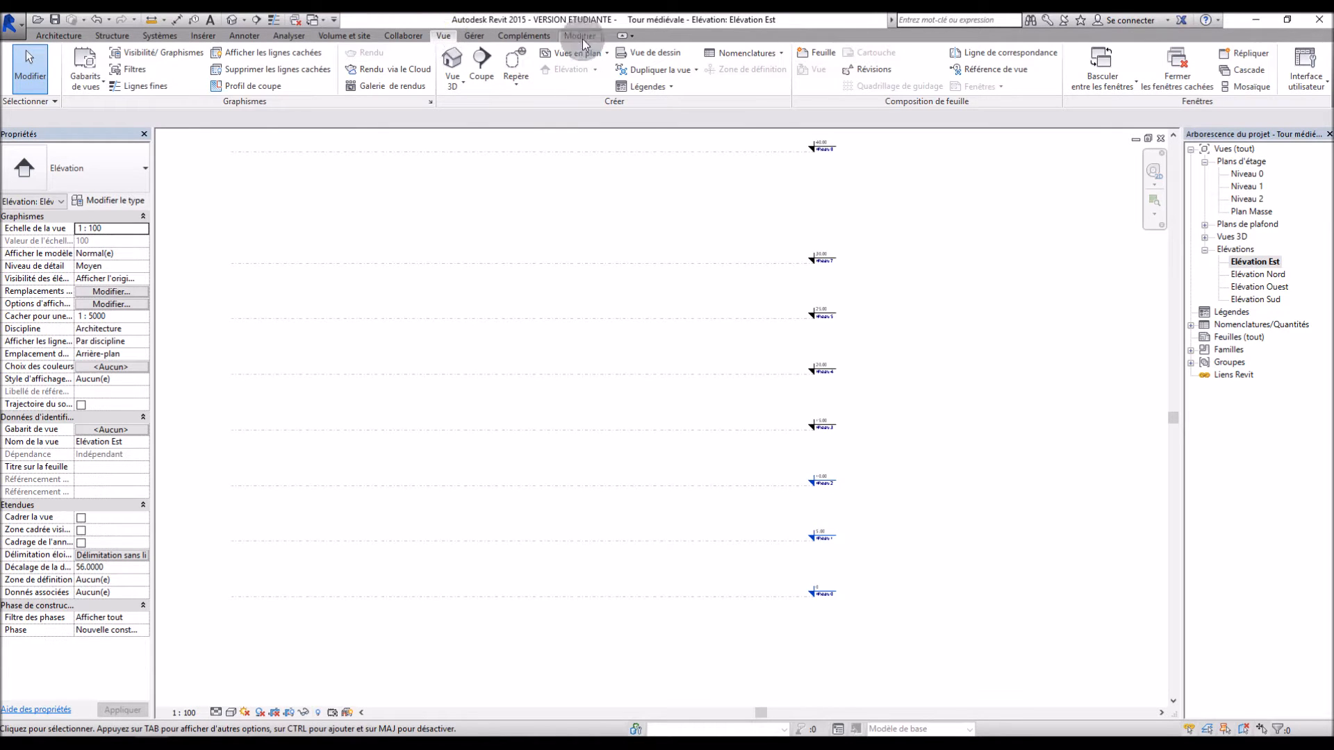
{"action": "left_click", "coordinate": [600, 55]}
{"action": "left_click", "coordinate": [589, 77]}
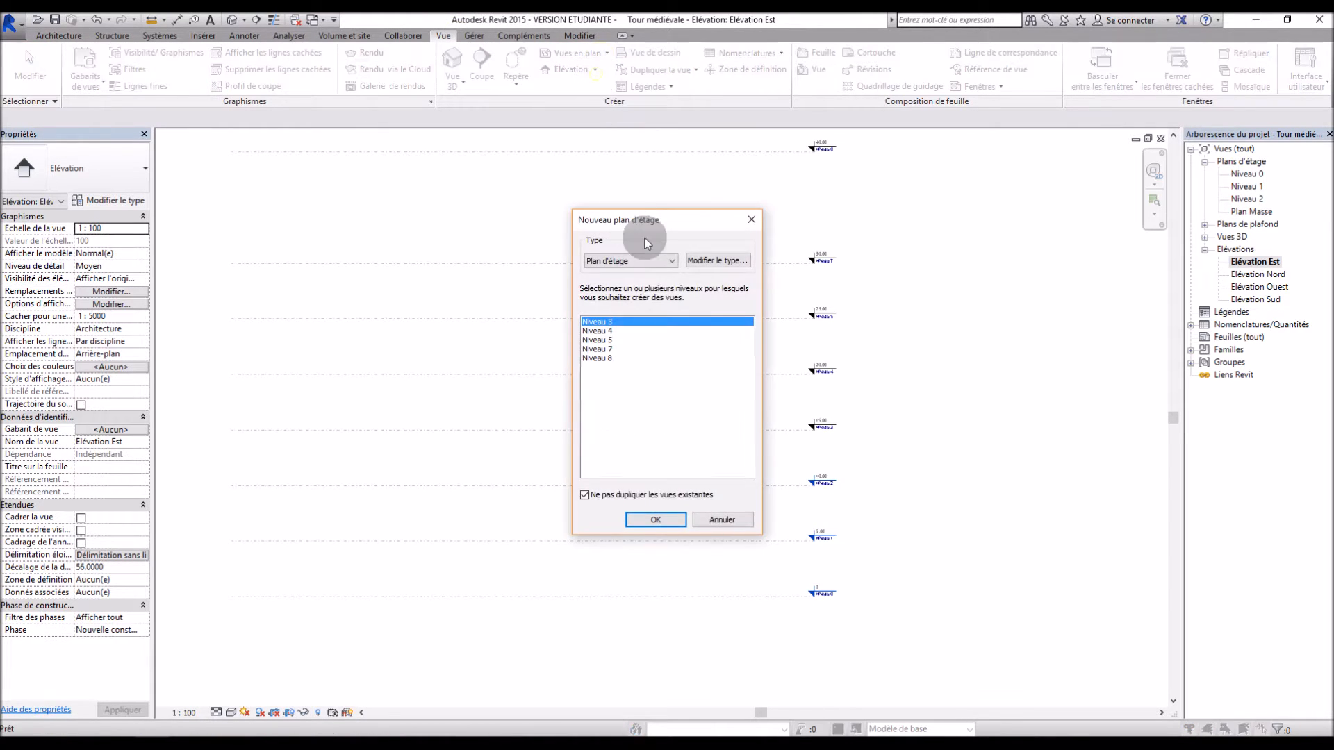
{"action": "left_click", "coordinate": [656, 519]}
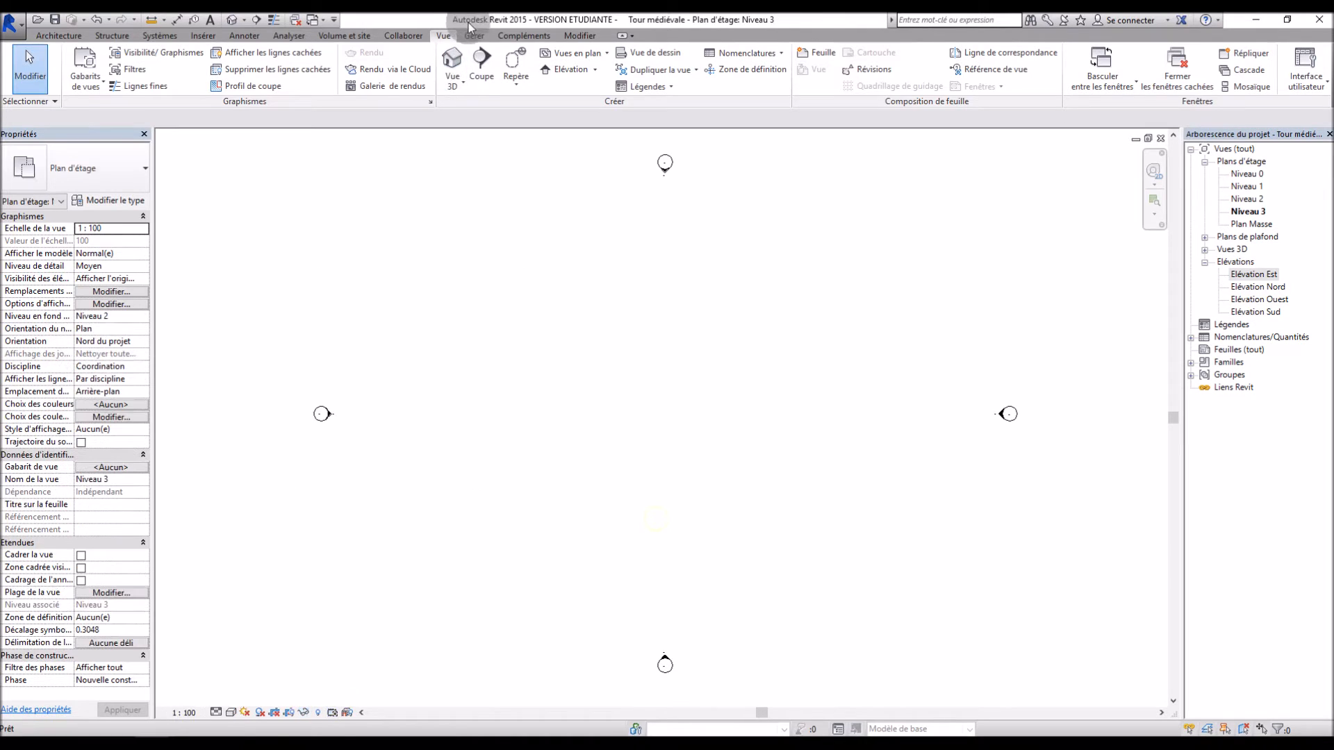
{"action": "left_click", "coordinate": [574, 53]}
{"action": "left_click", "coordinate": [569, 78]}
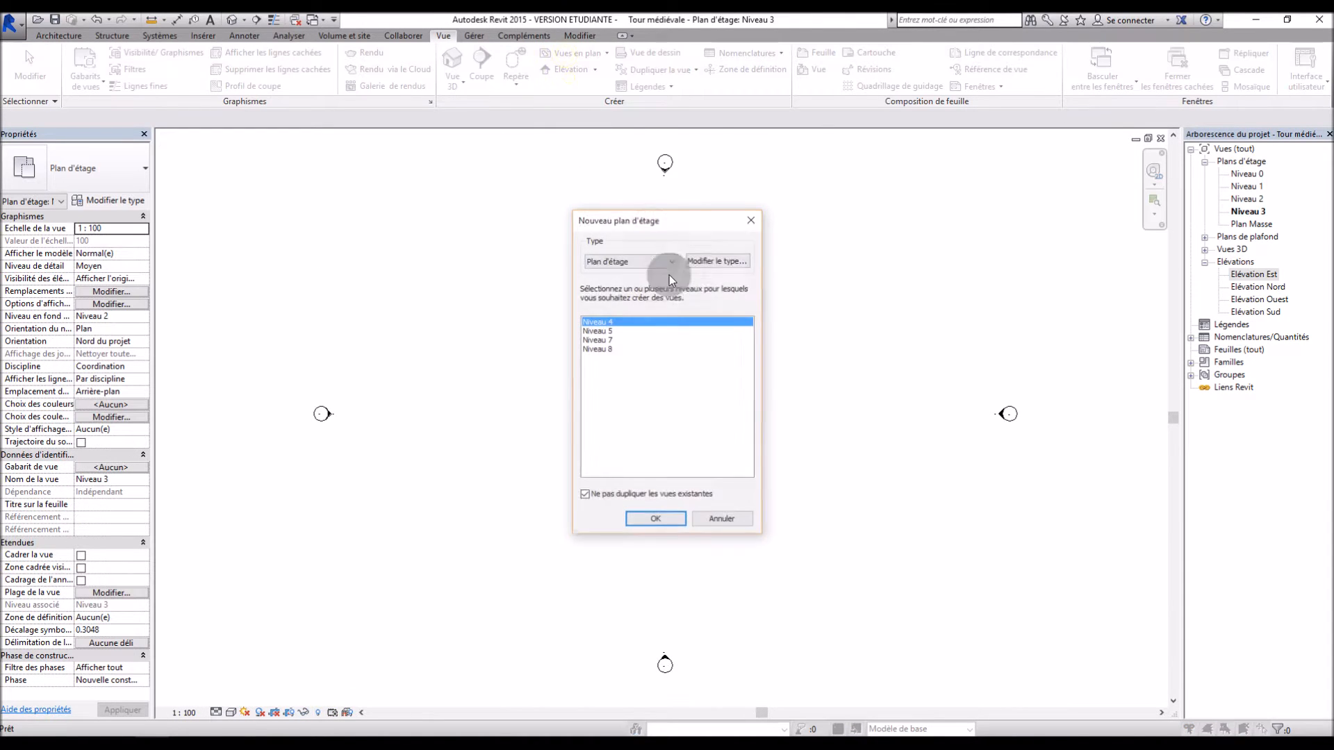
{"action": "left_click", "coordinate": [664, 516]}
Create floor plan views for Niveau 5 and Niveau 7.
{"action": "left_click", "coordinate": [577, 53]}
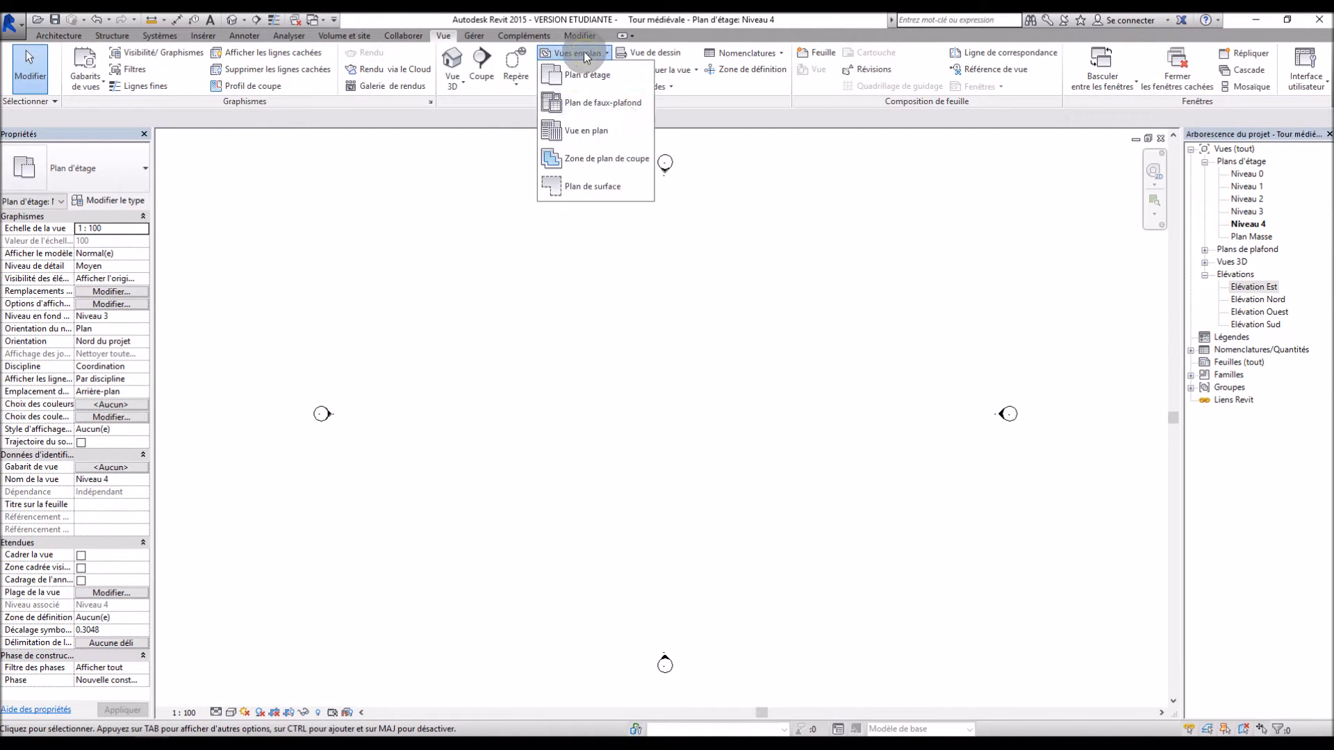
{"action": "left_click", "coordinate": [597, 74]}
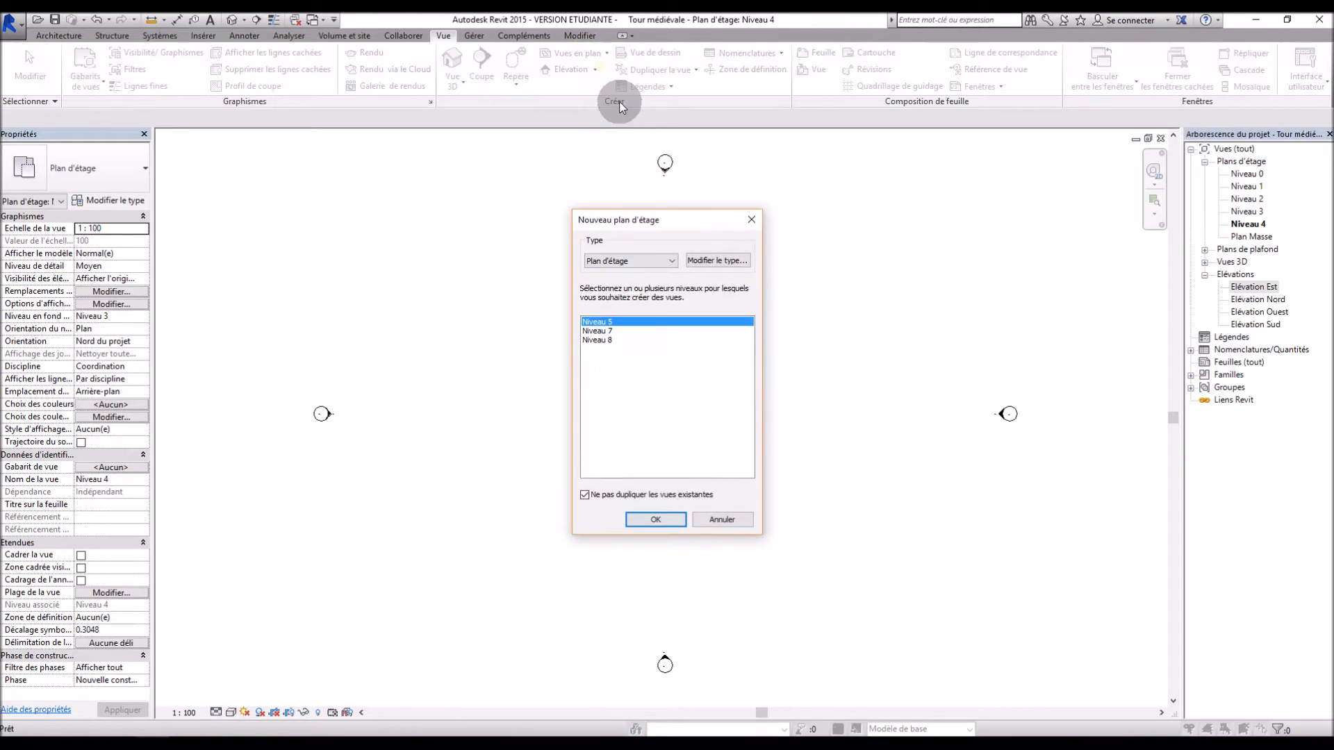
{"action": "left_click", "coordinate": [656, 519]}
{"action": "left_click", "coordinate": [574, 53]}
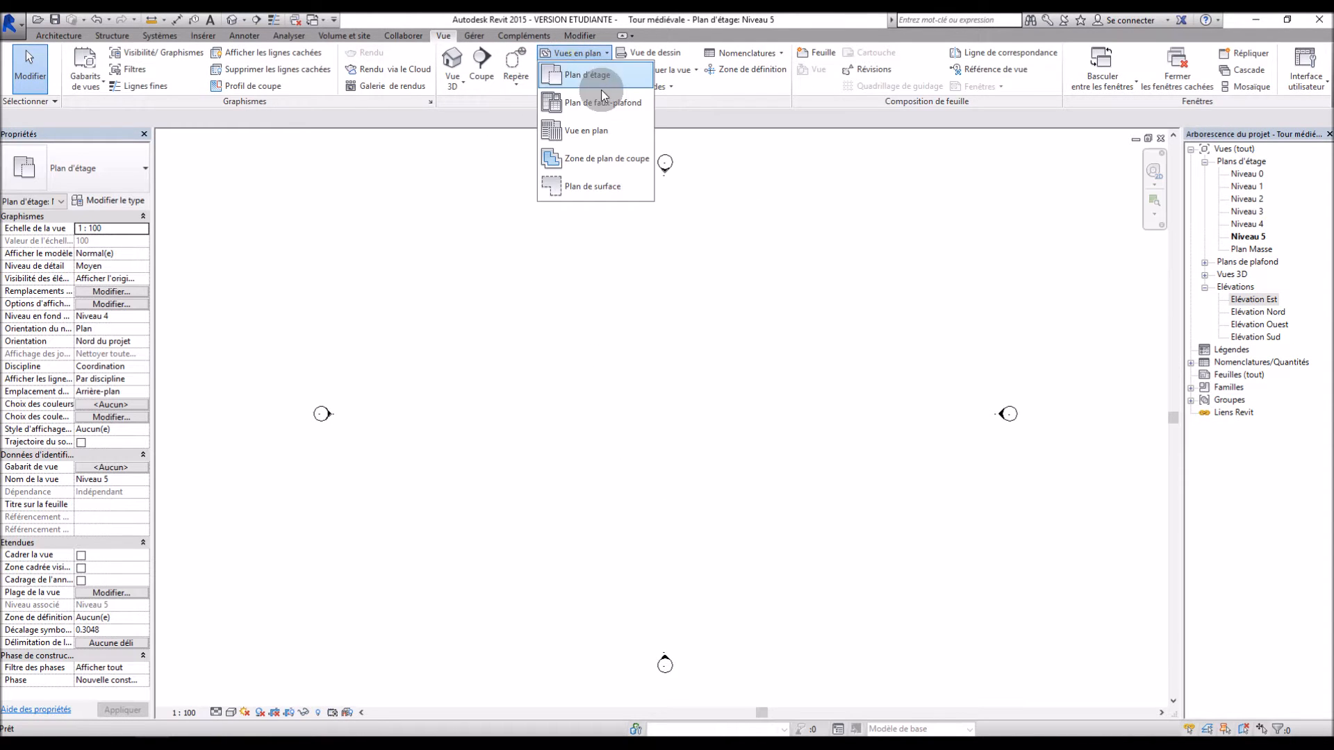
{"action": "left_click", "coordinate": [599, 82]}
{"action": "left_click", "coordinate": [677, 521]}
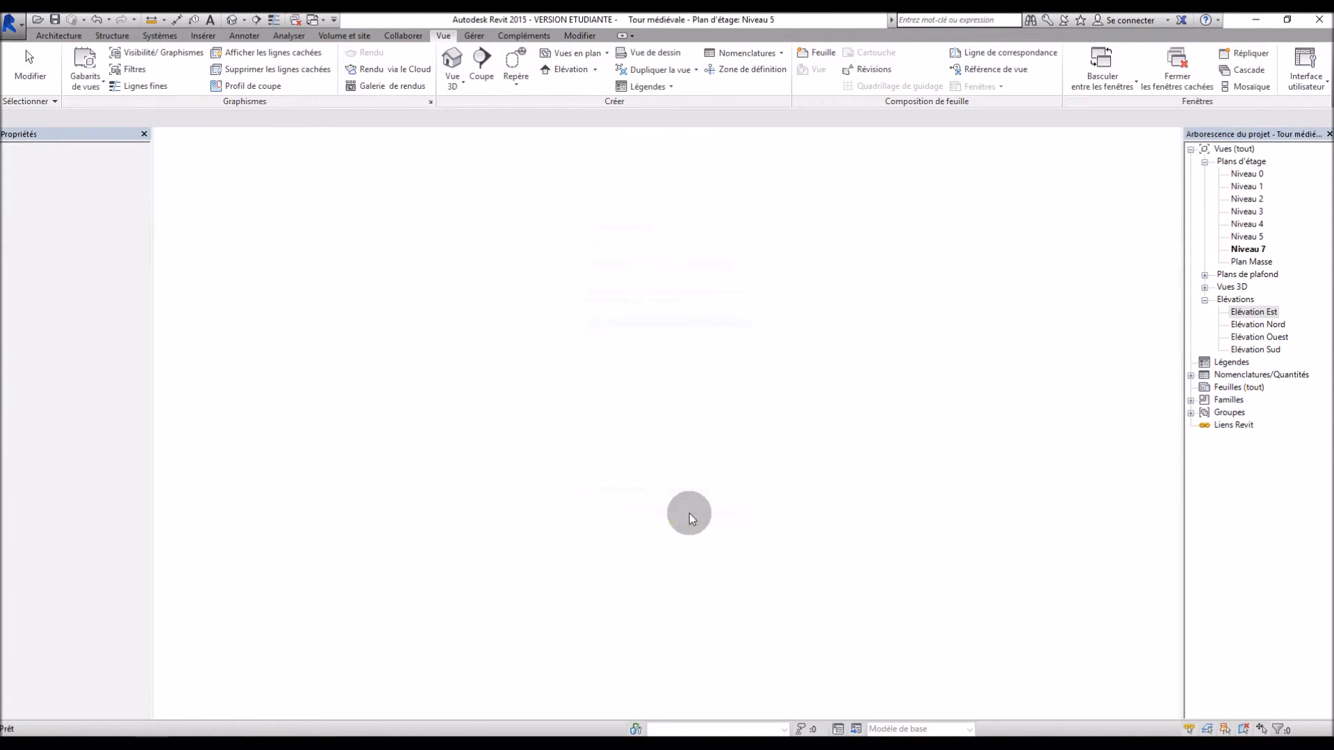
Reopen the Elévation Est view to check the full stack of levels.
{"action": "left_click", "coordinate": [1259, 318]}
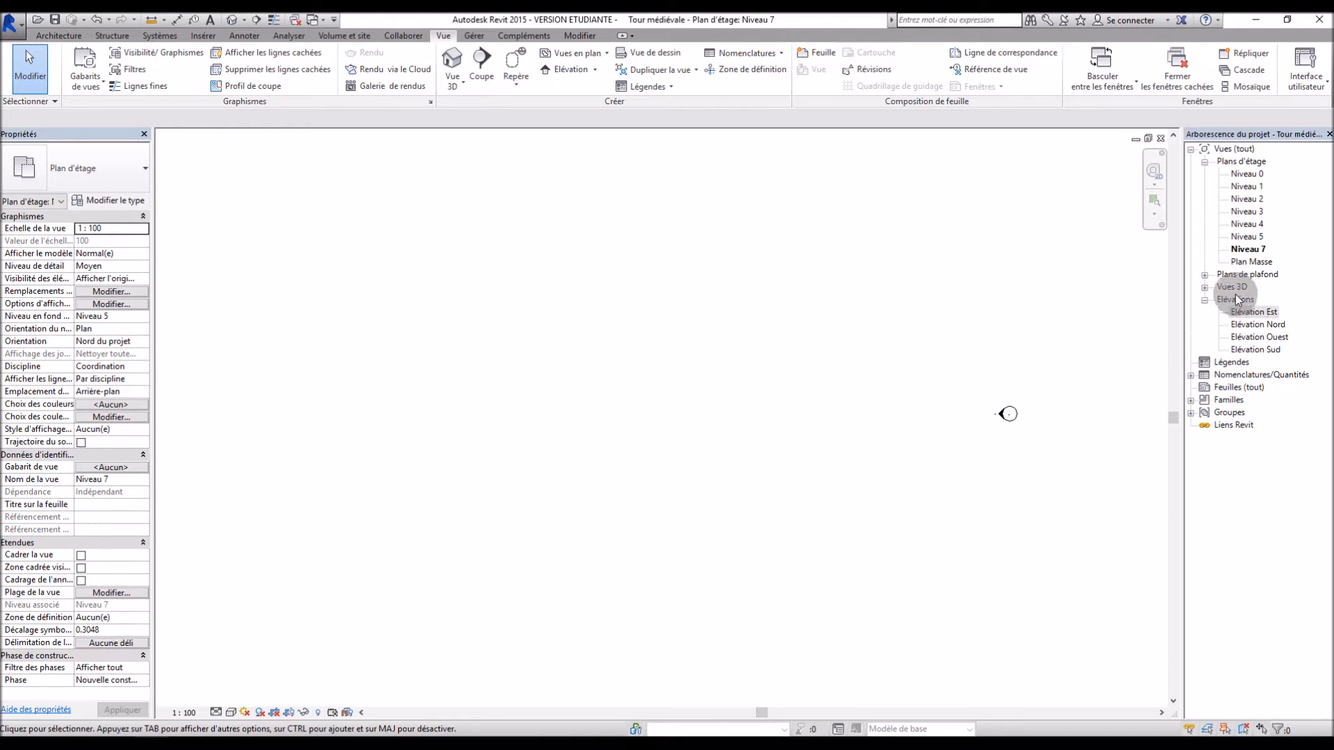
{"action": "double_click", "coordinate": [1249, 312]}
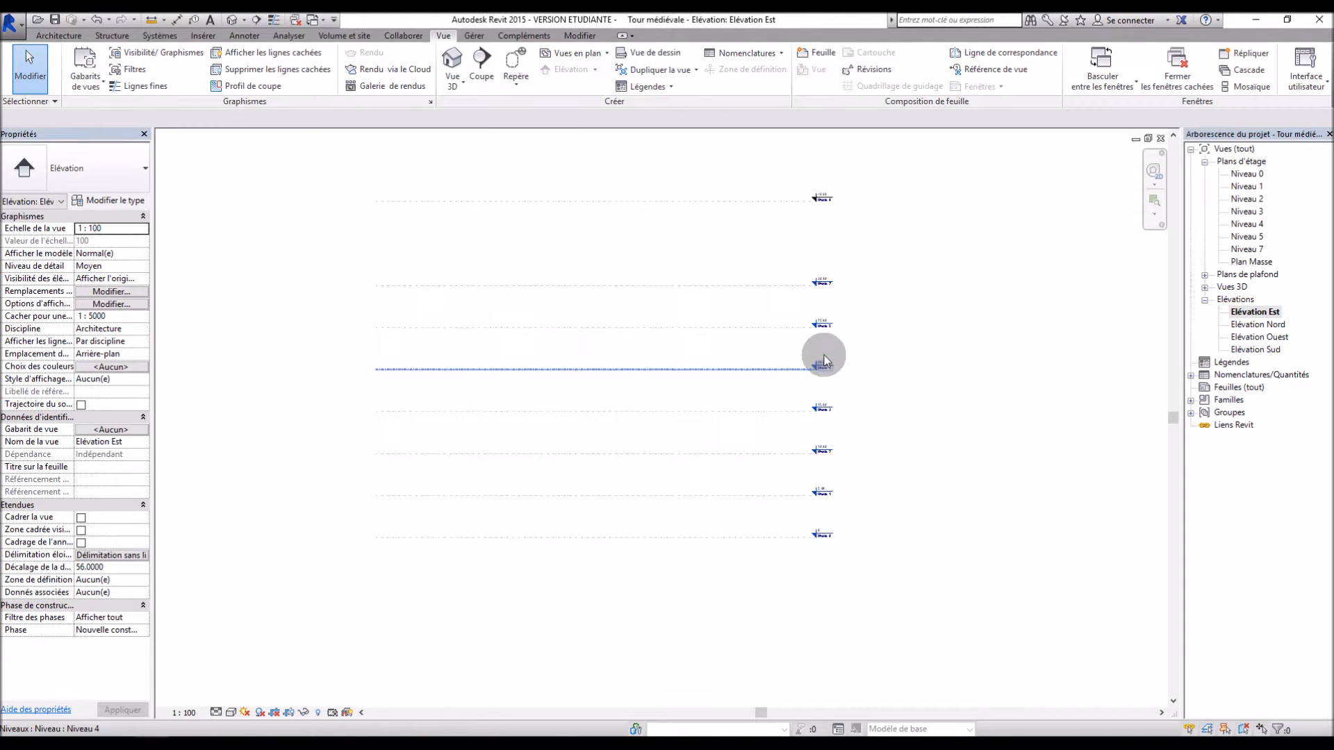
{"action": "scroll", "coordinate": [540, 303], "scroll_direction": "up", "scroll_amount": 1}
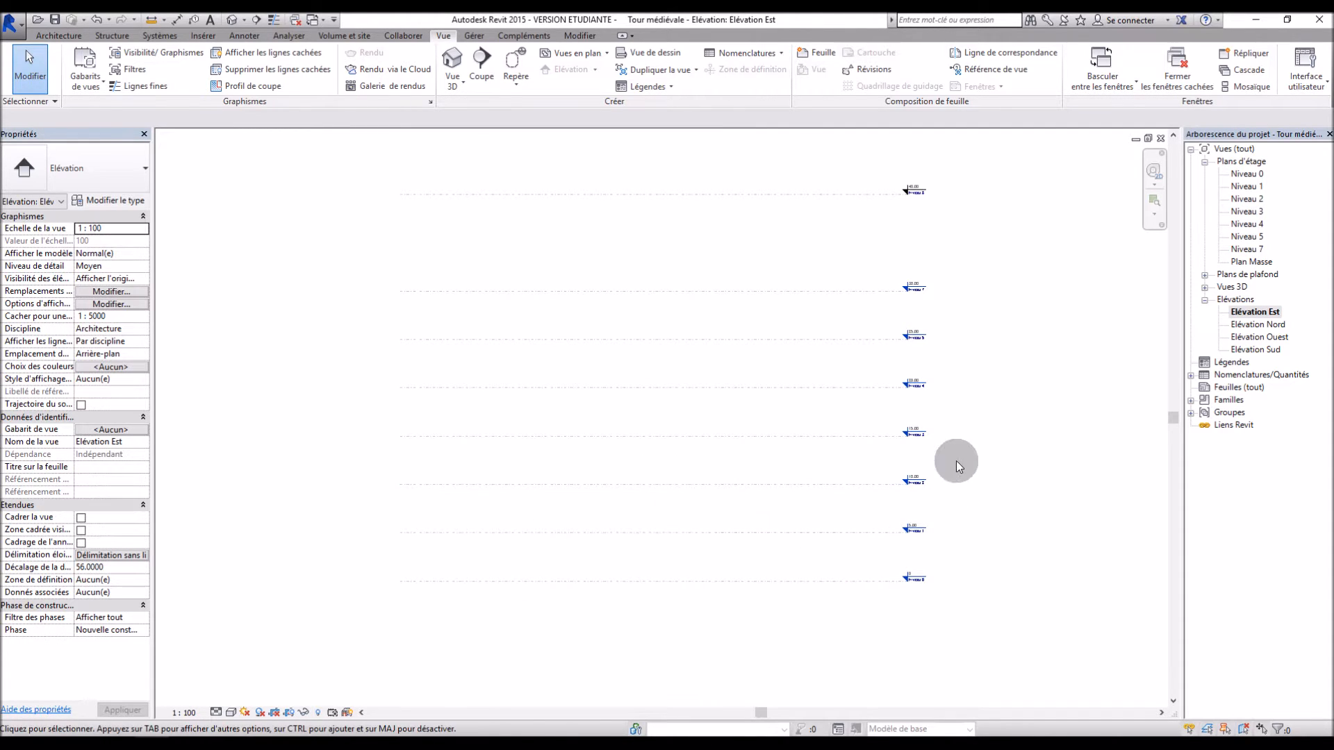
Start an in-place mass named "Mur Bases" in the Niveau 0 floor plan.
{"action": "double_click", "coordinate": [1244, 175]}
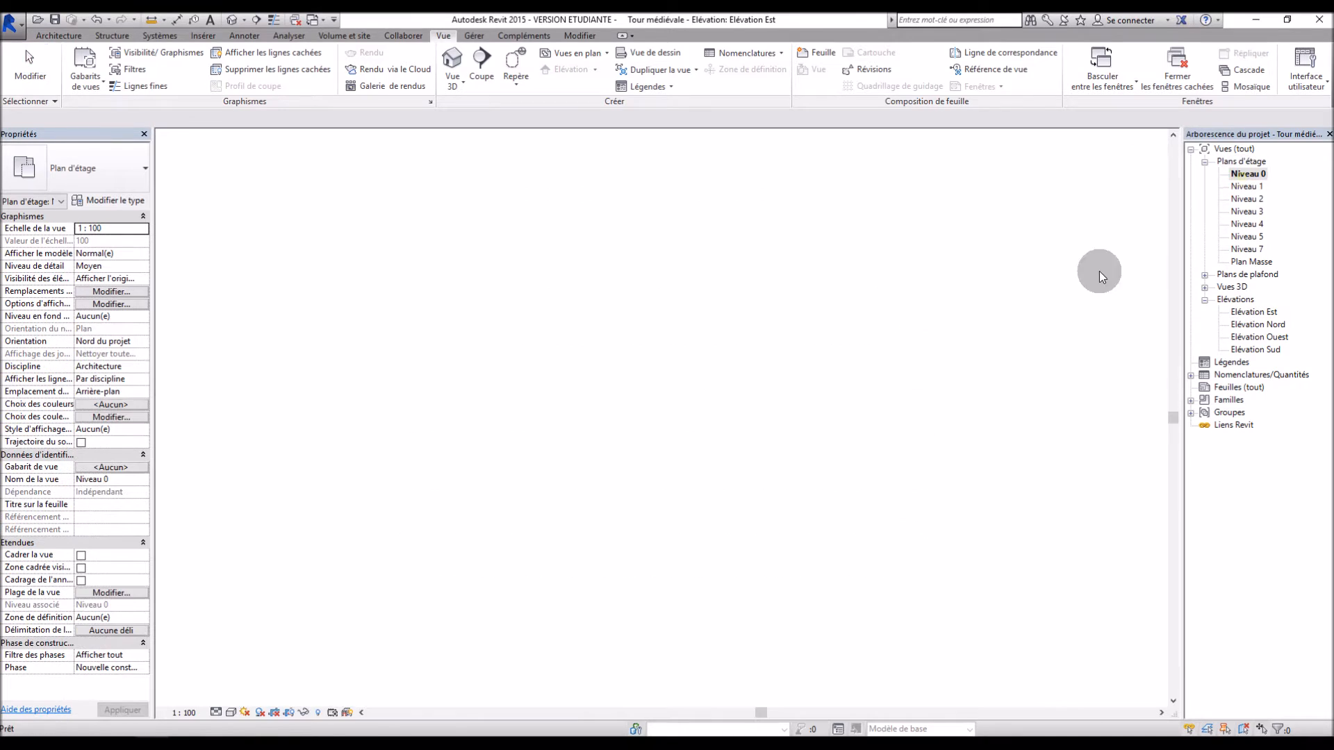
{"action": "left_click", "coordinate": [344, 36]}
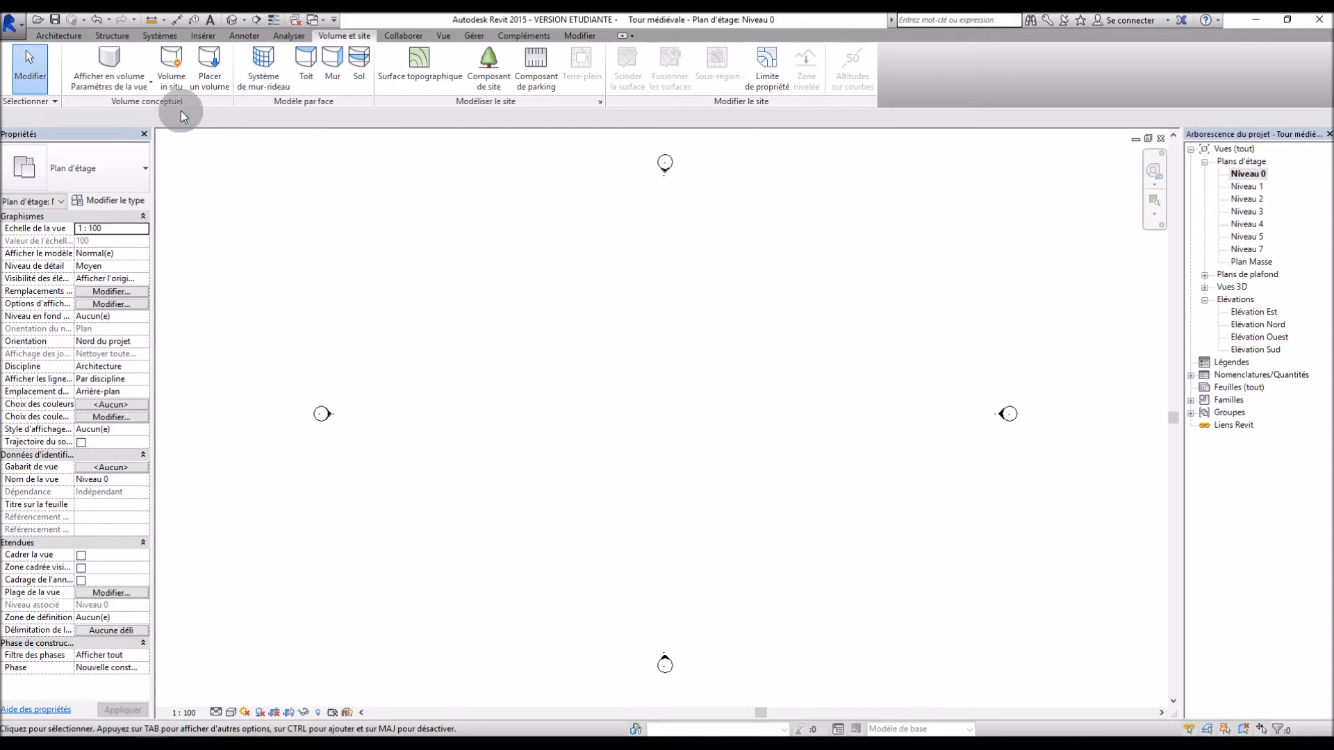
{"action": "left_click", "coordinate": [171, 66]}
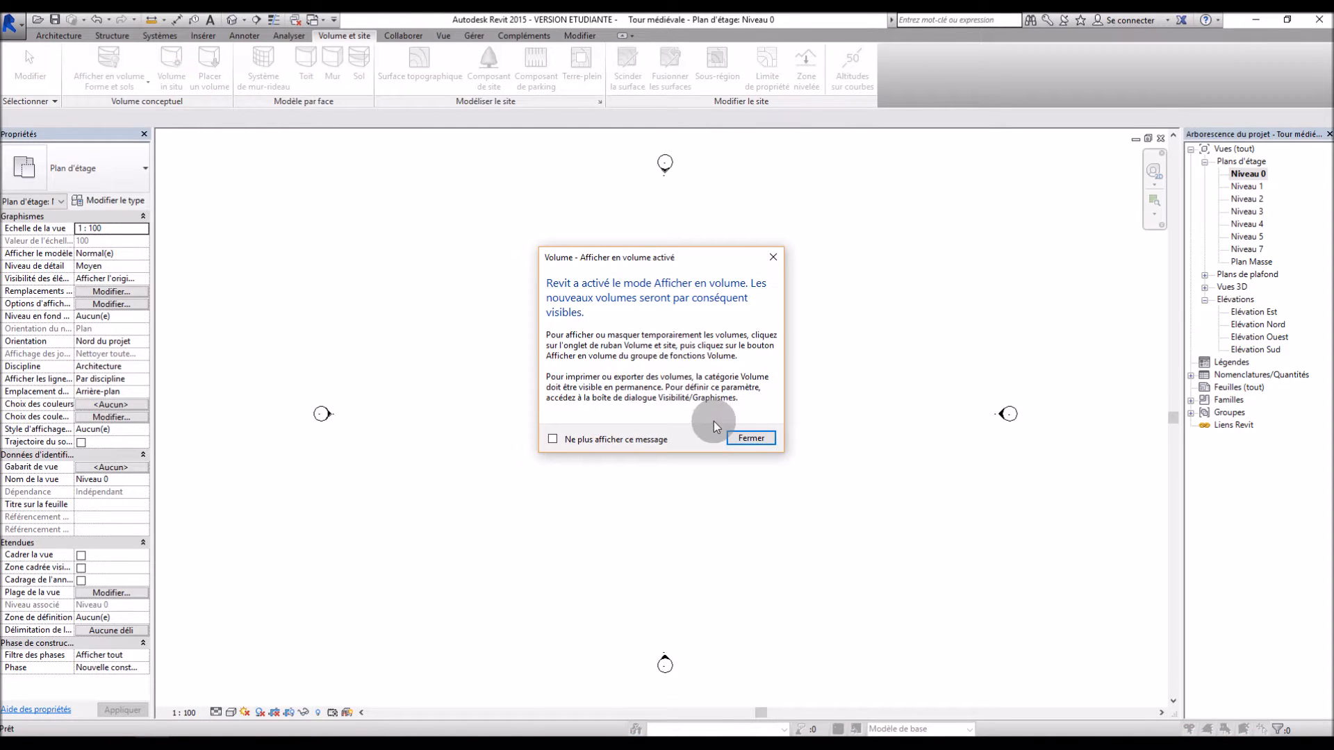
{"action": "left_click", "coordinate": [749, 438]}
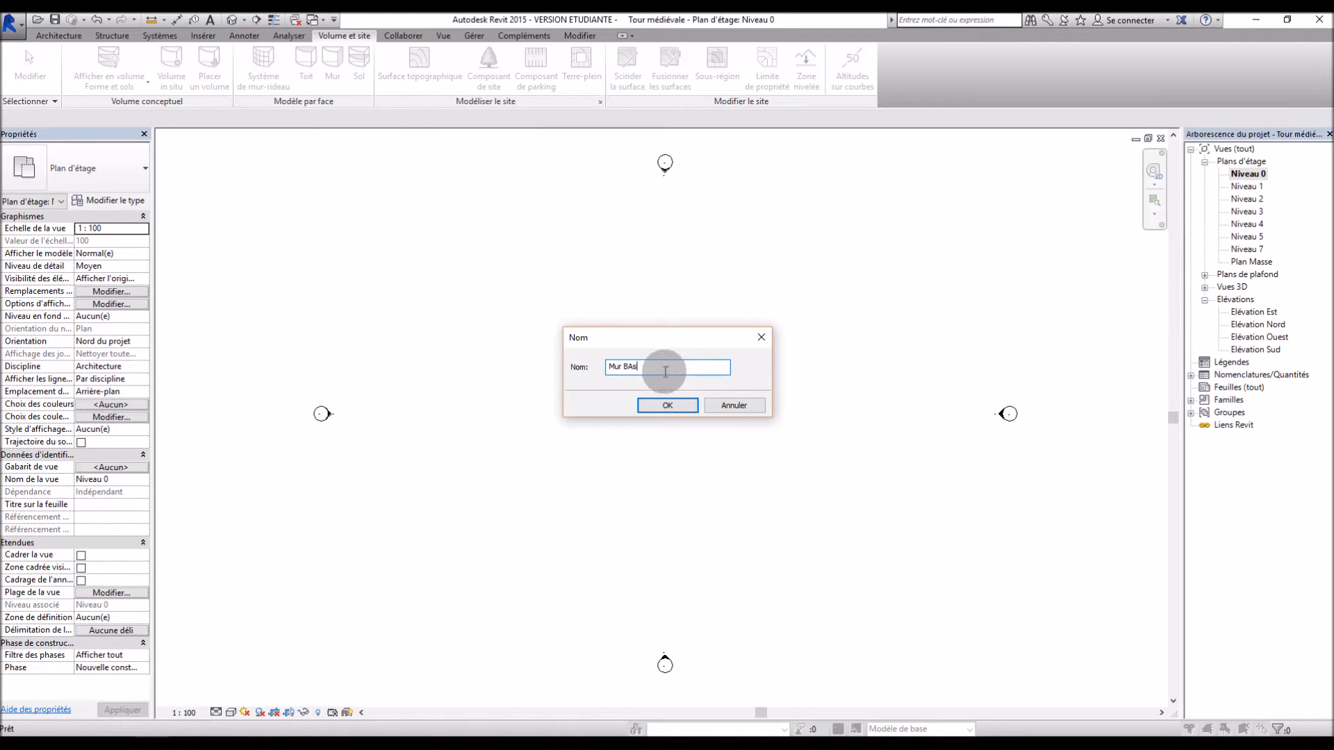
{"action": "type", "text": "Mur Bases"}
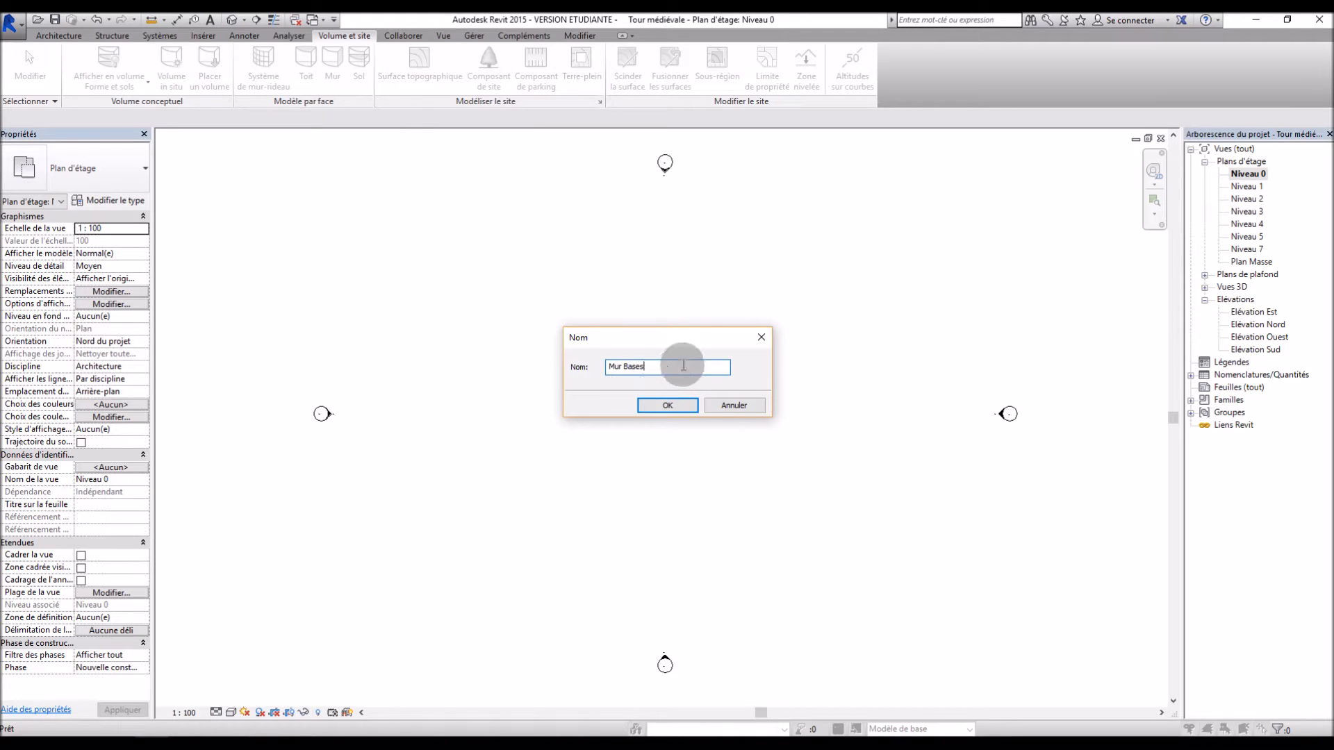
{"action": "left_click", "coordinate": [668, 405]}
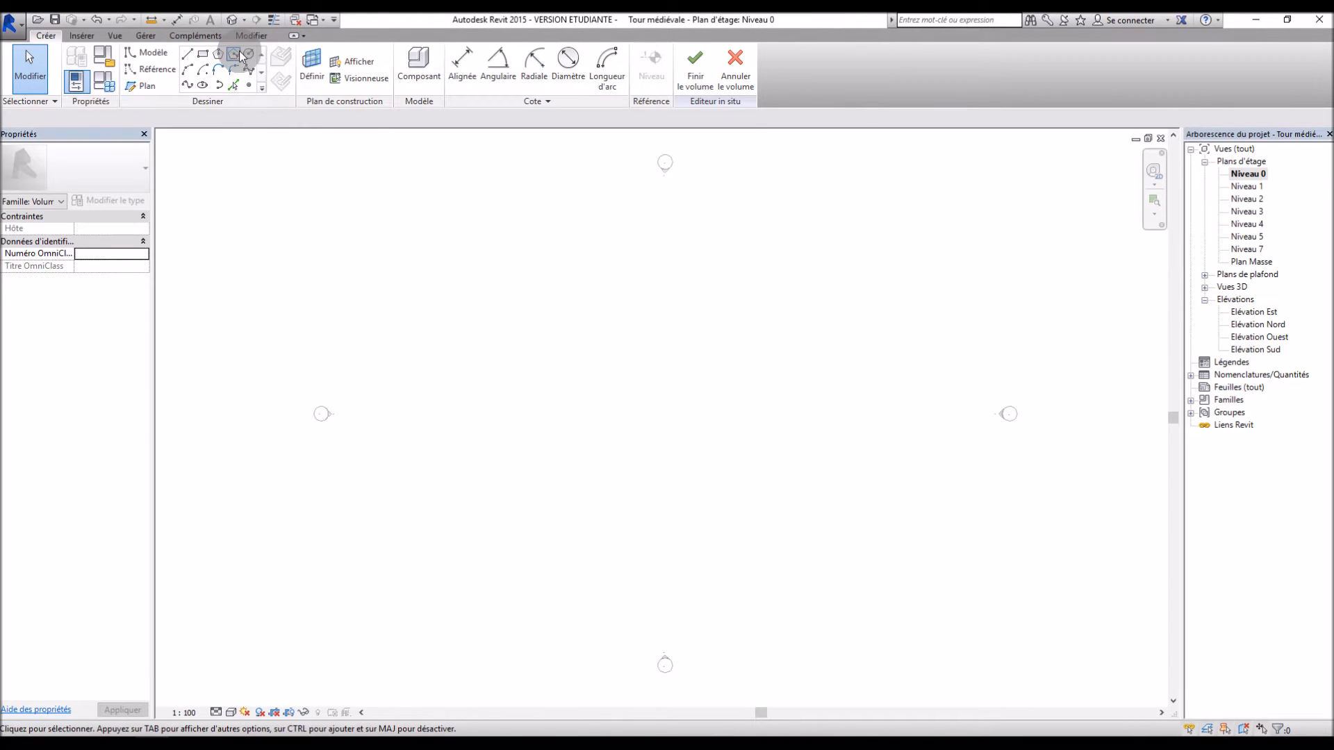
Sketch a circle with a 6.00 radius at the centre of the Niveau 0 plan, between the elevation markers.
{"action": "left_click", "coordinate": [254, 56]}
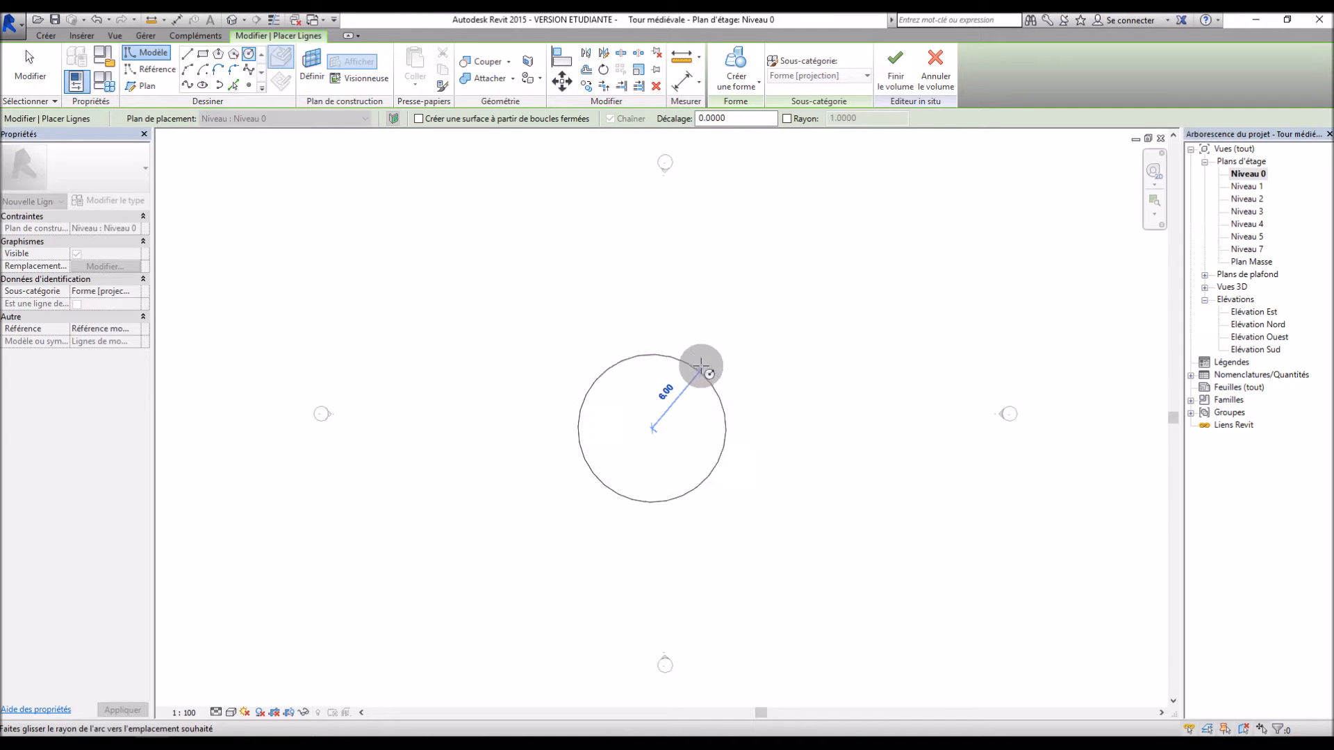
{"action": "left_click", "coordinate": [695, 372]}
{"action": "scroll", "coordinate": [650, 436], "scroll_direction": "up", "scroll_amount": 3}
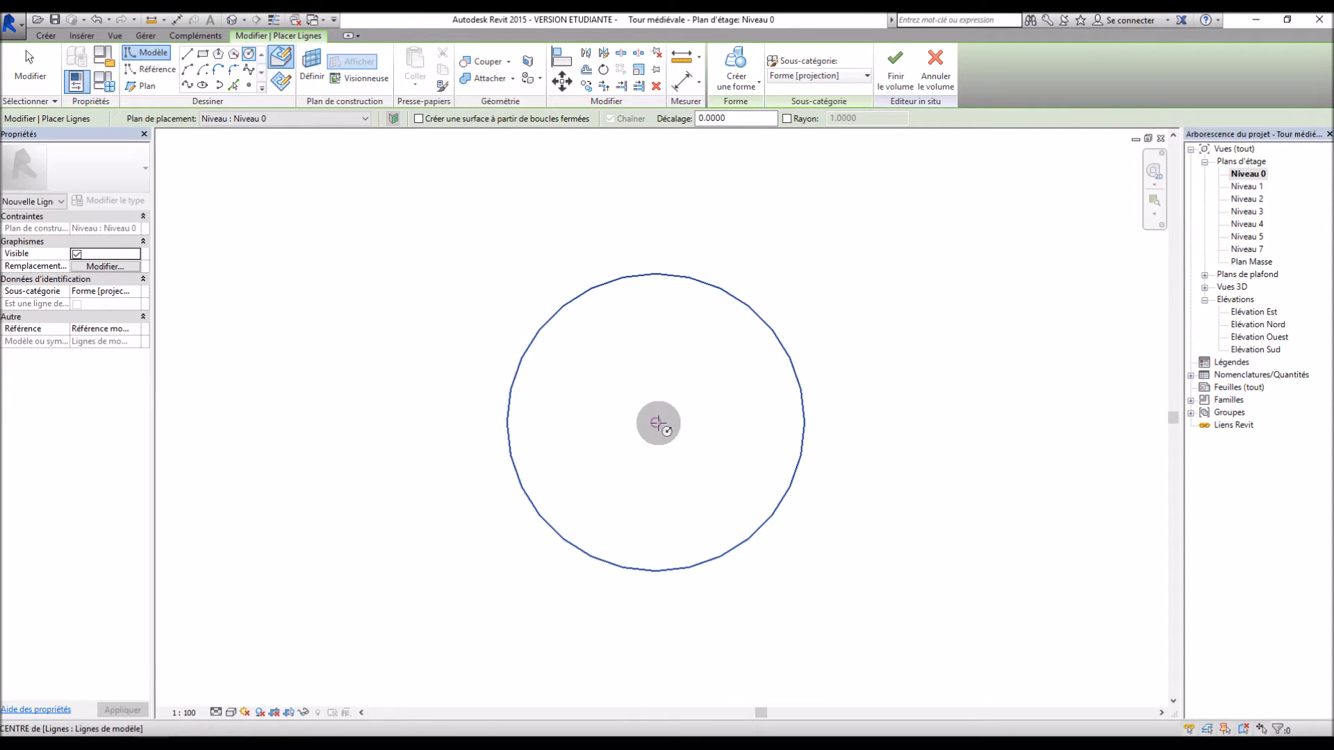
{"action": "key", "text": "Escape"}
{"action": "key", "text": "Escape"}
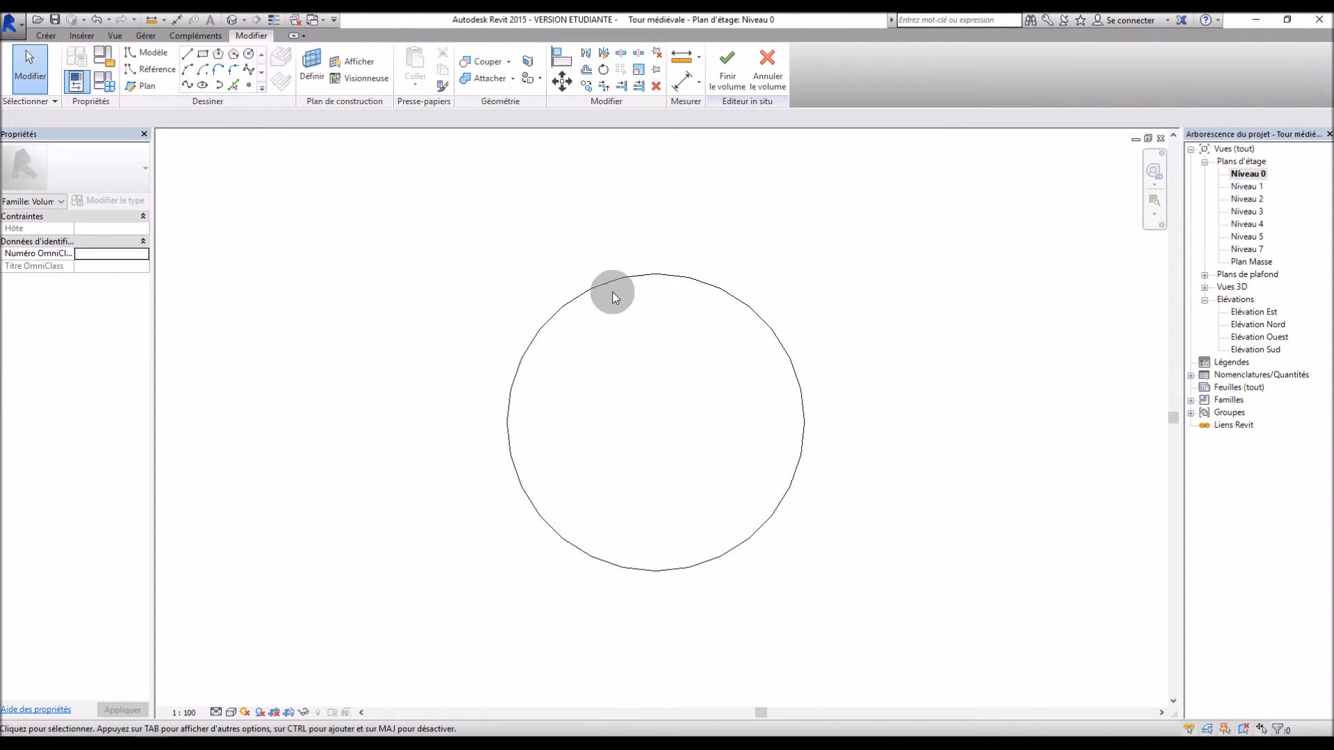
Offset a copy of the circle inward by 1.0000 to outline the wall thickness.
{"action": "left_click", "coordinate": [586, 70]}
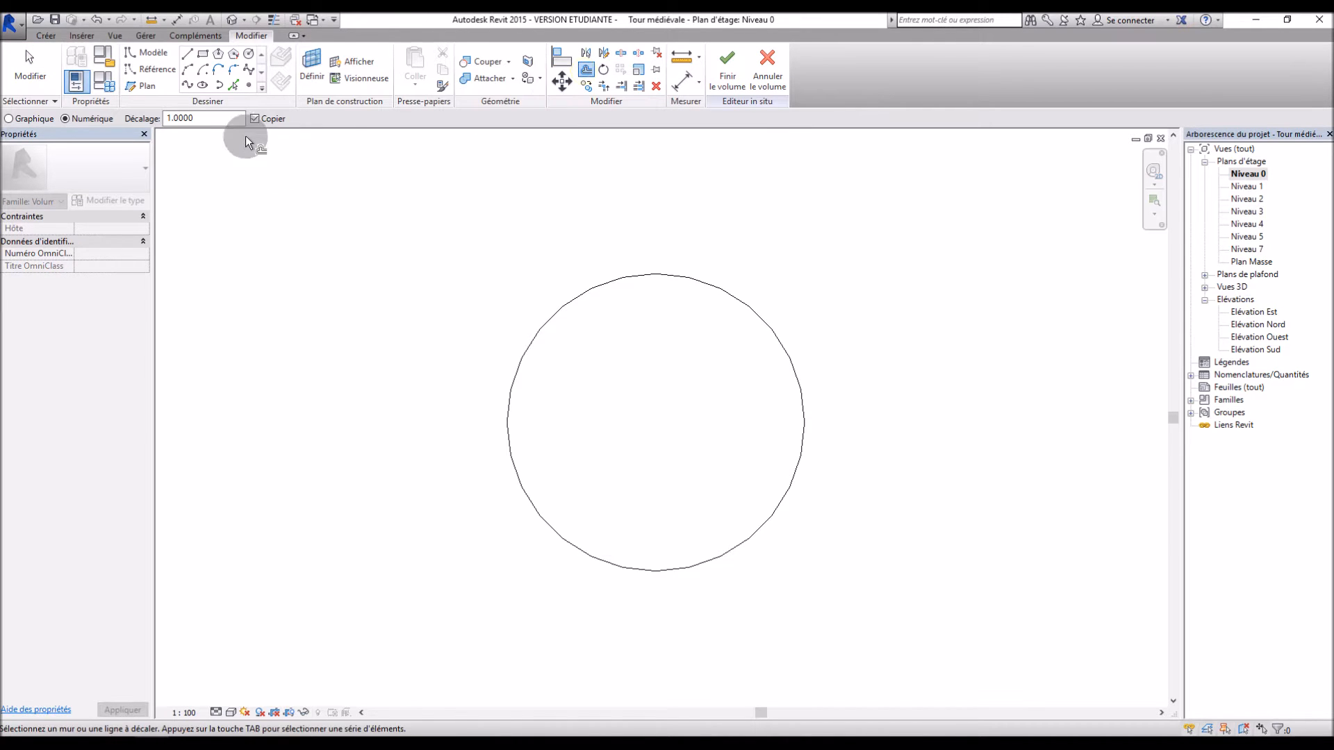
{"action": "left_click", "coordinate": [598, 293]}
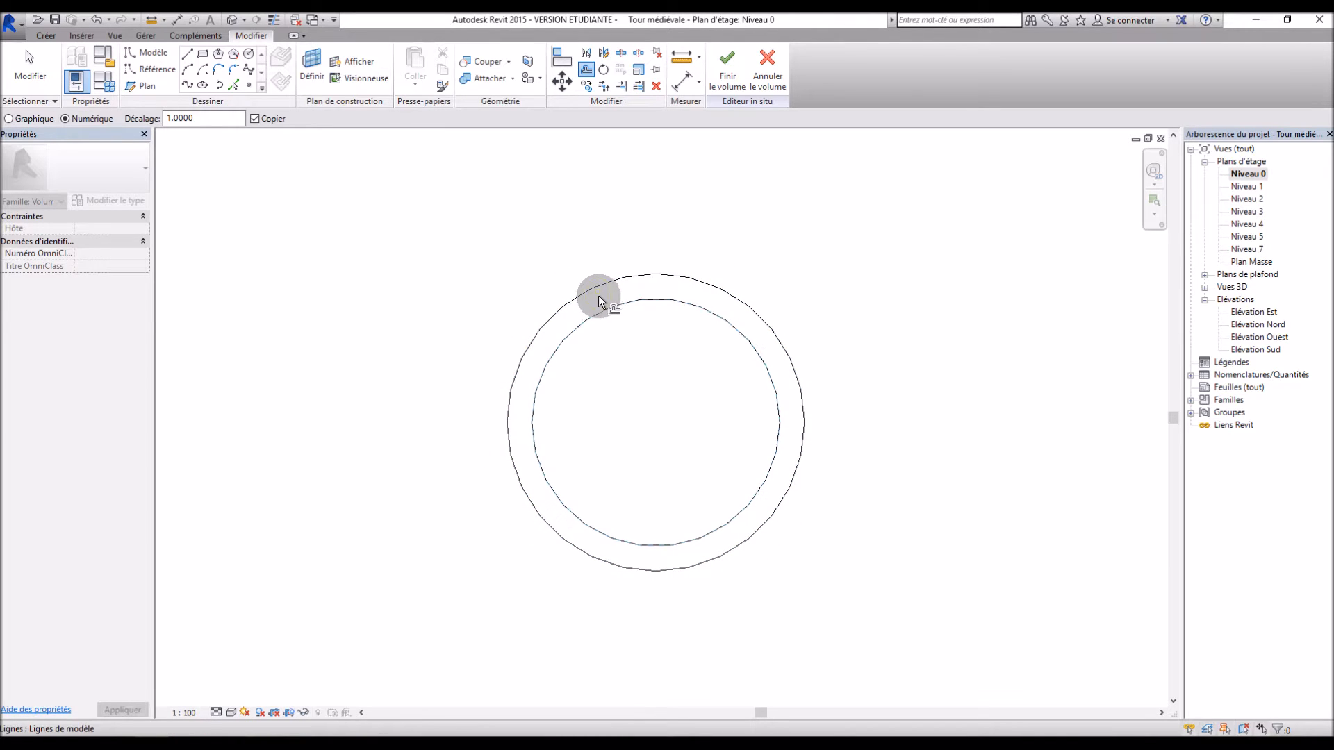
{"action": "scroll", "coordinate": [644, 472], "scroll_direction": "up", "scroll_amount": 2}
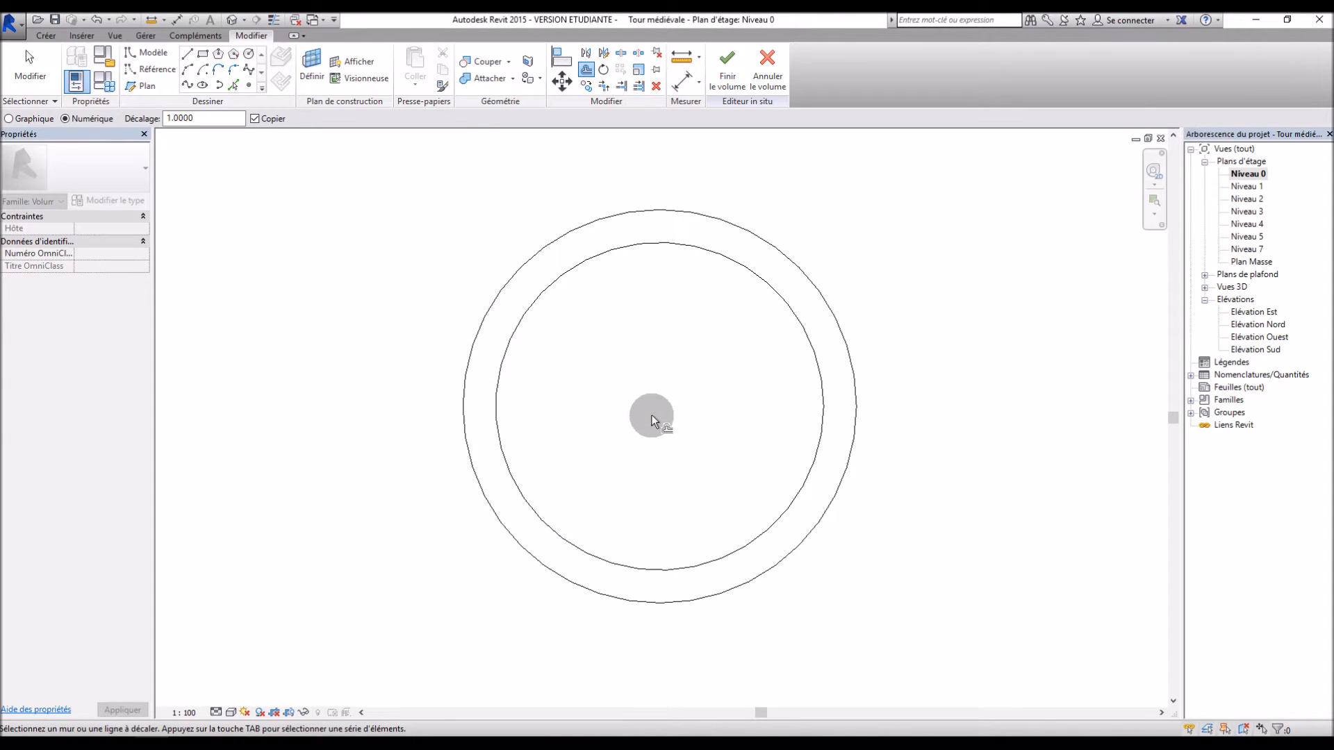
{"action": "key", "text": "Escape"}
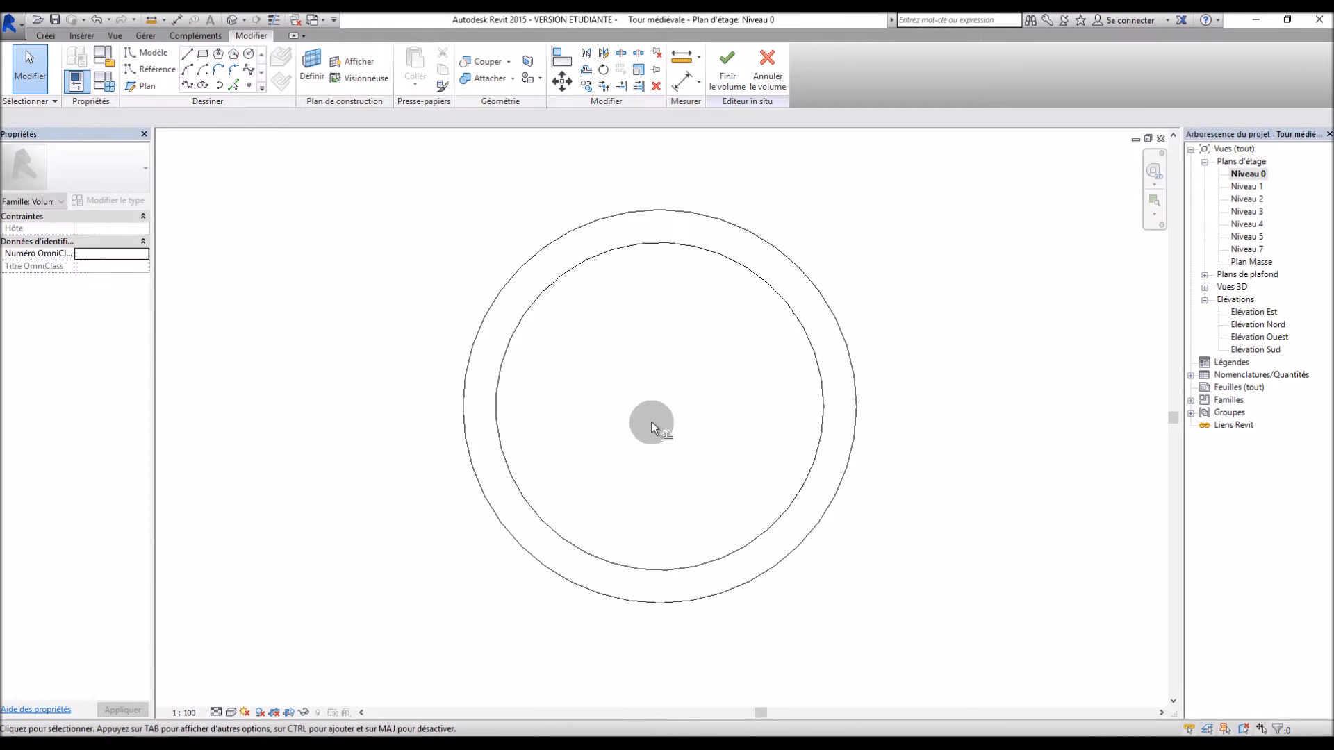
In the {3D} view, create a solid cylinder from the outer circle and set its height to 10.
{"action": "left_click", "coordinate": [1205, 287]}
{"action": "double_click", "coordinate": [1239, 299]}
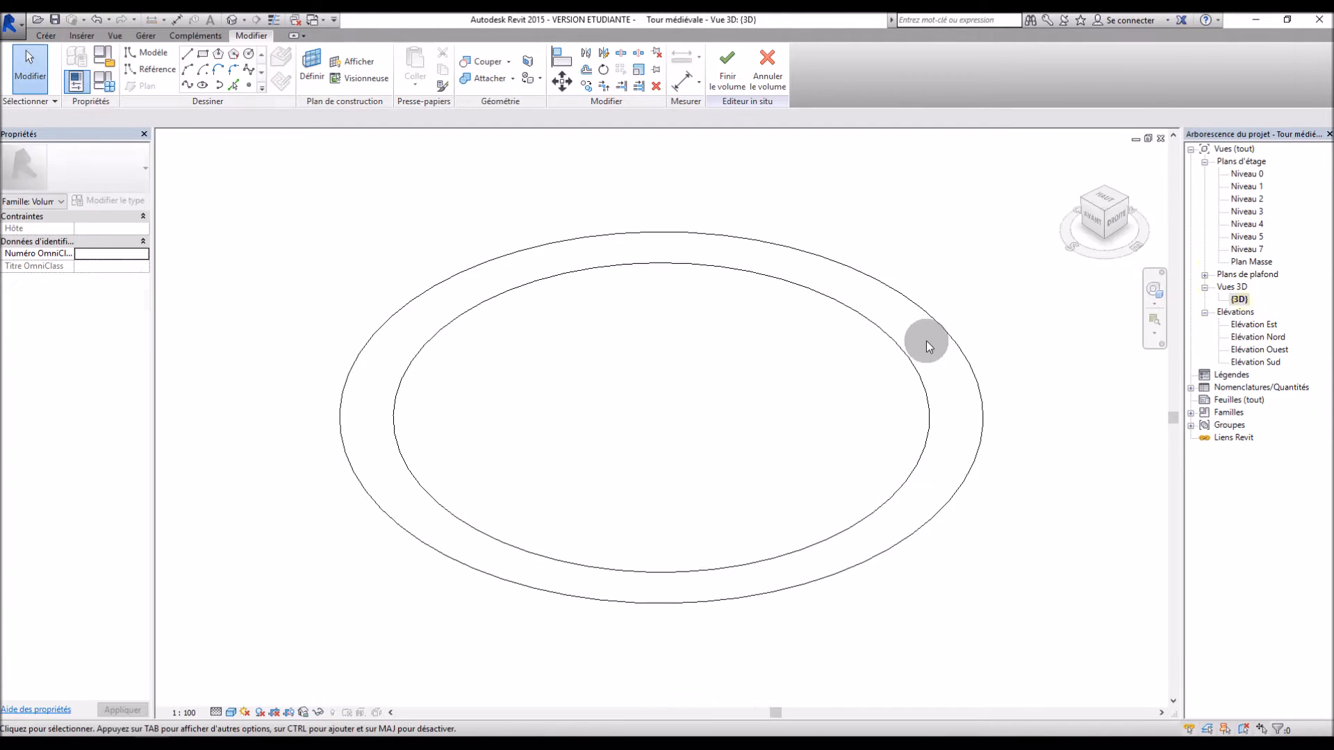
{"action": "scroll", "coordinate": [683, 185], "scroll_direction": "up", "scroll_amount": 1}
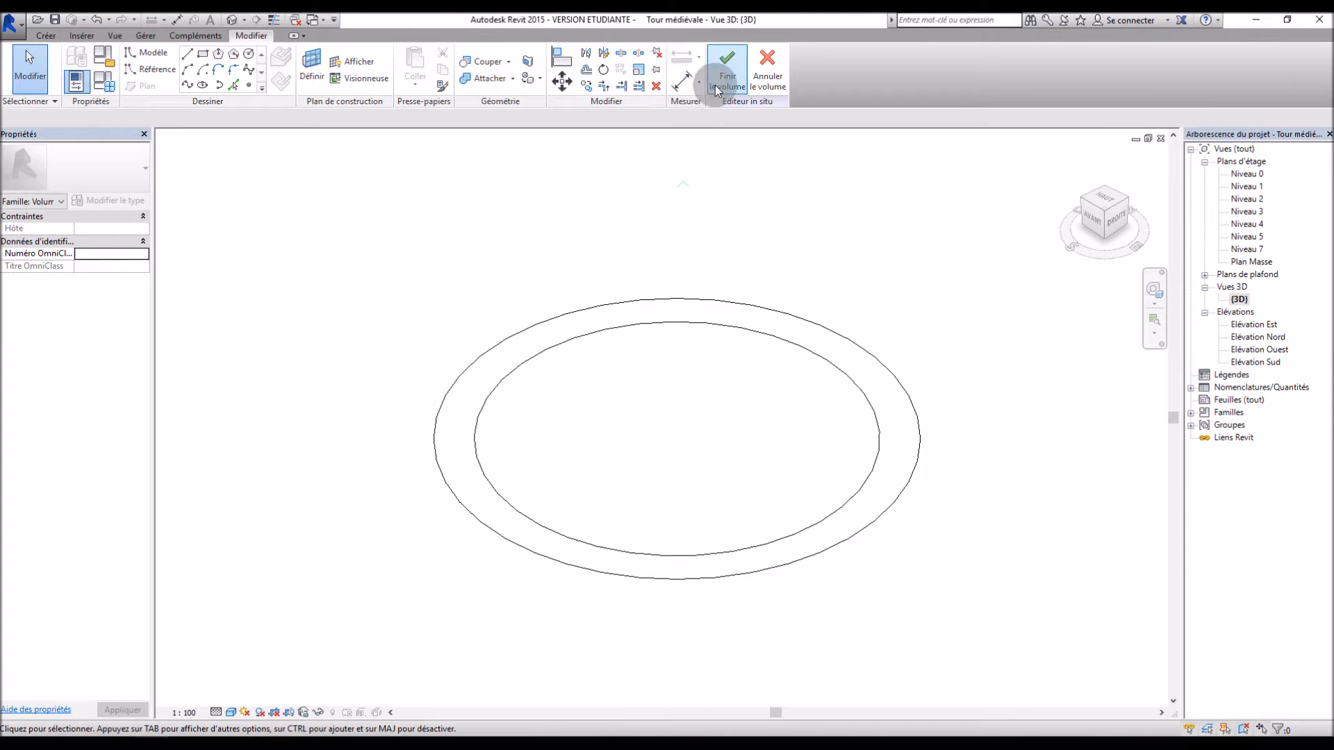
{"action": "left_click", "coordinate": [670, 303]}
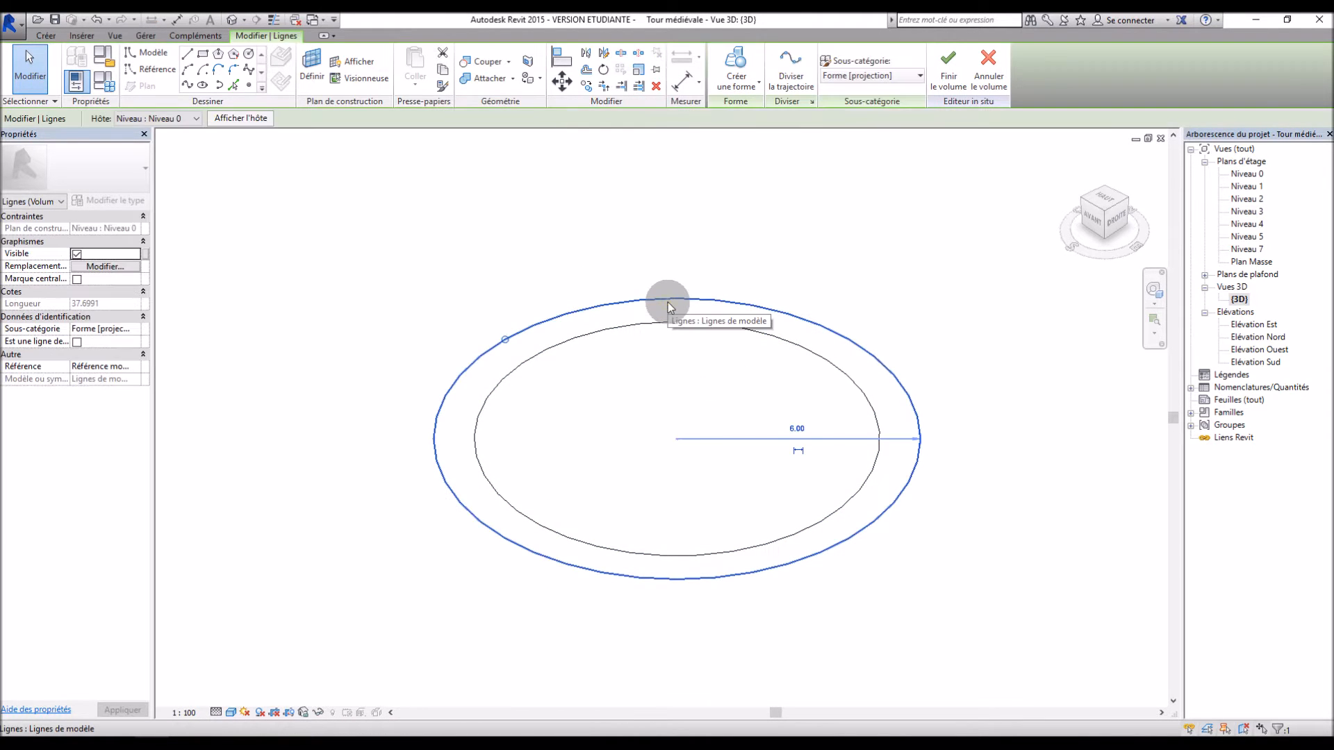
{"action": "left_click", "coordinate": [740, 86]}
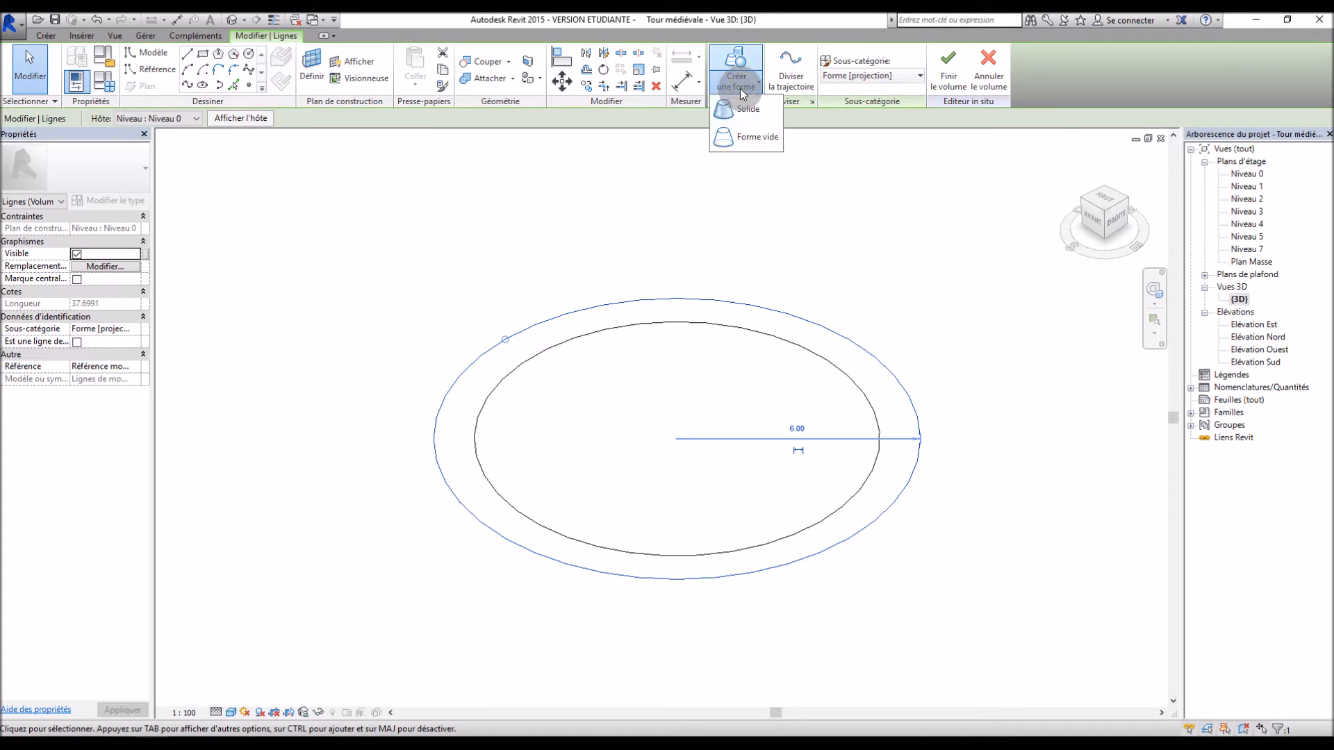
{"action": "left_click", "coordinate": [746, 109]}
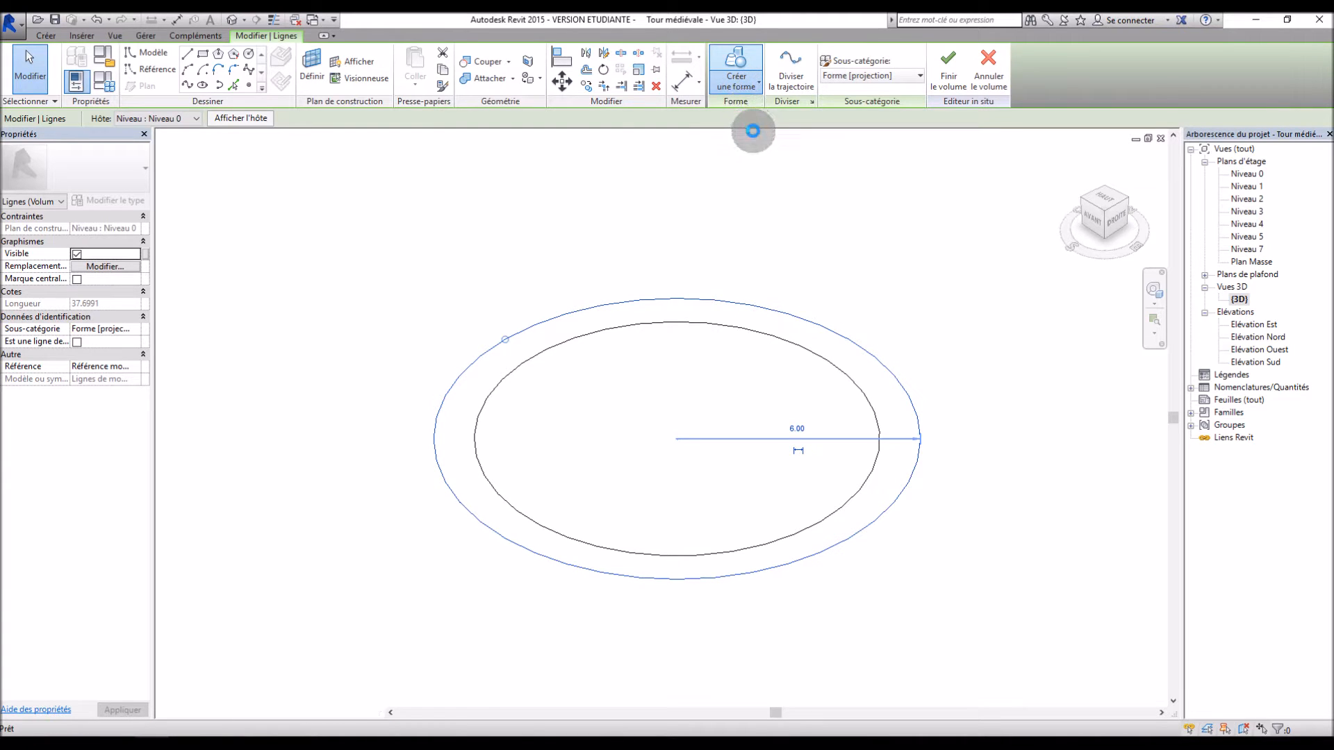
{"action": "left_click", "coordinate": [699, 324]}
{"action": "scroll", "coordinate": [702, 323], "scroll_direction": "down", "scroll_amount": 3}
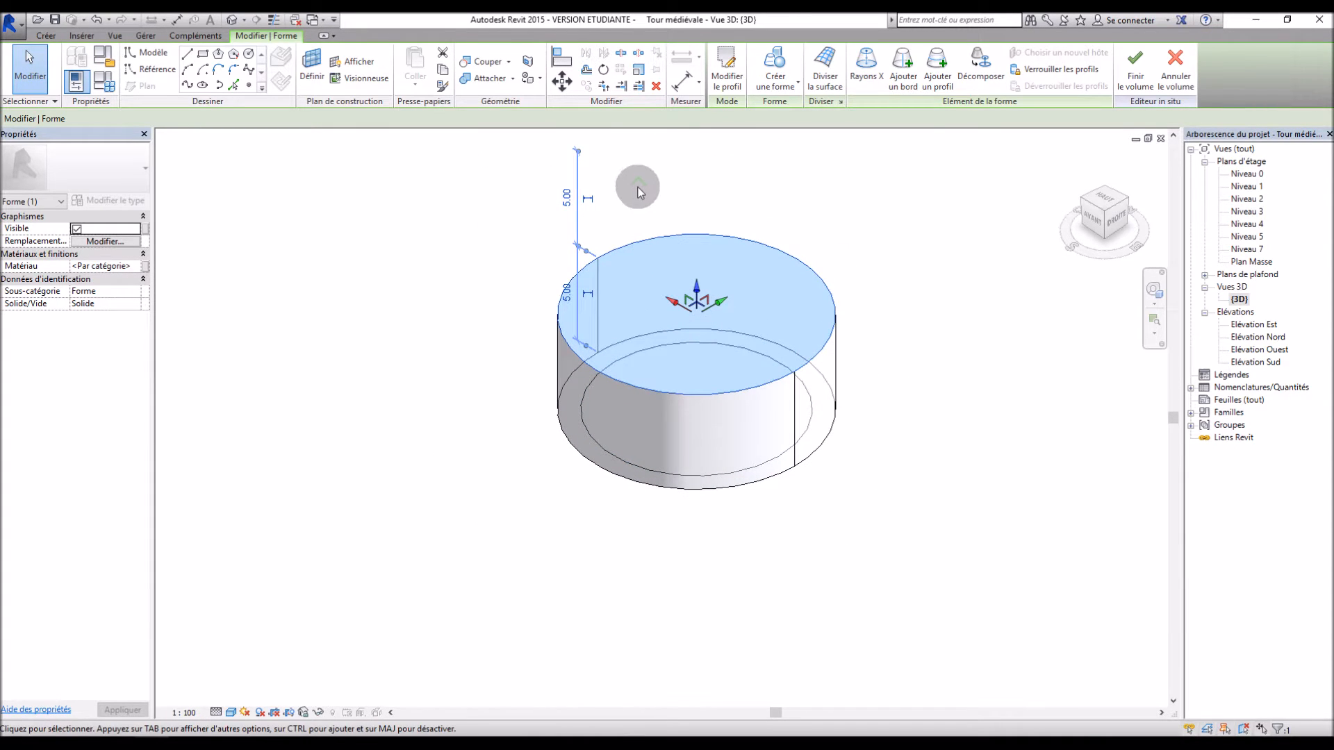
{"action": "type", "text": "0"}
{"action": "key", "text": "Return"}
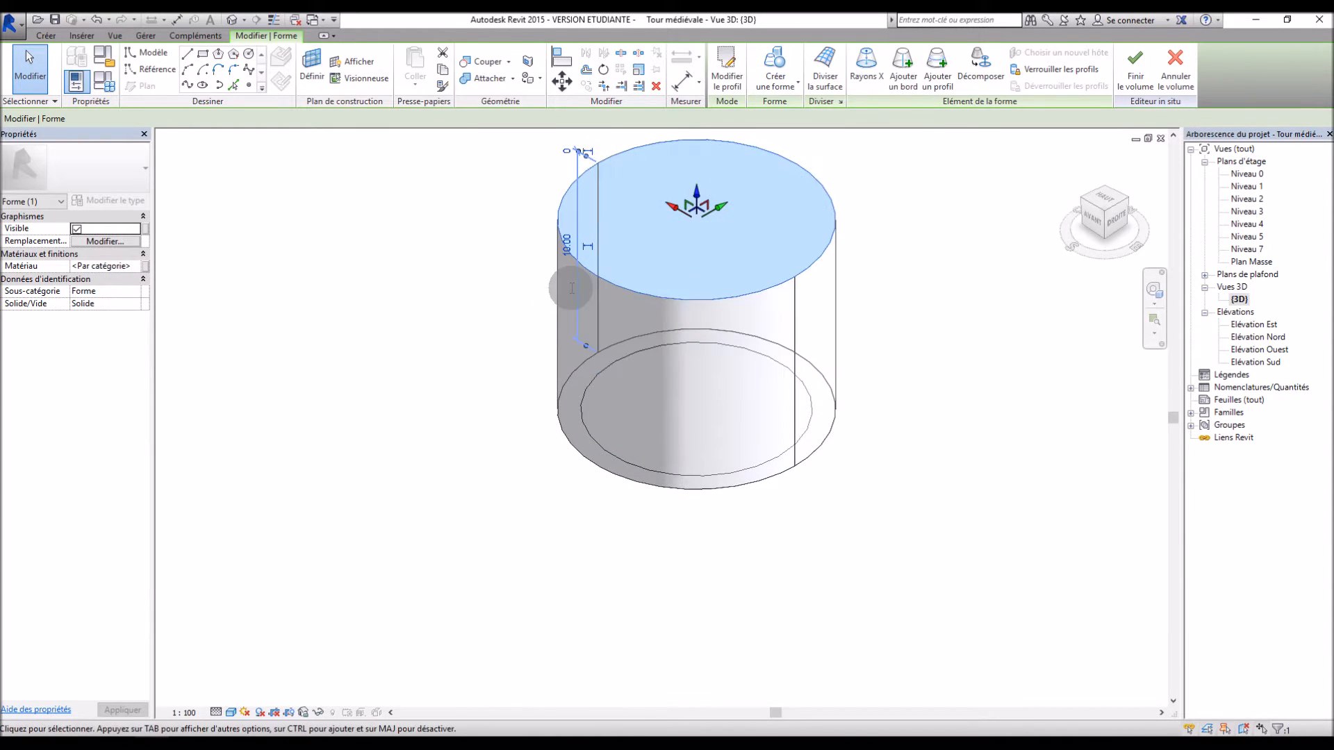
Create a cylindrical void form from the inner circle and set its height to 10 to hollow out the solid.
{"action": "left_click", "coordinate": [649, 352]}
{"action": "left_click", "coordinate": [754, 86]}
{"action": "left_click", "coordinate": [750, 127]}
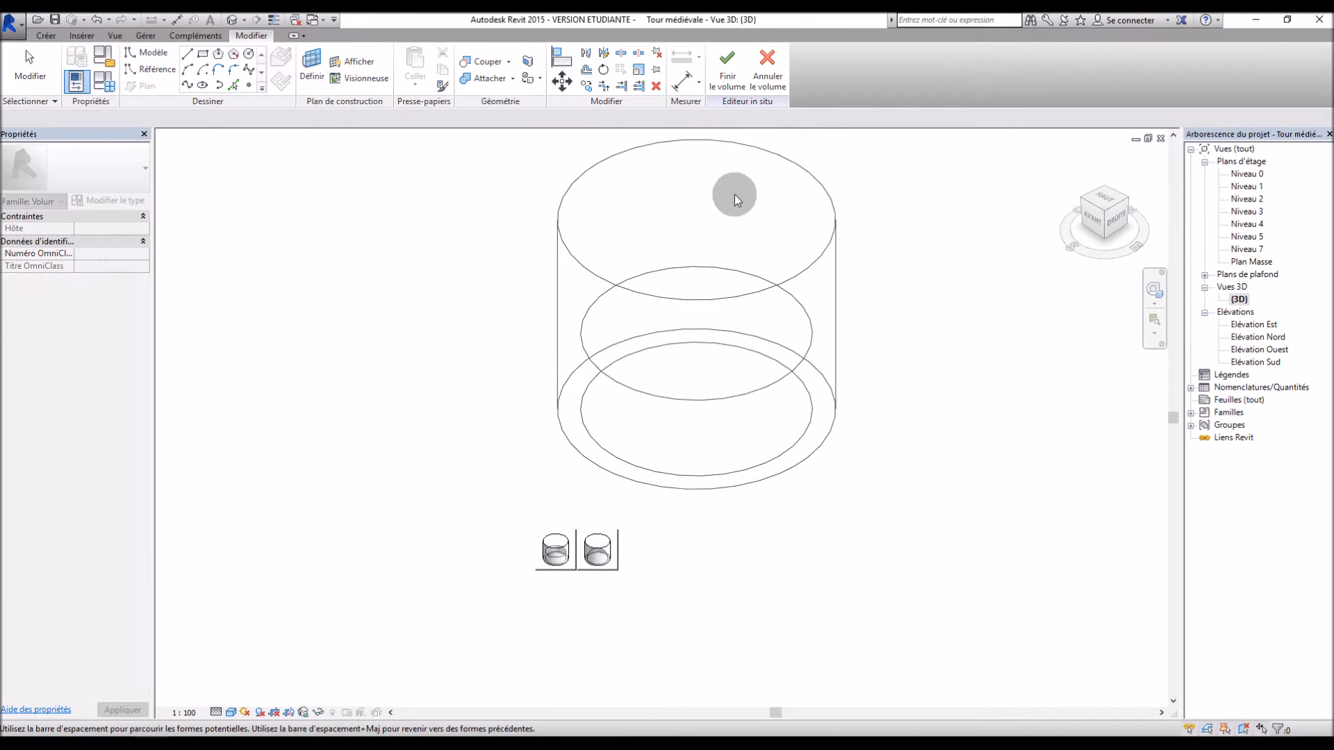
{"action": "left_click", "coordinate": [603, 376]}
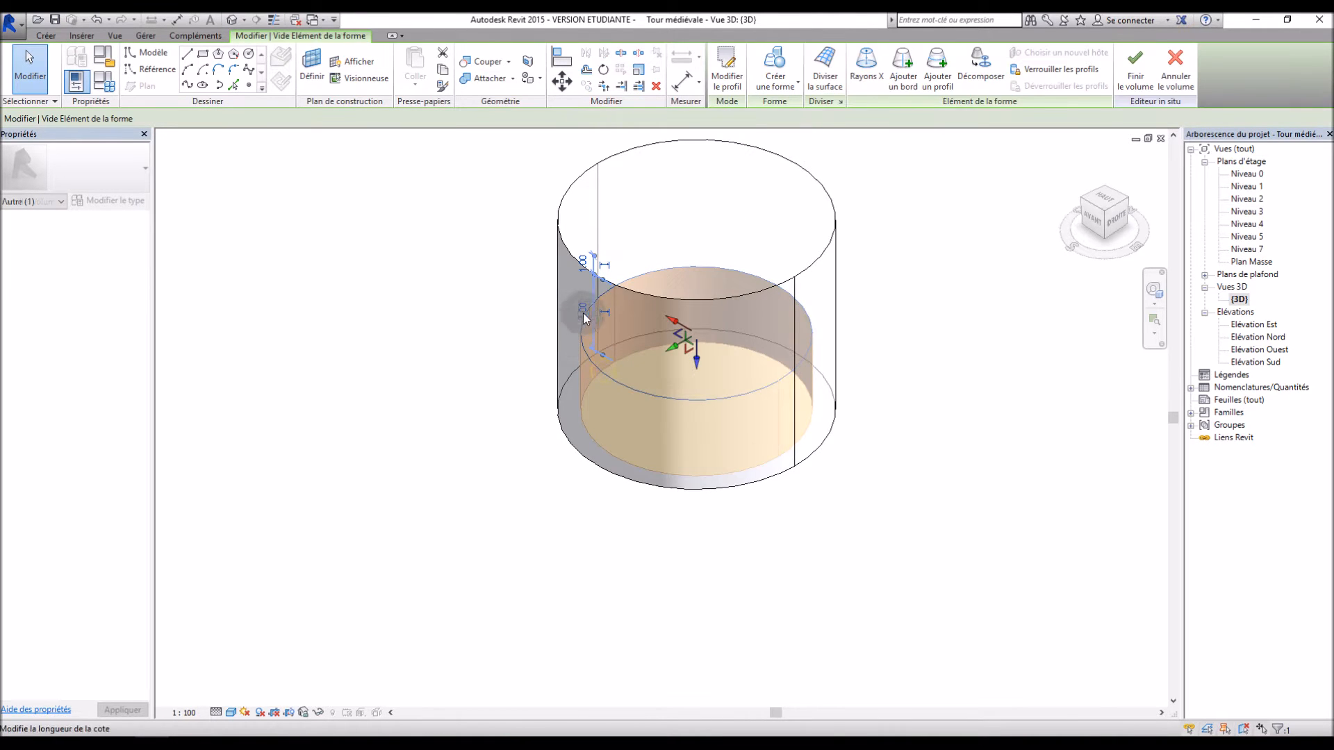
{"action": "type", "text": "10"}
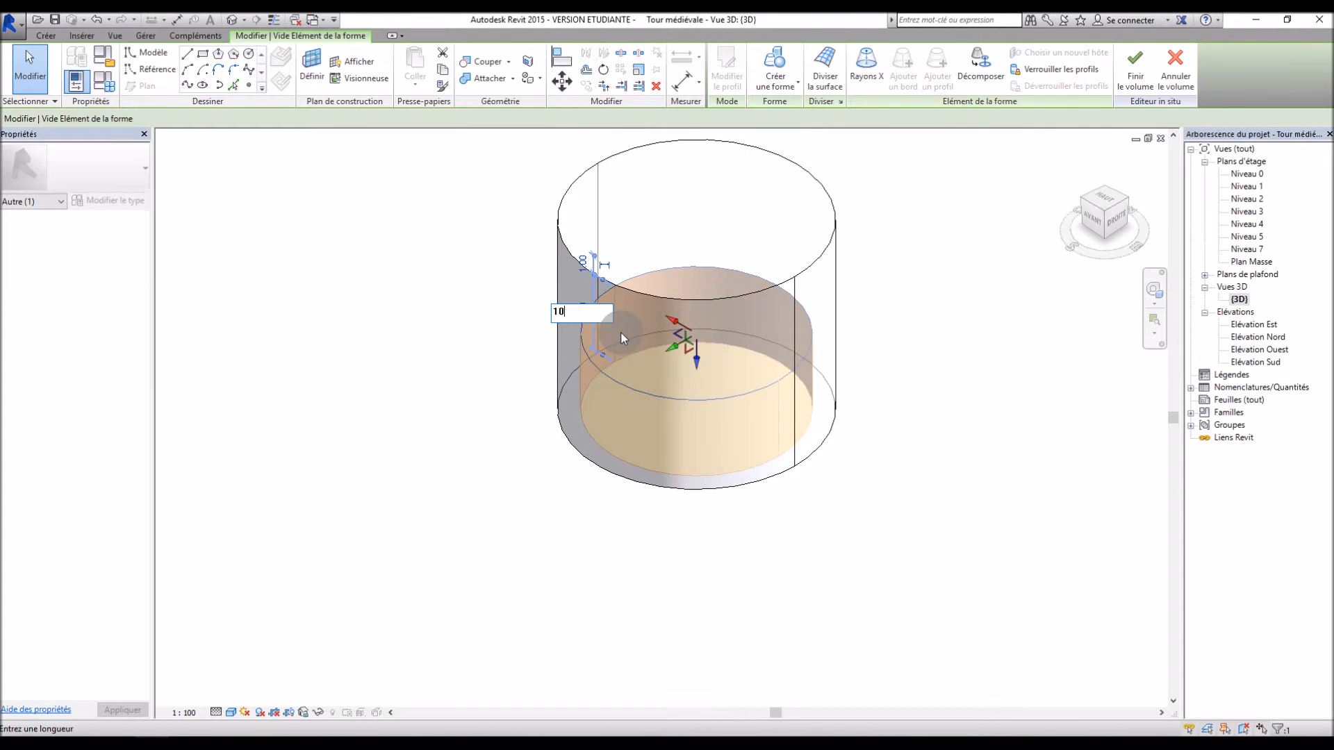
{"action": "key", "text": "Return"}
{"action": "left_click", "coordinate": [880, 400]}
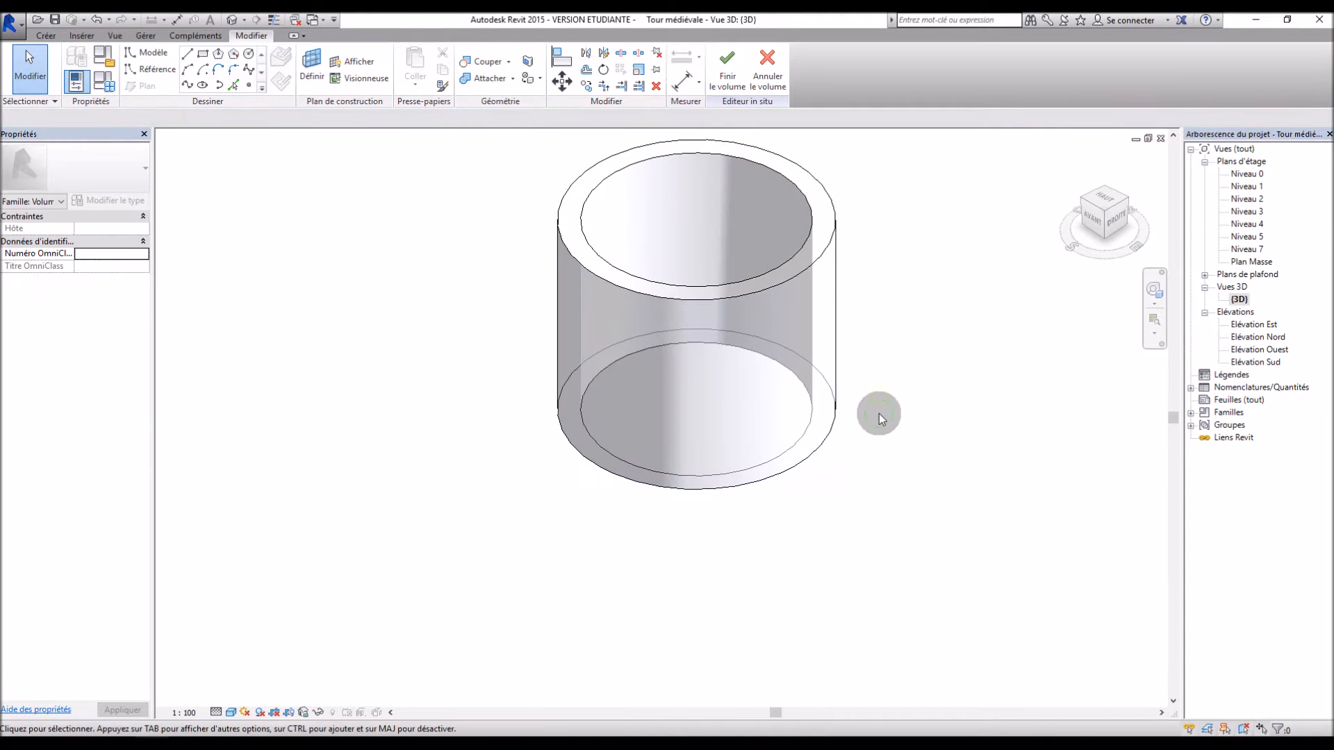
Inspect the outer bottom edge of the hollow cylinder and finish the in-place mass.
{"action": "middle_click_drag", "start_coordinate": [885, 515], "coordinate": [818, 462], "text": "shift"}
{"action": "left_click", "coordinate": [803, 427]}
{"action": "left_click", "coordinate": [817, 461]}
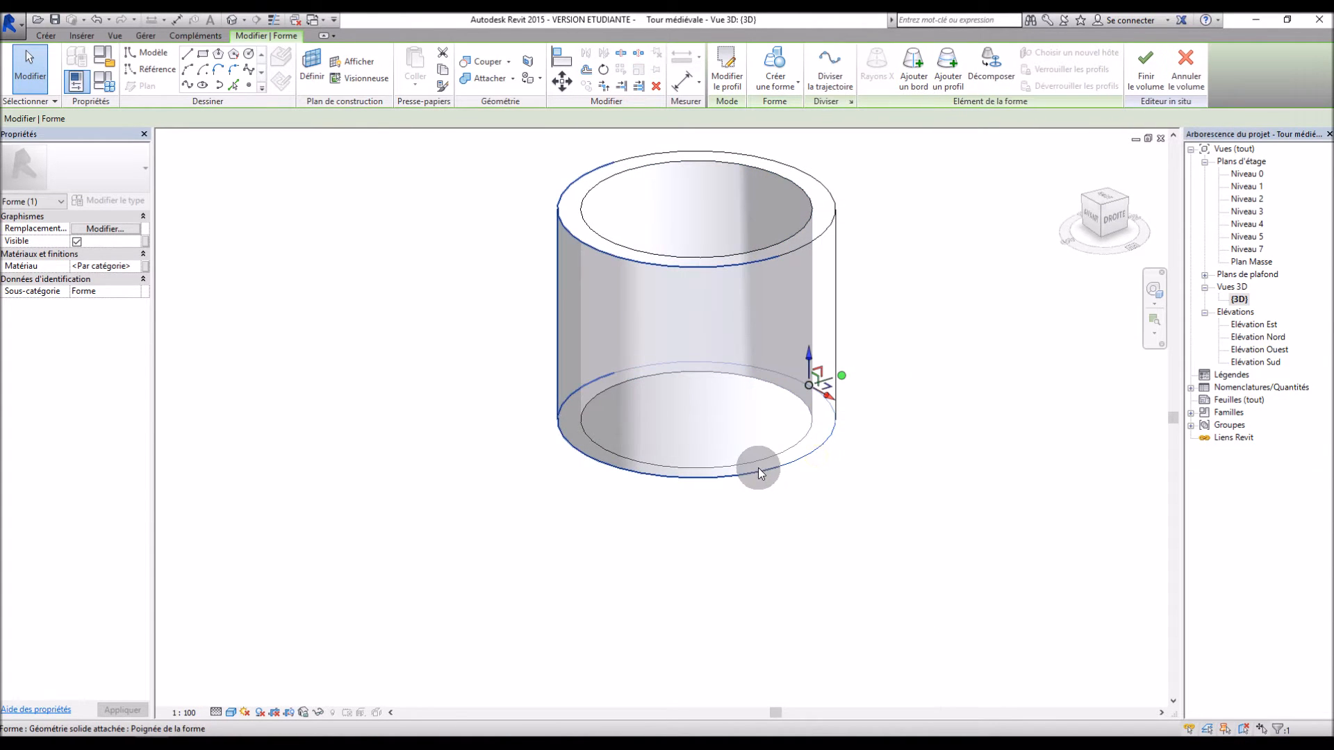
{"action": "left_click", "coordinate": [759, 473]}
{"action": "left_click", "coordinate": [828, 493]}
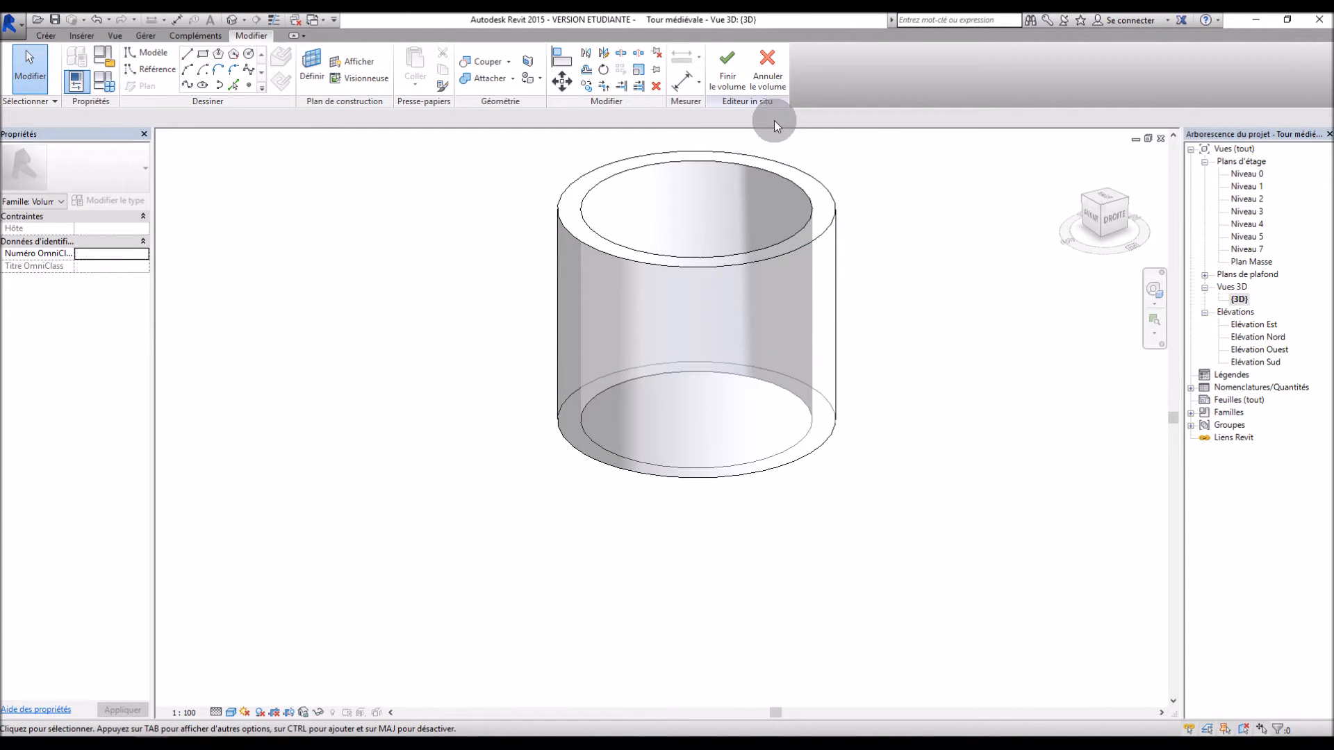
{"action": "left_click", "coordinate": [724, 82]}
Edit the mass in place, enlarge its outer bottom edge to a 7.00 radius so the wall tapers upward, and finish the mass.
{"action": "middle_click_drag", "start_coordinate": [904, 248], "coordinate": [909, 257], "text": "shift"}
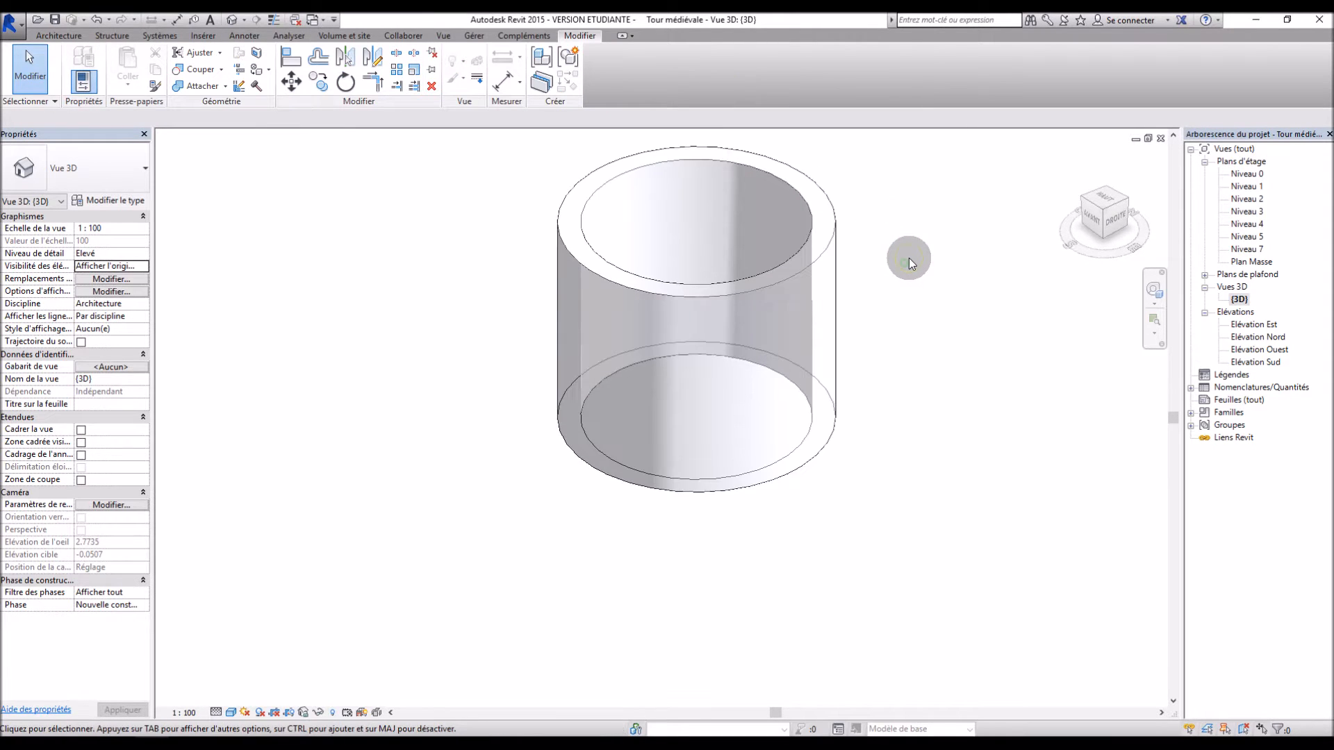
{"action": "scroll", "coordinate": [909, 257], "scroll_direction": "down", "scroll_amount": 2}
{"action": "middle_click_drag", "start_coordinate": [762, 386], "coordinate": [554, 507], "text": "shift"}
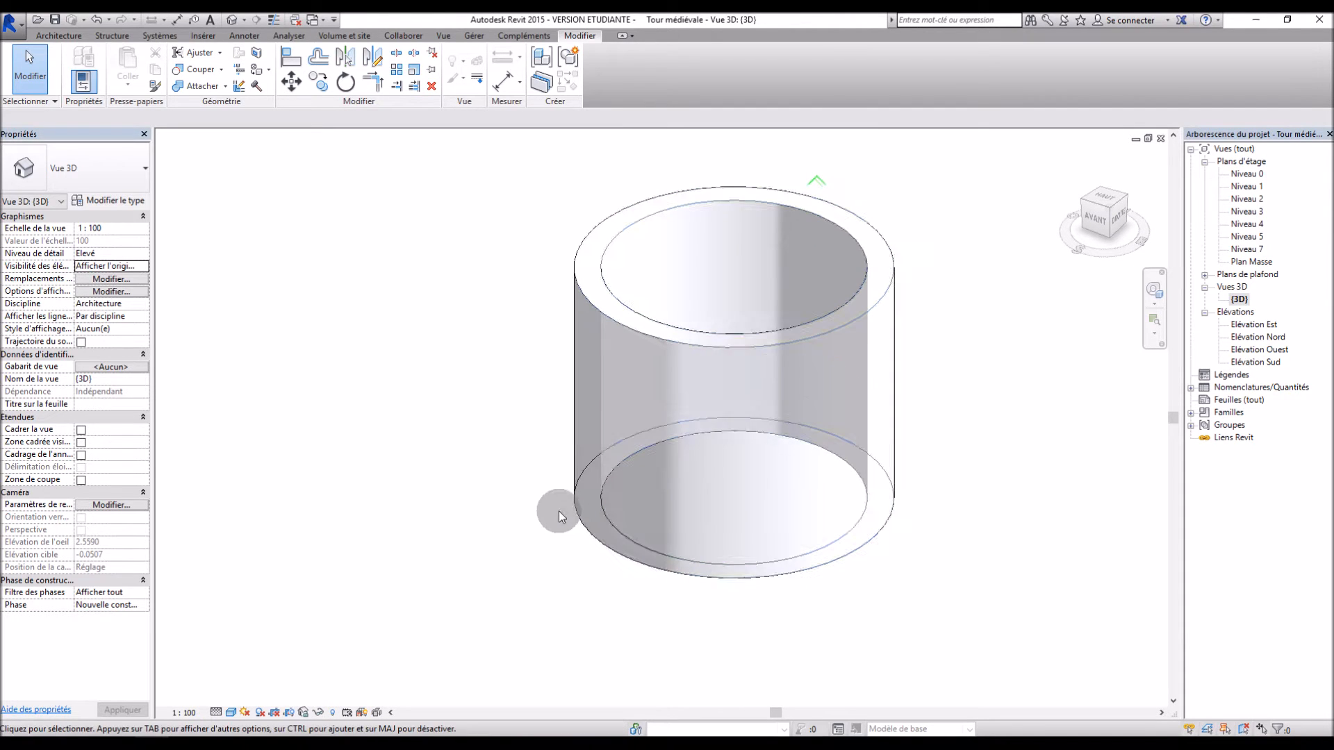
{"action": "left_click", "coordinate": [585, 527]}
{"action": "left_click", "coordinate": [605, 69]}
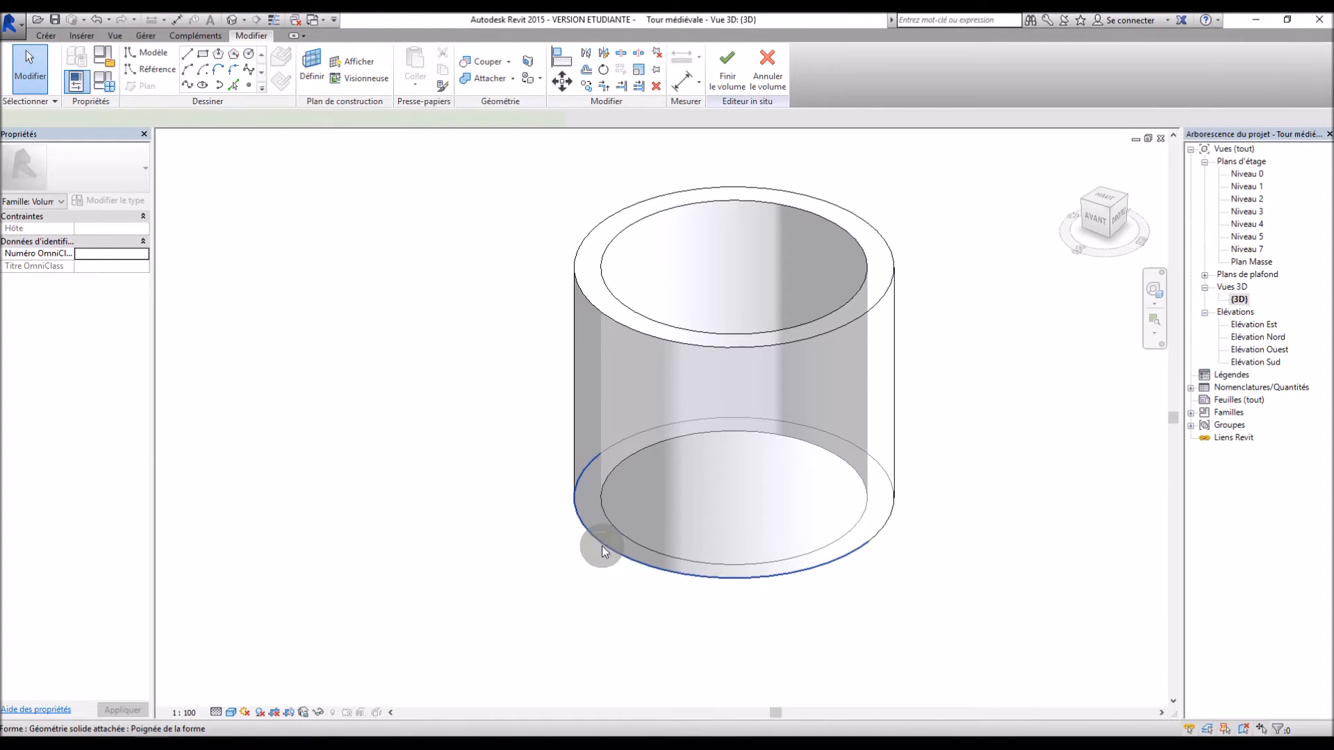
{"action": "left_click", "coordinate": [597, 549]}
{"action": "mouse_move", "coordinate": [653, 577]}
{"action": "left_mouse_down"}
{"action": "mouse_move", "coordinate": [634, 575]}
{"action": "mouse_move", "coordinate": [635, 591]}
{"action": "left_mouse_up"}
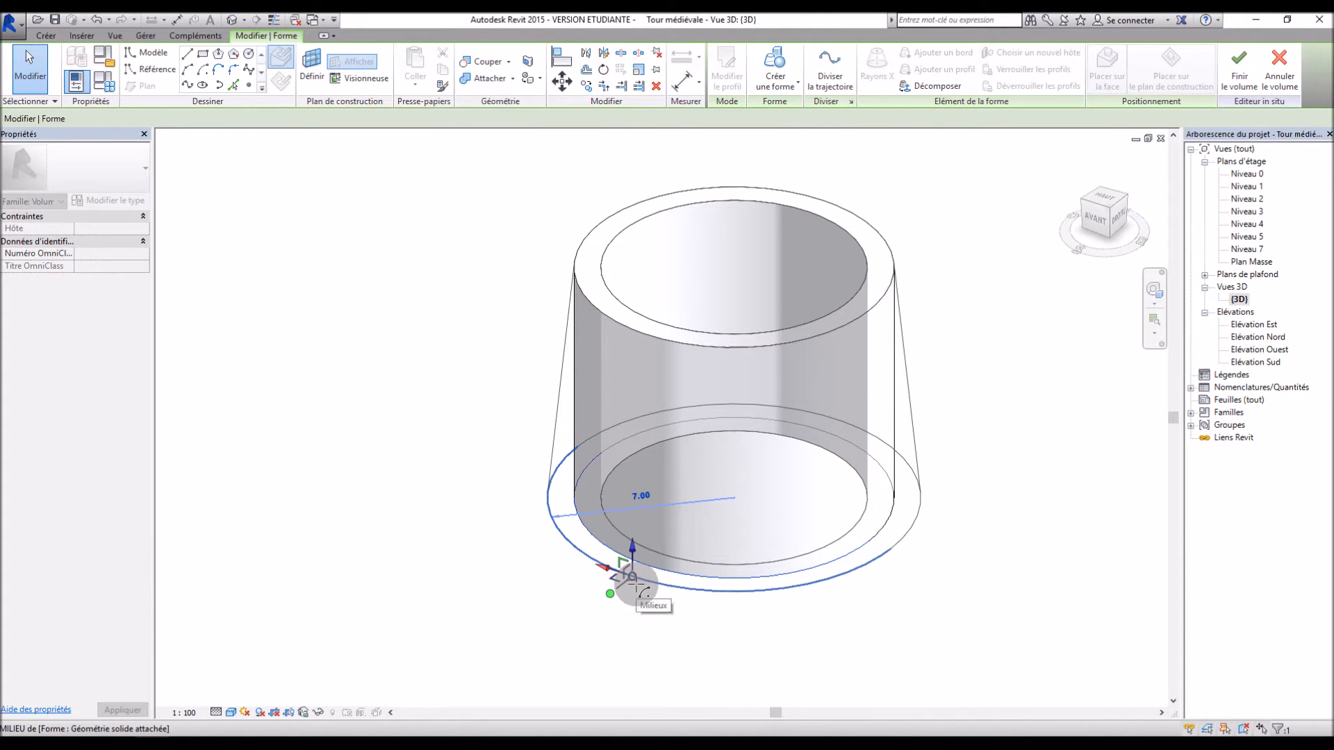
{"action": "left_click", "coordinate": [634, 586]}
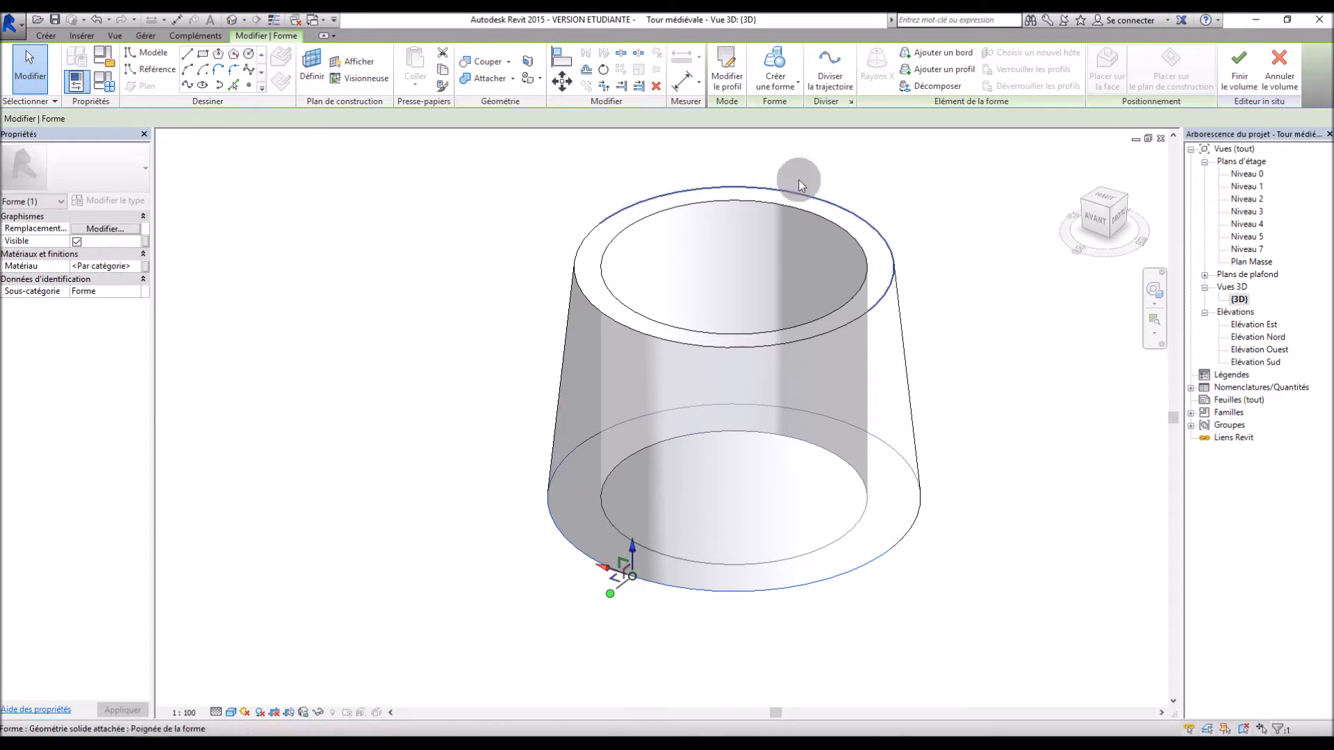
{"action": "left_click", "coordinate": [1257, 87]}
Check the tapered base wall against the levels in the Elévation Est view.
{"action": "middle_click_drag", "start_coordinate": [964, 479], "coordinate": [965, 522], "text": "shift"}
{"action": "scroll", "coordinate": [965, 522], "scroll_direction": "down", "scroll_amount": 4}
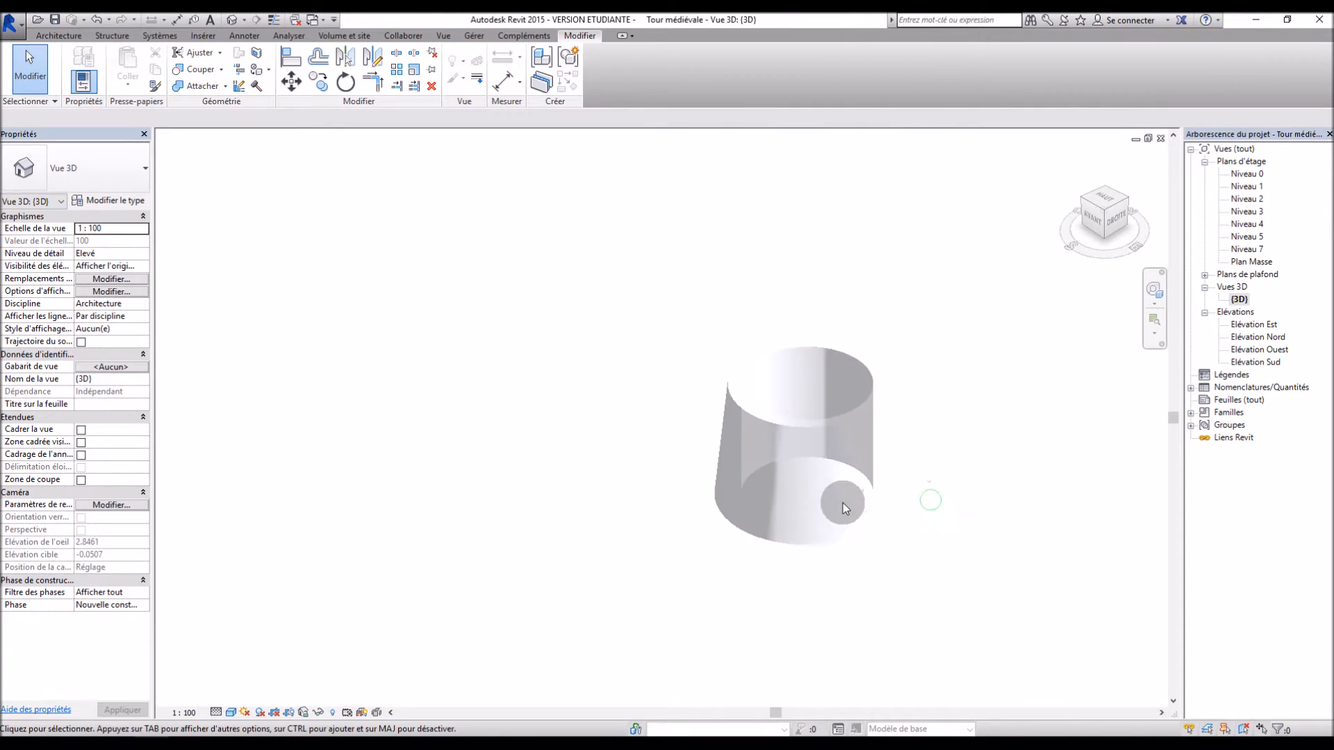
{"action": "double_click", "coordinate": [1255, 325]}
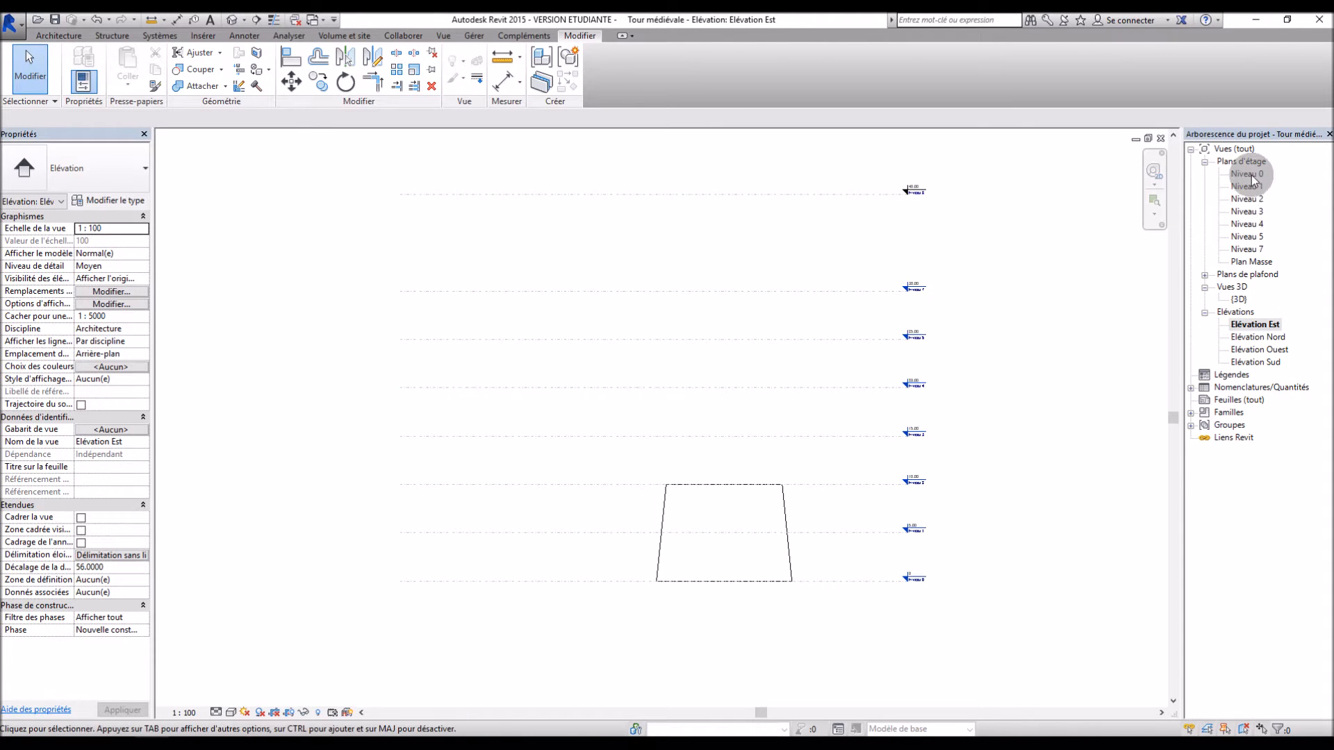
Edit the base wall mass in place from the 3D view and open the material selection for its outer form.
{"action": "double_click", "coordinate": [1239, 299]}
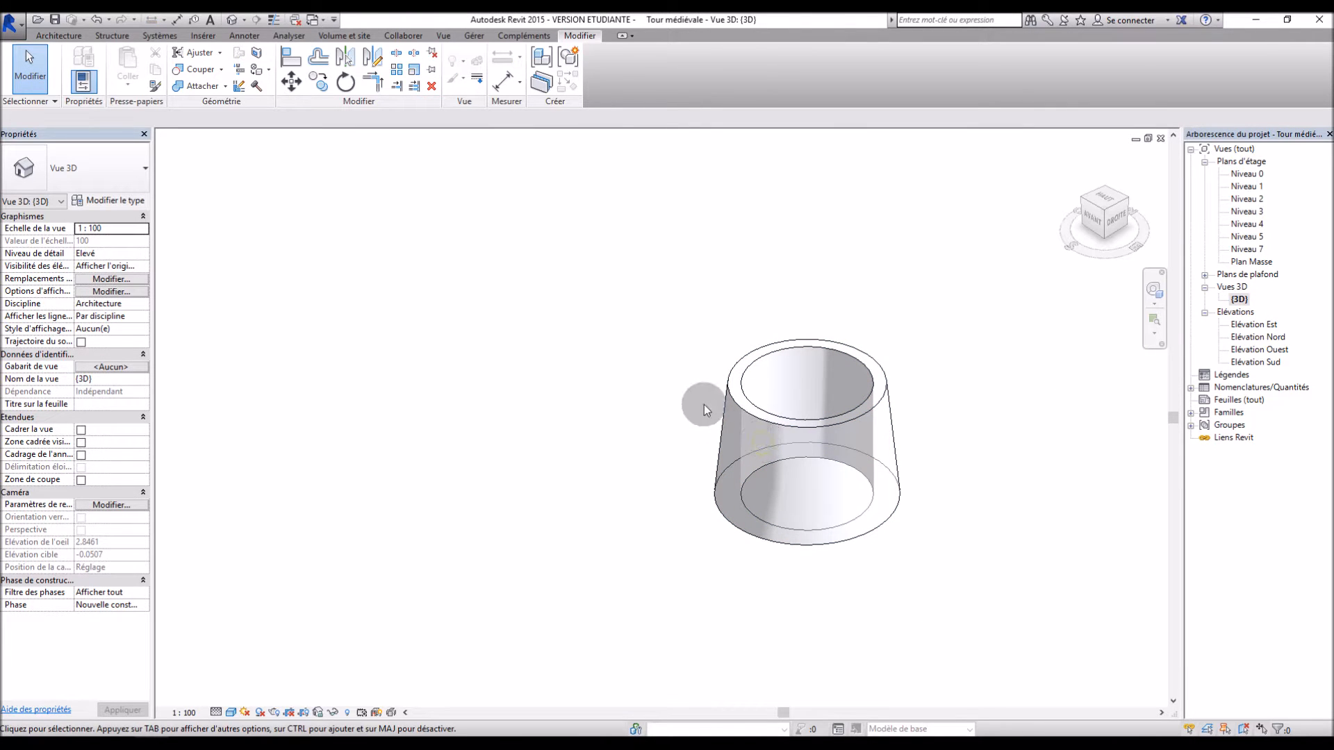
{"action": "left_click", "coordinate": [735, 410]}
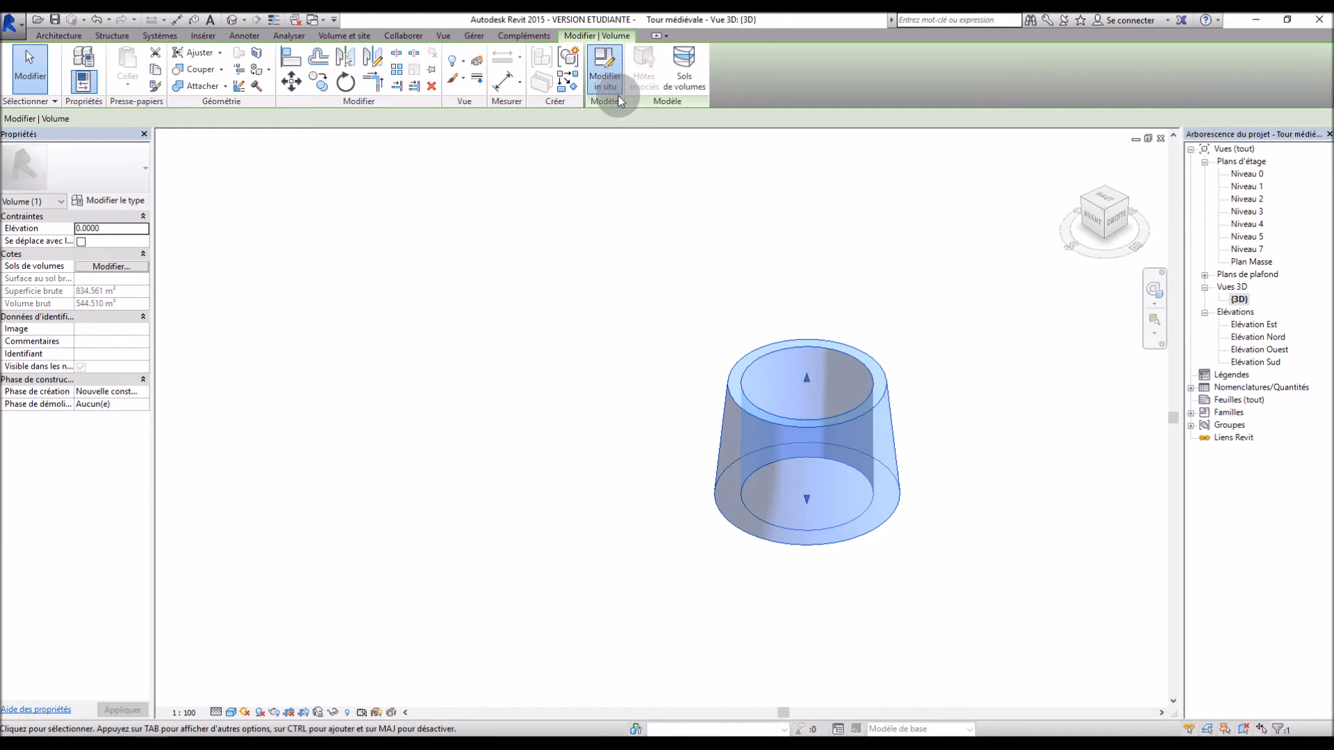
{"action": "left_click", "coordinate": [606, 77]}
{"action": "left_click", "coordinate": [723, 441]}
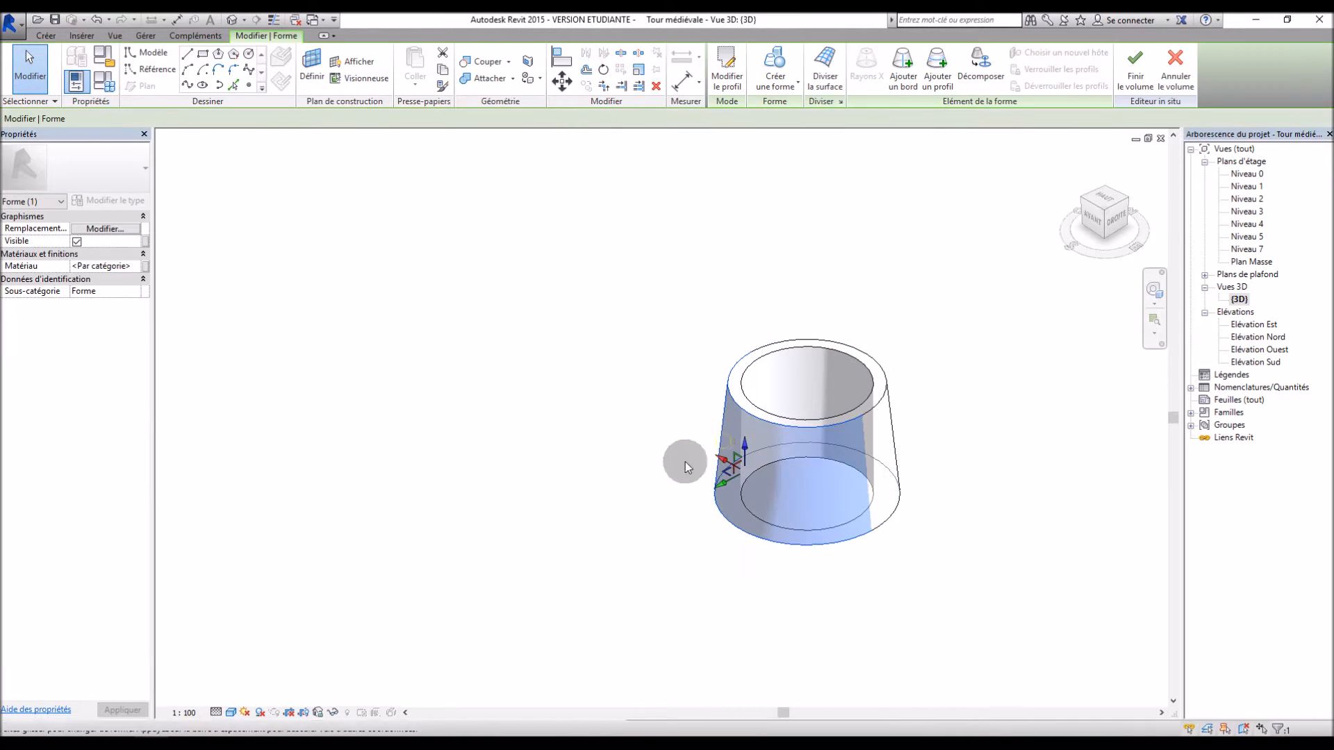
{"action": "left_click", "coordinate": [87, 266]}
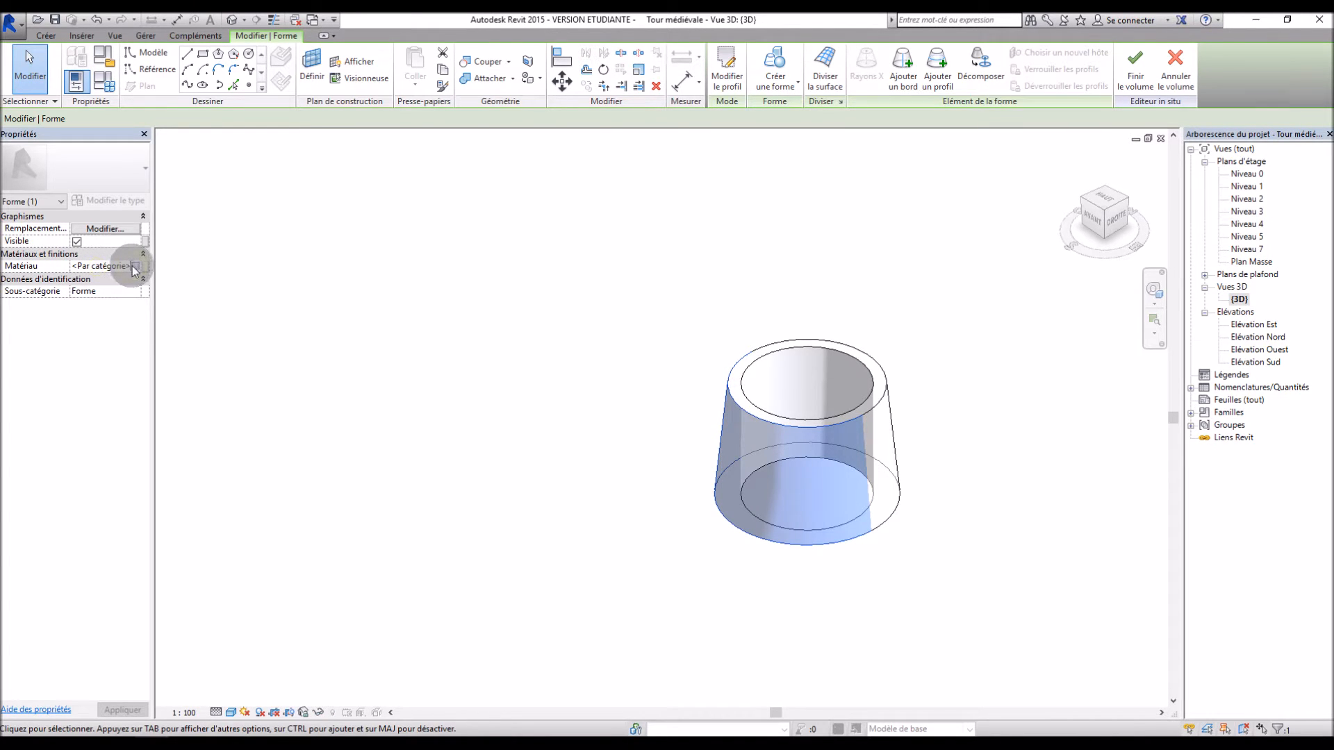
{"action": "left_click", "coordinate": [135, 266]}
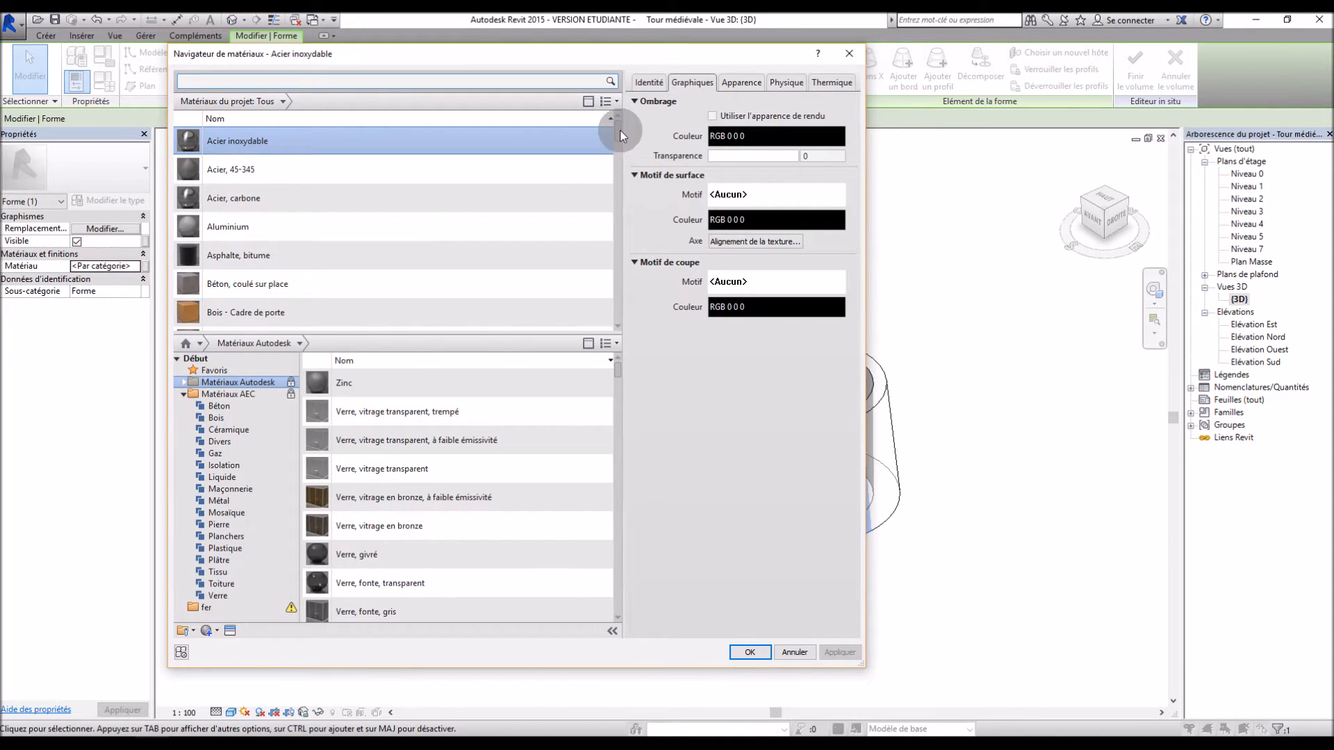
Delete the empty material library "fer" and collapse the Matériaux AEC library.
{"action": "left_click", "coordinate": [211, 610]}
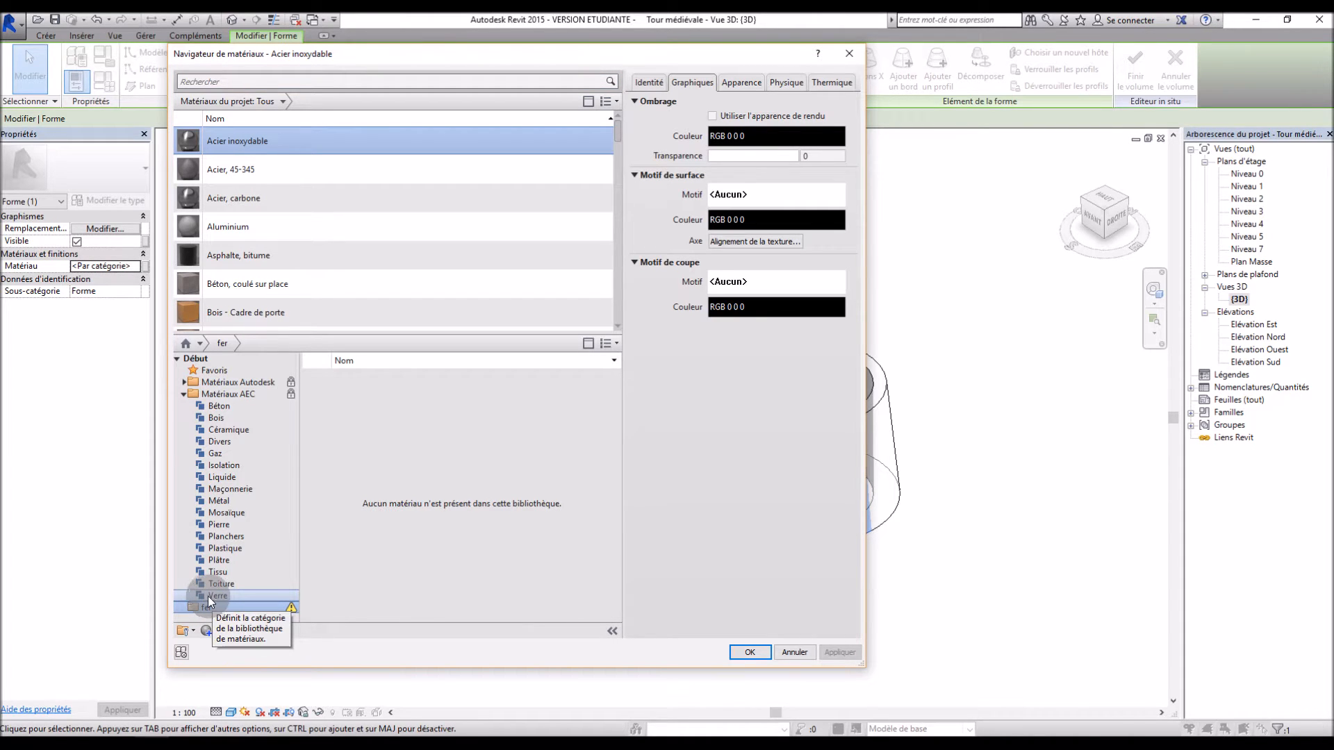
{"action": "right_click", "coordinate": [215, 610]}
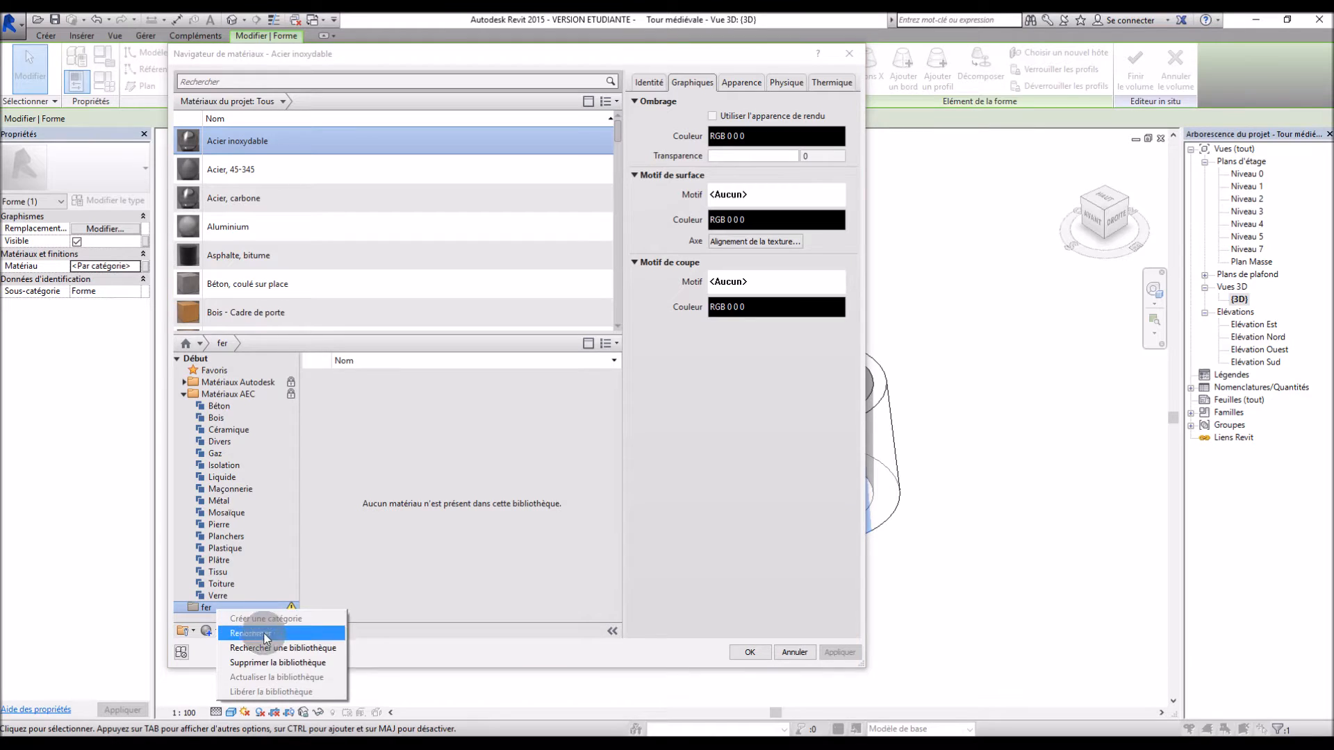
{"action": "left_click", "coordinate": [278, 662]}
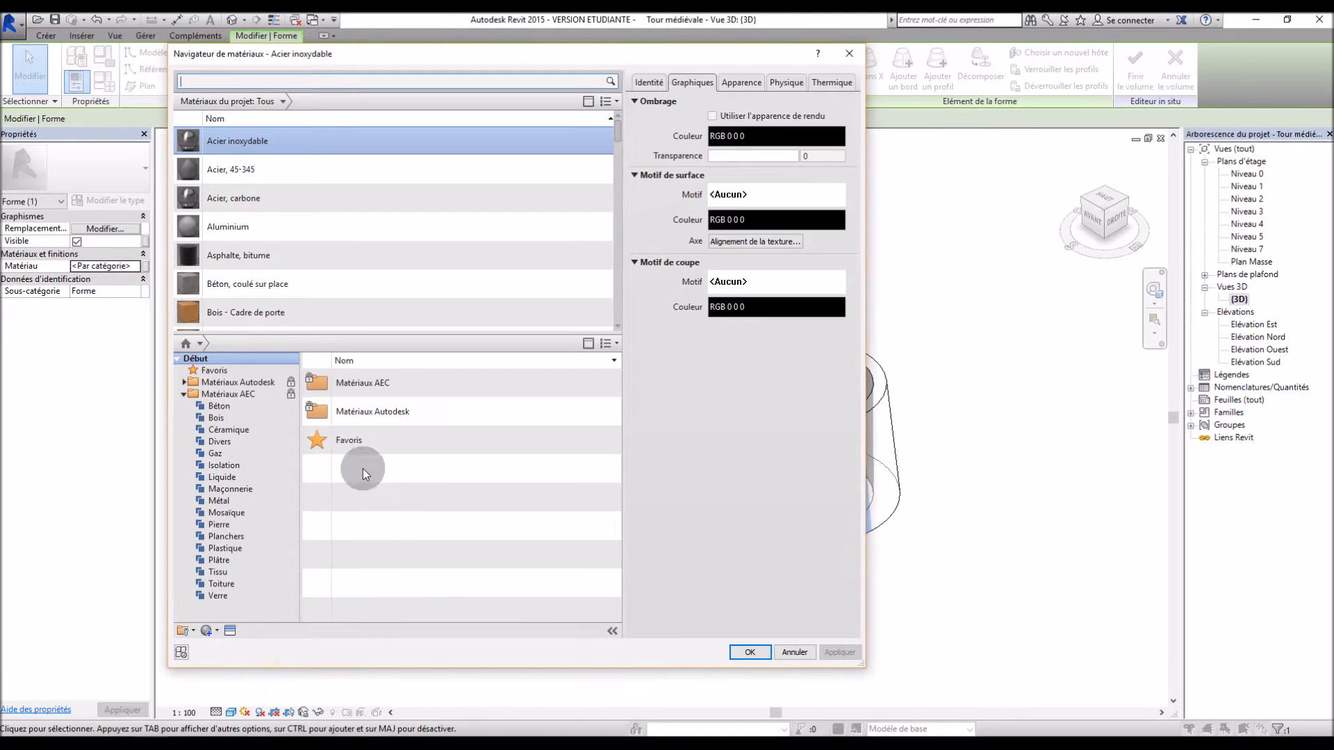
{"action": "left_click", "coordinate": [184, 394]}
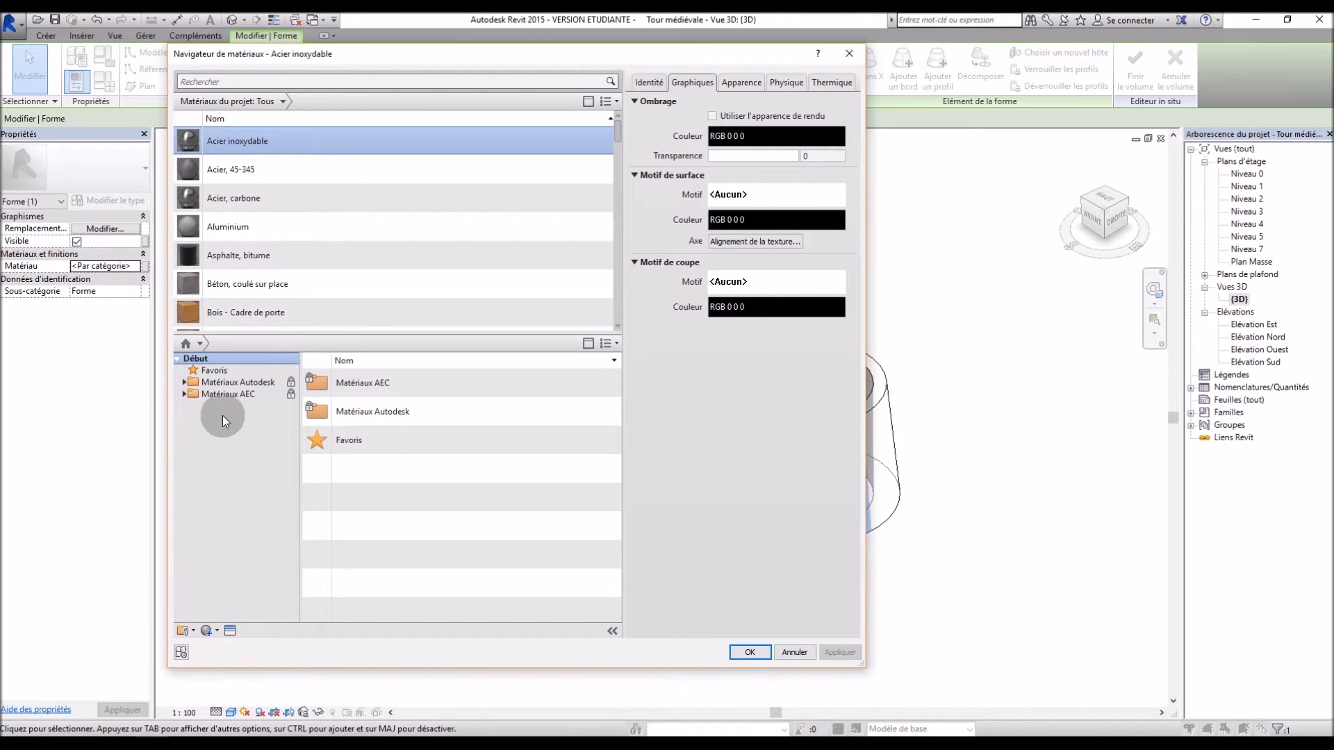
Create a material library named "Matières Tour Méd", saved in the Tour médiévale REVIT folder.
{"action": "right_click", "coordinate": [211, 359]}
{"action": "left_click", "coordinate": [212, 357]}
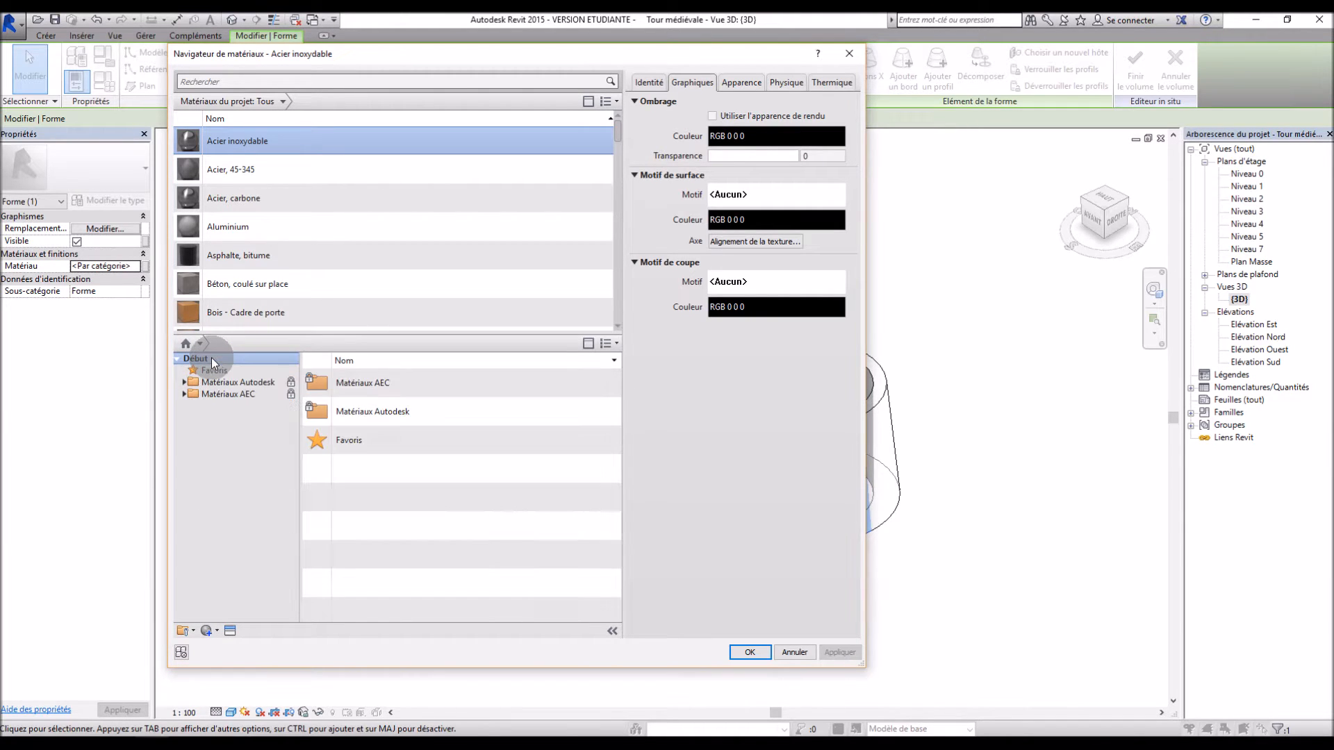
{"action": "left_click", "coordinate": [193, 631]}
{"action": "left_click", "coordinate": [210, 656]}
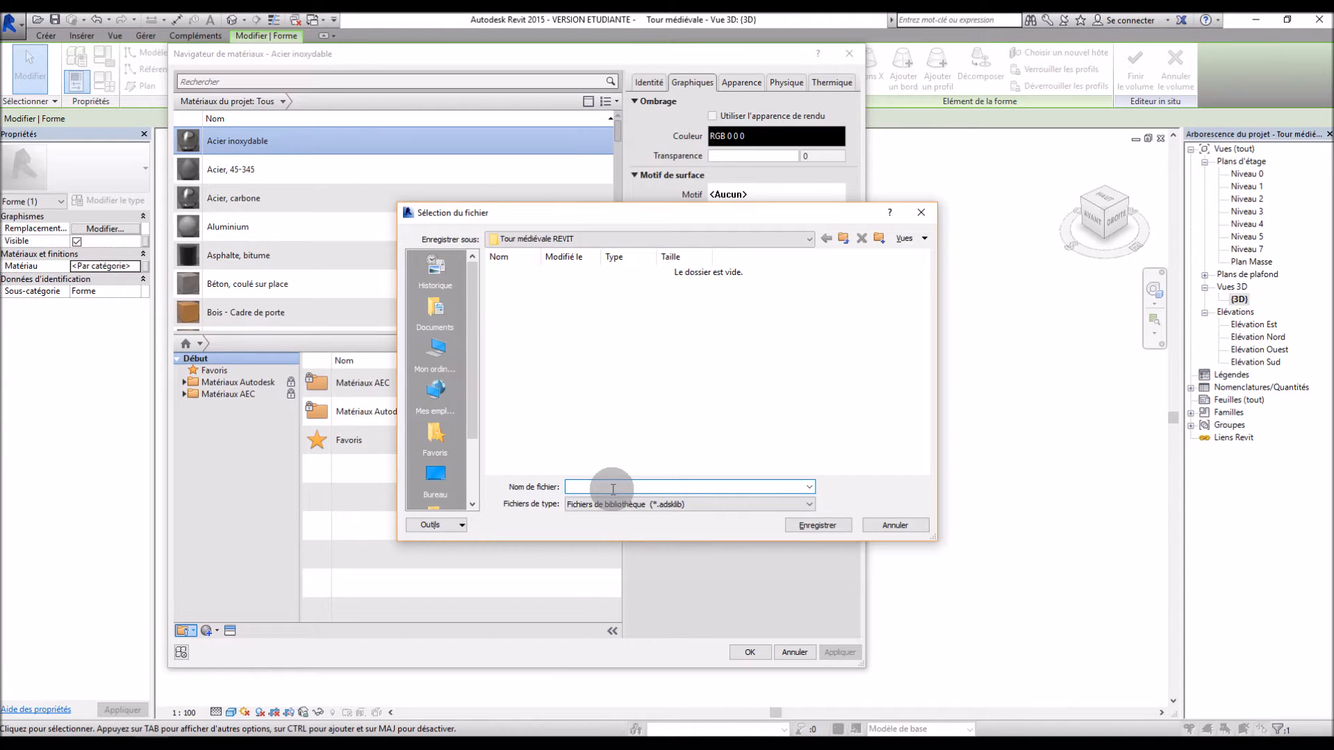
{"action": "type", "text": "Text"}
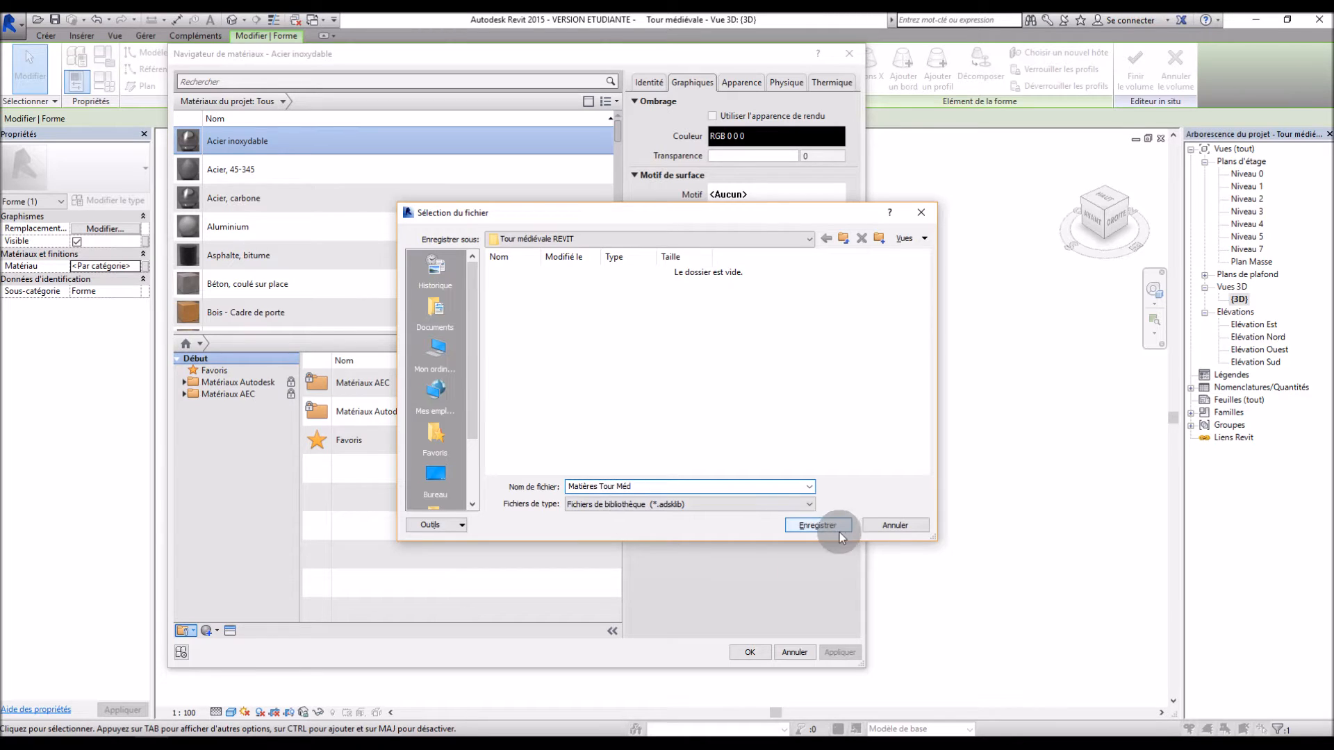
{"action": "left_click", "coordinate": [817, 525]}
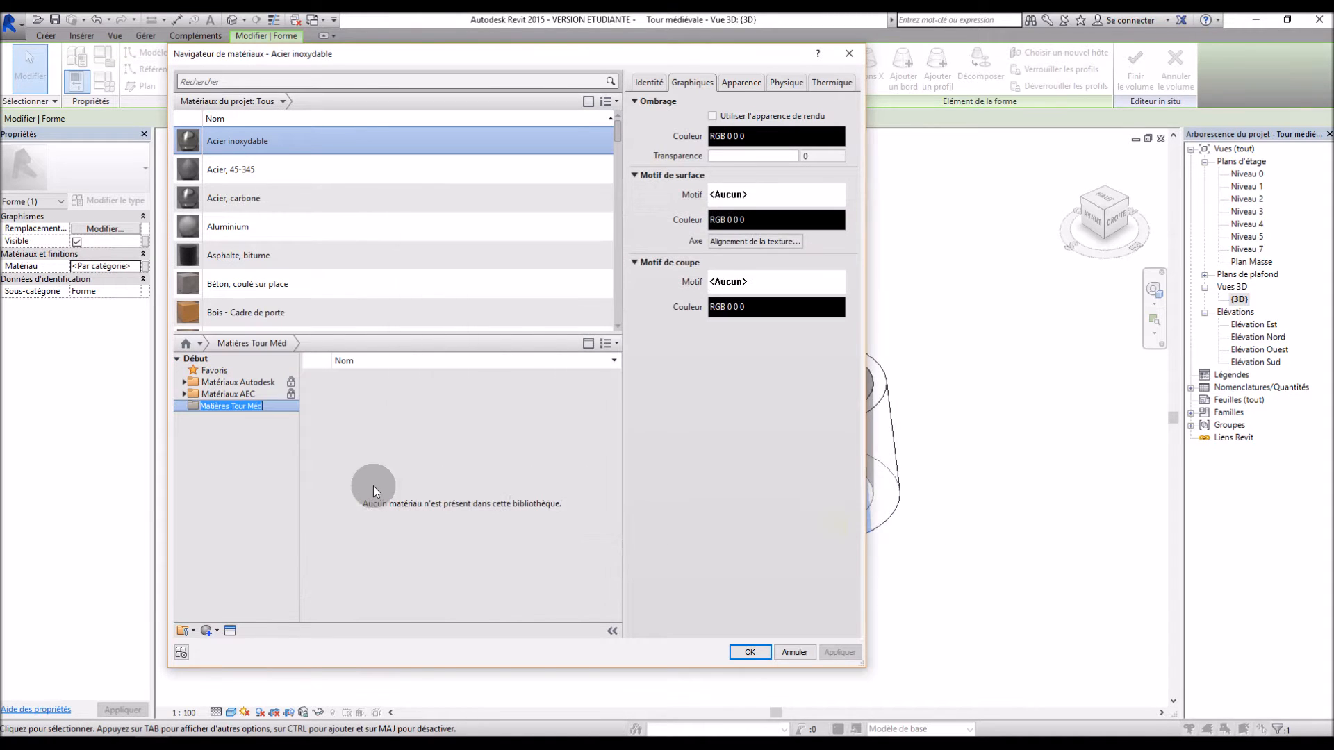
{"action": "left_click", "coordinate": [245, 423]}
Create a new project material and rename it "Murs Tour Med".
{"action": "left_click", "coordinate": [219, 631]}
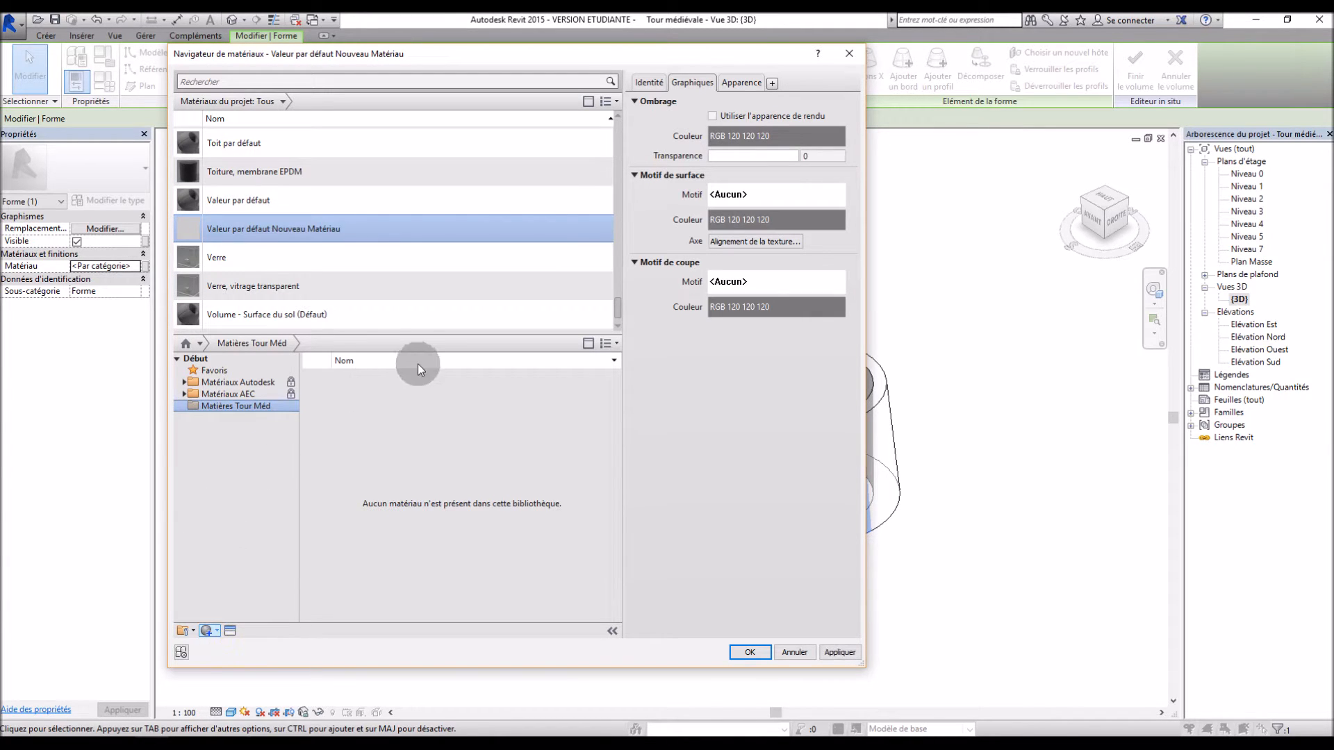
{"action": "right_click", "coordinate": [329, 233]}
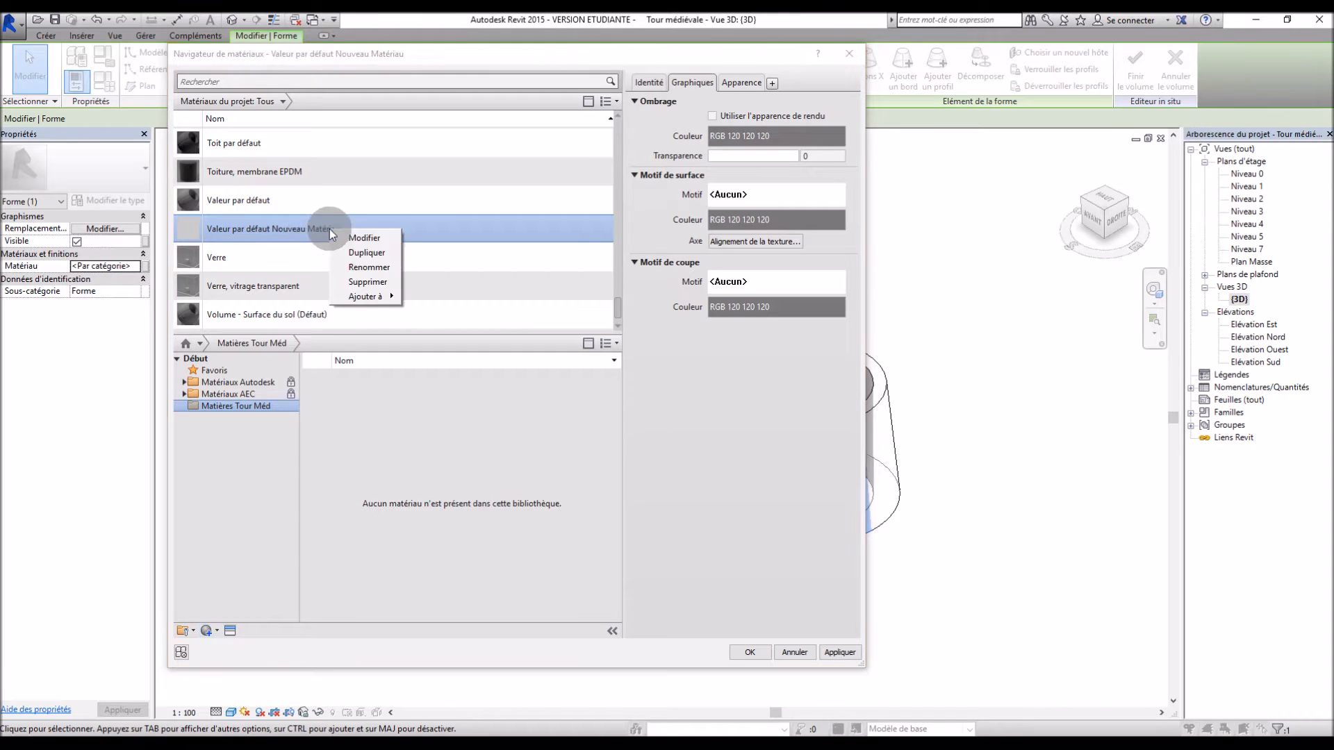
{"action": "left_click", "coordinate": [369, 268]}
{"action": "type", "text": "M"}
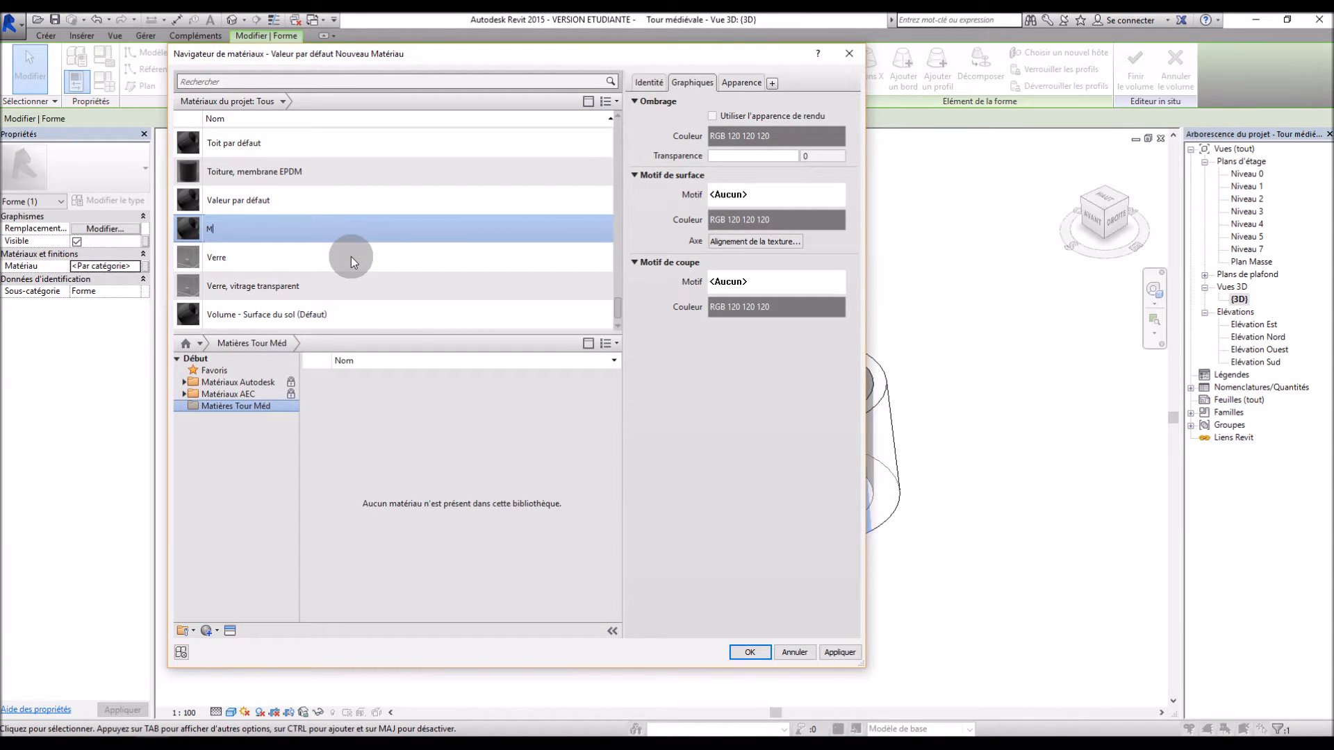
{"action": "type", "text": "urs Tour Med"}
{"action": "left_click", "coordinate": [296, 256]}
Add the Murs Tour Med material to the Matières Tour Méd library.
{"action": "scroll", "coordinate": [283, 248], "scroll_direction": "up", "scroll_amount": 3}
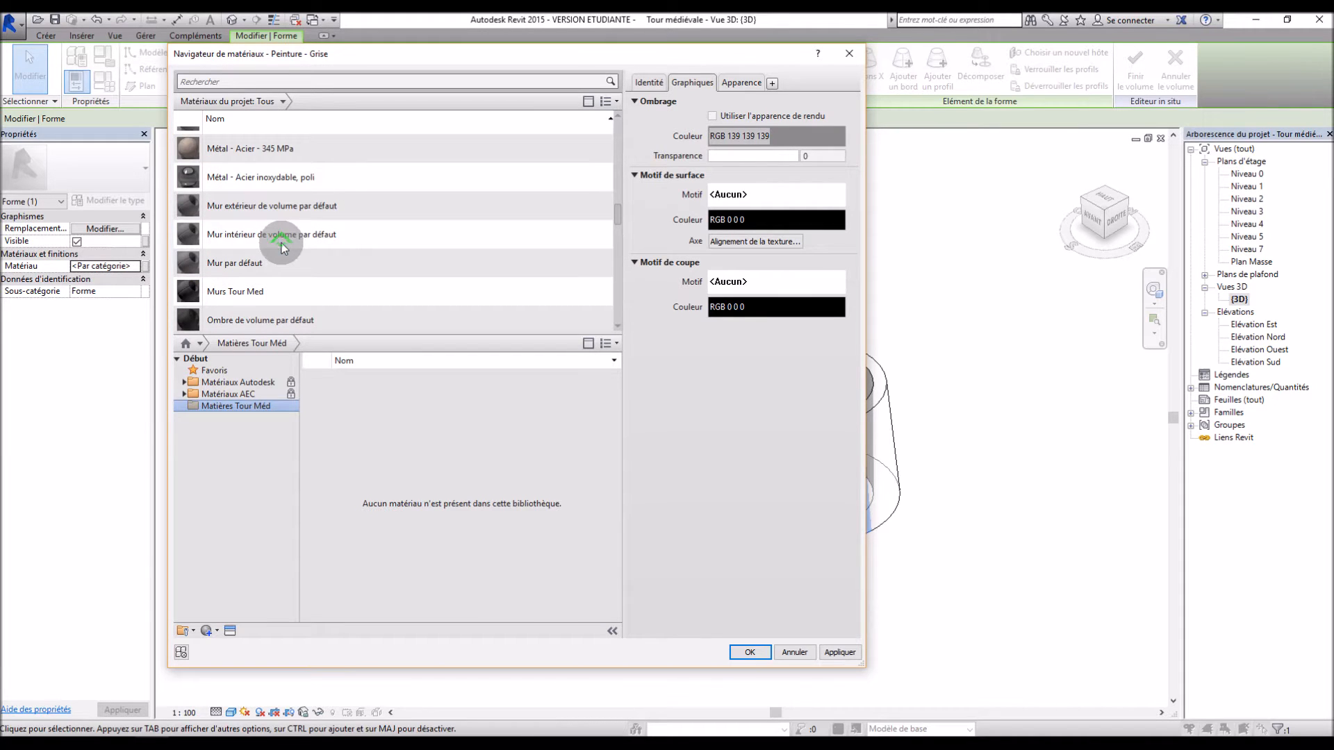
{"action": "left_click", "coordinate": [251, 294]}
{"action": "left_click_drag", "start_coordinate": [251, 295], "coordinate": [220, 406]}
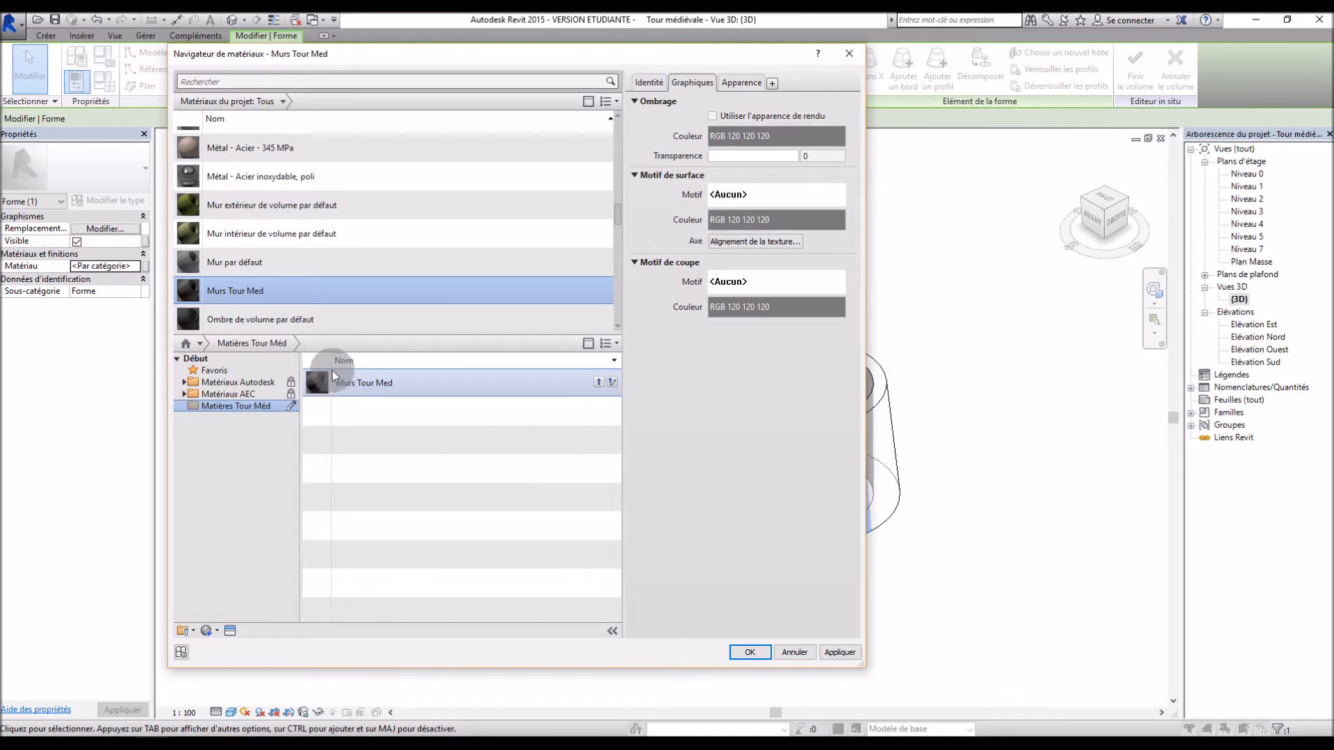
{"action": "scroll", "coordinate": [286, 288], "scroll_direction": "down", "scroll_amount": 2}
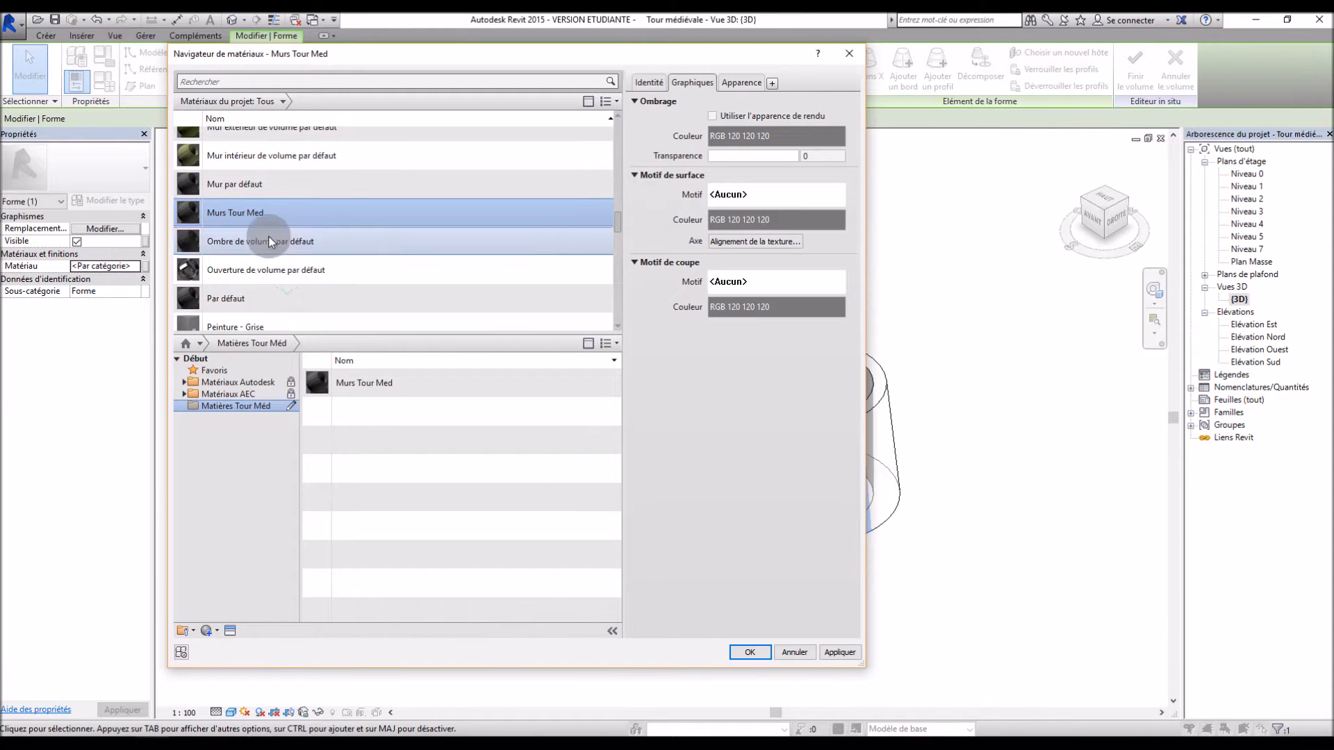
Assign the image papier-peint-mur-pierre-ancienne to the generic appearance of the Murs Tour Med material.
{"action": "left_click", "coordinate": [741, 83]}
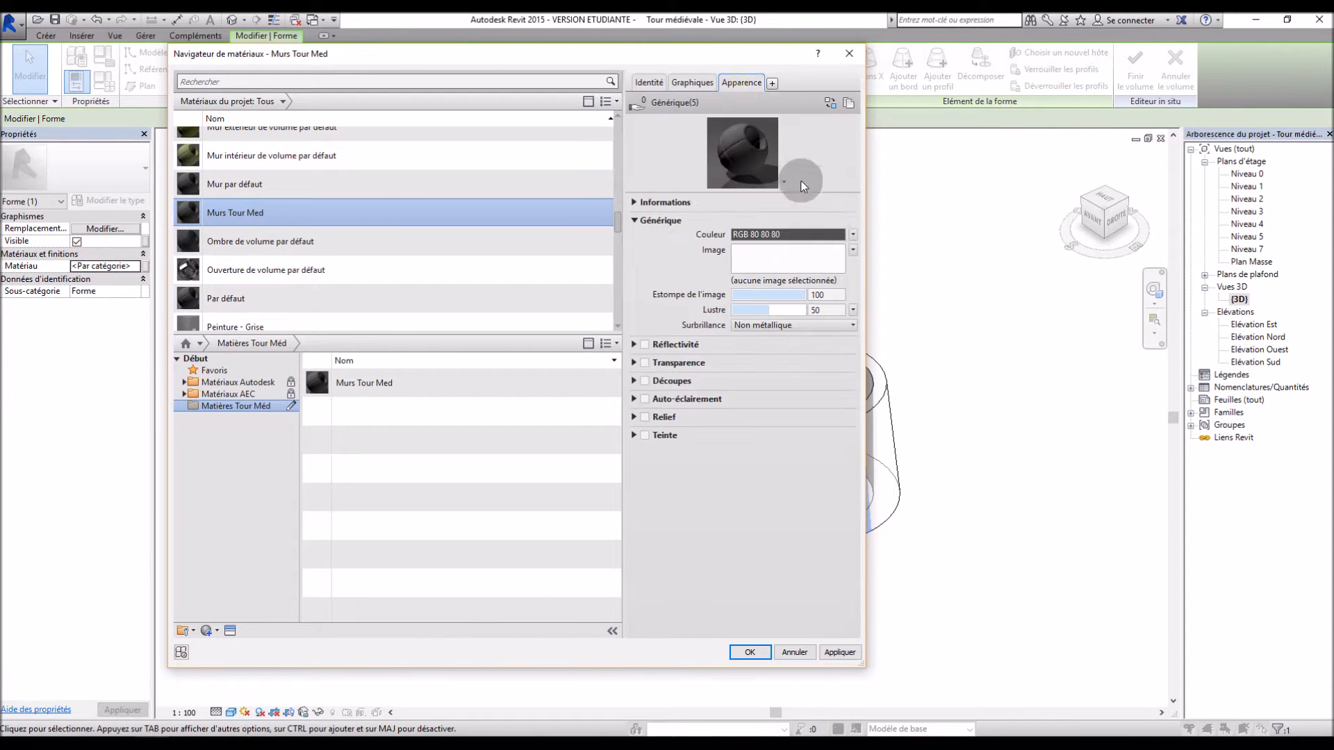
{"action": "left_click", "coordinate": [853, 250]}
{"action": "left_click", "coordinate": [774, 263]}
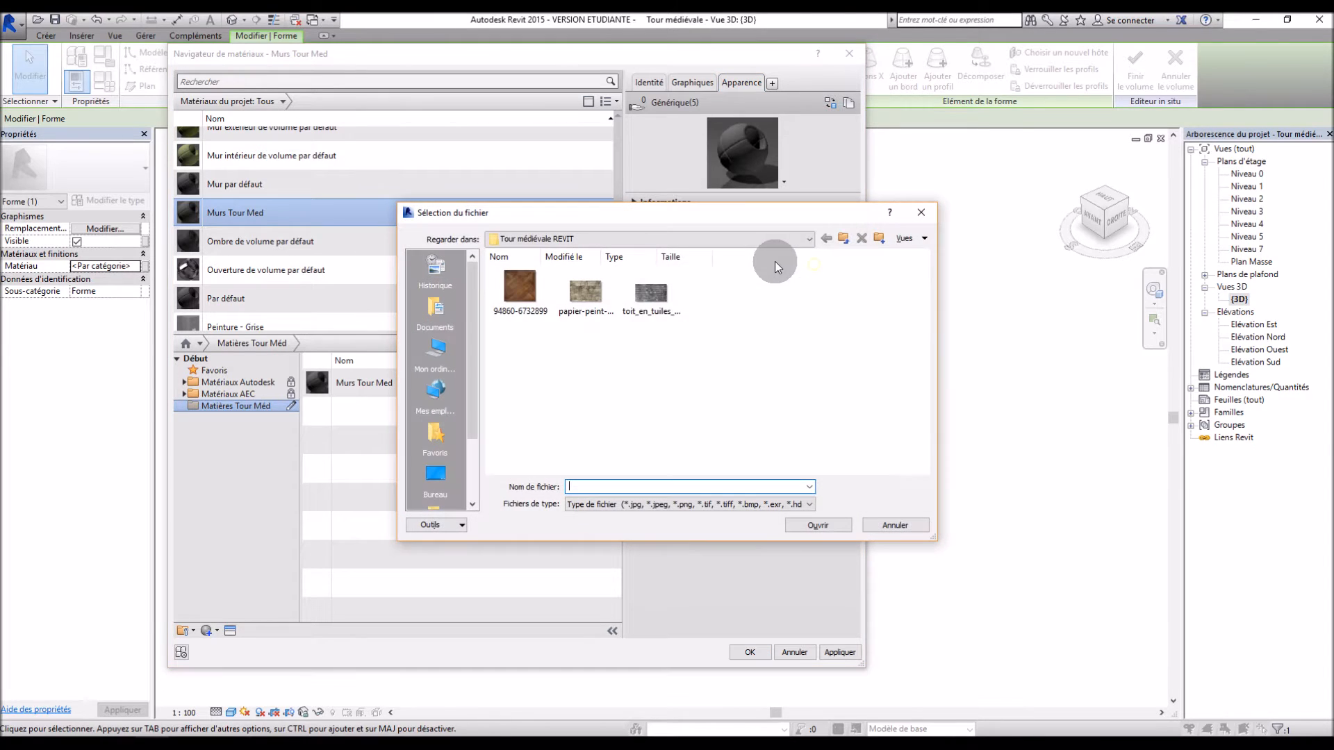
{"action": "left_click", "coordinate": [580, 295]}
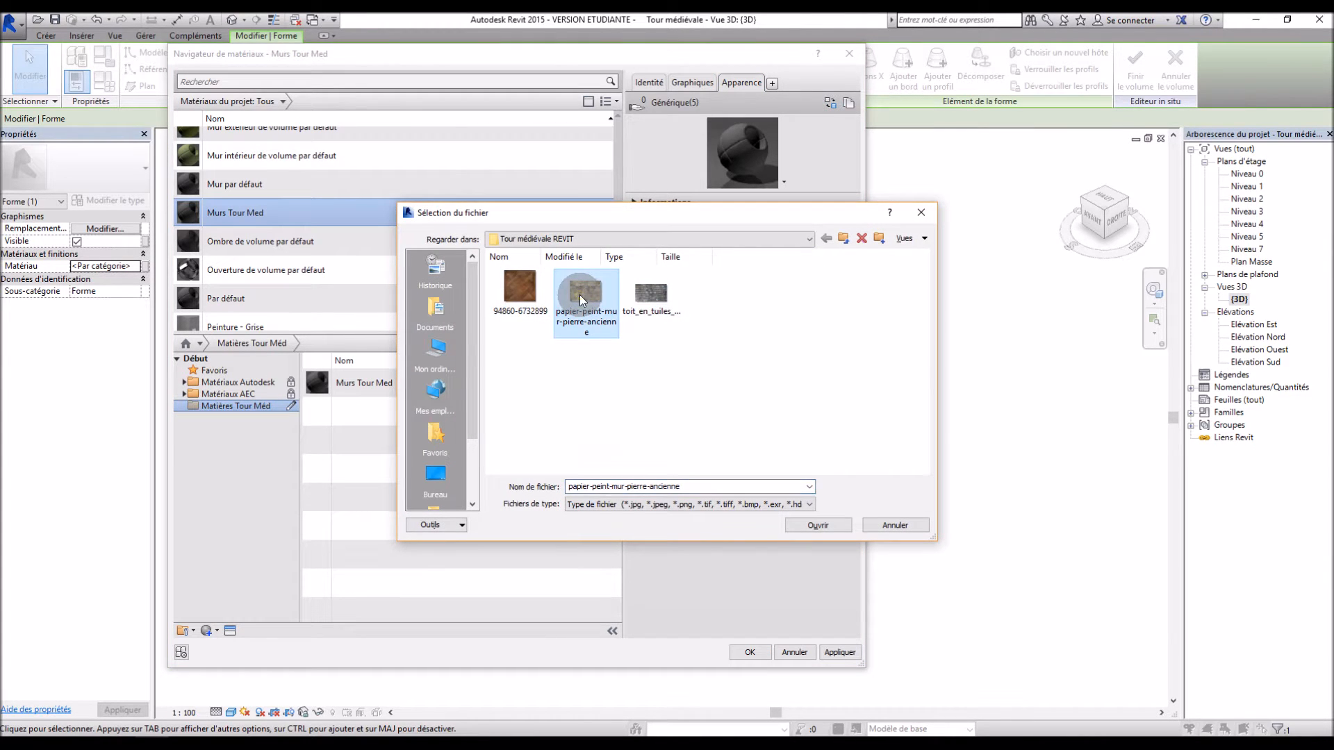
{"action": "double_click", "coordinate": [586, 290]}
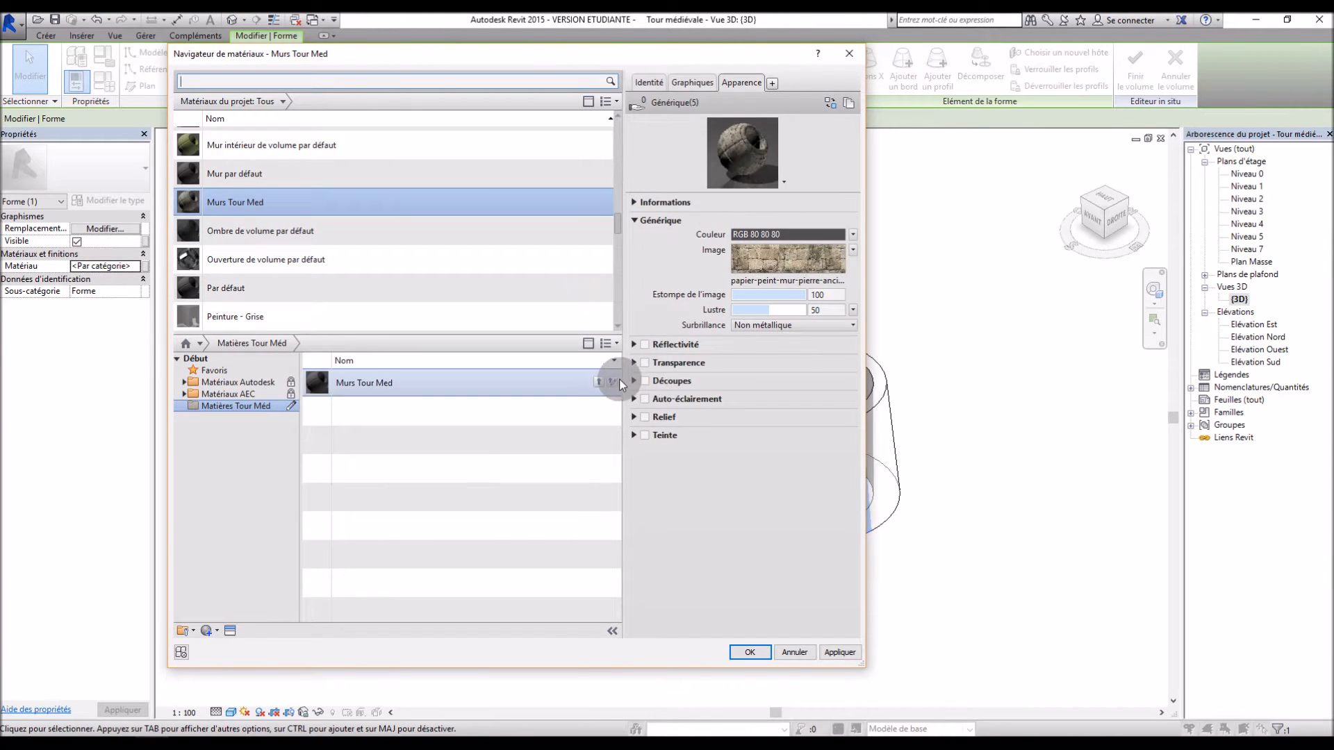
Review the stone image's texture settings, then apply the Murs Tour Med material to the outer form.
{"action": "left_click", "coordinate": [803, 254]}
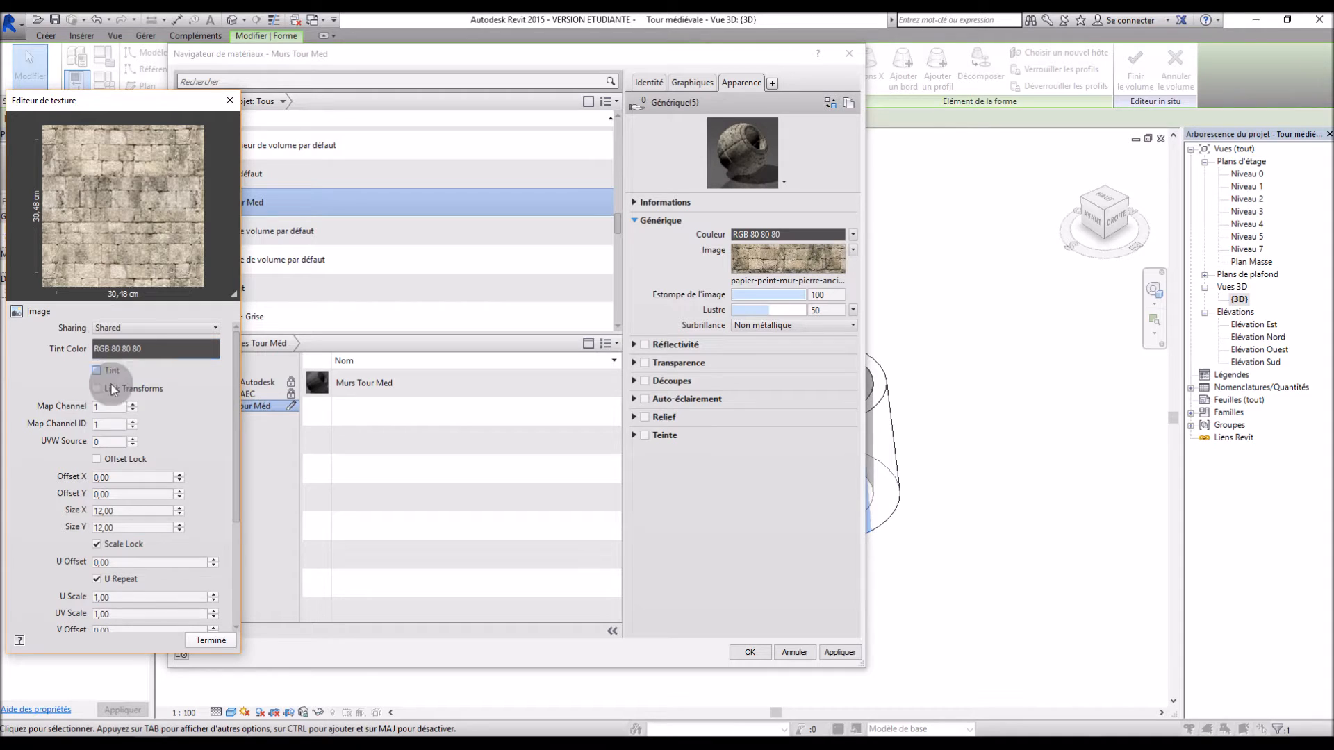
{"action": "left_click", "coordinate": [211, 641]}
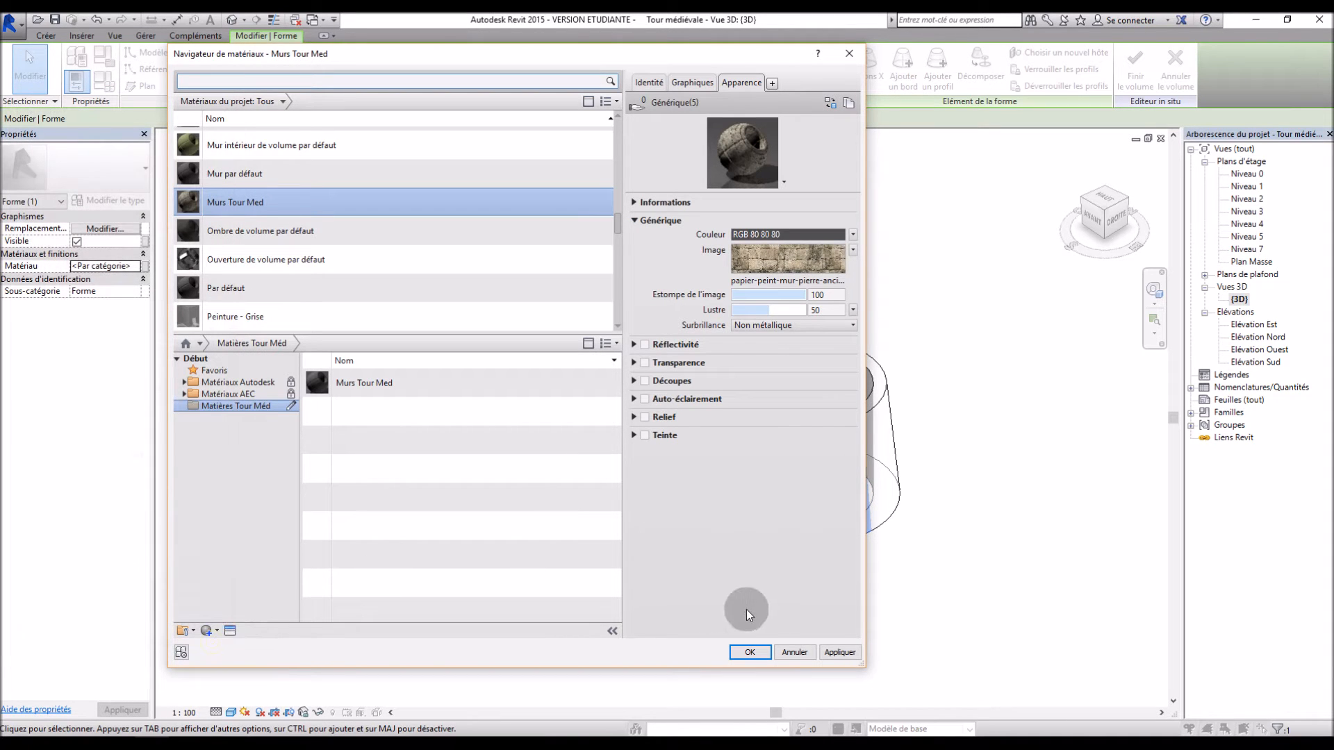
{"action": "left_click", "coordinate": [838, 654]}
{"action": "left_click", "coordinate": [757, 653]}
{"action": "left_click", "coordinate": [681, 549]}
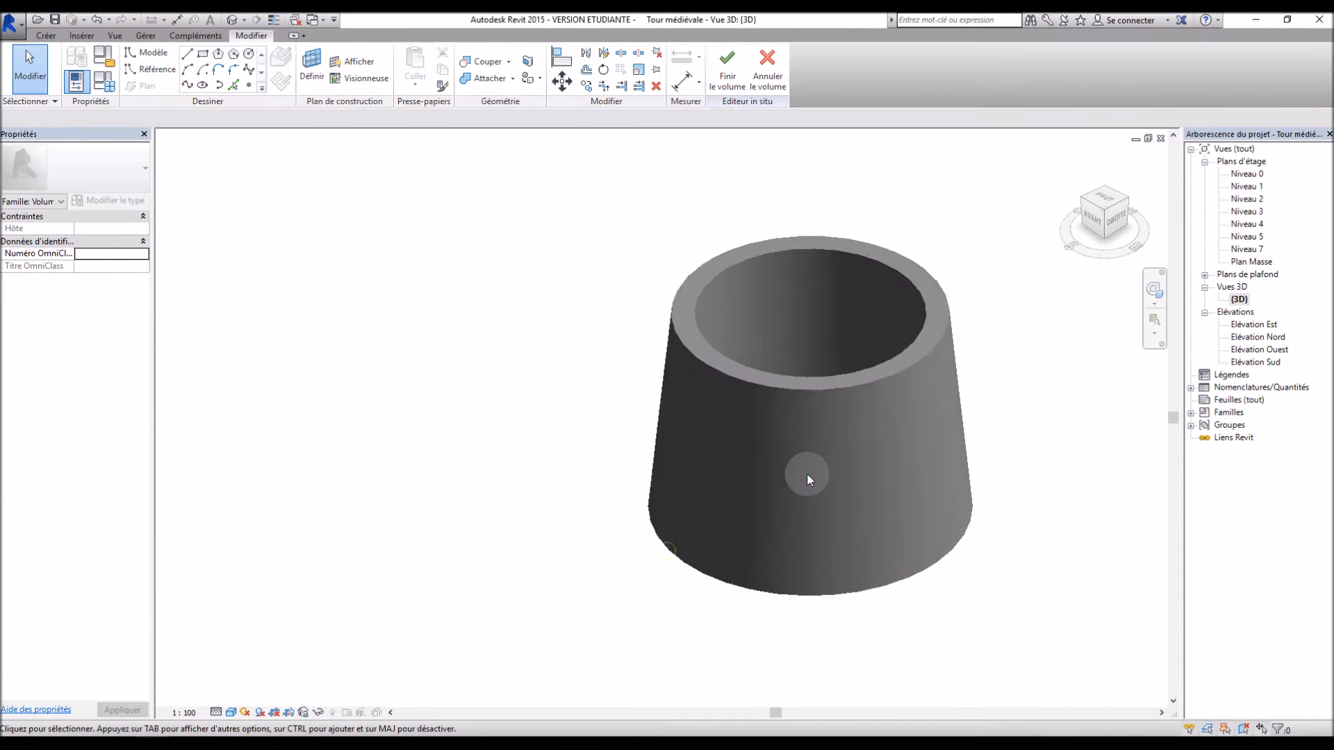
Switch the 3D view to a realistic visual style and inspect the stone texture on the wall up close.
{"action": "scroll", "coordinate": [1033, 450], "scroll_direction": "up", "scroll_amount": 2}
{"action": "left_click", "coordinate": [230, 713]}
{"action": "left_click", "coordinate": [251, 679]}
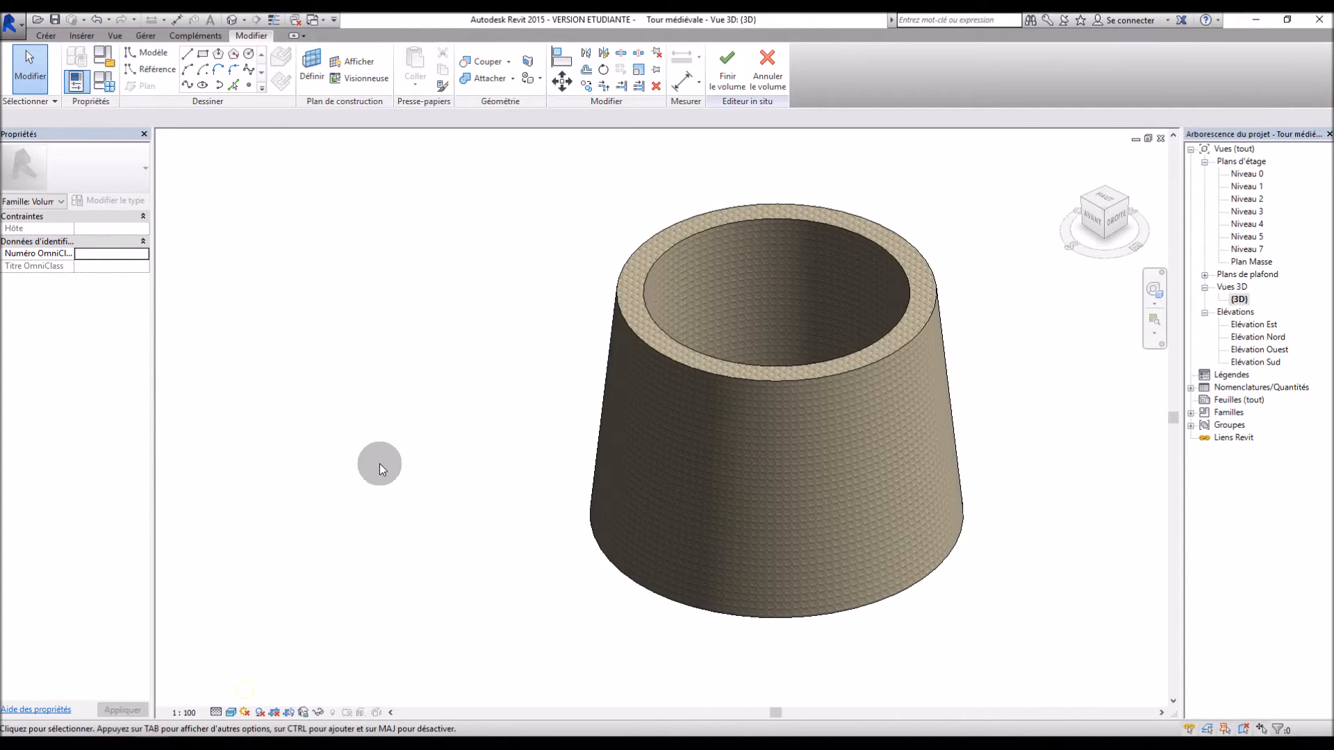
{"action": "scroll", "coordinate": [849, 418], "scroll_direction": "up", "scroll_amount": 6}
{"action": "scroll", "coordinate": [745, 449], "scroll_direction": "down", "scroll_amount": 8}
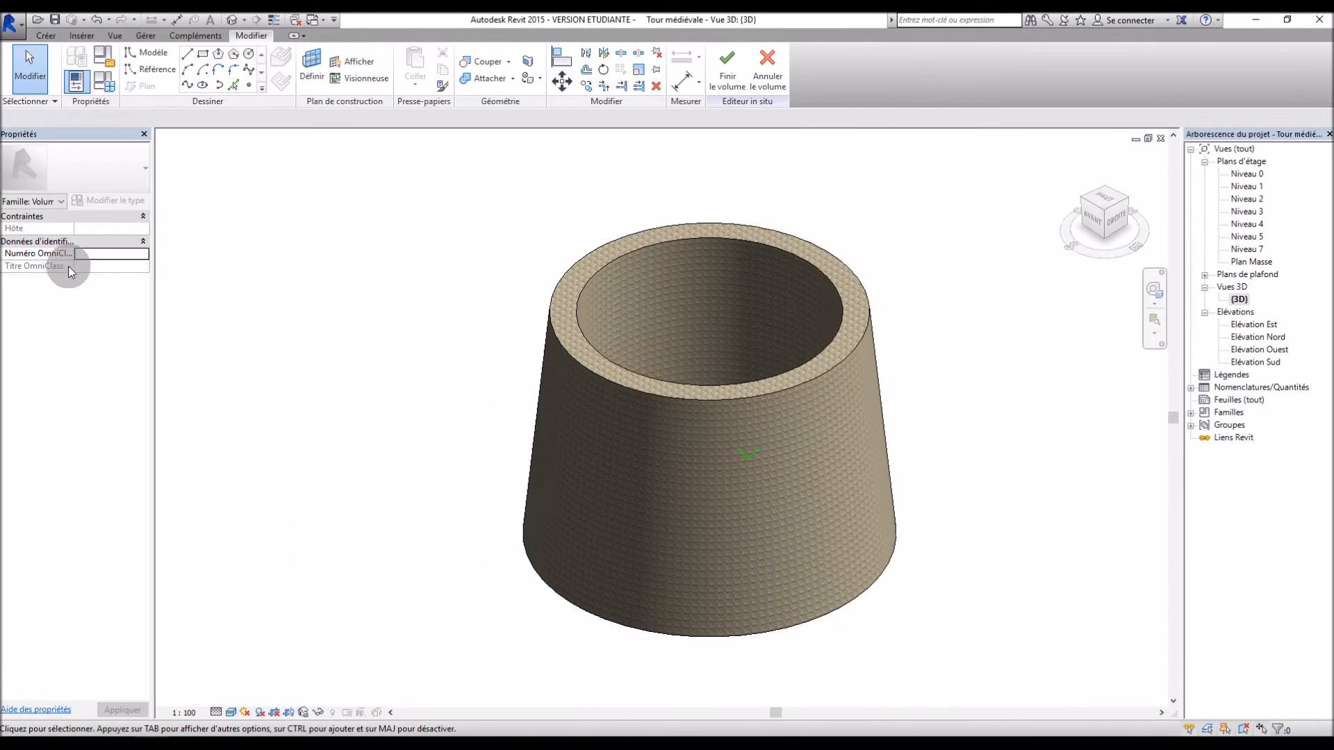
Select the wall's outer form again and reopen its Murs Tour Med material for editing.
{"action": "left_click", "coordinate": [544, 430]}
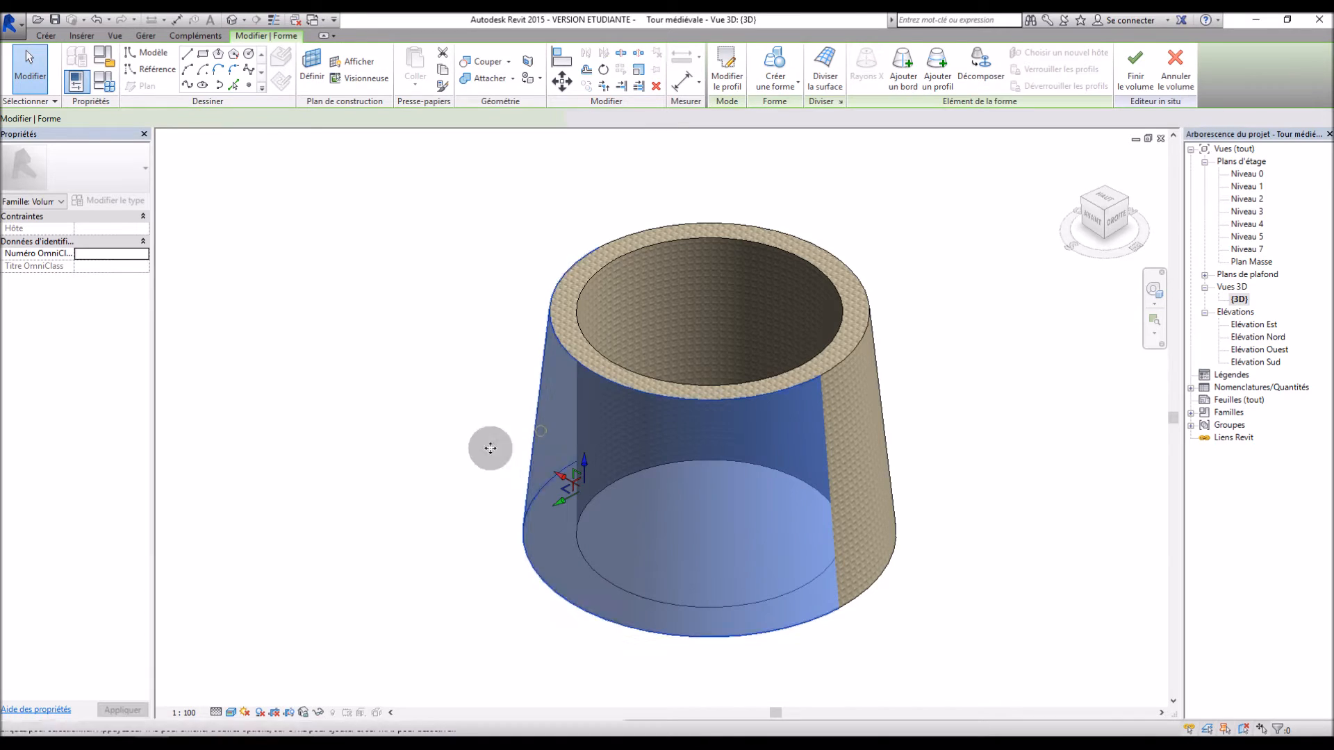
{"action": "left_click", "coordinate": [506, 314]}
{"action": "left_click", "coordinate": [552, 346]}
{"action": "left_click", "coordinate": [544, 406]}
{"action": "left_click", "coordinate": [104, 266]}
{"action": "left_click", "coordinate": [136, 267]}
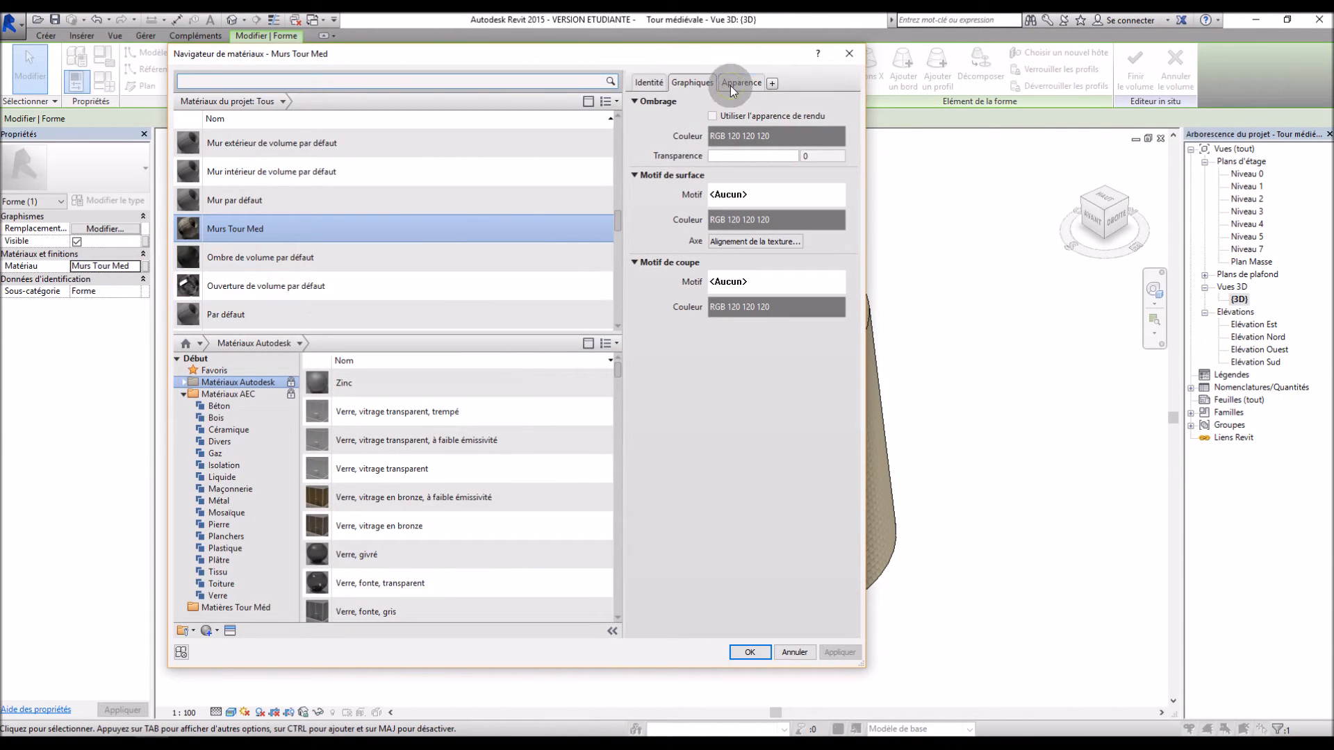
Set the stone texture's sample size to 500 cm in width and height and apply the material change.
{"action": "left_click", "coordinate": [740, 83]}
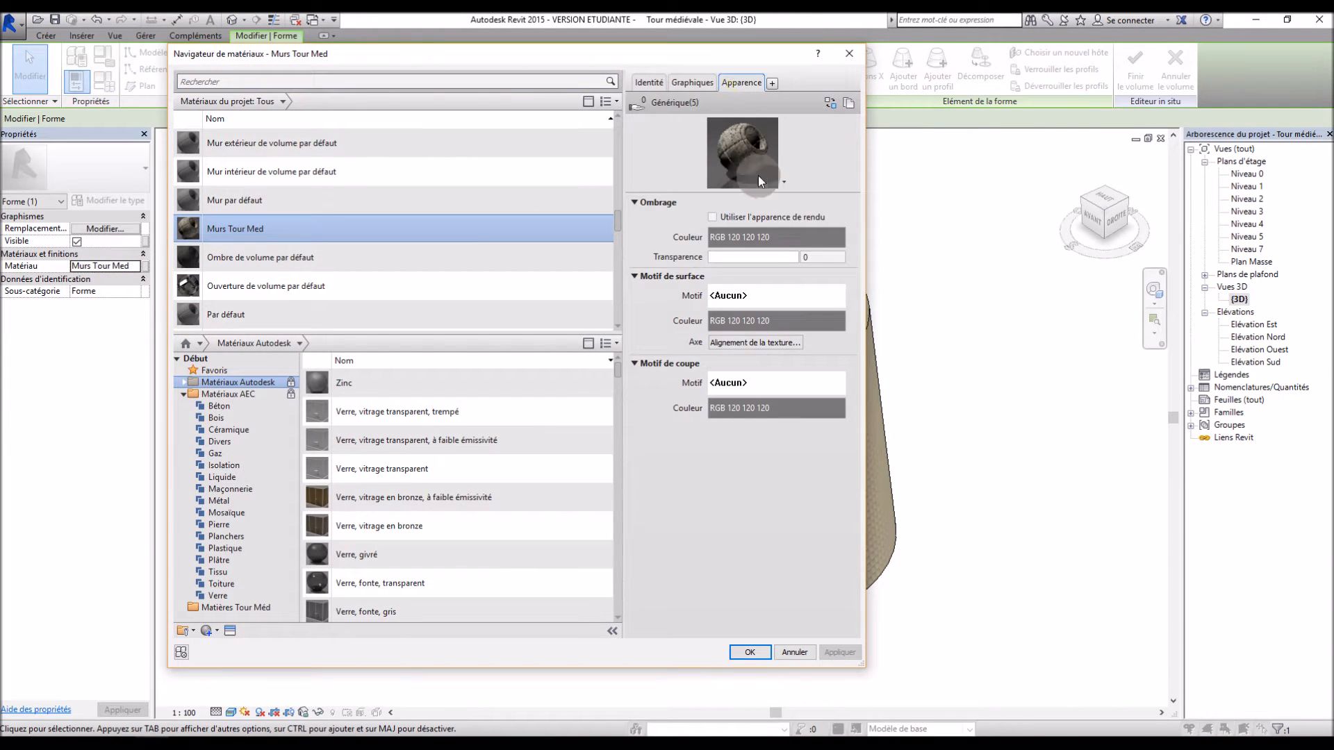
{"action": "left_click", "coordinate": [790, 257]}
{"action": "left_click", "coordinate": [119, 440]}
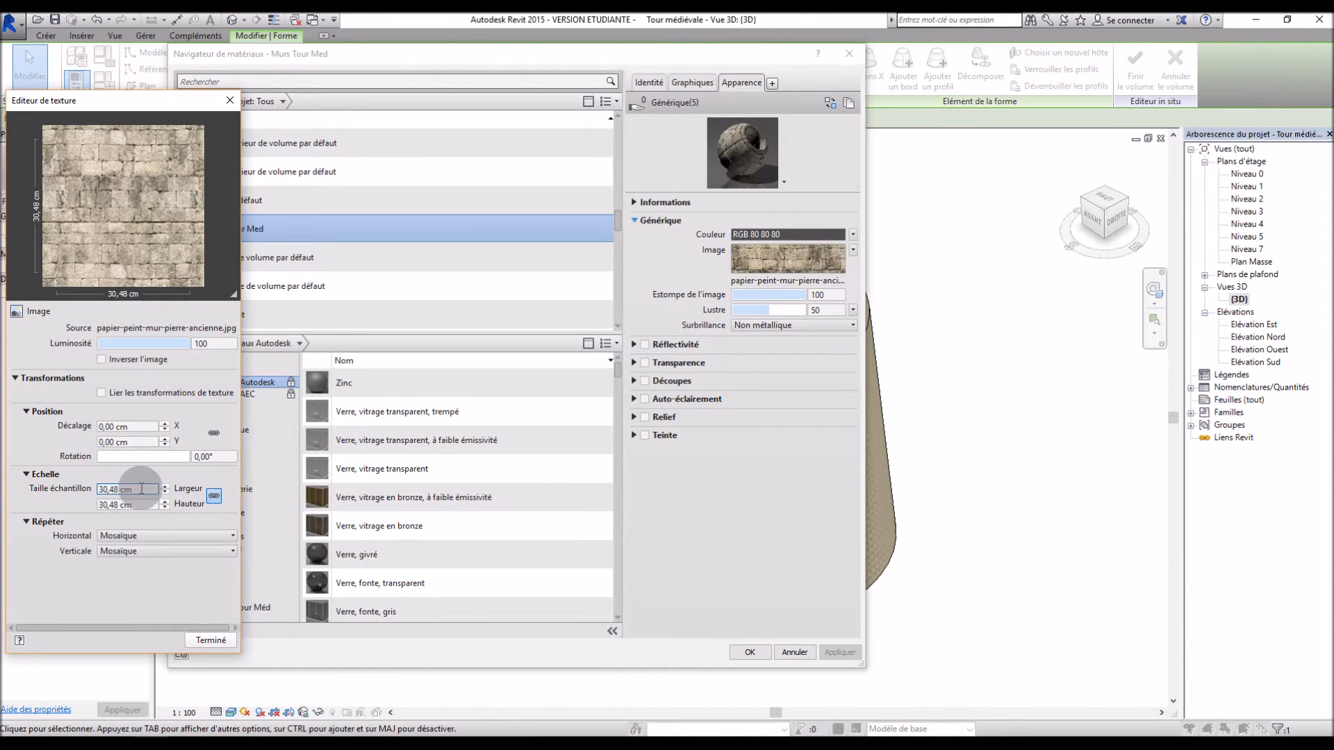
{"action": "left_click_drag", "start_coordinate": [141, 488], "coordinate": [94, 492]}
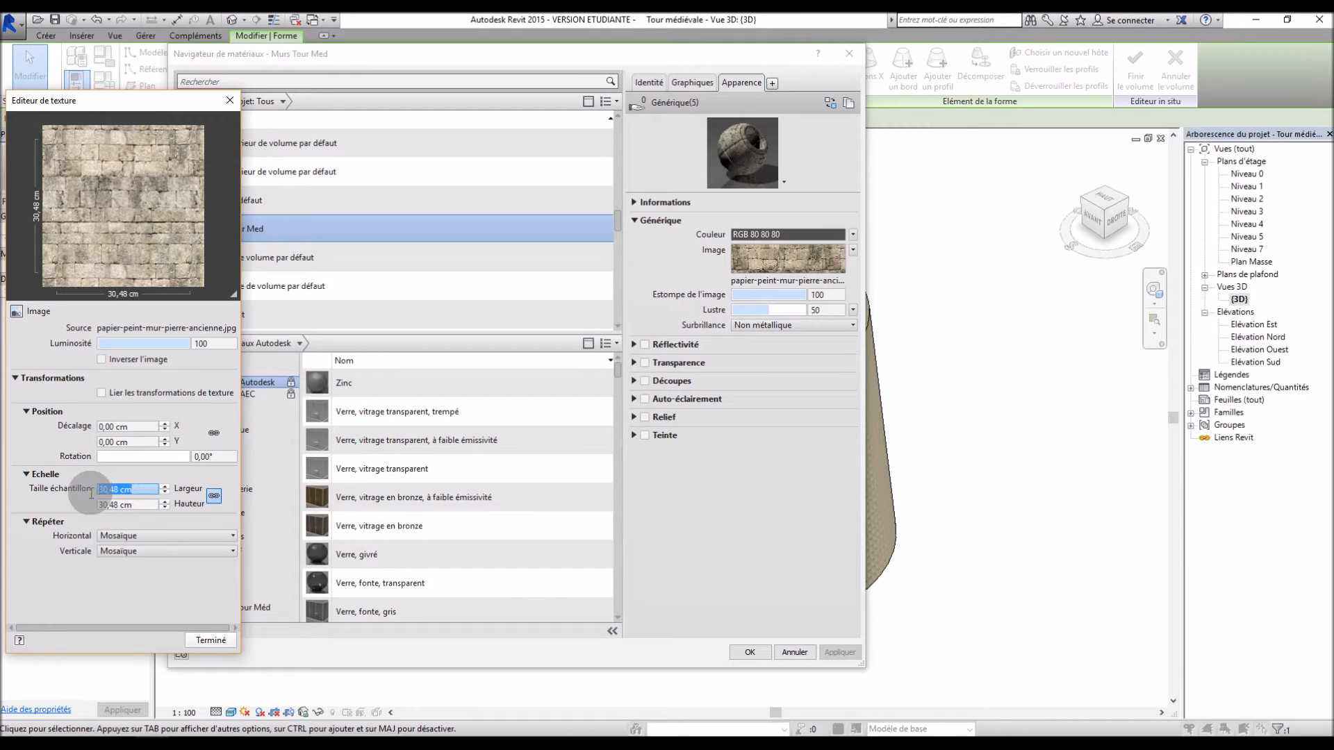
{"action": "type", "text": "500"}
{"action": "left_click", "coordinate": [45, 475]}
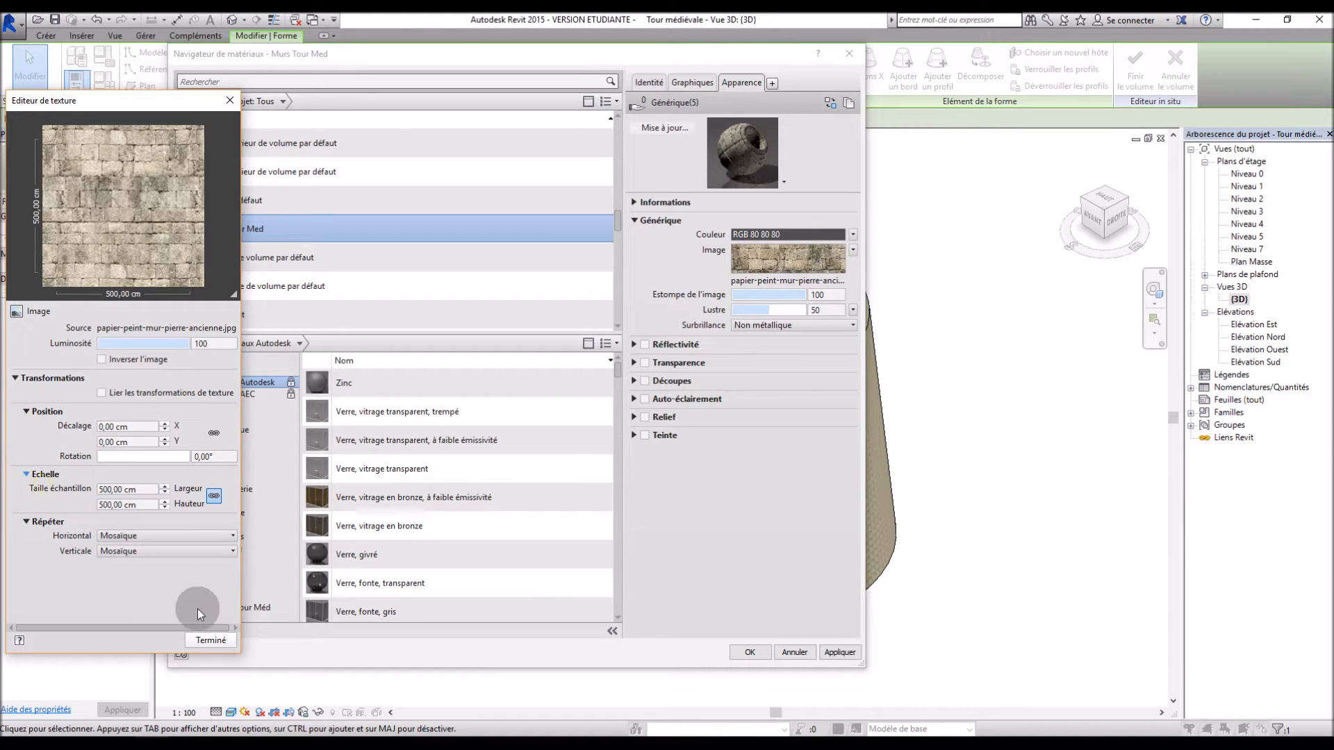
{"action": "left_click", "coordinate": [208, 640]}
{"action": "left_click", "coordinate": [840, 653]}
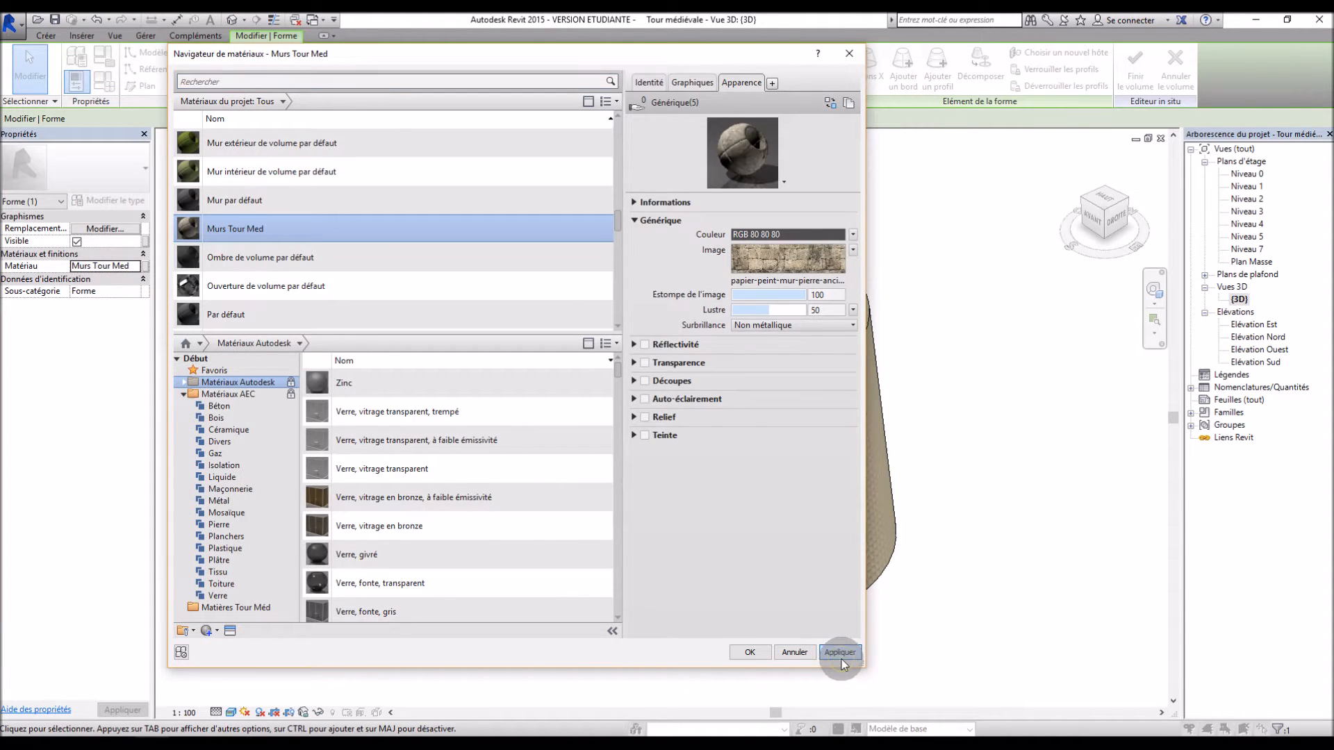
Confirm the Murs Tour Med material edit, finish the in-place mass and check the stone texture around the tower base.
{"action": "left_click_drag", "start_coordinate": [706, 53], "coordinate": [517, 72]}
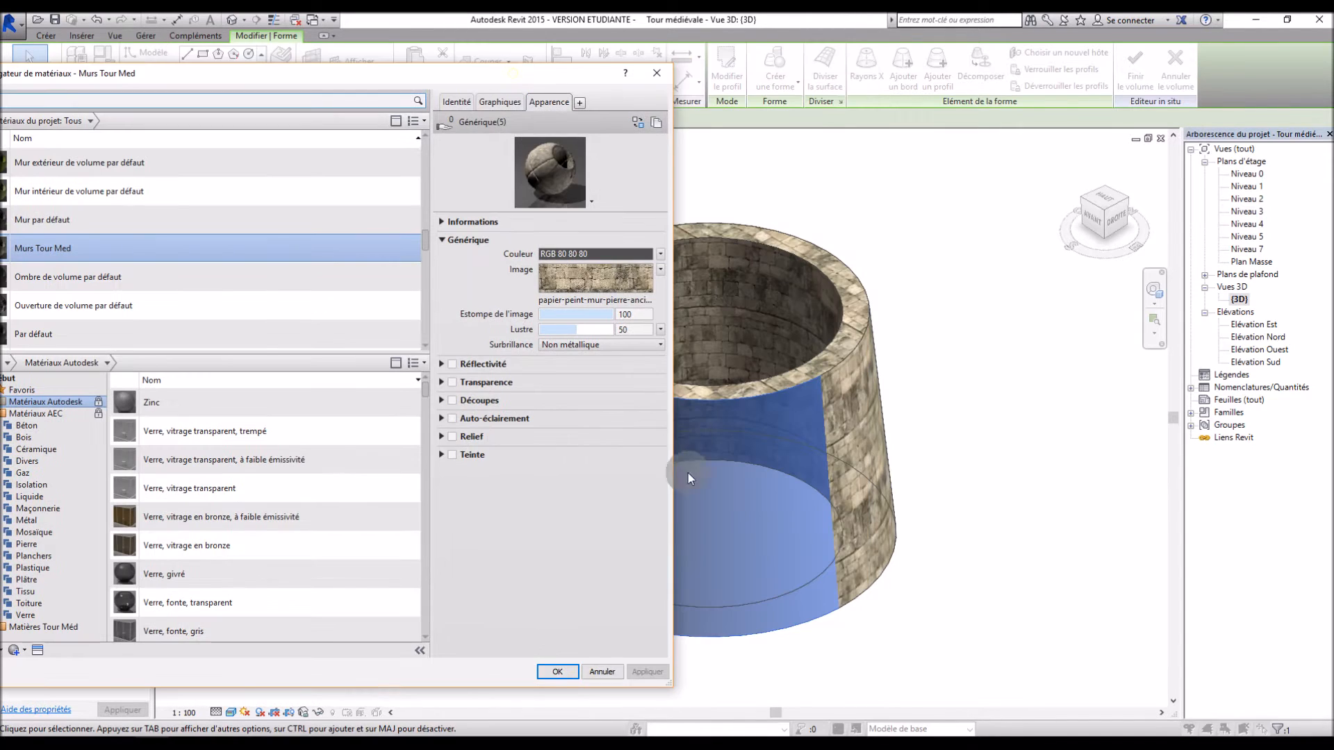
{"action": "left_click", "coordinate": [557, 672]}
{"action": "left_click", "coordinate": [991, 416]}
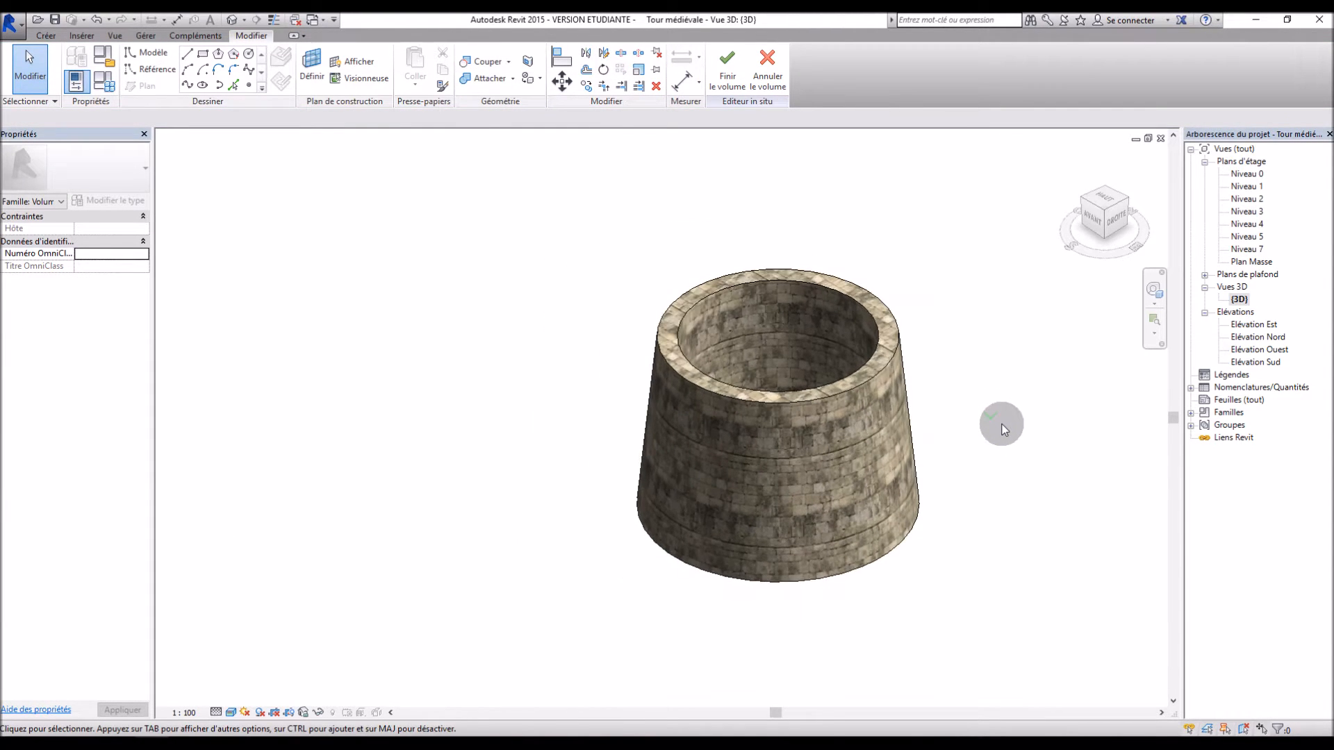
{"action": "scroll", "coordinate": [995, 414], "scroll_direction": "up", "scroll_amount": 2}
{"action": "middle_click_drag", "start_coordinate": [994, 414], "coordinate": [897, 682]}
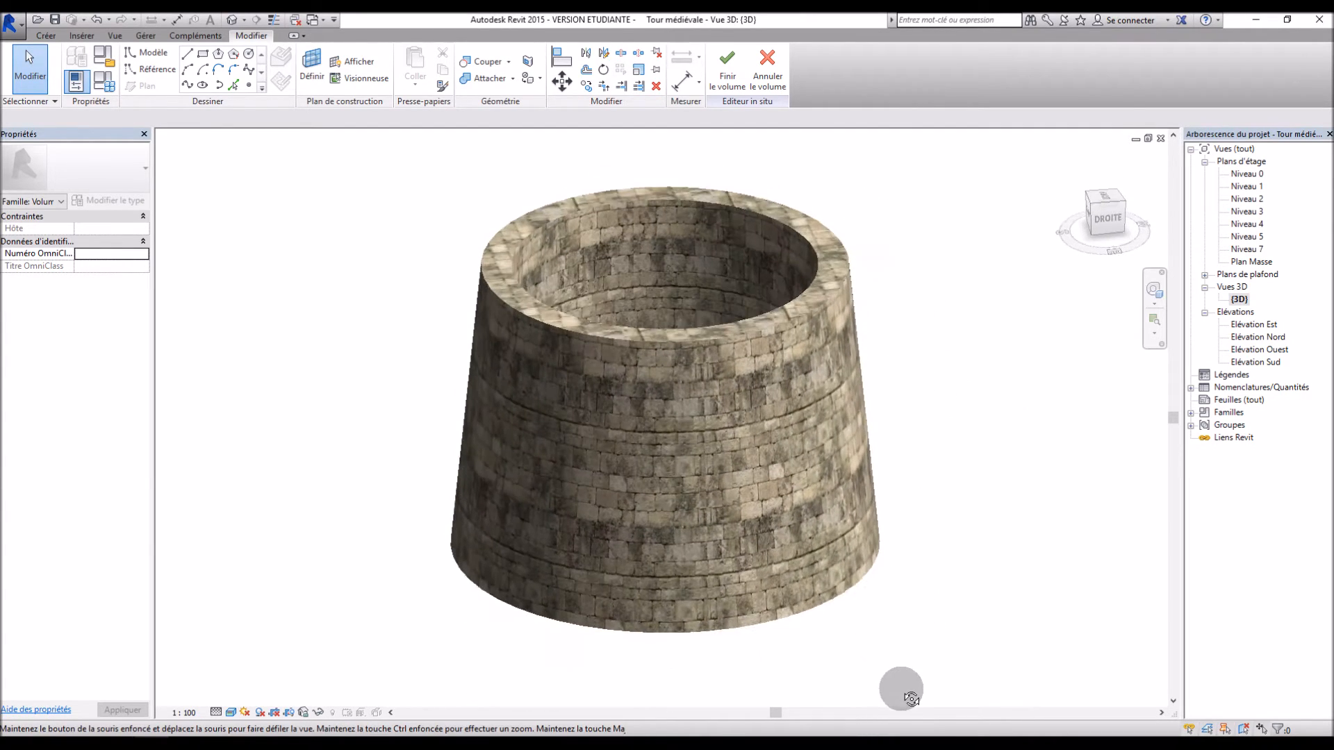
{"action": "left_click", "coordinate": [728, 79]}
{"action": "middle_click_drag", "start_coordinate": [915, 298], "coordinate": [917, 391], "text": "shift"}
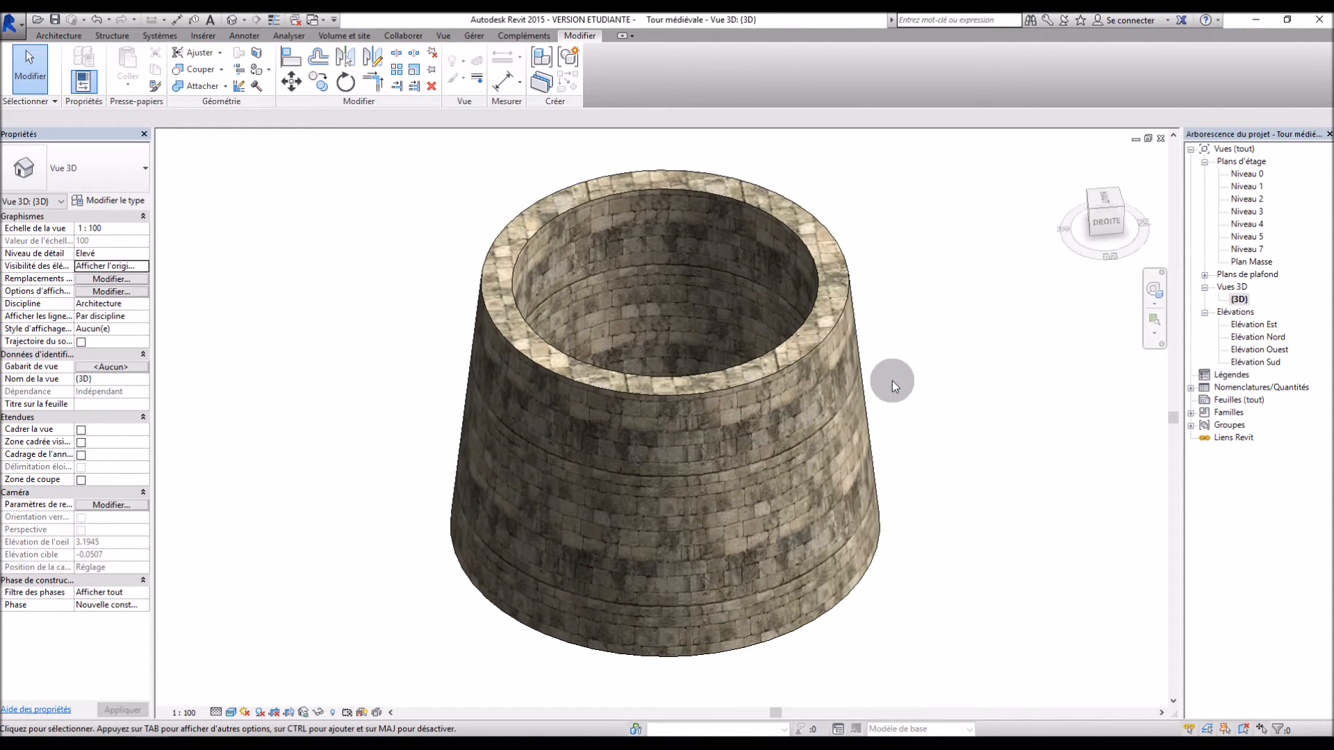
{"action": "scroll", "coordinate": [602, 421], "scroll_direction": "down", "scroll_amount": 2}
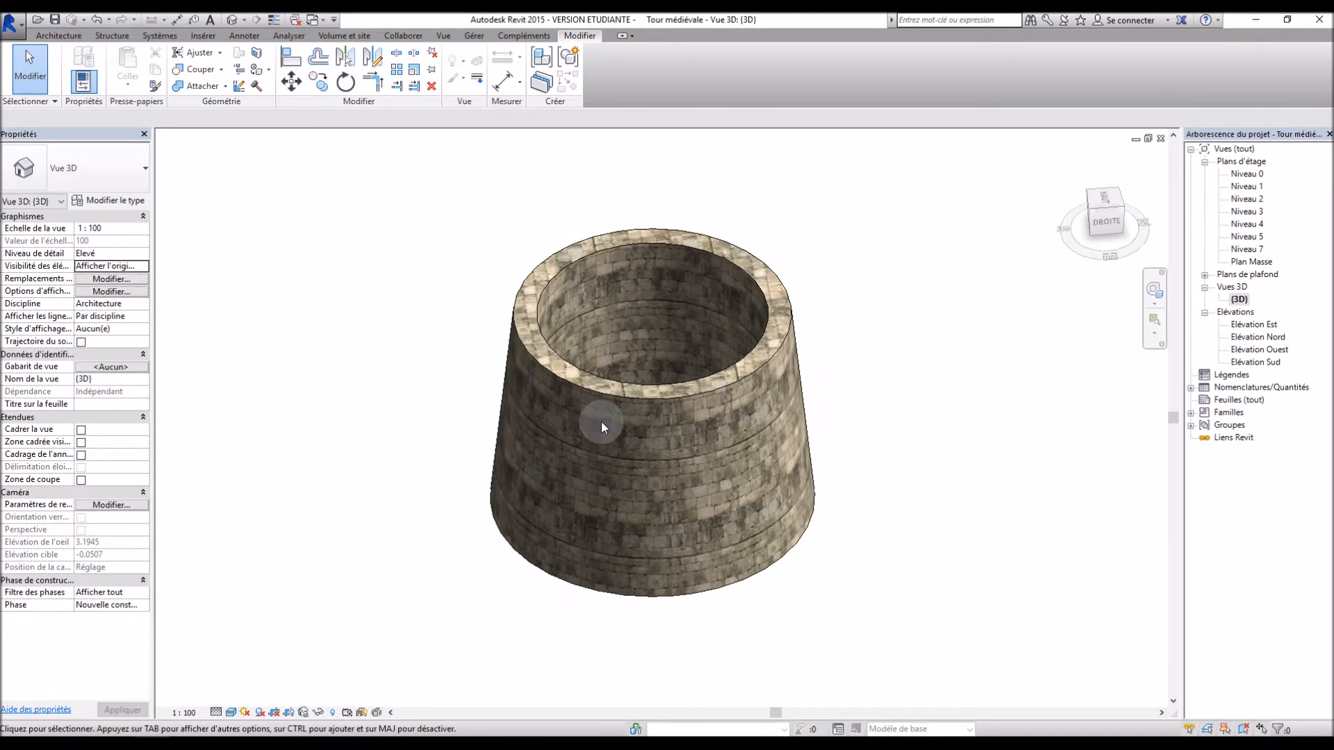
{"action": "scroll", "coordinate": [587, 251], "scroll_direction": "up", "scroll_amount": 2}
{"action": "scroll", "coordinate": [989, 389], "scroll_direction": "down", "scroll_amount": 1}
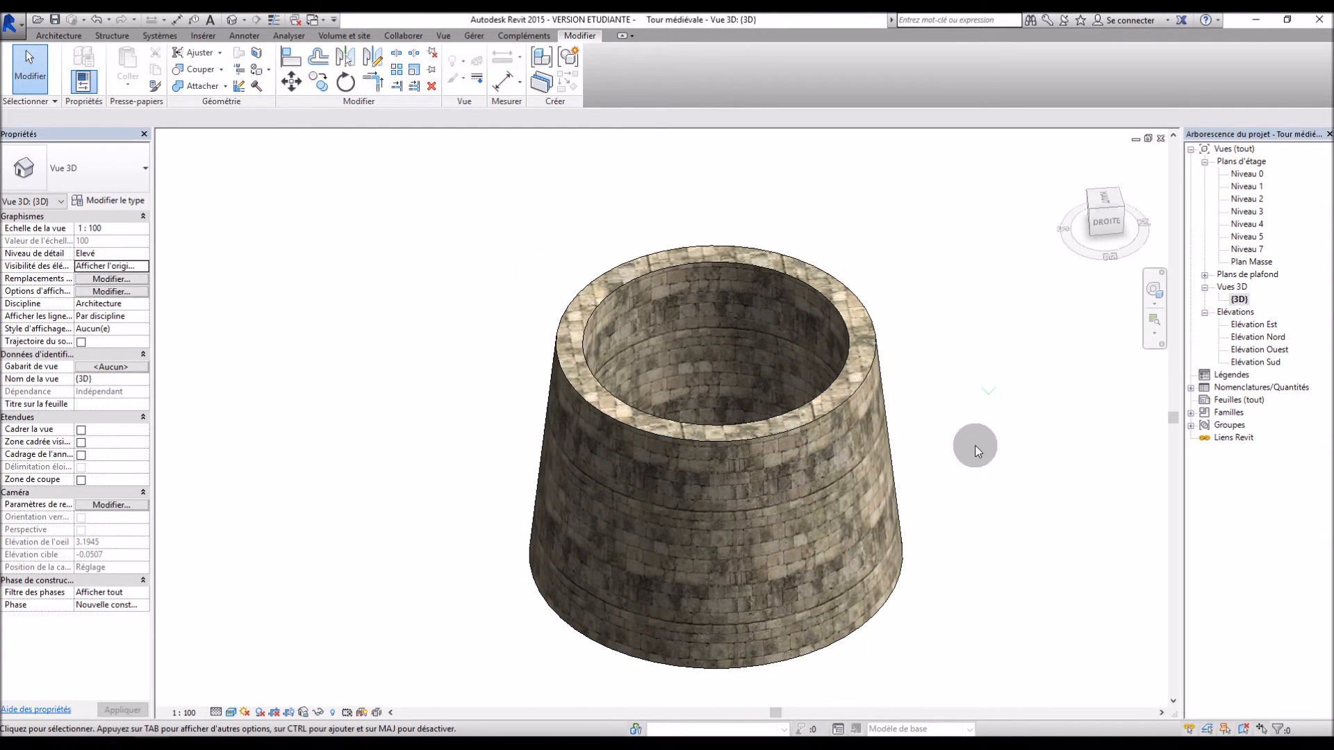
{"action": "middle_click_drag", "start_coordinate": [964, 478], "coordinate": [500, 425], "text": "shift"}
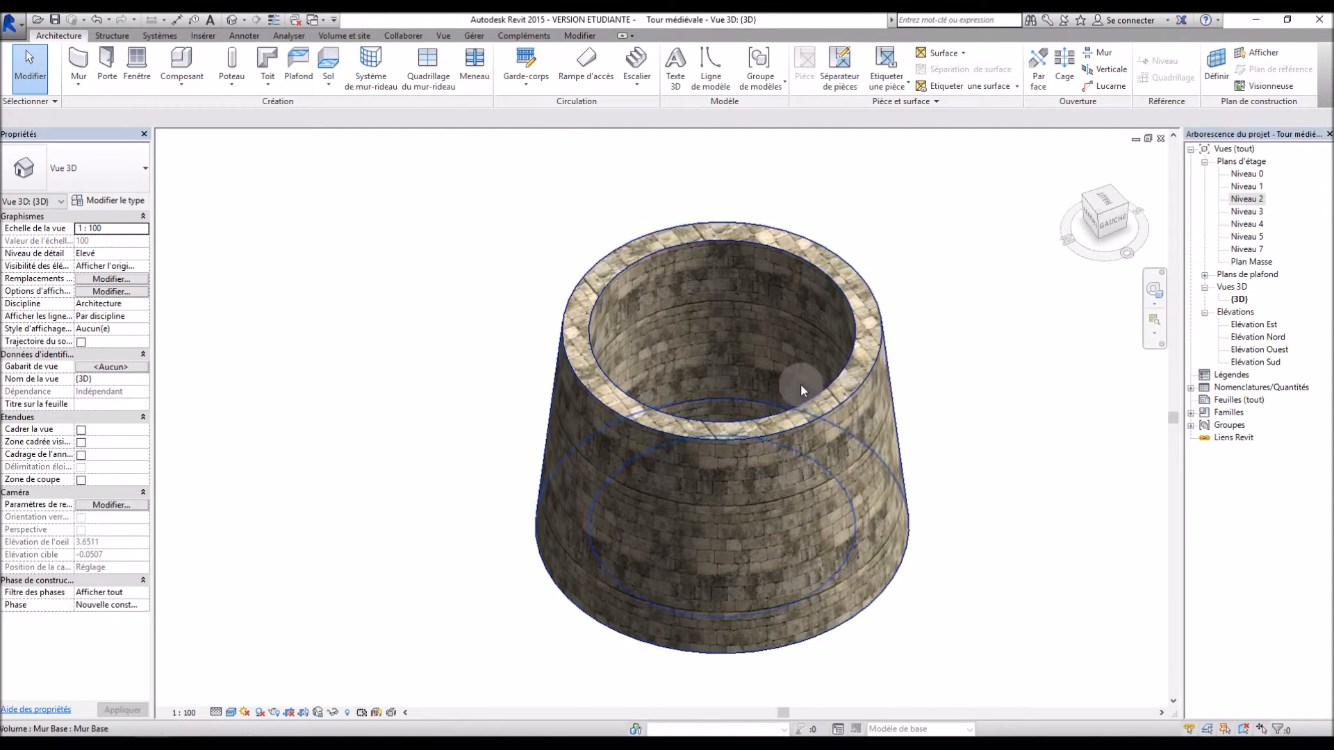
From the Niveau 2 floor plan, start a structural wall and review the layer and material of the Murs pierre 1m type.
{"action": "left_click", "coordinate": [1249, 201]}
{"action": "double_click", "coordinate": [1250, 201]}
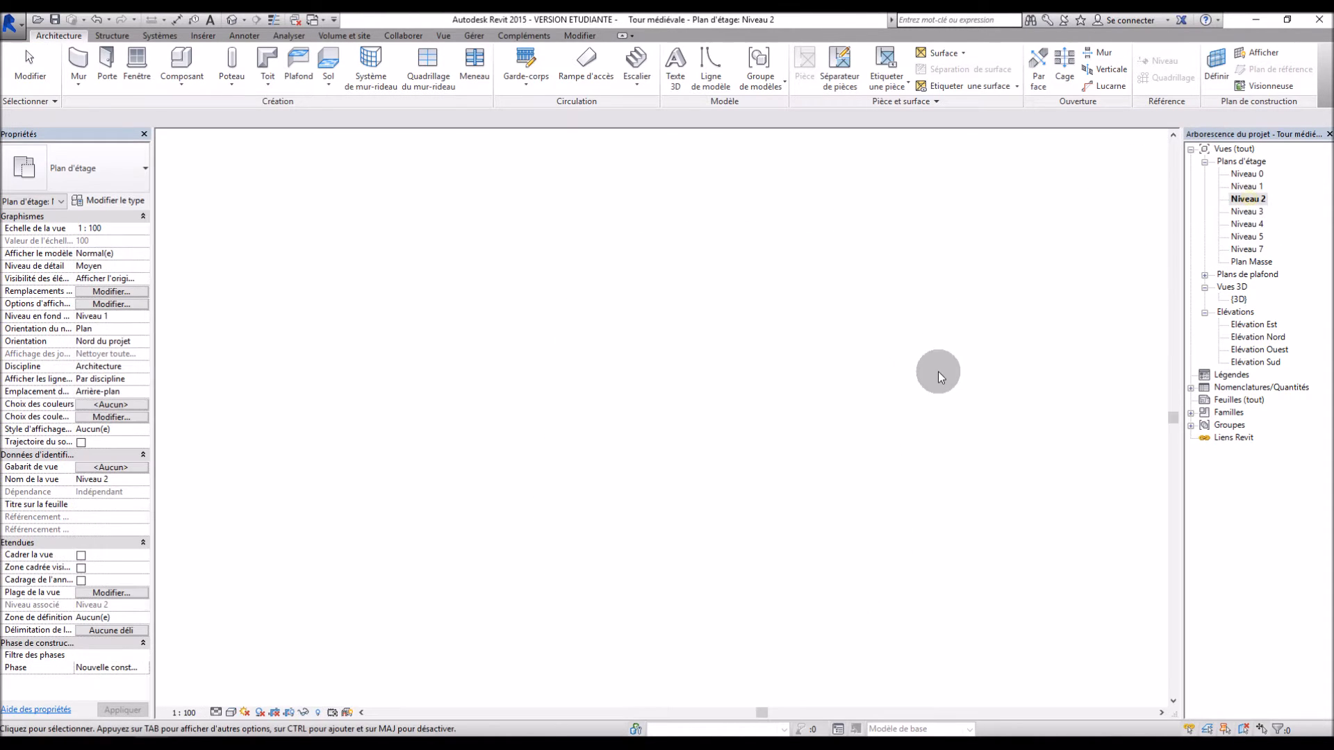
{"action": "left_click", "coordinate": [78, 84]}
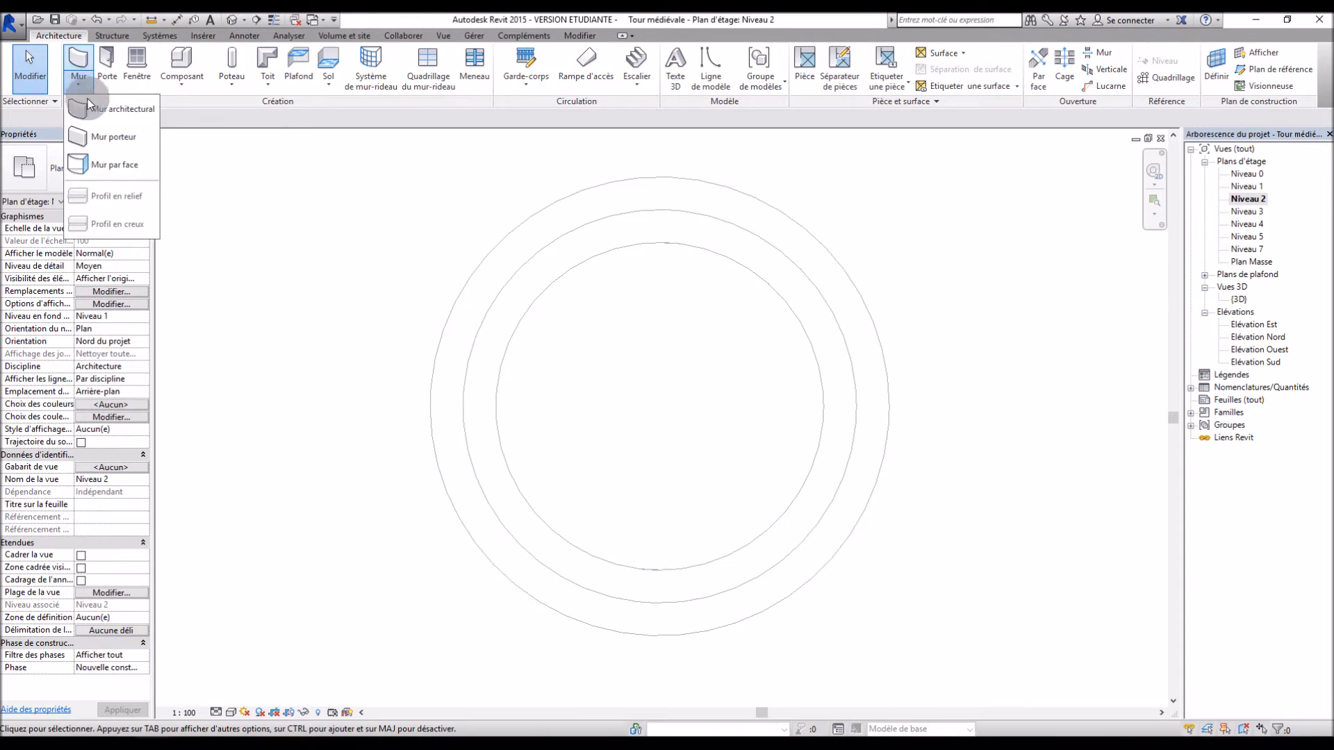
{"action": "left_click", "coordinate": [103, 139]}
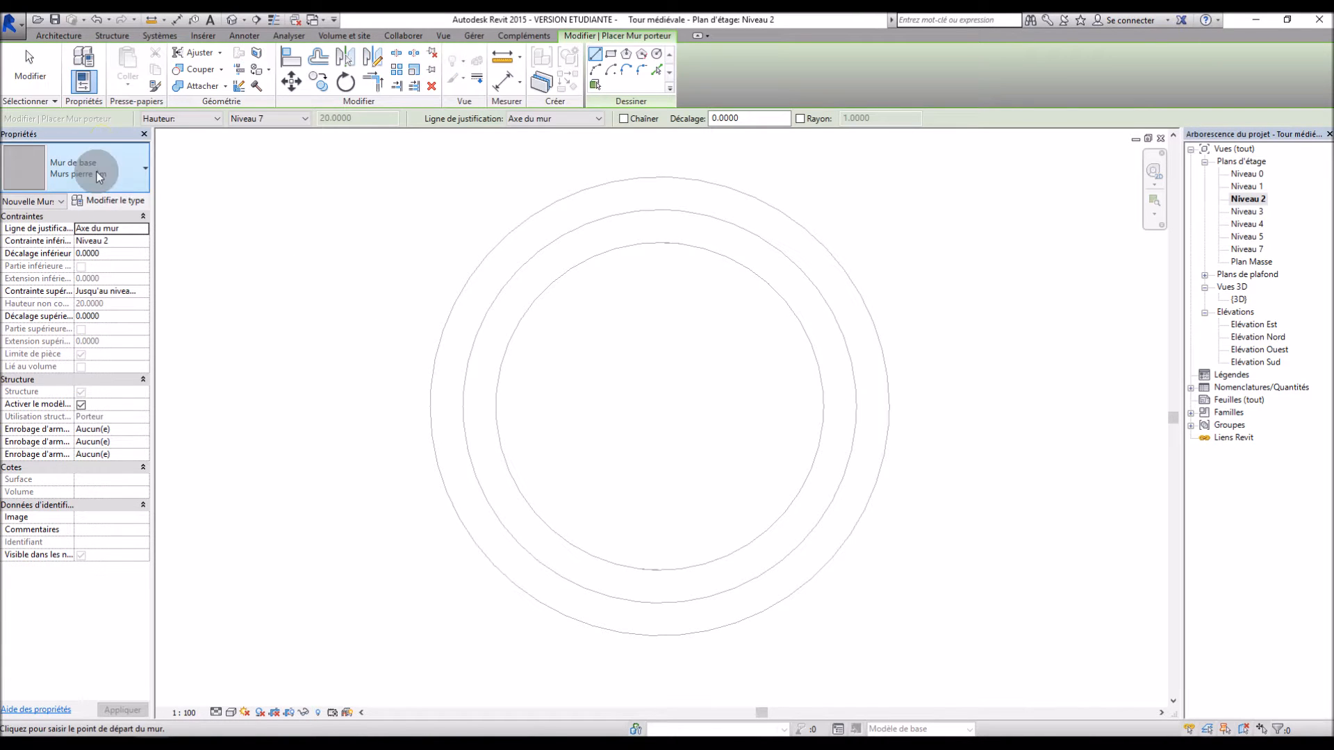
{"action": "left_click", "coordinate": [107, 201]}
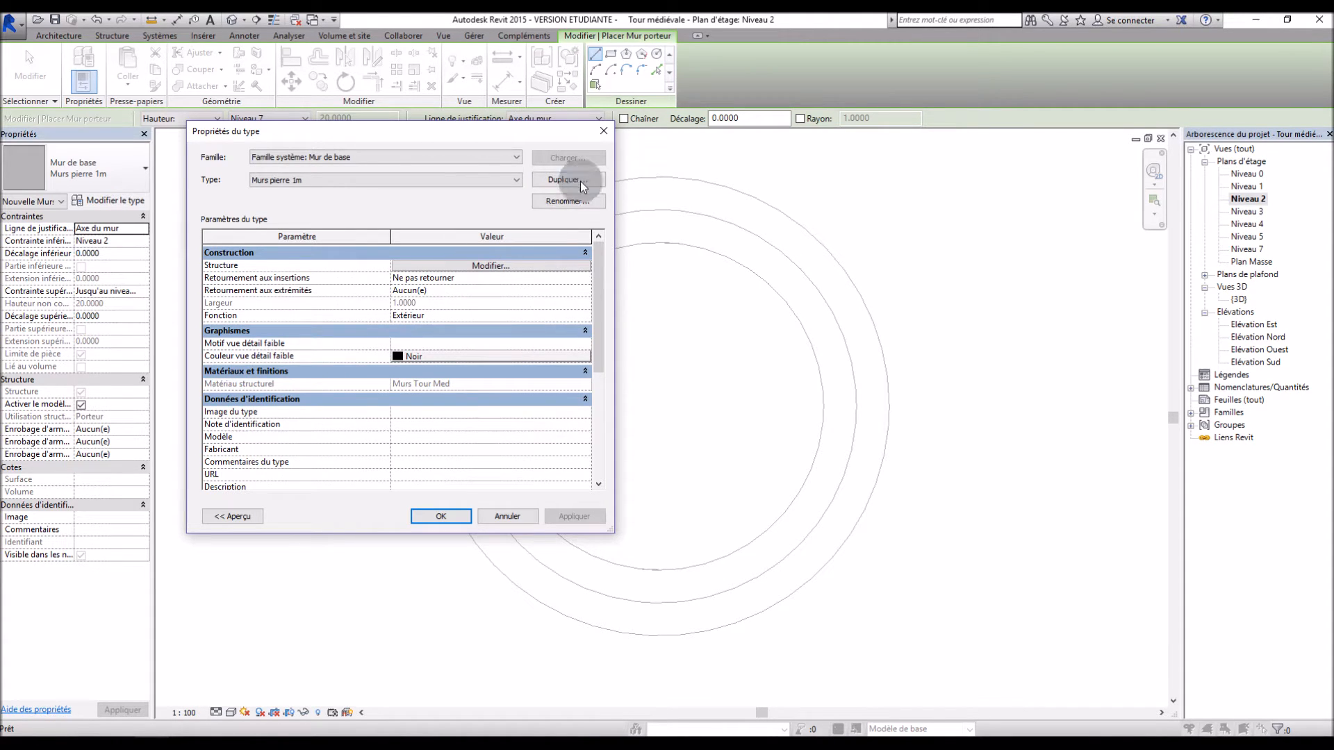
{"action": "left_click", "coordinate": [479, 267]}
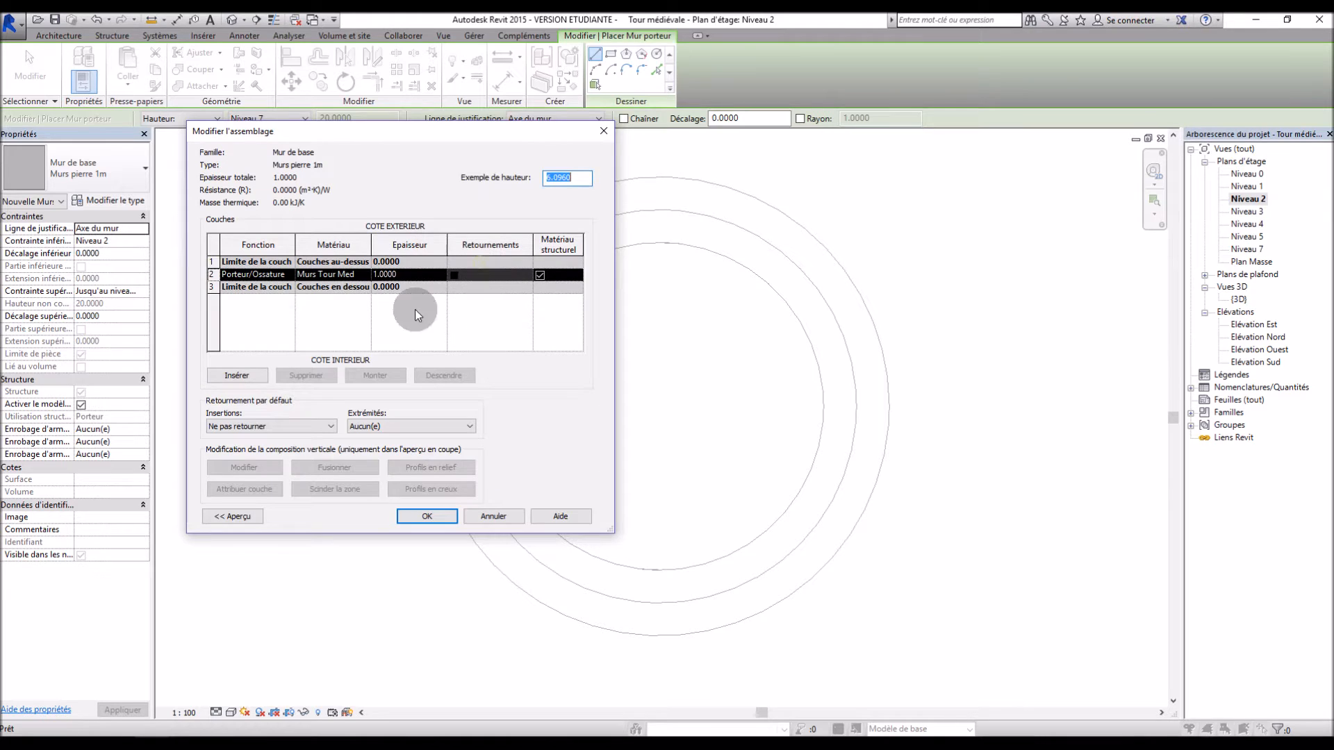
{"action": "left_click", "coordinate": [366, 275]}
{"action": "left_click", "coordinate": [365, 275]}
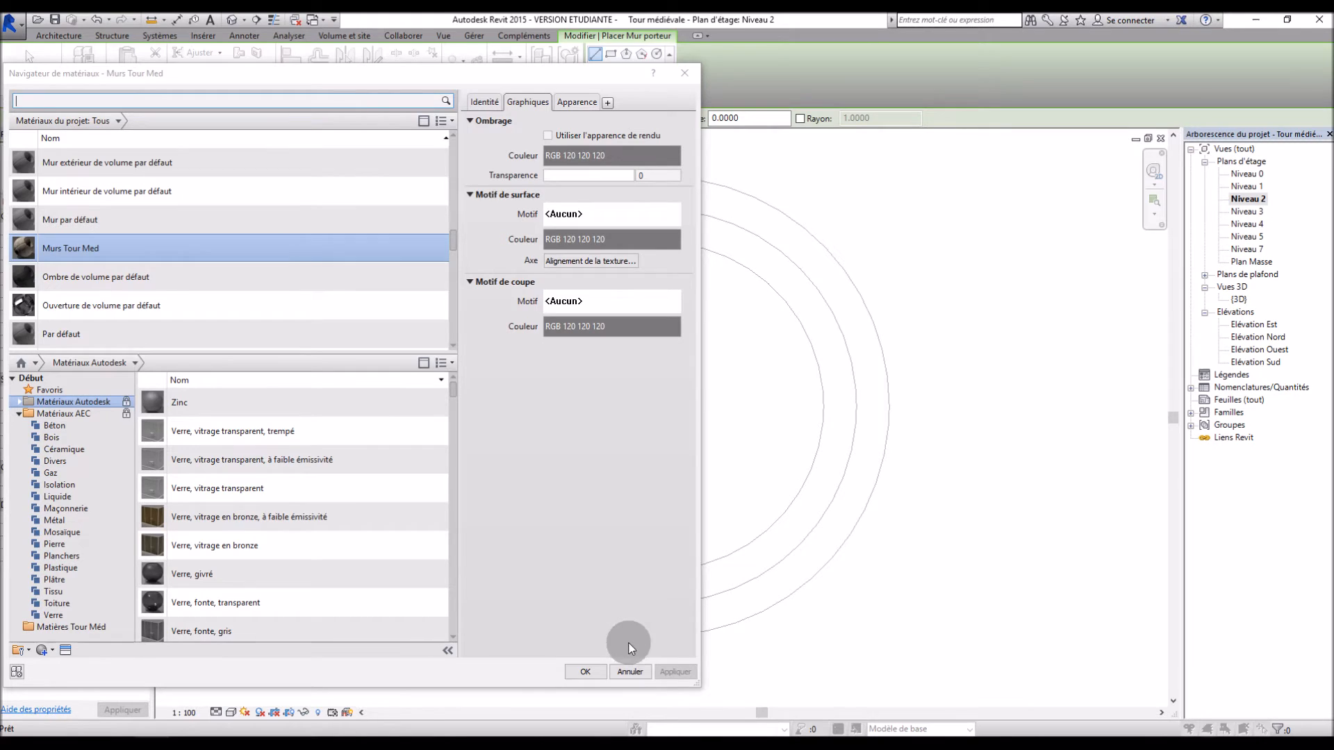
{"action": "left_click", "coordinate": [627, 672]}
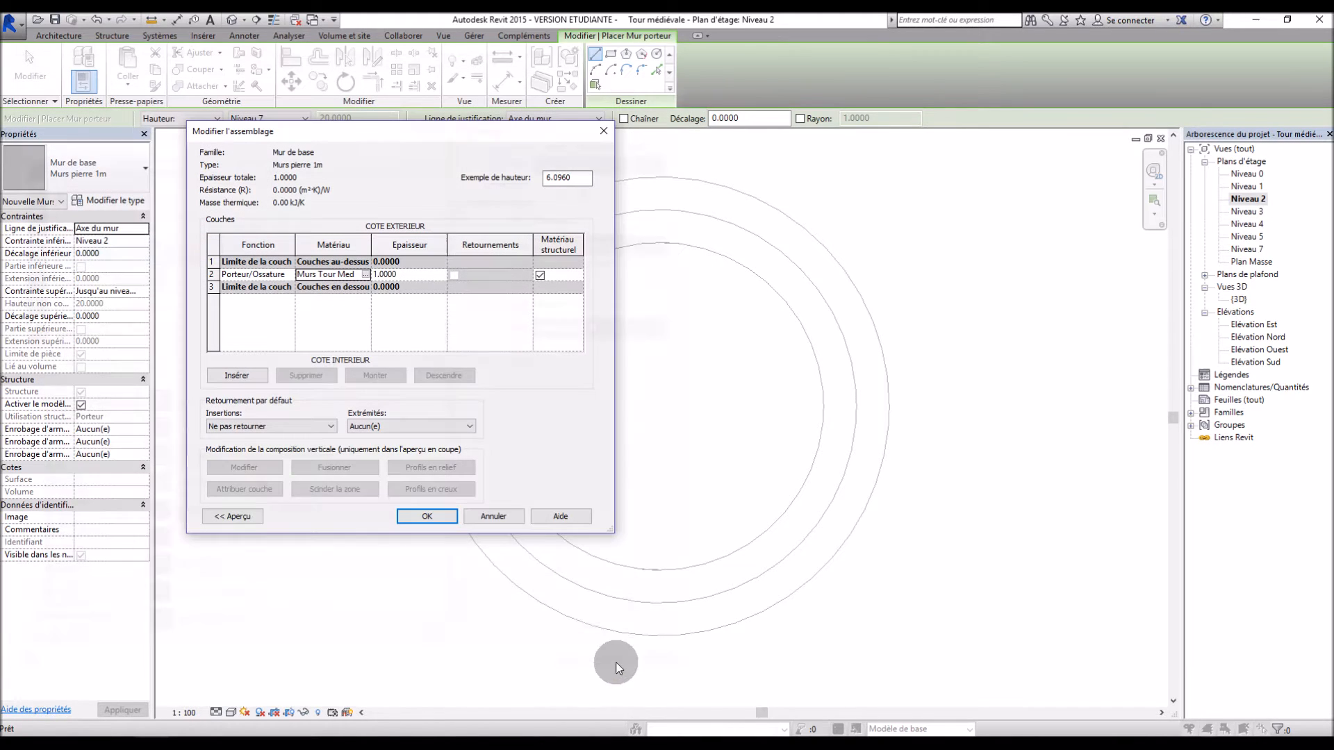
{"action": "left_click", "coordinate": [495, 518]}
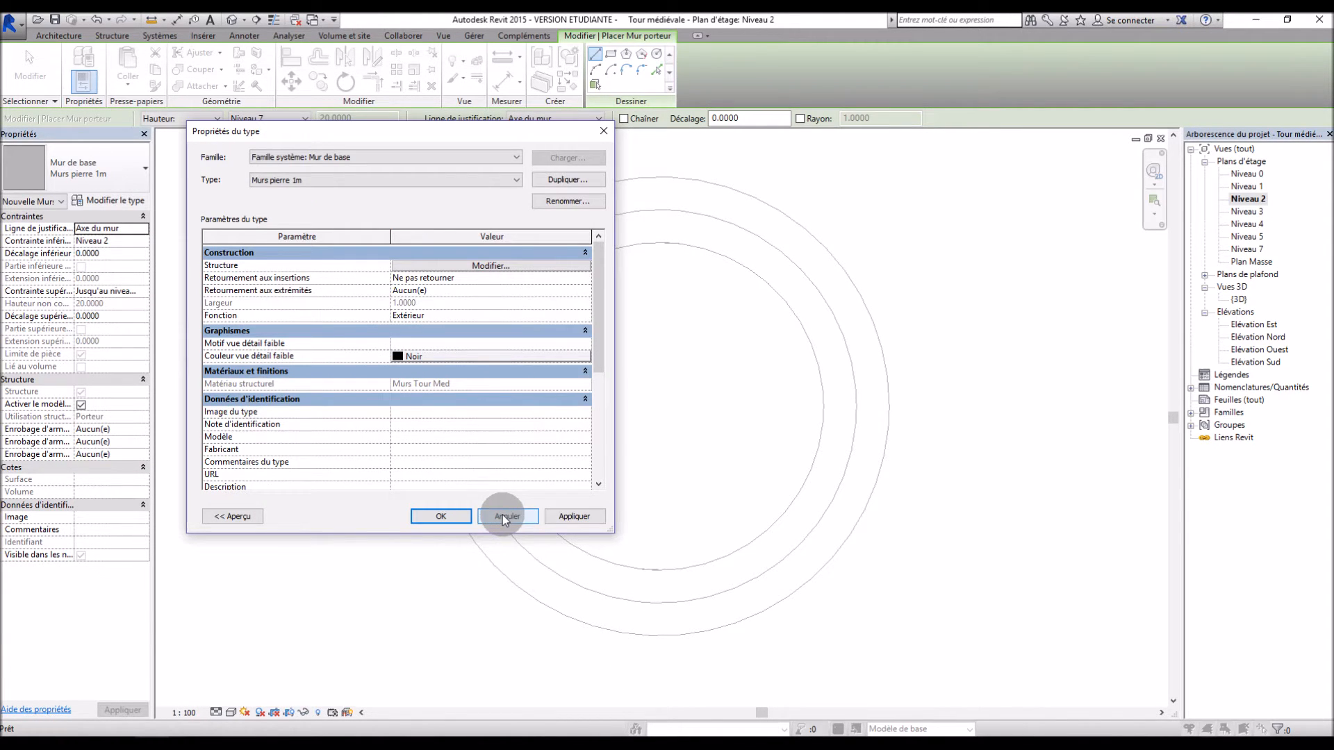
{"action": "left_click", "coordinate": [507, 517]}
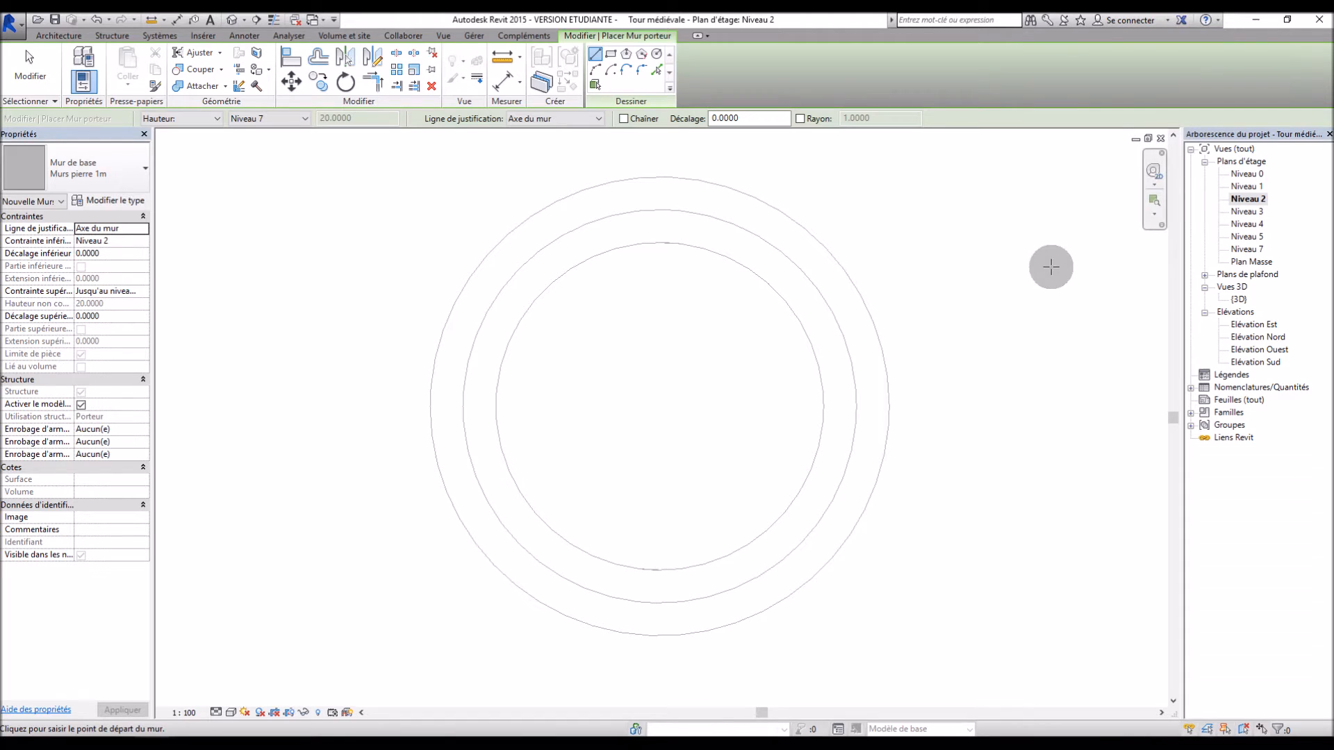
Rename the Niveau 7 floor plan to Niveau 6, renaming its corresponding level and views too.
{"action": "right_click", "coordinate": [1250, 250]}
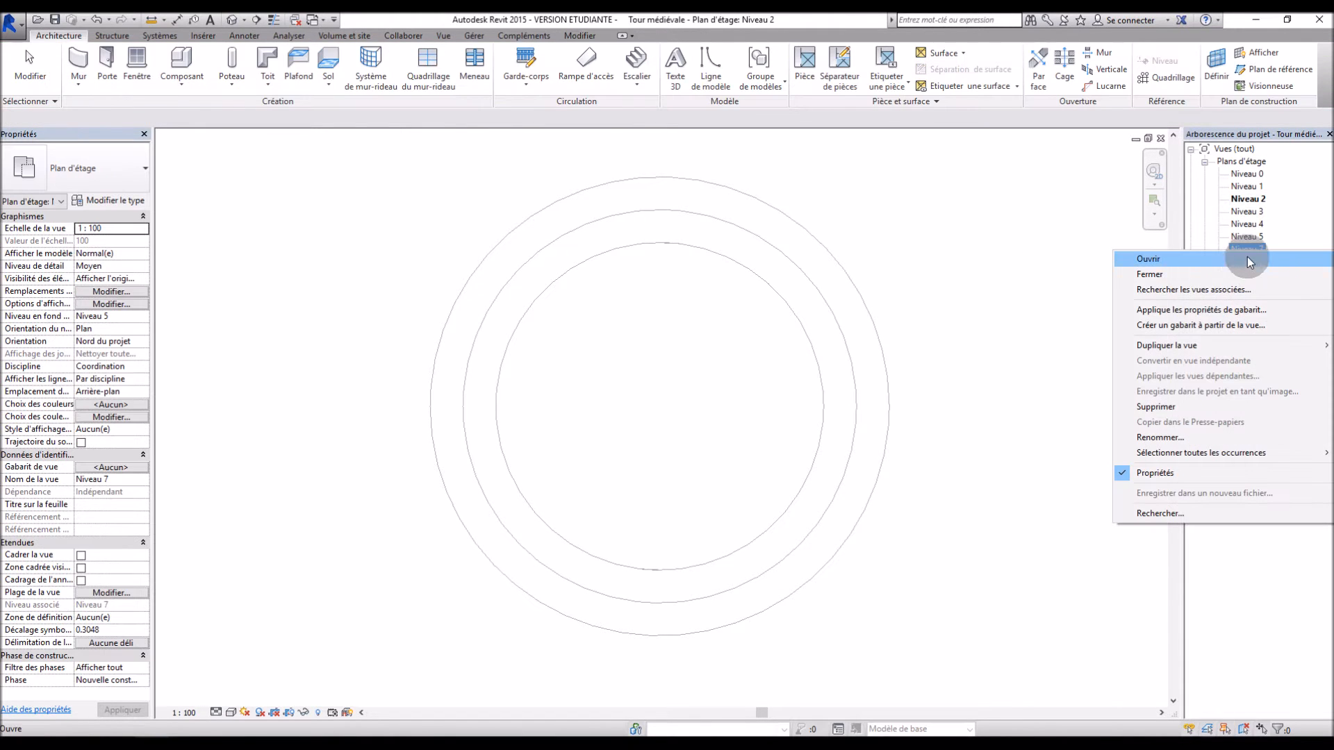
{"action": "left_click", "coordinate": [1159, 437]}
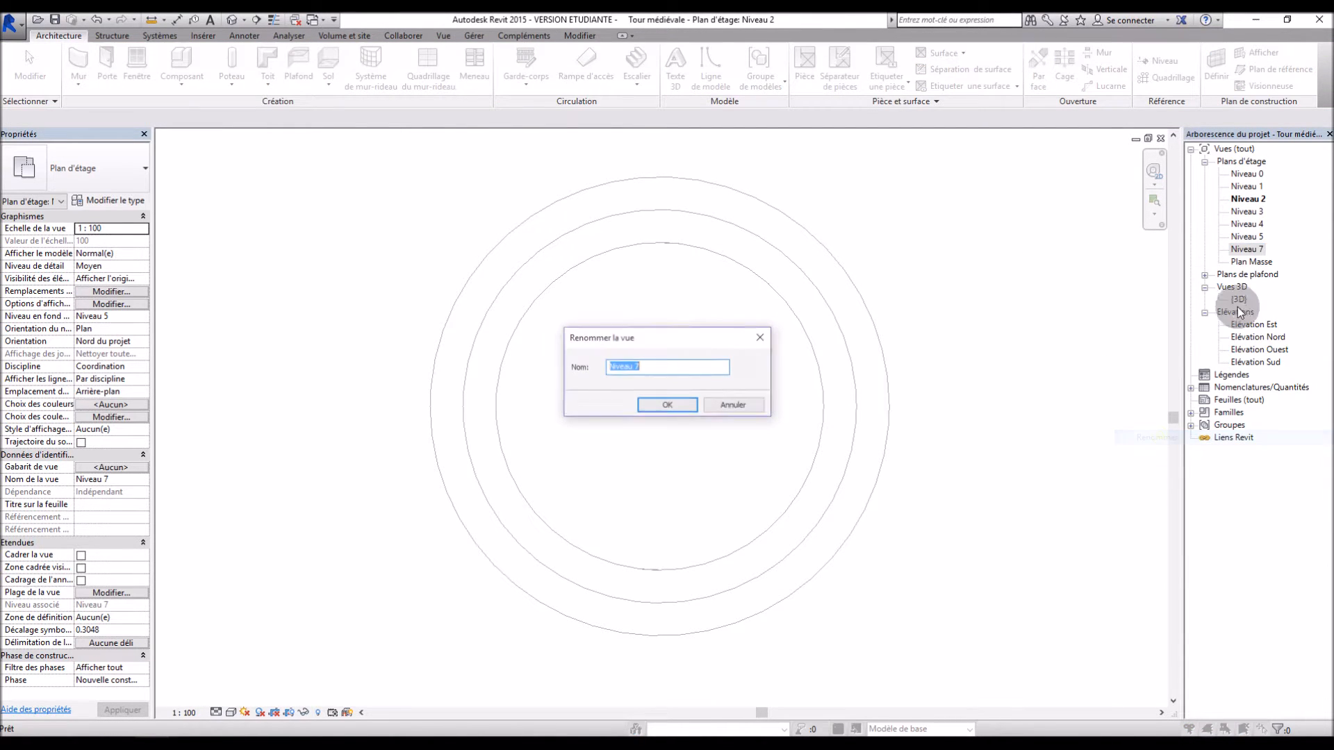
{"action": "left_click", "coordinate": [684, 371]}
{"action": "type", "text": "6"}
{"action": "left_click", "coordinate": [669, 405]}
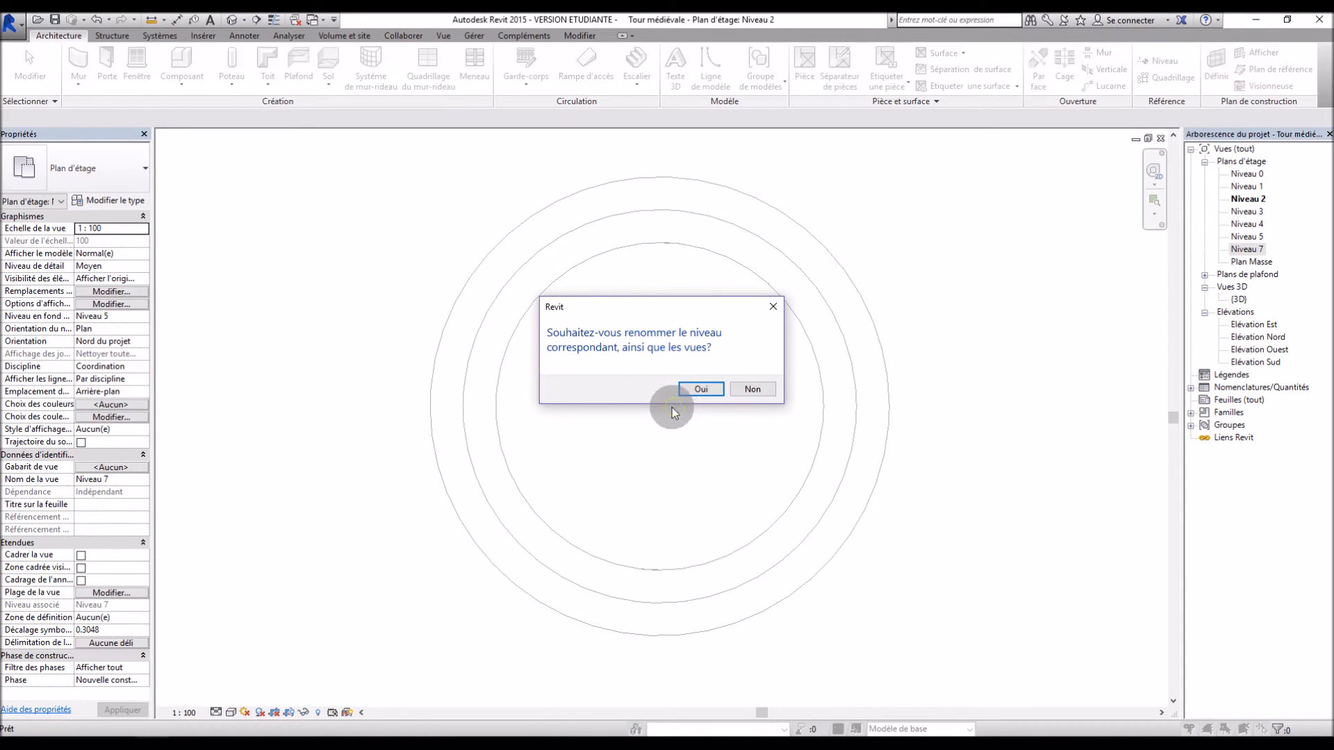
{"action": "left_click", "coordinate": [709, 385]}
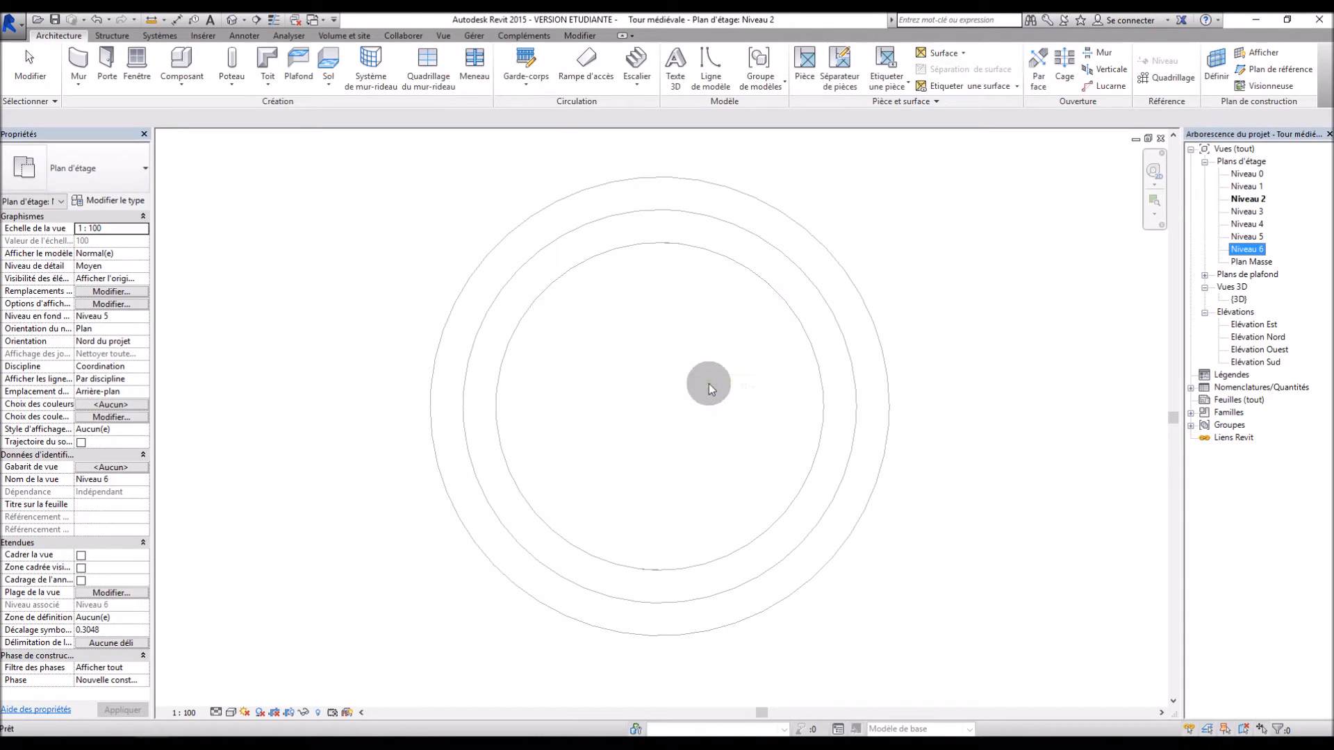
{"action": "left_click", "coordinate": [1053, 265]}
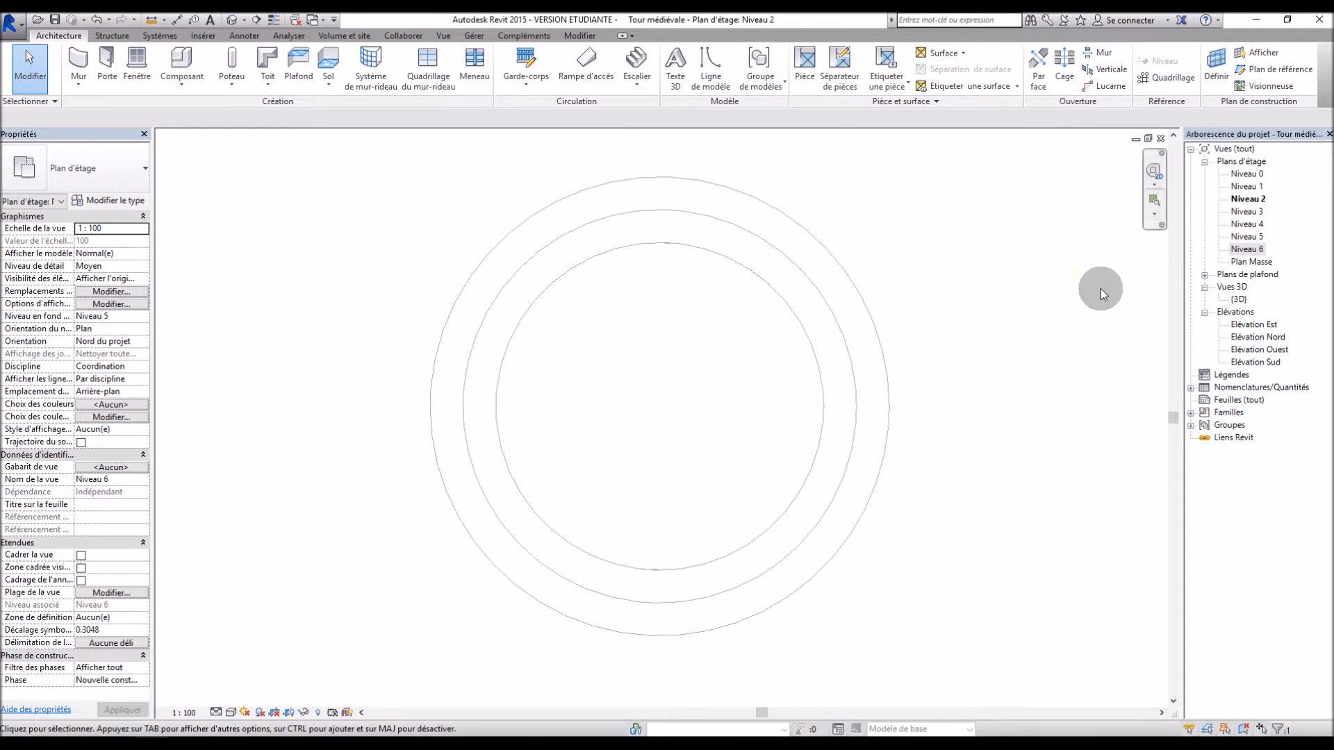
In the Elévation Est view, rename the topmost level at 40.00 to Niveau 7.
{"action": "double_click", "coordinate": [1251, 325]}
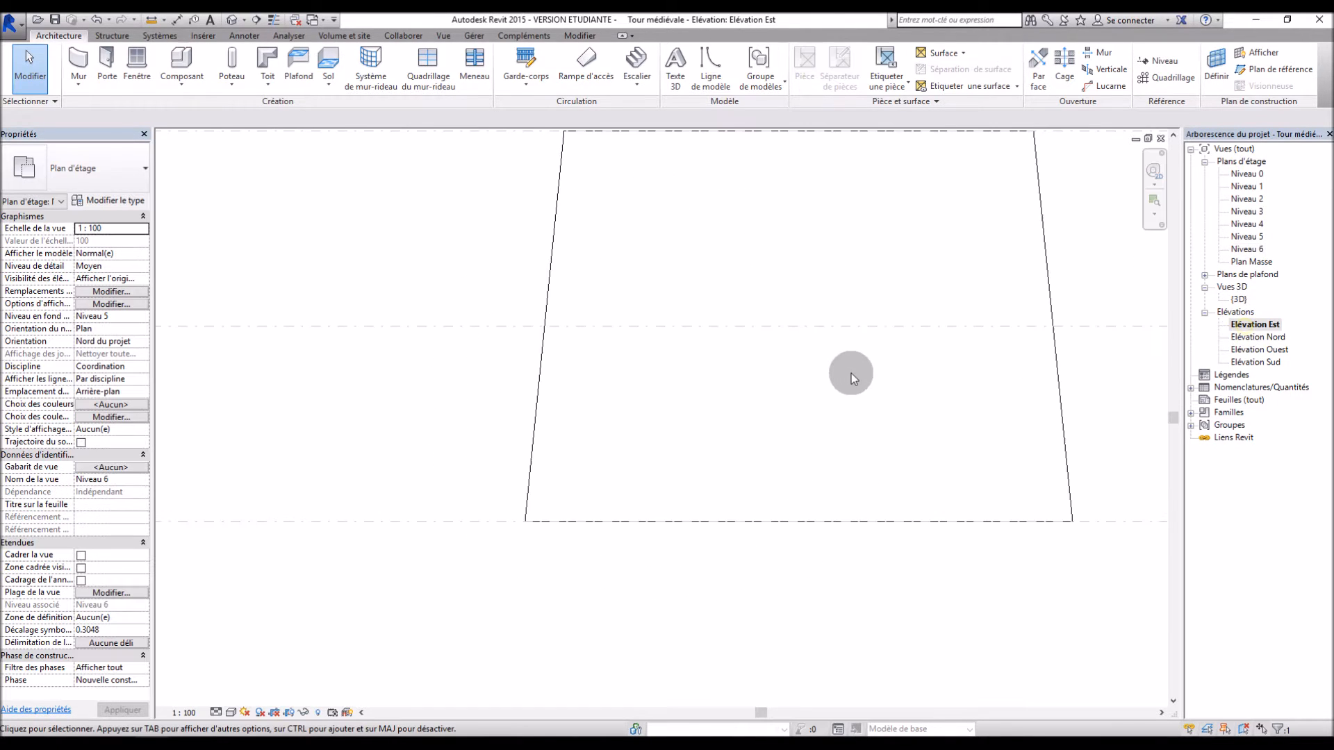
{"action": "scroll", "coordinate": [709, 472], "scroll_direction": "down", "scroll_amount": 3}
{"action": "scroll", "coordinate": [745, 328], "scroll_direction": "up", "scroll_amount": 5}
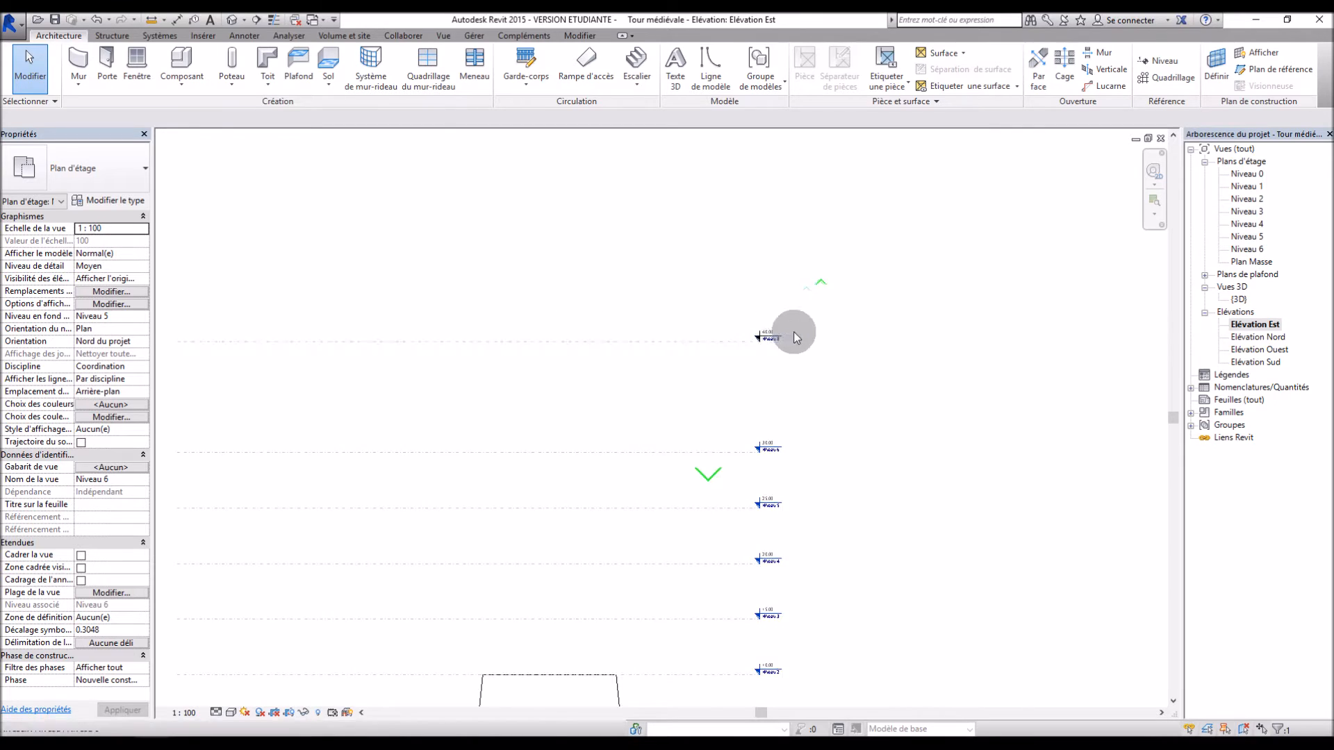
{"action": "left_click", "coordinate": [745, 329]}
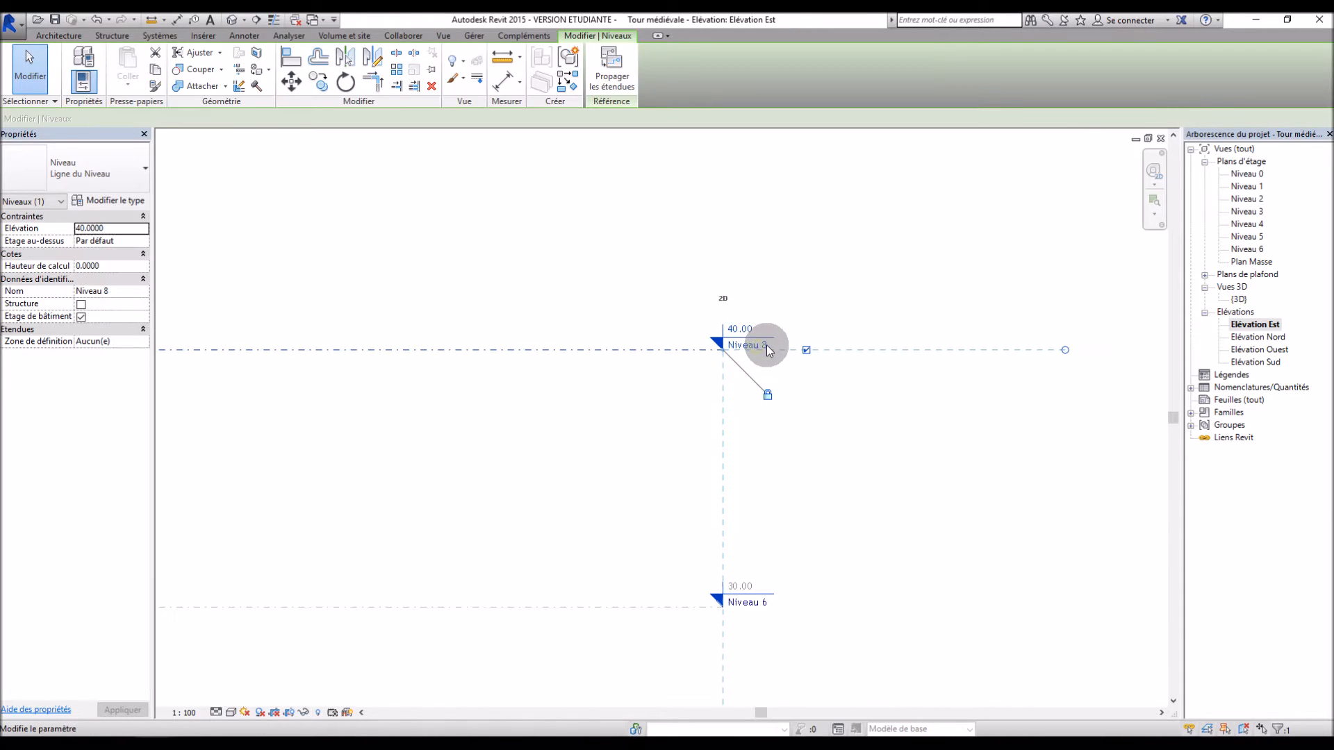
{"action": "left_click", "coordinate": [758, 345]}
{"action": "key", "text": "BackSpace"}
{"action": "type", "text": "7"}
{"action": "key", "text": "Return"}
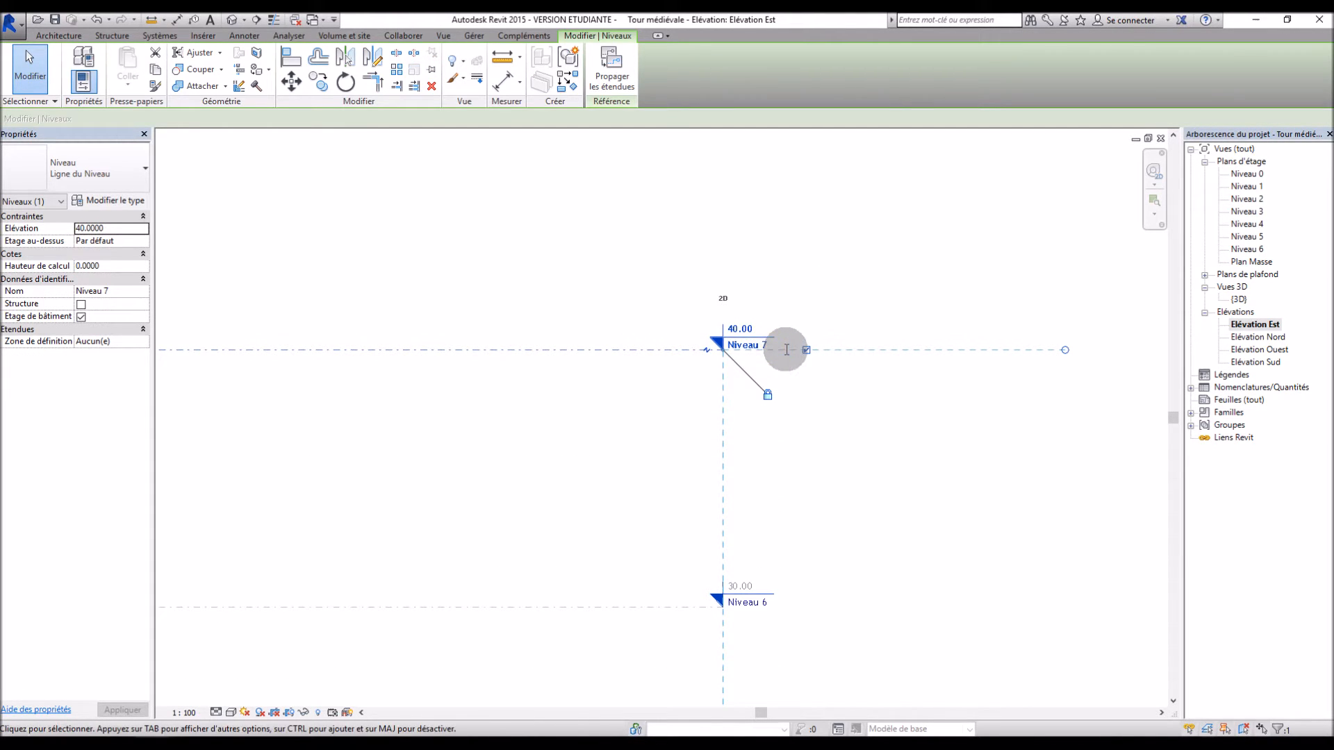
{"action": "left_click", "coordinate": [900, 414]}
{"action": "scroll", "coordinate": [904, 406], "scroll_direction": "down", "scroll_amount": 5}
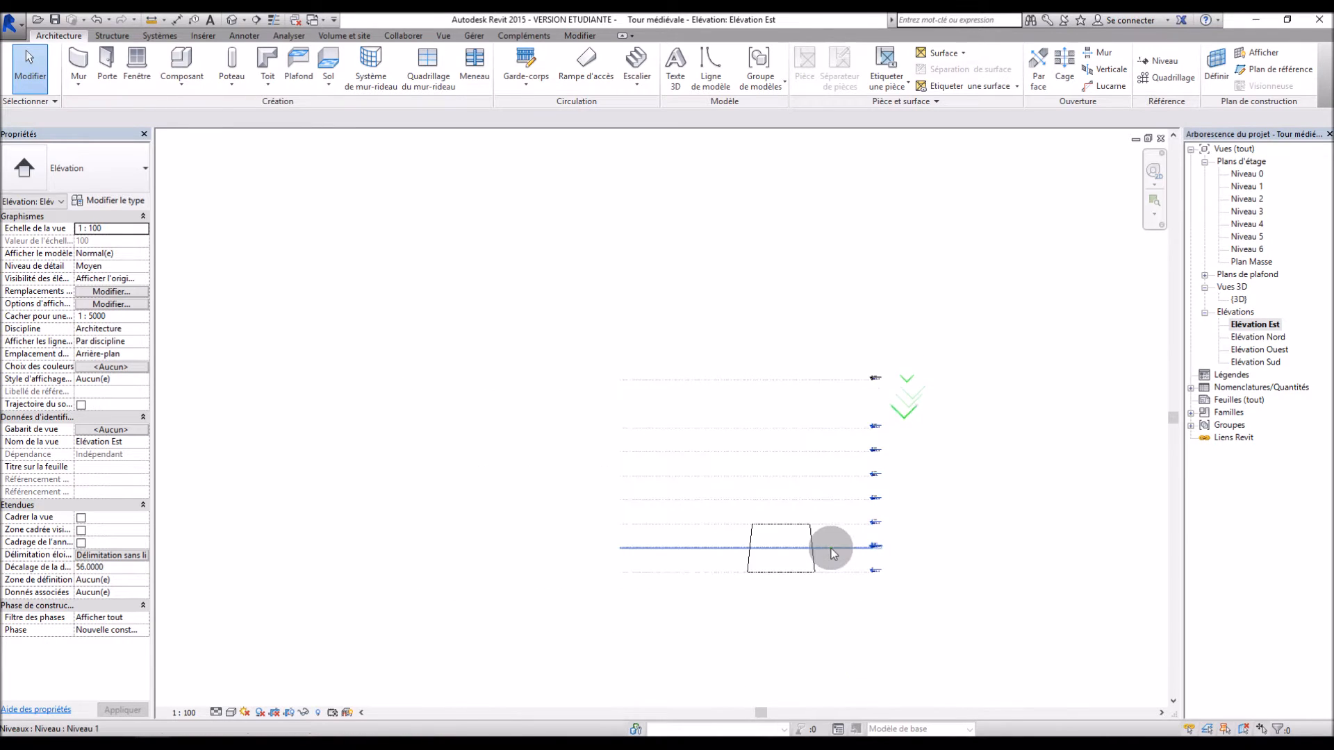
In the Niveau 2 floor plan, set up a Murs pierre 1m wall reaching Niveau 6 with location line Nu fini: Extérieur.
{"action": "double_click", "coordinate": [1275, 201]}
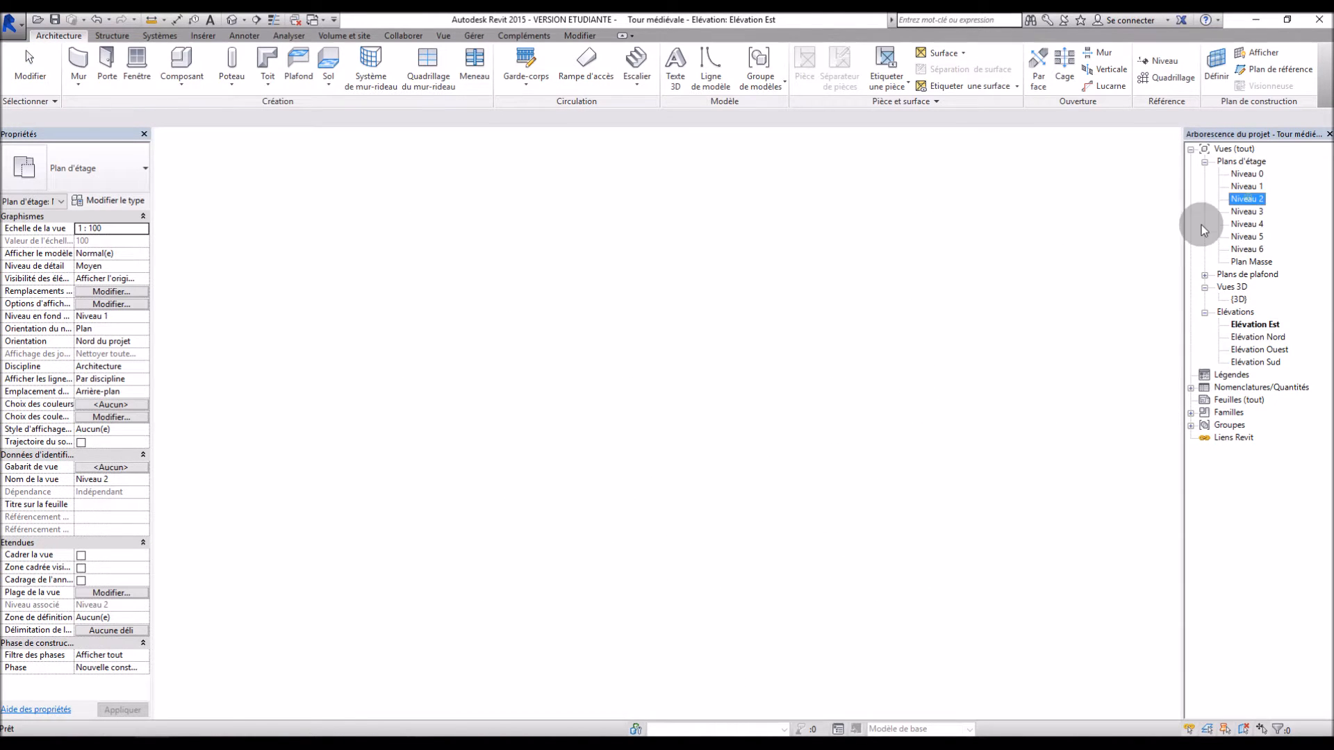
{"action": "left_click", "coordinate": [79, 62]}
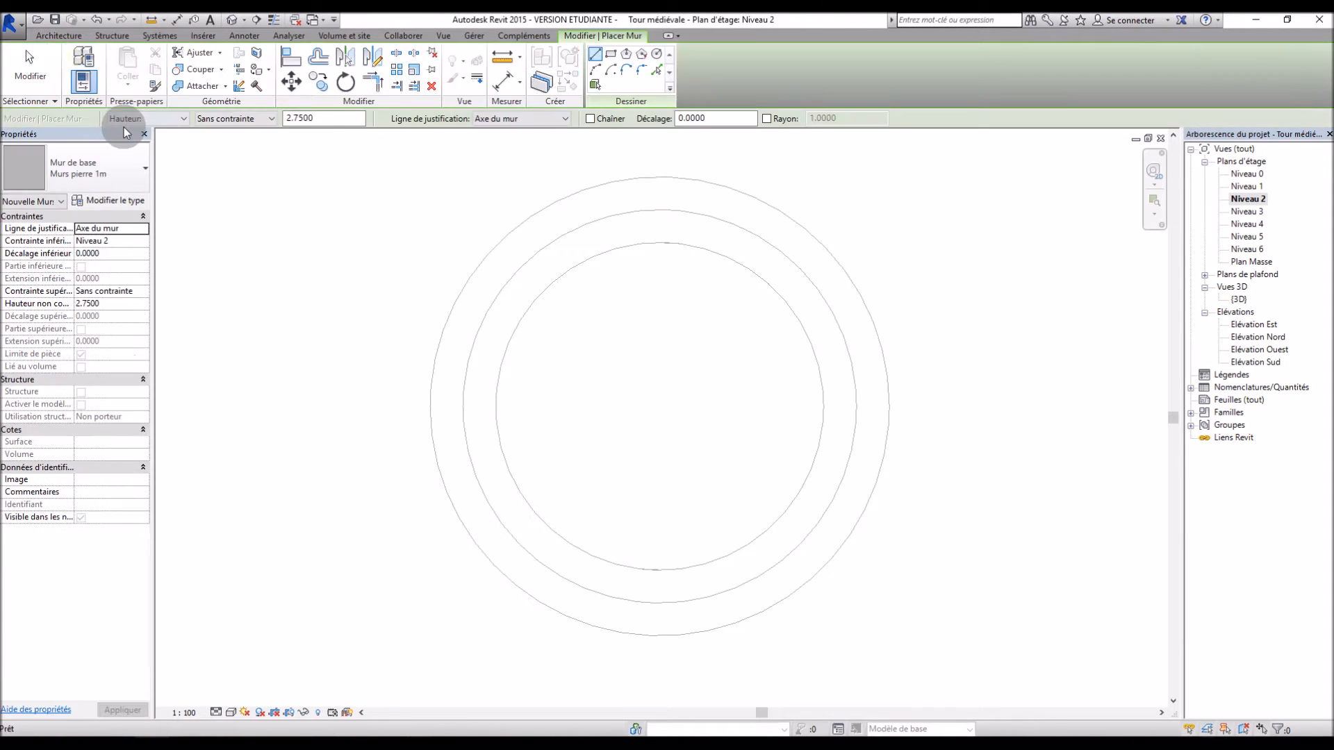
{"action": "left_click", "coordinate": [247, 121]}
{"action": "left_click", "coordinate": [244, 190]}
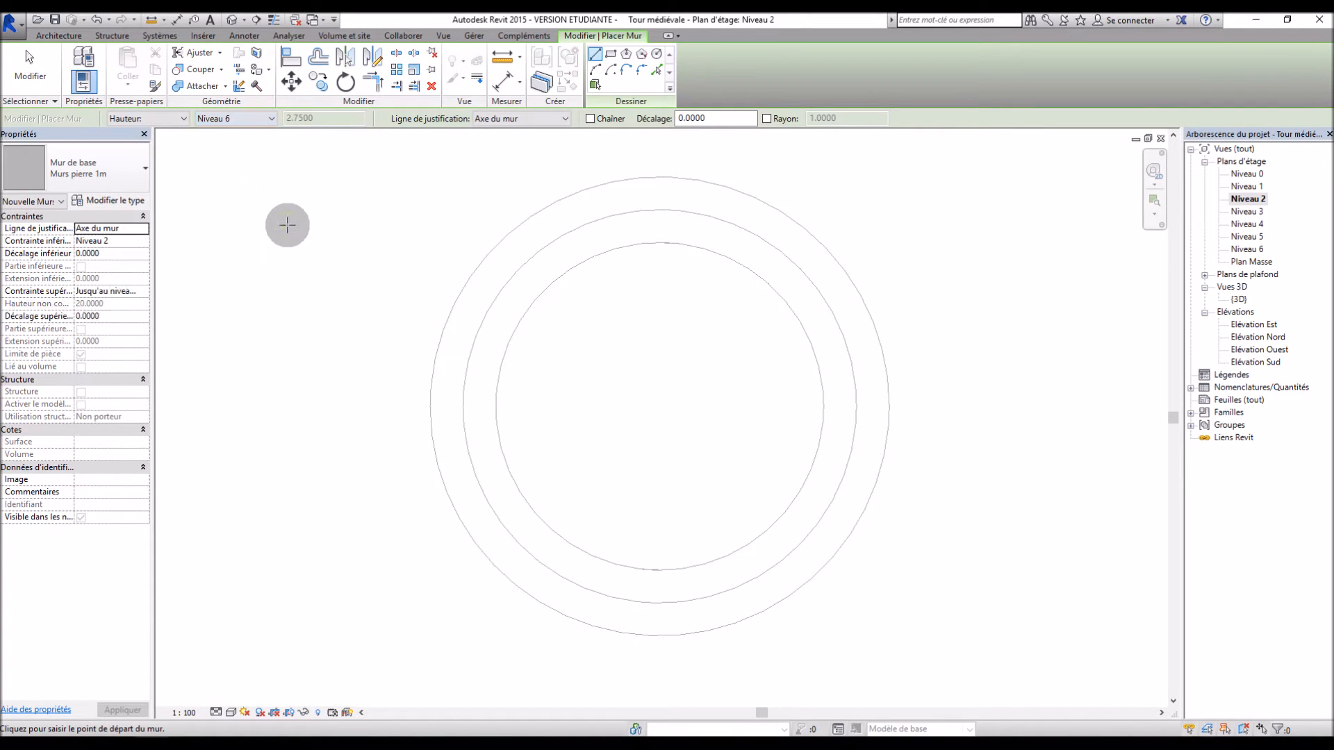
{"action": "left_click", "coordinate": [544, 118]}
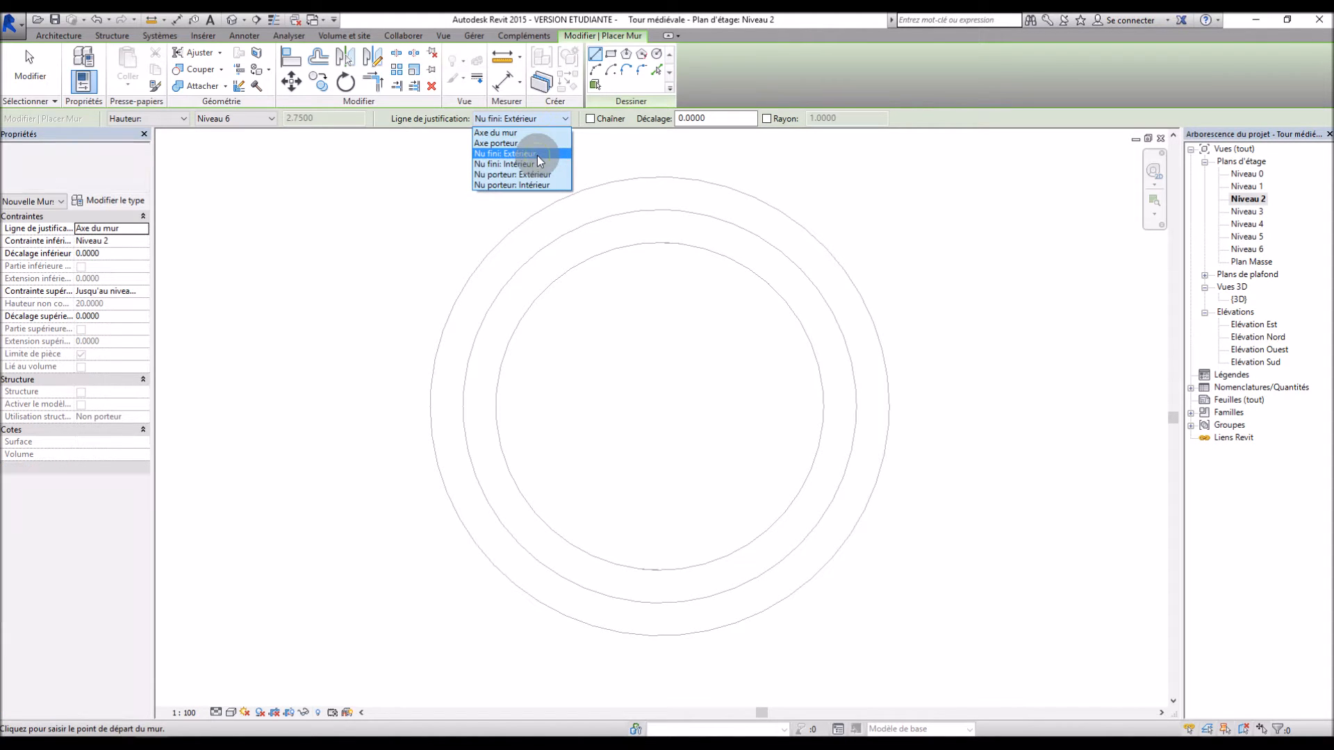
{"action": "left_click", "coordinate": [536, 155]}
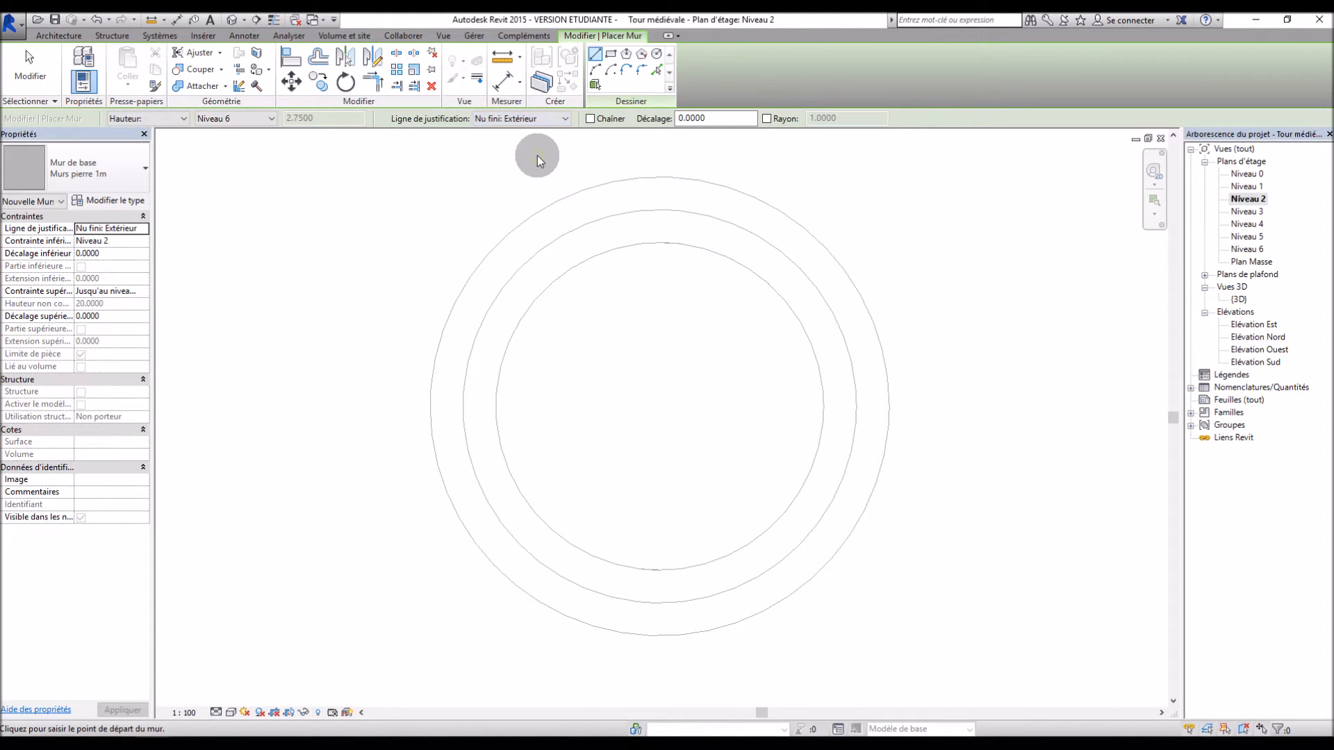
Build the circular Murs pierre 1m wall by picking both halves of the middle circle, and check it in the 3D view.
{"action": "left_click", "coordinate": [566, 231]}
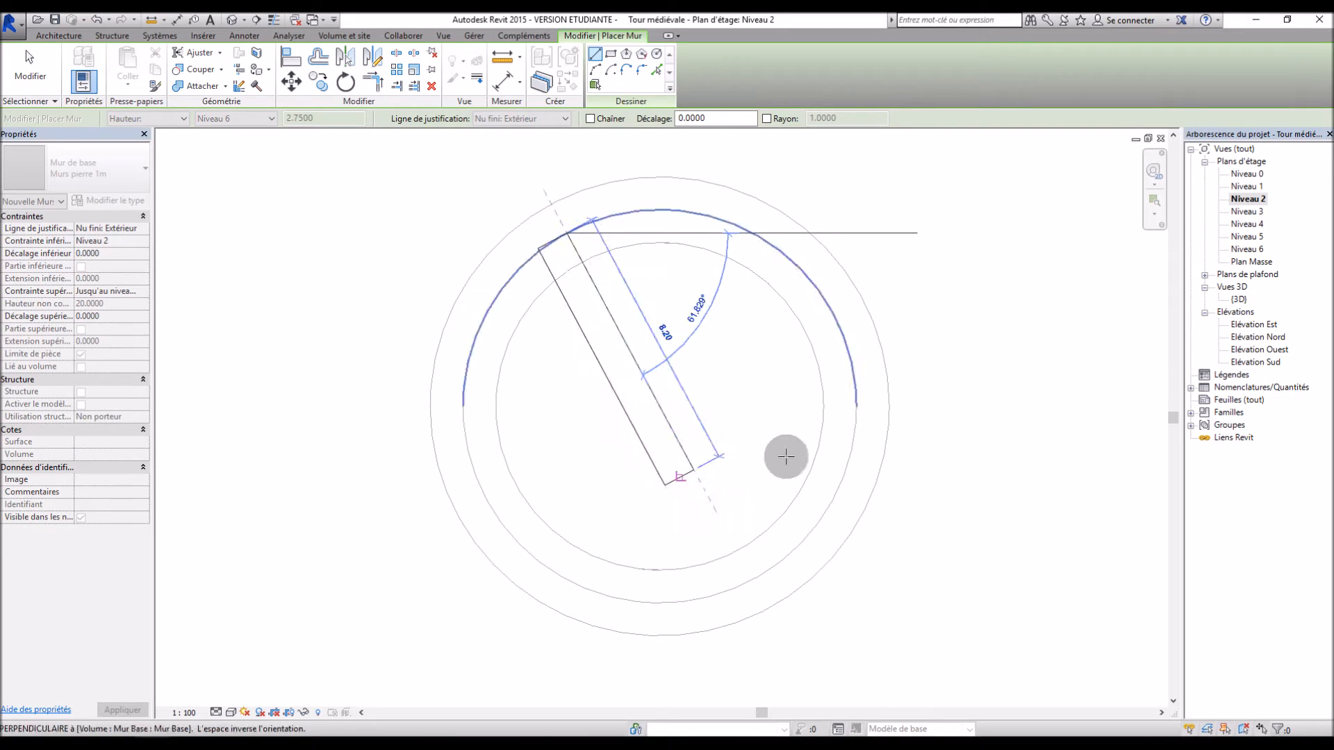
{"action": "key", "text": "Escape"}
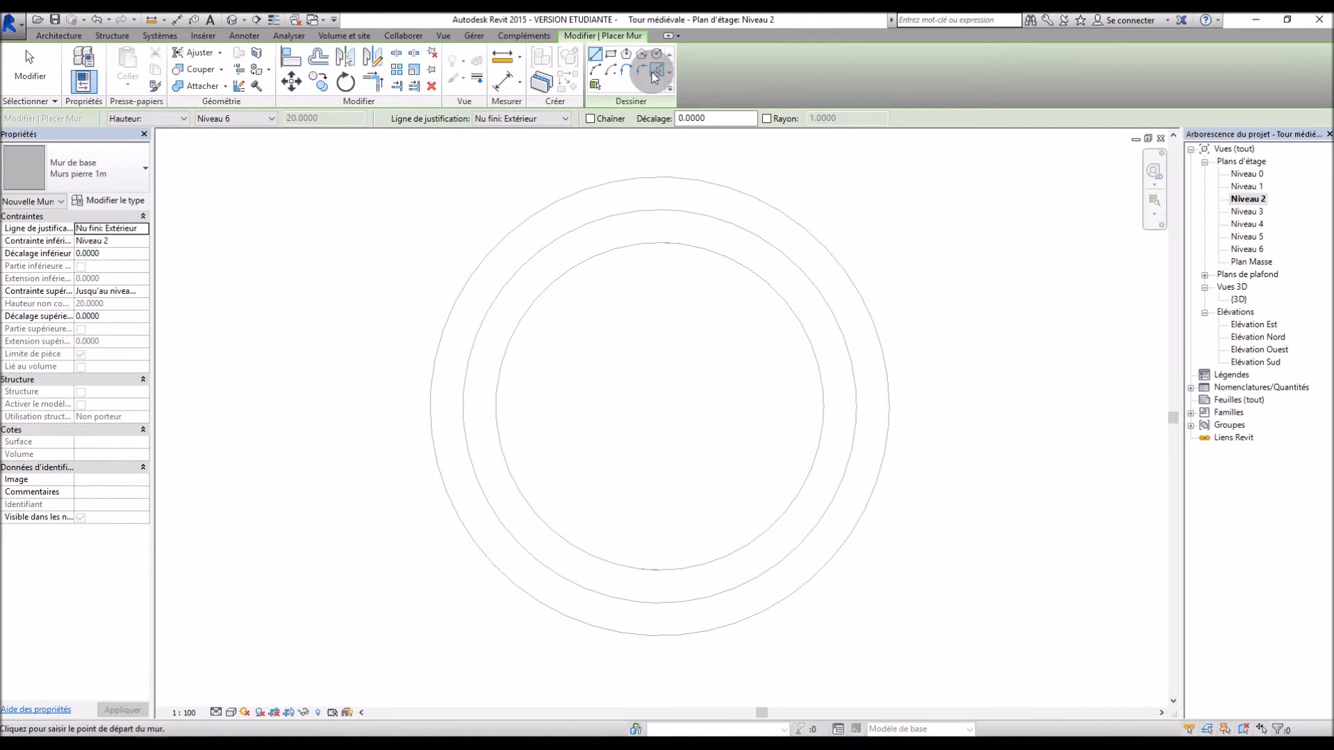
{"action": "left_click", "coordinate": [657, 71]}
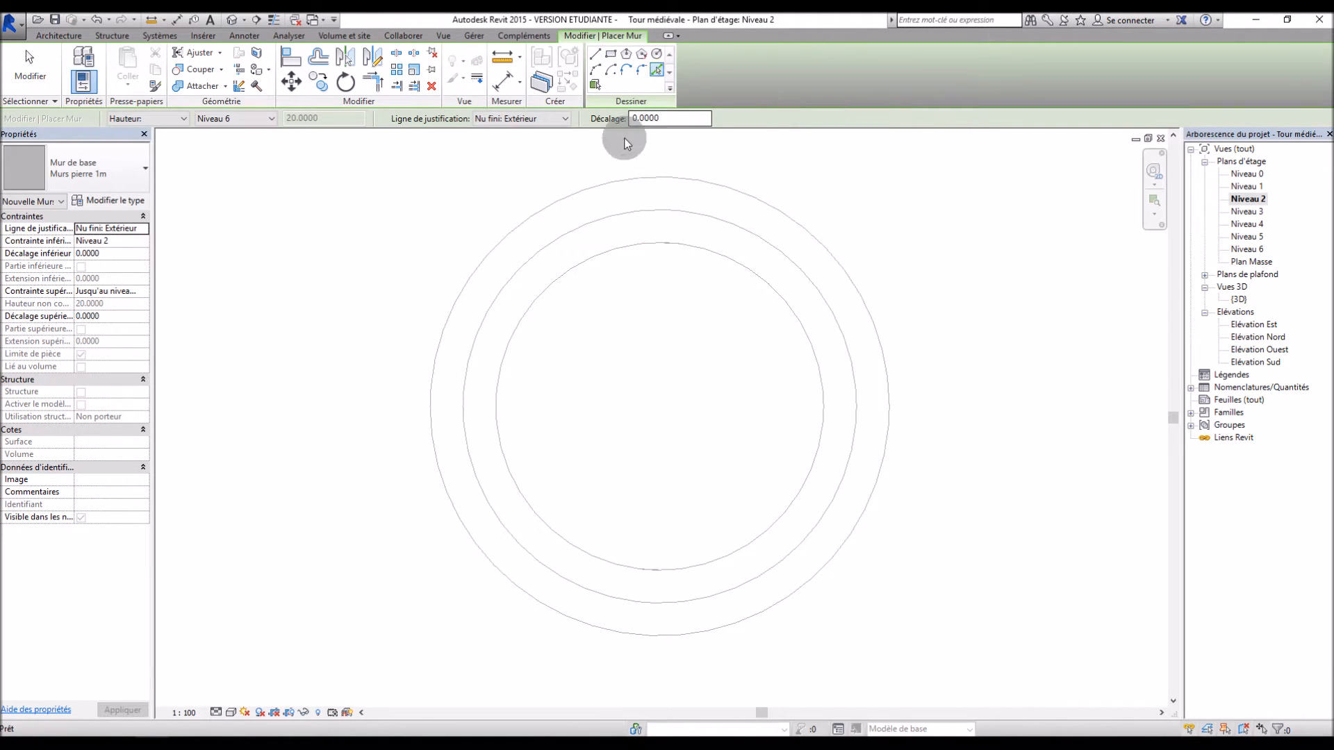
{"action": "left_click", "coordinate": [544, 241]}
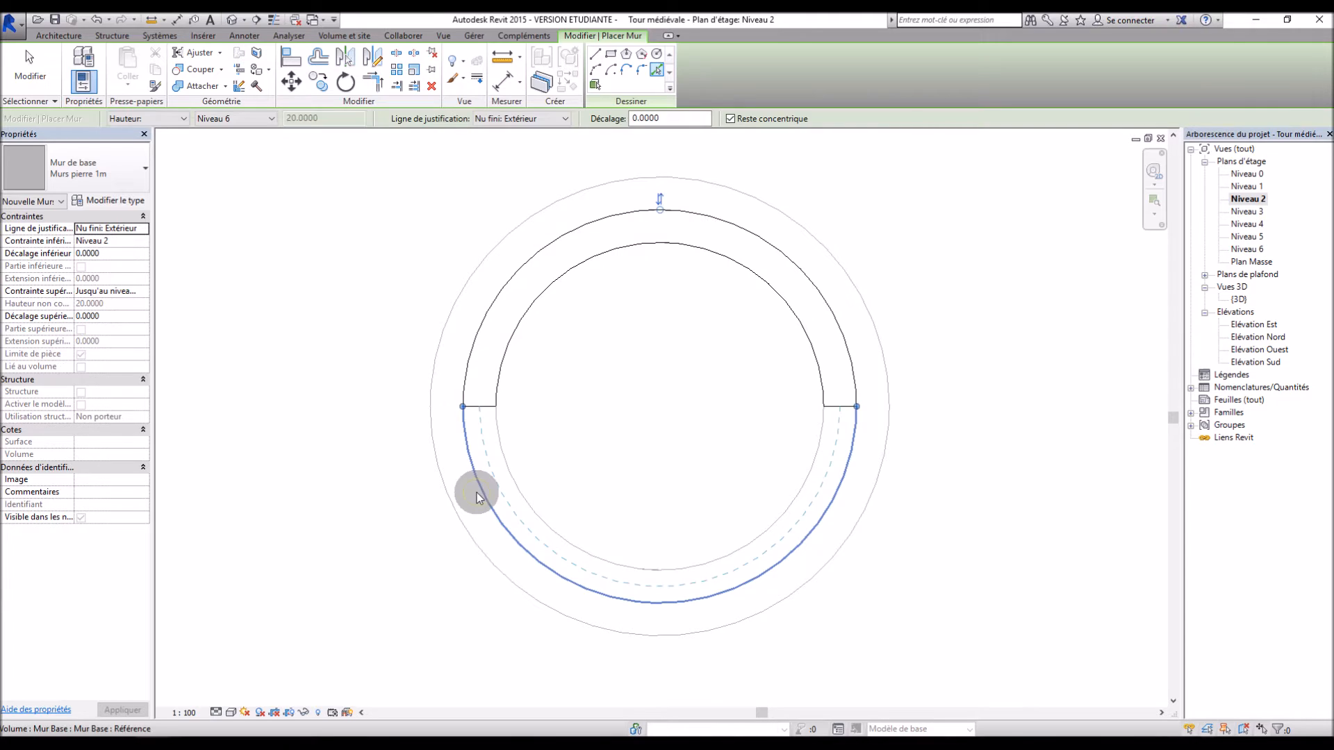
{"action": "left_click", "coordinate": [477, 495]}
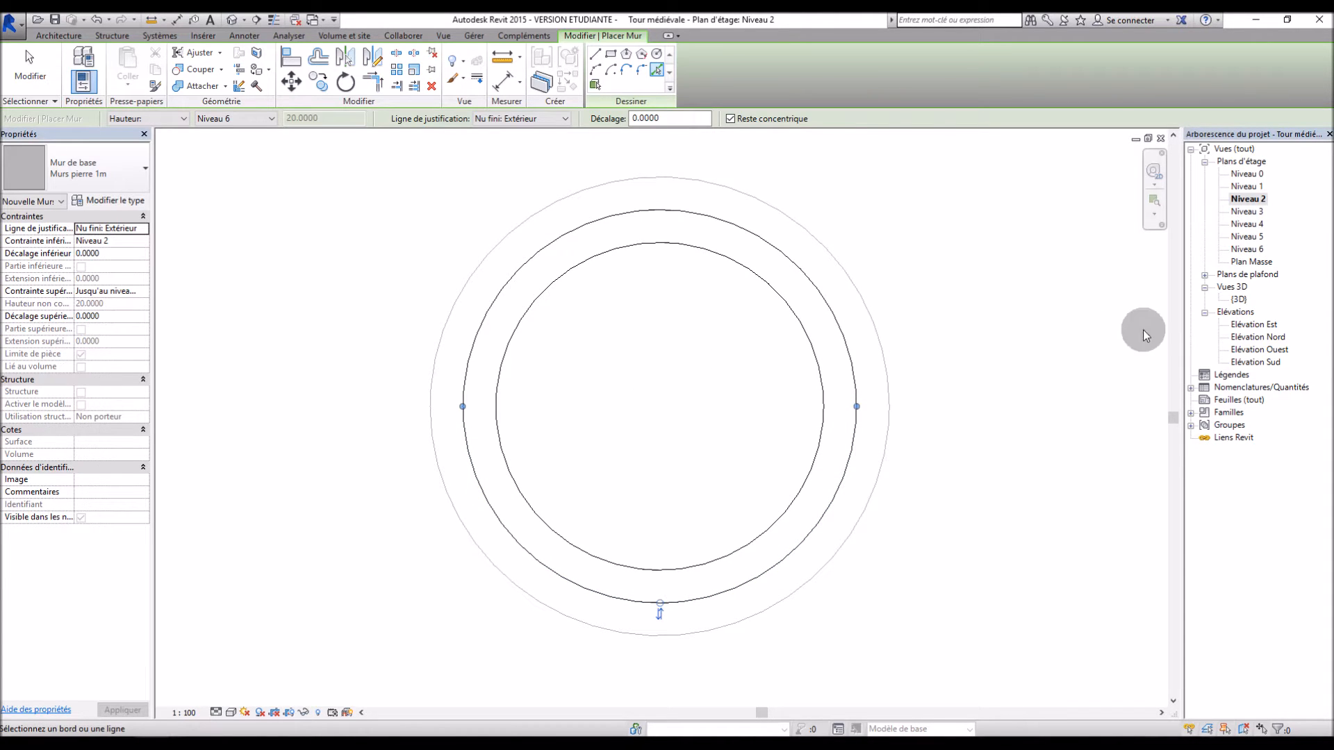
{"action": "double_click", "coordinate": [1239, 299]}
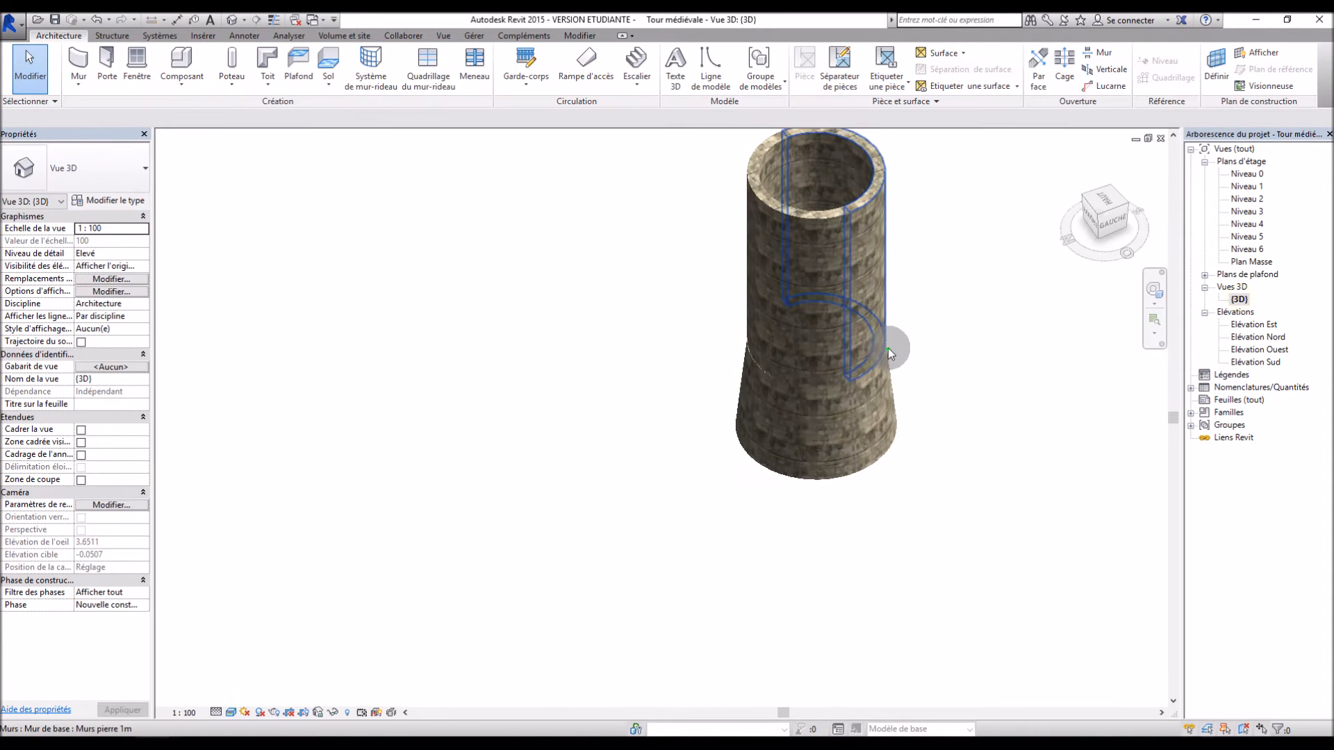
{"action": "scroll", "coordinate": [956, 327], "scroll_direction": "down", "scroll_amount": 2}
{"action": "scroll", "coordinate": [936, 319], "scroll_direction": "up", "scroll_amount": 3}
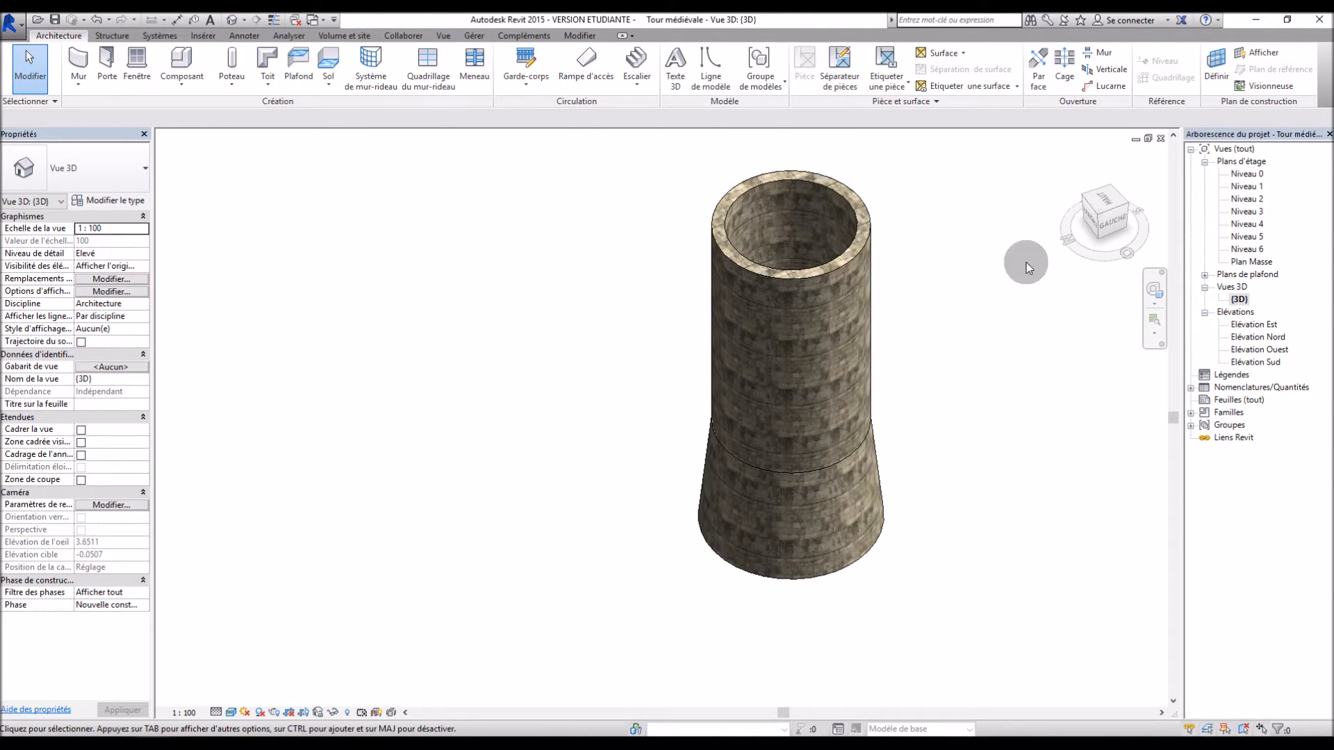
In the Niveau 0 floor plan, start a floor and duplicate the Dalle en béton - 250 mm type as Dalle bois.
{"action": "double_click", "coordinate": [1247, 174]}
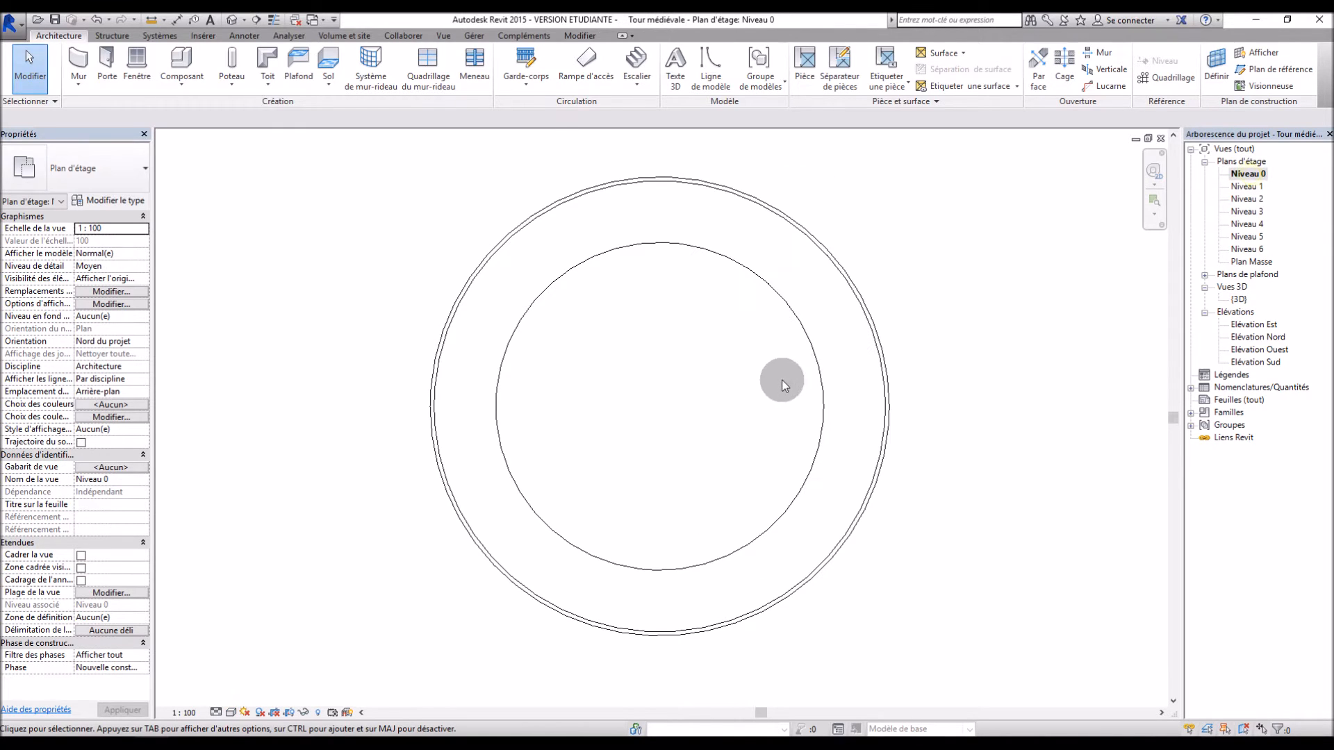
{"action": "left_click", "coordinate": [327, 88]}
{"action": "left_click", "coordinate": [351, 136]}
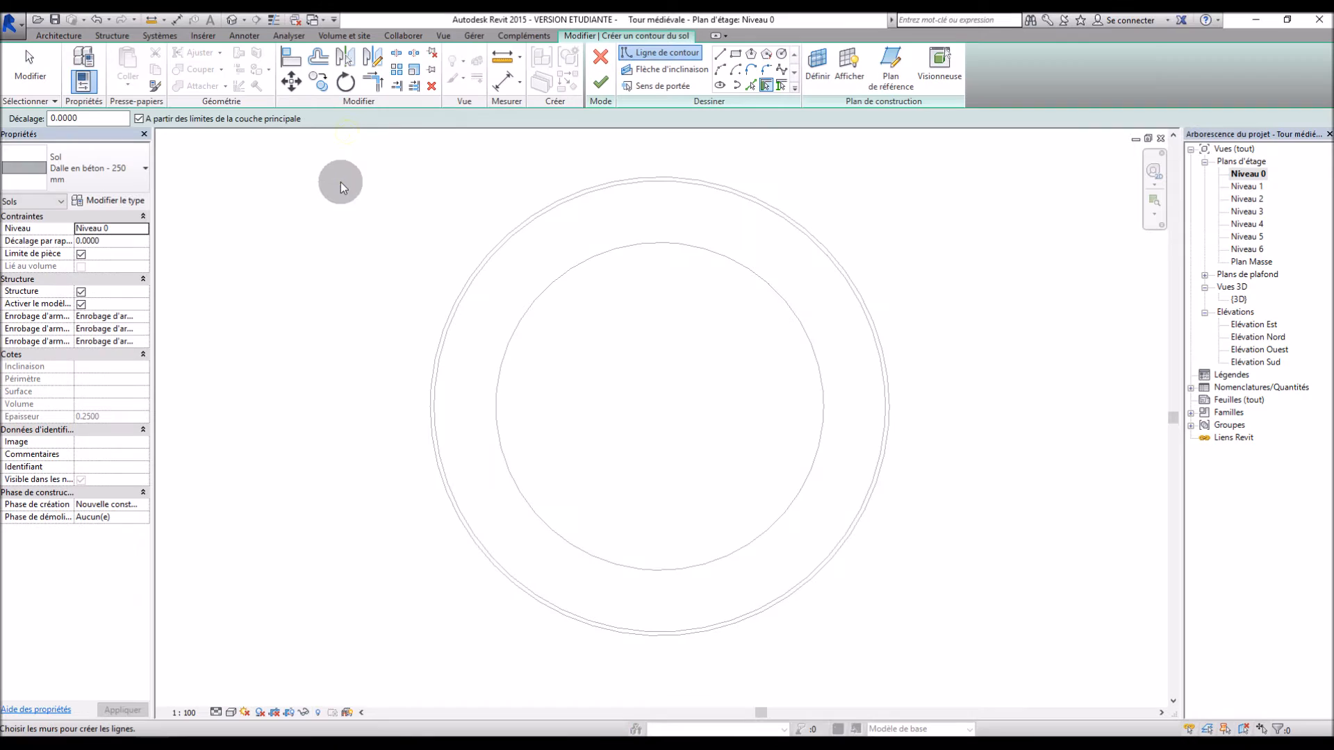
{"action": "left_click", "coordinate": [94, 165]}
{"action": "left_click", "coordinate": [94, 164]}
{"action": "left_click", "coordinate": [101, 200]}
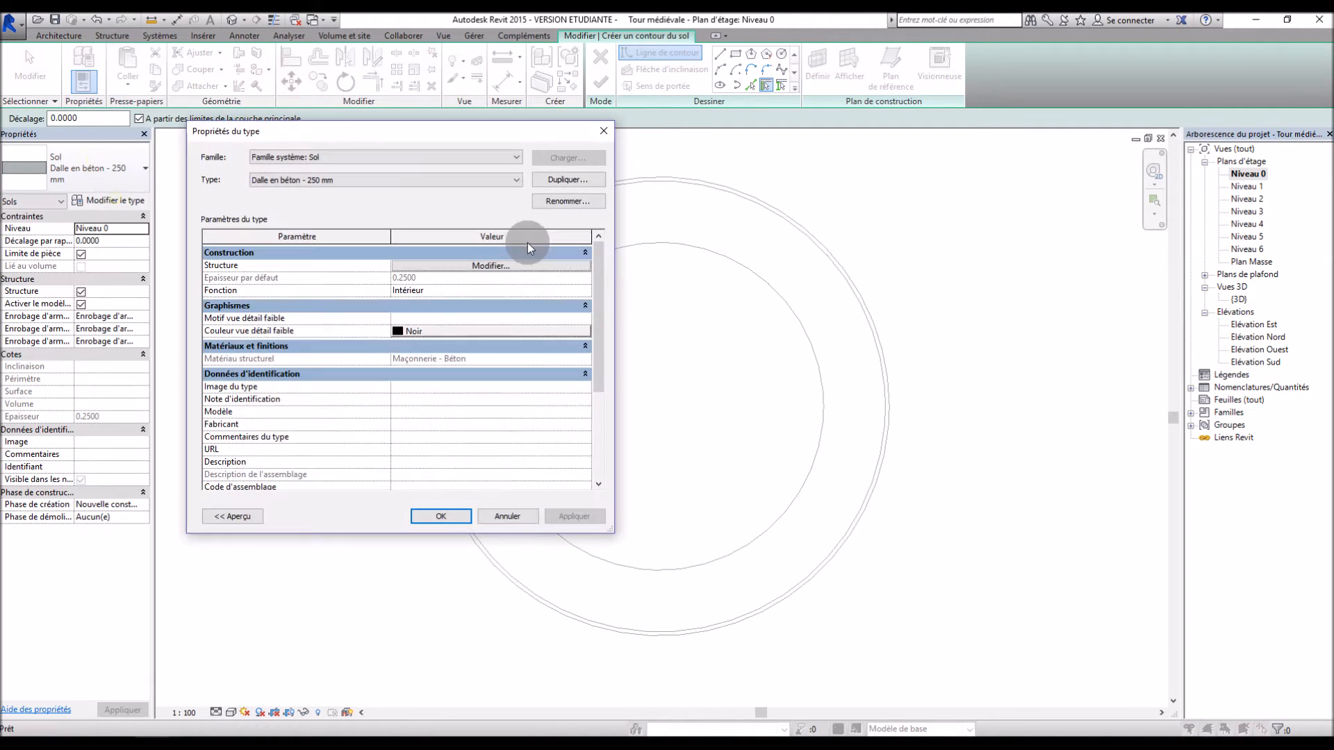
{"action": "left_click", "coordinate": [563, 179]}
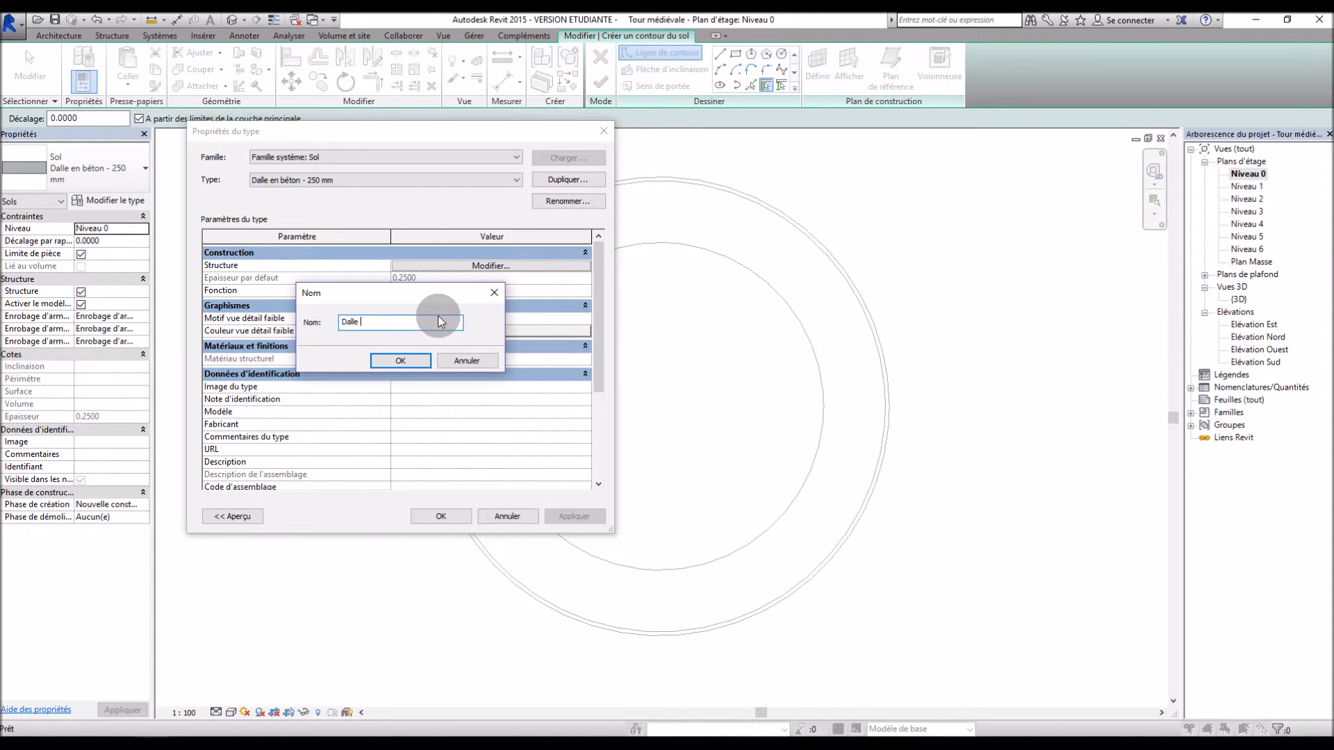
{"action": "left_click", "coordinate": [401, 361]}
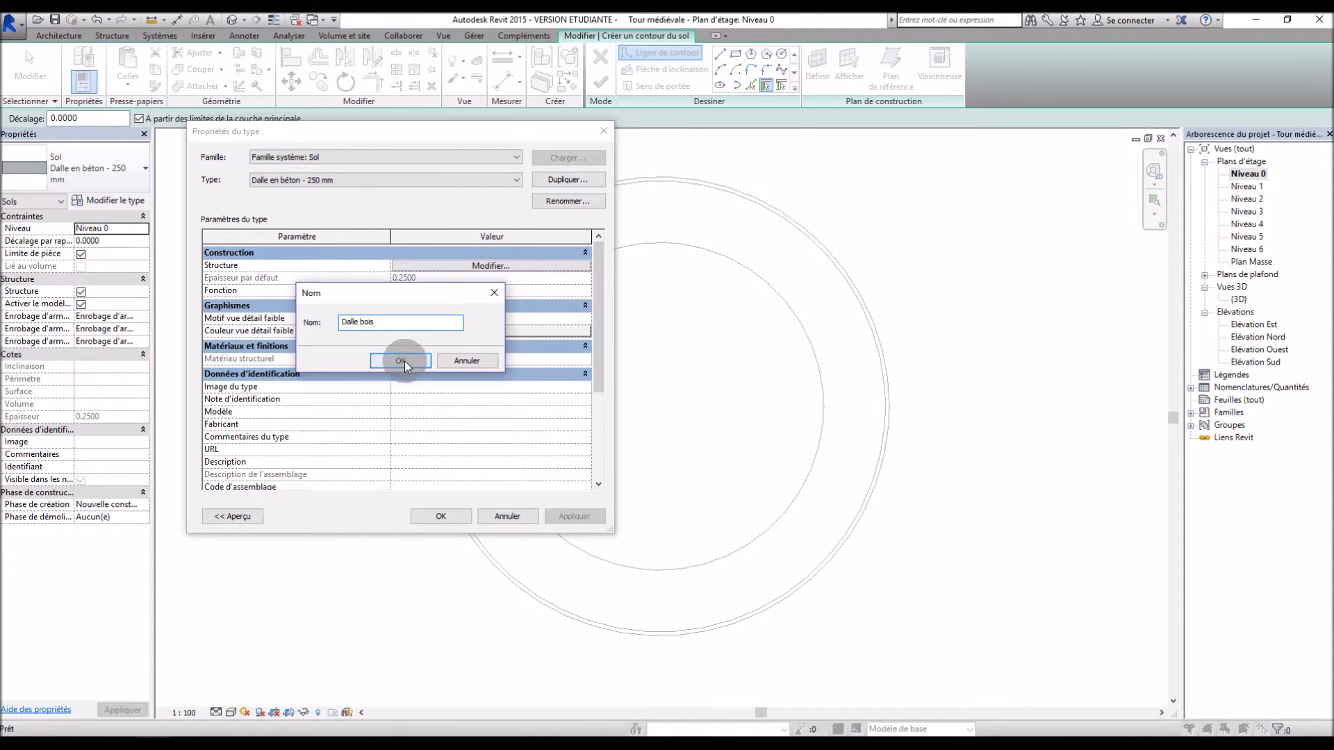
Open the material choice for the Dalle bois structural layer and look through the project materials.
{"action": "left_click", "coordinate": [459, 266]}
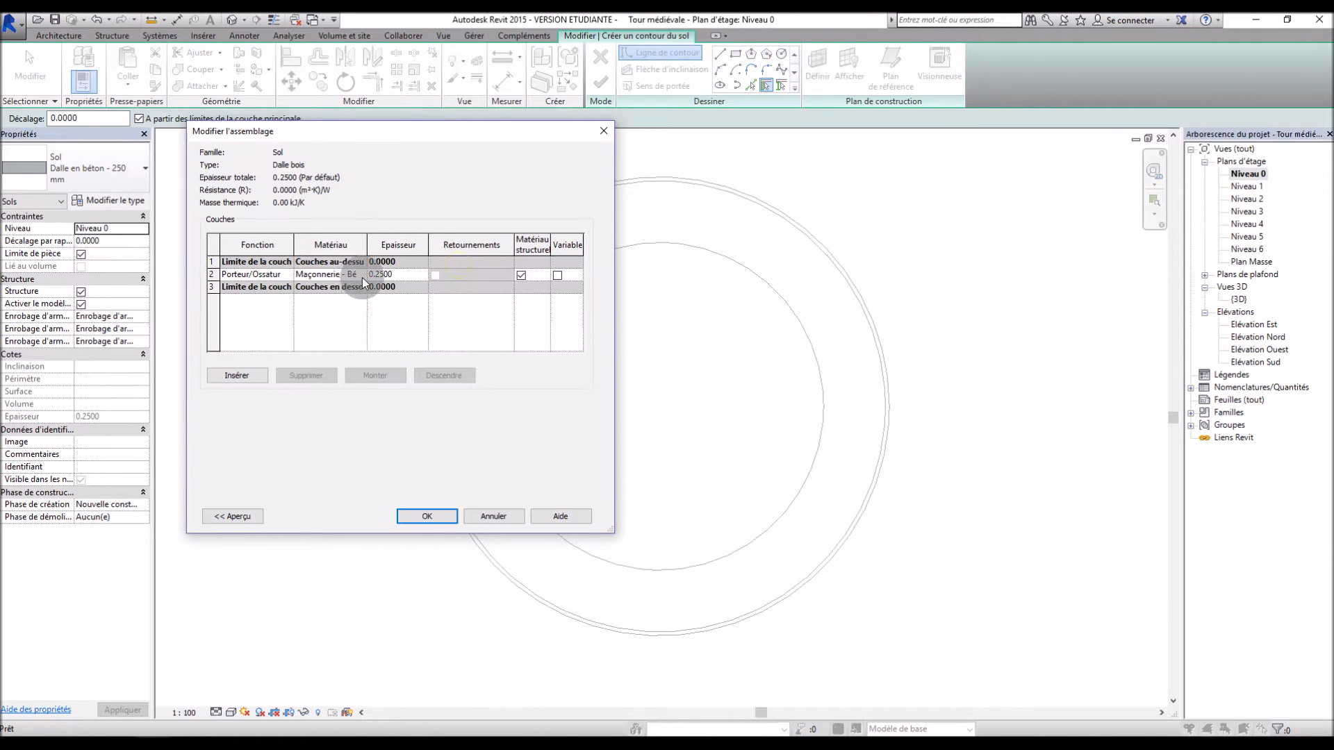
{"action": "left_click", "coordinate": [362, 275]}
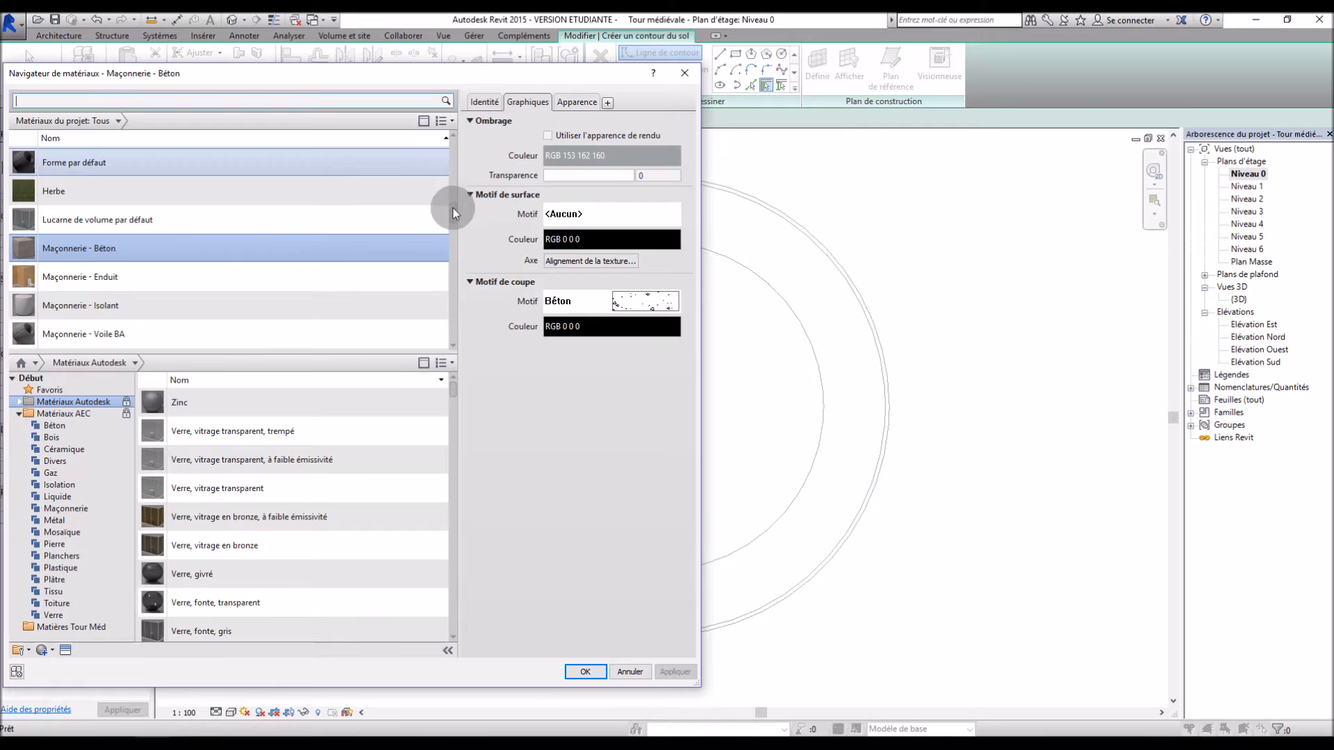
{"action": "left_click_drag", "start_coordinate": [453, 215], "coordinate": [455, 231]}
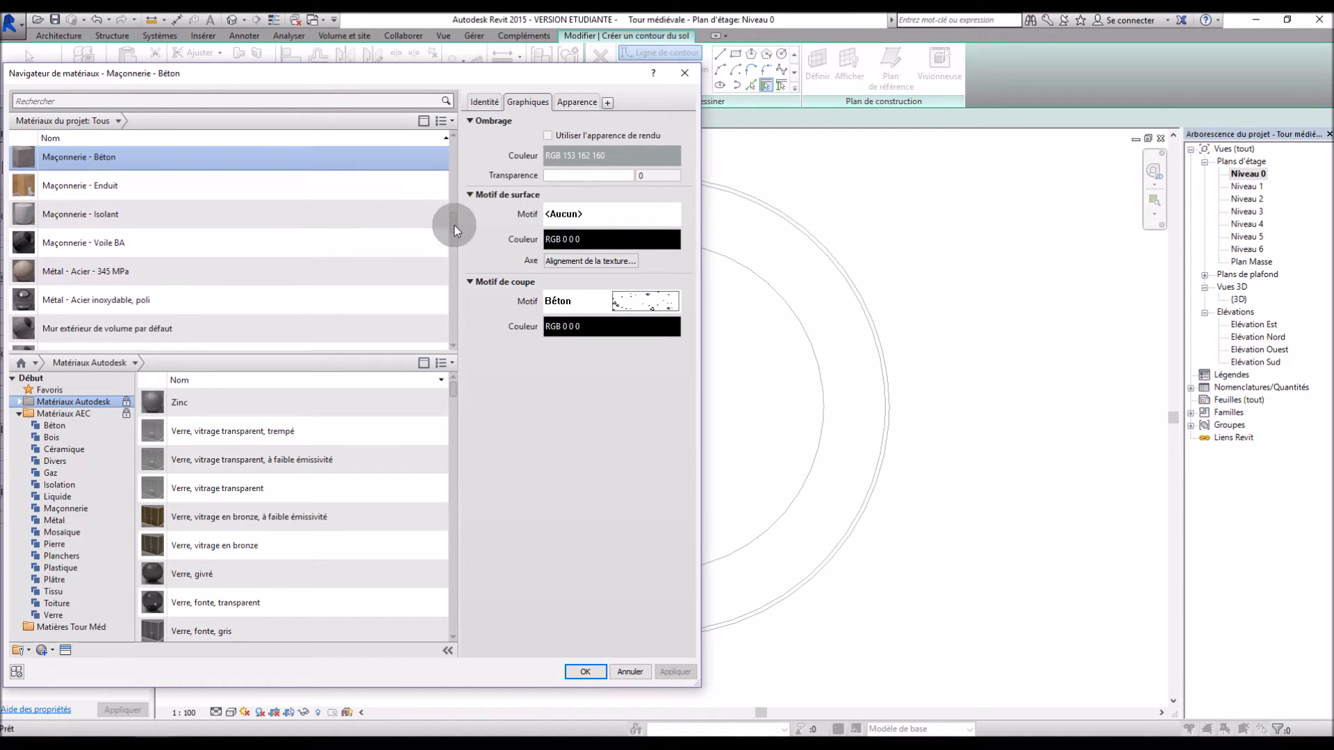
{"action": "left_click", "coordinate": [424, 251]}
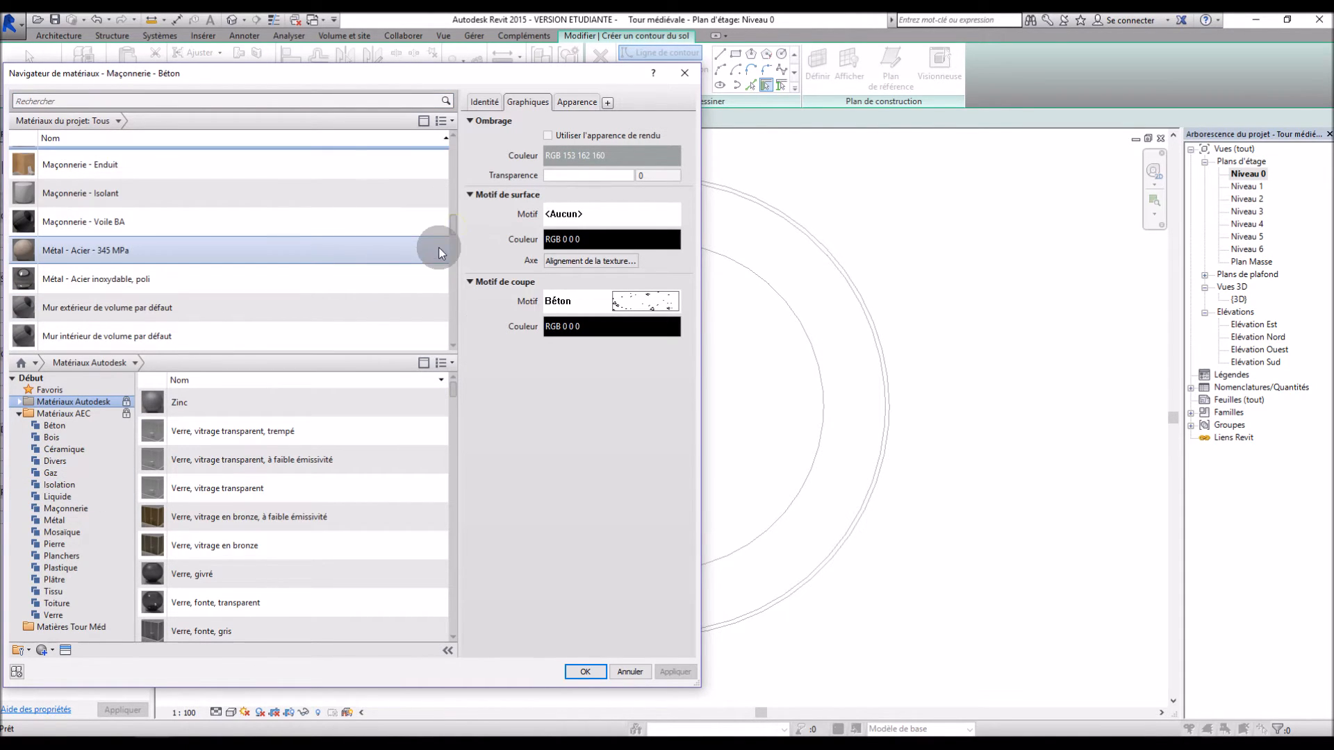
{"action": "left_click_drag", "start_coordinate": [453, 231], "coordinate": [452, 149]}
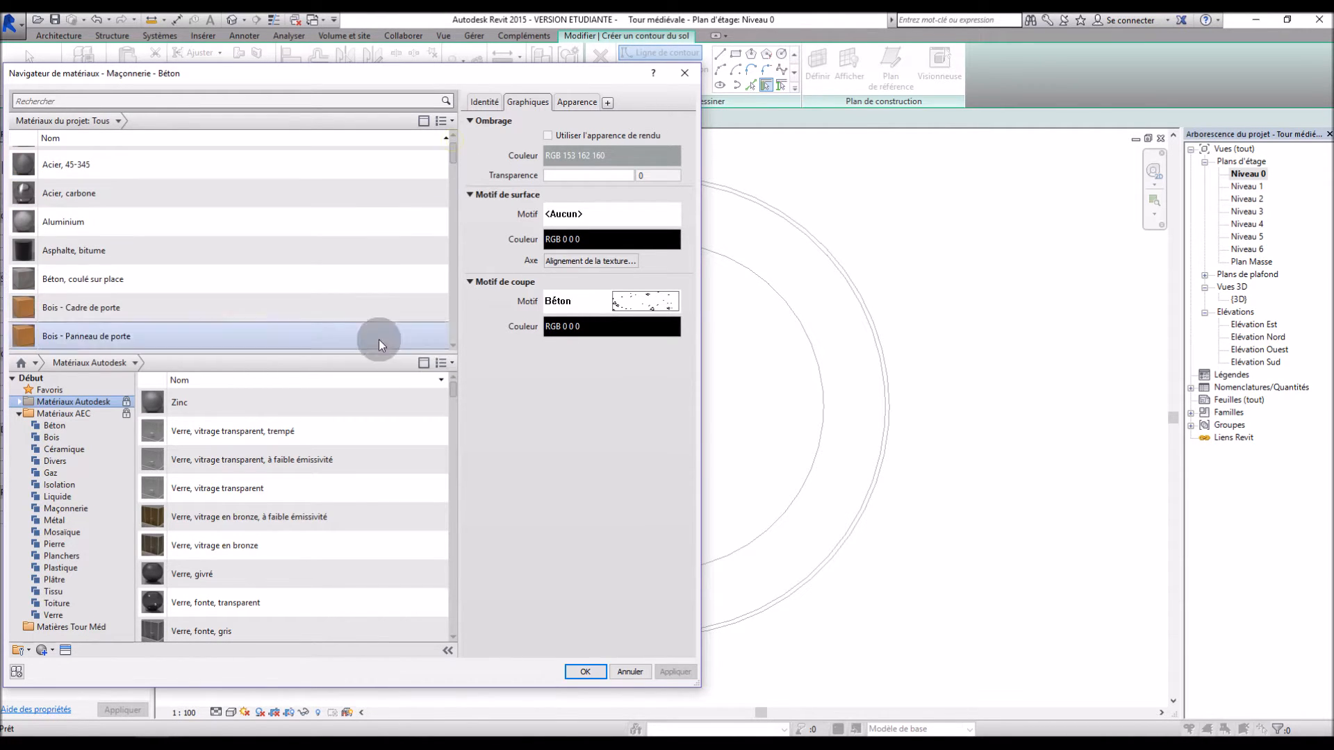
Create a new material named Plancher Bois and add it to the Matières Tour Méd library.
{"action": "left_click", "coordinate": [19, 413]}
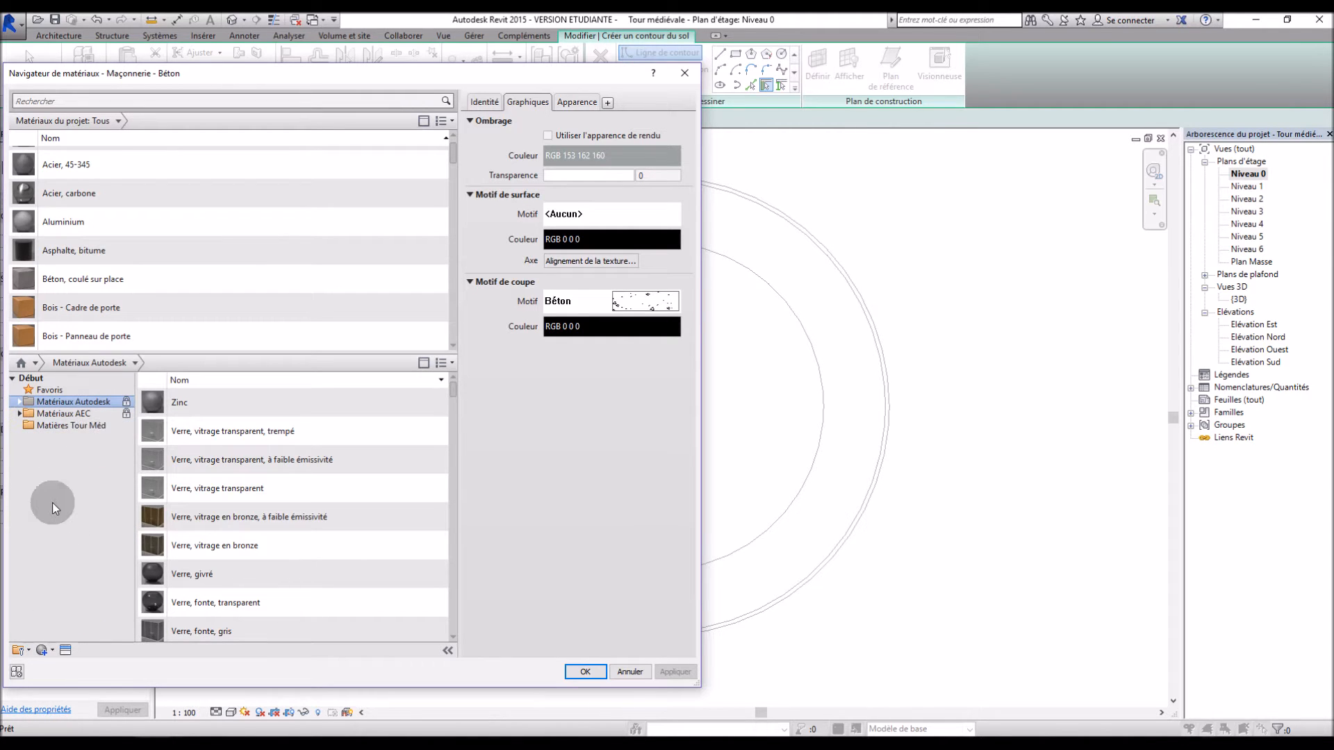
{"action": "left_click", "coordinate": [73, 426]}
{"action": "left_click", "coordinate": [39, 653]}
{"action": "left_click", "coordinate": [55, 661]}
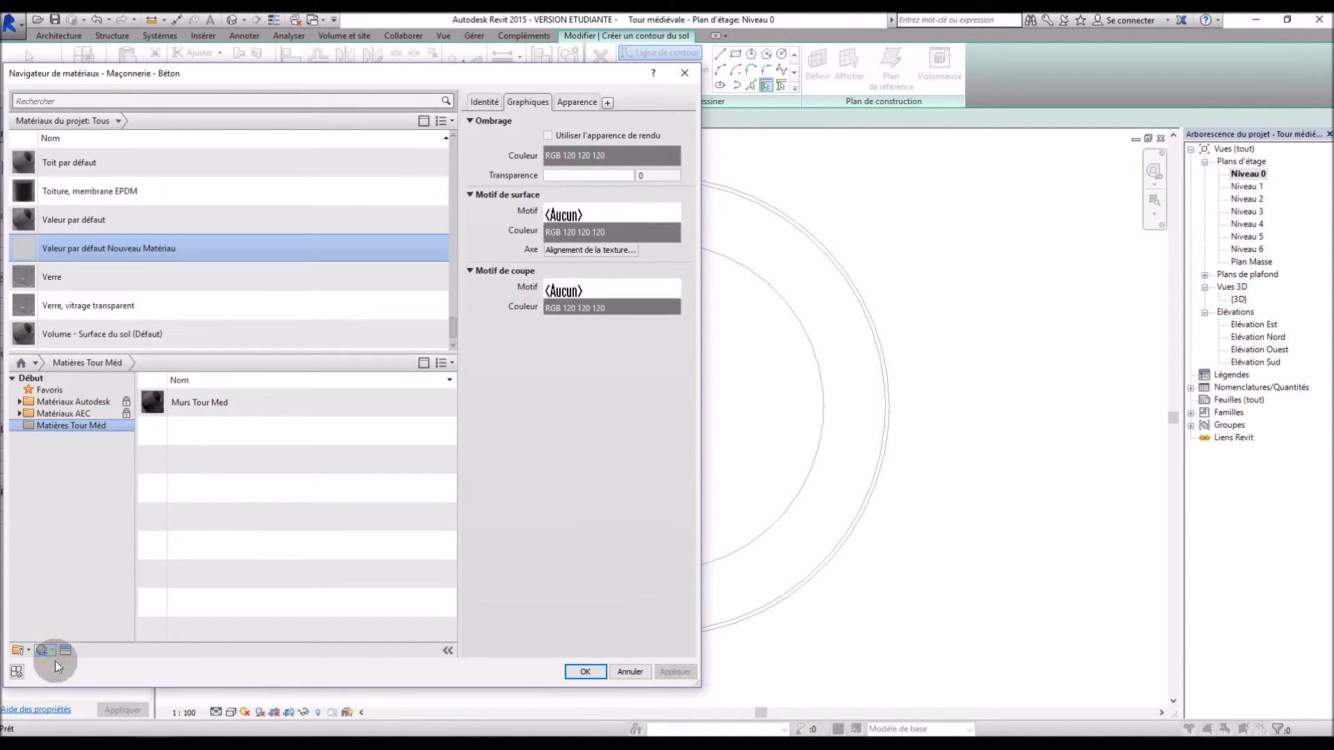
{"action": "right_click", "coordinate": [99, 253]}
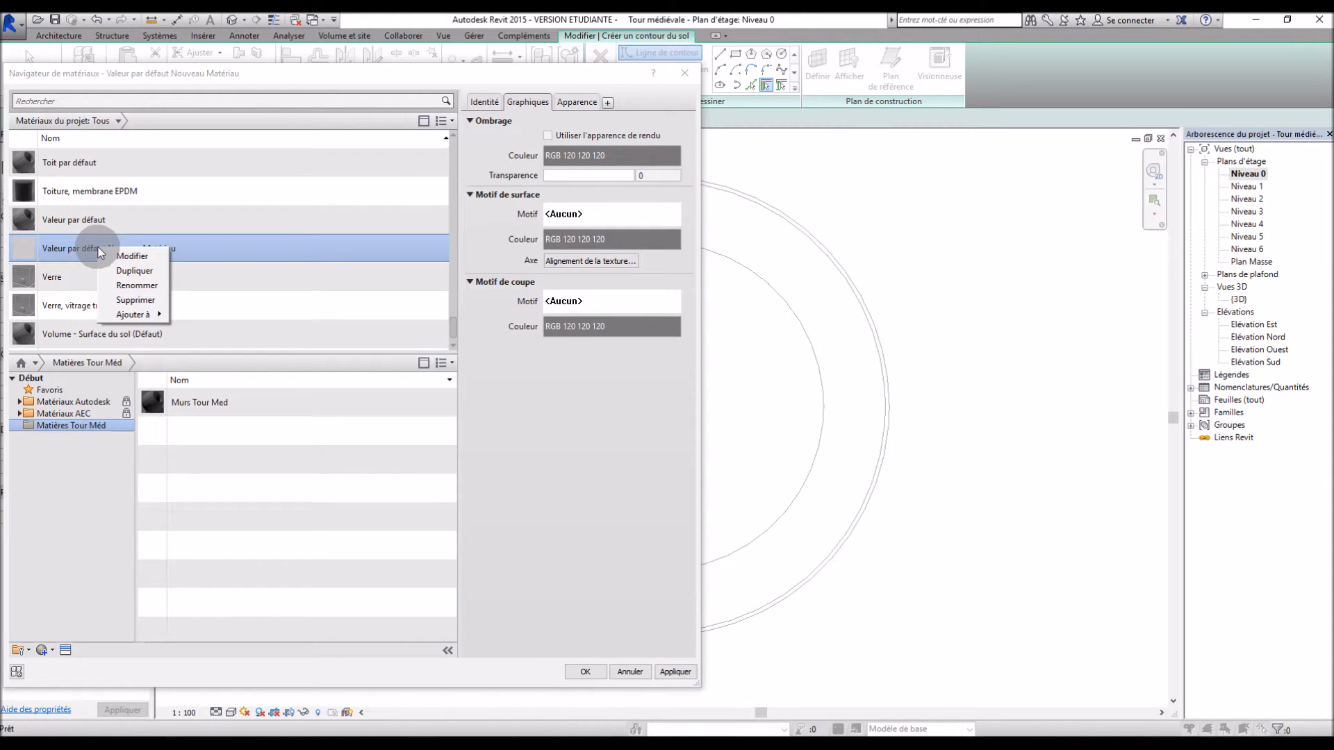
{"action": "left_click", "coordinate": [136, 285]}
{"action": "type", "text": "Plancher-Bois"}
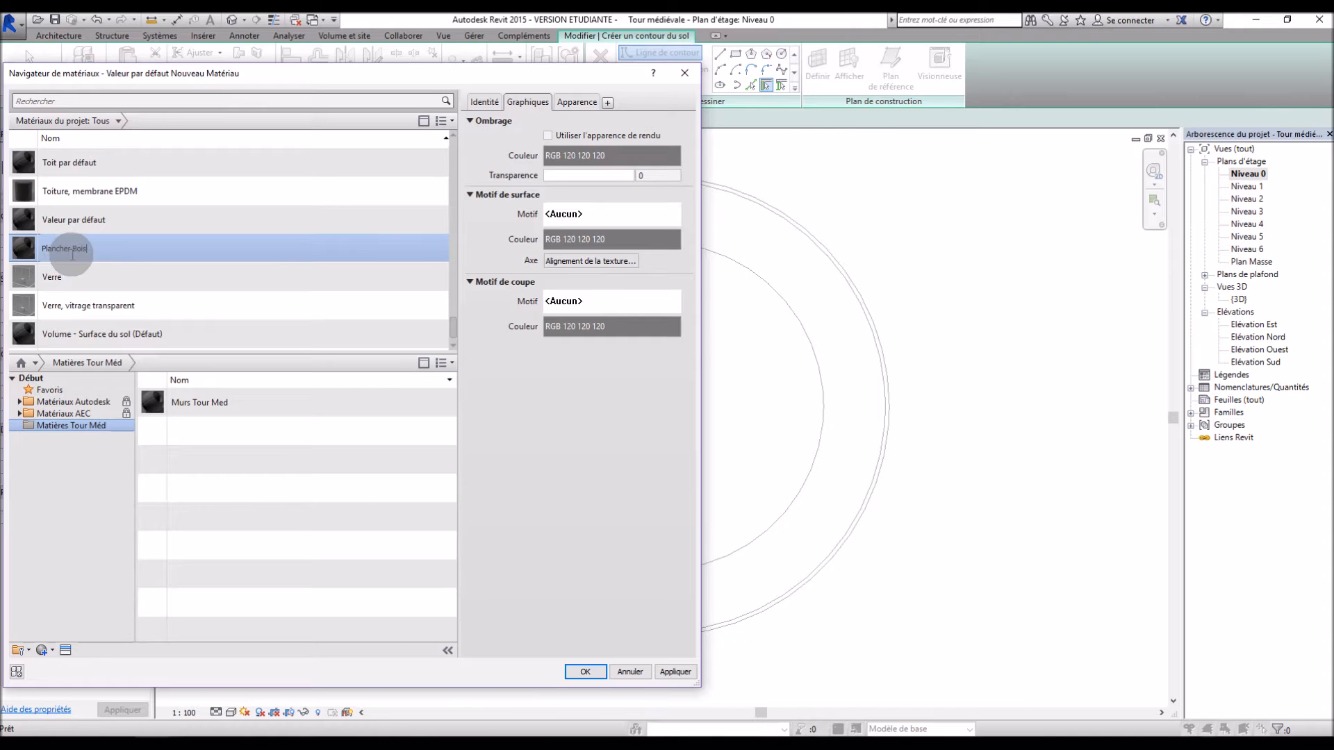
{"action": "key", "text": "Return"}
{"action": "left_click_drag", "start_coordinate": [73, 164], "coordinate": [53, 424]}
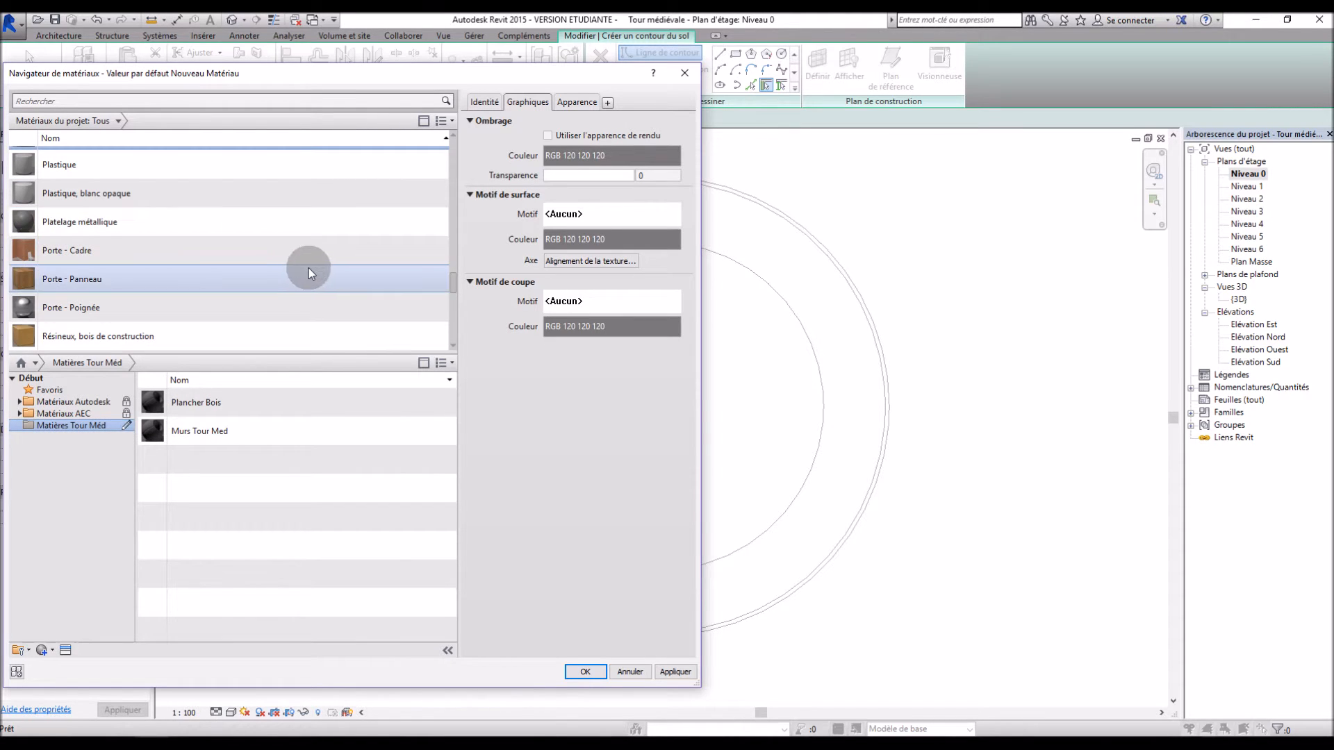
Give the Plancher Bois project material's appearance the wood image 94860-6732899.jpg and open that texture for editing.
{"action": "left_click", "coordinate": [219, 409]}
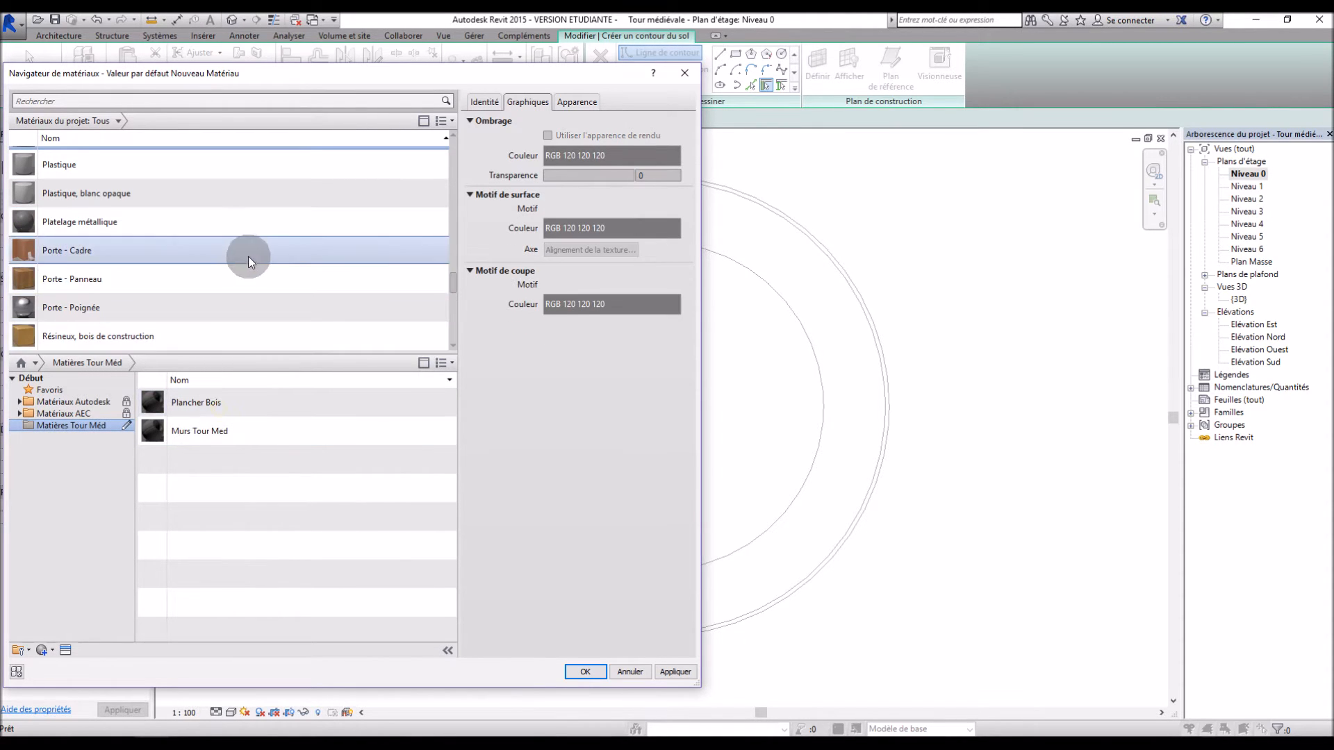
{"action": "scroll", "coordinate": [249, 256], "scroll_direction": "down", "scroll_amount": 5}
{"action": "left_click_drag", "start_coordinate": [453, 335], "coordinate": [461, 277]}
{"action": "left_click", "coordinate": [248, 235]}
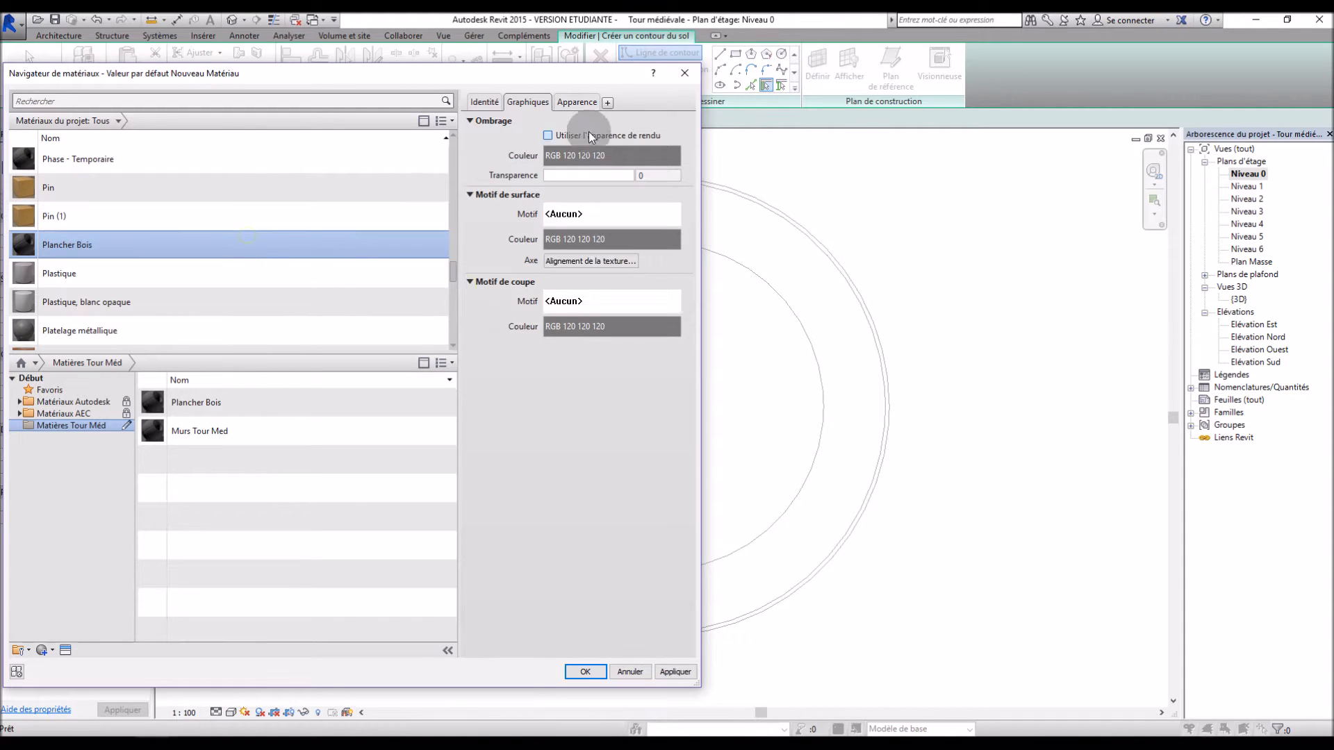
{"action": "left_click", "coordinate": [576, 102]}
{"action": "left_click", "coordinate": [689, 273]}
{"action": "left_click", "coordinate": [664, 288]}
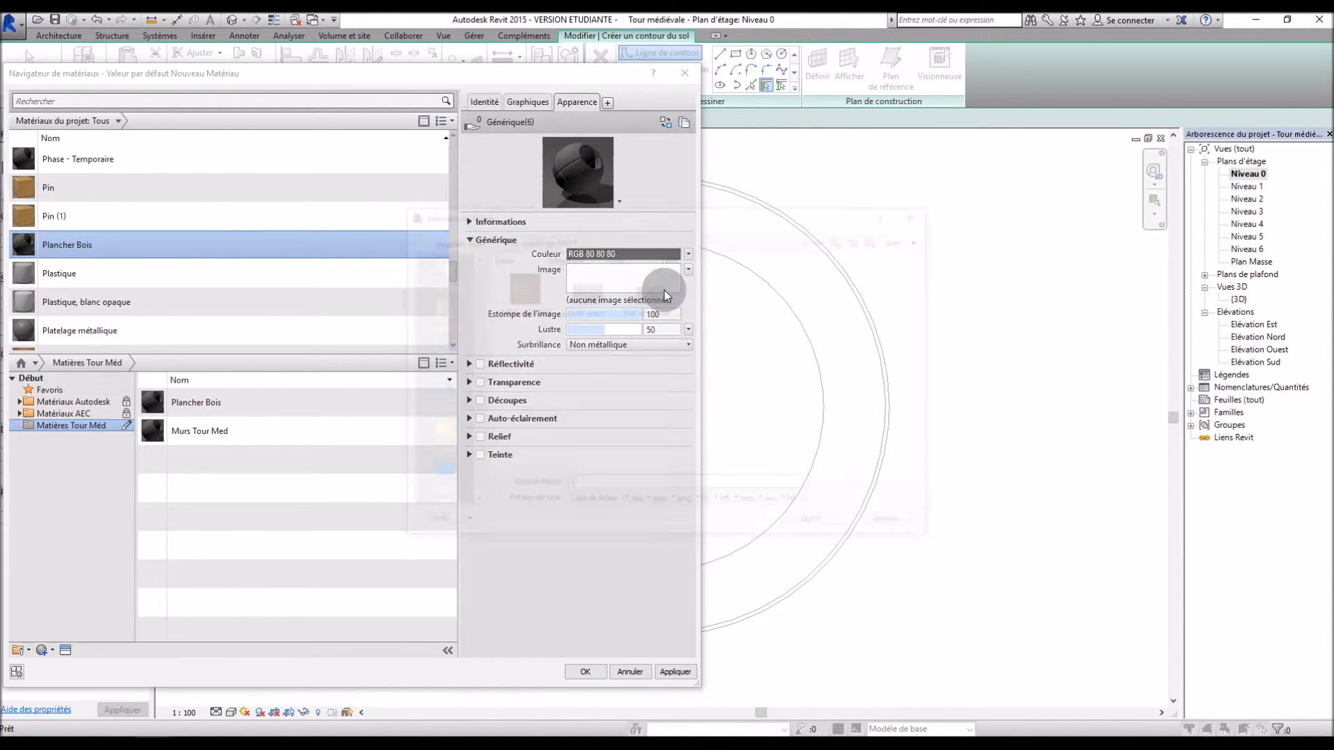
{"action": "double_click", "coordinate": [540, 299]}
{"action": "left_click", "coordinate": [632, 278]}
Set the wood texture's sample size to 2 cm with linked proportions and confirm Plancher Bois as the Dalle bois layer material.
{"action": "left_click", "coordinate": [147, 492]}
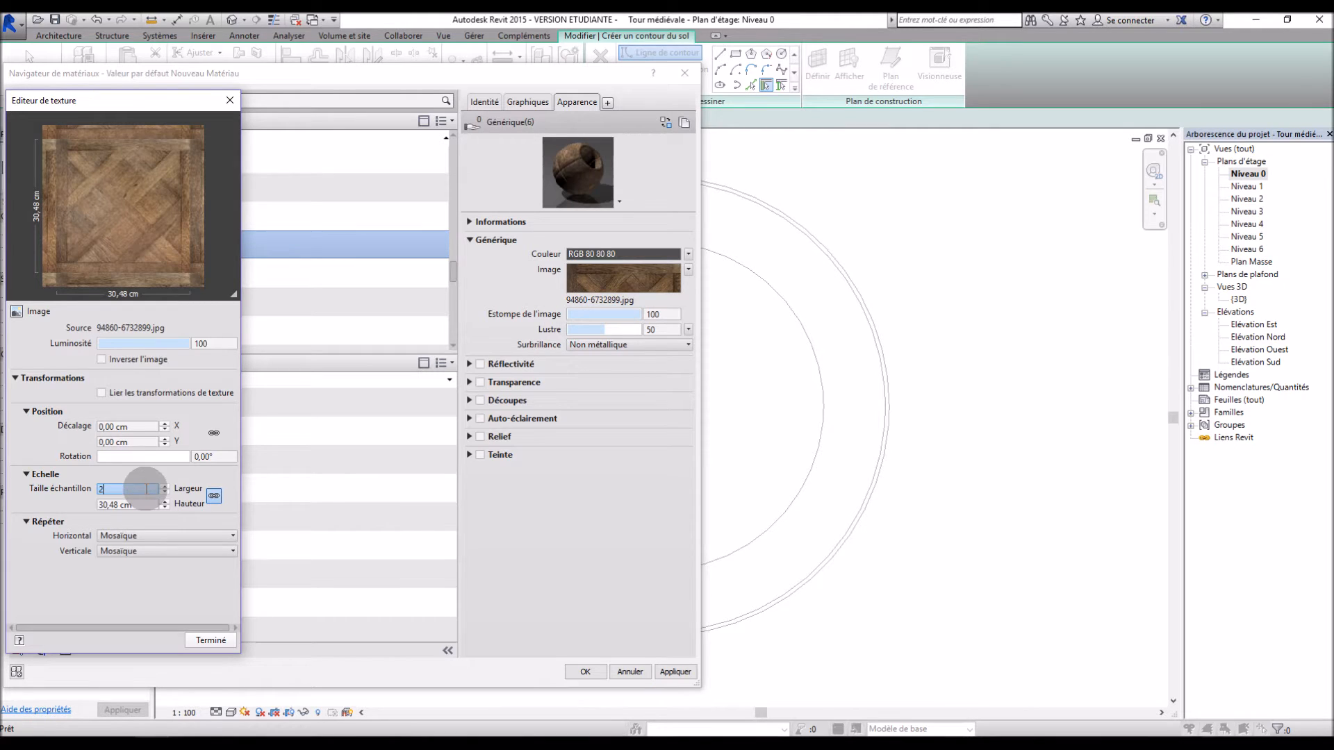
{"action": "type", "text": "2"}
{"action": "key", "text": "Tab"}
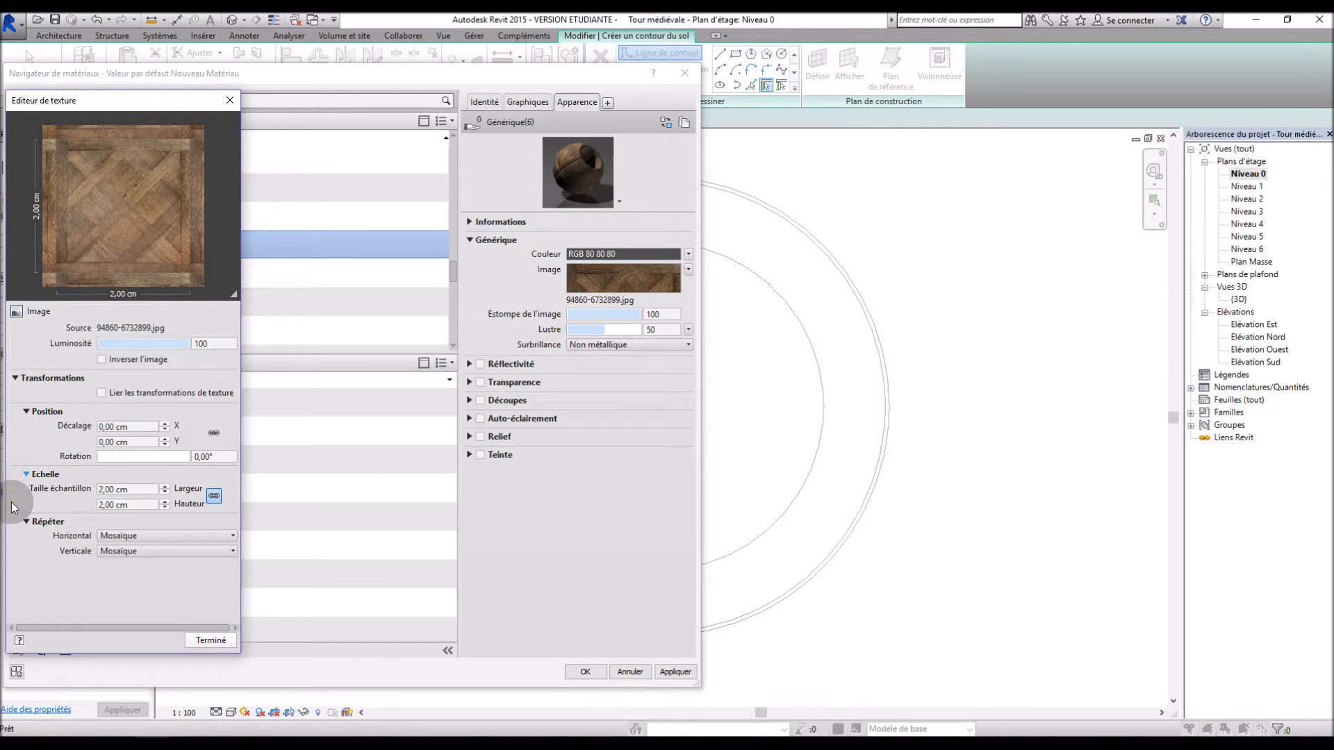
{"action": "left_click", "coordinate": [219, 640]}
{"action": "left_click", "coordinate": [673, 672]}
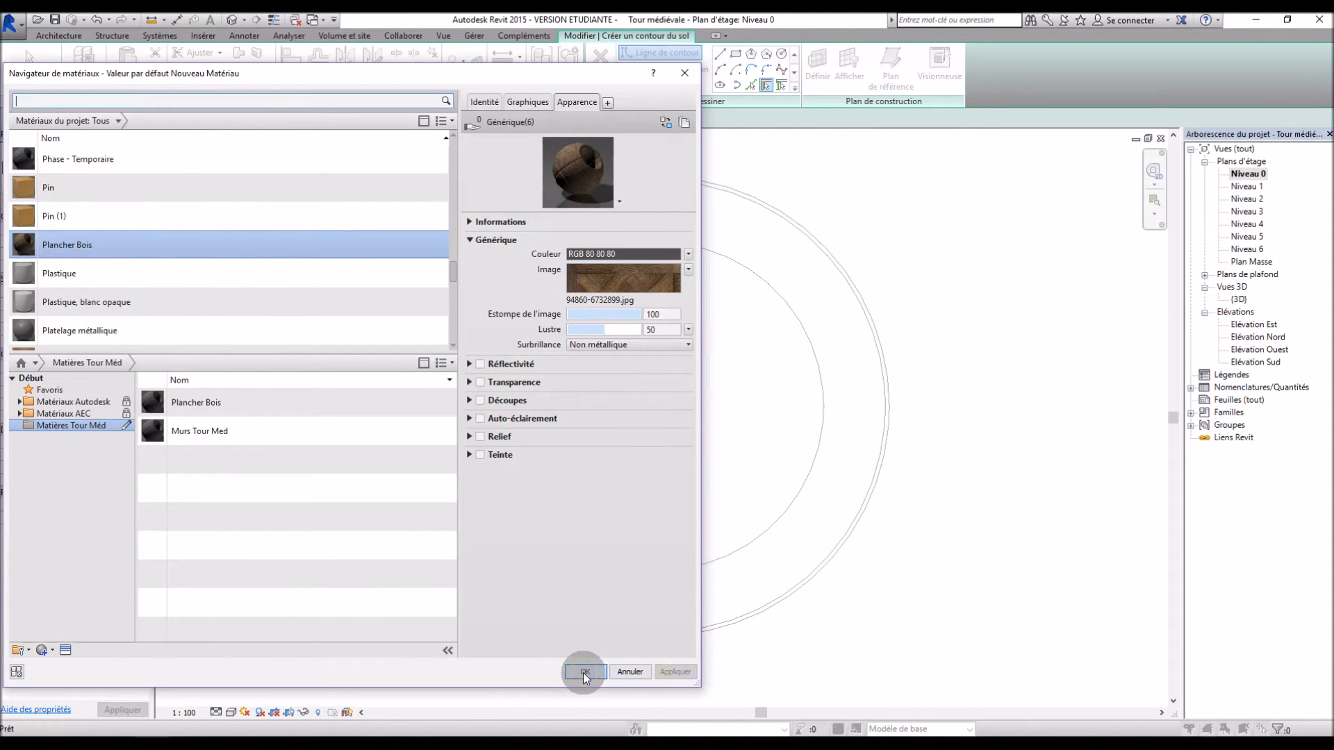
{"action": "left_click", "coordinate": [586, 672]}
{"action": "left_click", "coordinate": [435, 515]}
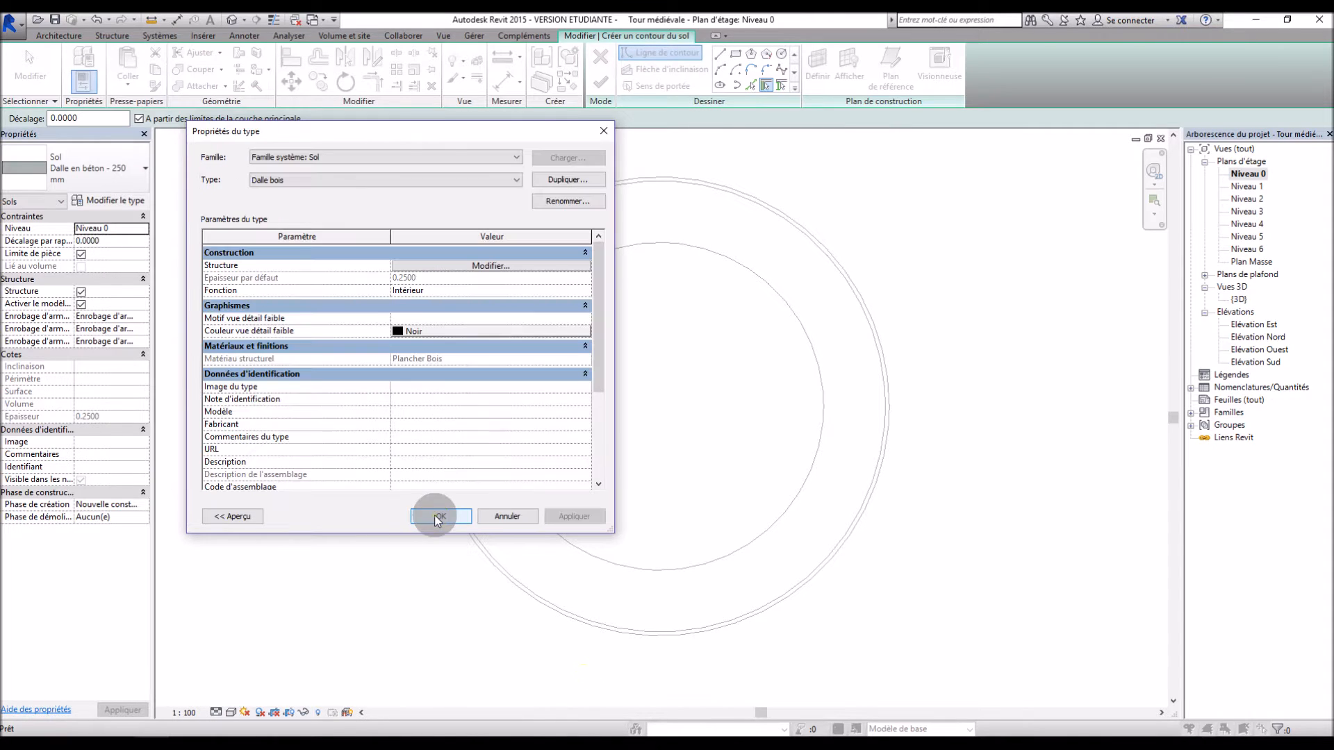
{"action": "left_click", "coordinate": [432, 516]}
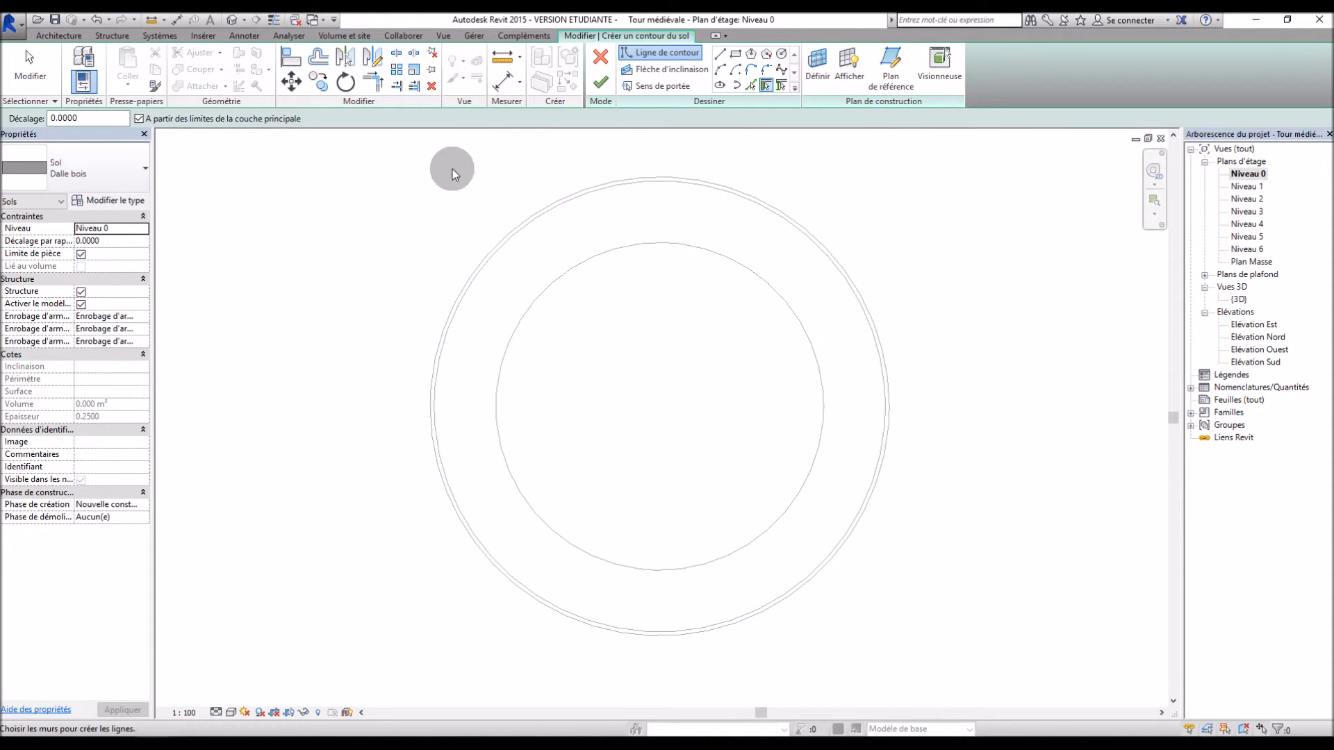
Trace both halves of the tower's inner circle as the Dalle bois floor boundary on Niveau 0 and try to finish the sketch.
{"action": "left_click", "coordinate": [747, 88]}
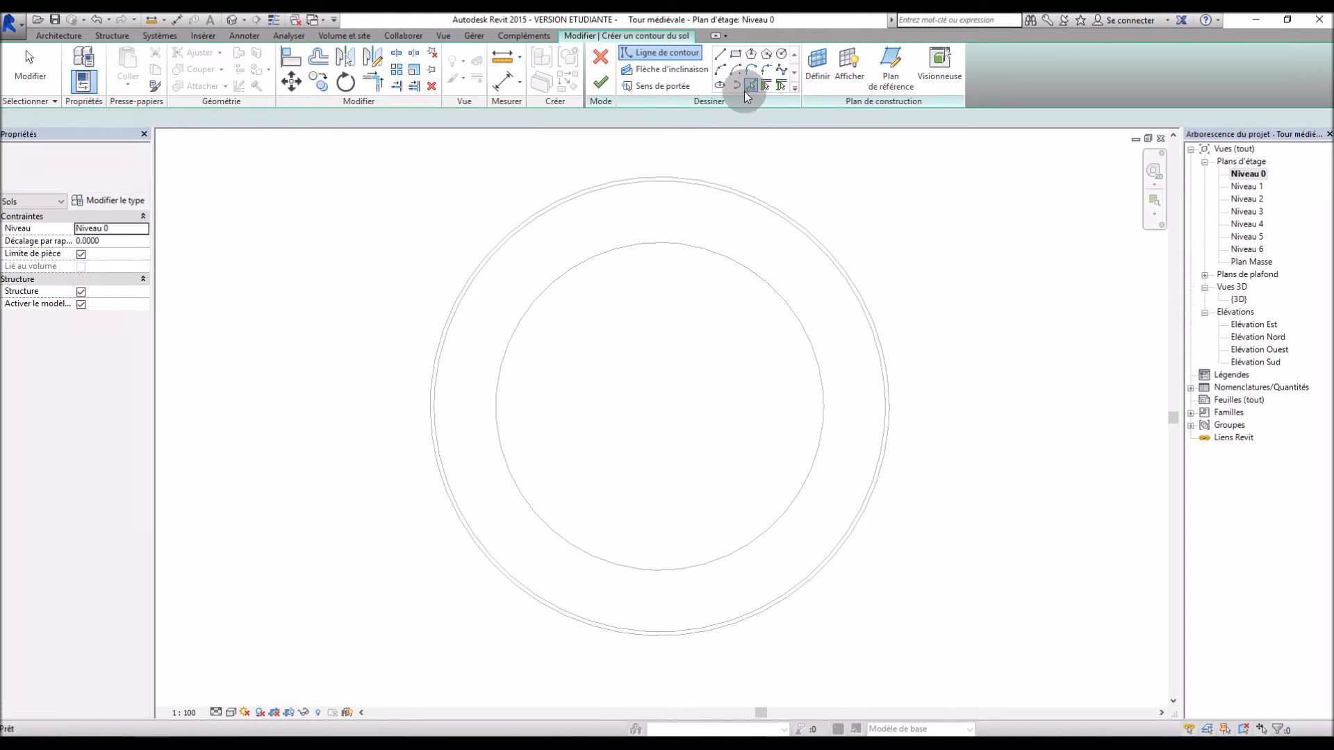
{"action": "left_click", "coordinate": [637, 259]}
{"action": "left_click", "coordinate": [524, 499]}
{"action": "left_click", "coordinate": [600, 82]}
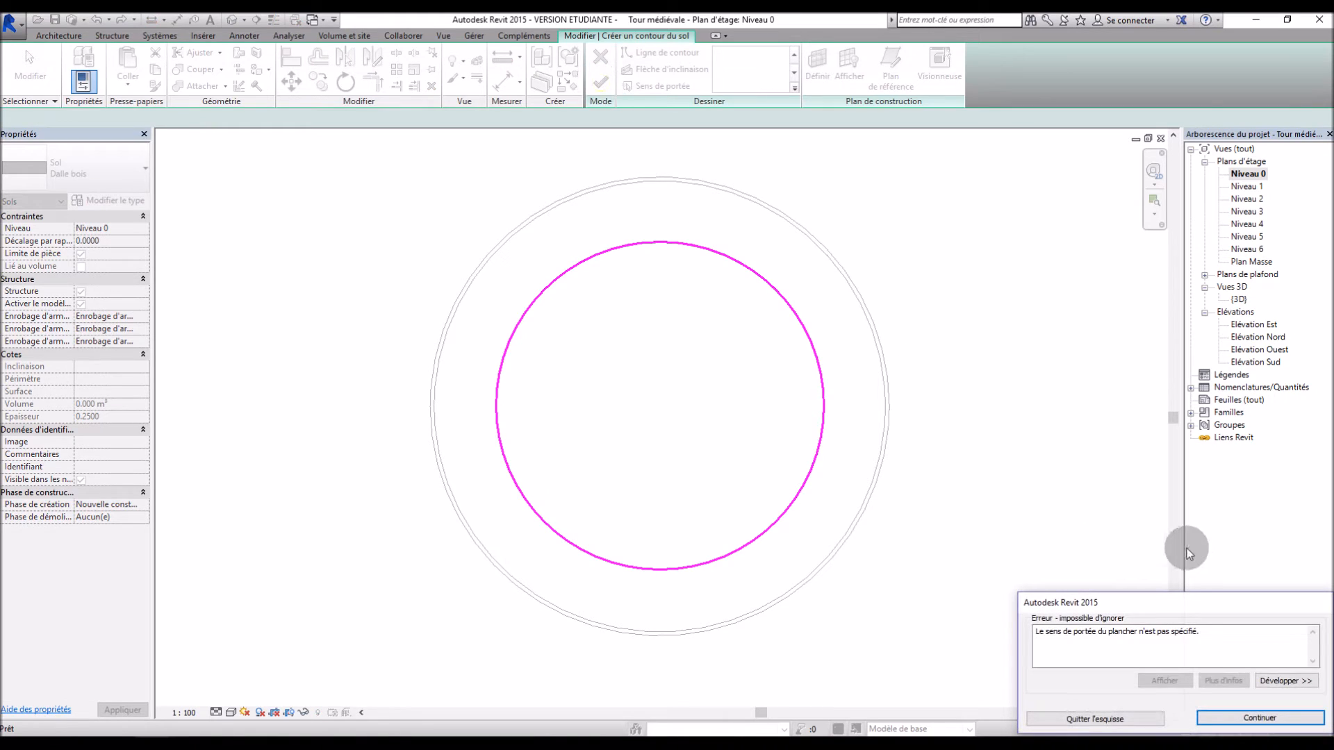
{"action": "left_click", "coordinate": [1261, 719]}
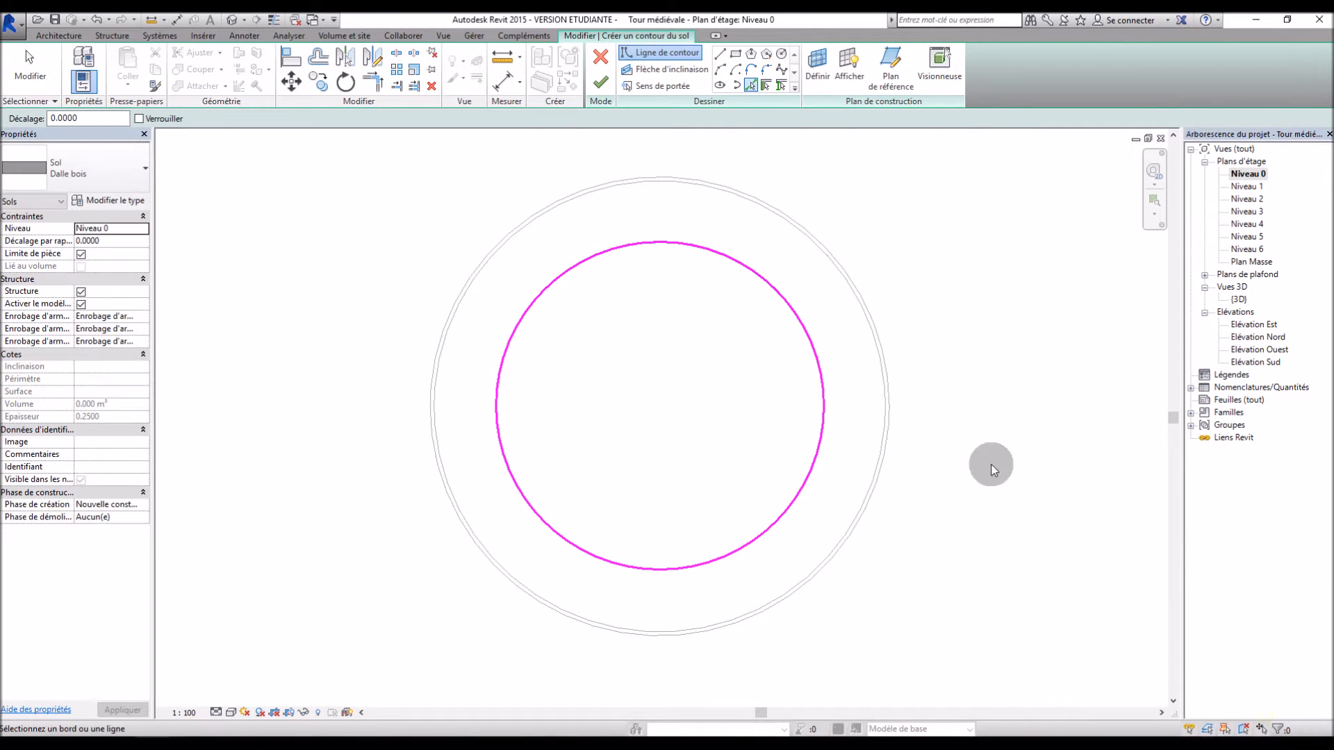
Draw the floor's span direction as a vertical line about 10 m long across the circle's diameter and finish the floor sketch.
{"action": "left_click", "coordinate": [657, 87]}
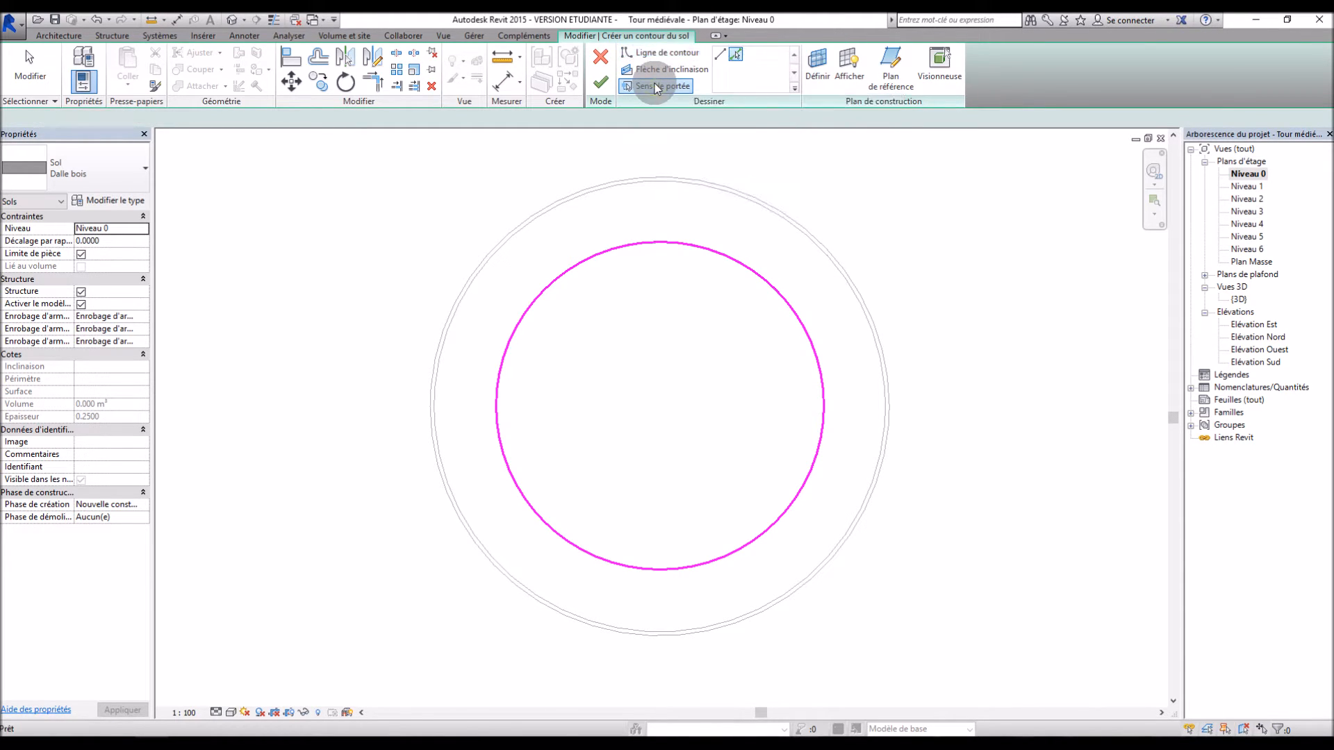
{"action": "left_click", "coordinate": [720, 57]}
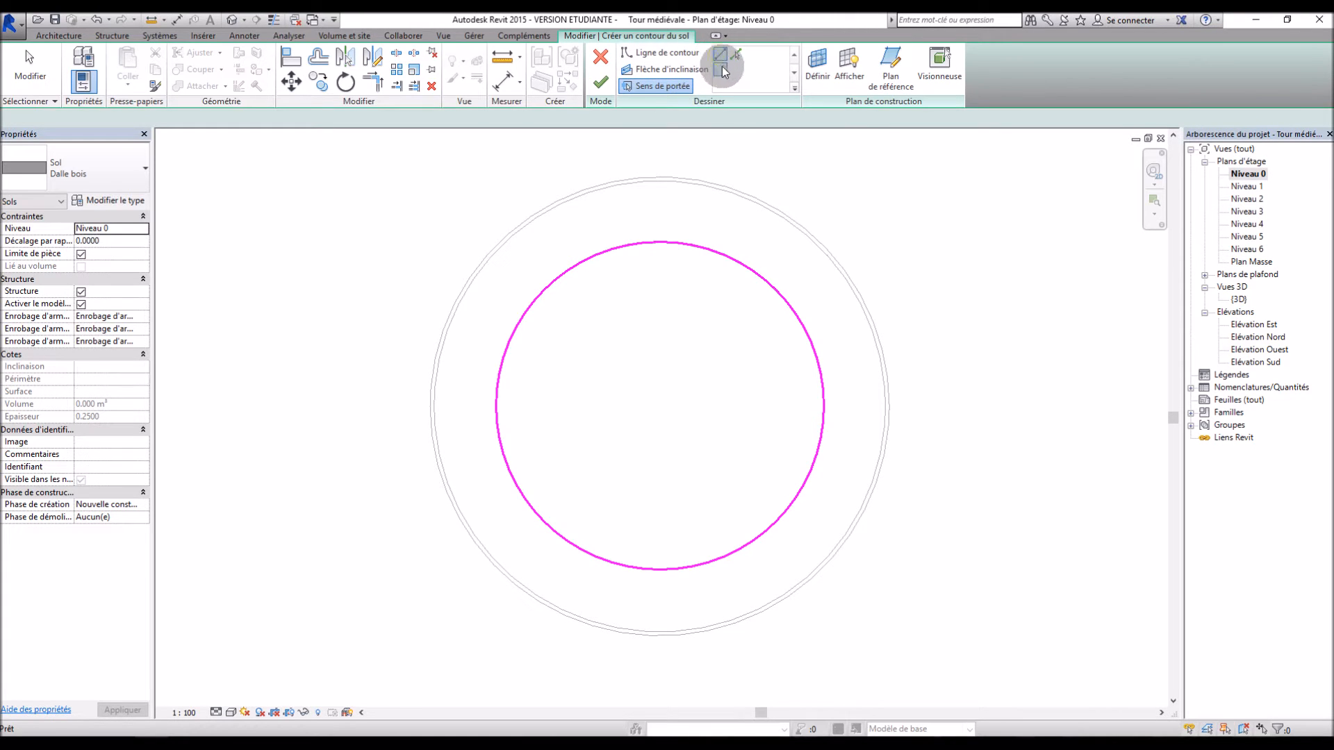
{"action": "left_click", "coordinate": [659, 242]}
{"action": "left_click", "coordinate": [658, 567]}
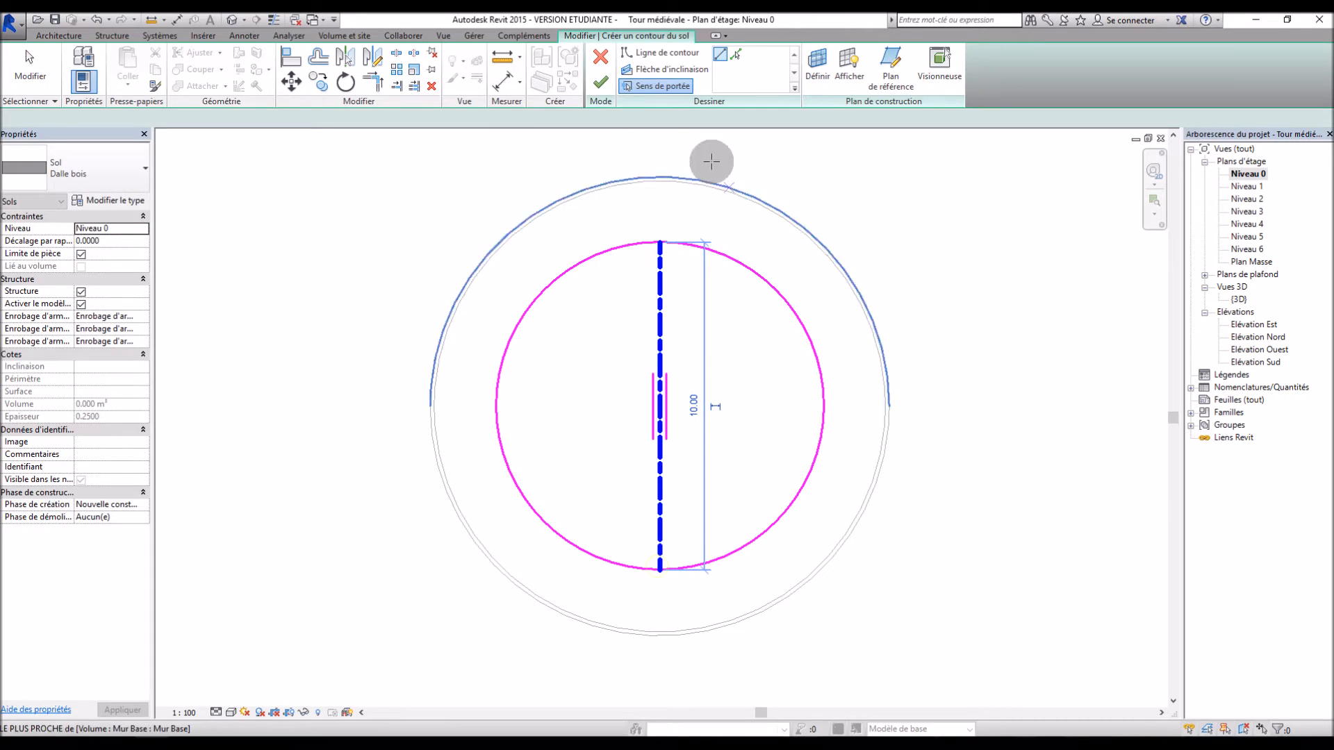
{"action": "left_click", "coordinate": [600, 82]}
In the 3D view, select the wooden floor and open the image texture of its Plancher Bois layer material for editing.
{"action": "double_click", "coordinate": [1234, 300]}
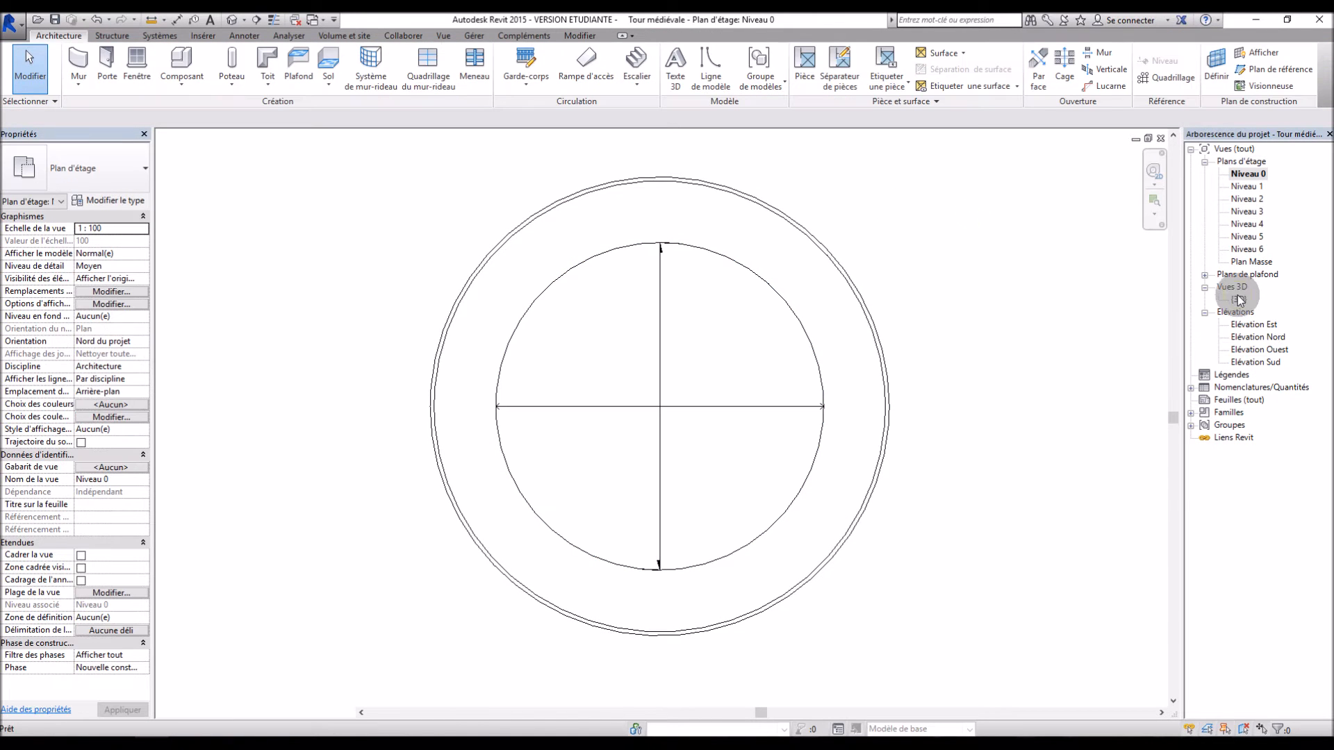
{"action": "middle_click_drag", "start_coordinate": [912, 312], "coordinate": [893, 524], "text": "shift"}
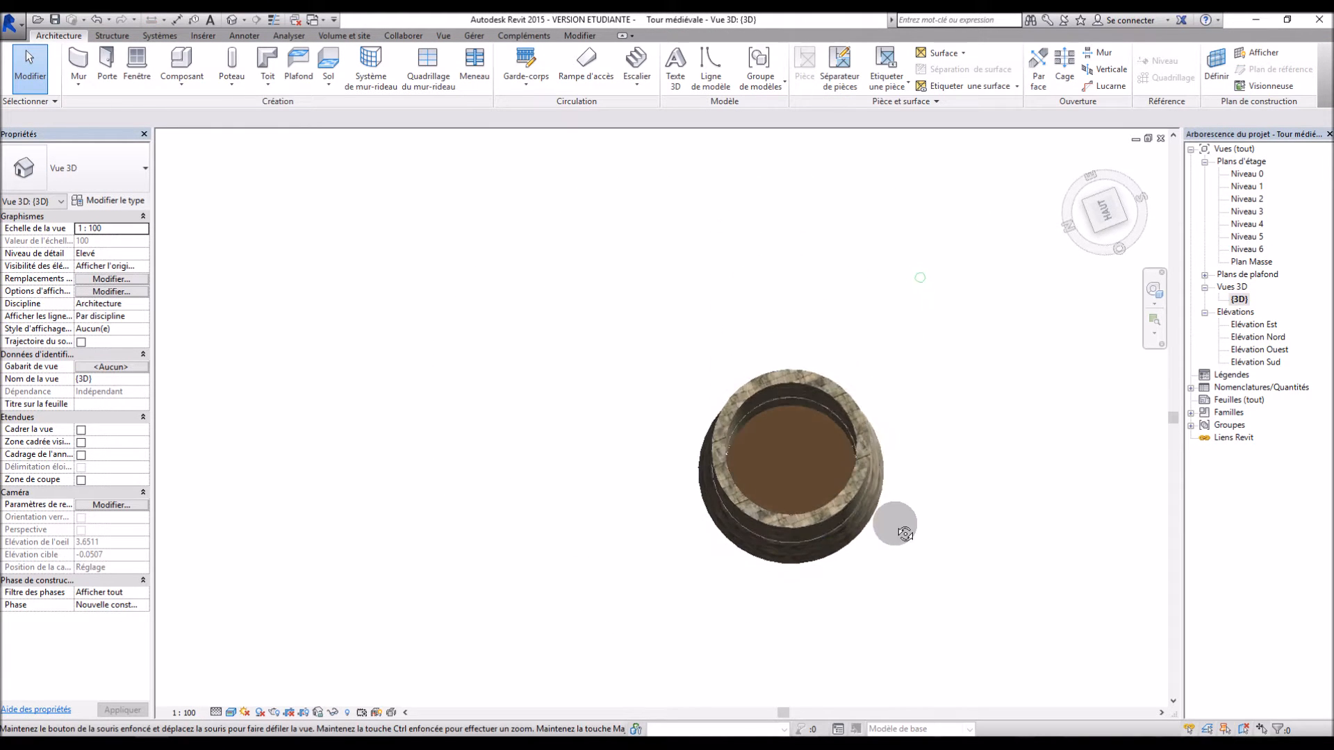
{"action": "scroll", "coordinate": [799, 470], "scroll_direction": "up", "scroll_amount": 10}
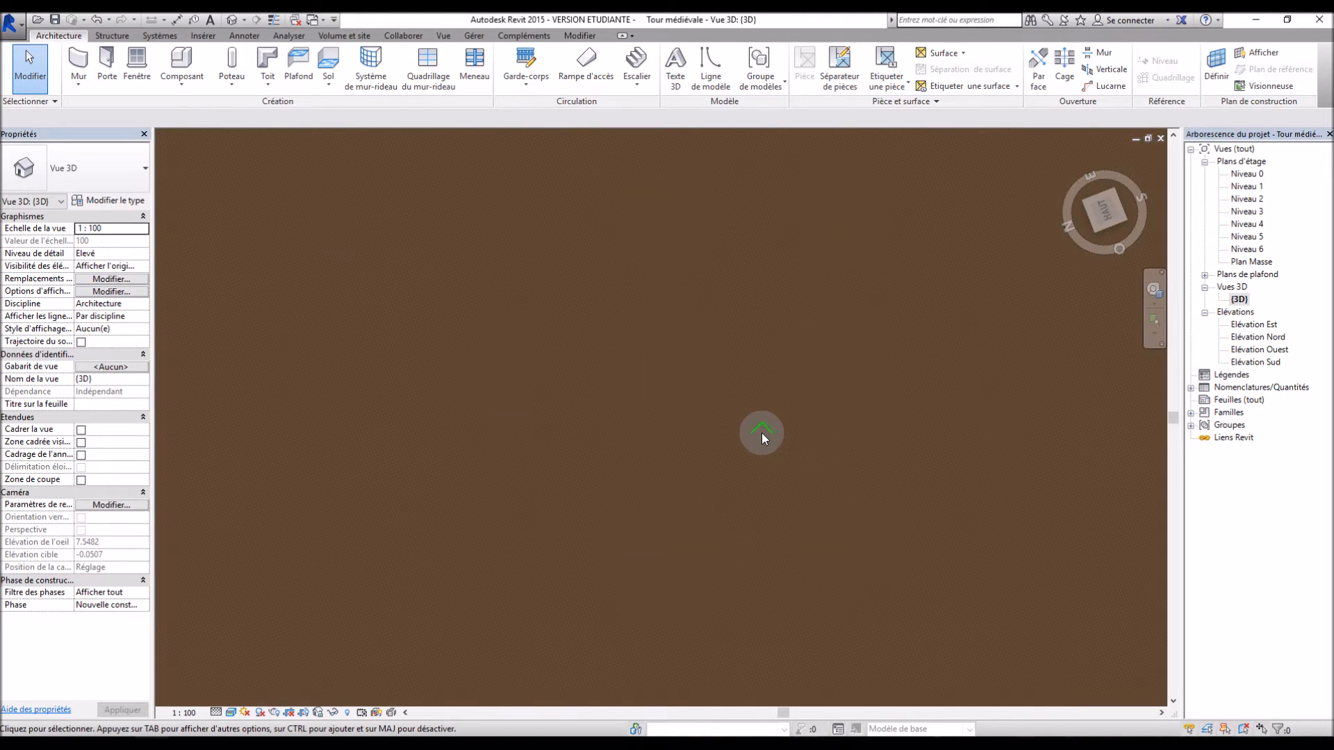
{"action": "scroll", "coordinate": [761, 432], "scroll_direction": "down", "scroll_amount": 3}
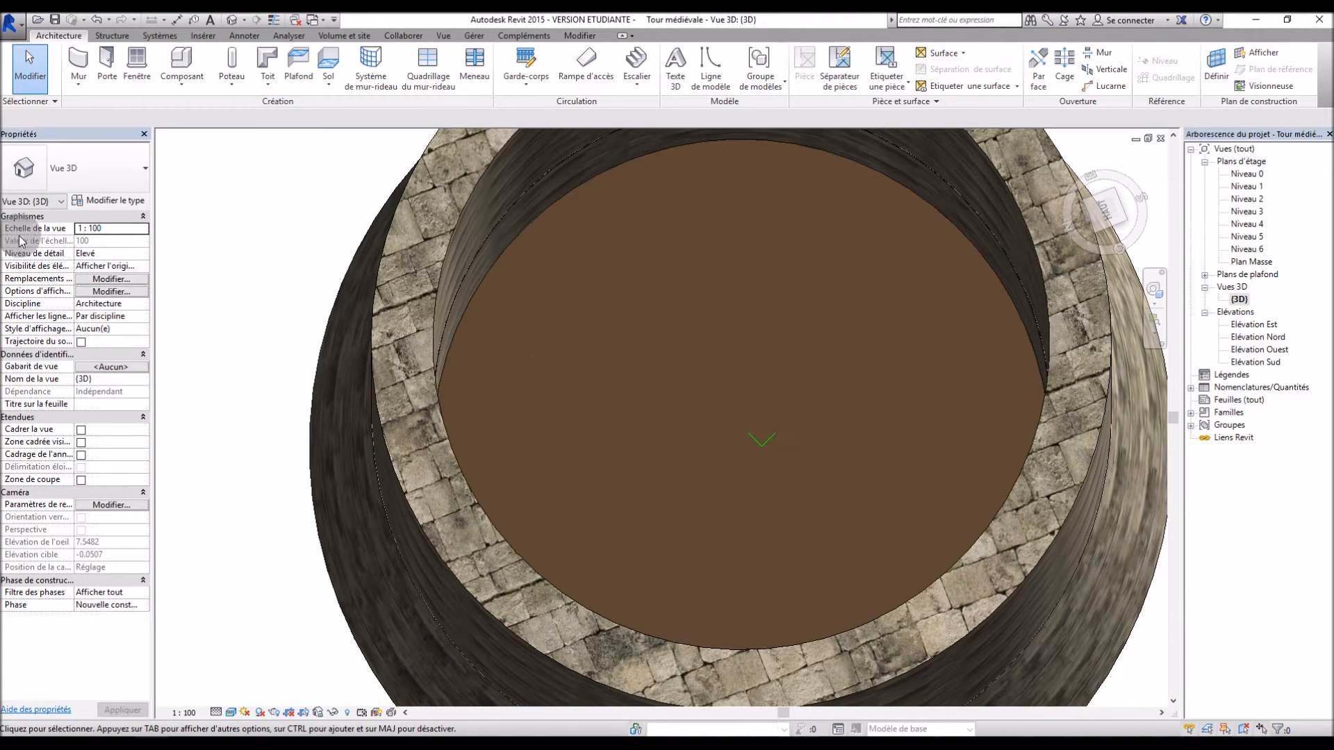
{"action": "left_click", "coordinate": [558, 203]}
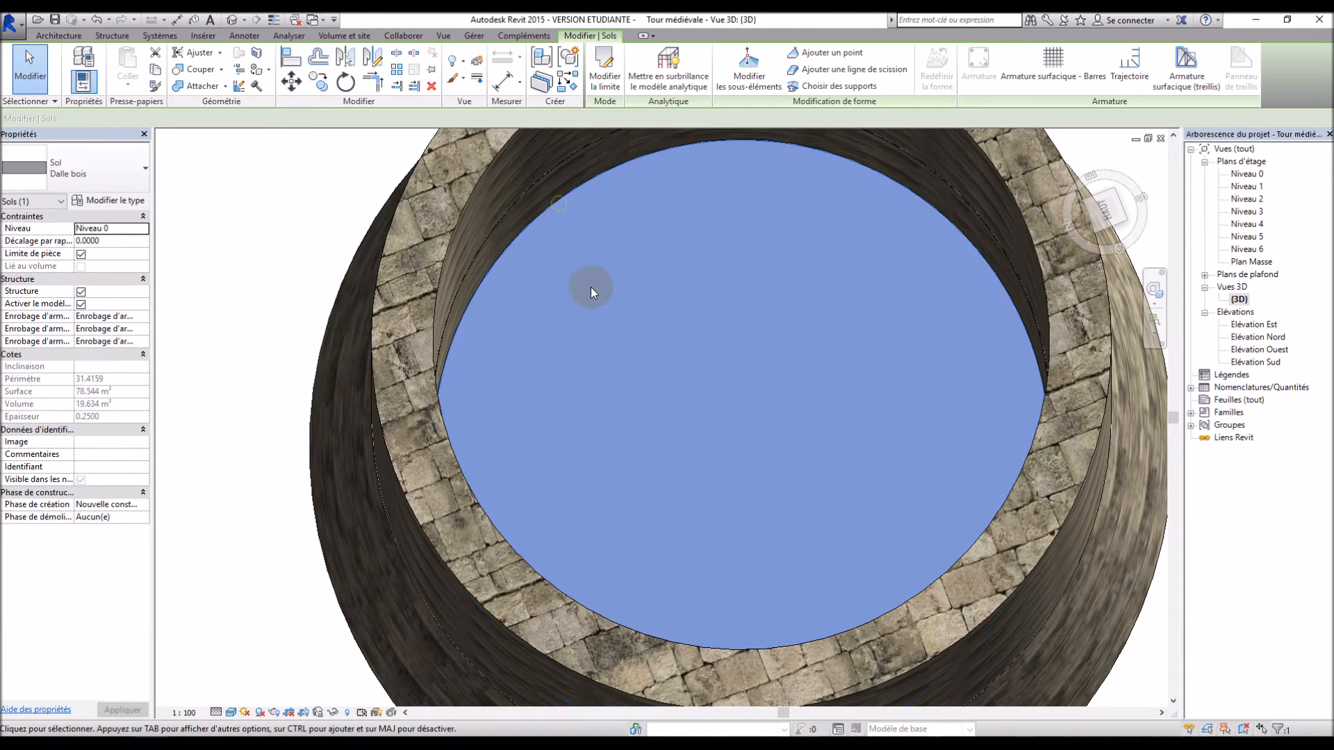
{"action": "left_click", "coordinate": [92, 201]}
{"action": "left_click", "coordinate": [463, 267]}
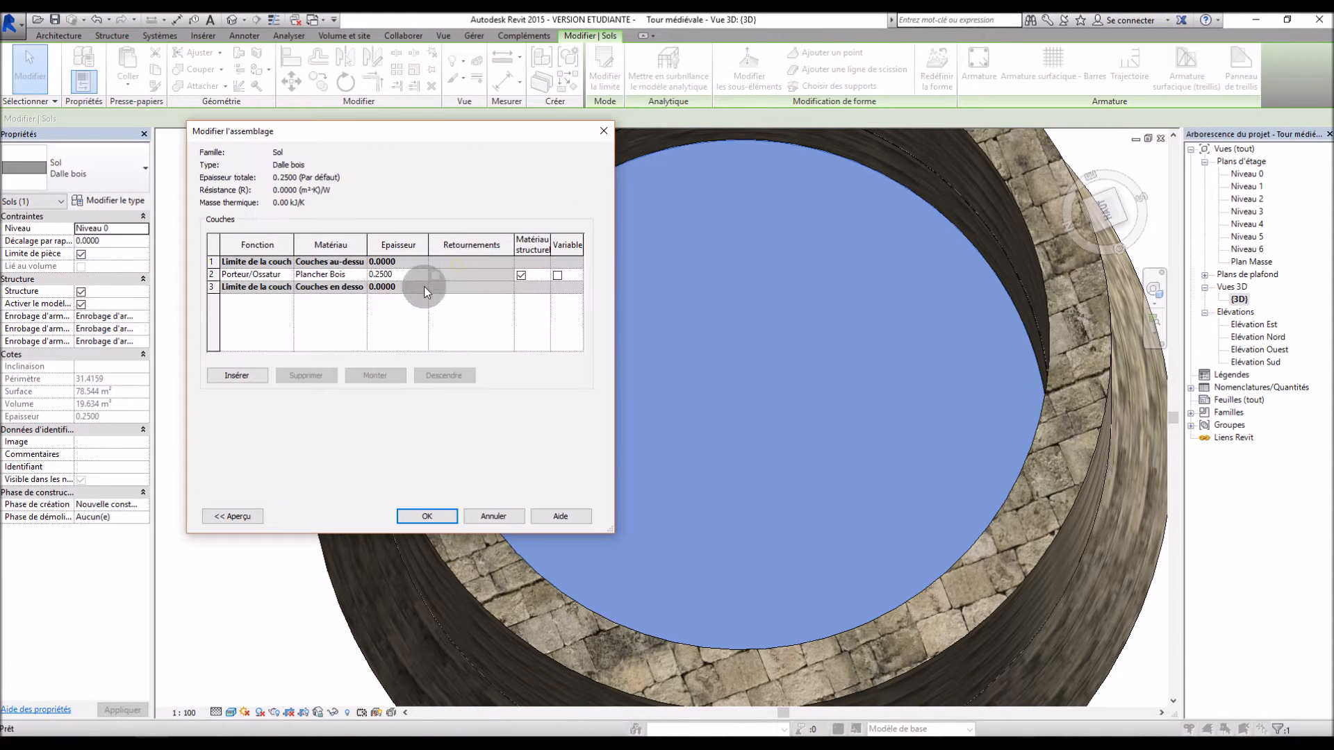
{"action": "left_click", "coordinate": [361, 274]}
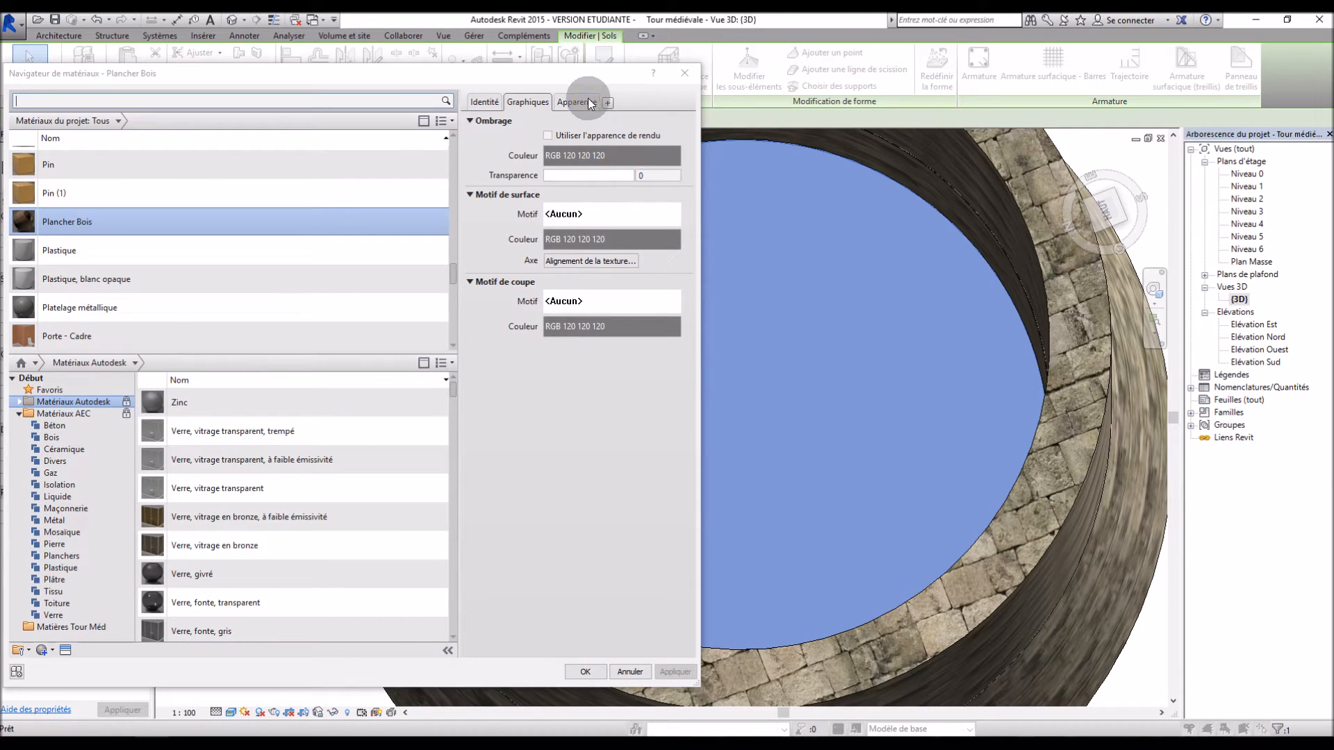
{"action": "left_click", "coordinate": [592, 101]}
{"action": "left_click", "coordinate": [606, 281]}
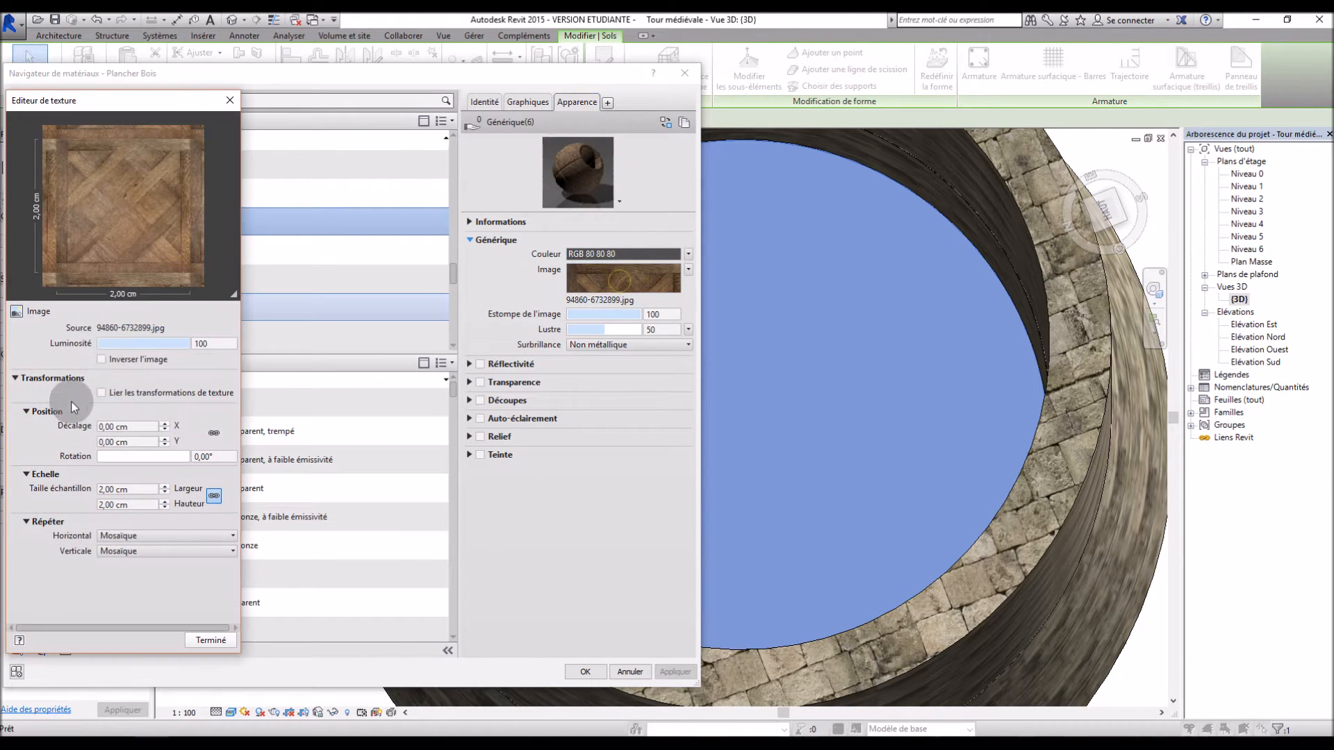
Set the wood texture's sample size to 200 cm in width and height and confirm the material and floor type changes.
{"action": "left_click", "coordinate": [135, 491]}
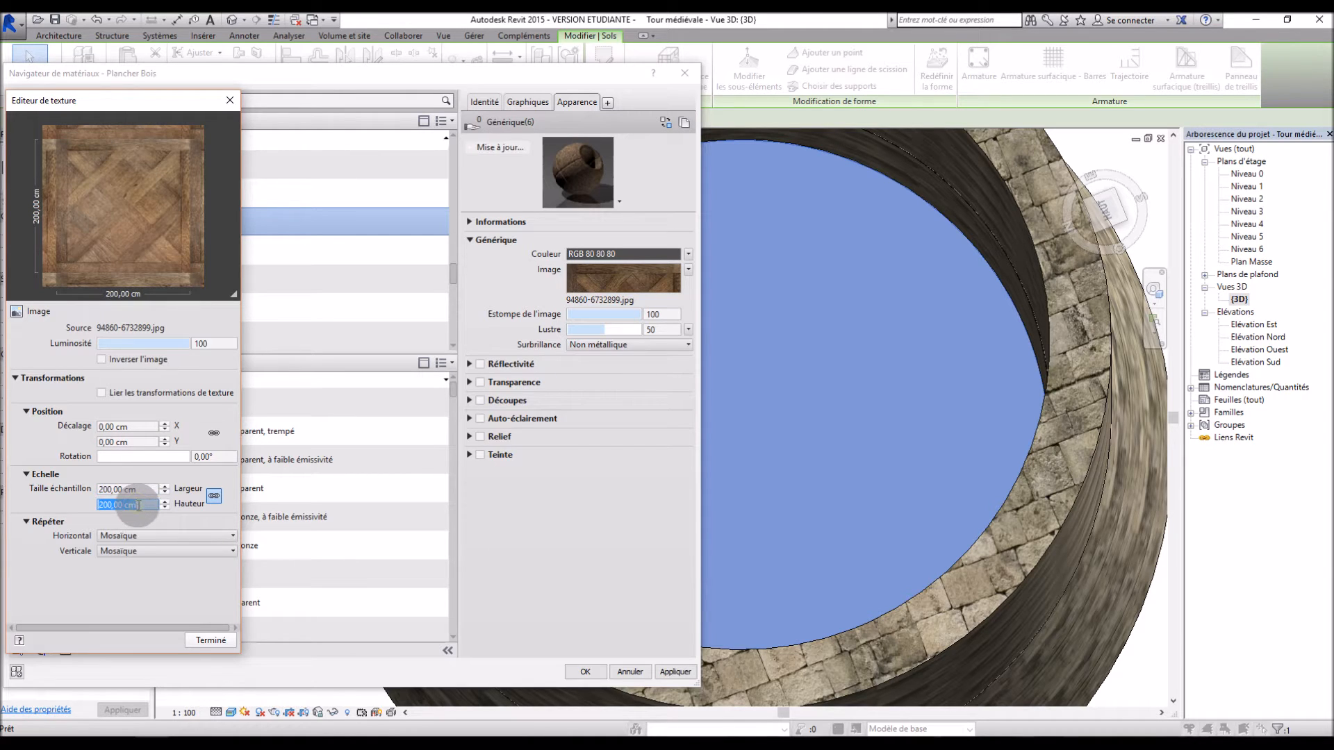
{"action": "left_click", "coordinate": [209, 640]}
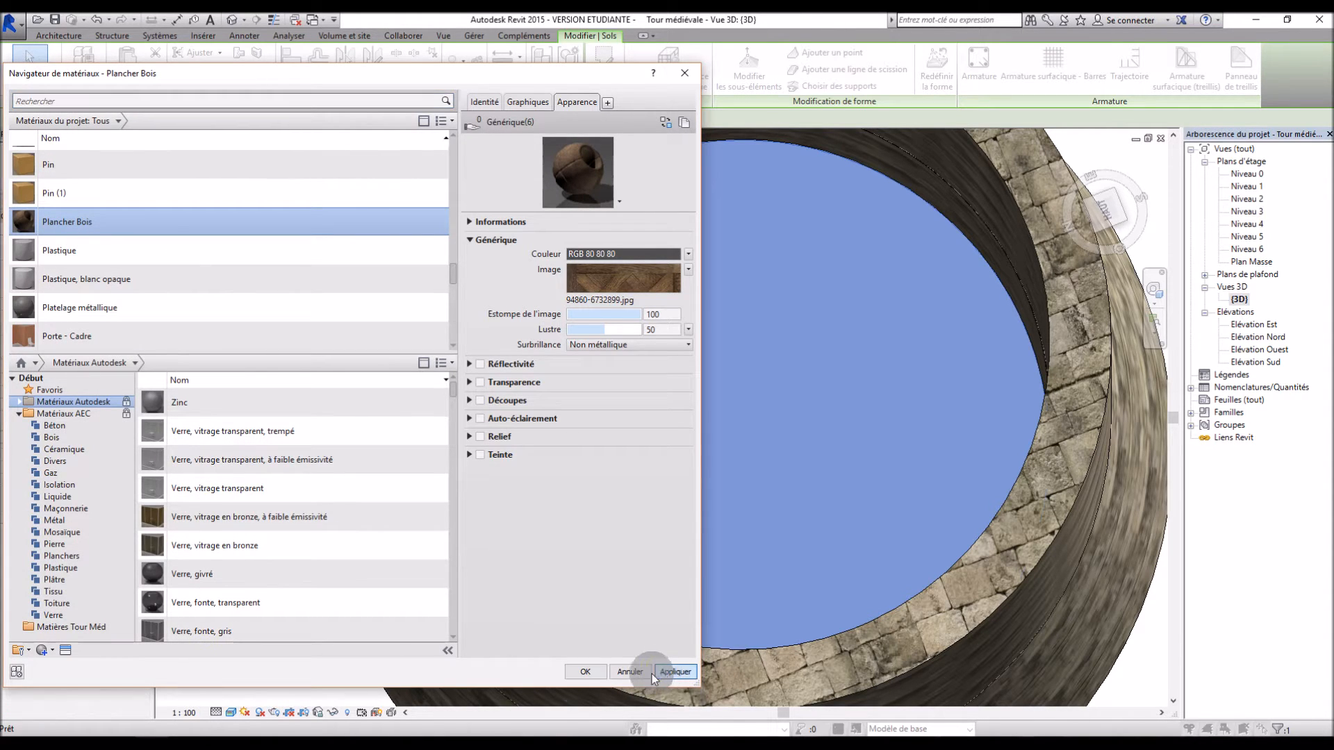
{"action": "left_click", "coordinate": [586, 672]}
{"action": "left_click", "coordinate": [431, 516]}
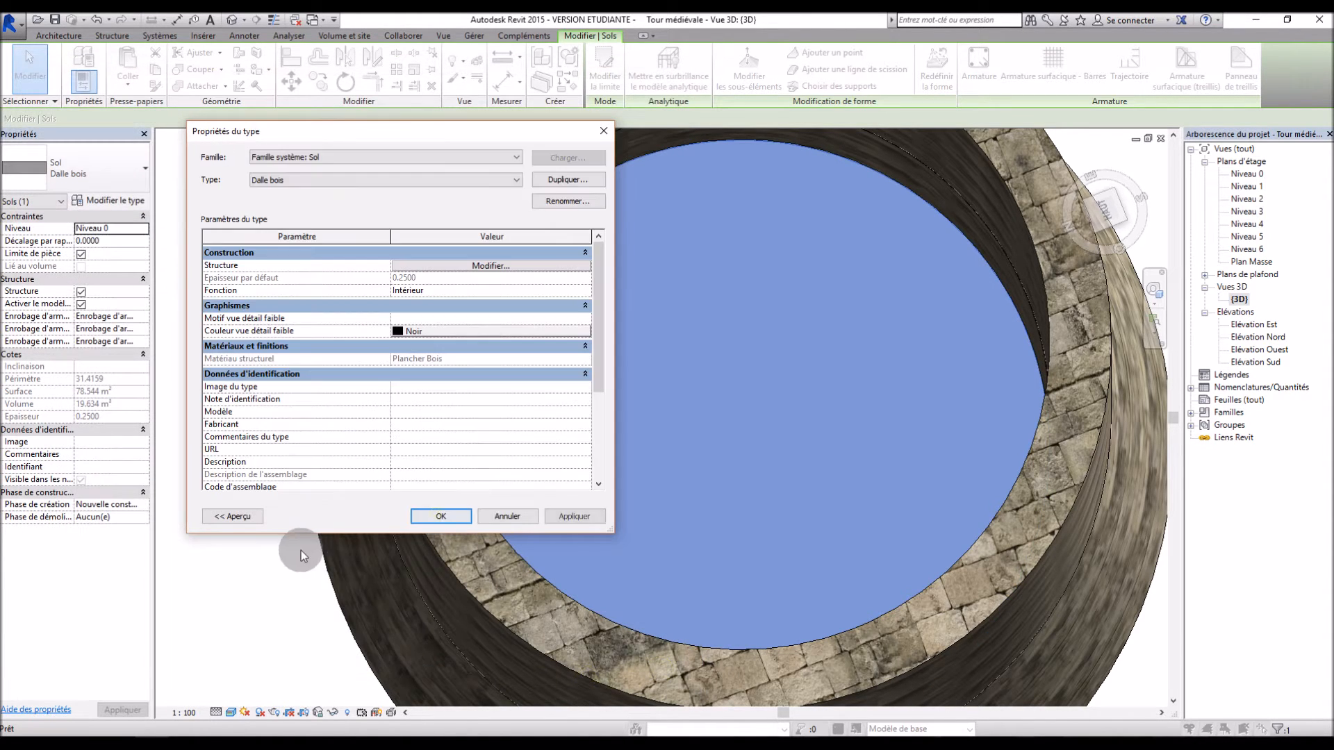
{"action": "left_click", "coordinate": [427, 516]}
Inspect the tower in 3D, then open the Elévation Est view and set its visual style to wireframe (Image filaire).
{"action": "middle_click_drag", "start_coordinate": [556, 464], "coordinate": [896, 392], "text": "shift"}
{"action": "scroll", "coordinate": [936, 467], "scroll_direction": "down", "scroll_amount": 3}
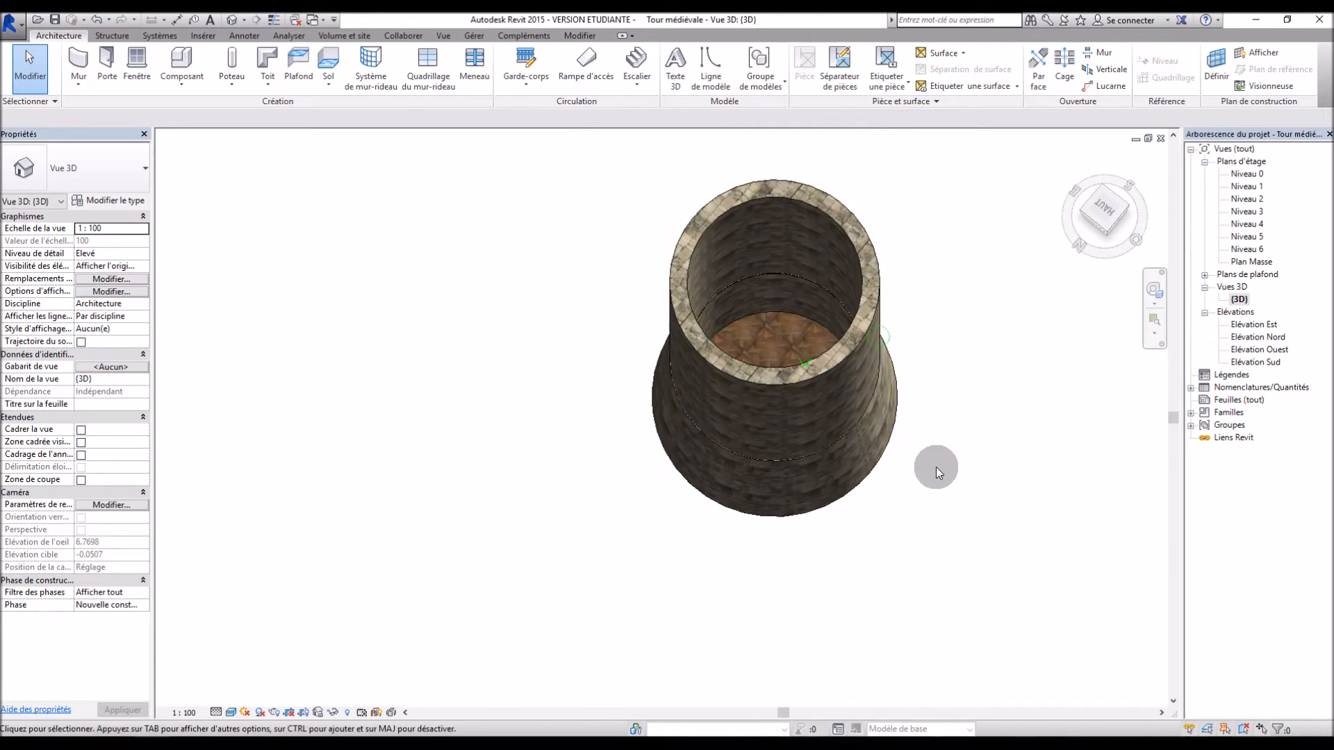
{"action": "middle_click_drag", "start_coordinate": [936, 467], "coordinate": [941, 332], "text": "shift"}
{"action": "scroll", "coordinate": [769, 396], "scroll_direction": "down", "scroll_amount": 2}
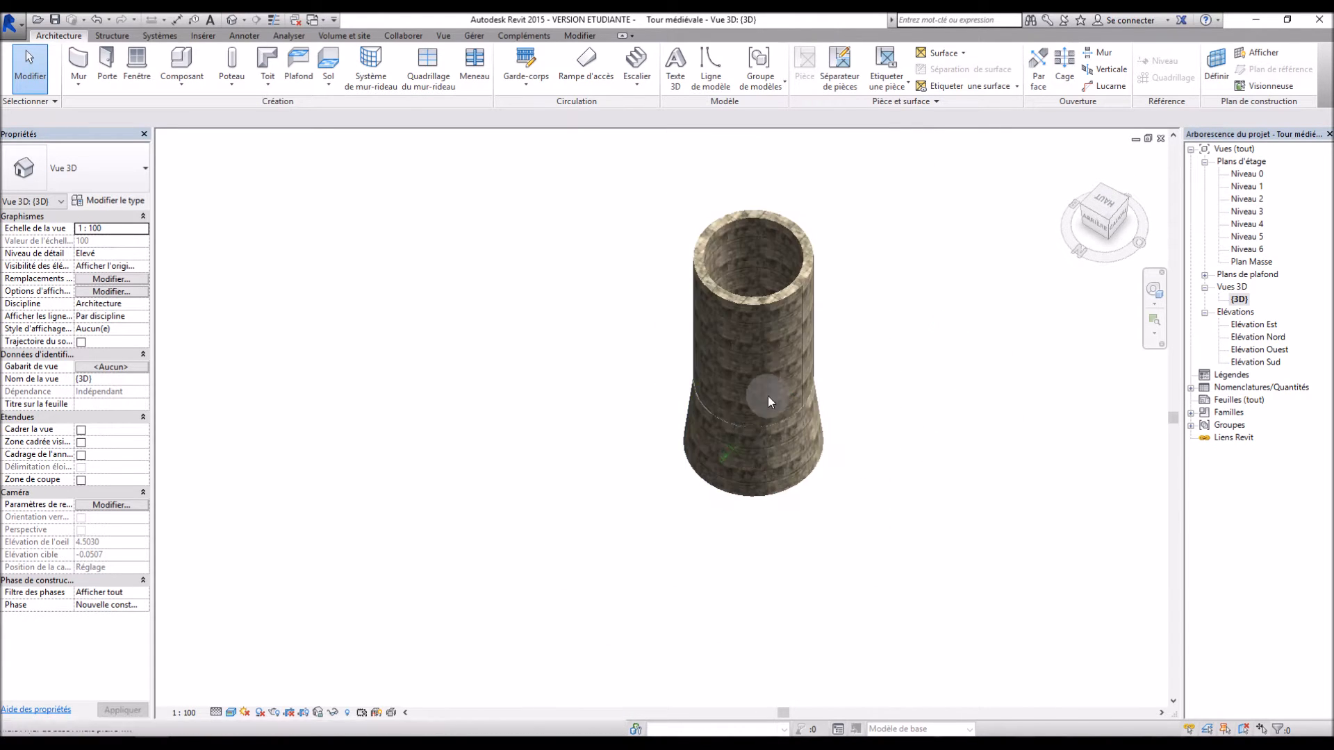
{"action": "scroll", "coordinate": [766, 310], "scroll_direction": "up", "scroll_amount": 2}
{"action": "middle_click_drag", "start_coordinate": [766, 310], "coordinate": [769, 311], "text": "shift"}
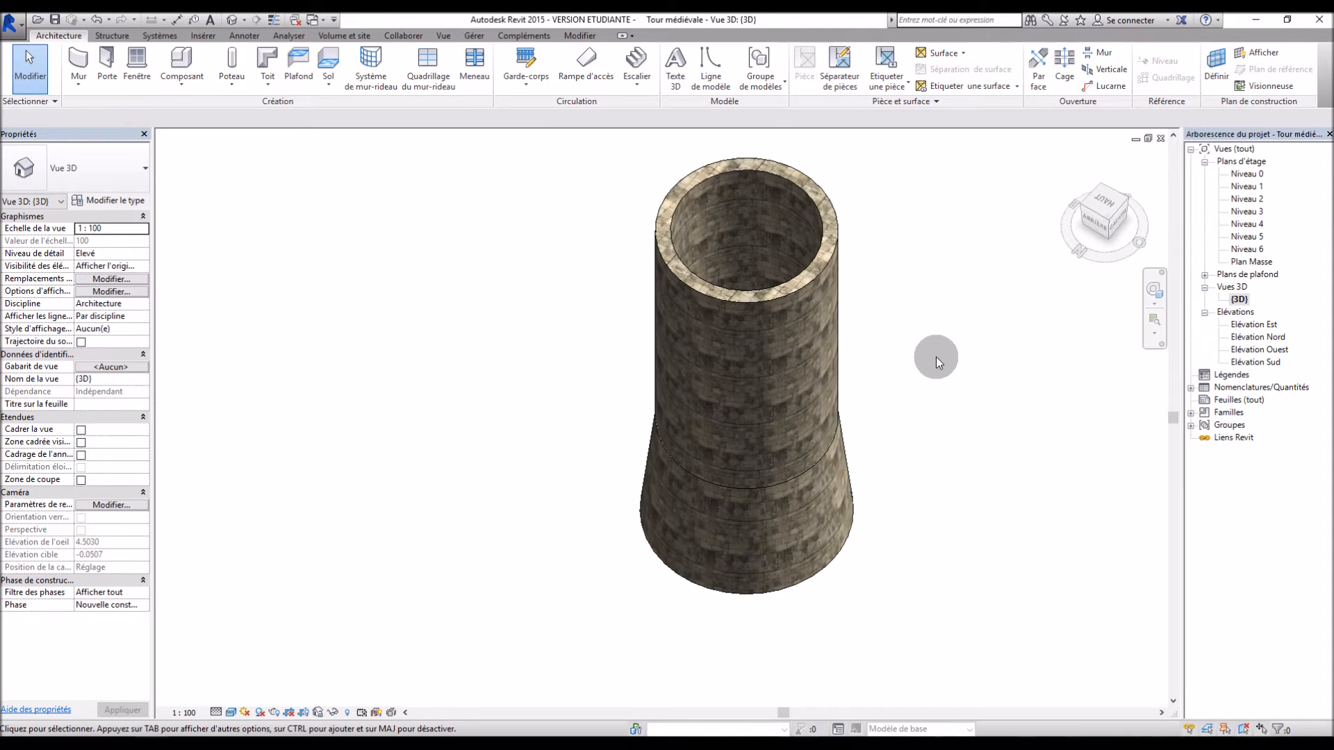
{"action": "double_click", "coordinate": [1247, 325]}
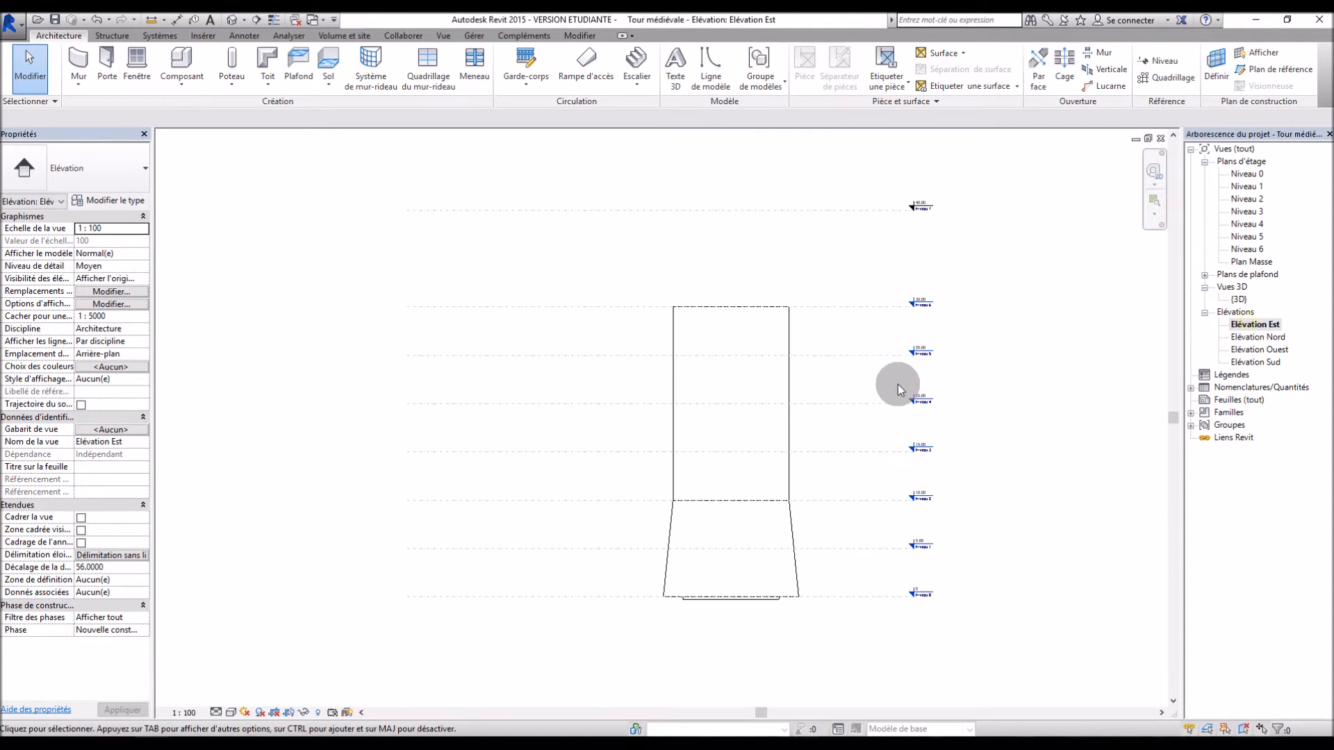
{"action": "scroll", "coordinate": [749, 588], "scroll_direction": "up", "scroll_amount": 5}
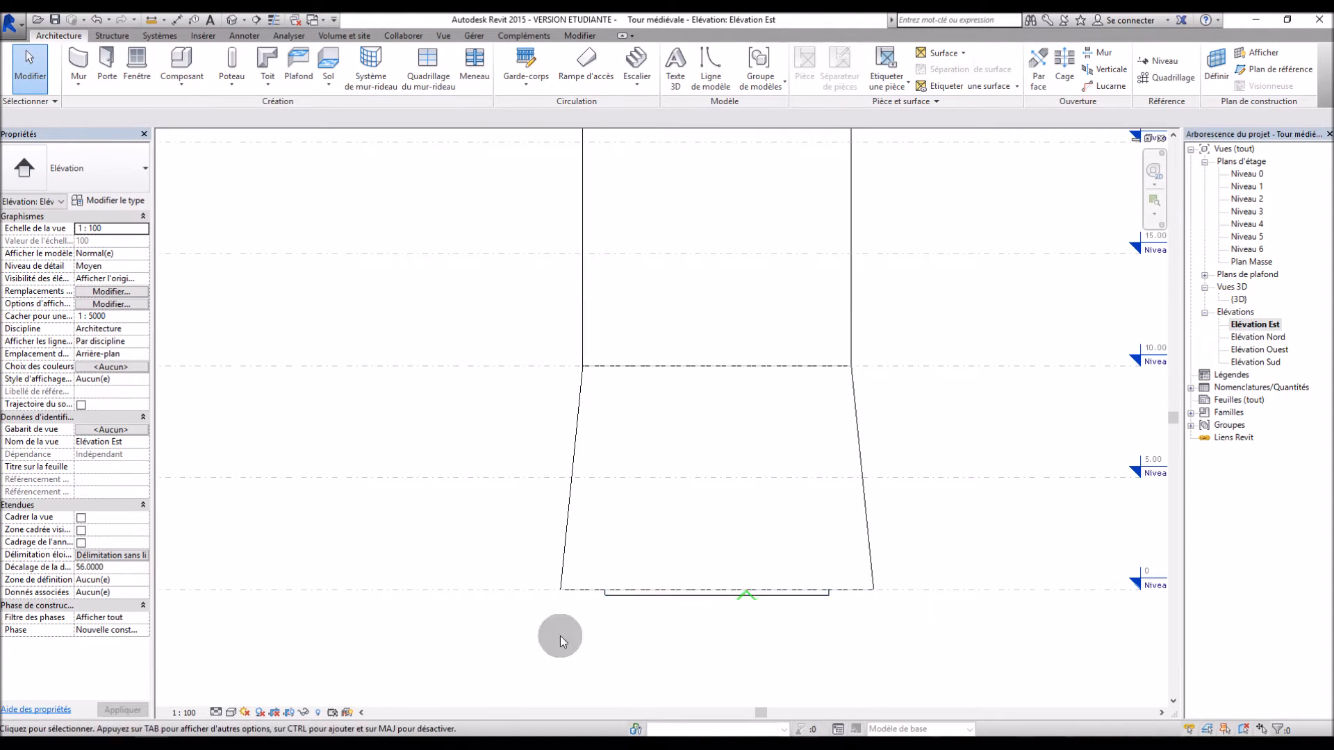
{"action": "left_click", "coordinate": [233, 714]}
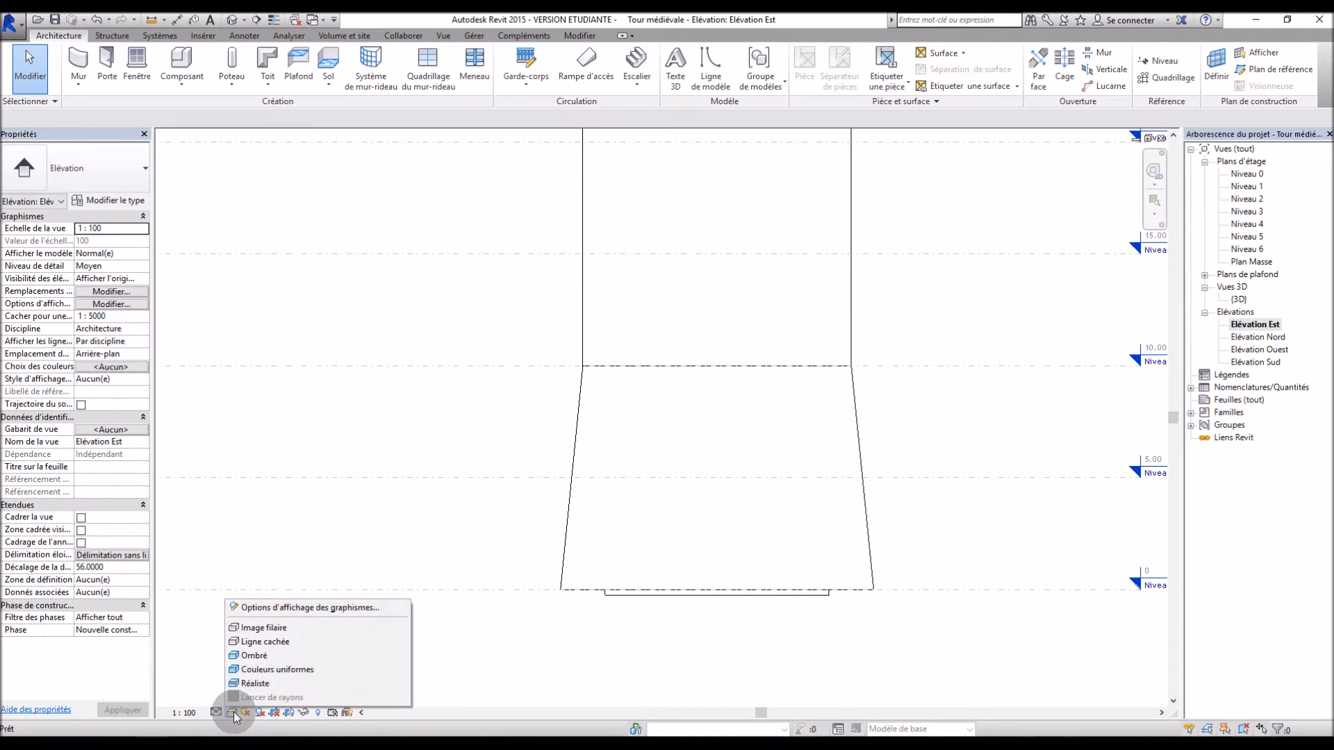
{"action": "left_click", "coordinate": [275, 626]}
Copy the Niveau 0 wooden floor upward to about 4.40 m, just below Niveau 1.
{"action": "scroll", "coordinate": [725, 577], "scroll_direction": "up", "scroll_amount": 2}
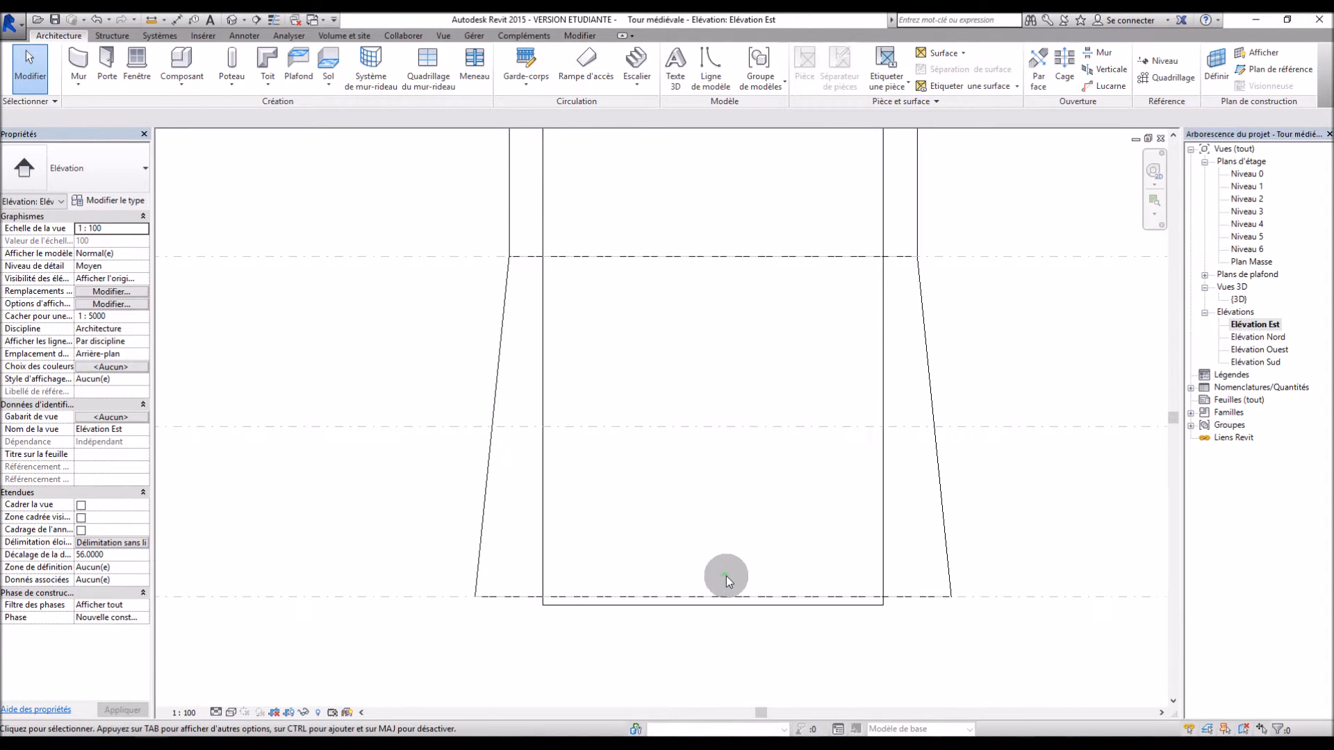
{"action": "left_click", "coordinate": [660, 599]}
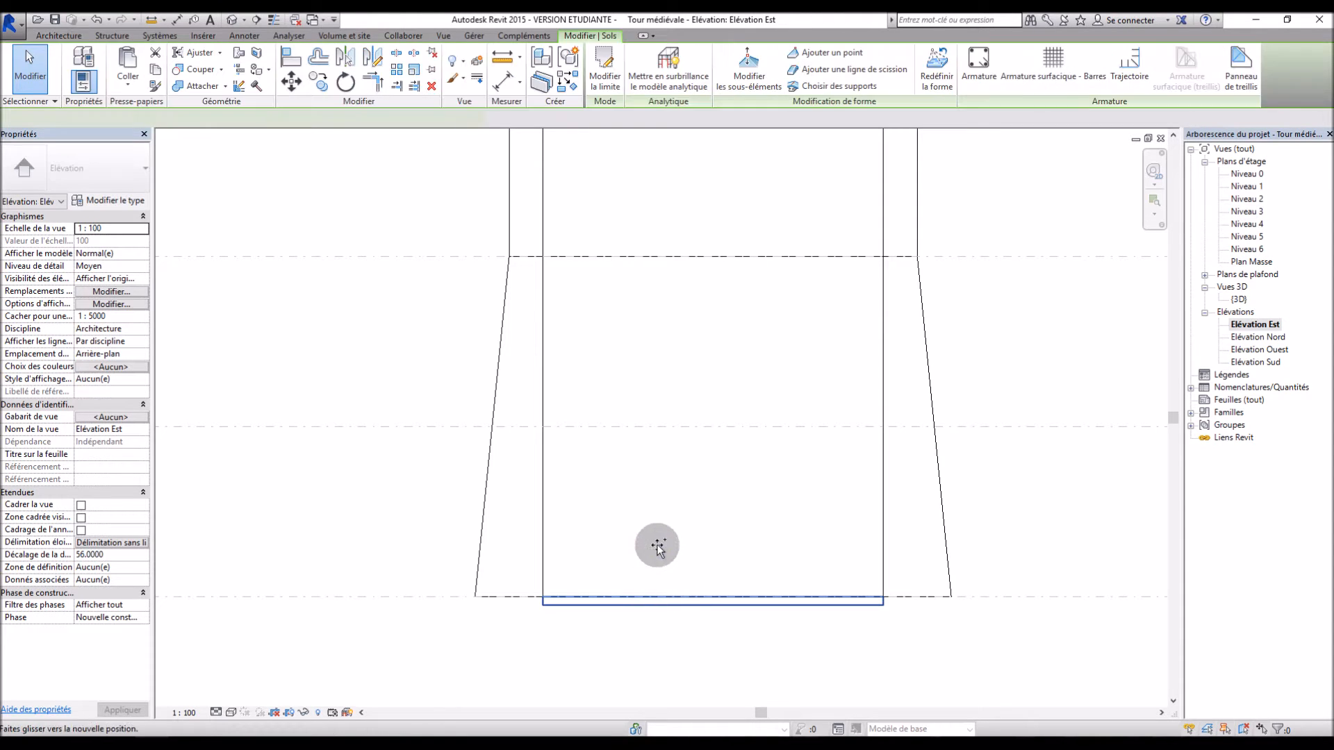
{"action": "left_click_drag", "start_coordinate": [668, 459], "coordinate": [662, 459]}
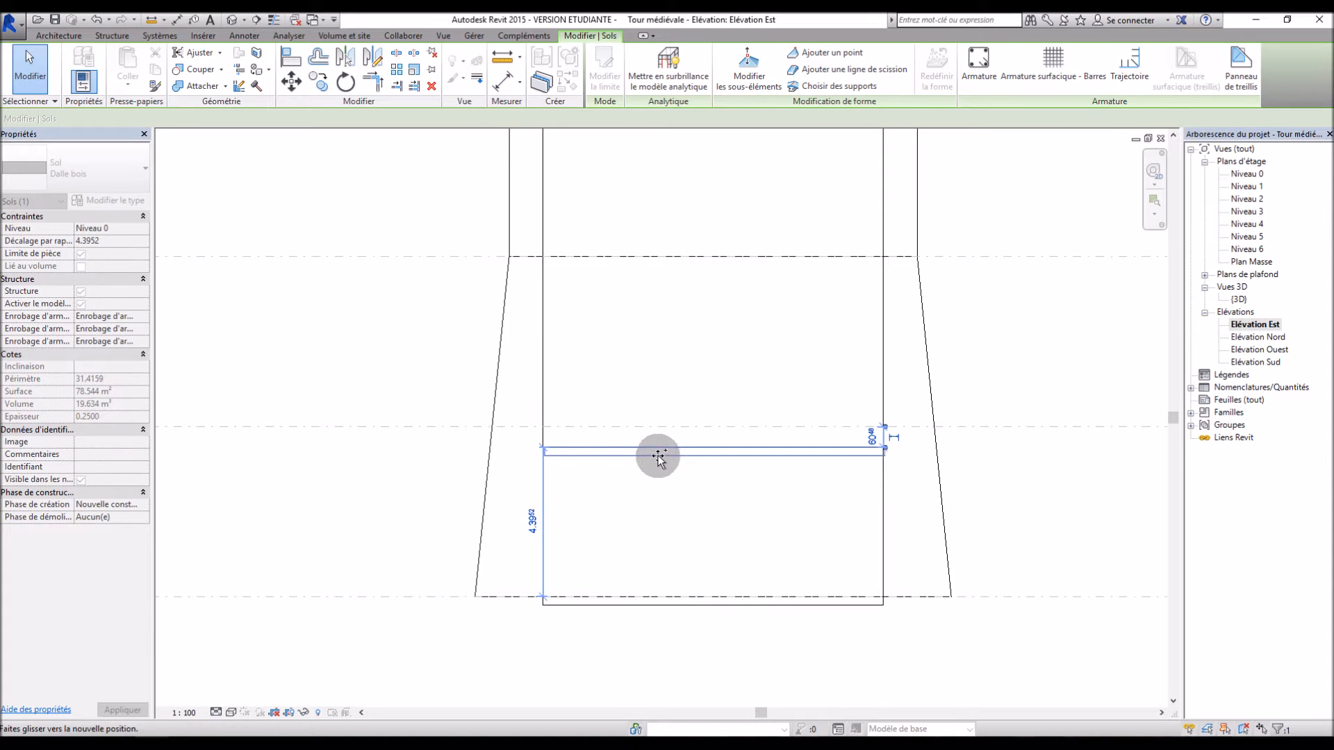
{"action": "left_click_drag", "start_coordinate": [656, 456], "coordinate": [661, 461]}
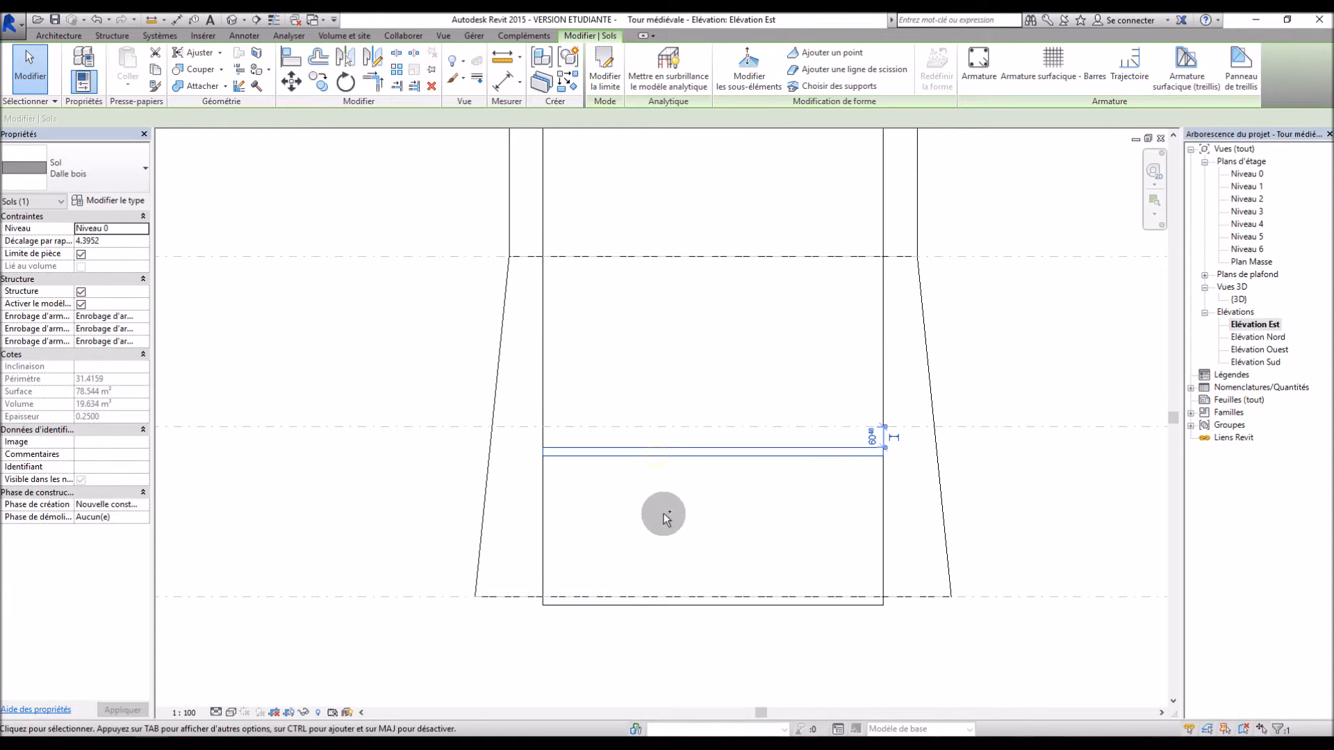
Assign the copied floor to Niveau 1 with a level offset of 0 and apply the change.
{"action": "scroll", "coordinate": [686, 490], "scroll_direction": "up", "scroll_amount": 3}
{"action": "scroll", "coordinate": [680, 493], "scroll_direction": "down", "scroll_amount": 2}
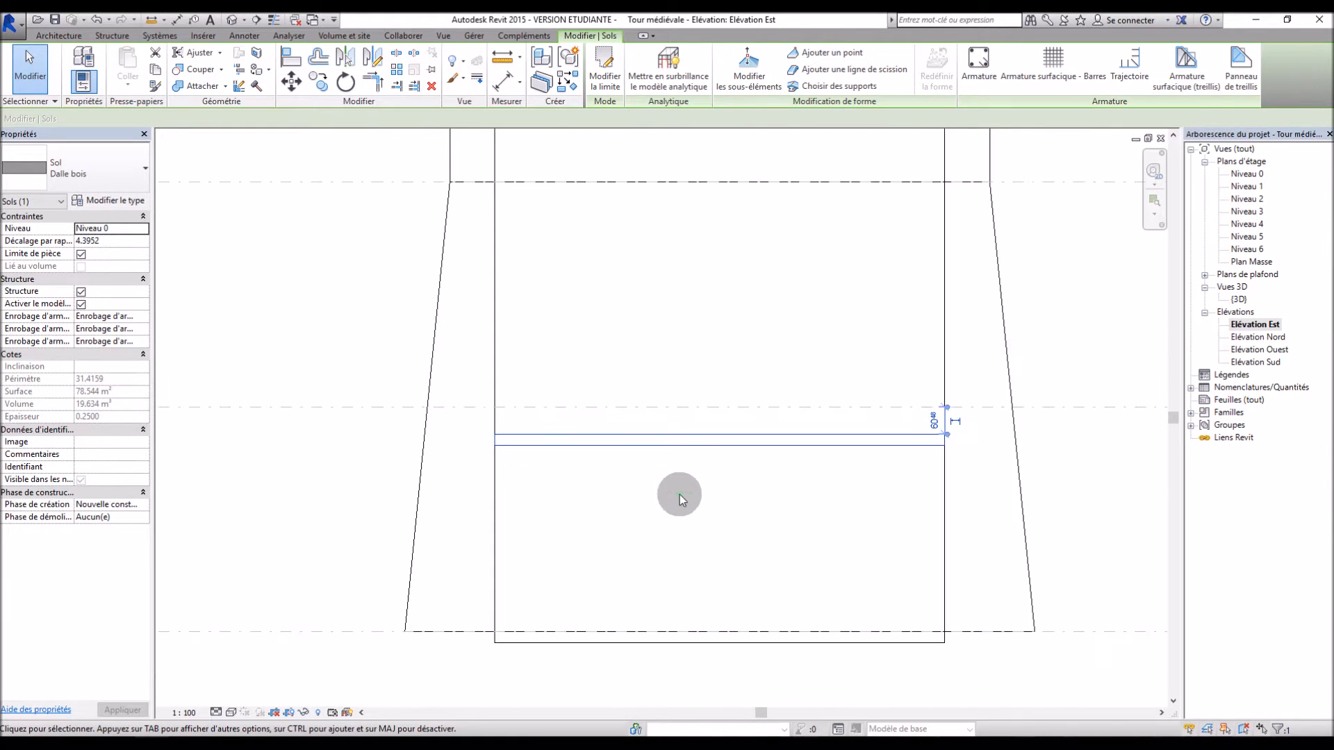
{"action": "left_click", "coordinate": [121, 231]}
{"action": "left_click", "coordinate": [143, 228]}
{"action": "left_click", "coordinate": [115, 255]}
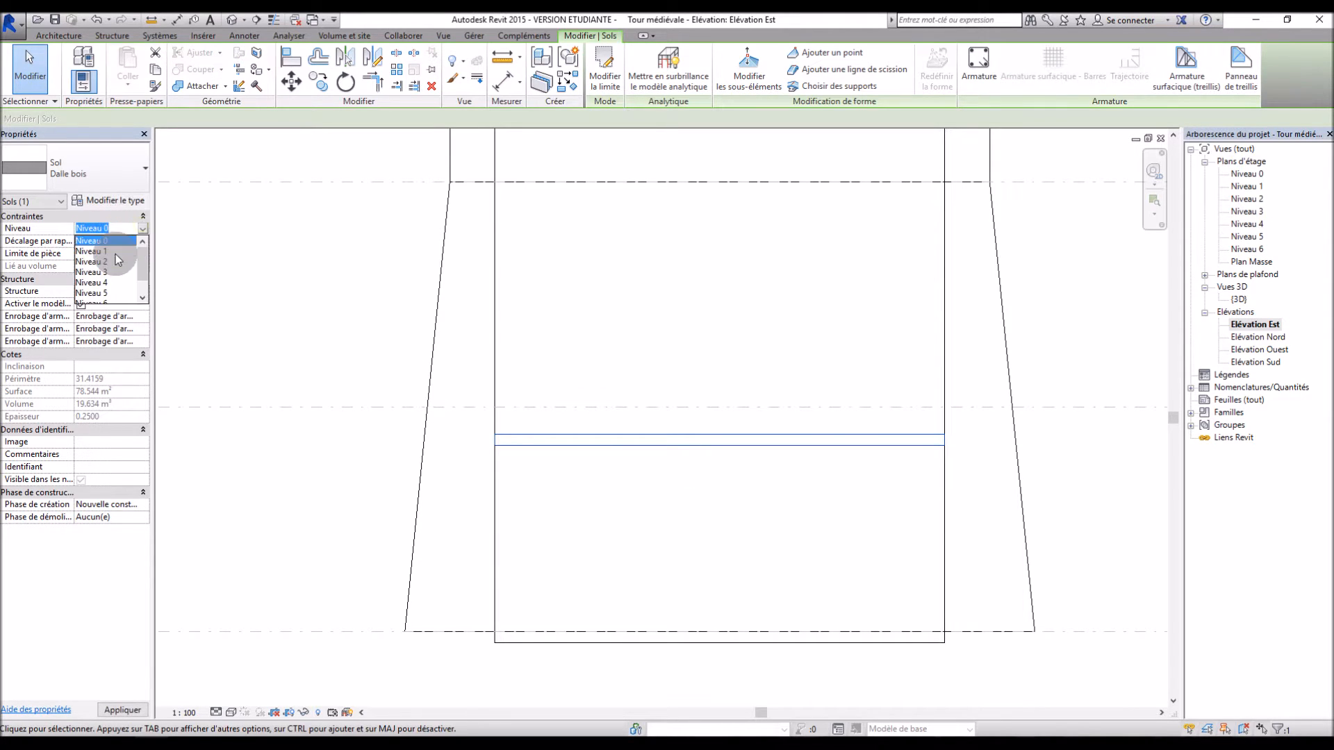
{"action": "left_click", "coordinate": [120, 240]}
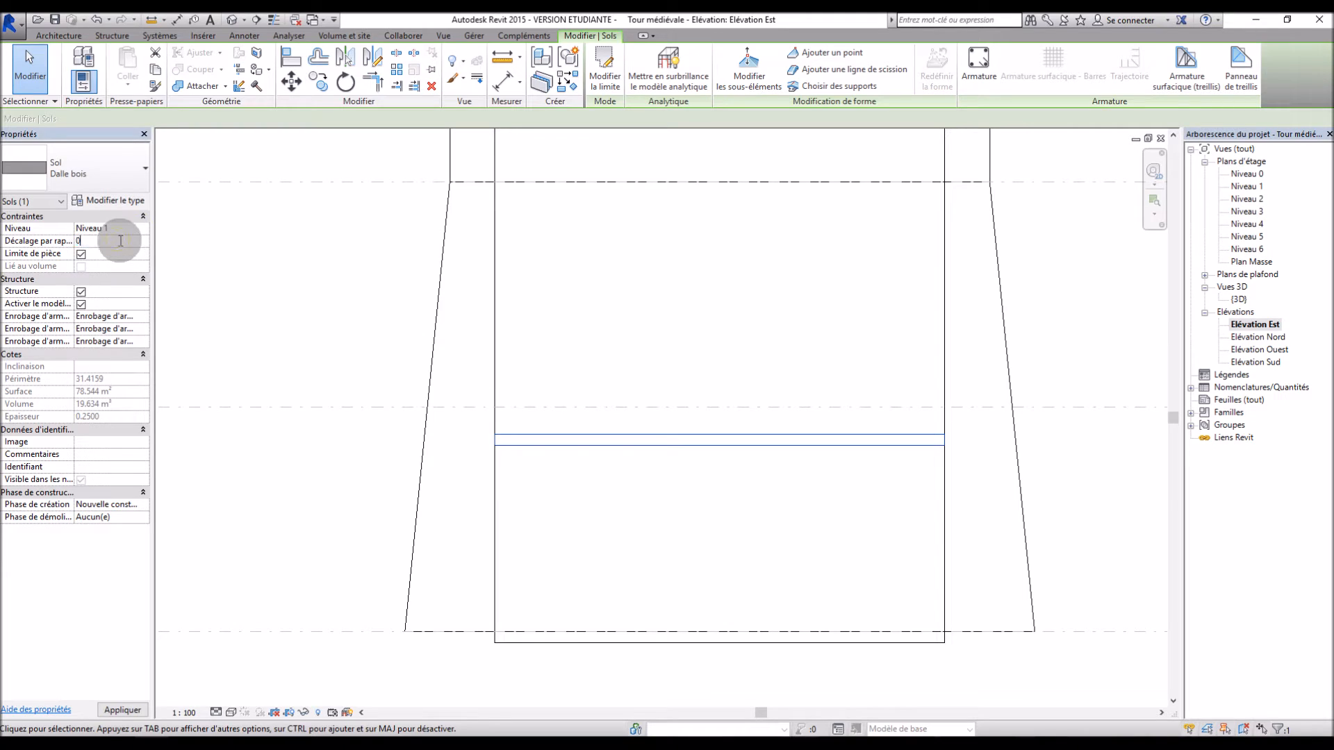
{"action": "left_click", "coordinate": [58, 614]}
{"action": "left_click", "coordinate": [122, 710]}
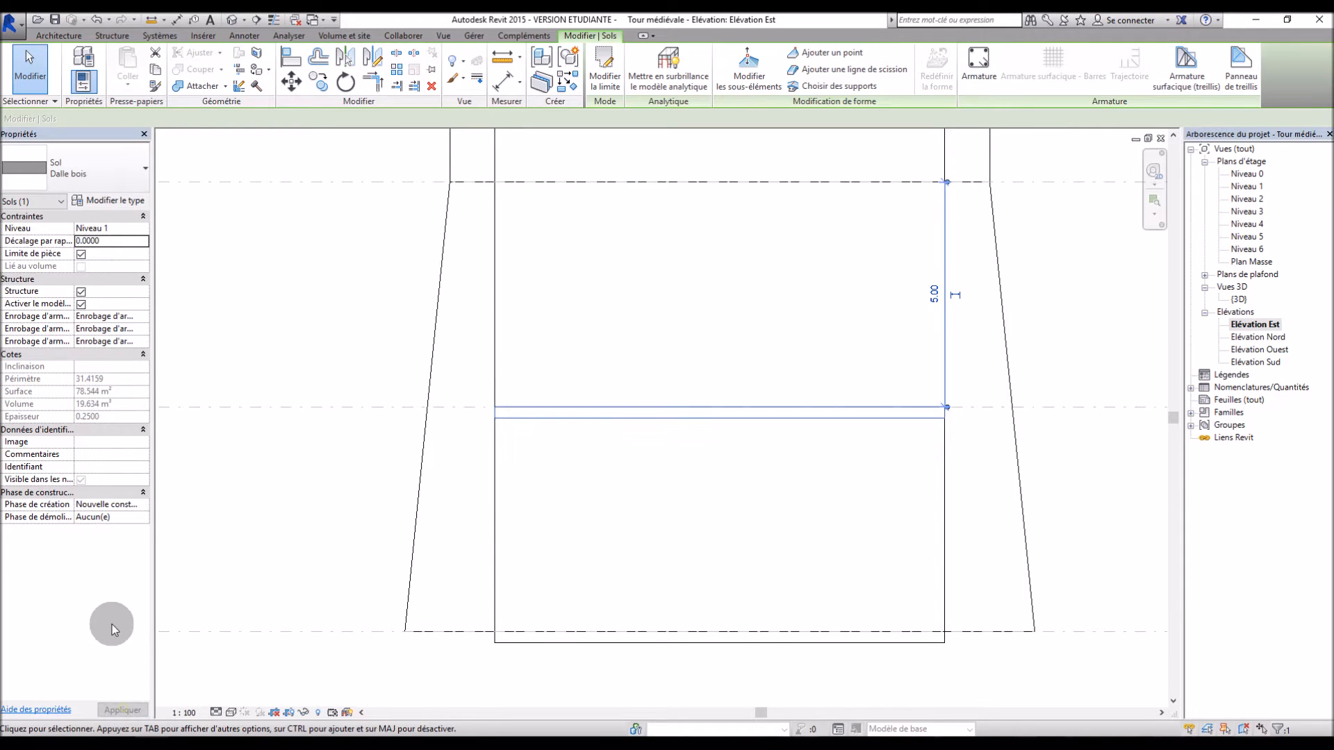
Copy the Niveau 1 floor upward by about 4.60 m, just below Niveau 2.
{"action": "scroll", "coordinate": [308, 511], "scroll_direction": "down", "scroll_amount": 3}
{"action": "scroll", "coordinate": [795, 490], "scroll_direction": "down", "scroll_amount": 3}
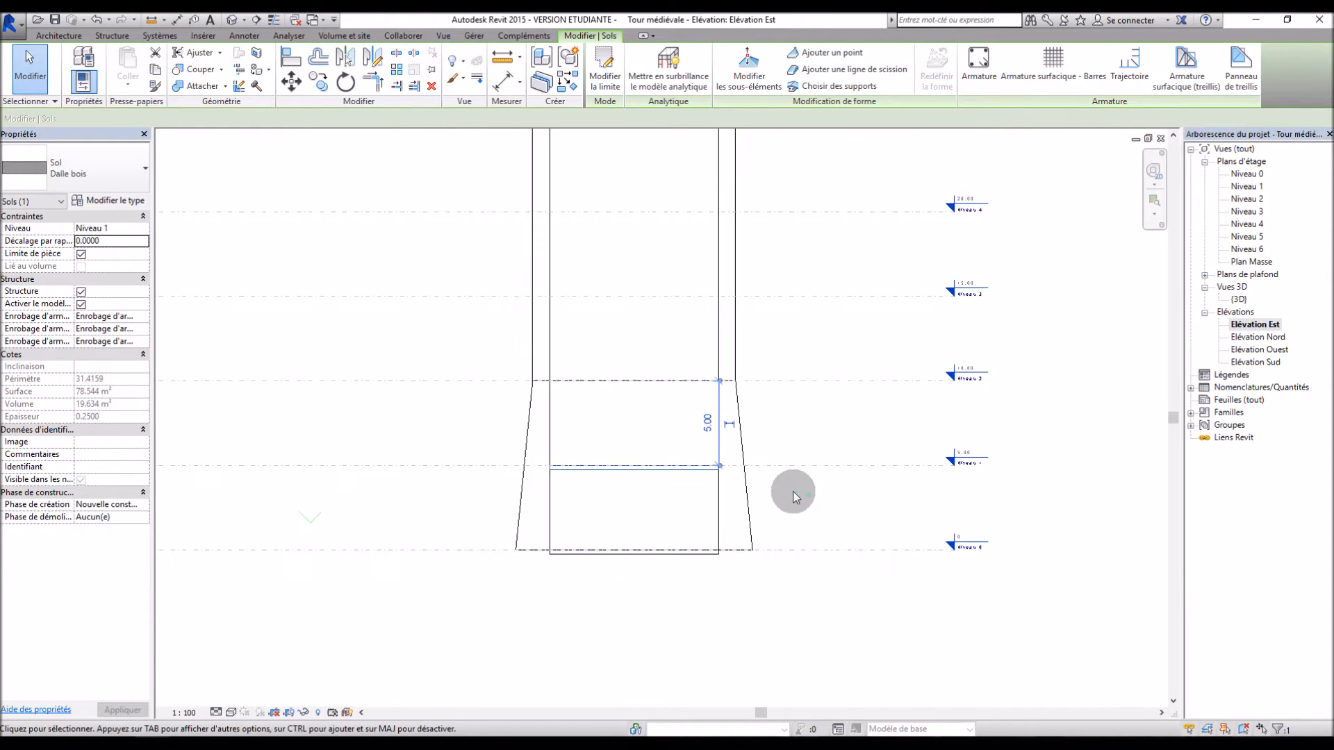
{"action": "scroll", "coordinate": [636, 362], "scroll_direction": "up", "scroll_amount": 4}
{"action": "left_click_drag", "start_coordinate": [617, 551], "coordinate": [618, 415]}
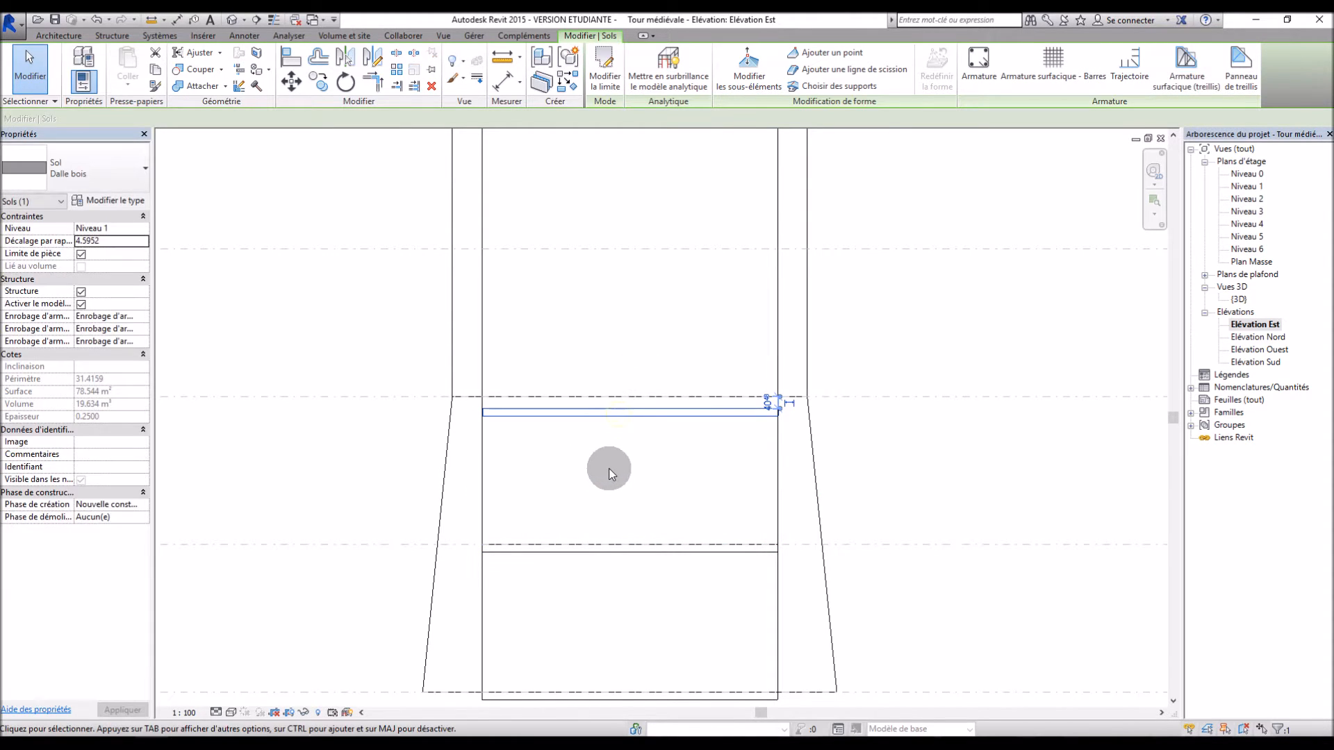
Copy the floor below Niveau 2 upward by about 4.80 m, to just below Niveau 3.
{"action": "scroll", "coordinate": [608, 468], "scroll_direction": "up", "scroll_amount": 2}
{"action": "scroll", "coordinate": [607, 478], "scroll_direction": "down", "scroll_amount": 2}
{"action": "scroll", "coordinate": [611, 268], "scroll_direction": "up", "scroll_amount": 3}
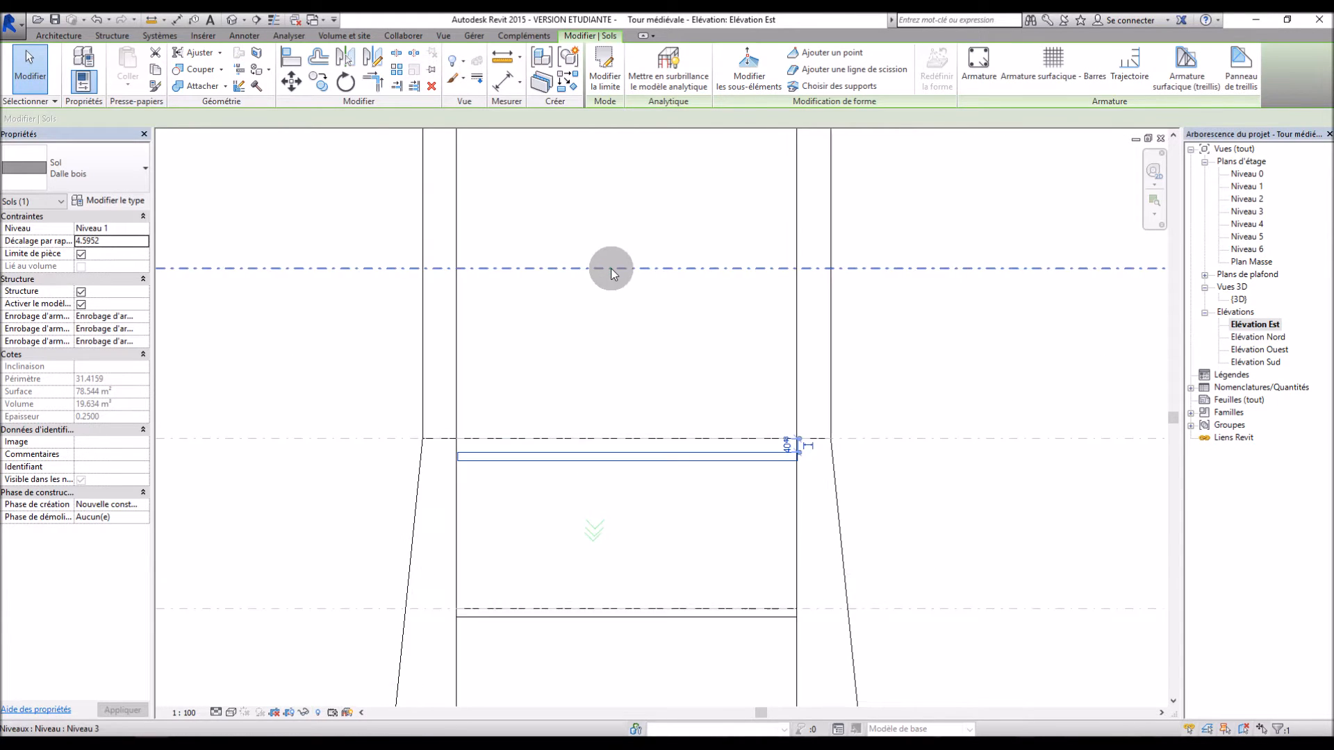
{"action": "left_click_drag", "start_coordinate": [579, 550], "coordinate": [574, 302]}
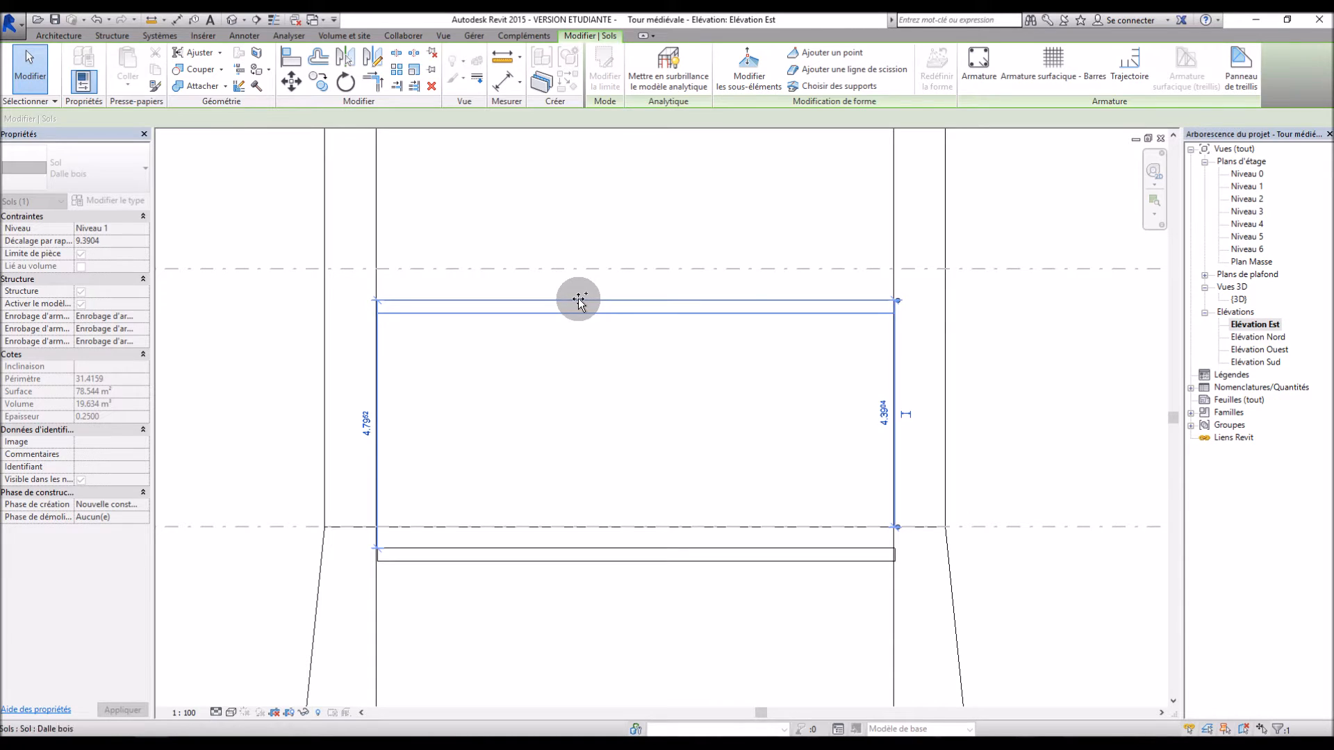
{"action": "left_click_drag", "start_coordinate": [579, 300], "coordinate": [579, 300]}
Copy the floor below Niveau 3 upward to about 1 m below Niveau 4 and select the new copy.
{"action": "scroll", "coordinate": [570, 376], "scroll_direction": "down", "scroll_amount": 3}
{"action": "scroll", "coordinate": [556, 389], "scroll_direction": "up", "scroll_amount": 2}
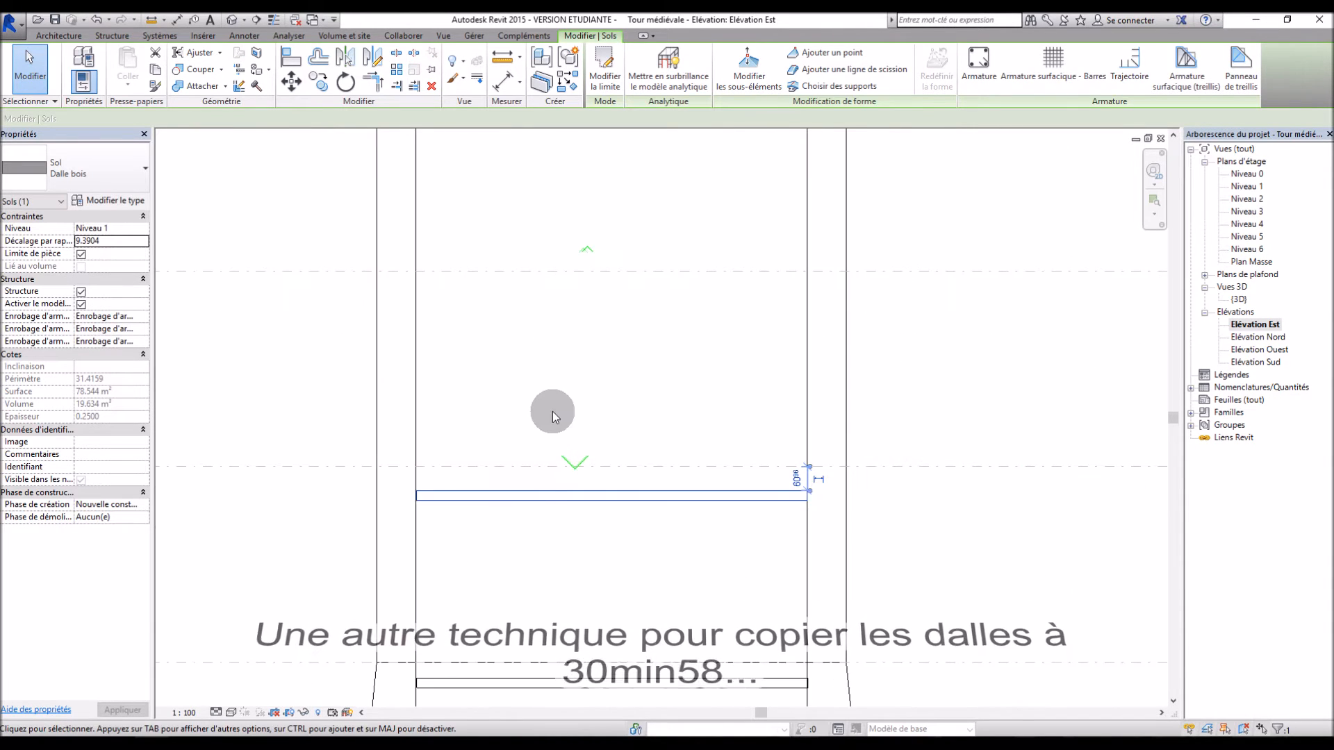
{"action": "left_click_drag", "start_coordinate": [545, 494], "coordinate": [546, 318], "text": "ctrl"}
{"action": "left_click", "coordinate": [553, 416]}
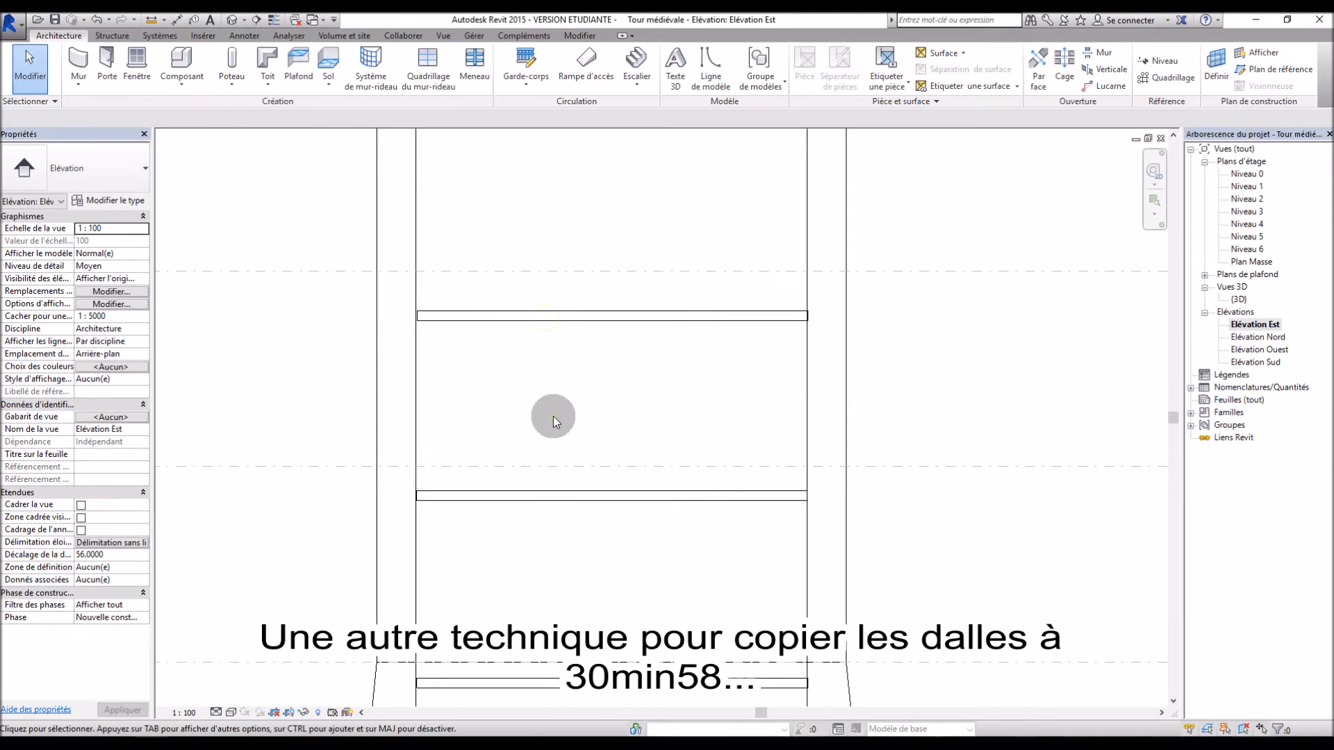
{"action": "left_click", "coordinate": [541, 310]}
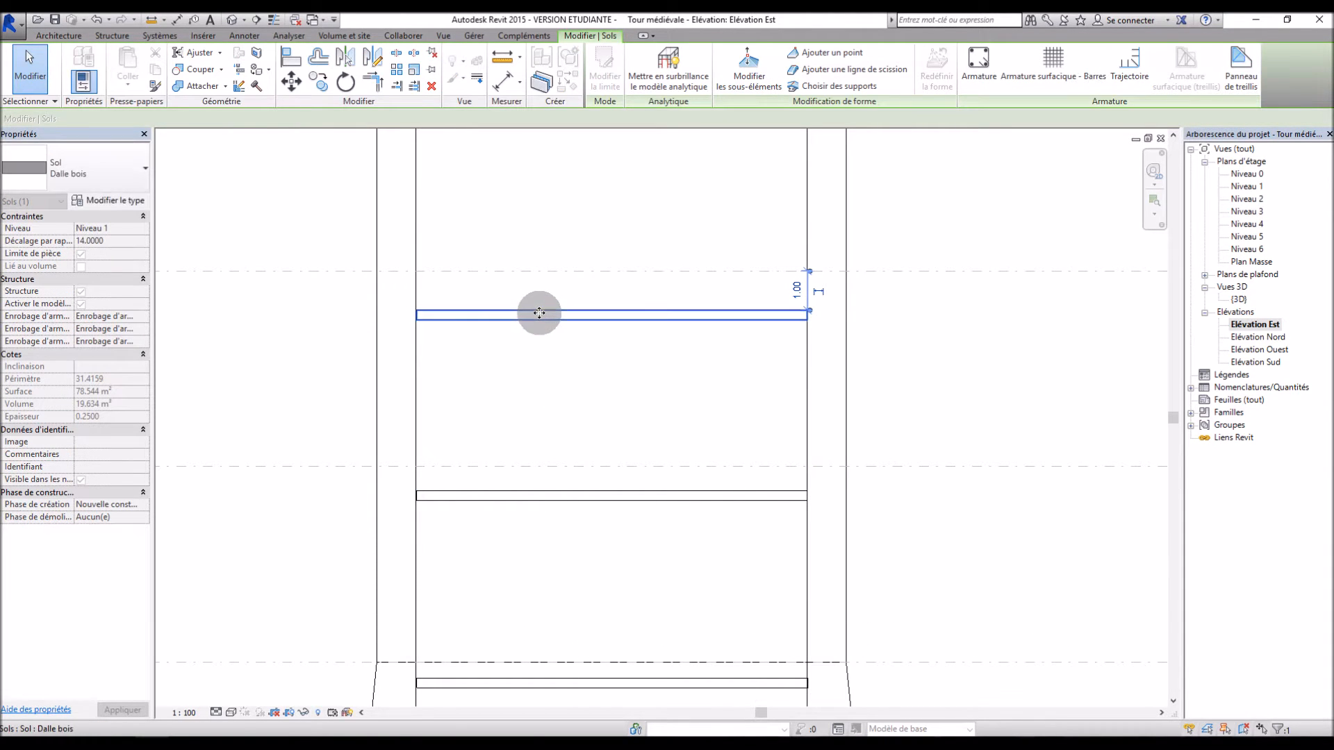
Assign the floor just below Niveau 2 to Niveau 2 with a level offset of 0.
{"action": "left_click", "coordinate": [538, 368]}
{"action": "scroll", "coordinate": [539, 345], "scroll_direction": "down", "scroll_amount": 3}
{"action": "scroll", "coordinate": [525, 486], "scroll_direction": "up", "scroll_amount": 2}
{"action": "left_click", "coordinate": [531, 453]}
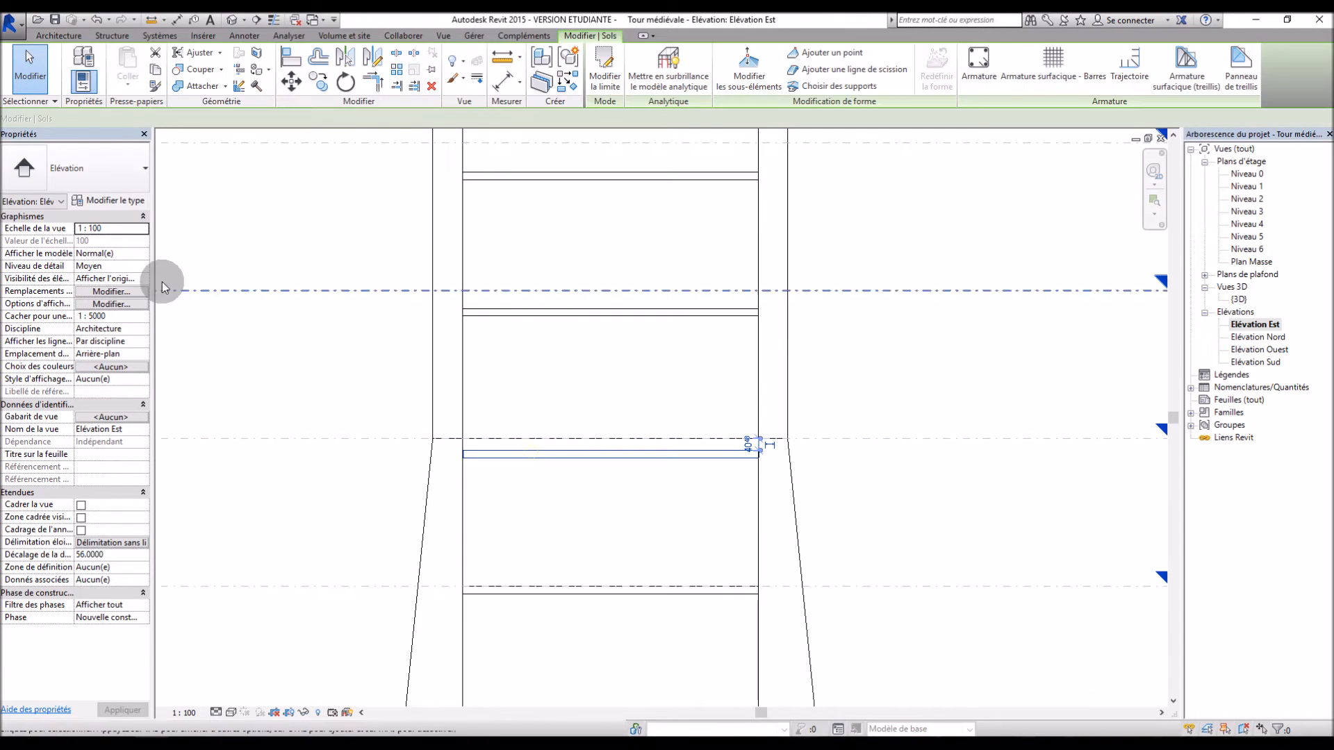
{"action": "left_click", "coordinate": [142, 229]}
{"action": "left_click", "coordinate": [113, 263]}
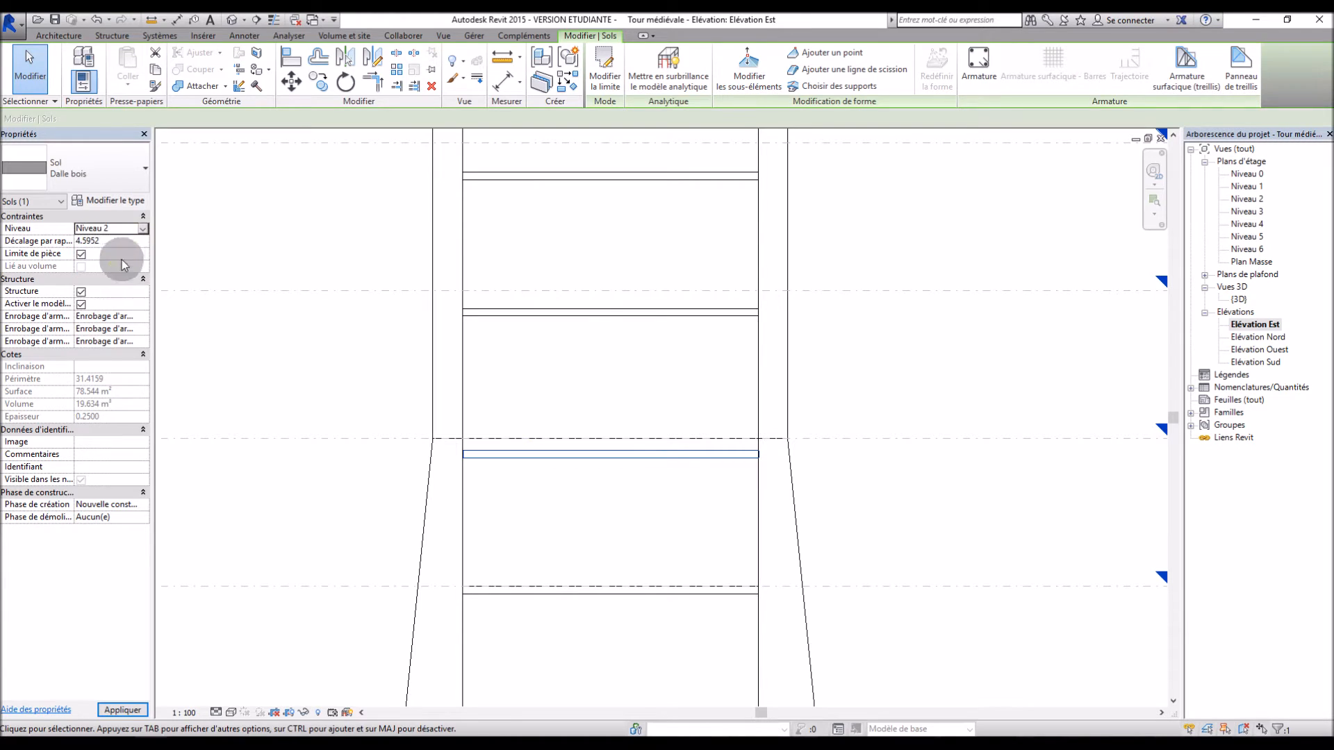
{"action": "left_click", "coordinate": [125, 240]}
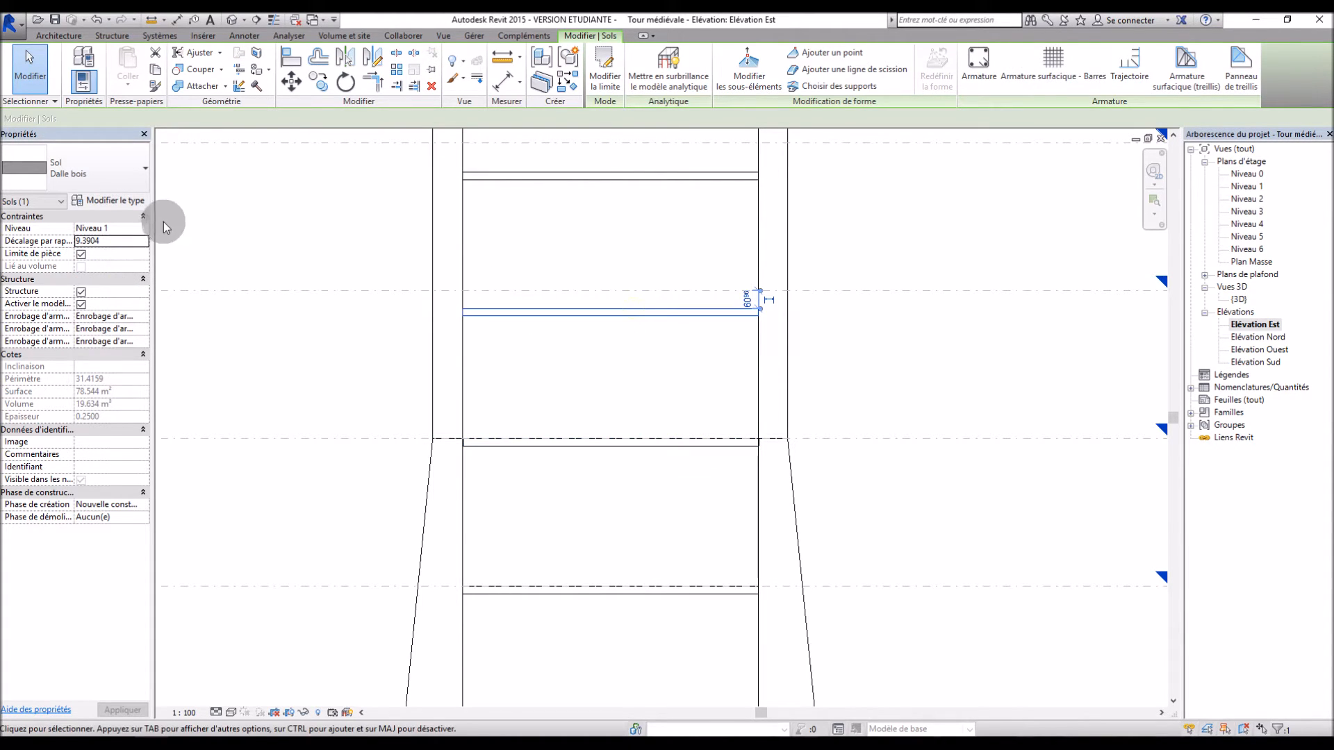
Assign the floor below Niveau 3 to Niveau 3 and the floor below Niveau 4 to Niveau 4, both with a level offset of 0.
{"action": "left_click", "coordinate": [144, 228]}
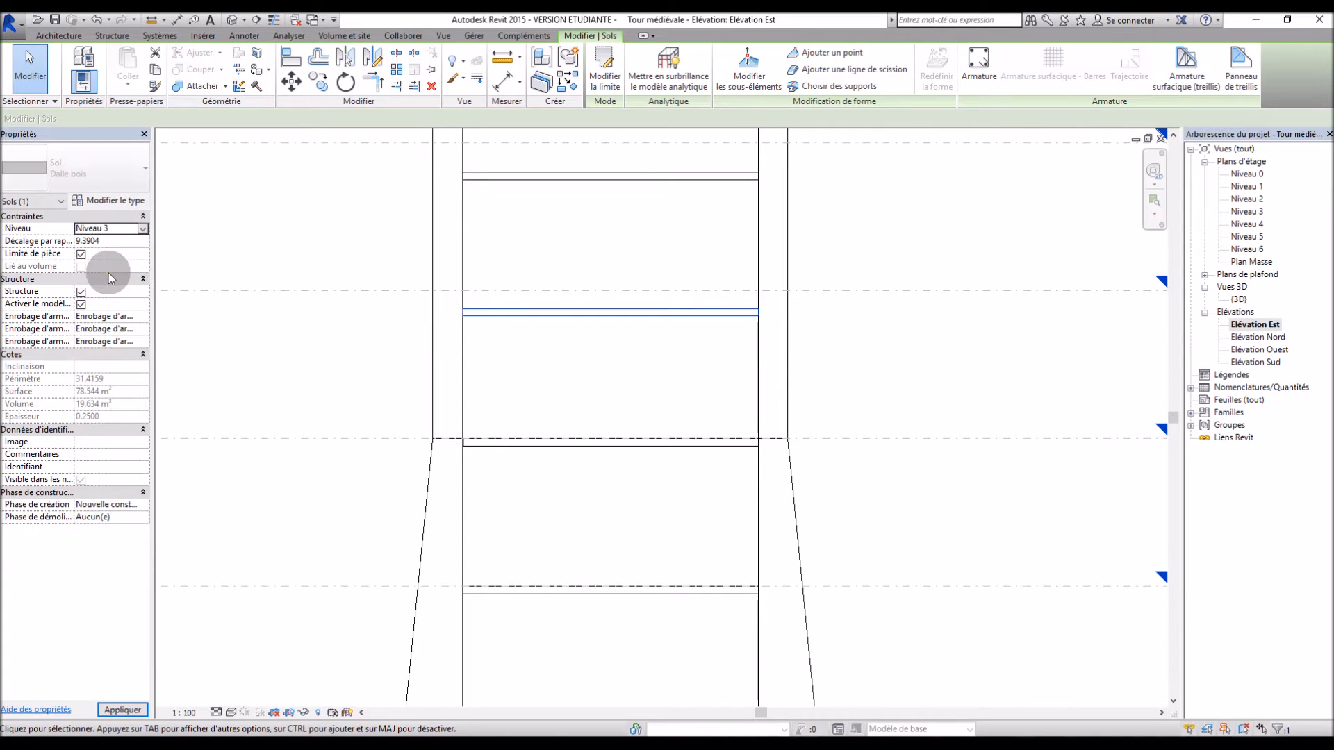
{"action": "left_click", "coordinate": [118, 240]}
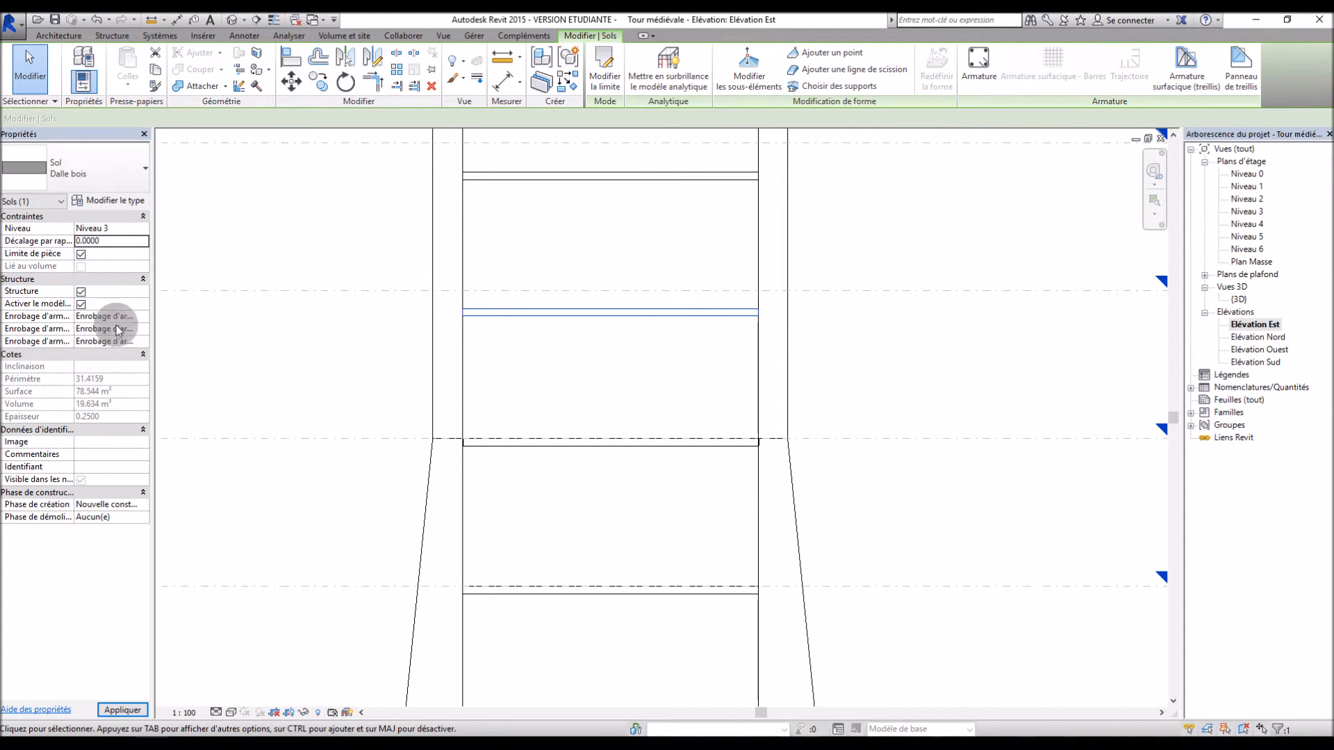
{"action": "left_click", "coordinate": [574, 183]}
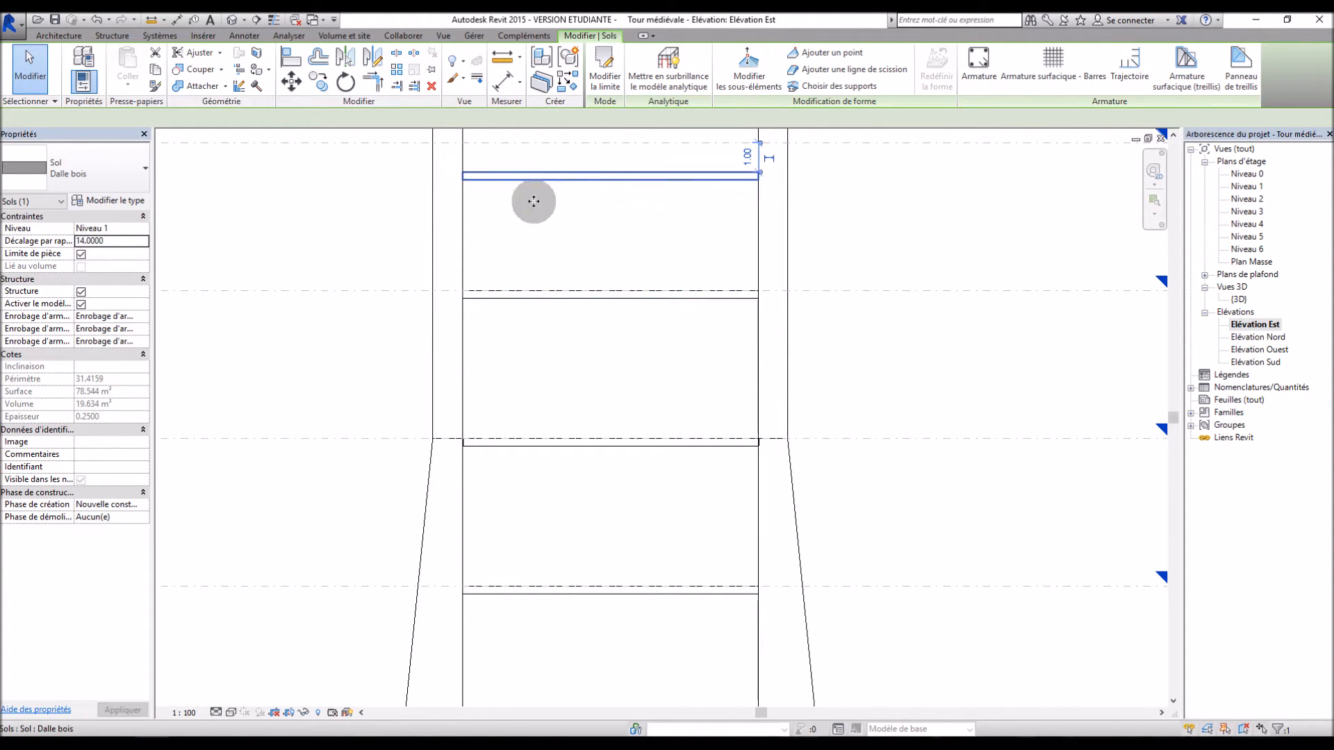
{"action": "left_click", "coordinate": [143, 228]}
{"action": "left_click", "coordinate": [91, 283]}
{"action": "left_click", "coordinate": [114, 240]}
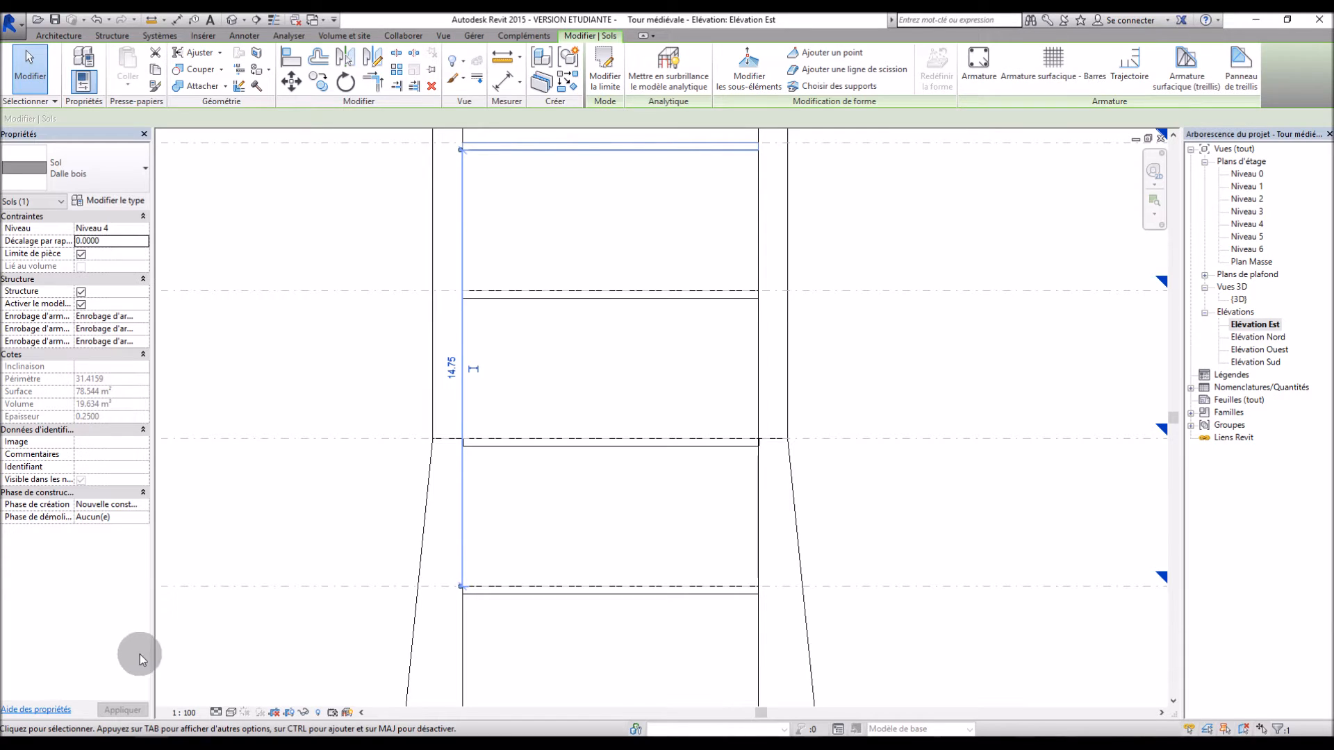
Copy the Niveau 4 floor upward by about 4.70 m and assign the copy to Niveau 5 with a level offset of 0.
{"action": "scroll", "coordinate": [252, 515], "scroll_direction": "down", "scroll_amount": 3}
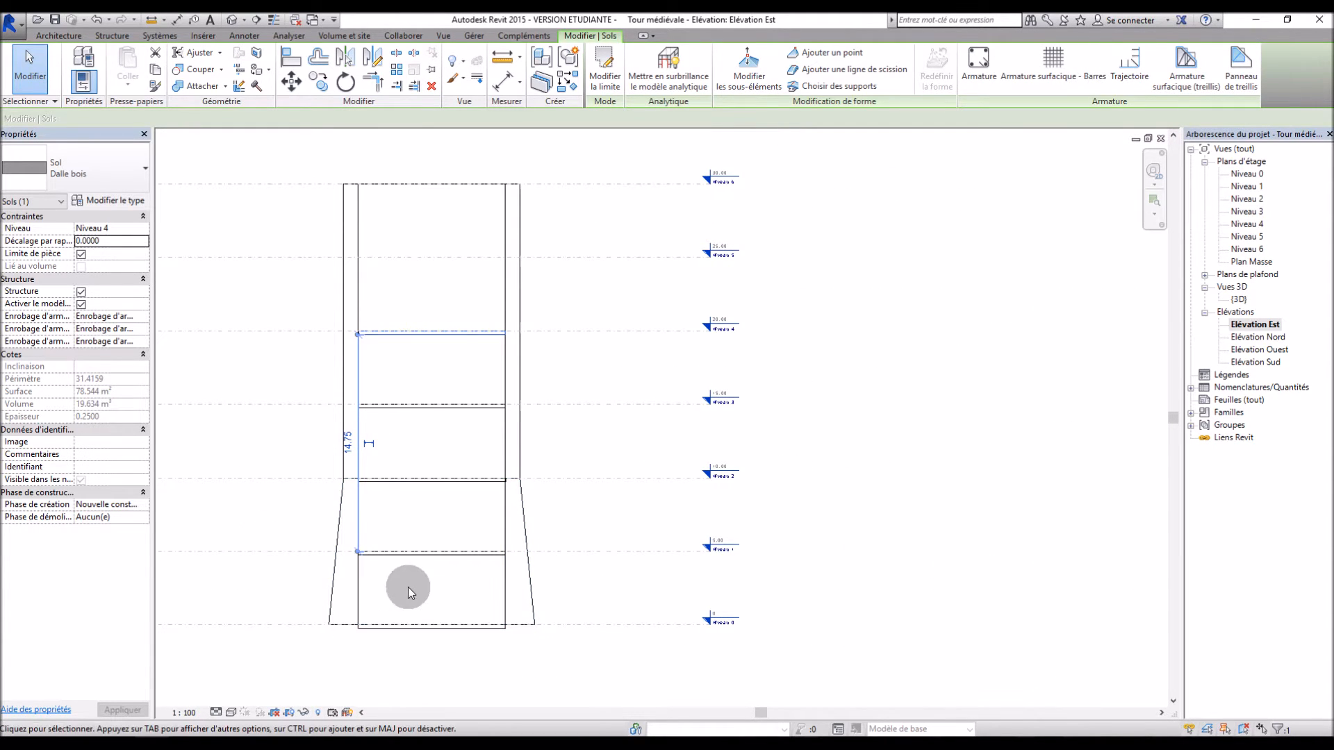
{"action": "scroll", "coordinate": [324, 215], "scroll_direction": "up", "scroll_amount": 3}
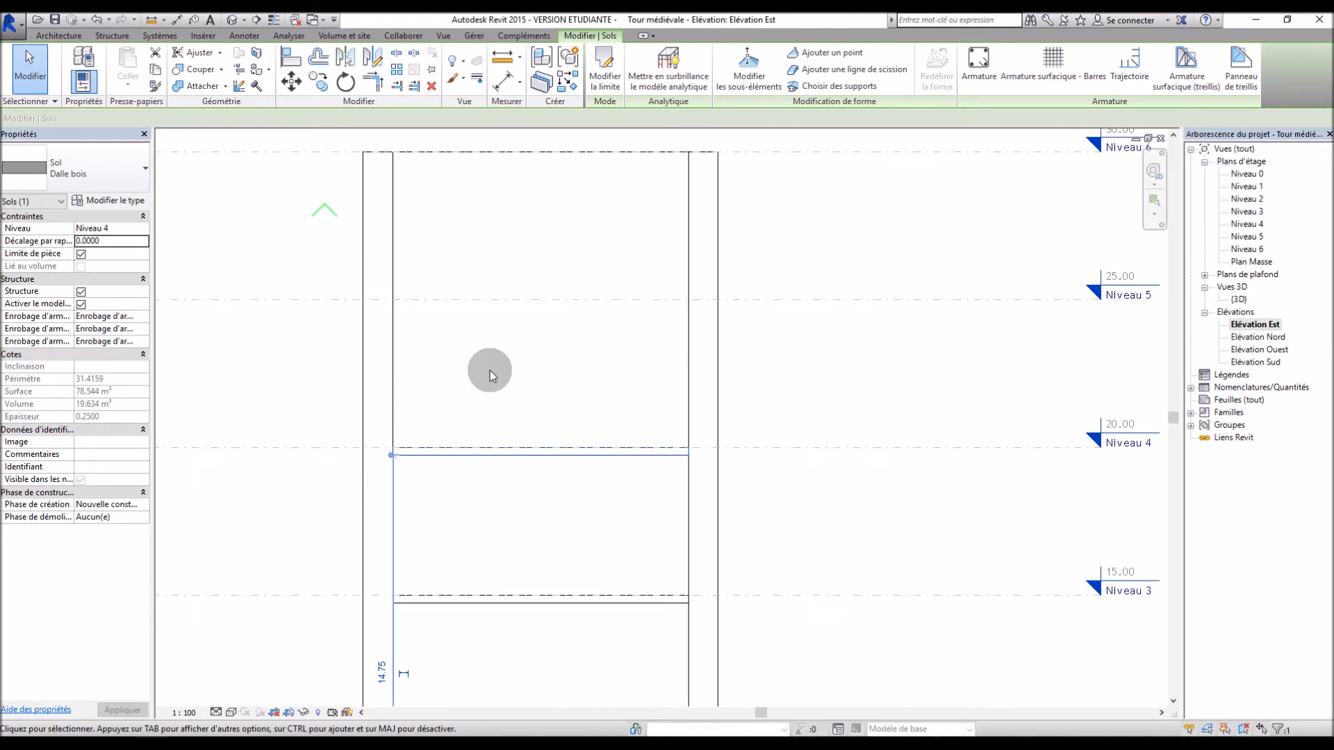
{"action": "scroll", "coordinate": [490, 370], "scroll_direction": "up", "scroll_amount": 2}
{"action": "left_click_drag", "start_coordinate": [488, 513], "coordinate": [485, 274]}
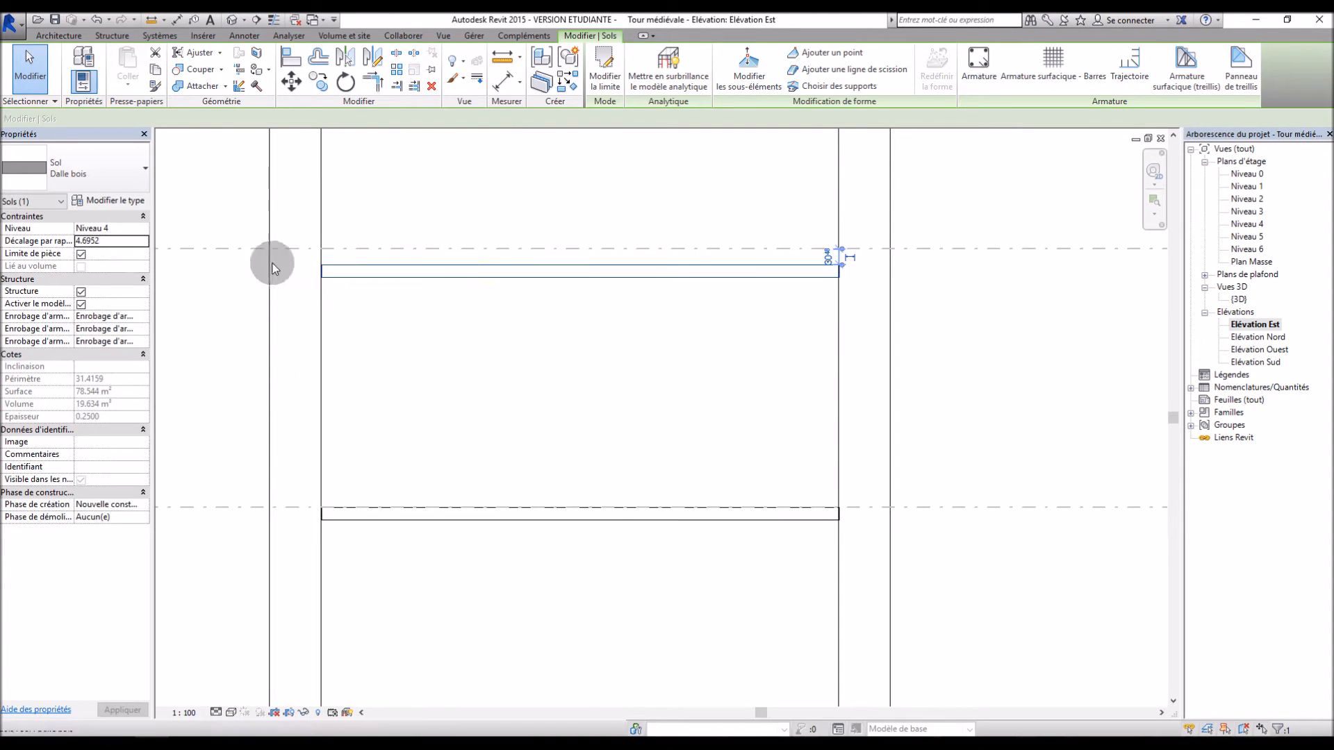
{"action": "left_click", "coordinate": [143, 228]}
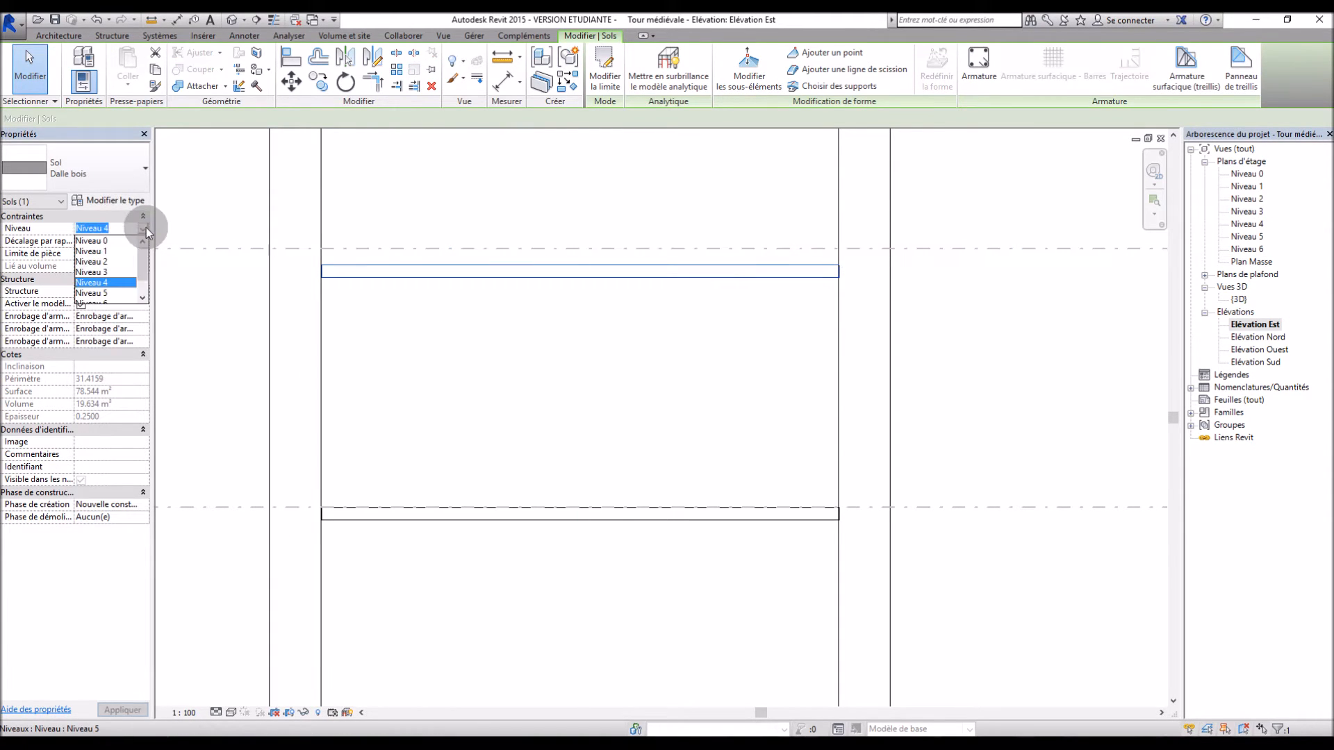
{"action": "left_click", "coordinate": [105, 294]}
{"action": "key", "text": "Tab"}
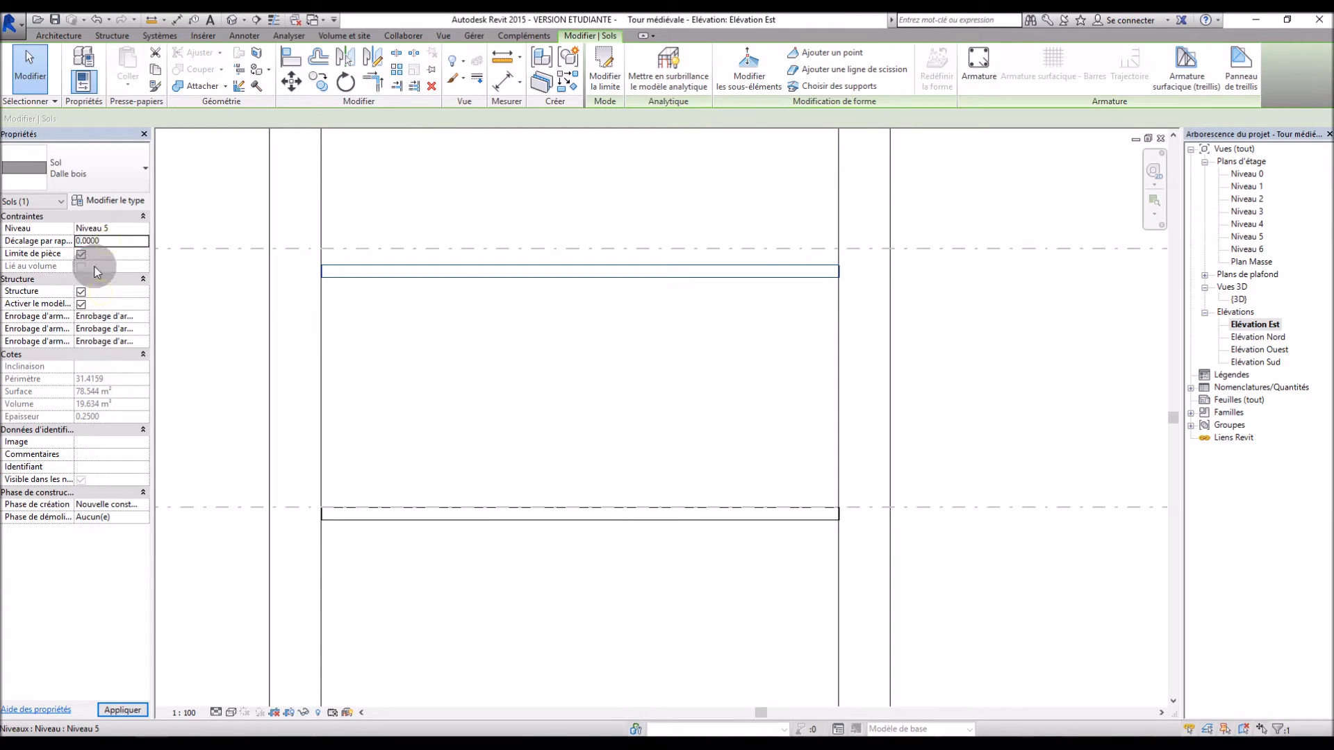
Copy the Niveau 5 floor upward and raise the copy to about 0.10 m below Niveau 6.
{"action": "scroll", "coordinate": [392, 474], "scroll_direction": "down", "scroll_amount": 5}
{"action": "scroll", "coordinate": [419, 218], "scroll_direction": "up", "scroll_amount": 5}
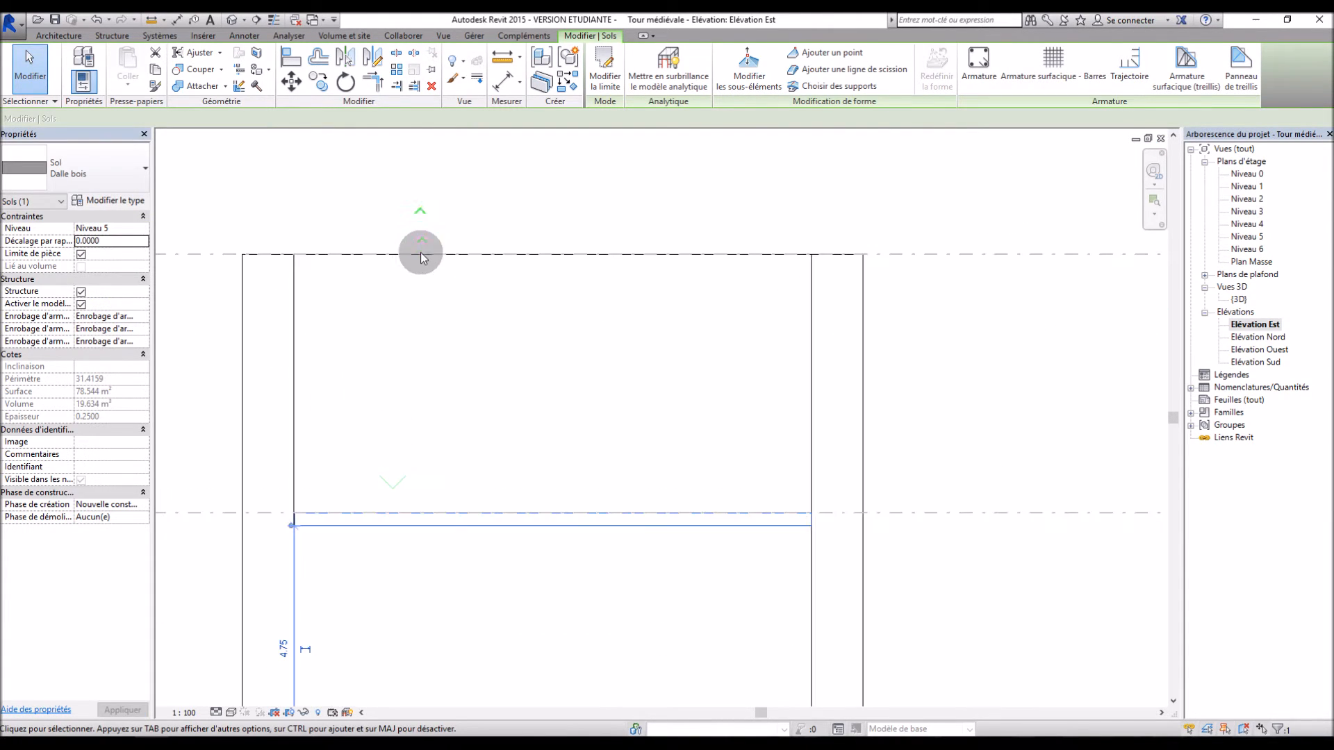
{"action": "left_click_drag", "start_coordinate": [442, 520], "coordinate": [448, 278]}
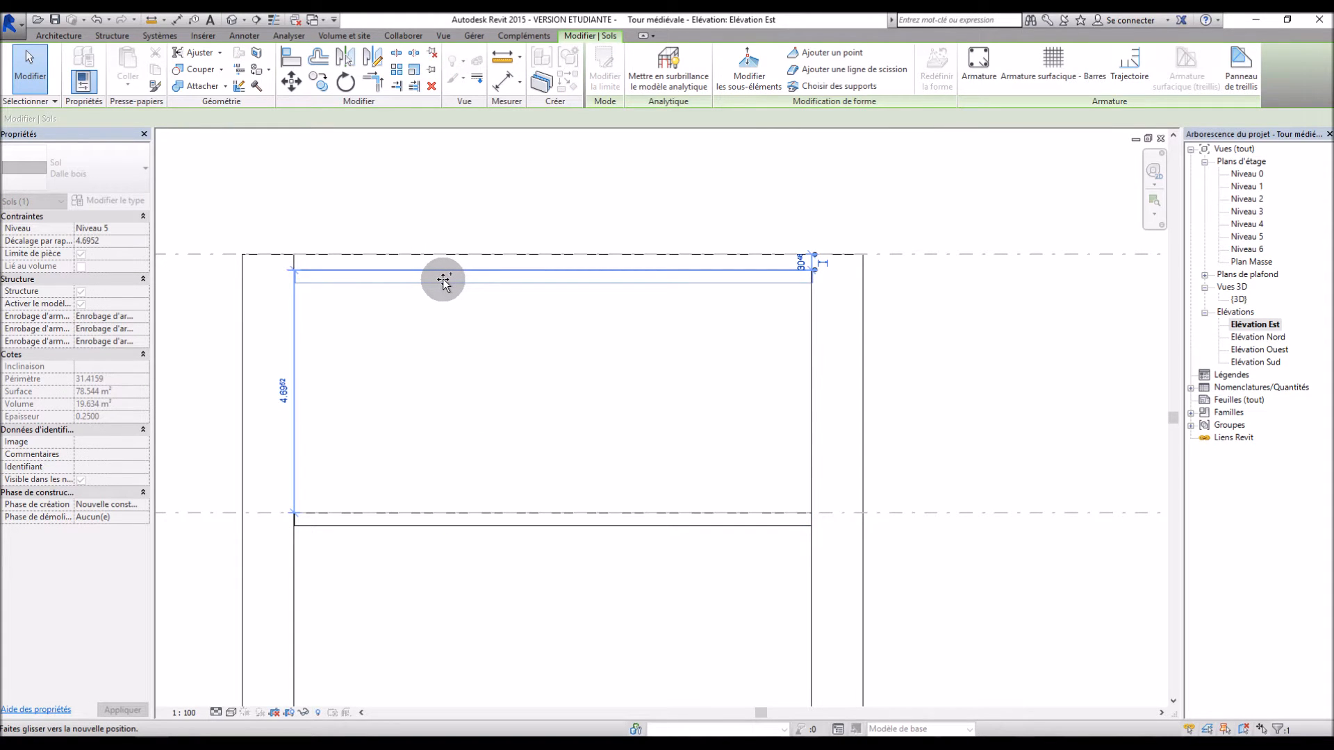
{"action": "left_click_drag", "start_coordinate": [445, 280], "coordinate": [446, 281]}
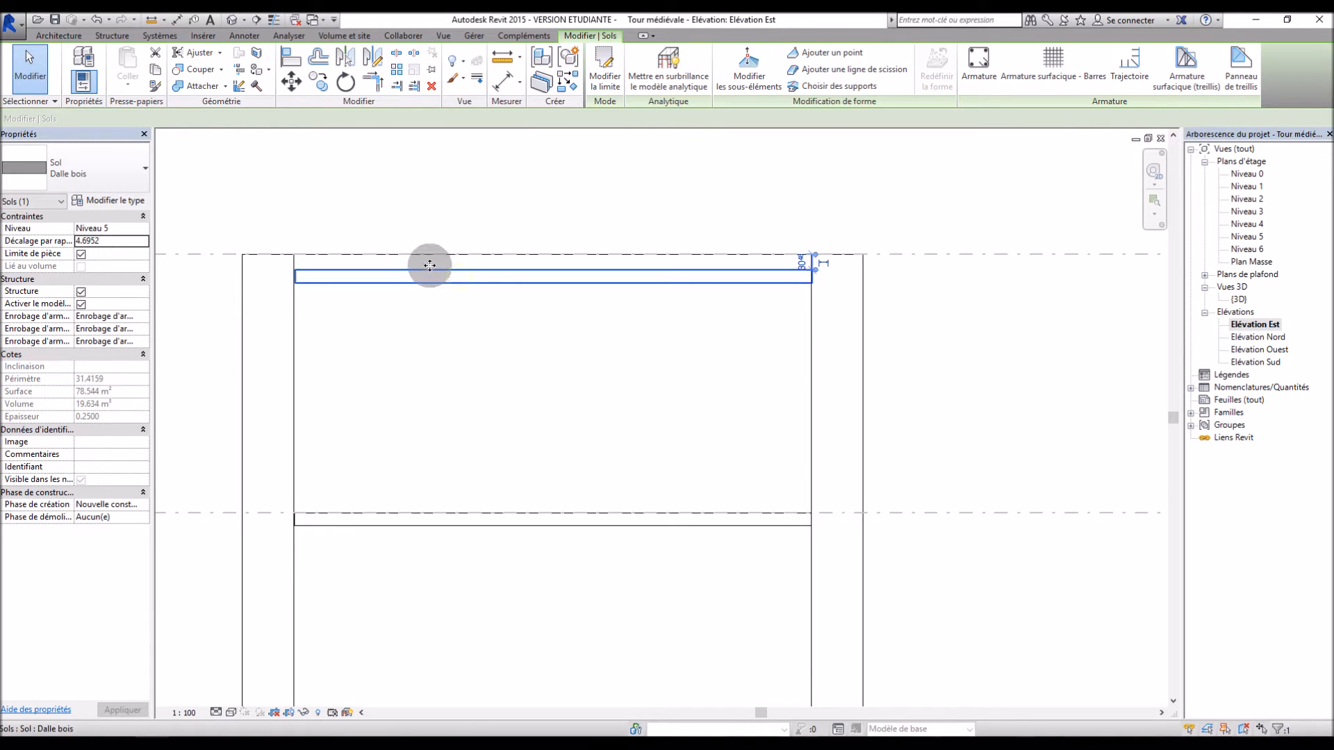
{"action": "scroll", "coordinate": [432, 271], "scroll_direction": "up", "scroll_amount": 3}
{"action": "key", "text": "Escape"}
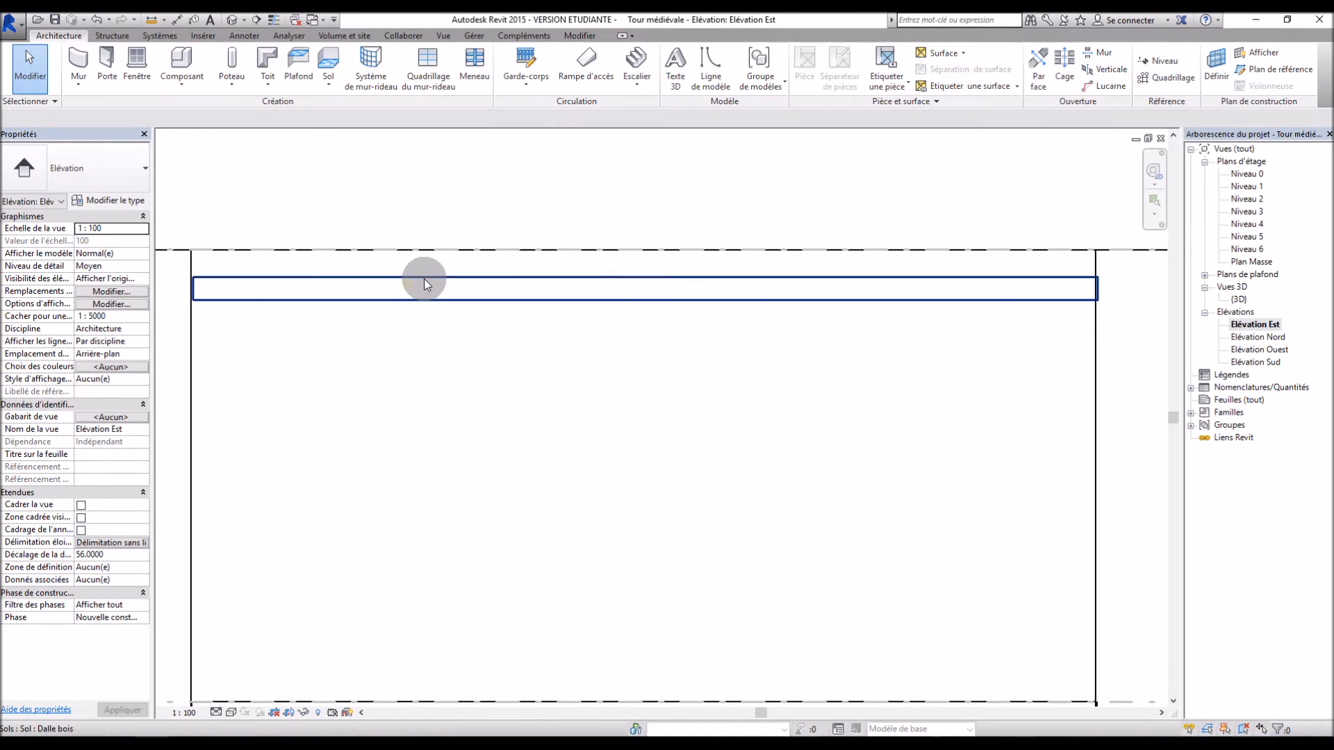
{"action": "left_click", "coordinate": [424, 278]}
{"action": "mouse_move", "coordinate": [418, 271]}
{"action": "left_mouse_down"}
{"action": "mouse_move", "coordinate": [336, 260]}
{"action": "mouse_move", "coordinate": [419, 264]}
{"action": "left_mouse_up"}
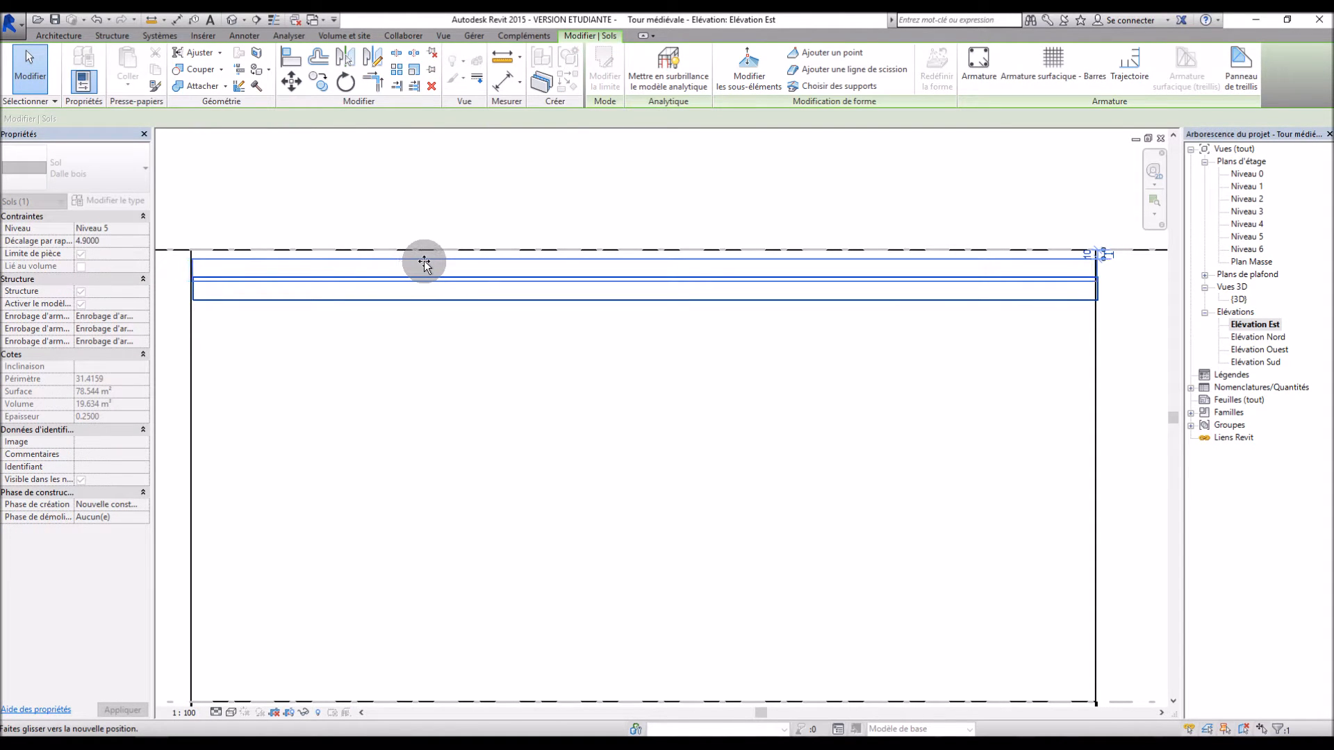
{"action": "left_click_drag", "start_coordinate": [422, 264], "coordinate": [423, 264]}
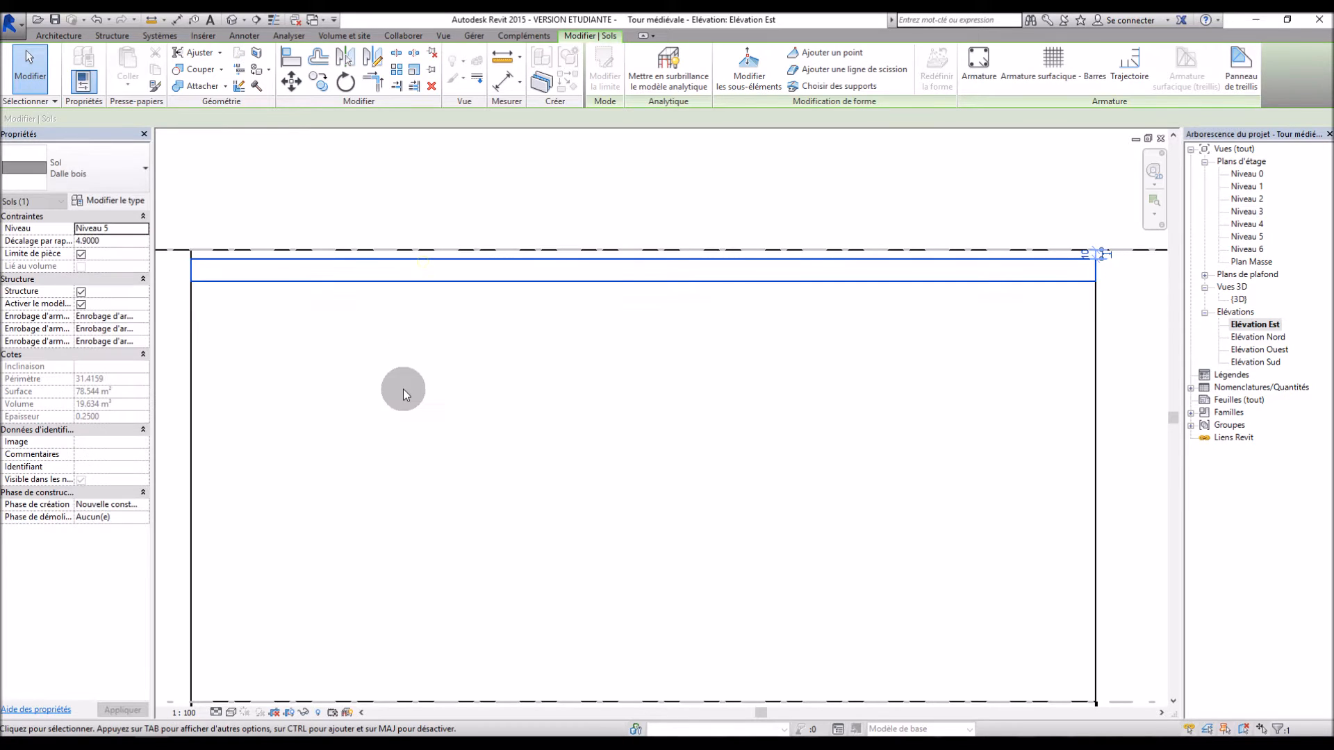
Assign the topmost floor copy to Niveau 6 with a level offset of 0, apply the change and deselect it.
{"action": "left_click", "coordinate": [137, 228]}
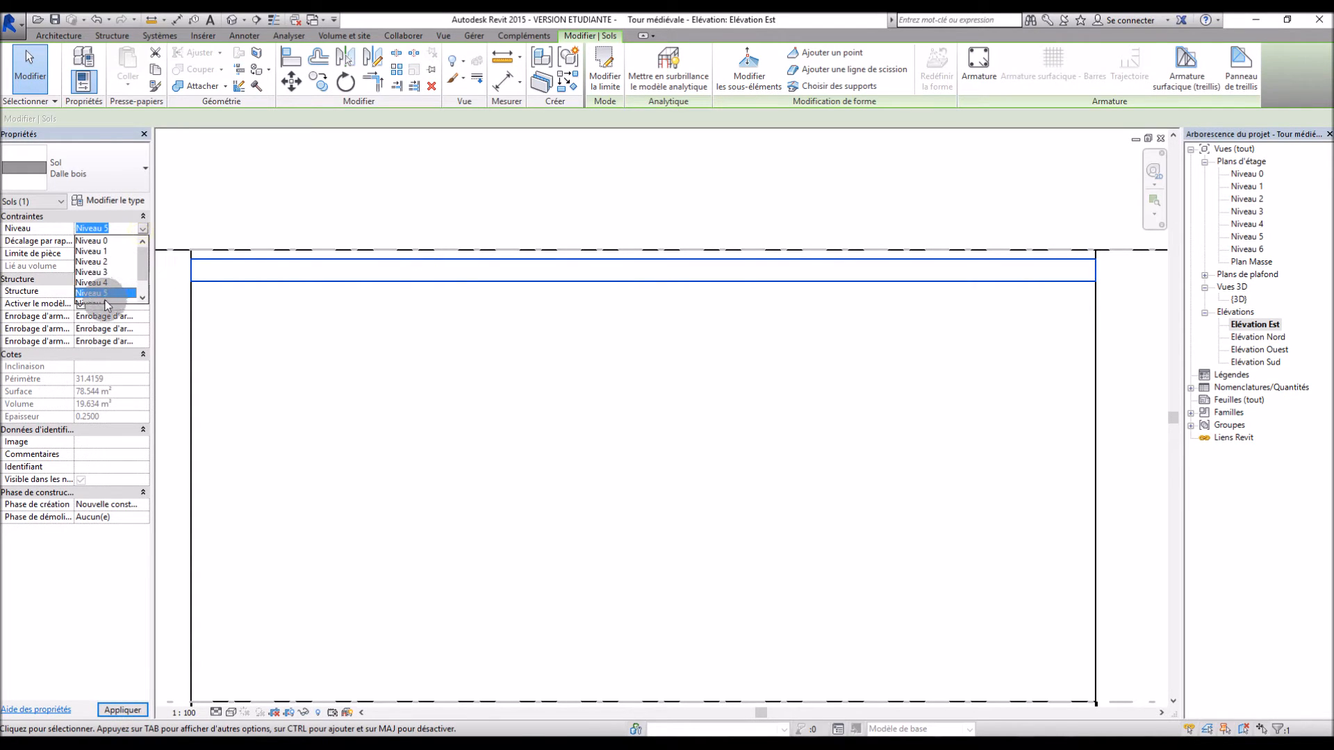
{"action": "left_click", "coordinate": [108, 303]}
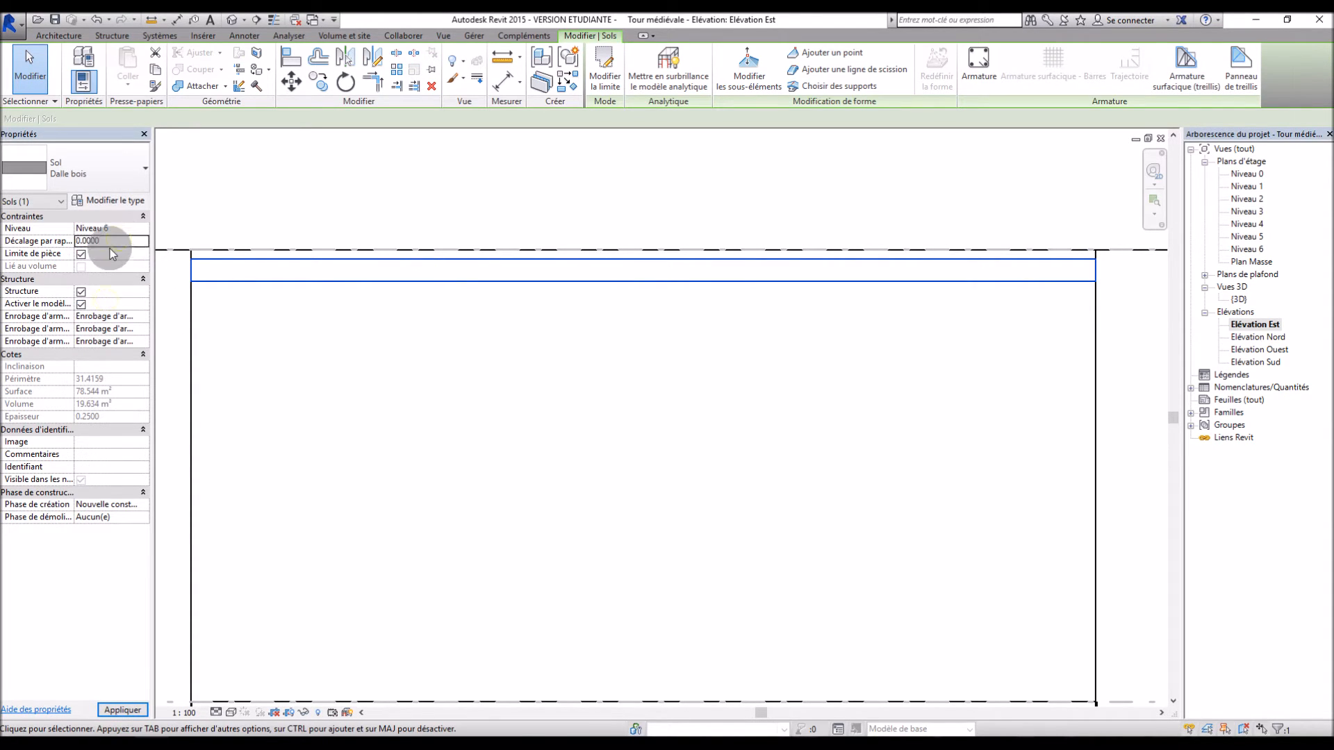
{"action": "key", "text": "Return"}
{"action": "scroll", "coordinate": [445, 429], "scroll_direction": "down", "scroll_amount": 5}
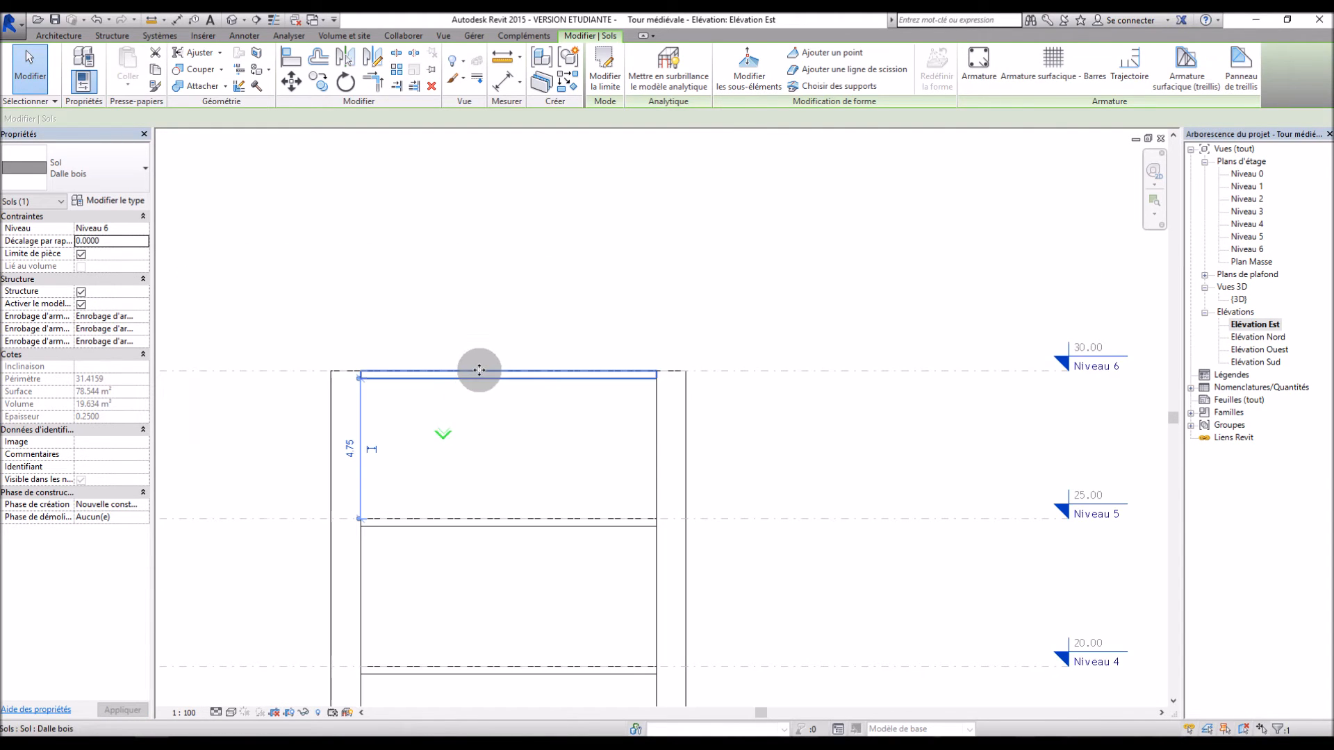
{"action": "scroll", "coordinate": [485, 360], "scroll_direction": "down", "scroll_amount": 4}
{"action": "scroll", "coordinate": [411, 502], "scroll_direction": "up", "scroll_amount": 3}
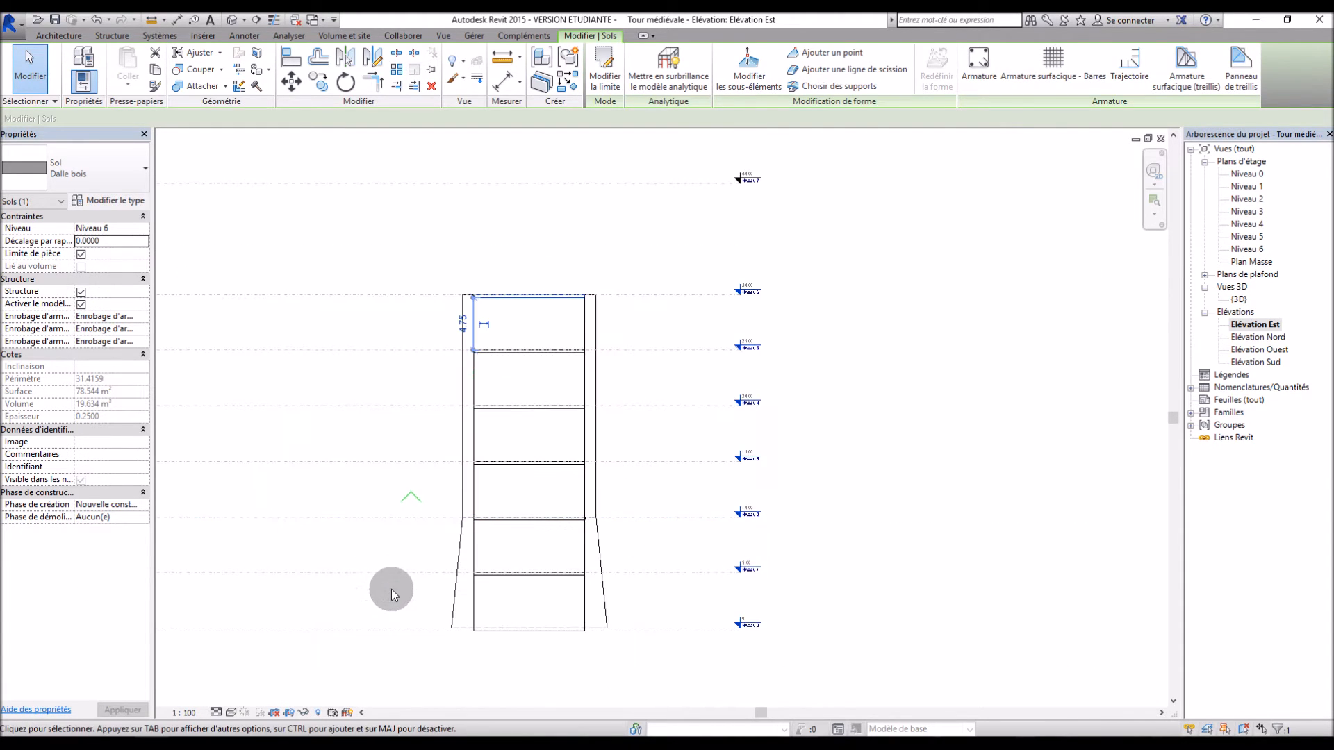
{"action": "scroll", "coordinate": [393, 589], "scroll_direction": "up", "scroll_amount": 1}
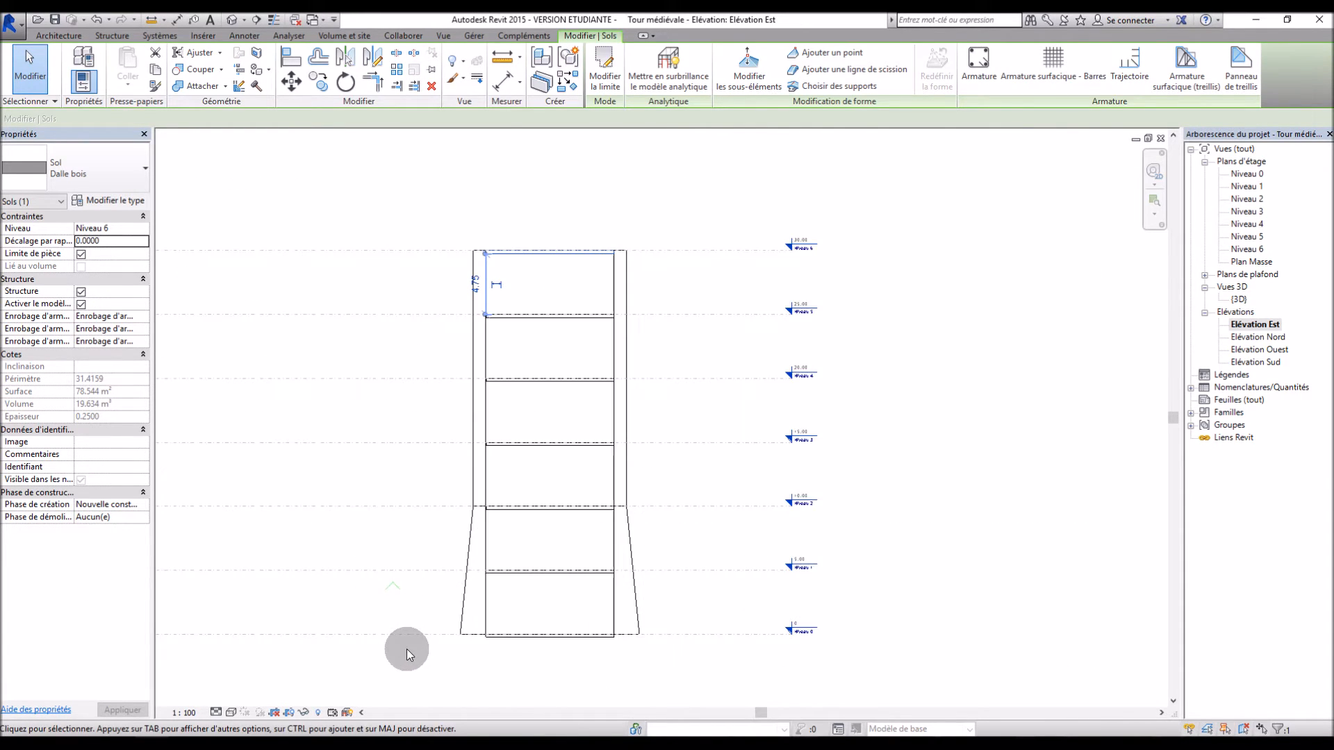
{"action": "left_click", "coordinate": [447, 660]}
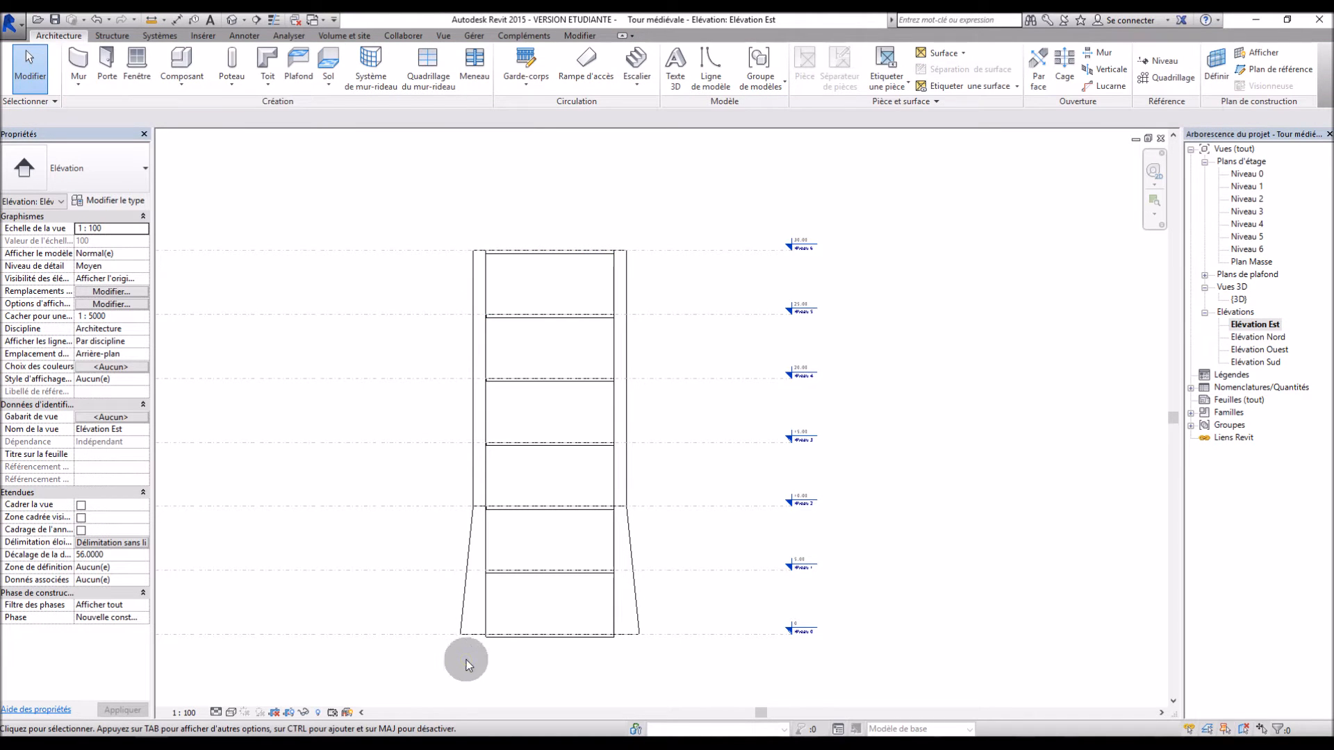
{"action": "scroll", "coordinate": [629, 666], "scroll_direction": "up", "scroll_amount": 3}
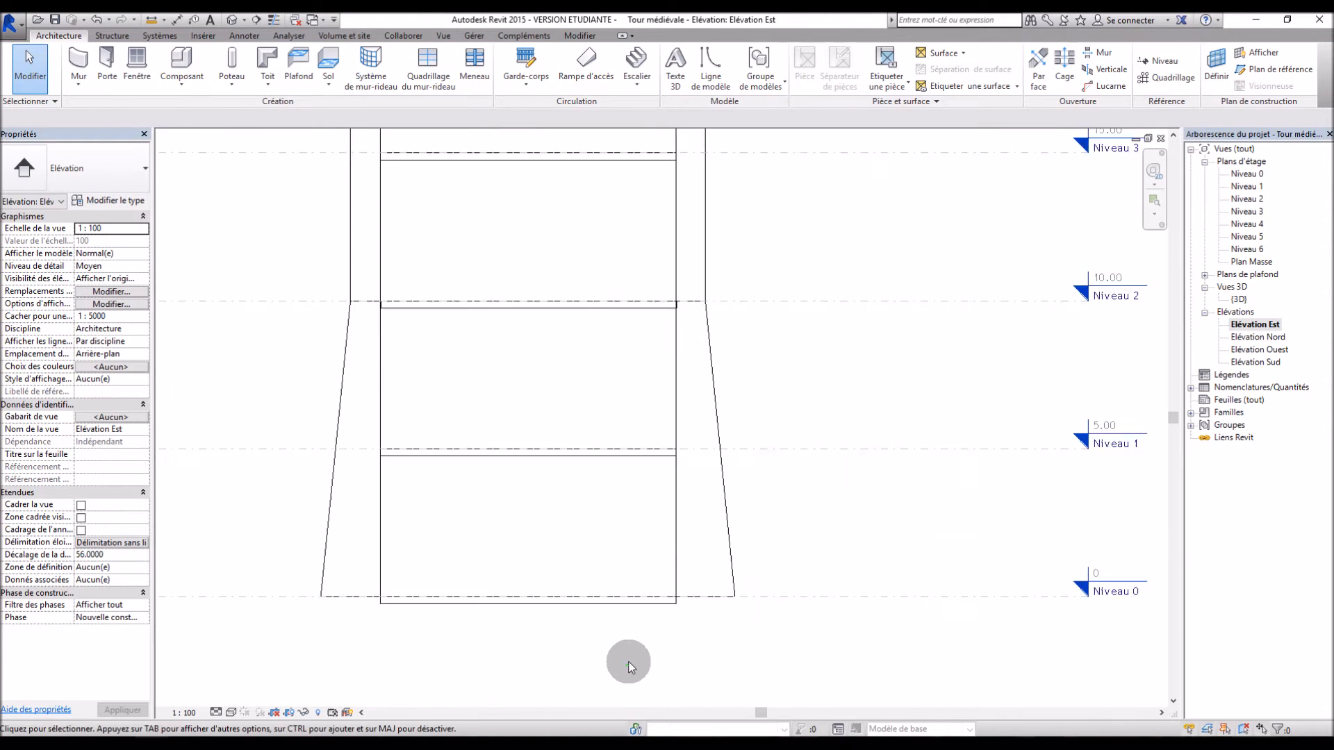
Open the 3D view and examine the underside of the tower where the lowest floor meets the wall.
{"action": "double_click", "coordinate": [1240, 299]}
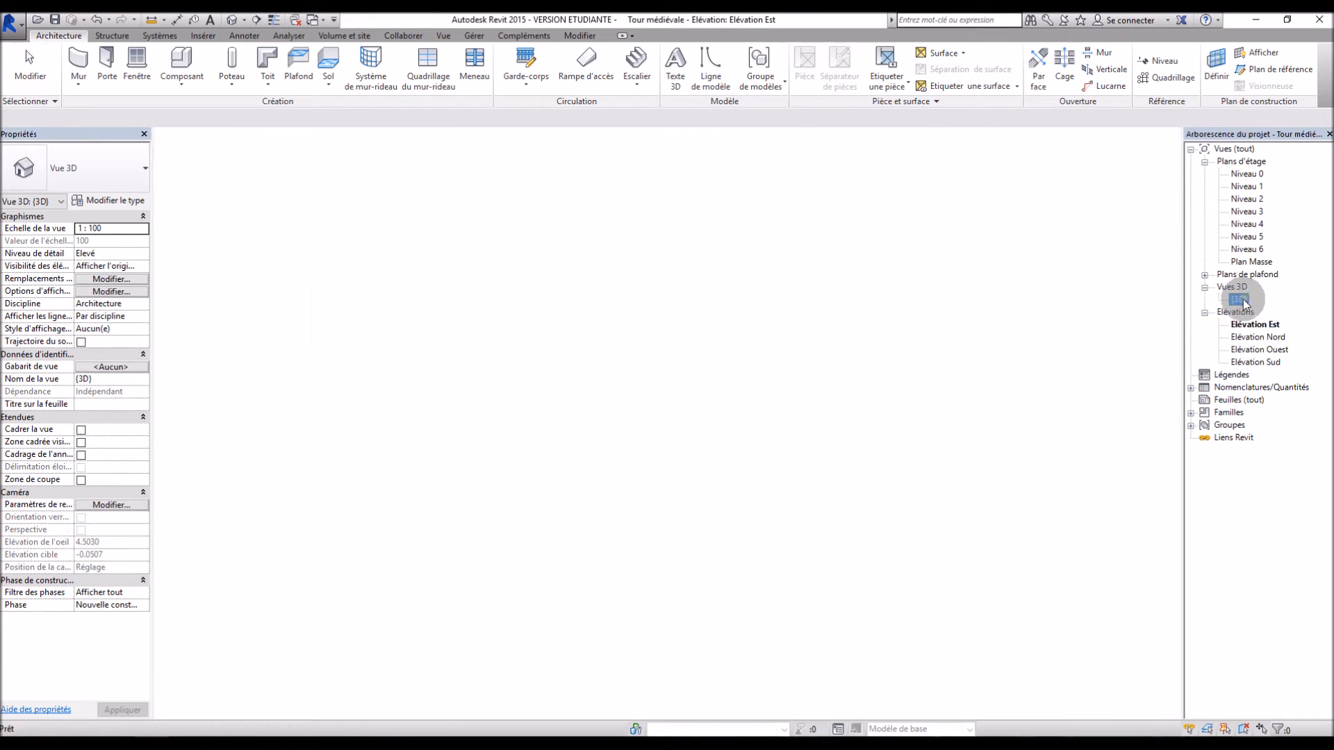
{"action": "middle_click_drag", "start_coordinate": [914, 549], "coordinate": [862, 118]}
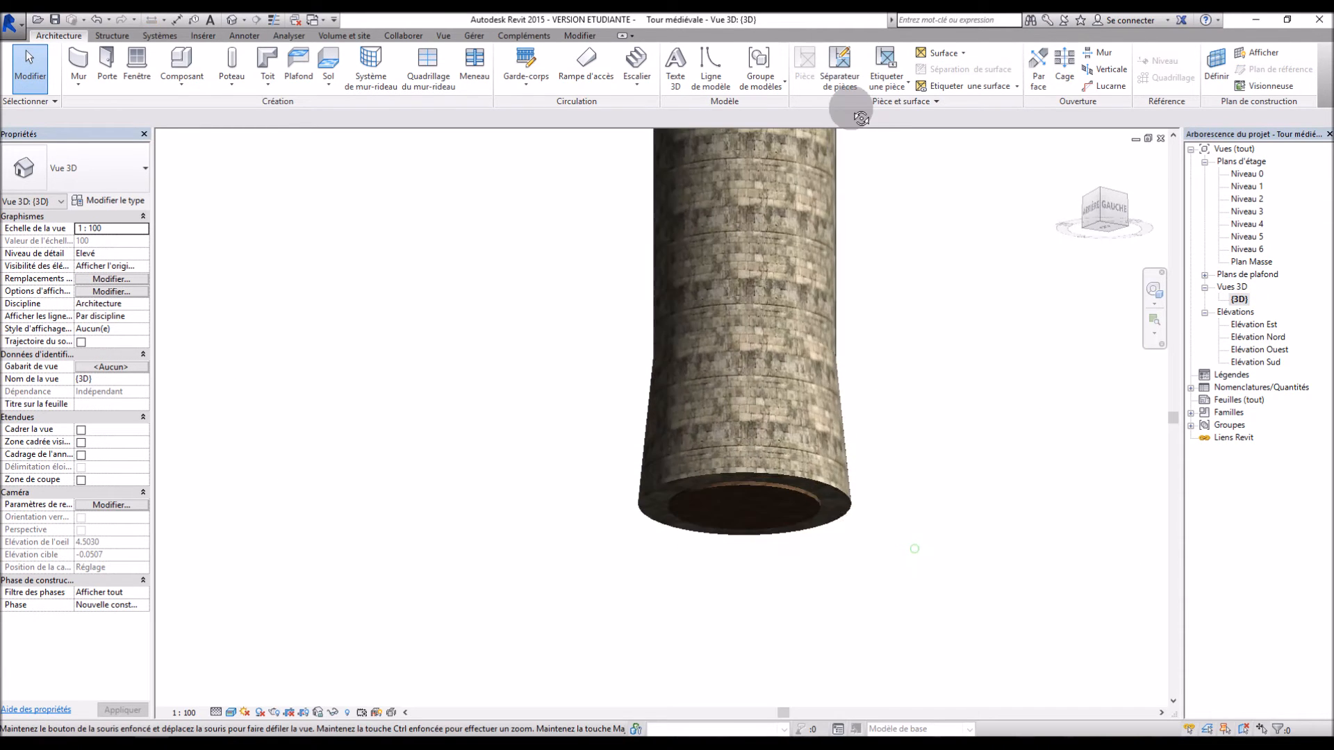
{"action": "scroll", "coordinate": [805, 477], "scroll_direction": "up", "scroll_amount": 3}
{"action": "middle_click_drag", "start_coordinate": [856, 571], "coordinate": [1073, 428], "text": "shift"}
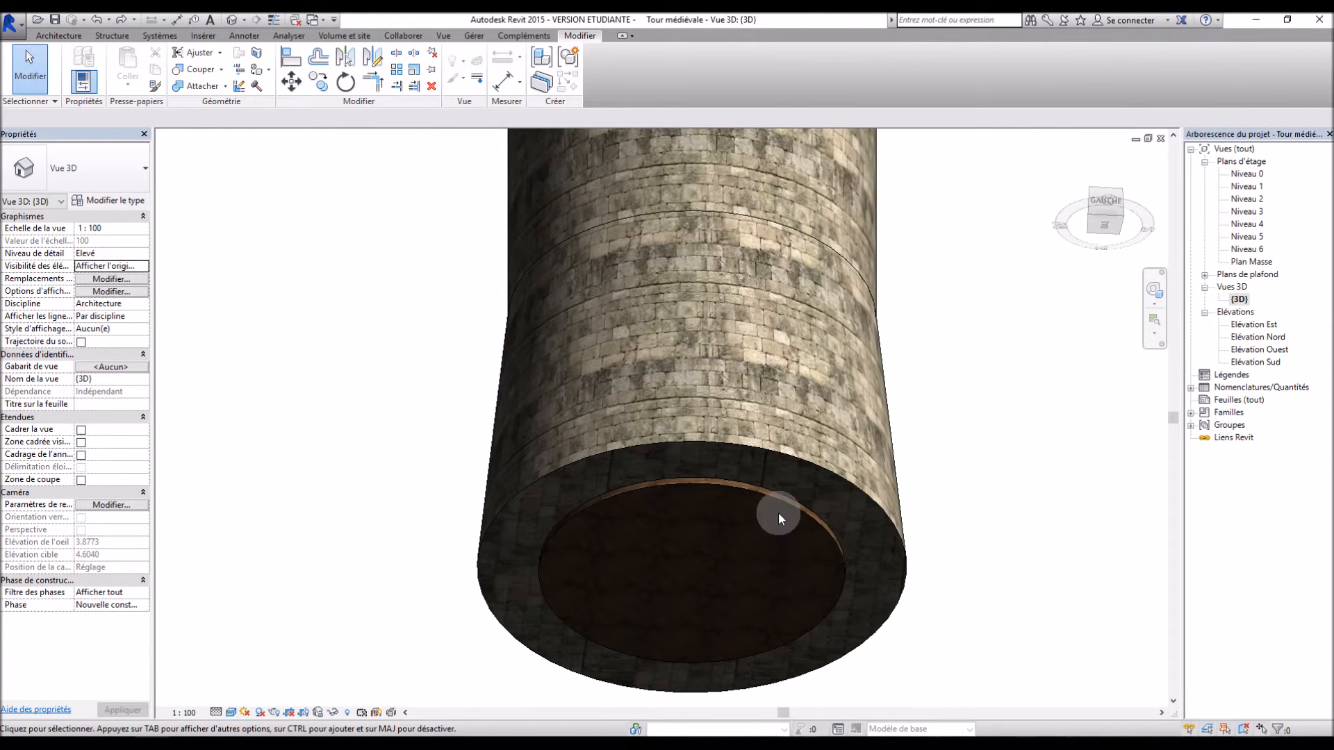
Try to extend the base wall mass slightly downward in the 3D view.
{"action": "left_click", "coordinate": [810, 478]}
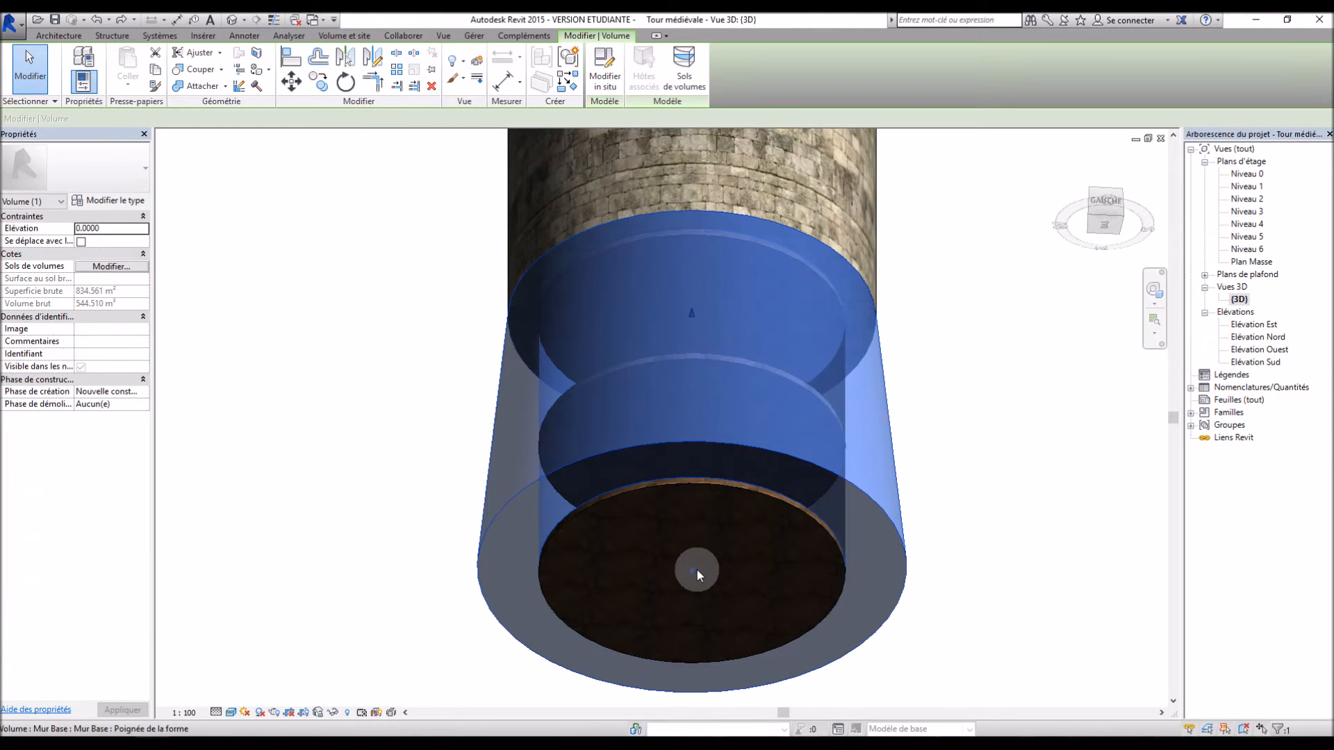
{"action": "left_click_drag", "start_coordinate": [694, 573], "coordinate": [693, 583]}
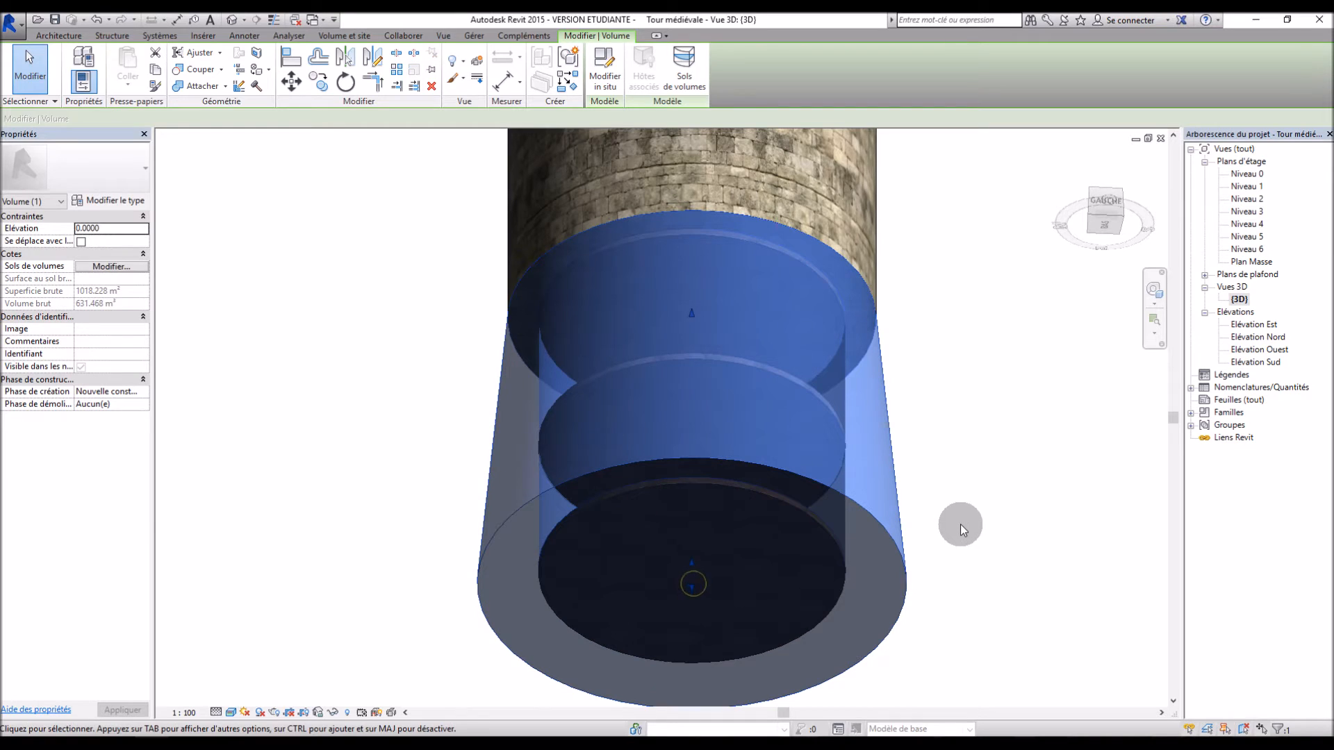
{"action": "left_click", "coordinate": [960, 524]}
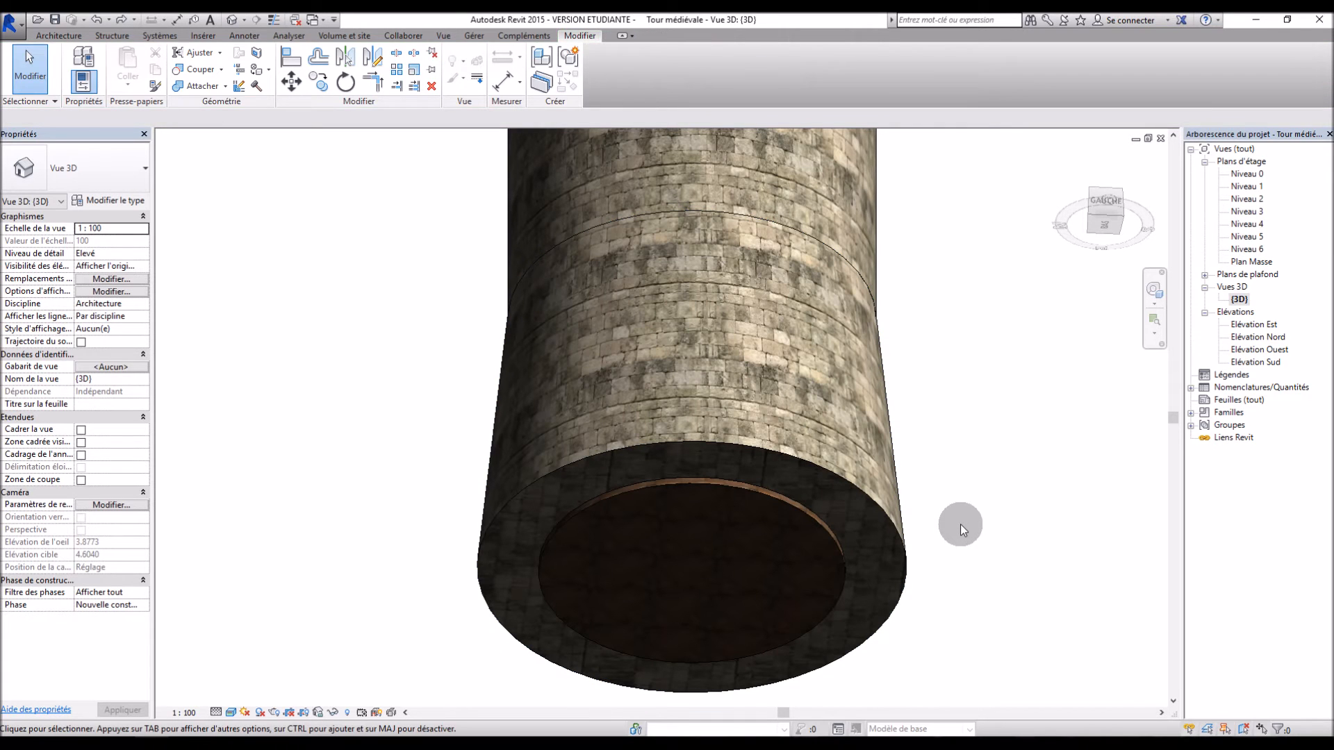
In the Elévation Est view, extend the bottom of the base wall mass down to the underside of the Niveau 0 floor.
{"action": "double_click", "coordinate": [1255, 325]}
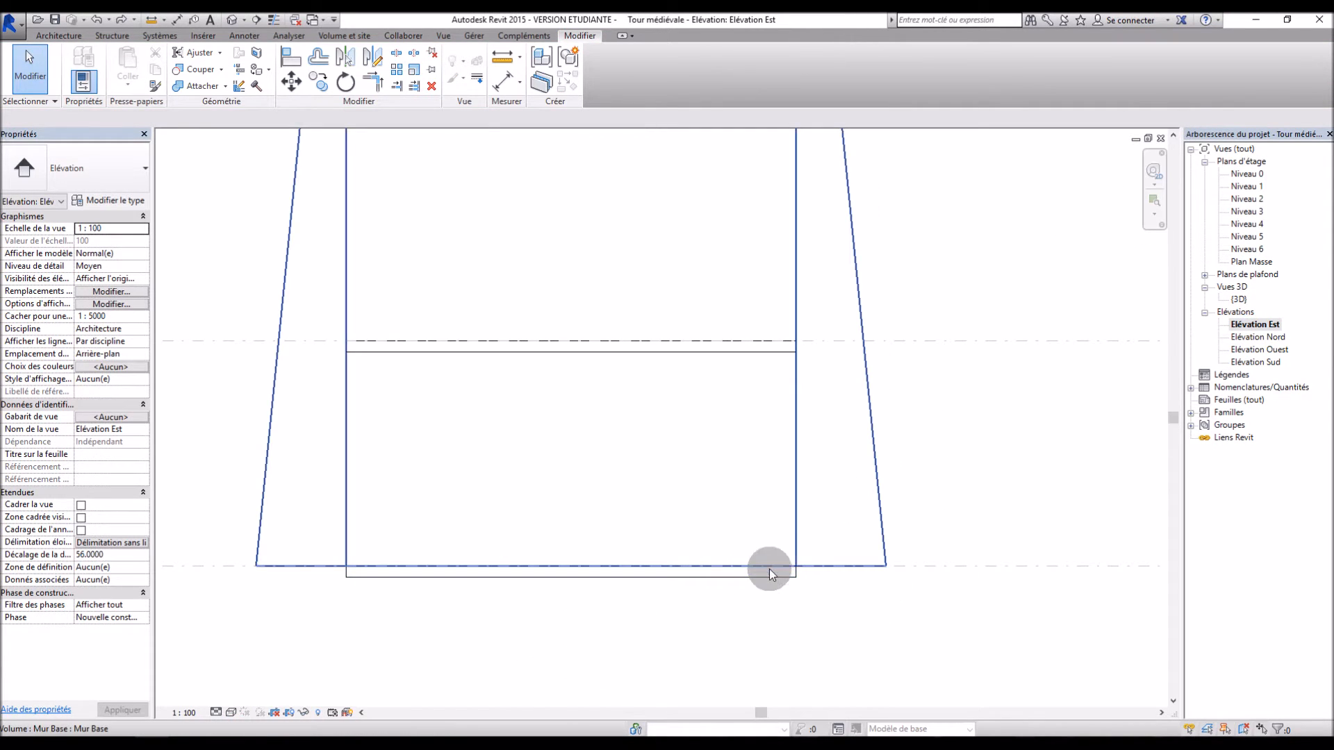
{"action": "left_click", "coordinate": [810, 563]}
{"action": "left_click_drag", "start_coordinate": [571, 575], "coordinate": [567, 577]}
{"action": "left_click", "coordinate": [1004, 522]}
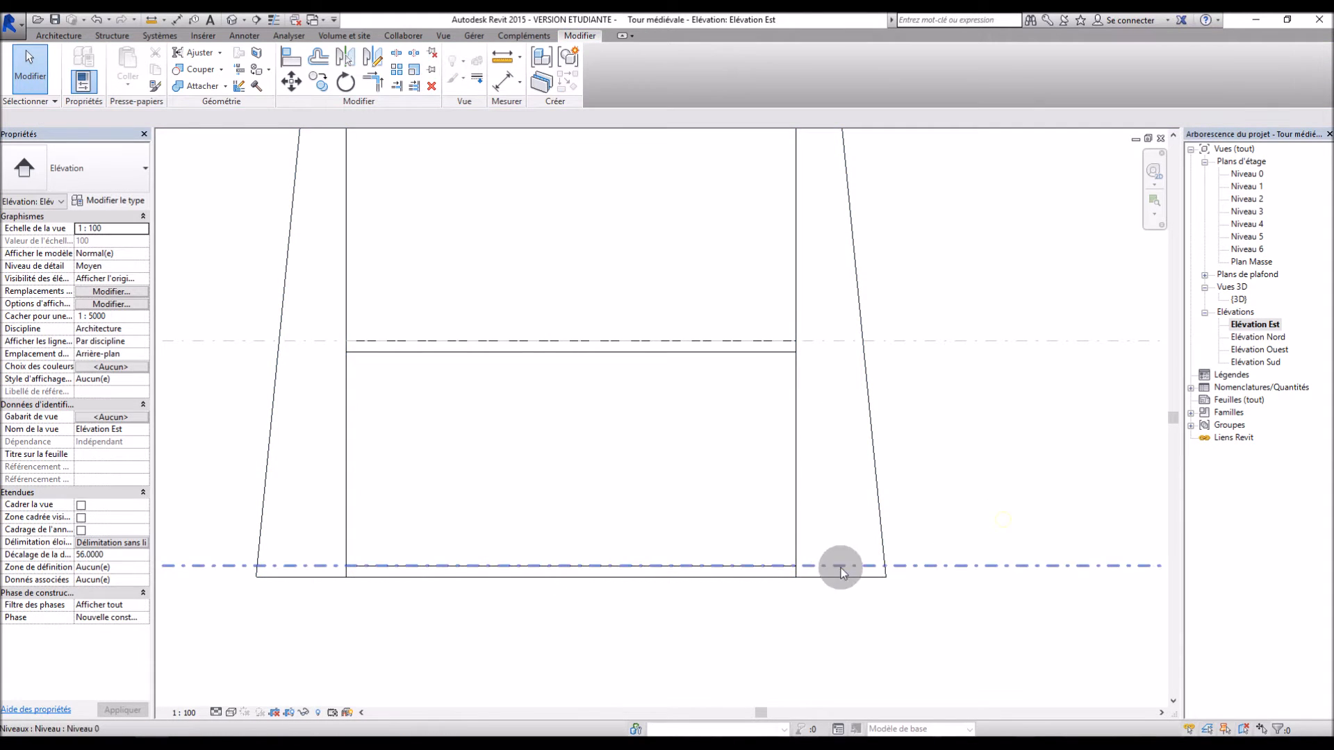
Enable the section box in the 3D view and pull it inward to cut the tower open and show its interior floors.
{"action": "double_click", "coordinate": [1239, 298]}
{"action": "middle_click_drag", "start_coordinate": [992, 593], "coordinate": [887, 523], "text": "shift"}
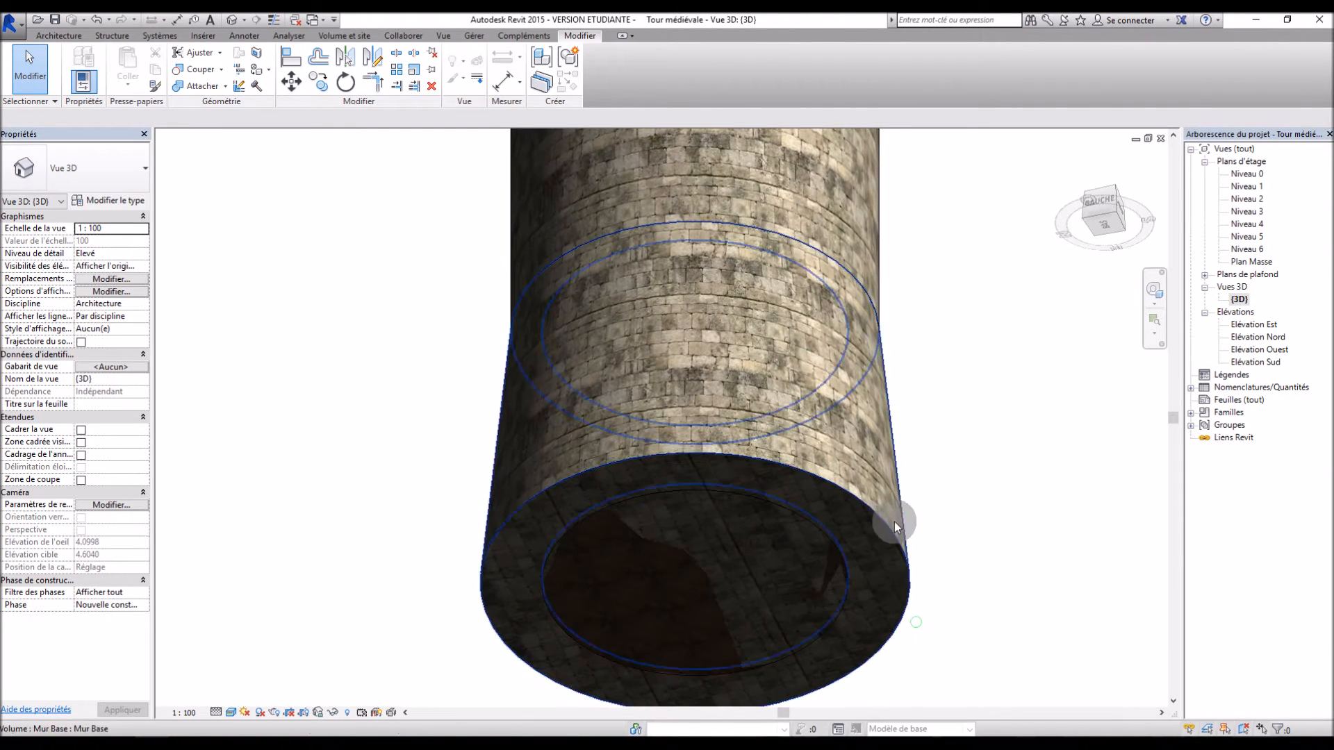
{"action": "left_click", "coordinate": [82, 480]}
{"action": "left_click", "coordinate": [397, 399]}
{"action": "left_click_drag", "start_coordinate": [396, 399], "coordinate": [465, 516]}
{"action": "middle_click_drag", "start_coordinate": [348, 477], "coordinate": [497, 709], "text": "shift"}
{"action": "scroll", "coordinate": [400, 540], "scroll_direction": "down", "scroll_amount": 5}
{"action": "middle_click_drag", "start_coordinate": [765, 460], "coordinate": [669, 635], "text": "shift"}
{"action": "scroll", "coordinate": [306, 597], "scroll_direction": "up", "scroll_amount": 3}
{"action": "middle_click_drag", "start_coordinate": [405, 481], "coordinate": [549, 462], "text": "shift"}
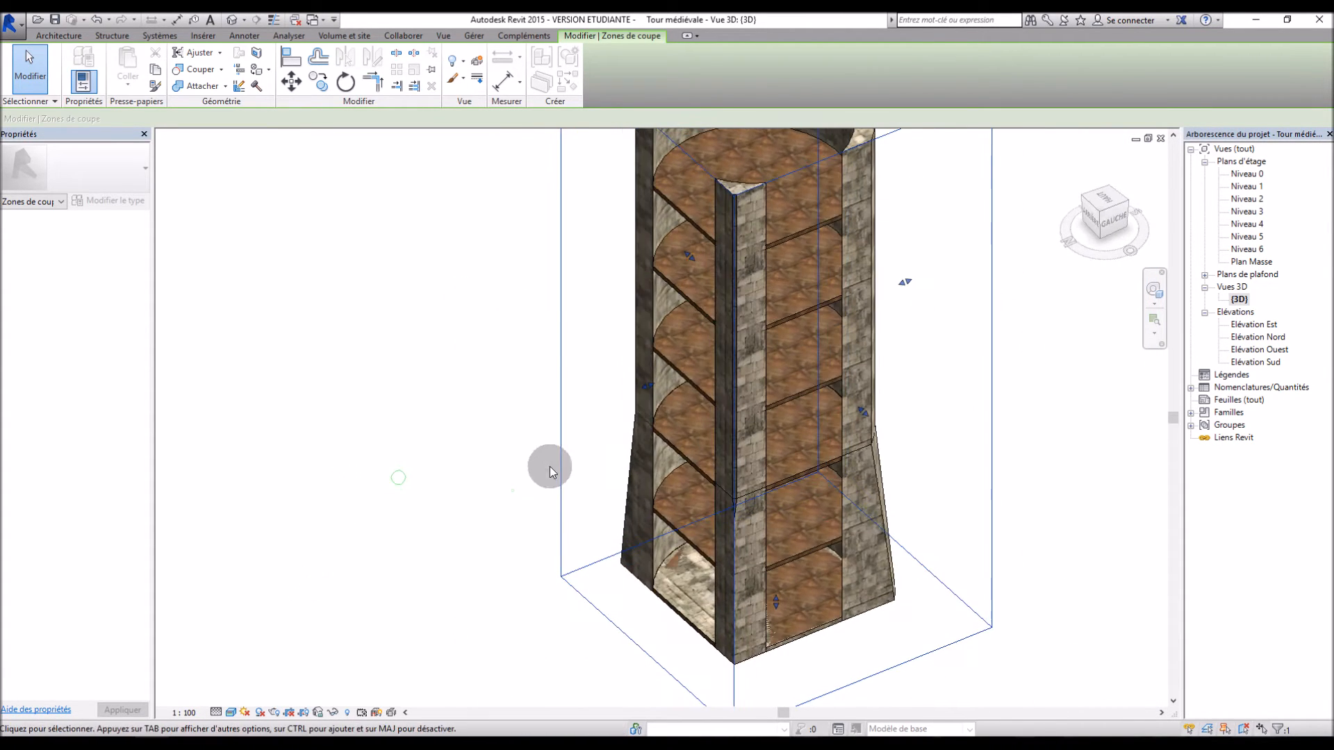
Pull one side of the section box back outward and inspect where the Niveau 0 floor meets the base wall.
{"action": "left_click_drag", "start_coordinate": [636, 383], "coordinate": [561, 419]}
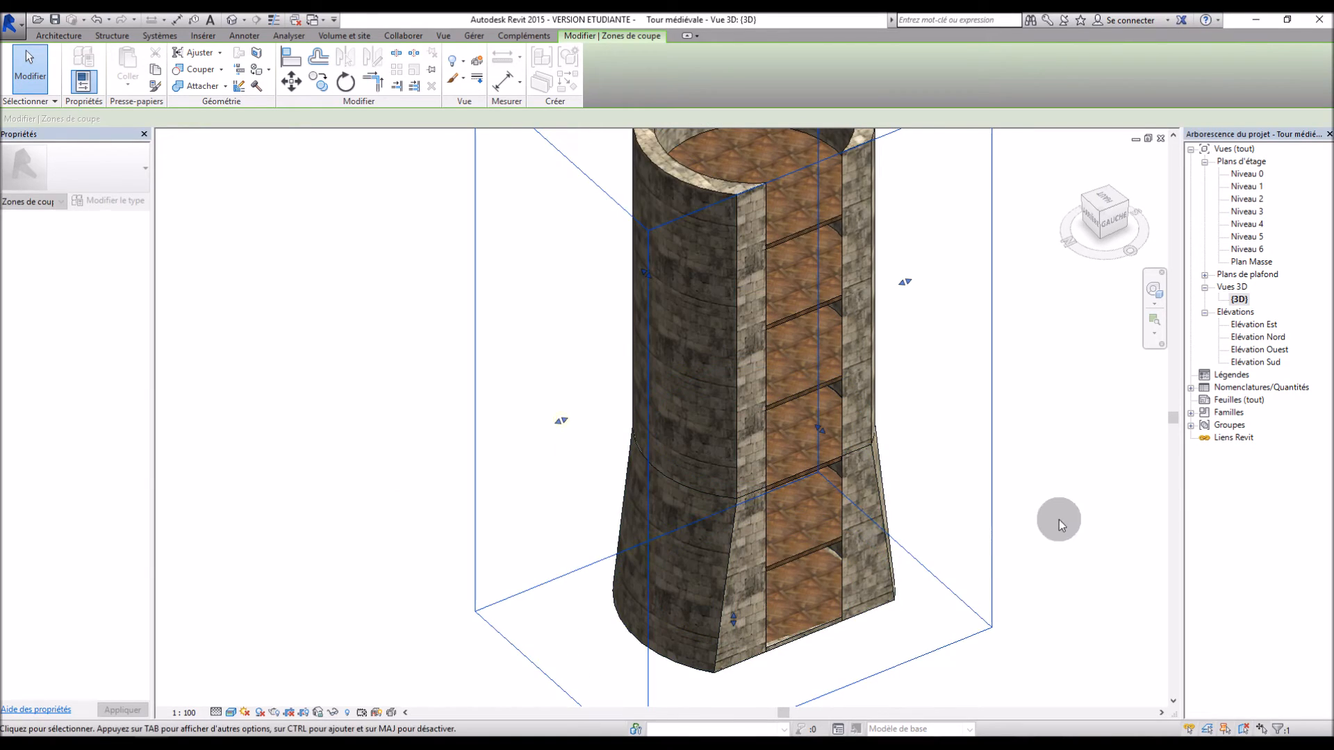
{"action": "middle_click_drag", "start_coordinate": [868, 566], "coordinate": [674, 567], "text": "shift"}
{"action": "scroll", "coordinate": [589, 662], "scroll_direction": "up", "scroll_amount": 3}
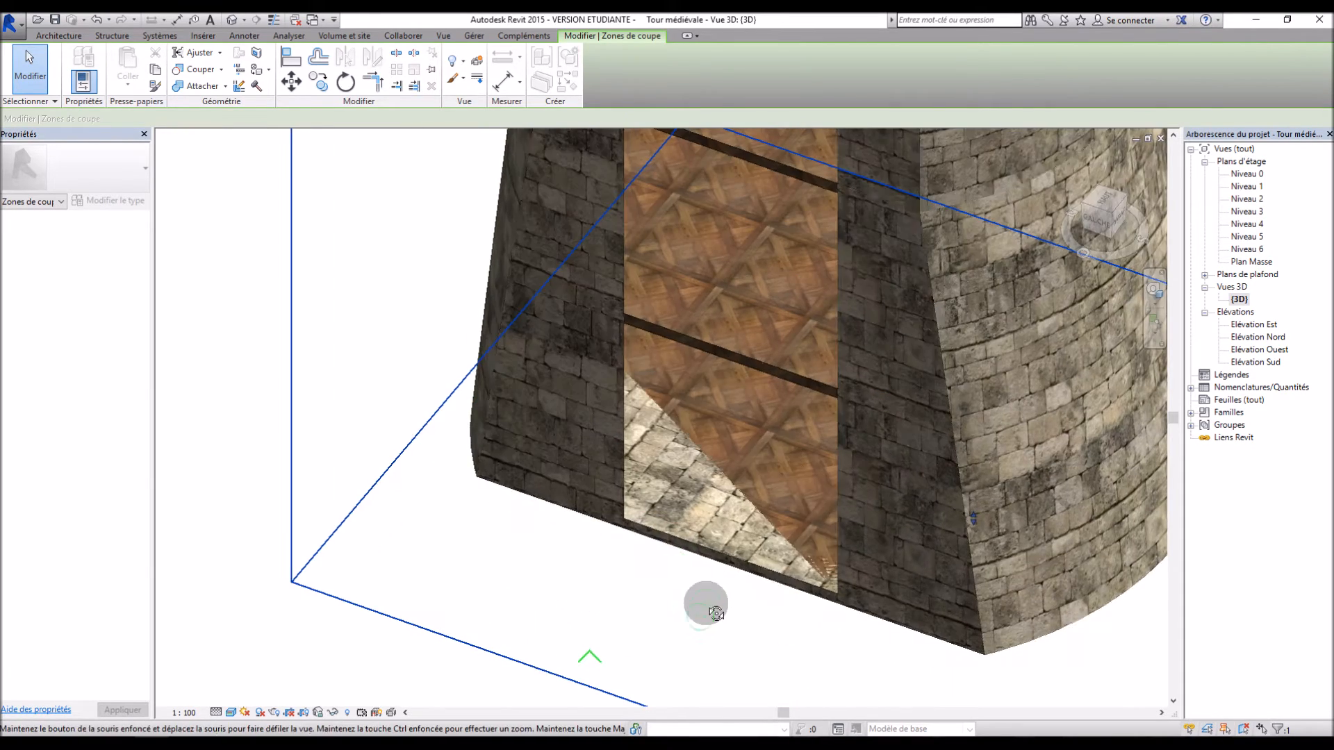
{"action": "middle_click_drag", "start_coordinate": [700, 617], "coordinate": [868, 620], "text": "shift"}
{"action": "scroll", "coordinate": [894, 623], "scroll_direction": "up", "scroll_amount": 3}
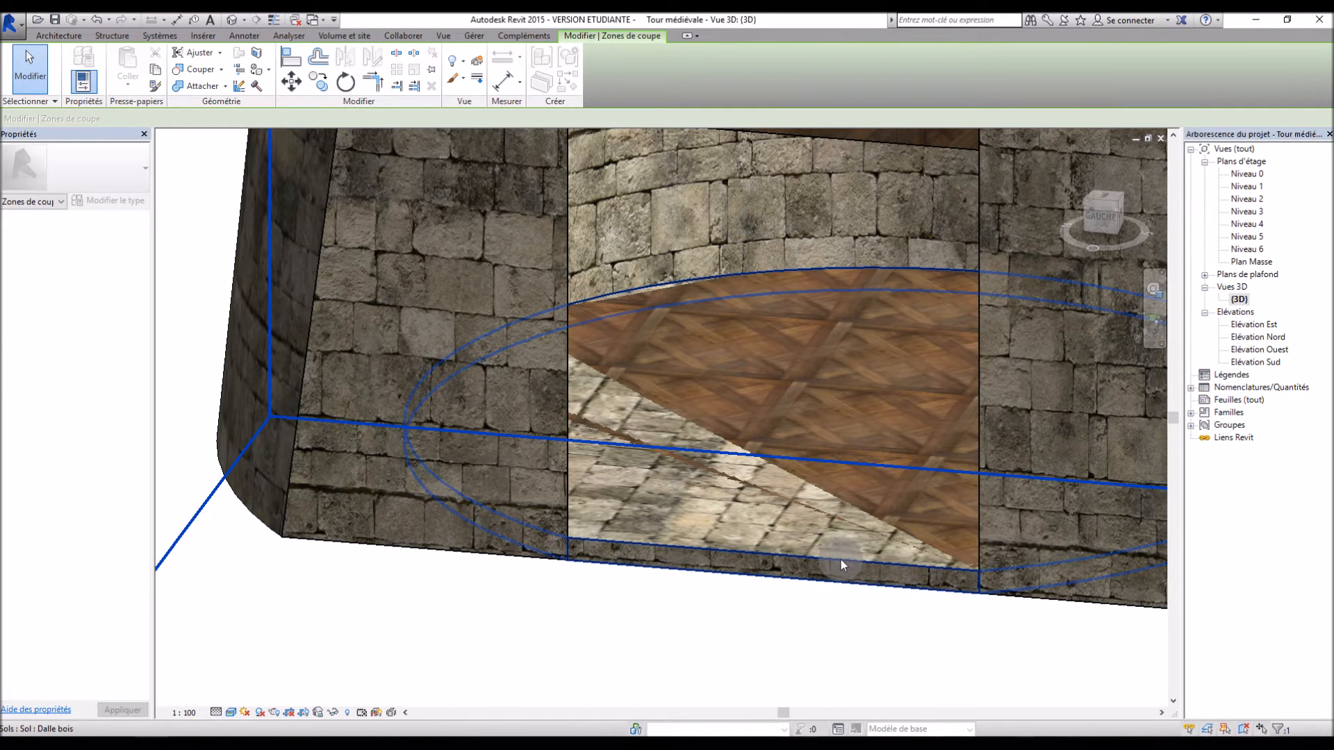
{"action": "scroll", "coordinate": [780, 577], "scroll_direction": "down", "scroll_amount": 5}
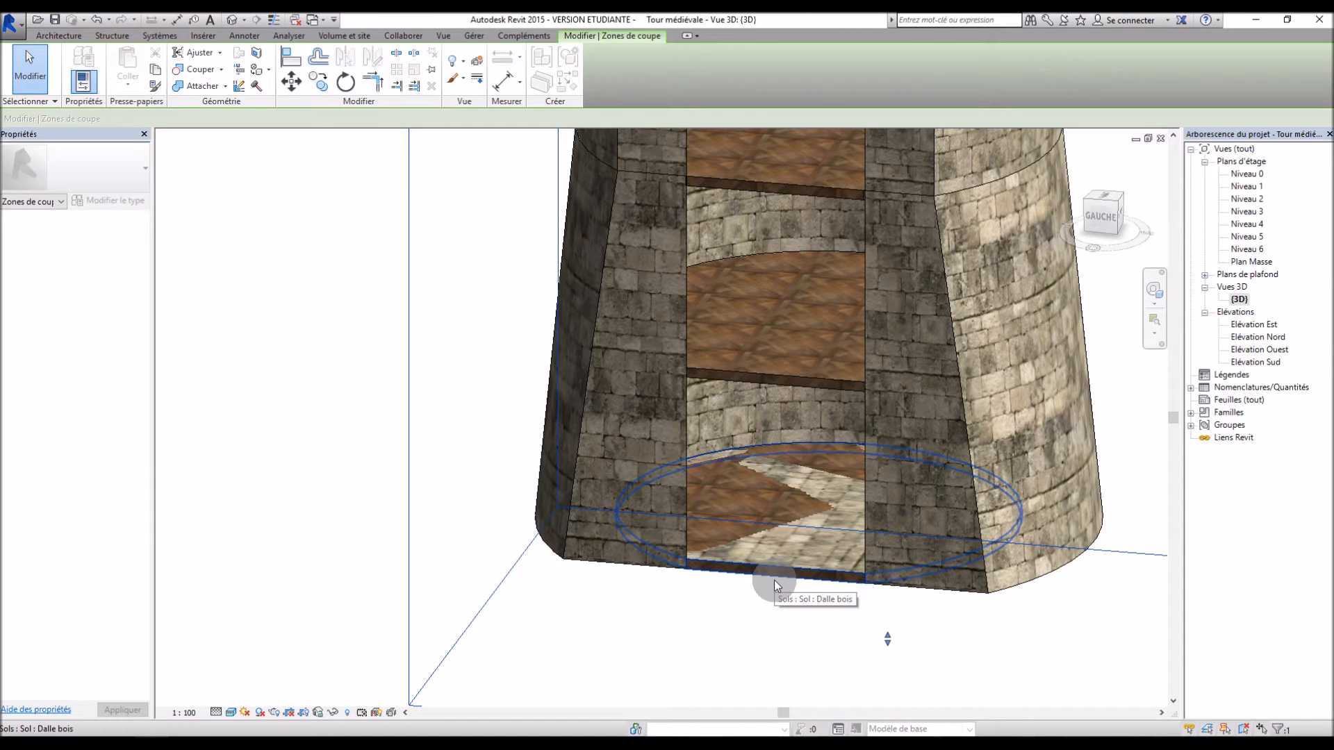
{"action": "middle_click_drag", "start_coordinate": [529, 561], "coordinate": [574, 578], "text": "shift"}
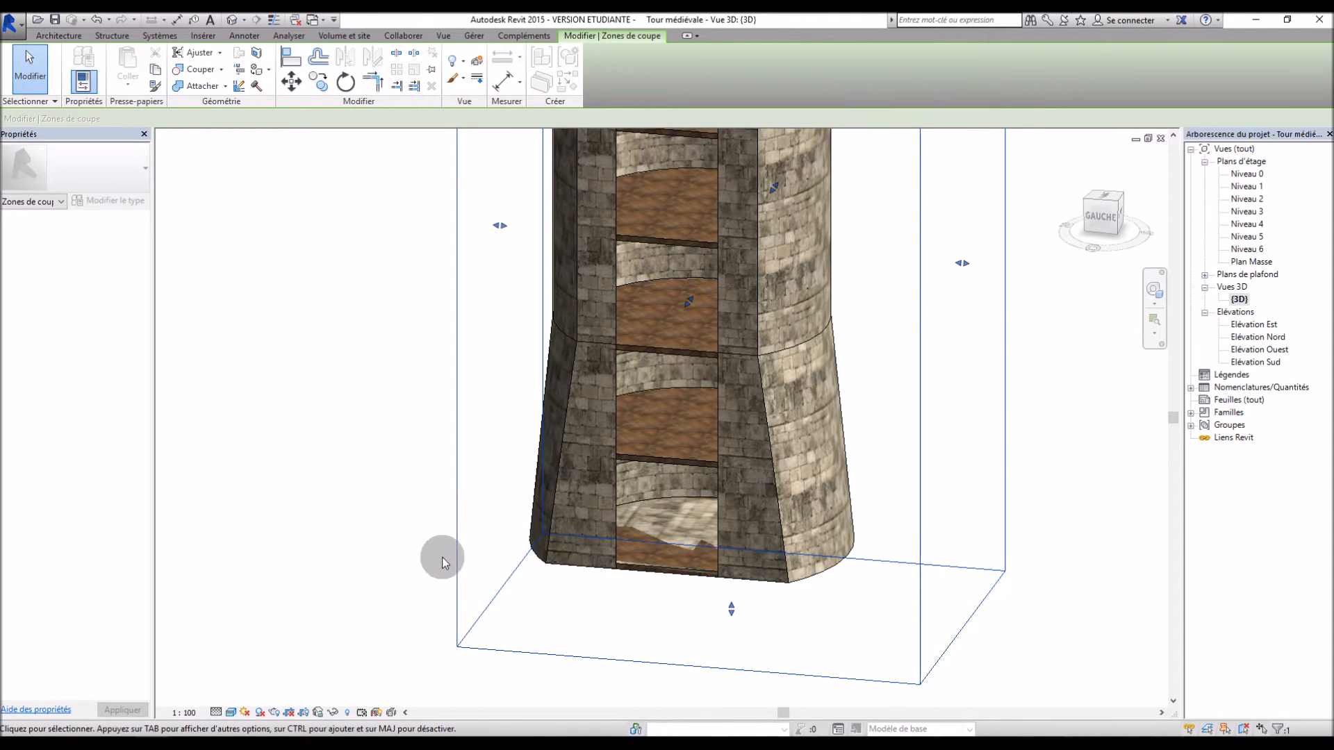
Turn off the section box and switch the 3D view to the Image filaire visual style.
{"action": "left_click", "coordinate": [271, 417]}
{"action": "left_click", "coordinate": [82, 480]}
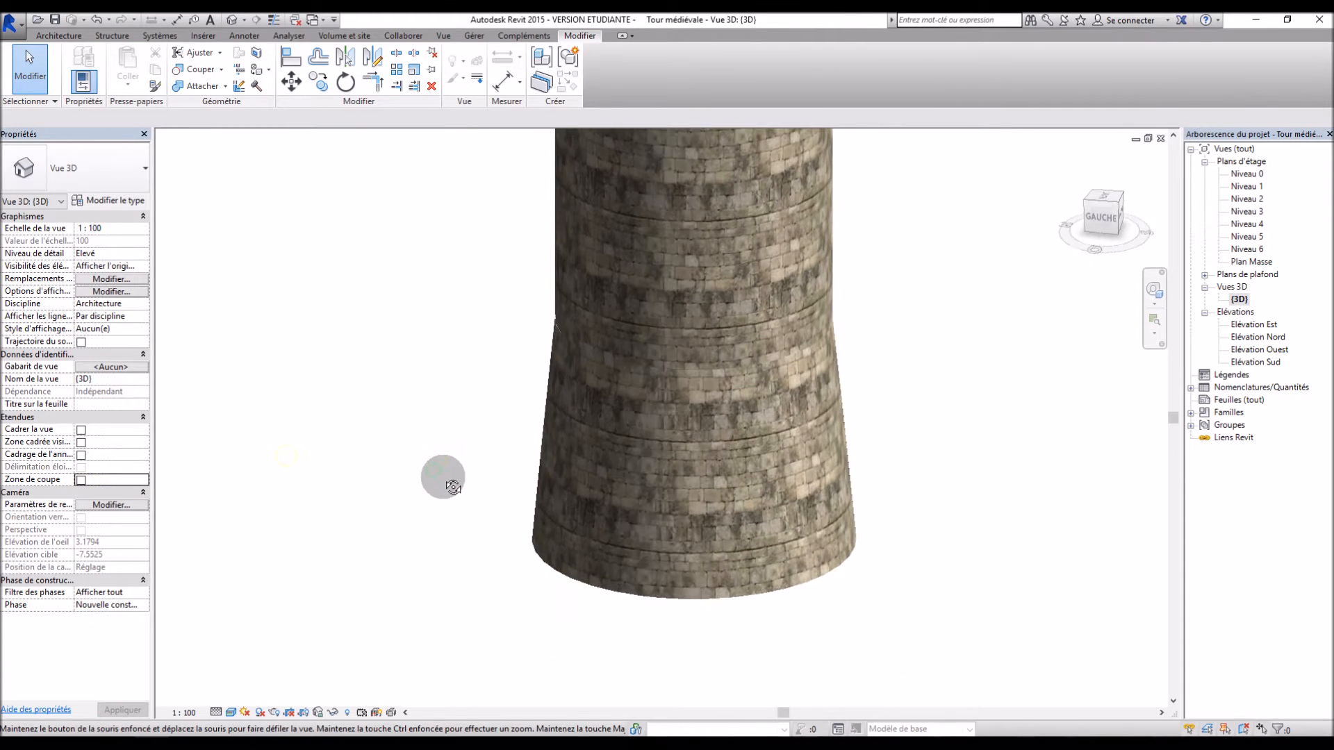
{"action": "scroll", "coordinate": [669, 534], "scroll_direction": "up", "scroll_amount": 3}
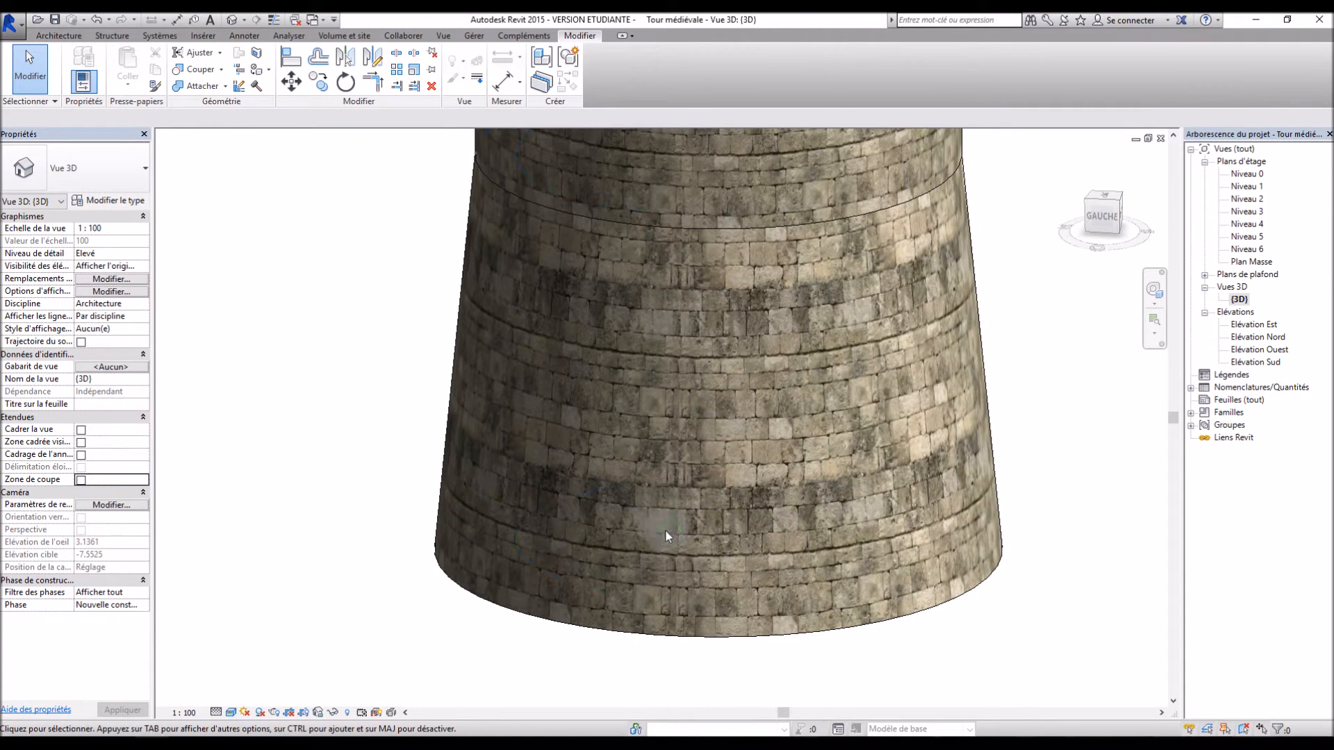
{"action": "left_click", "coordinate": [231, 713]}
{"action": "left_click", "coordinate": [281, 629]}
{"action": "middle_click_drag", "start_coordinate": [319, 545], "coordinate": [315, 544]}
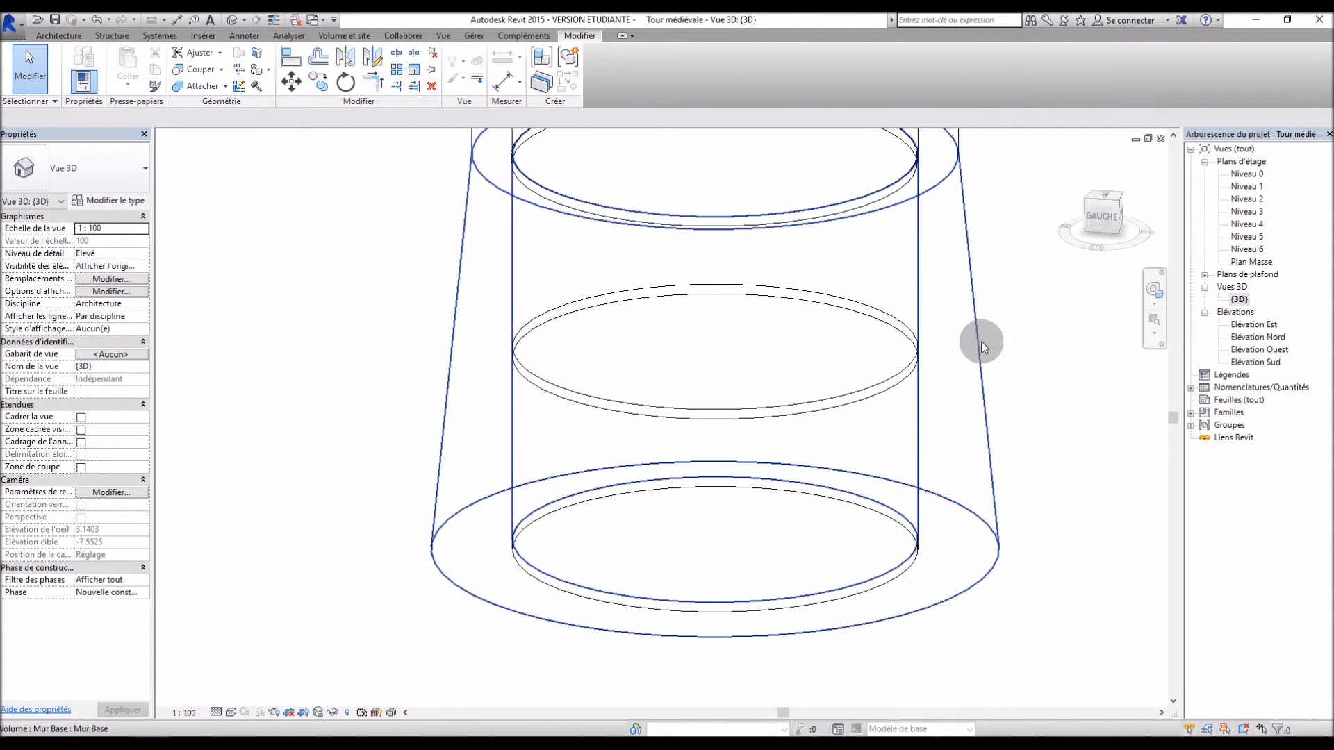
Edit the Mur Base mass in place, extending its inner cylinder's bottom face below the wall base to a height of about 11.8 m.
{"action": "left_click", "coordinate": [982, 345]}
{"action": "left_click", "coordinate": [595, 69]}
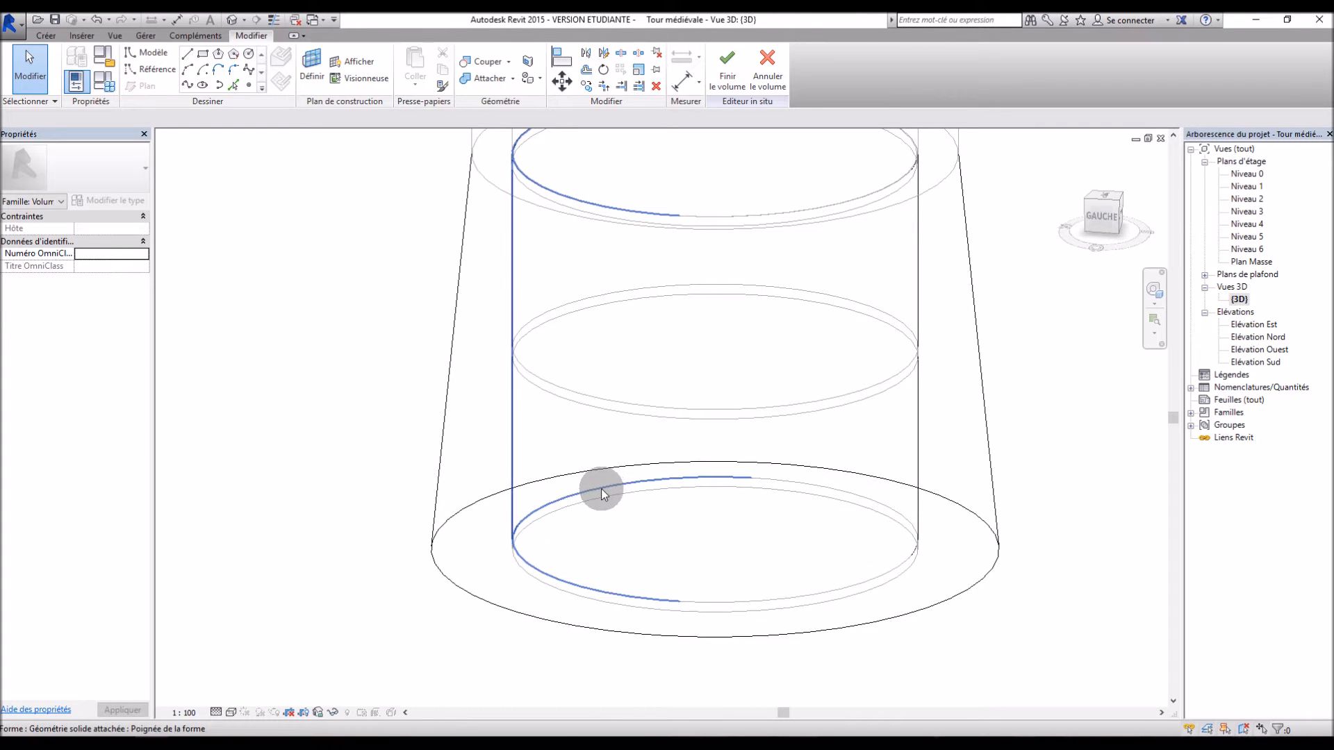
{"action": "left_click", "coordinate": [741, 484]}
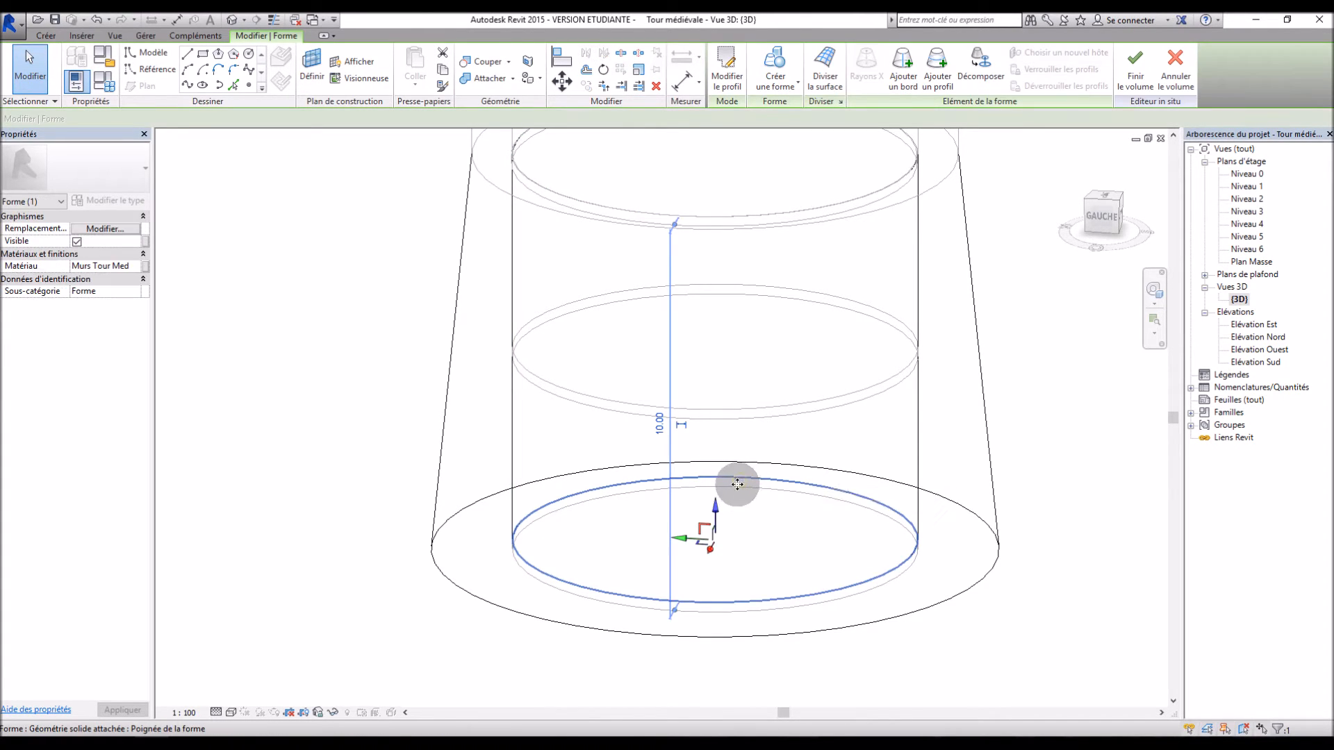
{"action": "left_click_drag", "start_coordinate": [717, 513], "coordinate": [726, 579]}
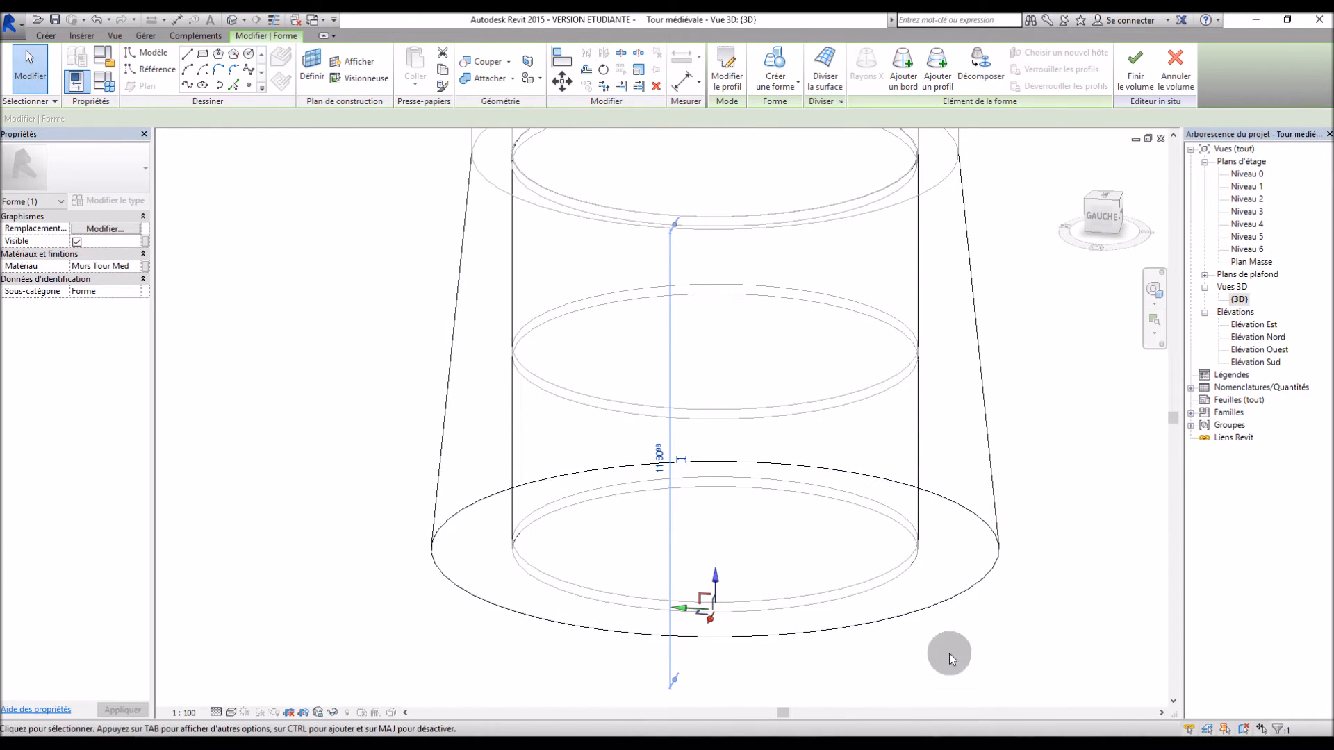
{"action": "left_click", "coordinate": [1127, 72]}
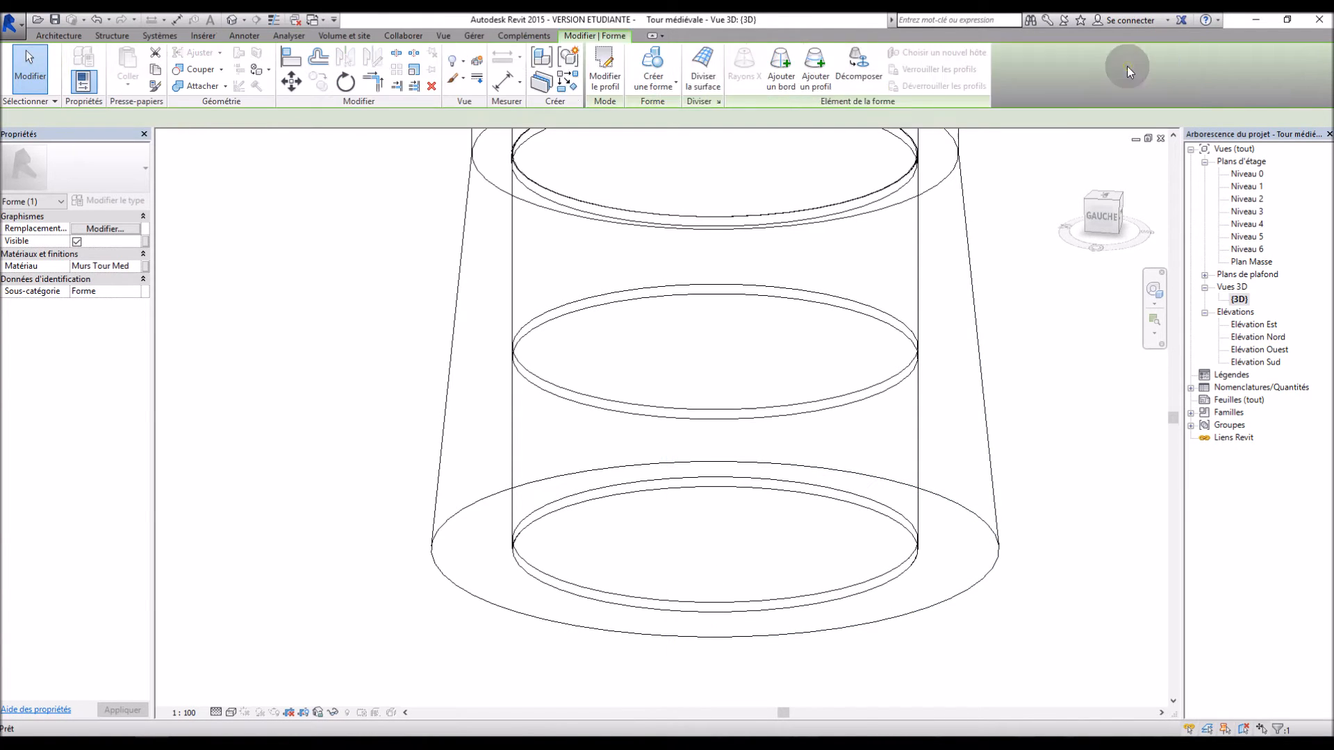
Restore the Réaliste visual style and enable the section box around the whole tower.
{"action": "left_click", "coordinate": [235, 713]}
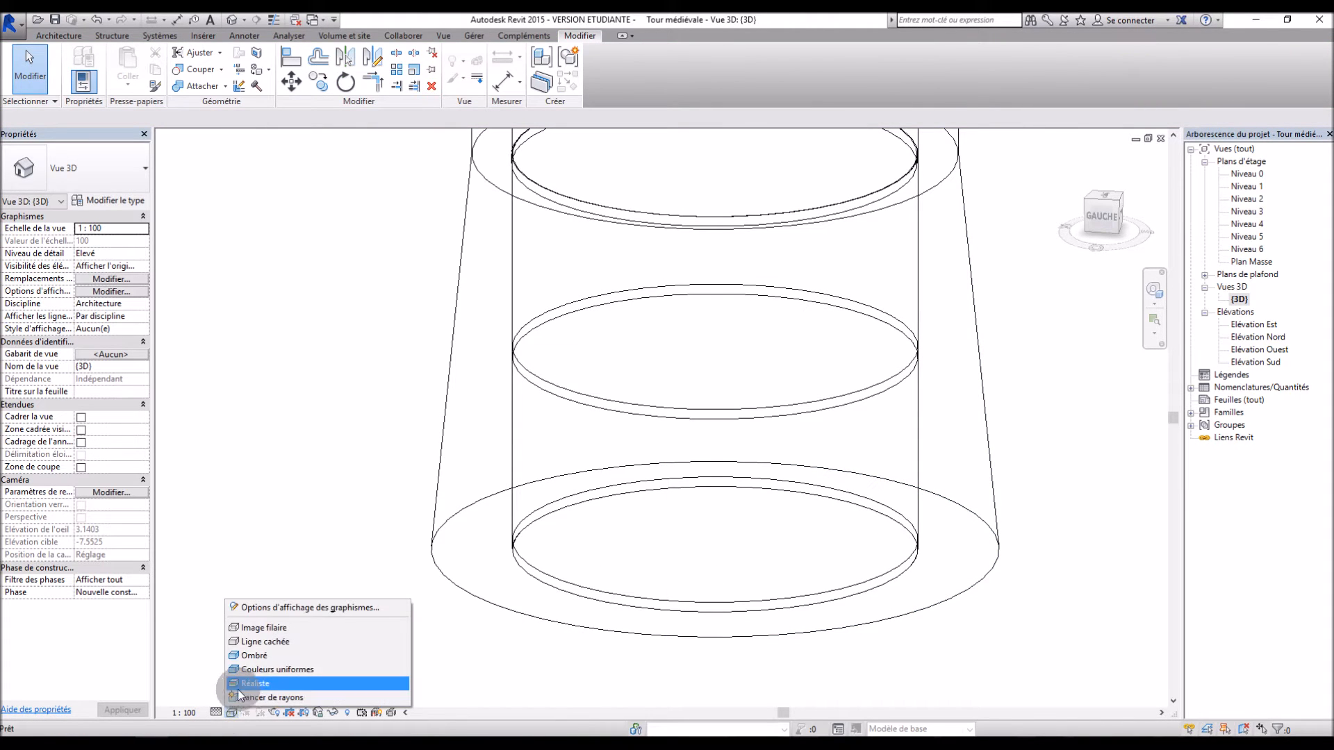
{"action": "left_click", "coordinate": [278, 667]}
{"action": "middle_click_drag", "start_coordinate": [401, 629], "coordinate": [354, 602], "text": "shift"}
{"action": "left_click", "coordinate": [82, 480]}
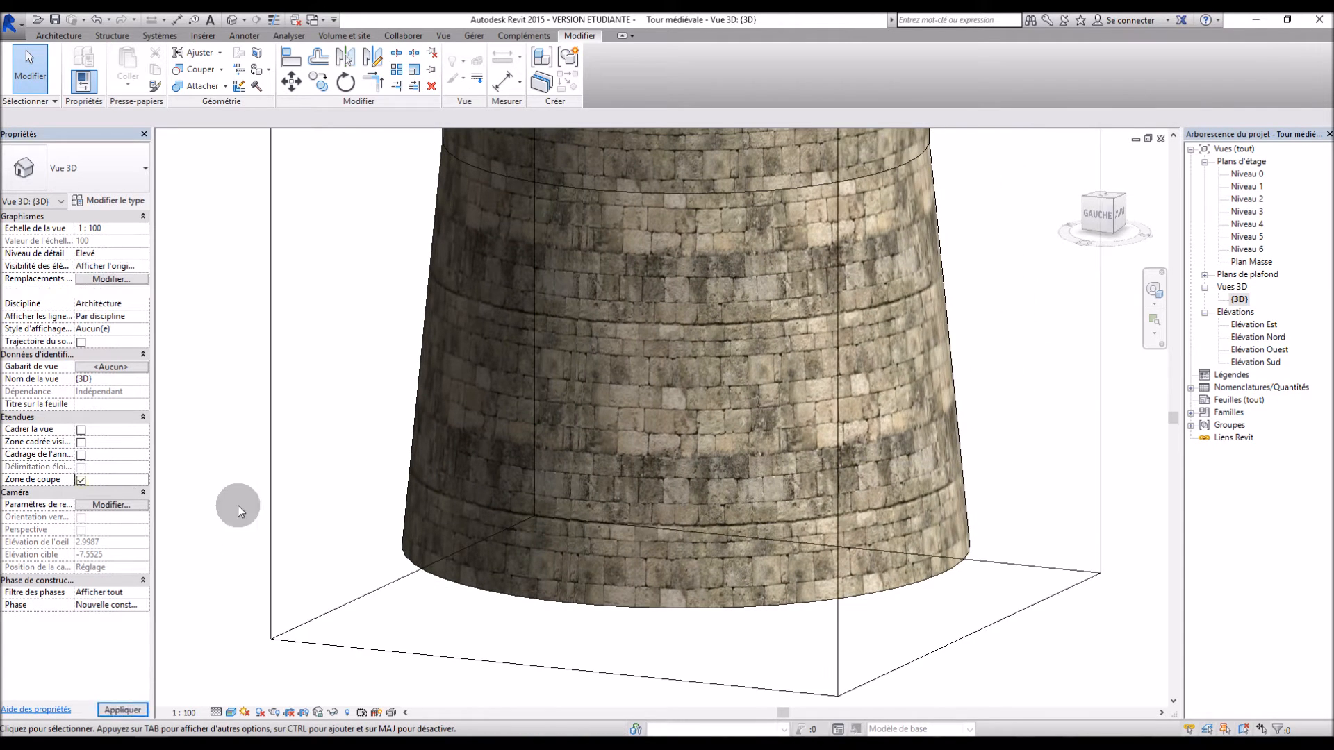
{"action": "scroll", "coordinate": [283, 512], "scroll_direction": "down", "scroll_amount": 5}
{"action": "middle_click_drag", "start_coordinate": [283, 512], "coordinate": [438, 549], "text": "shift"}
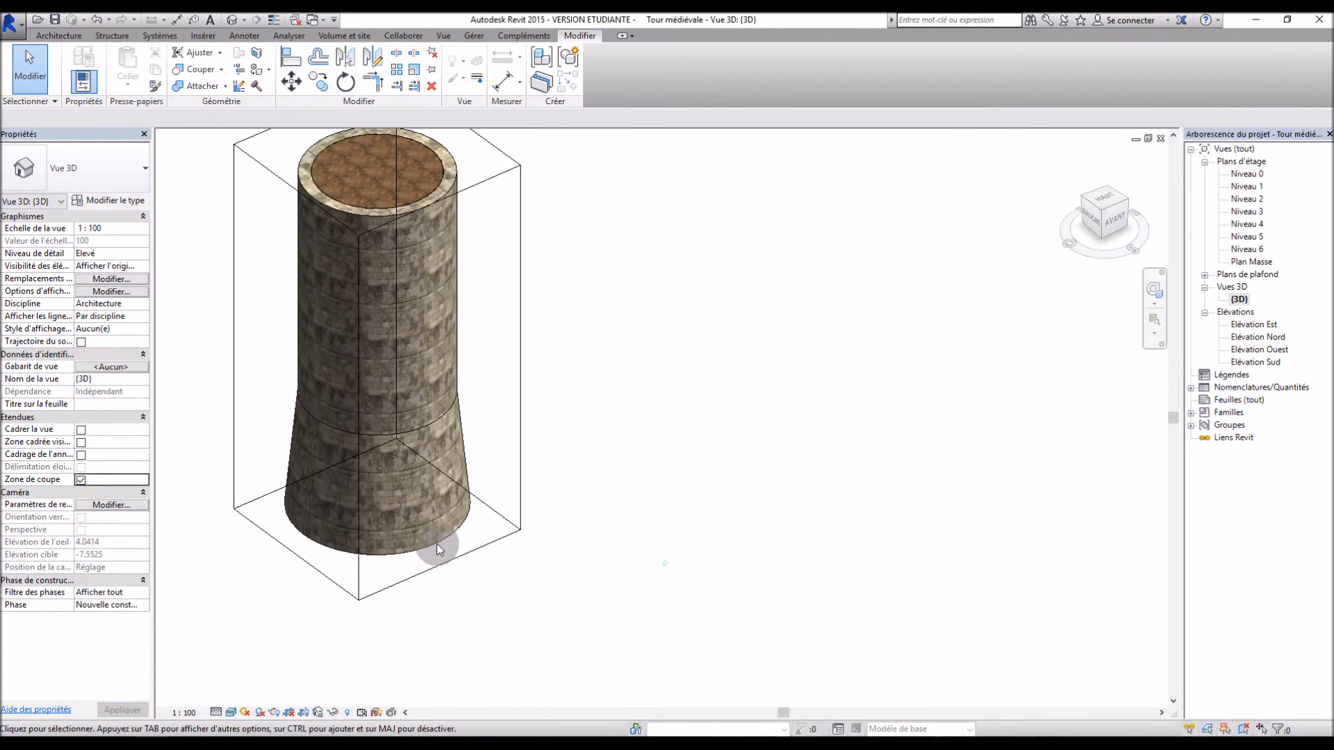
Pull one side of the section box inward to cut the tower lengthwise and check all floors down to the base.
{"action": "left_click", "coordinate": [237, 407]}
{"action": "left_click_drag", "start_coordinate": [295, 373], "coordinate": [614, 499]}
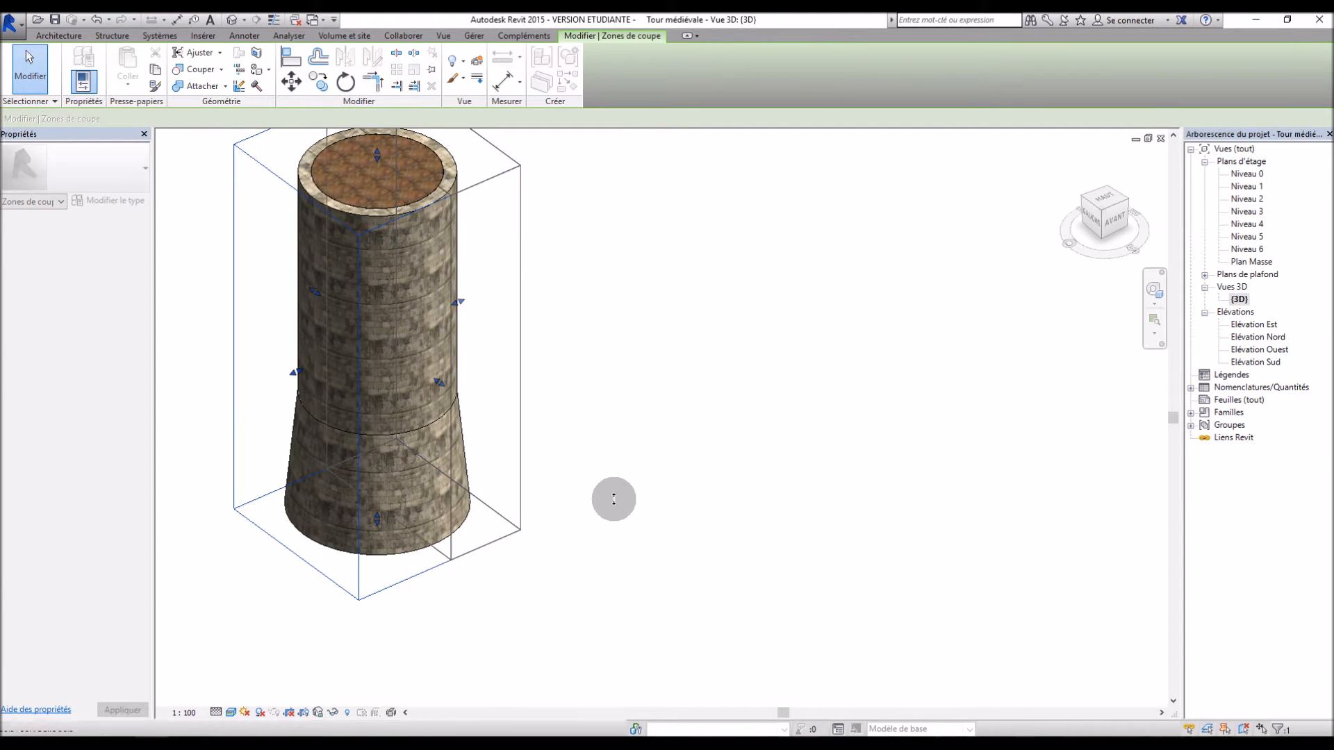
{"action": "scroll", "coordinate": [366, 577], "scroll_direction": "up", "scroll_amount": 5}
{"action": "middle_click_drag", "start_coordinate": [366, 577], "coordinate": [500, 587], "text": "shift"}
{"action": "scroll", "coordinate": [887, 479], "scroll_direction": "down", "scroll_amount": 4}
{"action": "scroll", "coordinate": [922, 445], "scroll_direction": "down", "scroll_amount": 2}
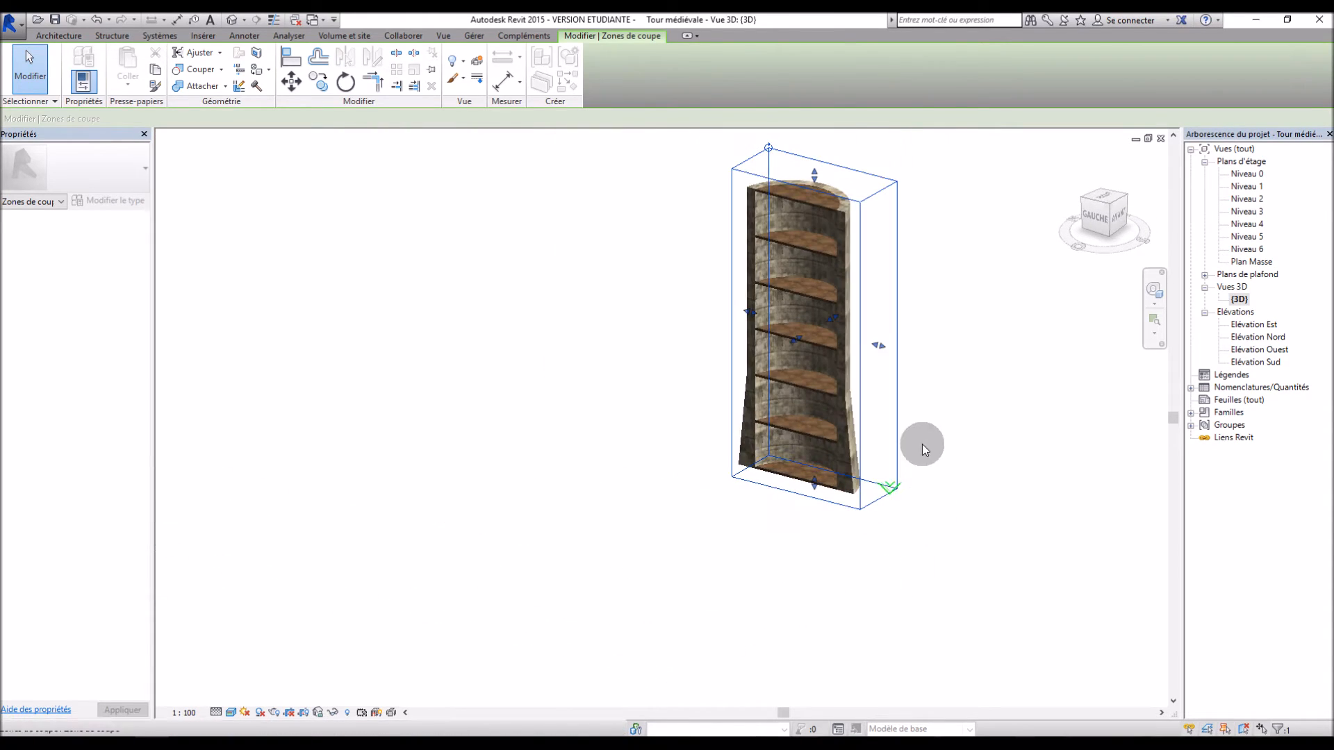
{"action": "scroll", "coordinate": [889, 217], "scroll_direction": "up", "scroll_amount": 3}
{"action": "left_click", "coordinate": [321, 549]}
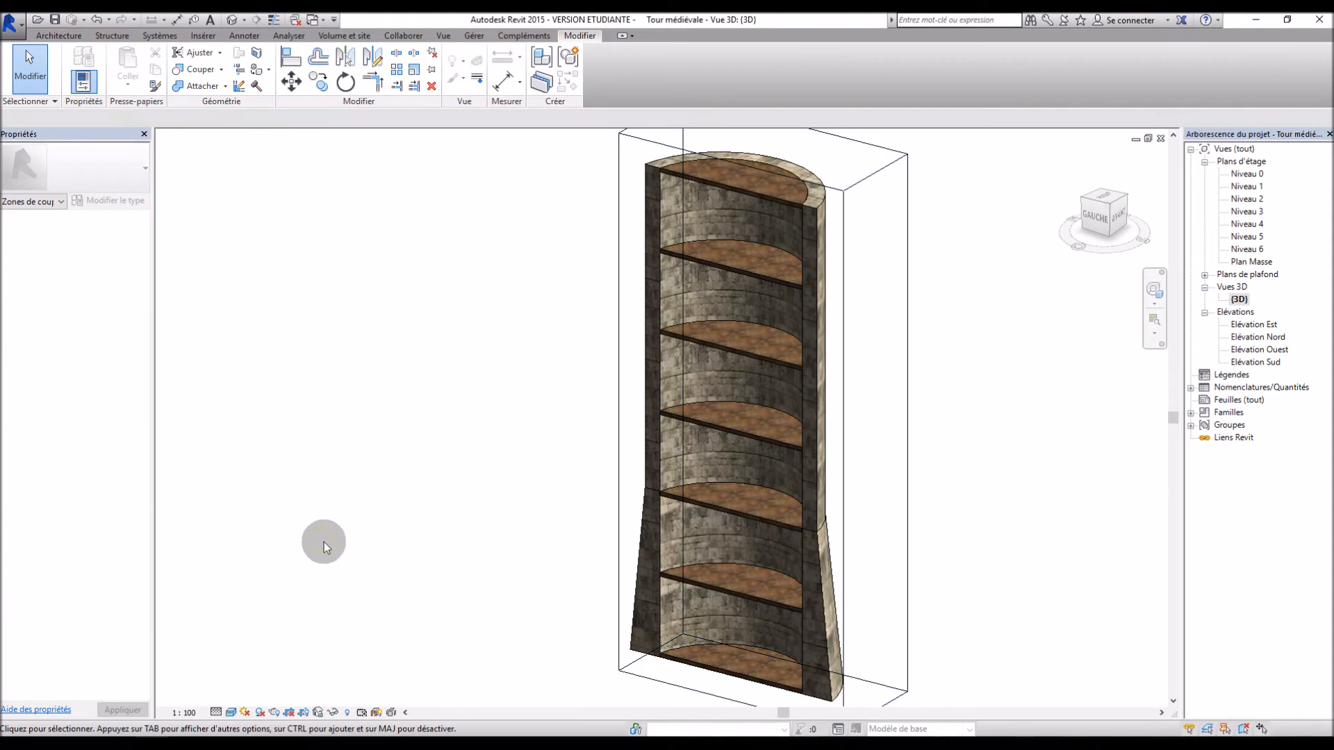
Turn off the 3D view's section box and inspect the complete tower from above.
{"action": "left_click", "coordinate": [81, 480]}
{"action": "middle_click_drag", "start_coordinate": [287, 422], "coordinate": [396, 387], "text": "shift"}
{"action": "scroll", "coordinate": [480, 456], "scroll_direction": "down", "scroll_amount": 3}
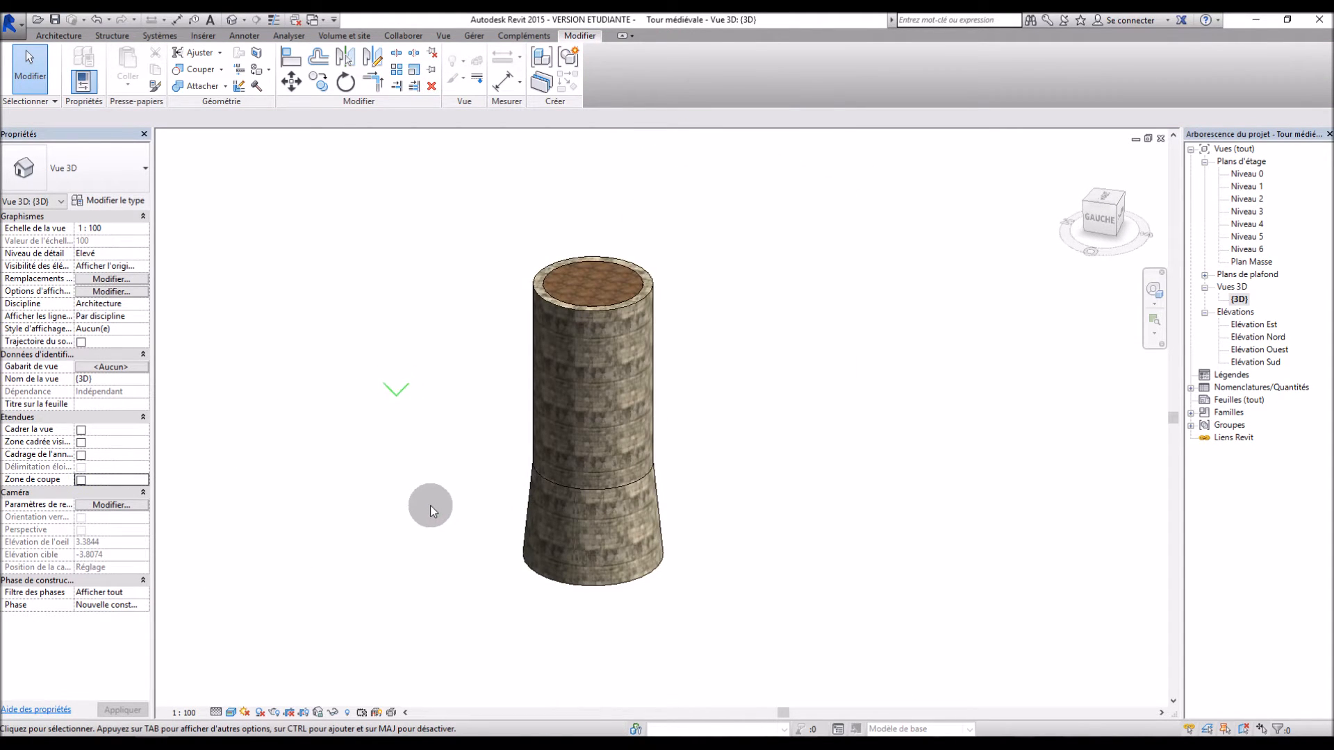
{"action": "middle_click_drag", "start_coordinate": [394, 560], "coordinate": [581, 203], "text": "shift"}
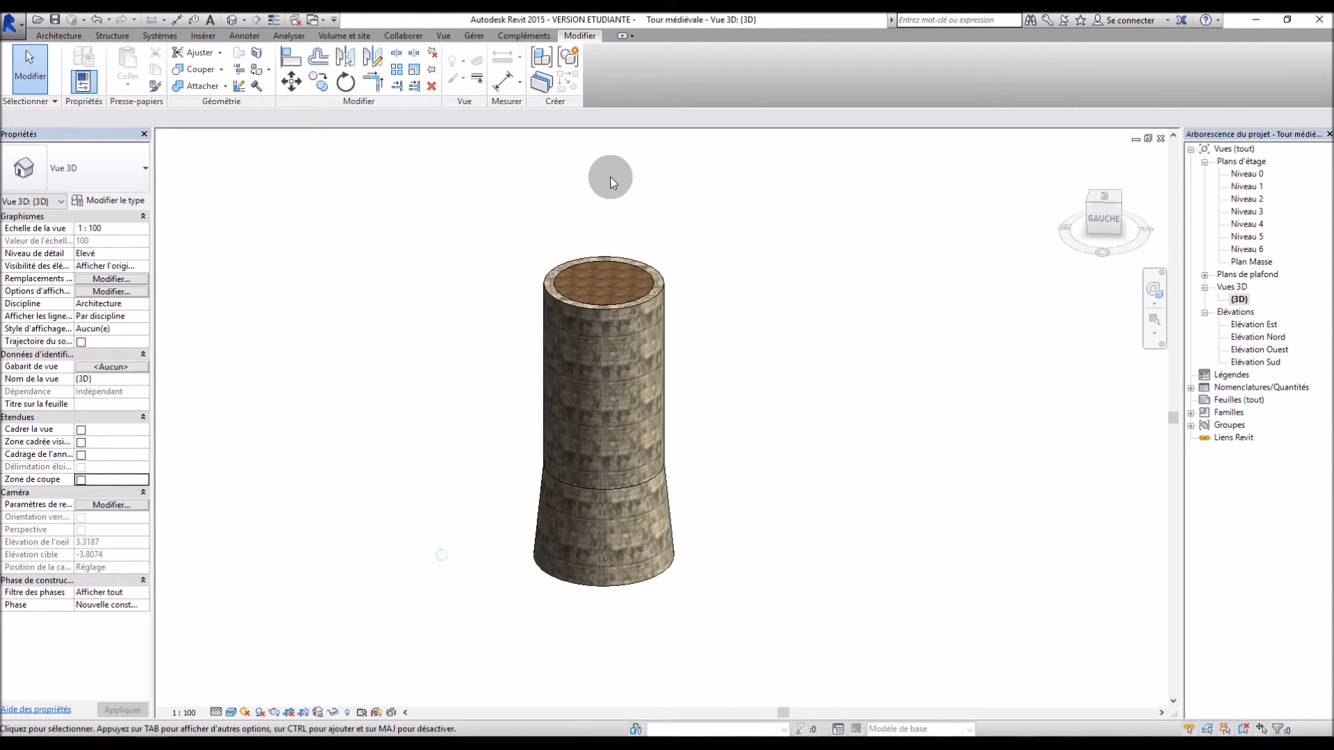
{"action": "scroll", "coordinate": [663, 314], "scroll_direction": "up", "scroll_amount": 3}
{"action": "middle_click_drag", "start_coordinate": [842, 382], "coordinate": [813, 426], "text": "shift"}
{"action": "scroll", "coordinate": [870, 415], "scroll_direction": "down", "scroll_amount": 4}
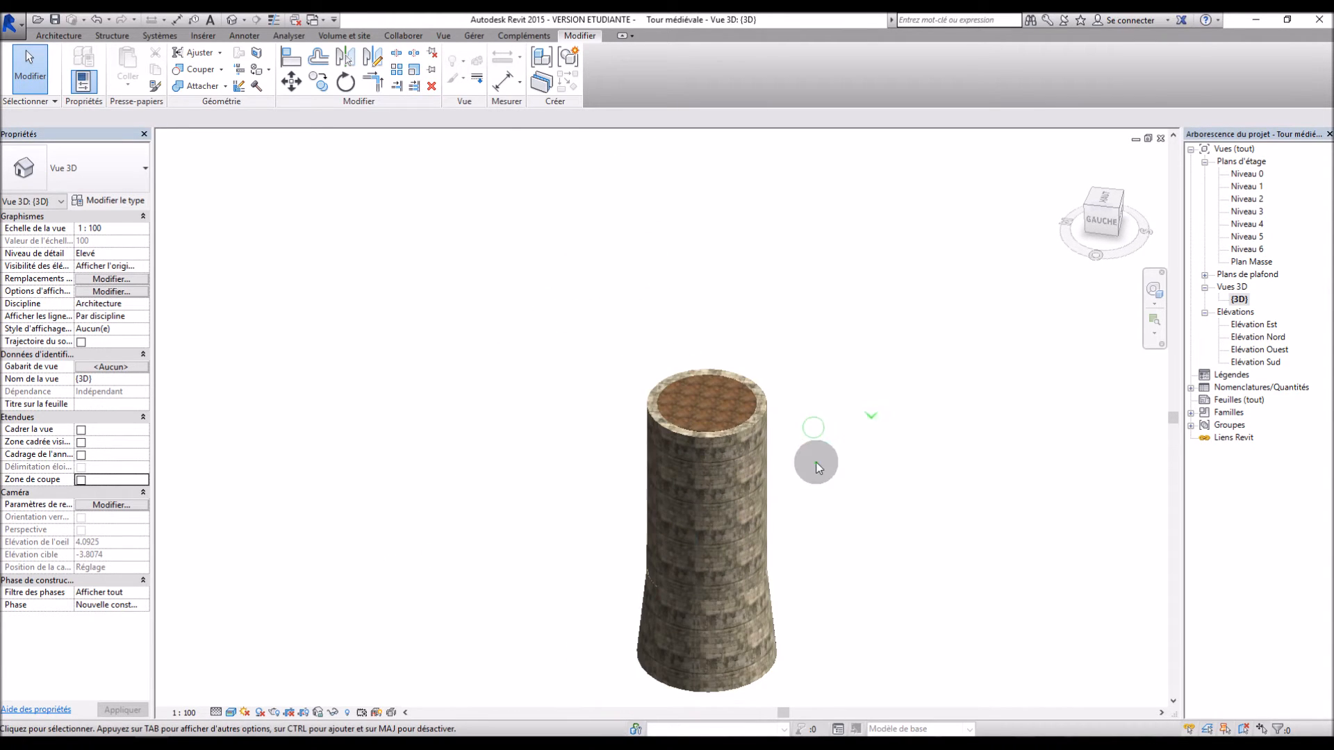
{"action": "scroll", "coordinate": [700, 494], "scroll_direction": "up", "scroll_amount": 3}
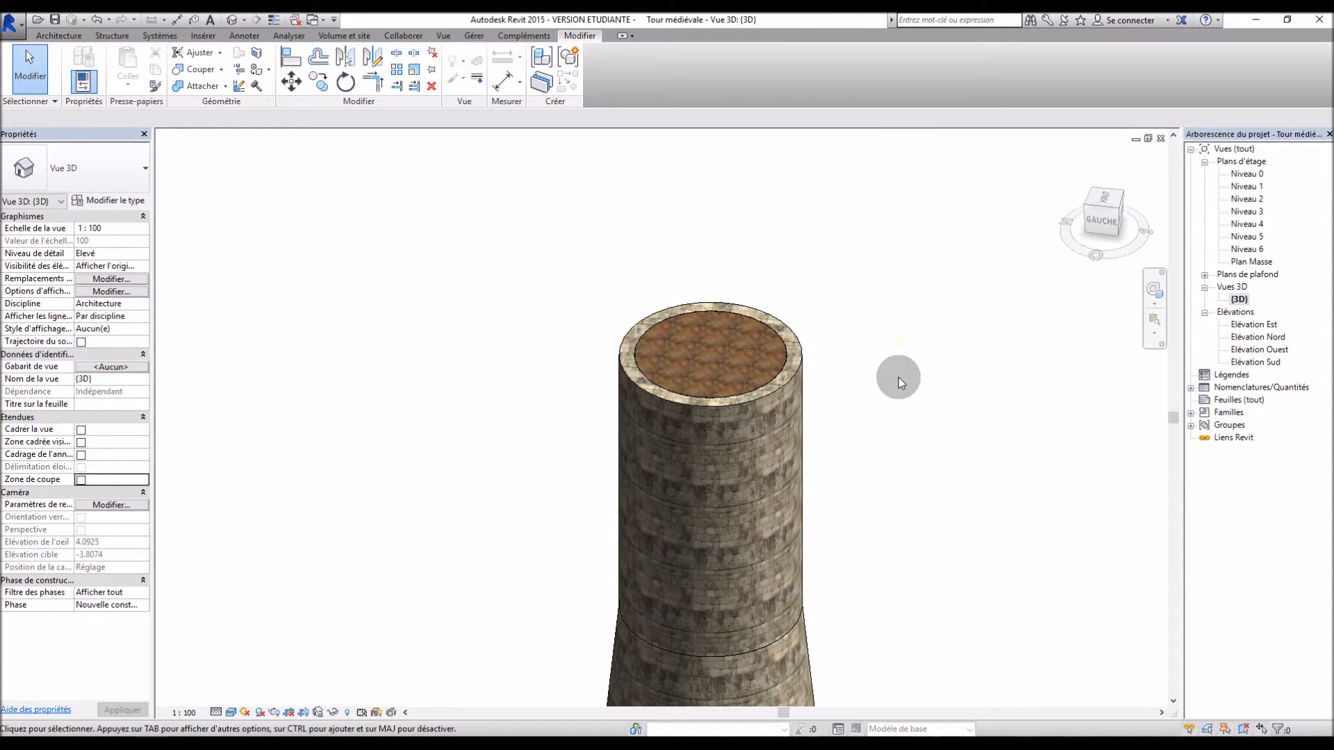
{"action": "scroll", "coordinate": [886, 431], "scroll_direction": "down", "scroll_amount": 3}
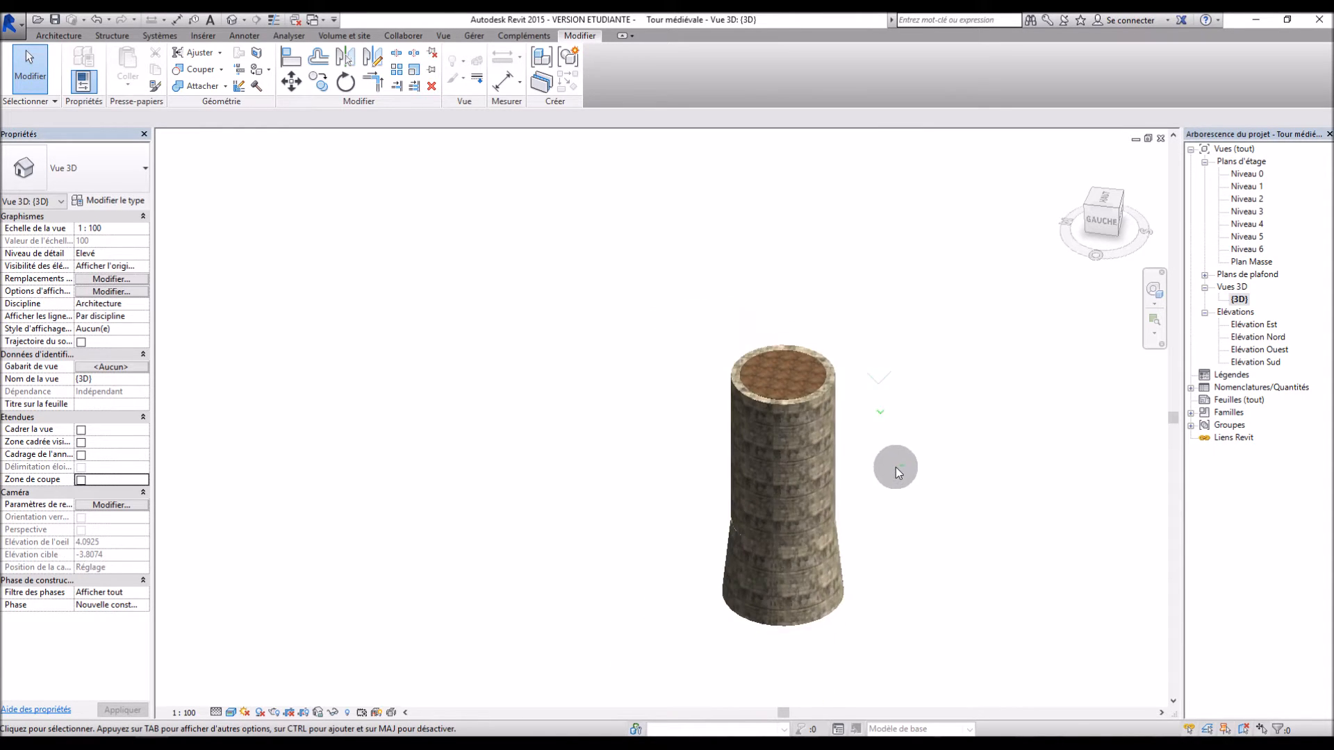
{"action": "scroll", "coordinate": [877, 432], "scroll_direction": "up", "scroll_amount": 3}
{"action": "middle_click_drag", "start_coordinate": [877, 432], "coordinate": [849, 430], "text": "shift"}
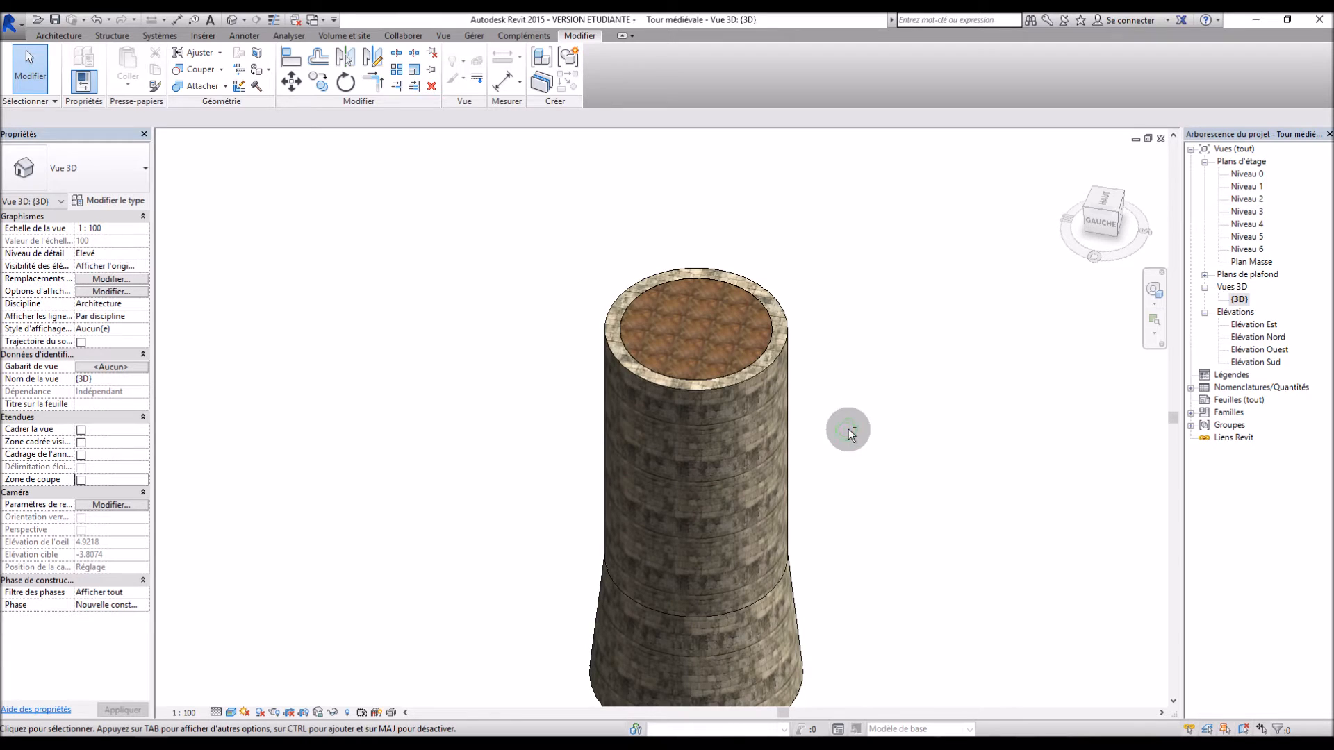
On the Niveau 6 floor plan, draw an eight-sided model-line polygon around the tower, centred on it, with a radius of about 6.80 m.
{"action": "double_click", "coordinate": [1246, 250]}
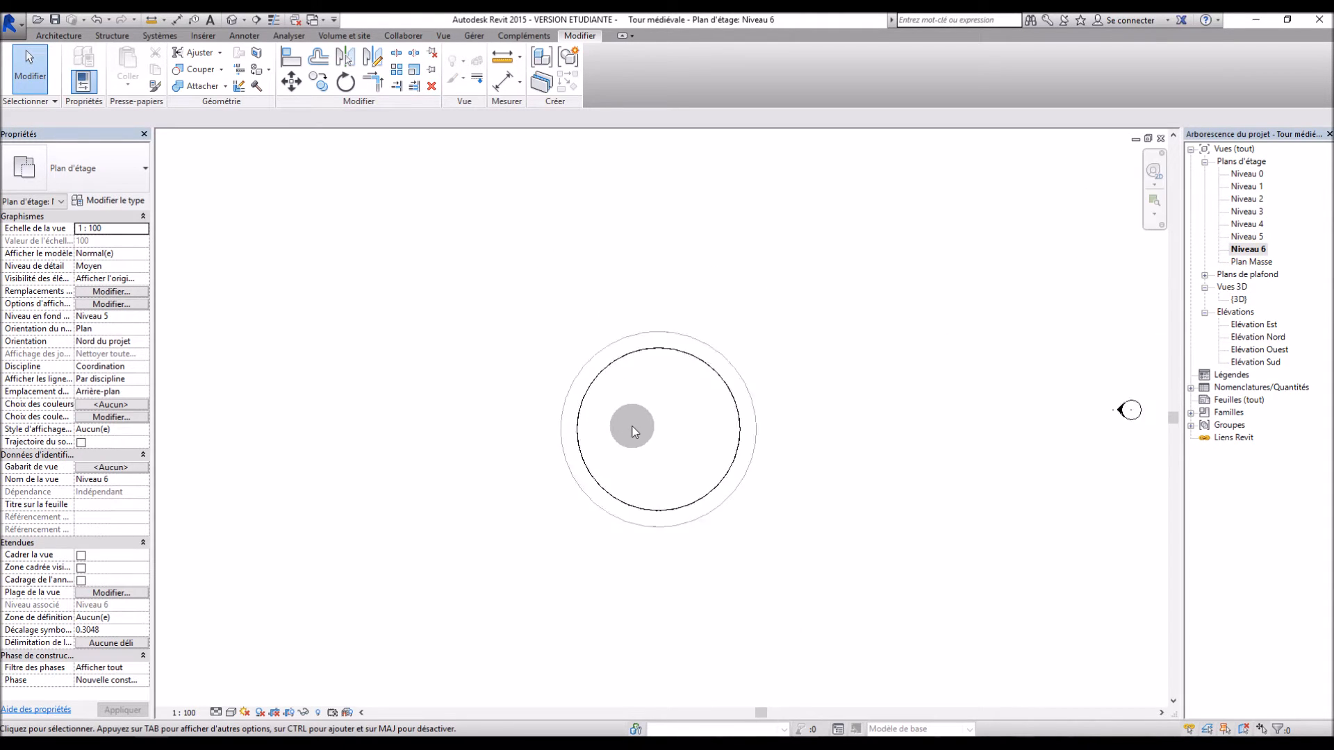
{"action": "scroll", "coordinate": [675, 452], "scroll_direction": "up", "scroll_amount": 1}
{"action": "scroll", "coordinate": [675, 453], "scroll_direction": "up", "scroll_amount": 1}
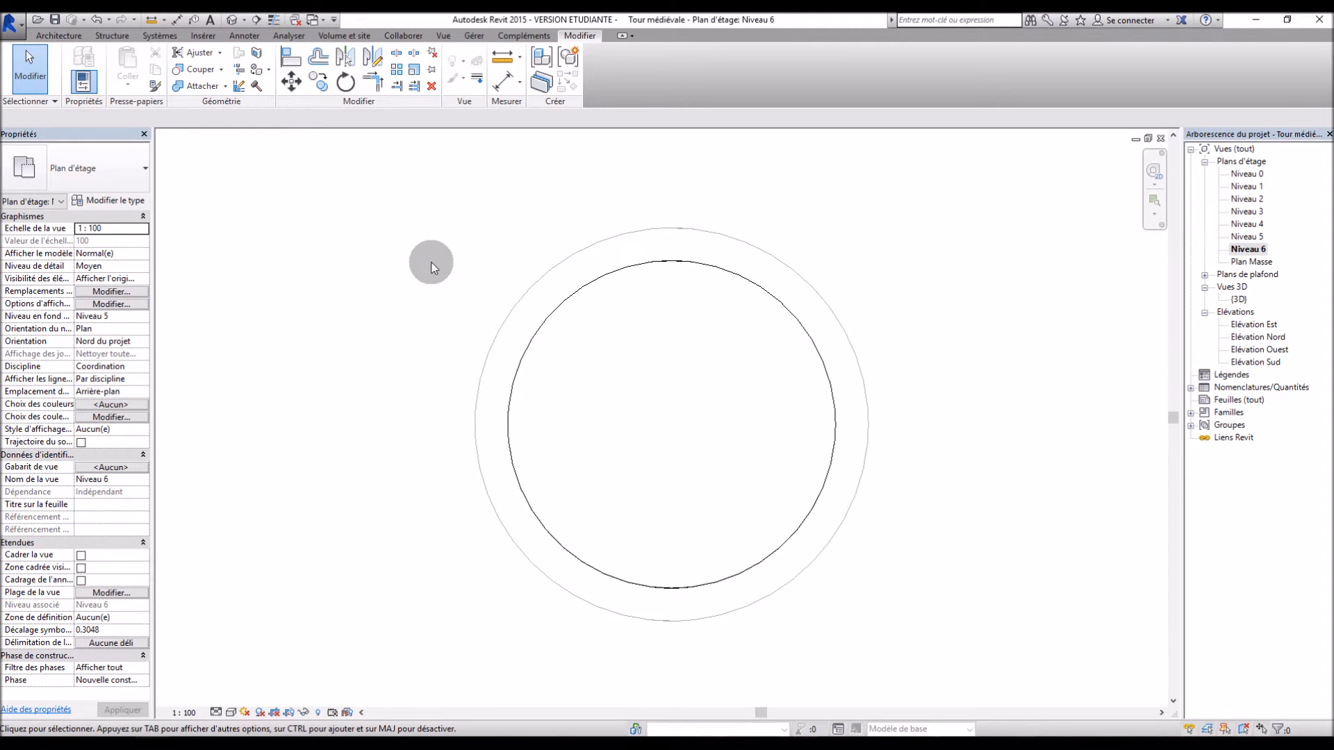
{"action": "left_click", "coordinate": [69, 33]}
{"action": "left_click", "coordinate": [715, 94]}
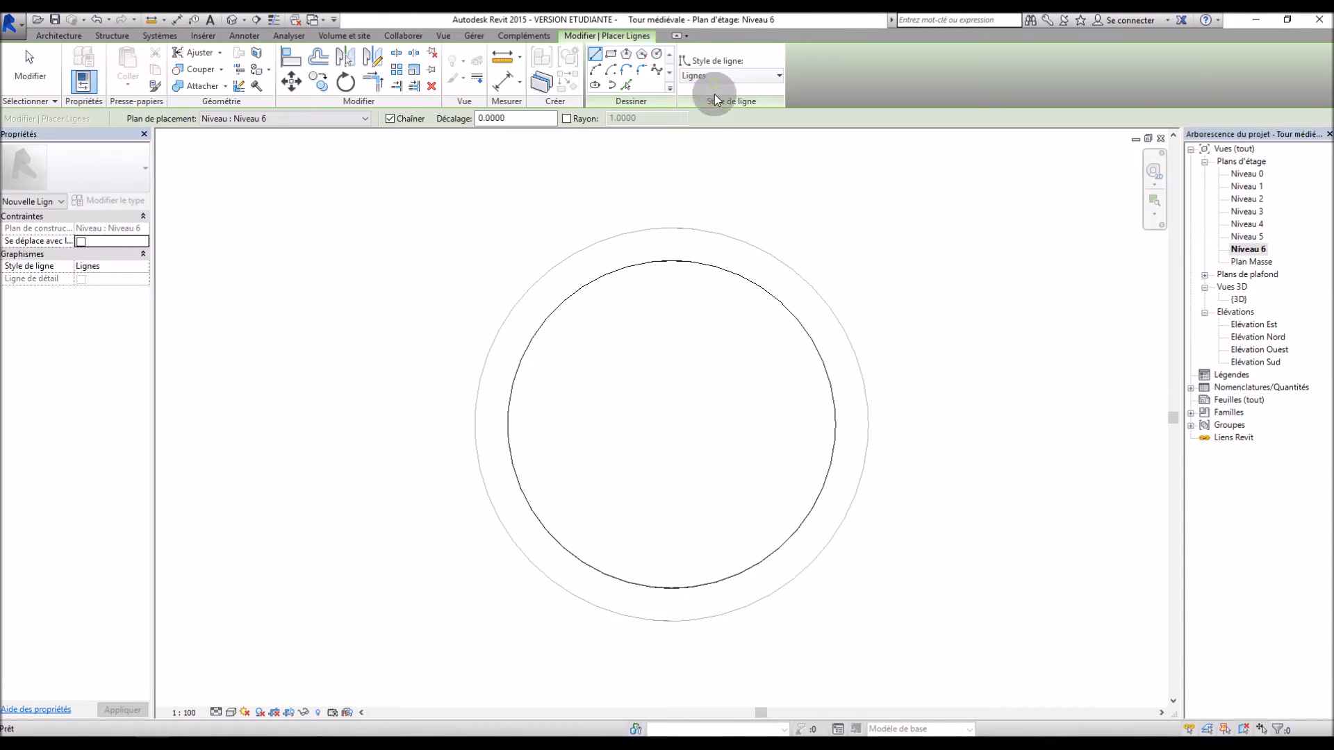
{"action": "left_click", "coordinate": [626, 55]}
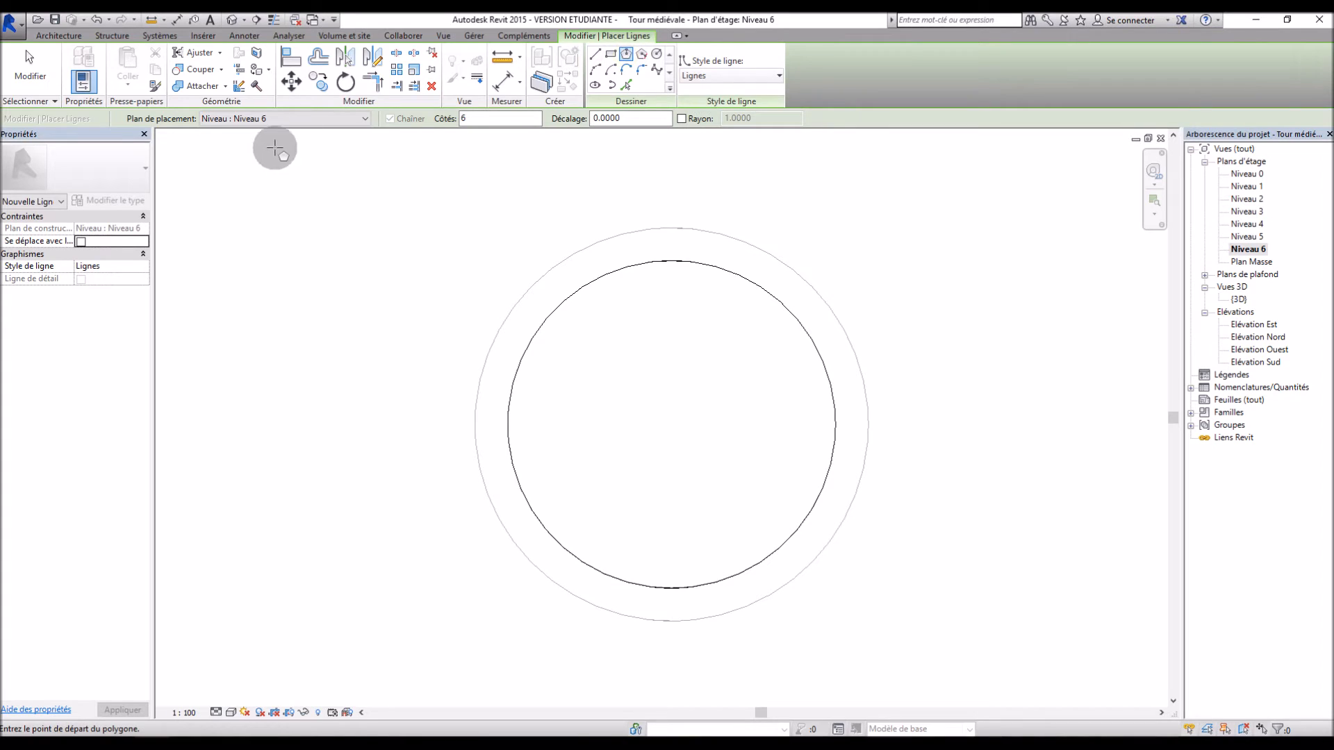
{"action": "left_click", "coordinate": [479, 118]}
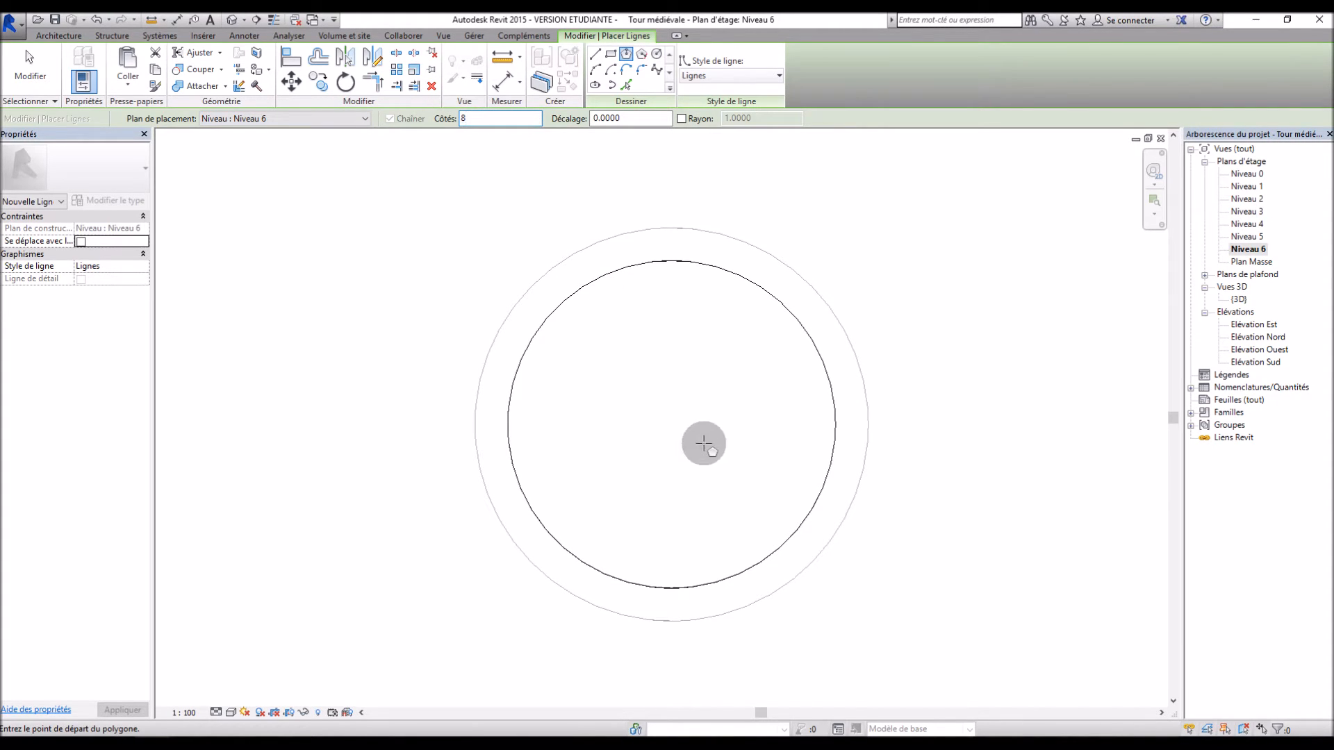
{"action": "left_click", "coordinate": [672, 425]}
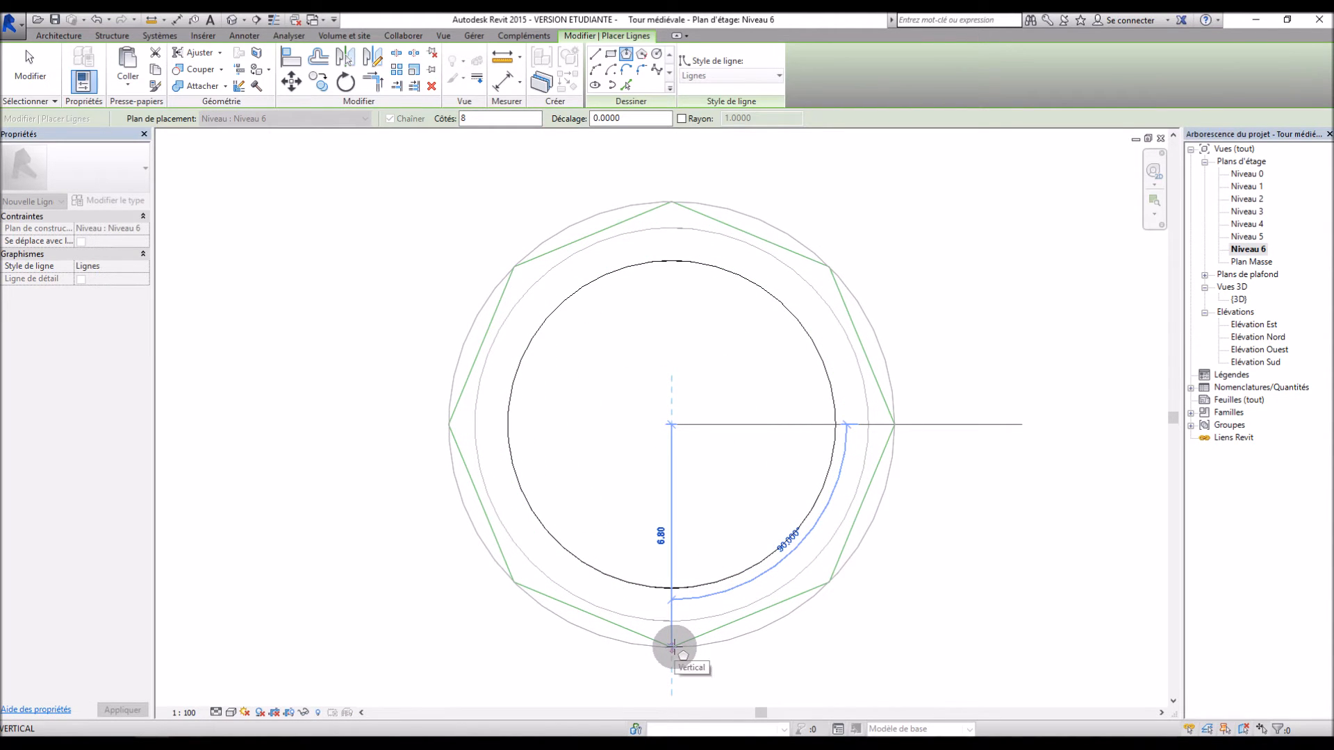
{"action": "left_click", "coordinate": [672, 647]}
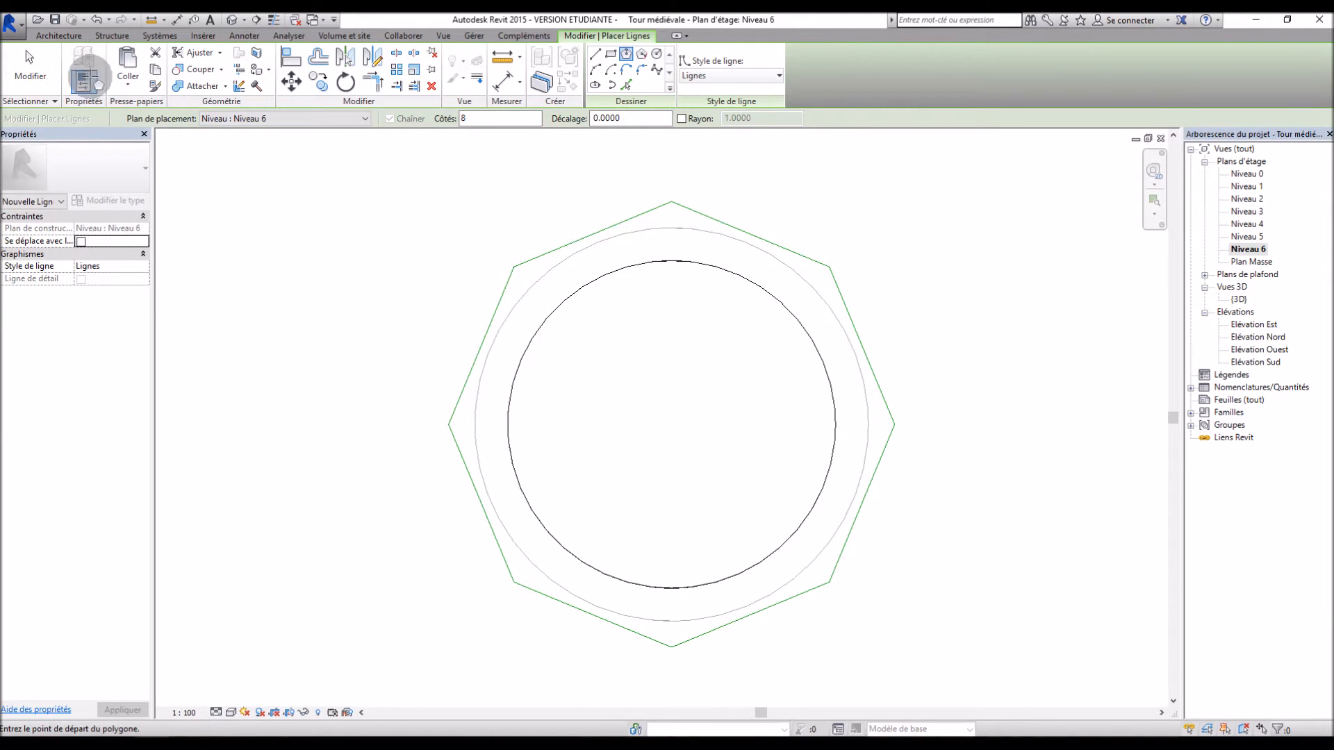
Start a roof by footprint and duplicate its Toit - 200 mm type as "Toit Tour med - 200 mm".
{"action": "left_click", "coordinate": [53, 33]}
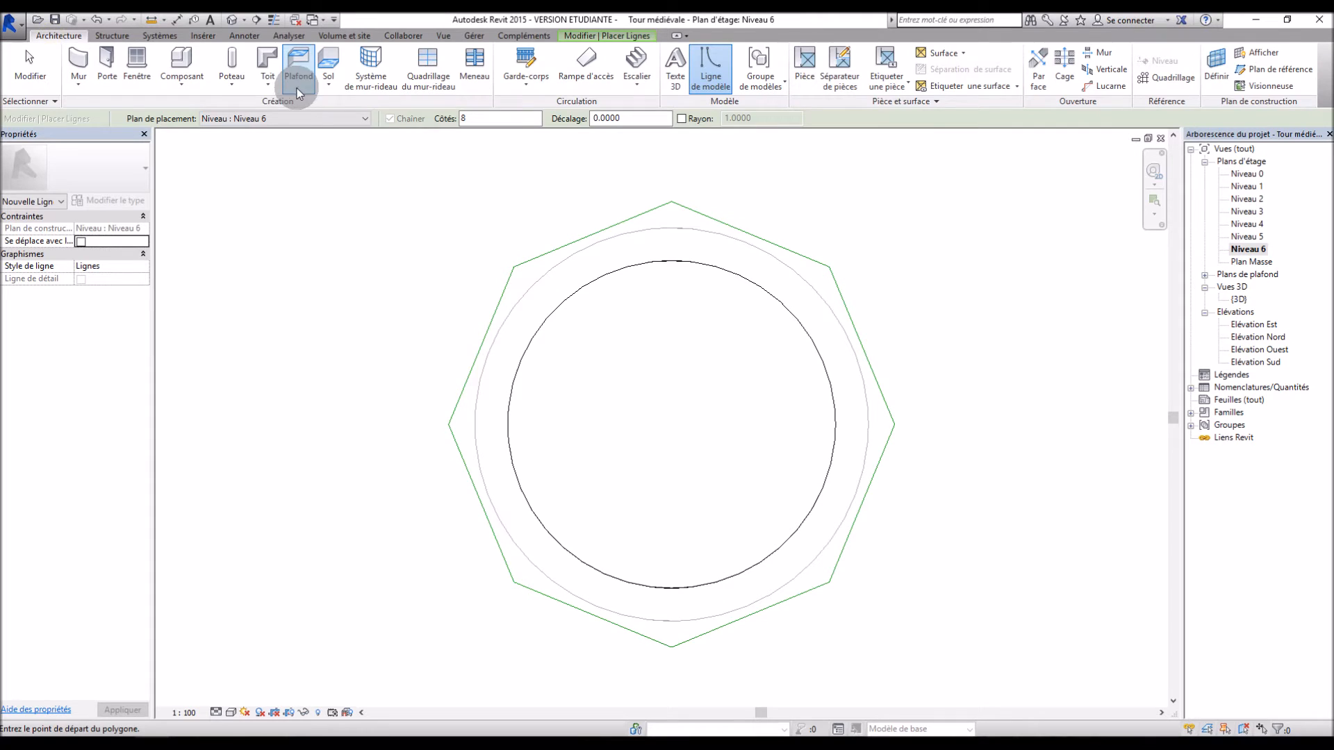
{"action": "left_click", "coordinate": [269, 64]}
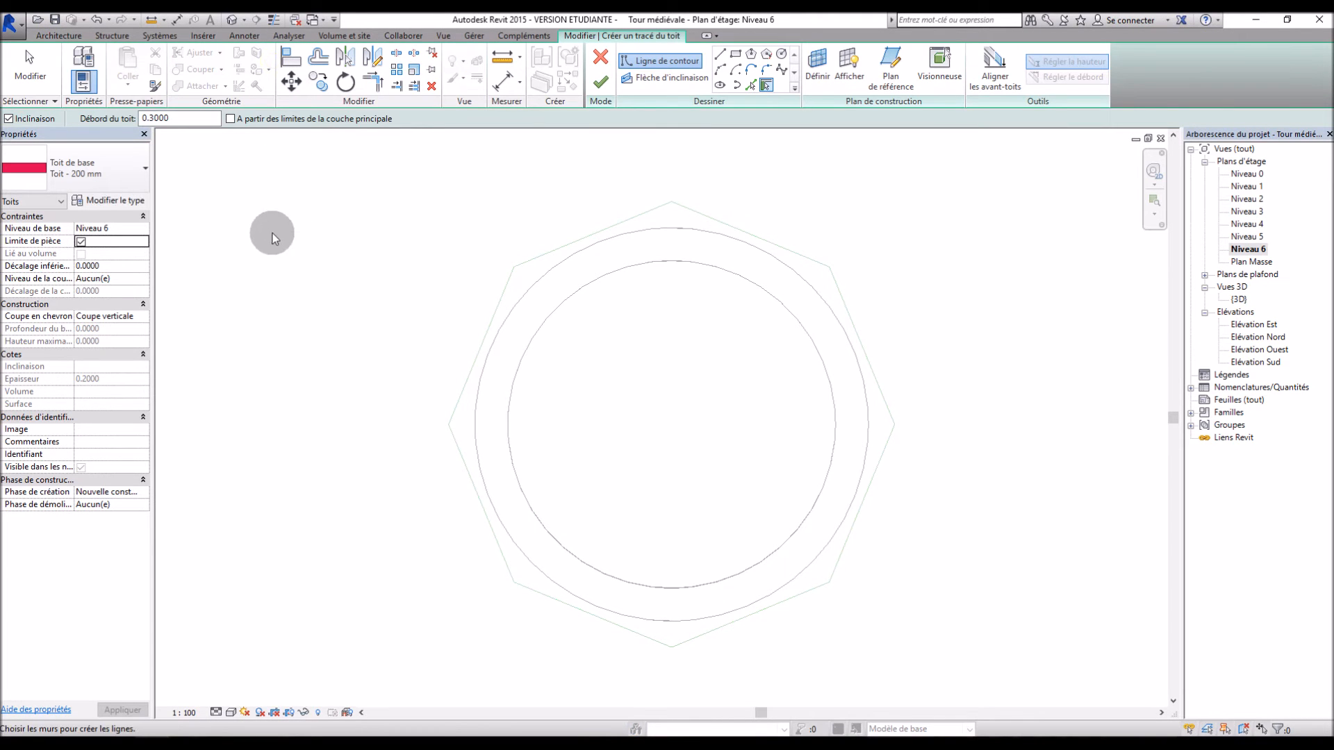
{"action": "left_click", "coordinate": [111, 200]}
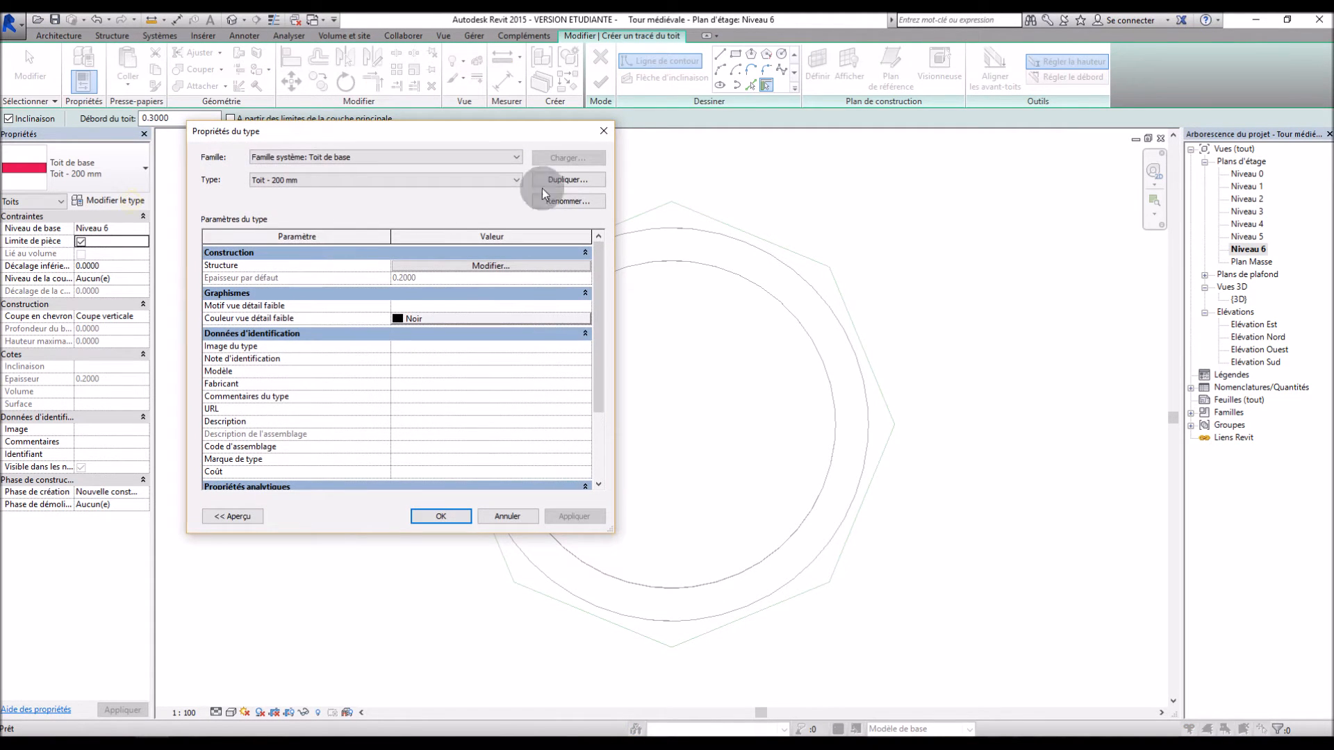
{"action": "left_click", "coordinate": [567, 180]}
{"action": "left_click_drag", "start_coordinate": [423, 321], "coordinate": [367, 325]}
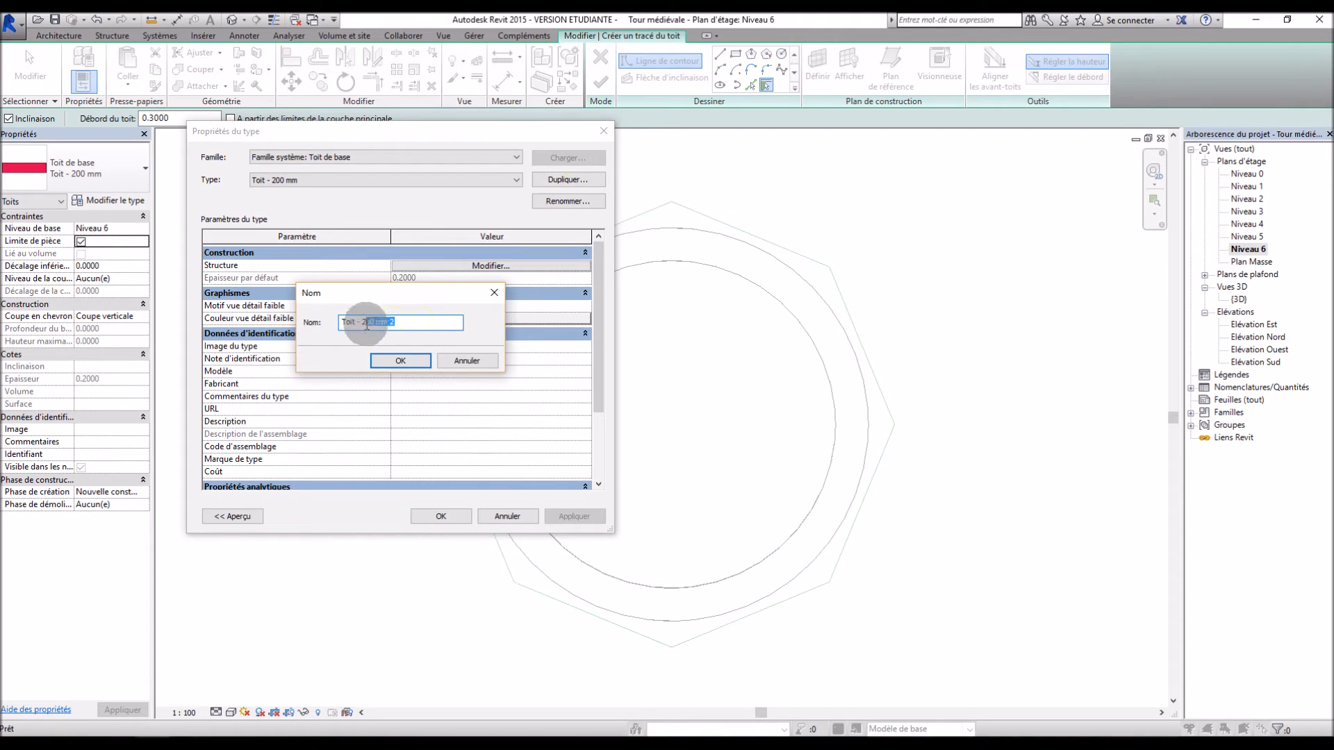
{"action": "left_click", "coordinate": [394, 321]}
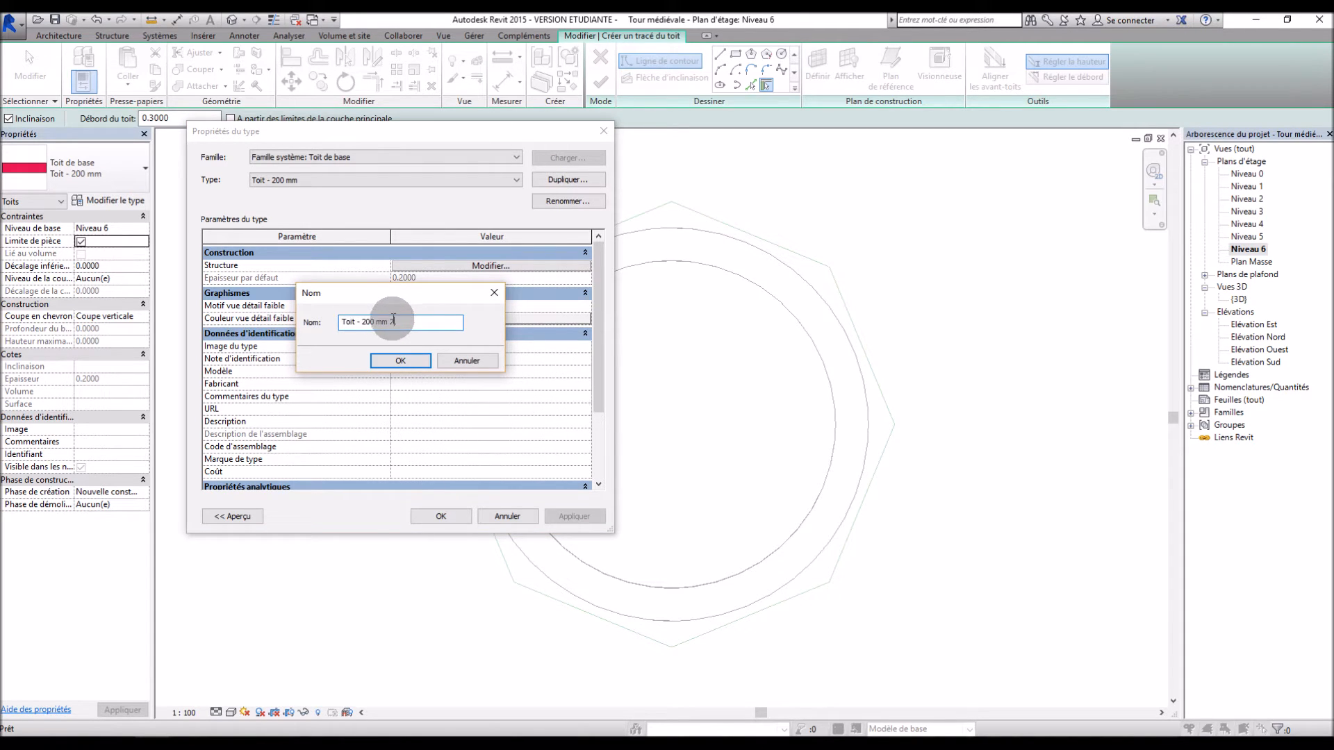
{"action": "key", "text": "BackSpace"}
{"action": "left_click", "coordinate": [363, 321]}
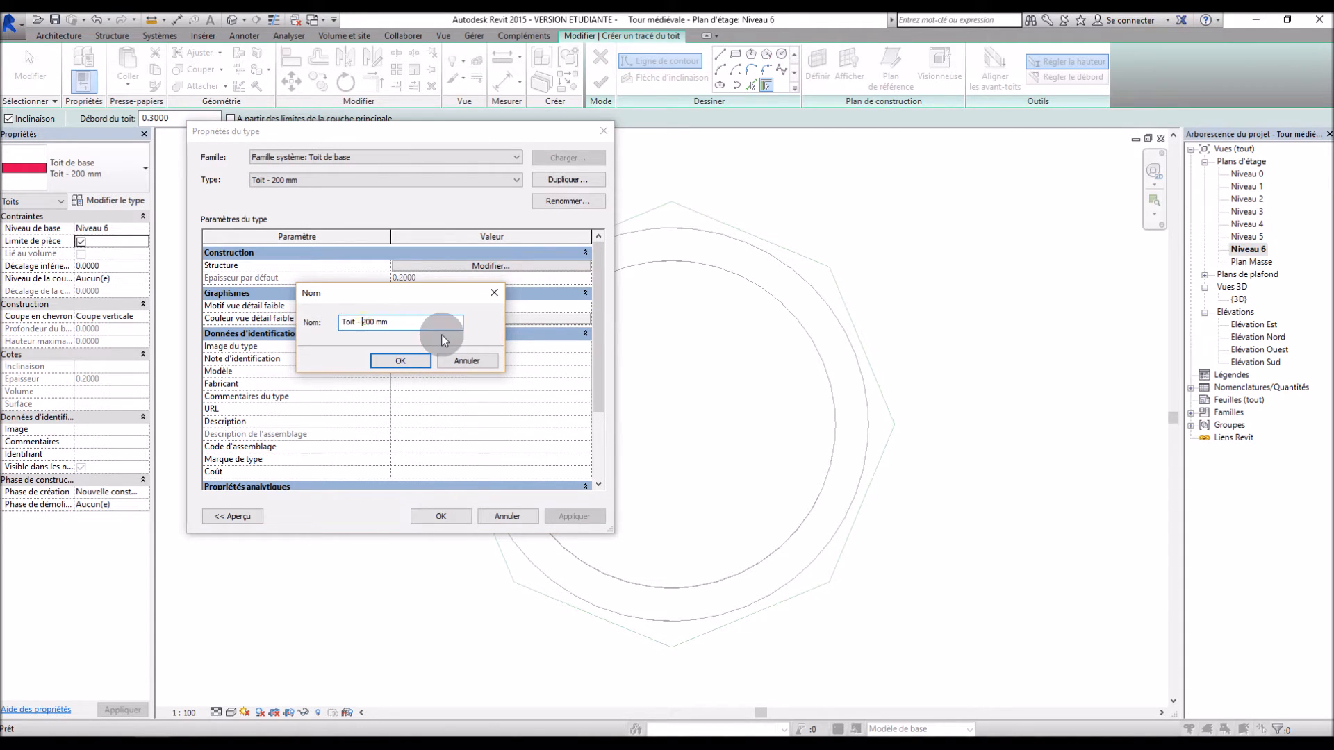
{"action": "type", "text": "Tour md"}
{"action": "key", "text": "Left"}
{"action": "type", "text": "e"}
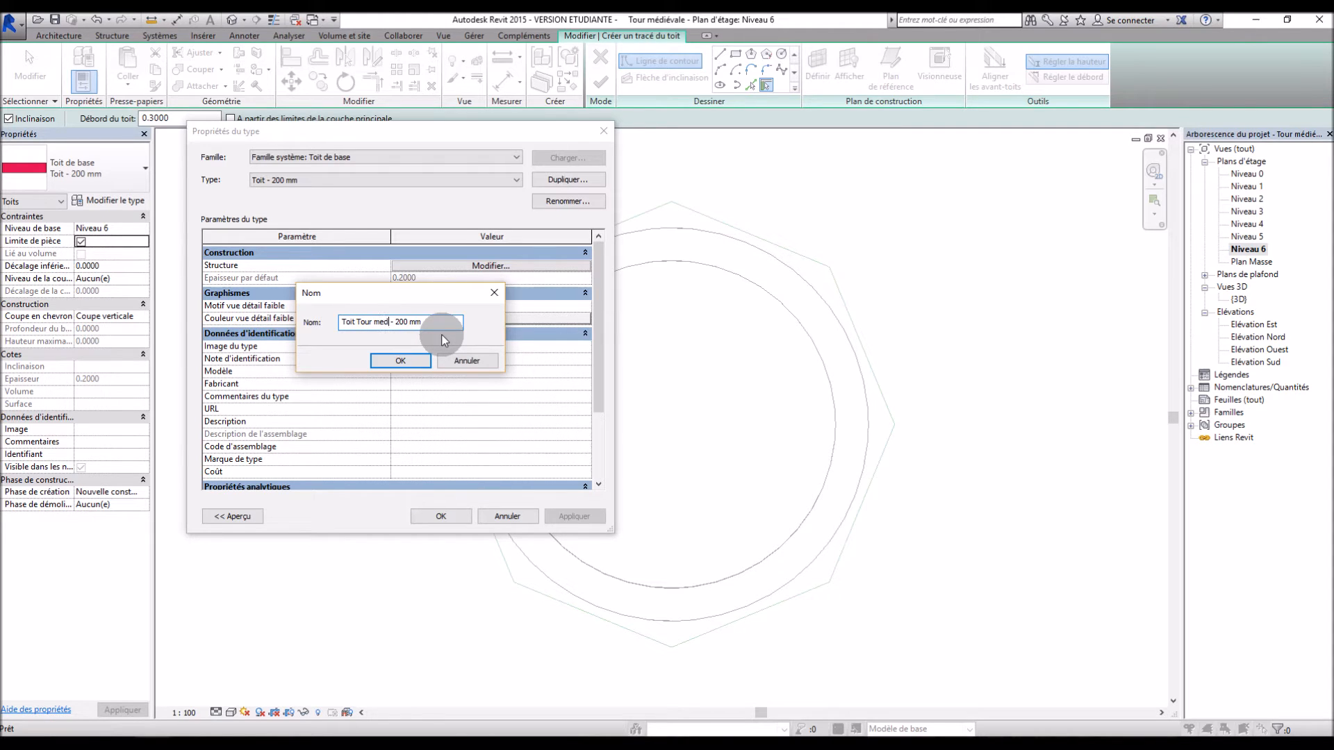
{"action": "left_click", "coordinate": [411, 362]}
Create a new material named "Tuiles tour med" for the structural layer of the new roof type.
{"action": "left_click", "coordinate": [489, 268]}
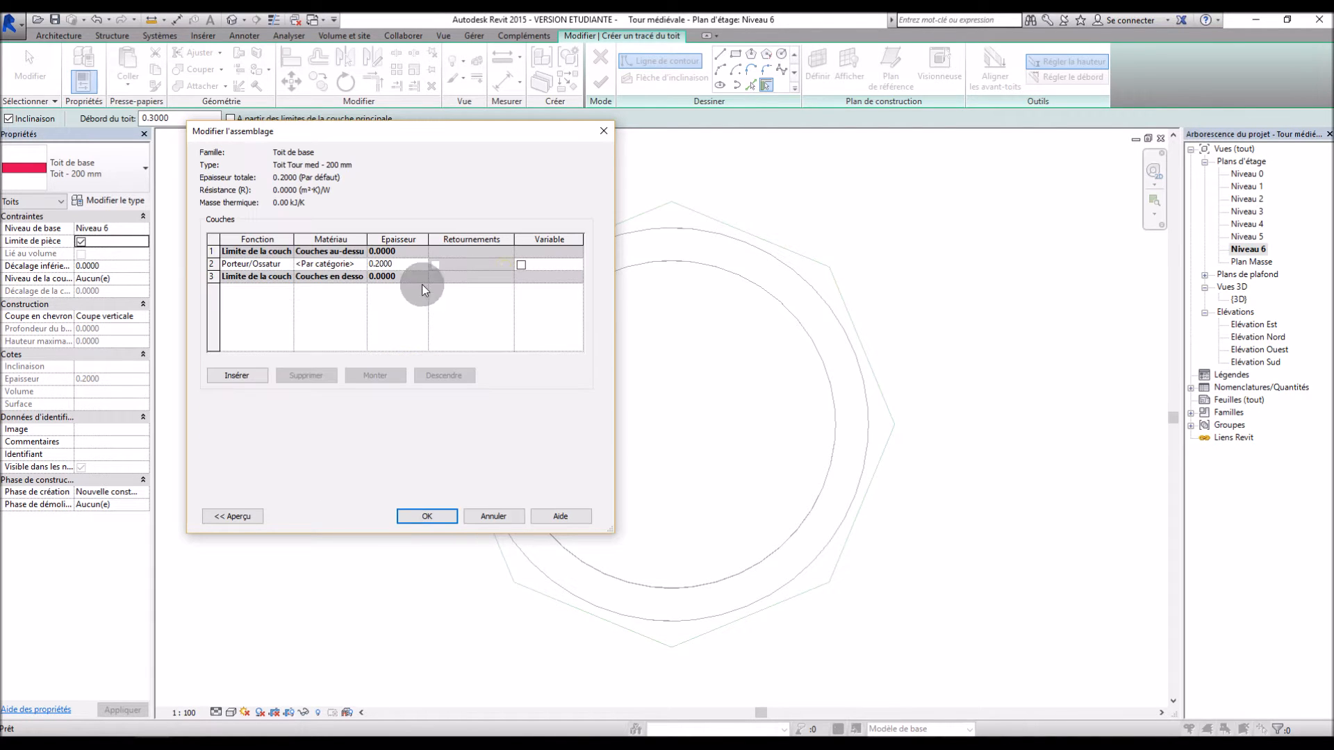
{"action": "left_click", "coordinate": [360, 266]}
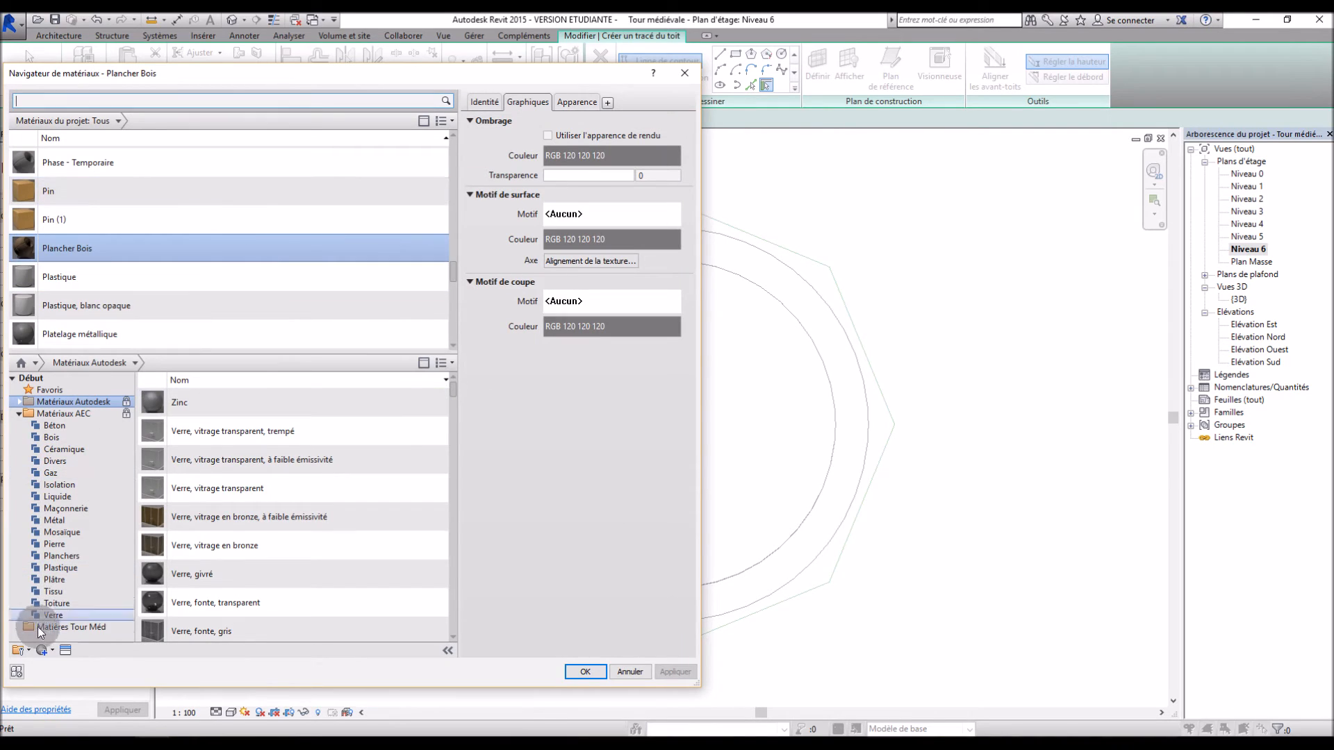
{"action": "left_click", "coordinate": [41, 651]}
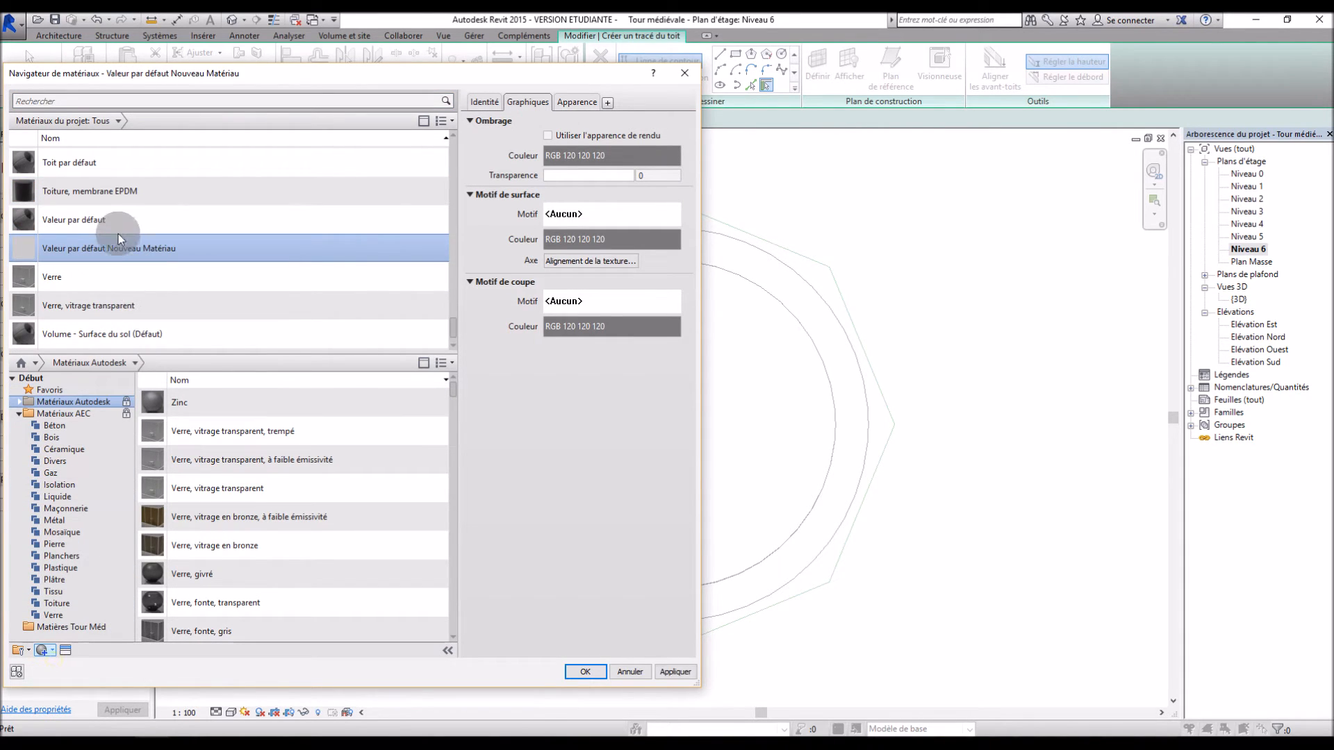
{"action": "right_click", "coordinate": [106, 252]}
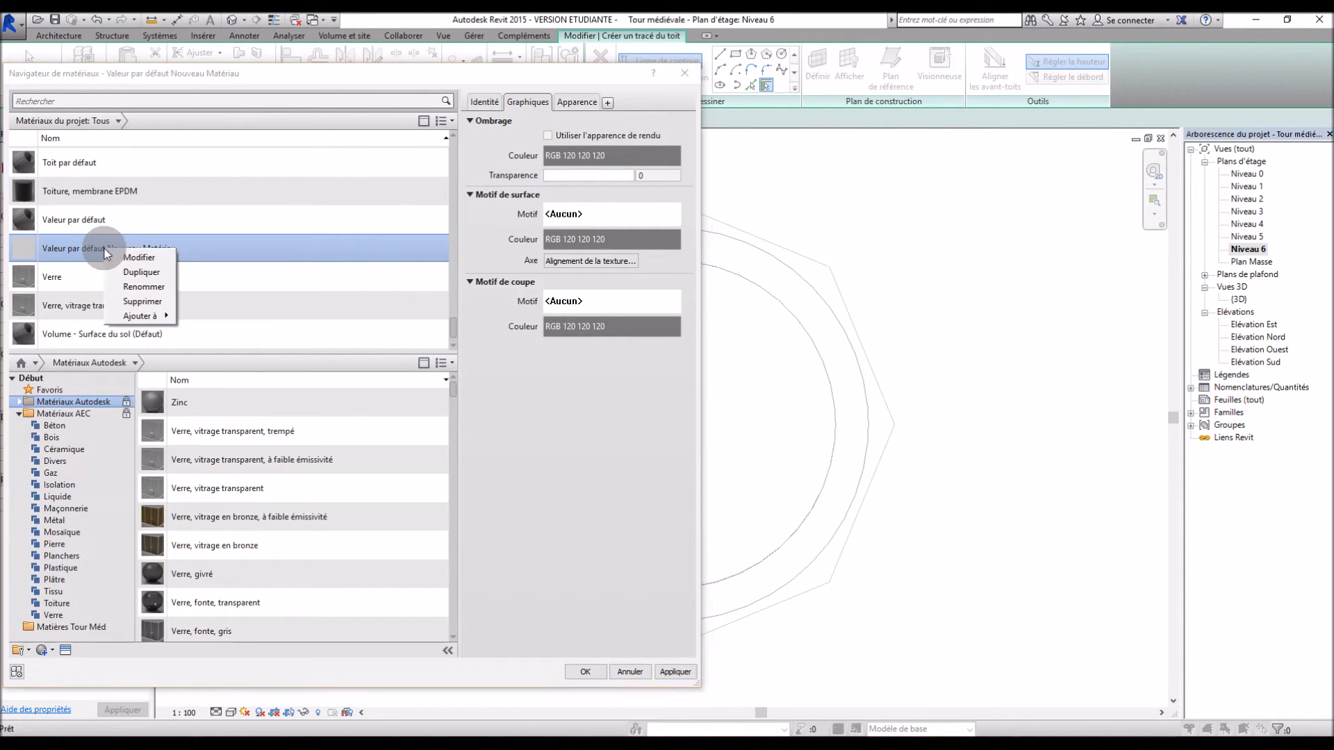
{"action": "left_click", "coordinate": [139, 285]}
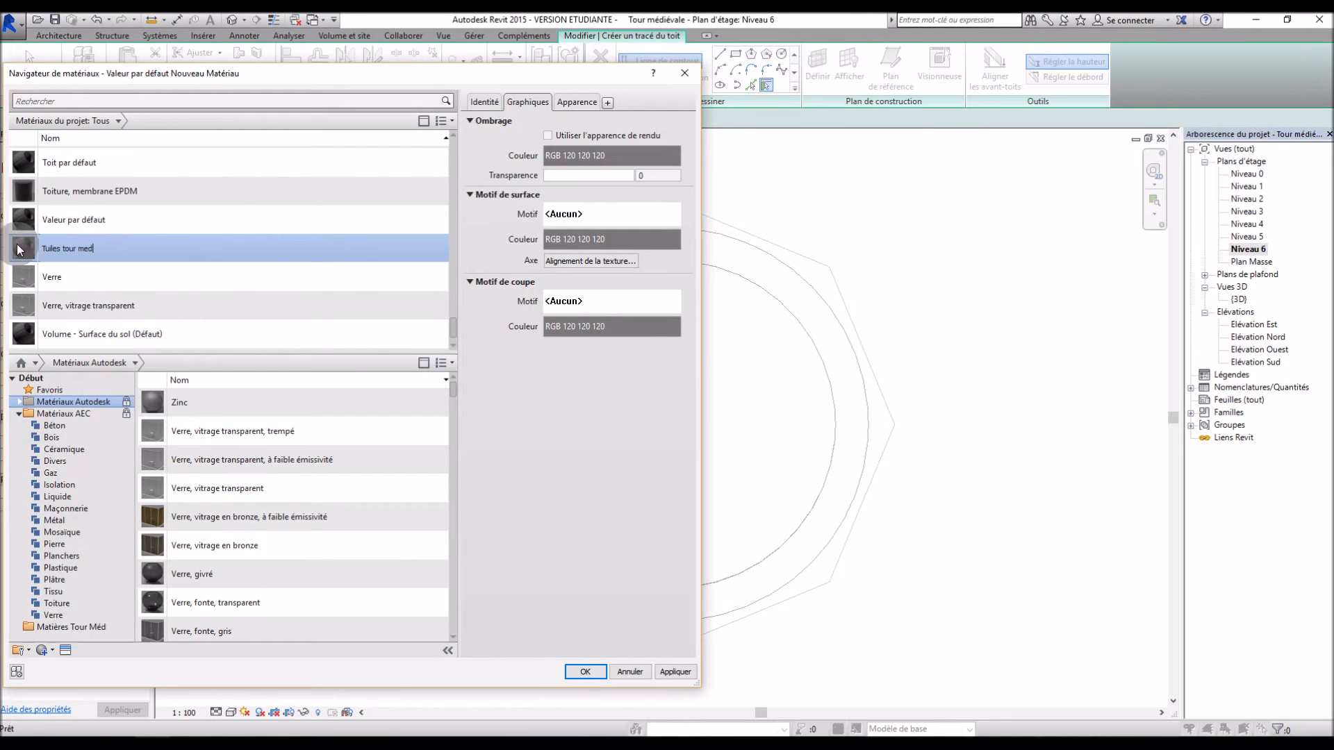
{"action": "key", "text": "Return"}
Add the Tuiles tour med material to the Matières Tour Méd library and collapse the Matériaux AEC category.
{"action": "left_click_drag", "start_coordinate": [34, 223], "coordinate": [46, 627]}
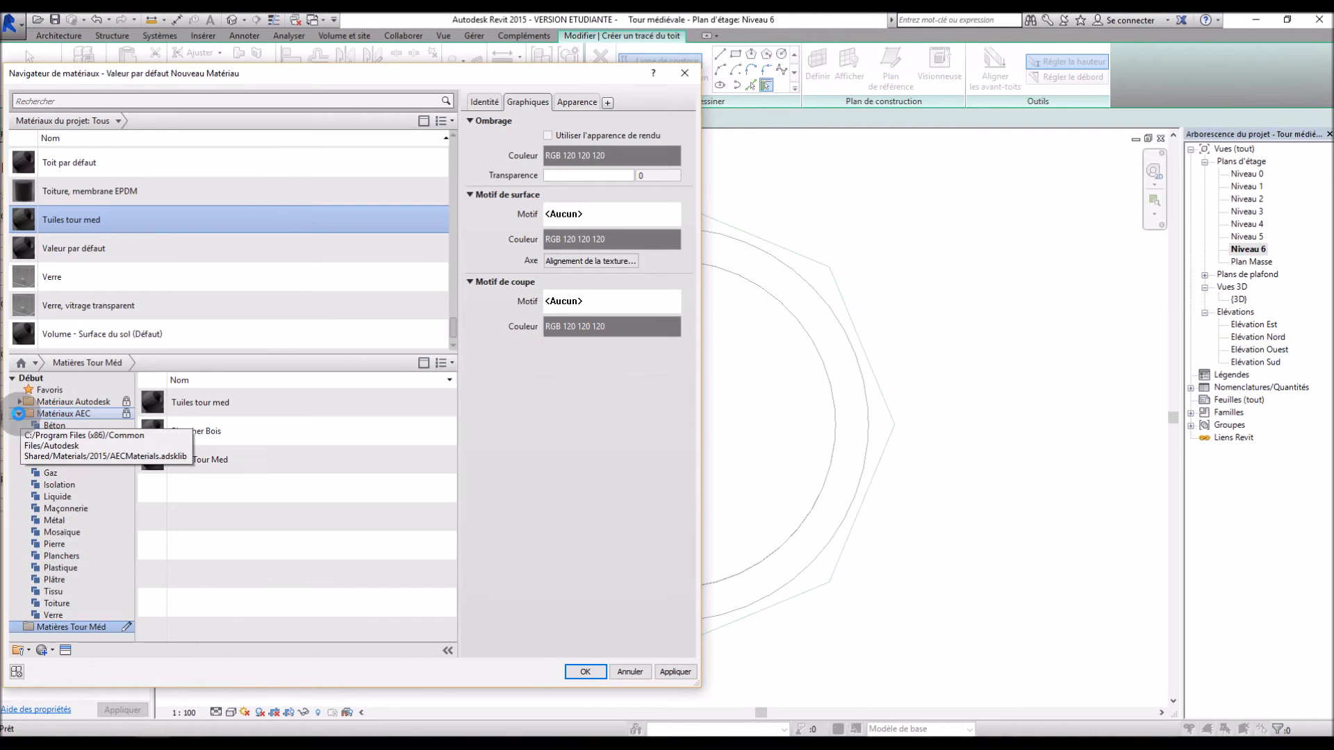
{"action": "left_click", "coordinate": [18, 413]}
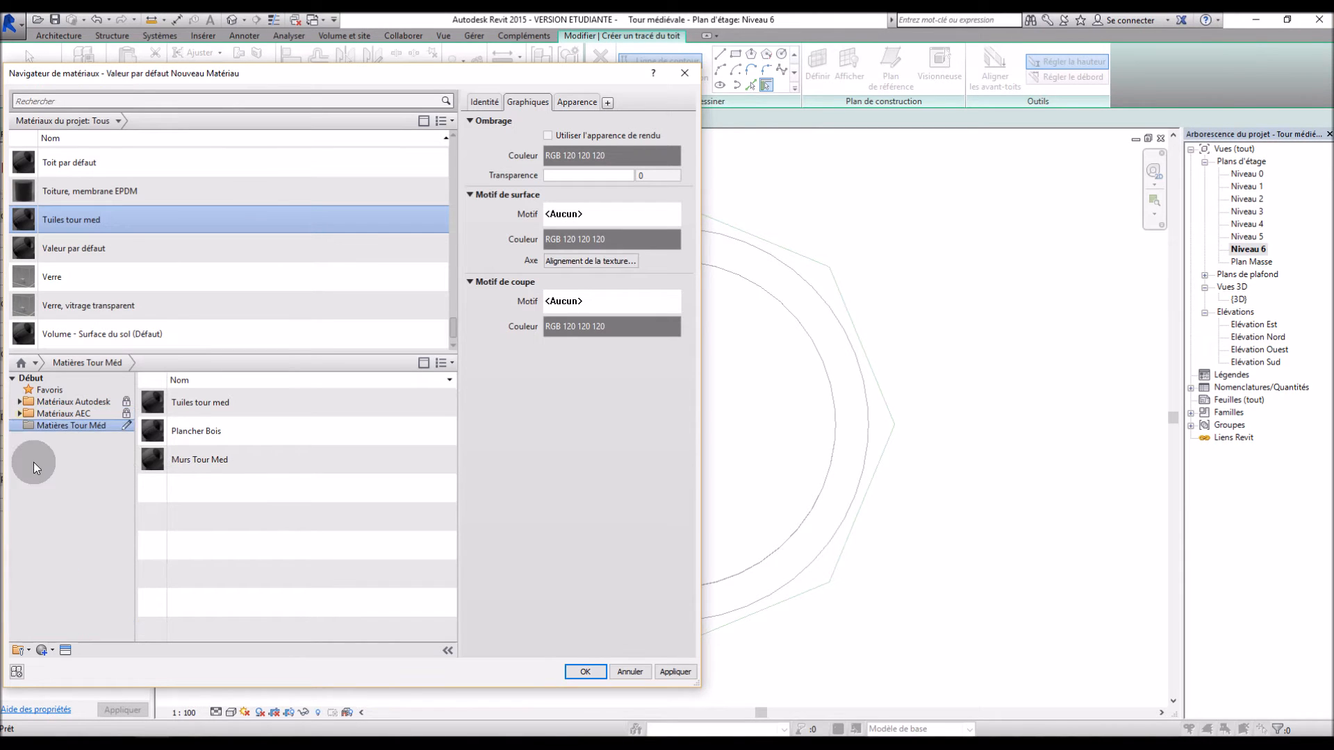
{"action": "left_click", "coordinate": [222, 432]}
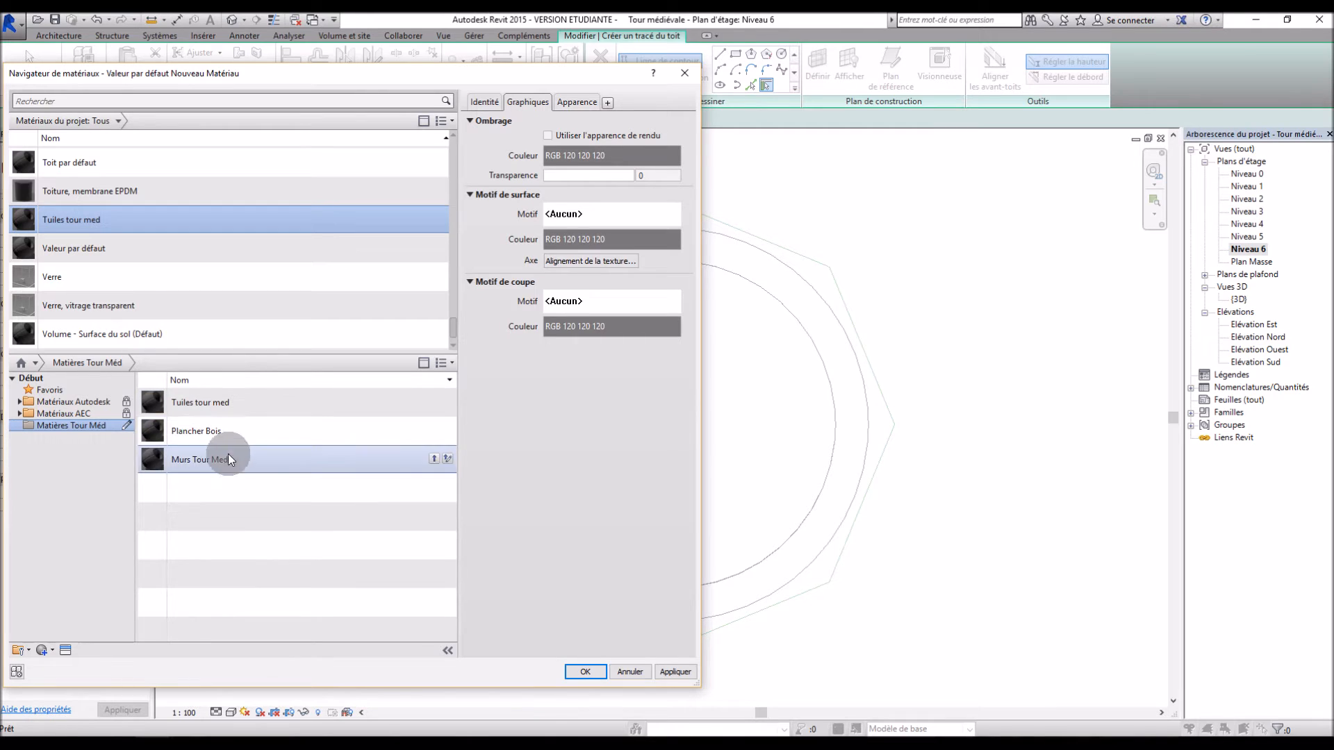
Apply the toit_en_tuiles_anciennes_usees_9944 image to the Tuiles tour med appearance and accept the roof type's structure.
{"action": "left_click", "coordinate": [582, 106]}
{"action": "left_click", "coordinate": [657, 277]}
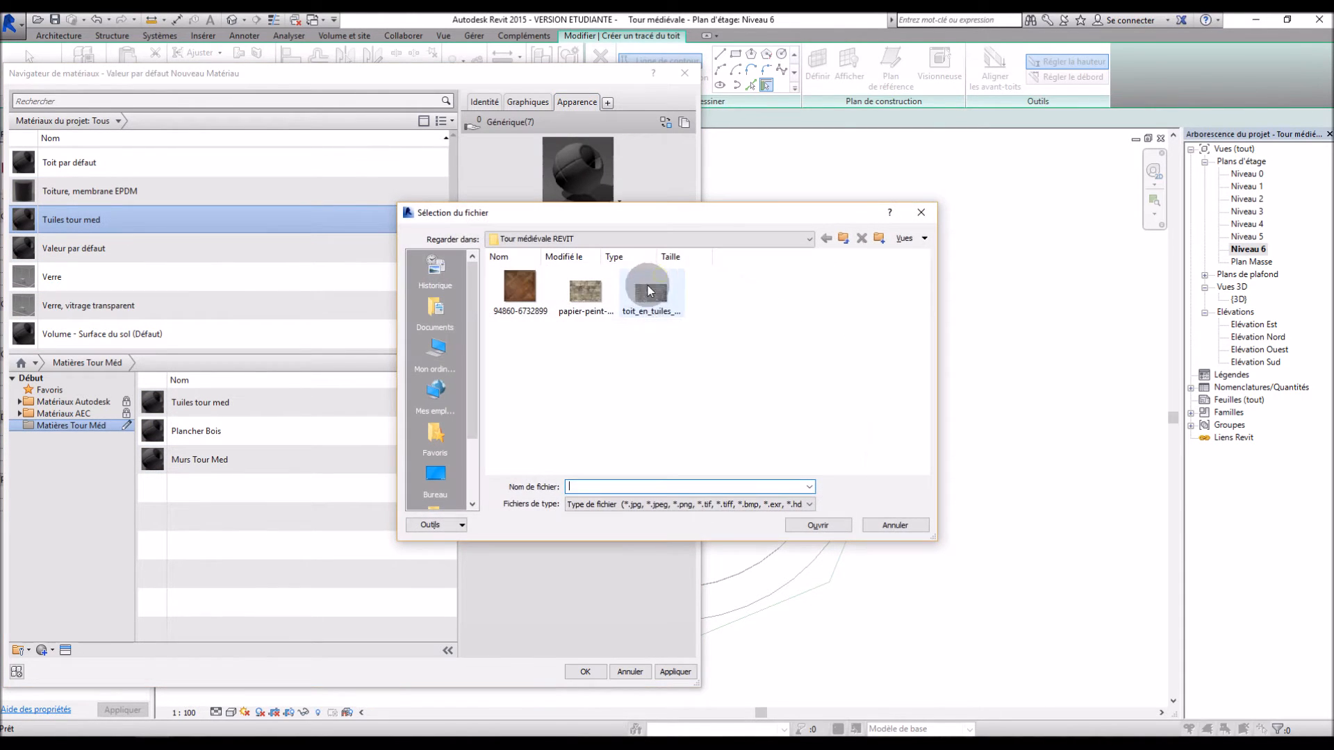
{"action": "double_click", "coordinate": [651, 289]}
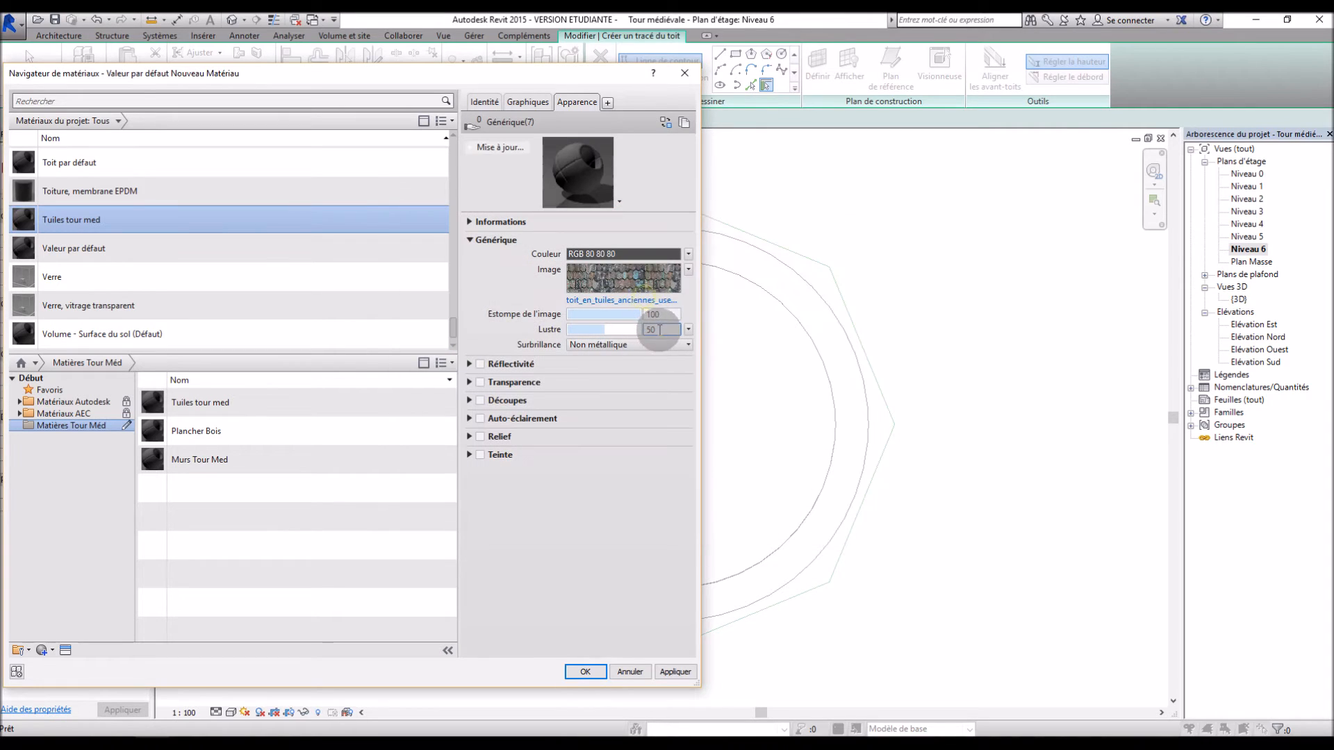
{"action": "left_click", "coordinate": [639, 285]}
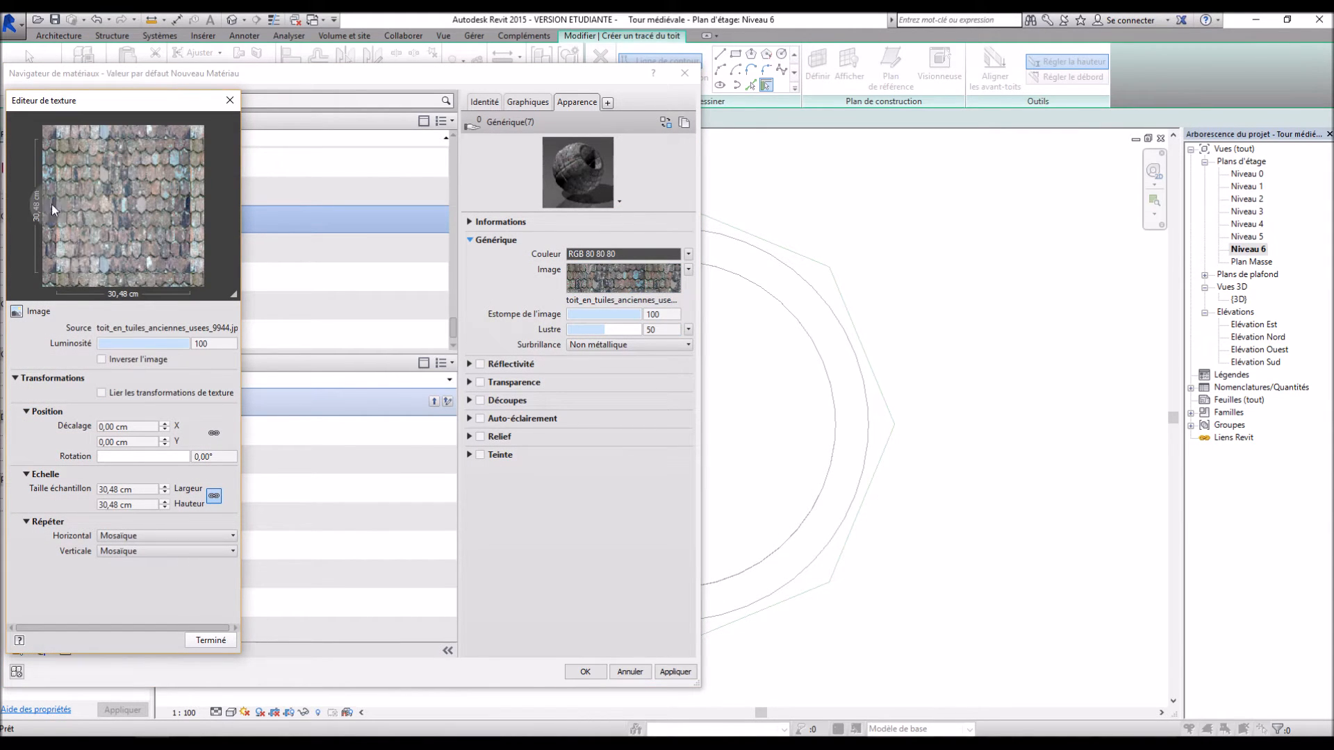
{"action": "left_click", "coordinate": [212, 639]}
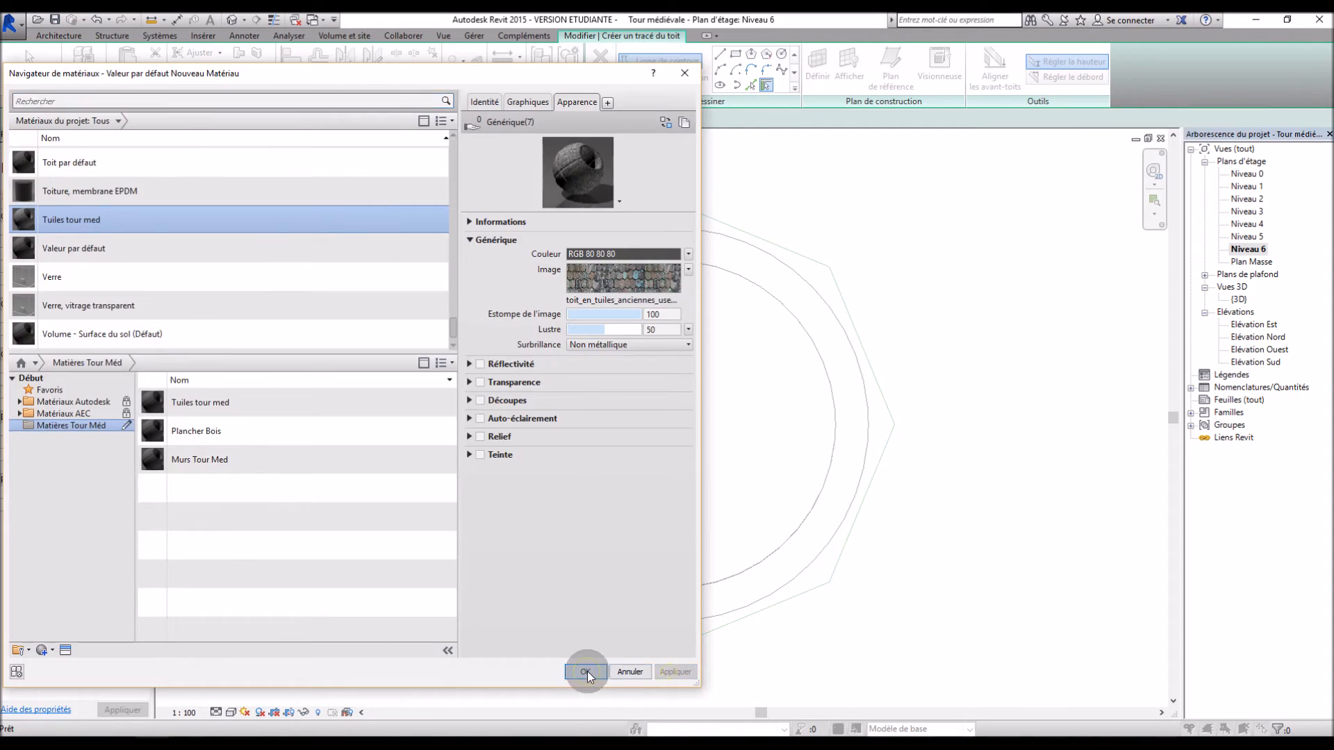
{"action": "left_click", "coordinate": [585, 672]}
{"action": "left_click", "coordinate": [445, 521]}
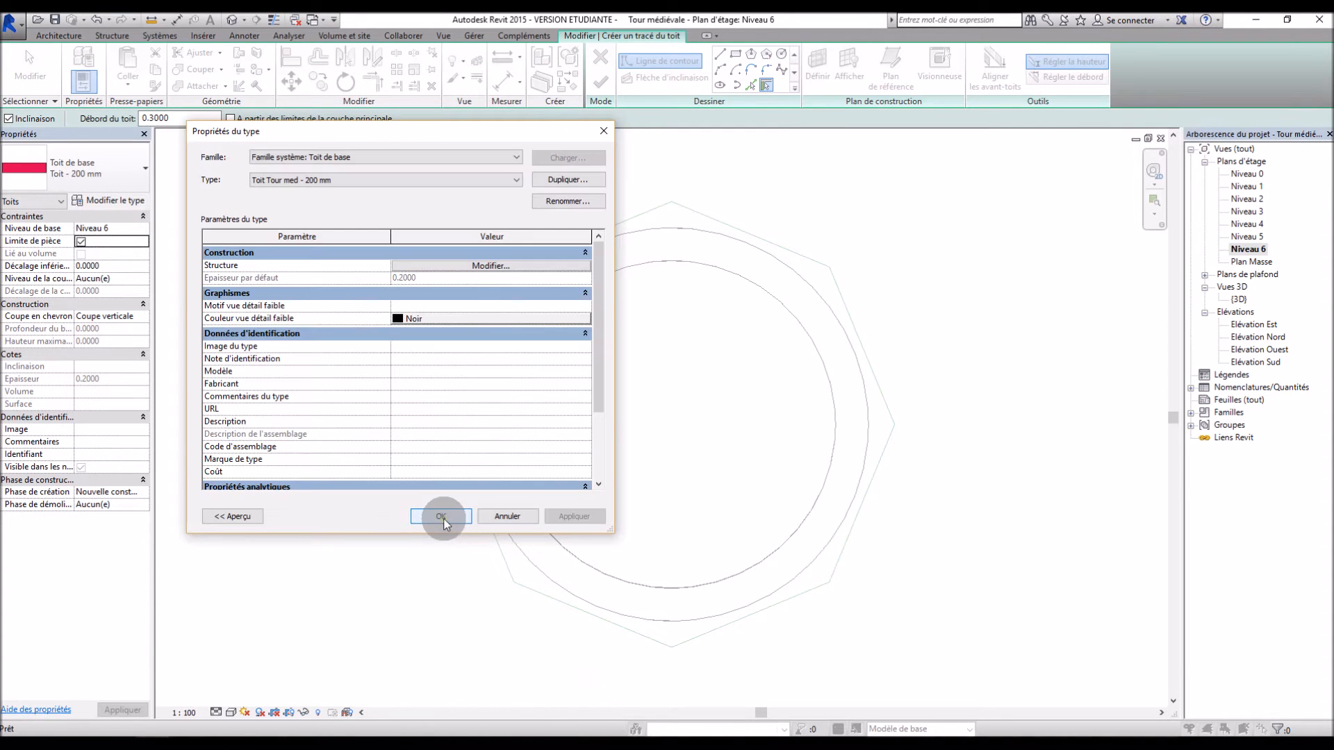
{"action": "left_click", "coordinate": [442, 517]}
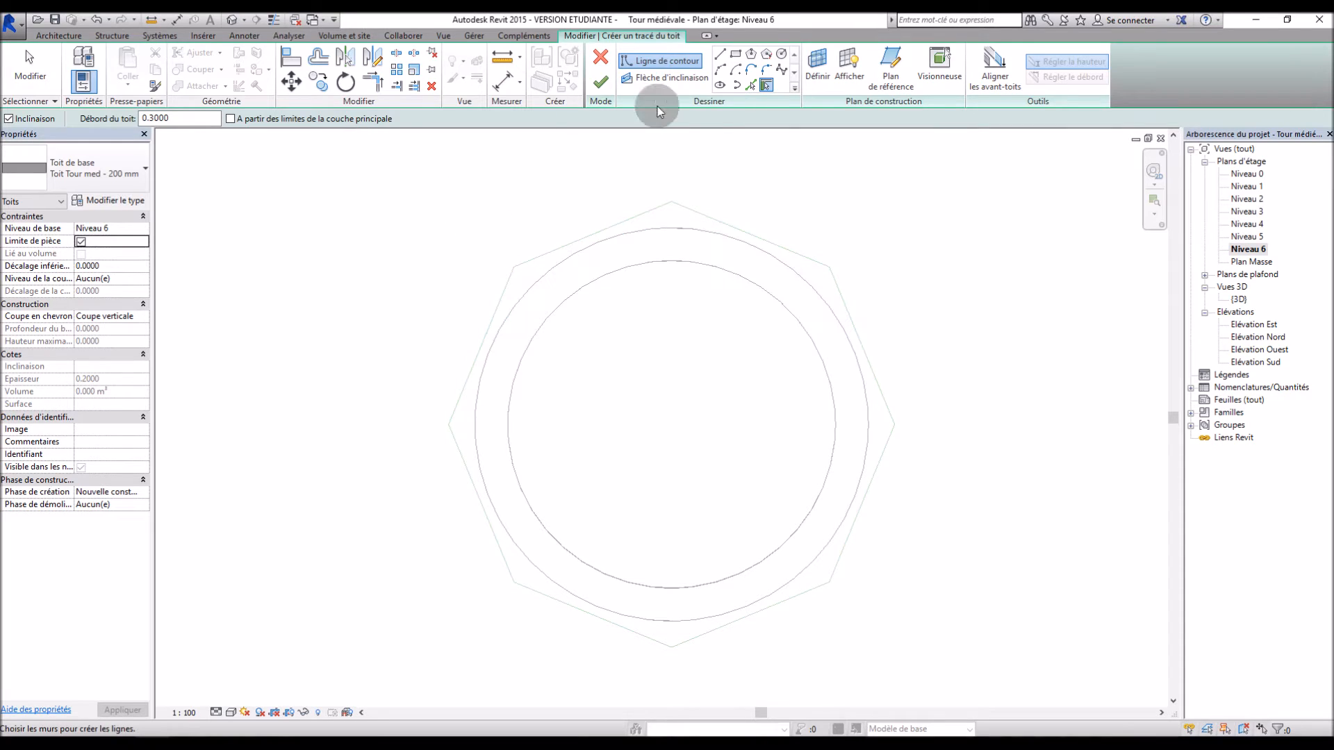
Trace the roof outline by picking the eight octagon edges around the tower at Niveau 6, and finish the roof.
{"action": "left_click", "coordinate": [745, 86]}
{"action": "left_click", "coordinate": [600, 229]}
{"action": "left_click", "coordinate": [720, 218]}
{"action": "left_click", "coordinate": [853, 316]}
{"action": "left_click", "coordinate": [877, 467]}
{"action": "left_click", "coordinate": [797, 599]}
{"action": "left_click", "coordinate": [516, 589]}
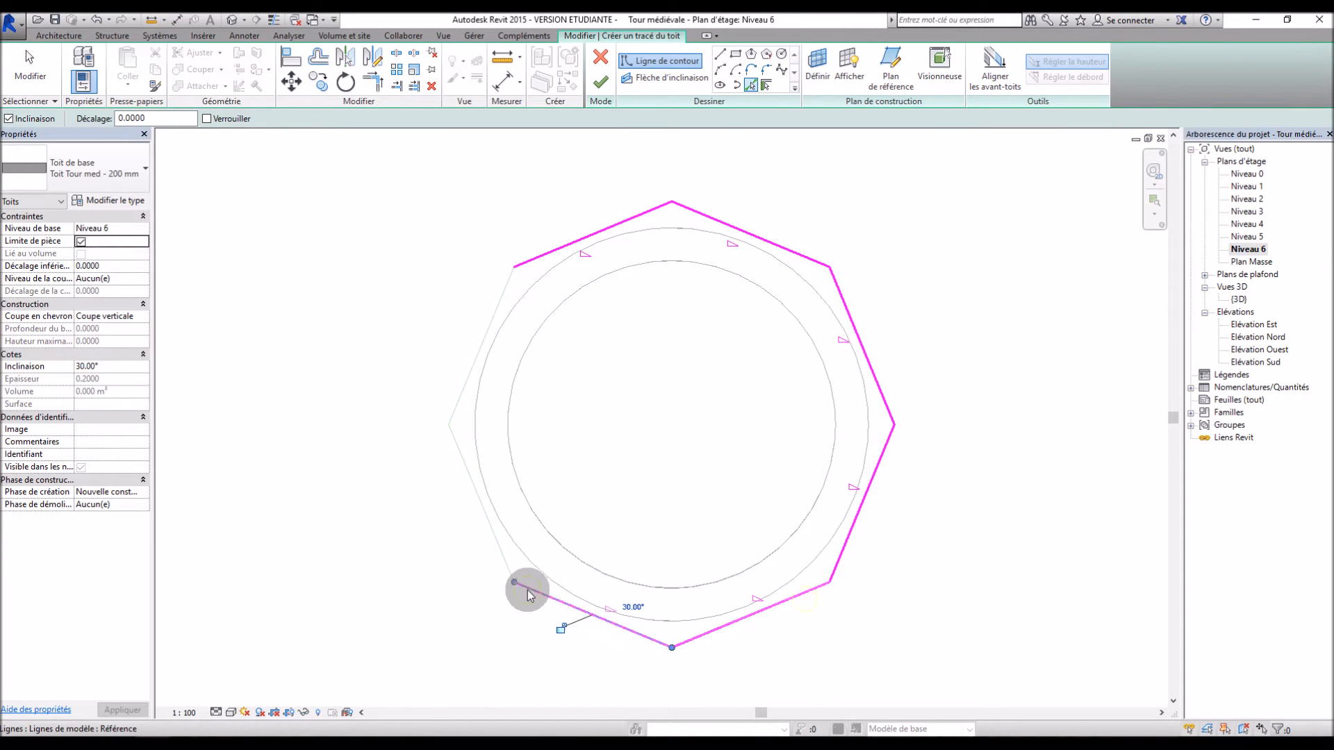
{"action": "left_click", "coordinate": [495, 532]}
{"action": "left_click", "coordinate": [463, 410]}
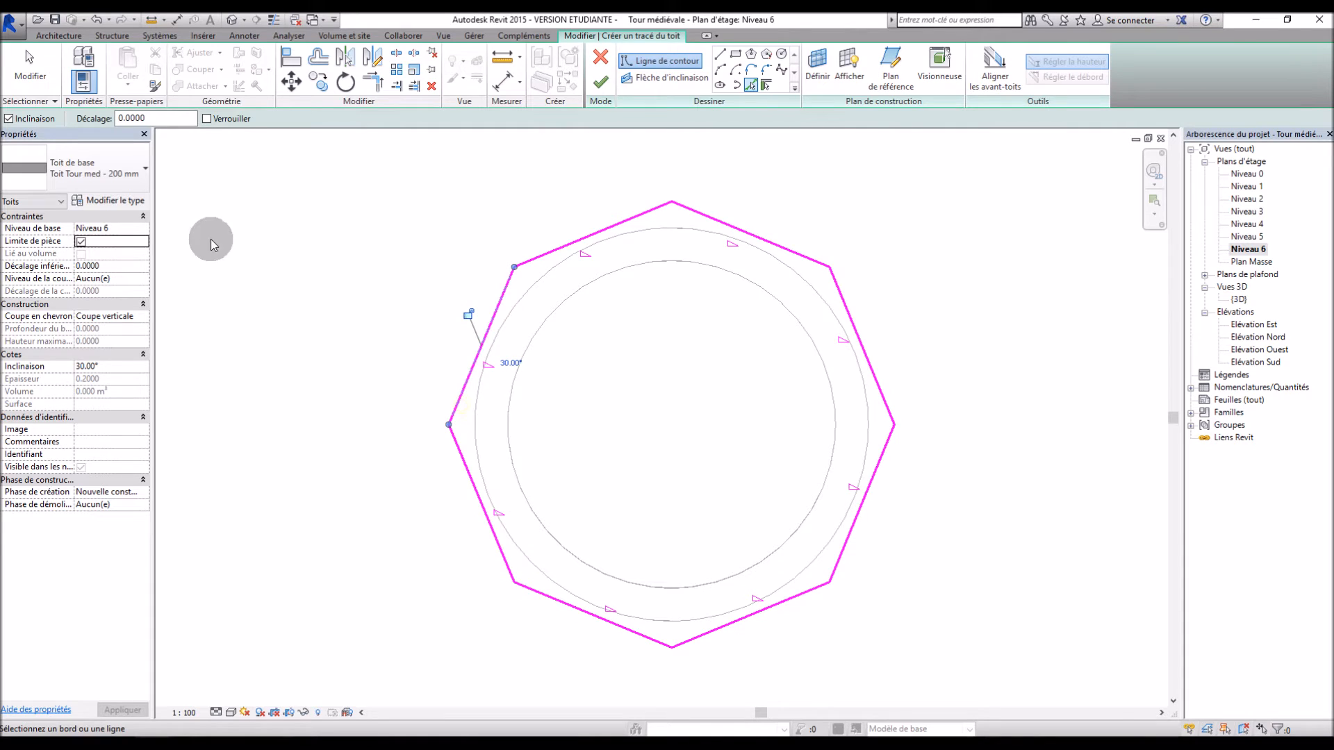
{"action": "left_click", "coordinate": [601, 83]}
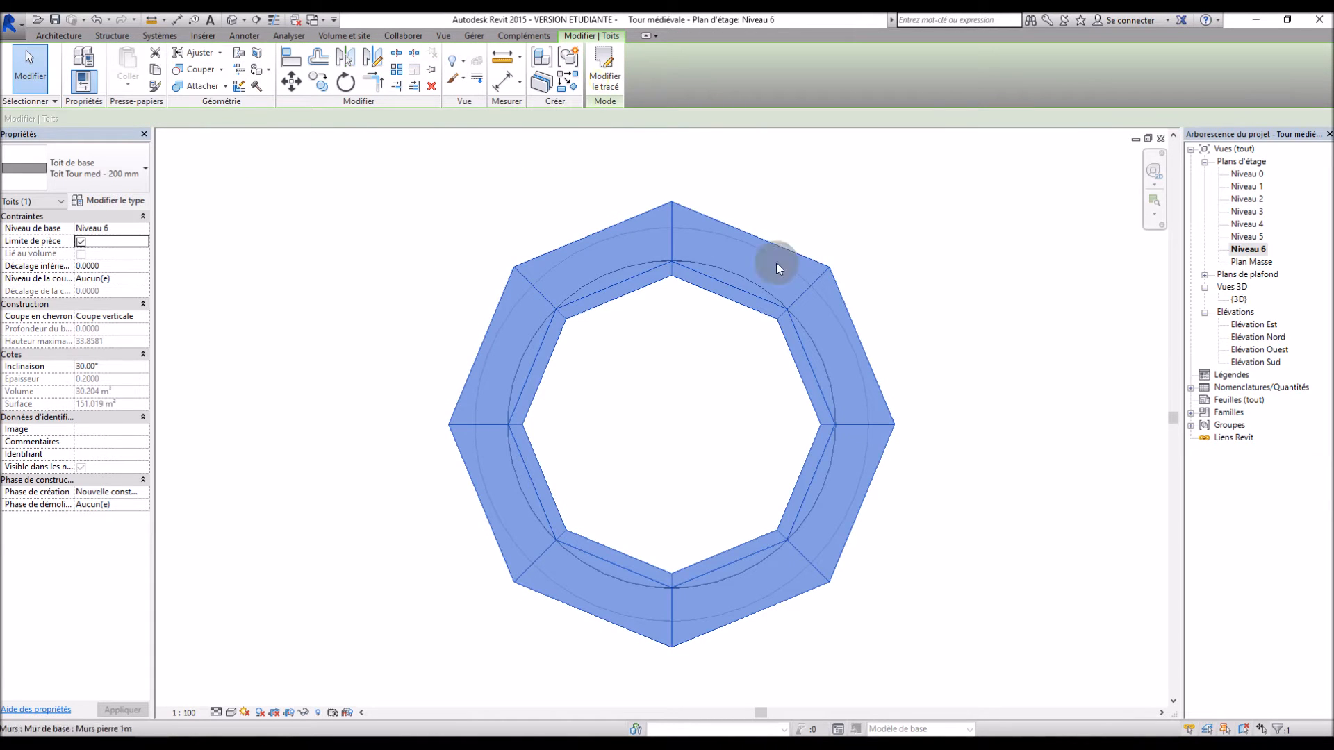
In the Elévation Est view, set the slope of the octagonal roof to 57°.
{"action": "left_click", "coordinate": [1237, 299]}
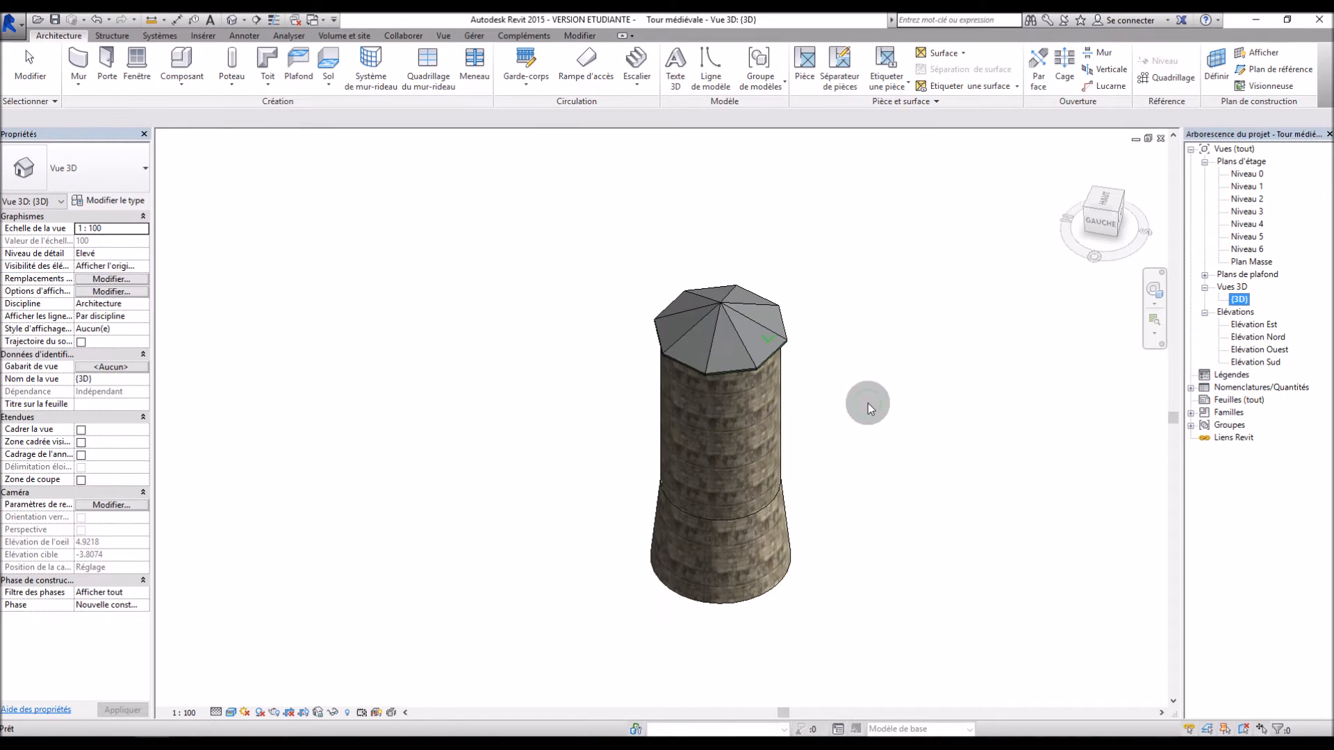
{"action": "left_click", "coordinate": [868, 404]}
{"action": "scroll", "coordinate": [688, 327], "scroll_direction": "up", "scroll_amount": 3}
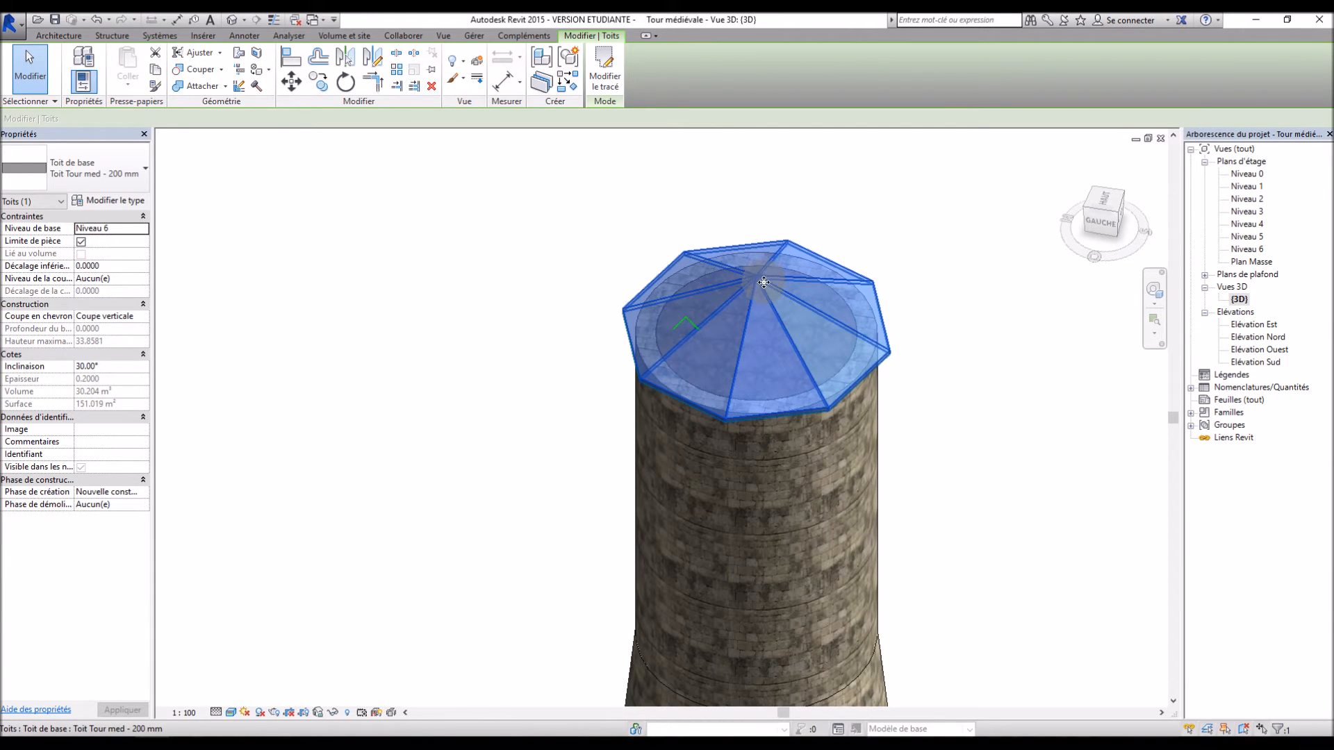
{"action": "left_click", "coordinate": [996, 290]}
{"action": "double_click", "coordinate": [1254, 324]}
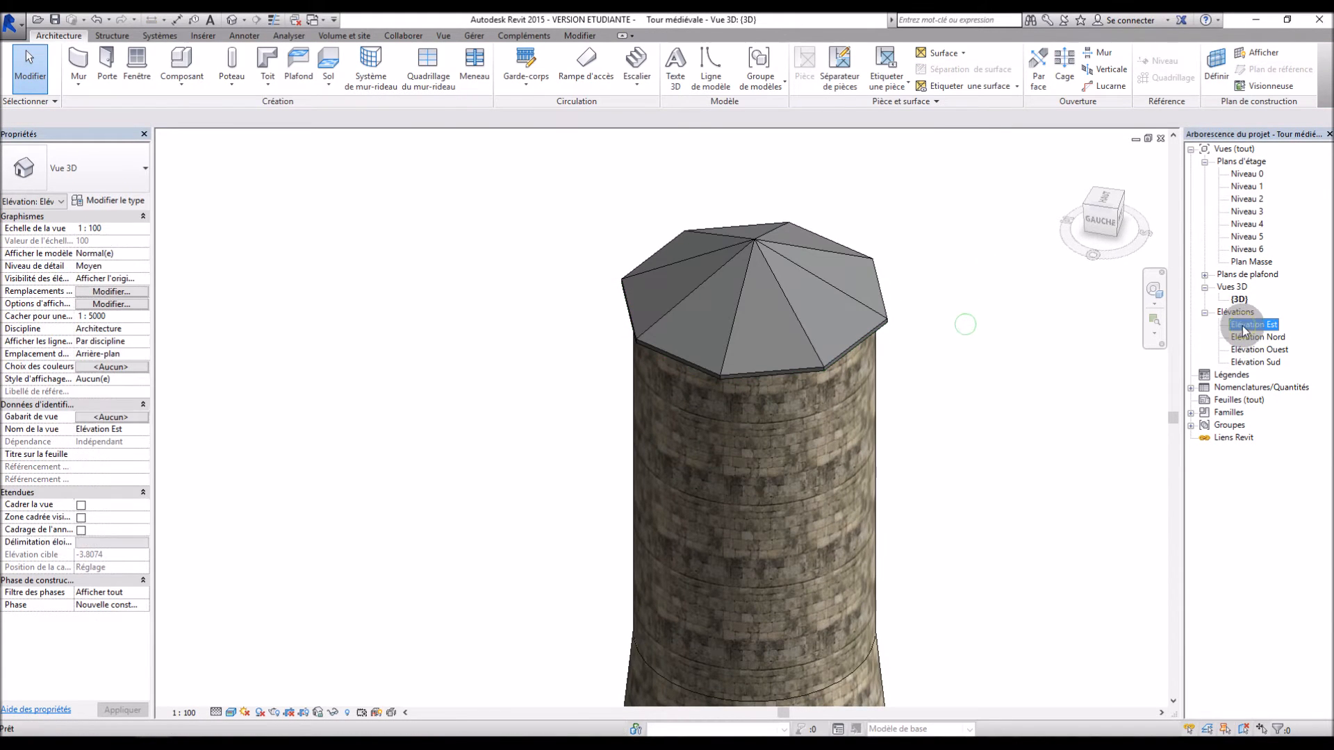
{"action": "scroll", "coordinate": [816, 430], "scroll_direction": "down", "scroll_amount": 10}
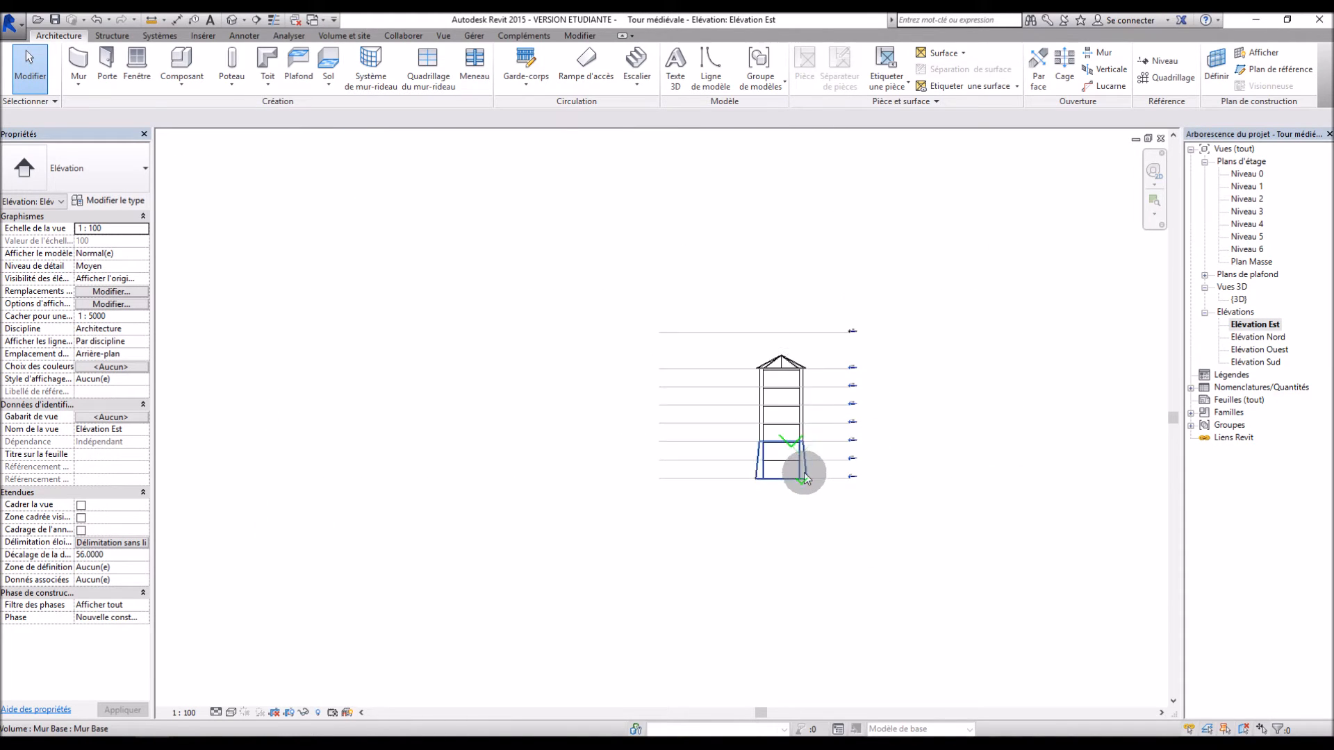
{"action": "scroll", "coordinate": [753, 364], "scroll_direction": "up", "scroll_amount": 3}
{"action": "left_click", "coordinate": [752, 384]}
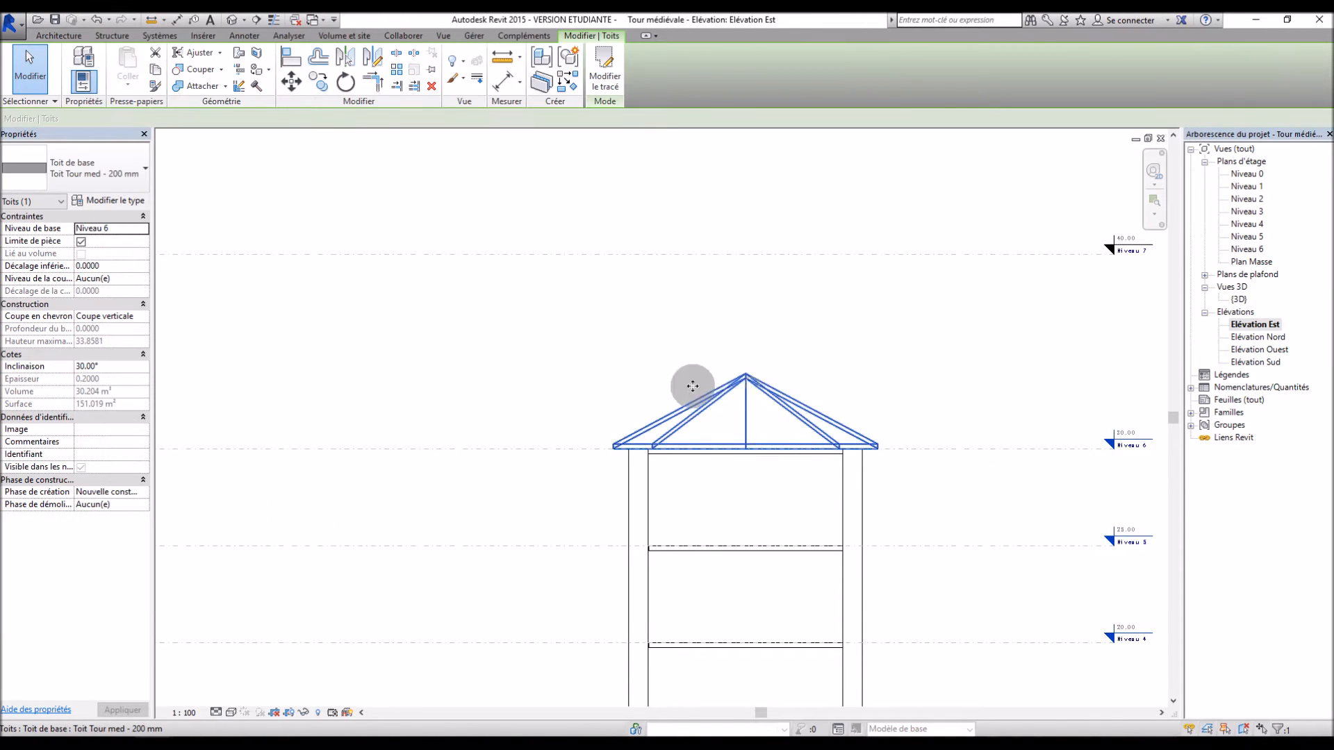
{"action": "left_click", "coordinate": [121, 369]}
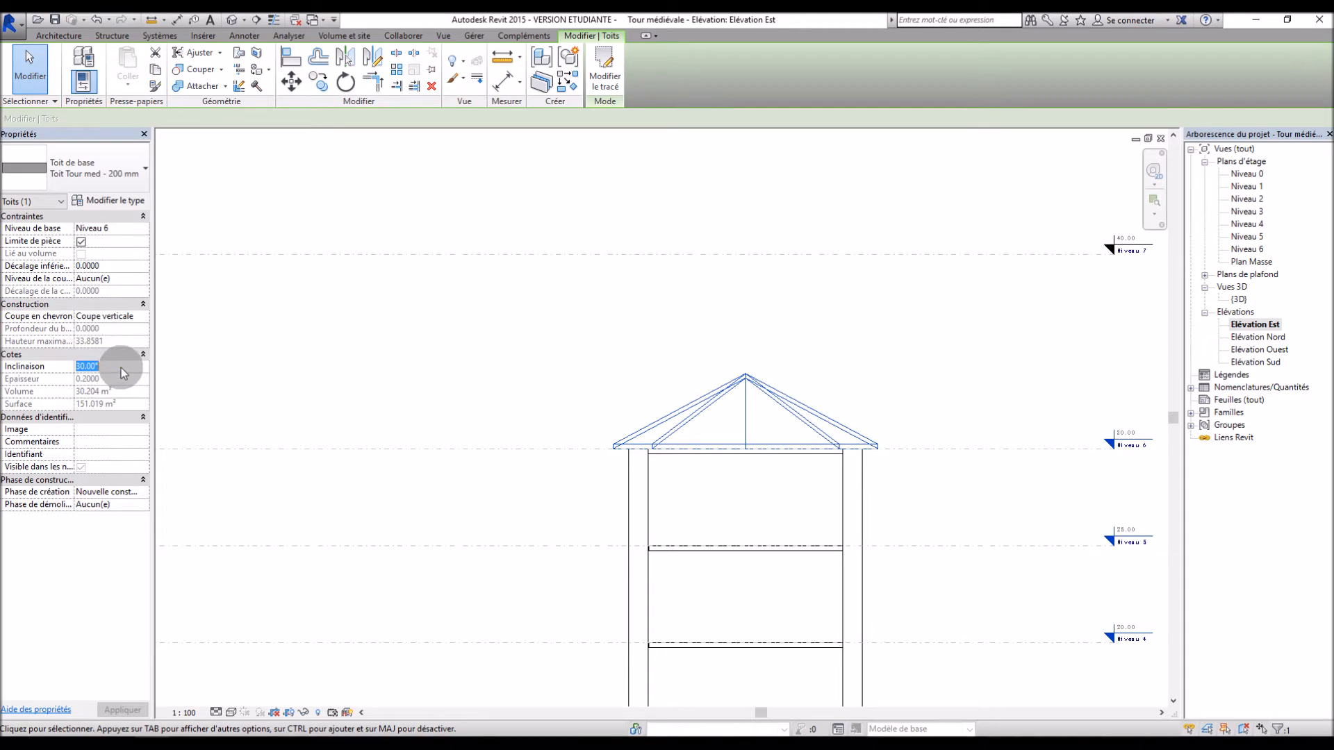
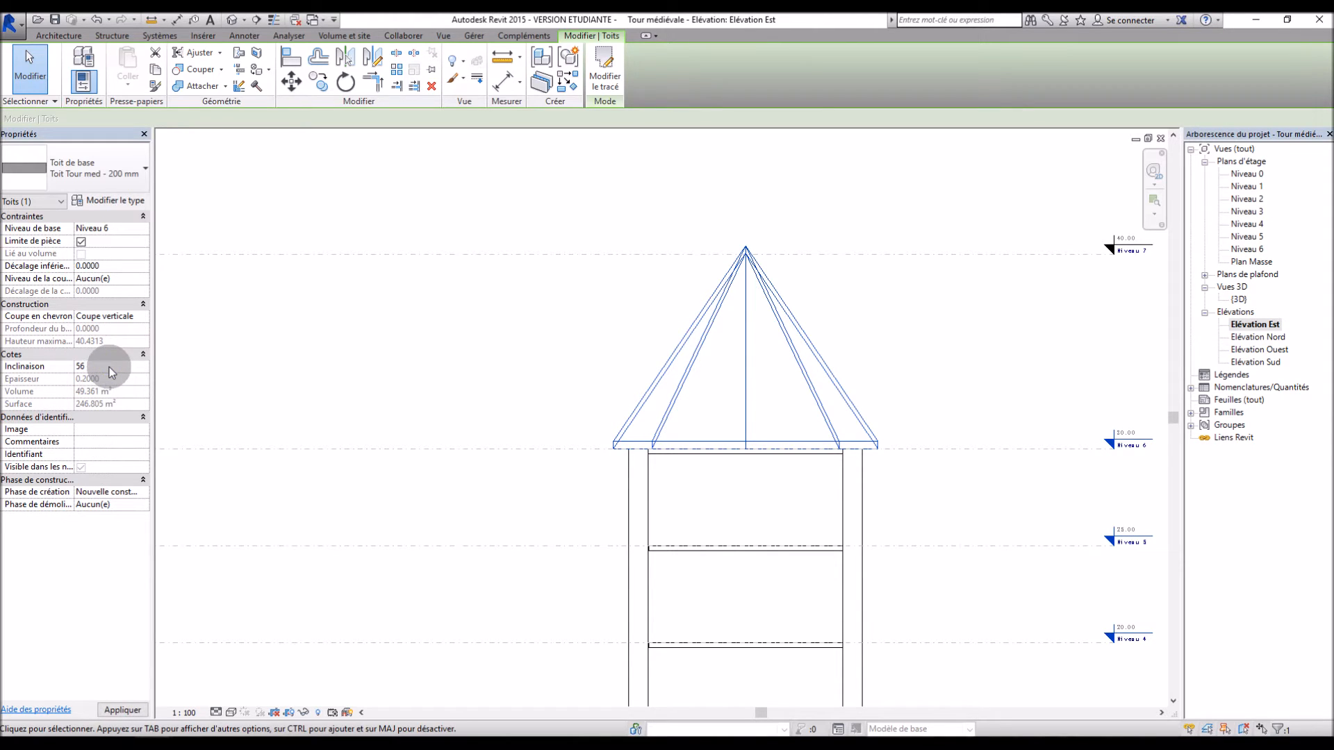
{"action": "left_click", "coordinate": [123, 709]}
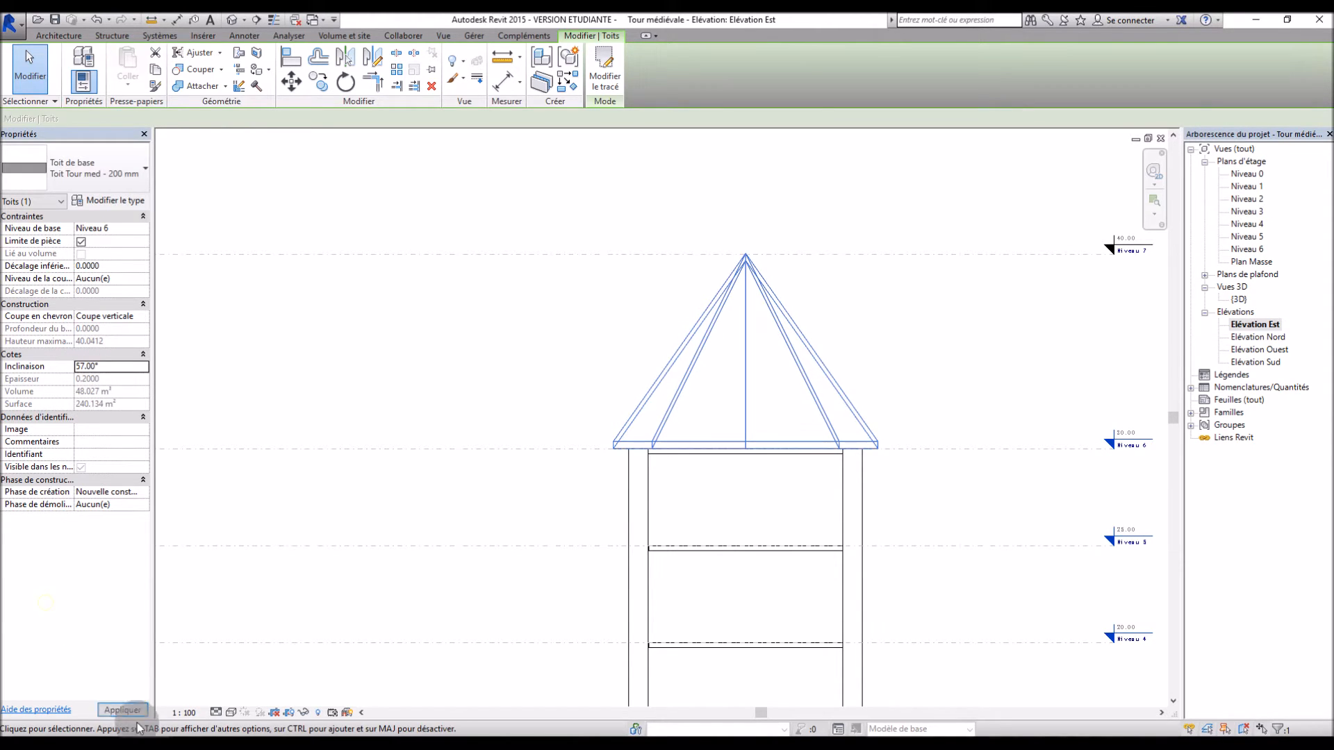
{"action": "left_click", "coordinate": [977, 307]}
From the 3D view, open the appearance settings of the Tuiles tour med material through the roof type's structure.
{"action": "double_click", "coordinate": [1239, 302]}
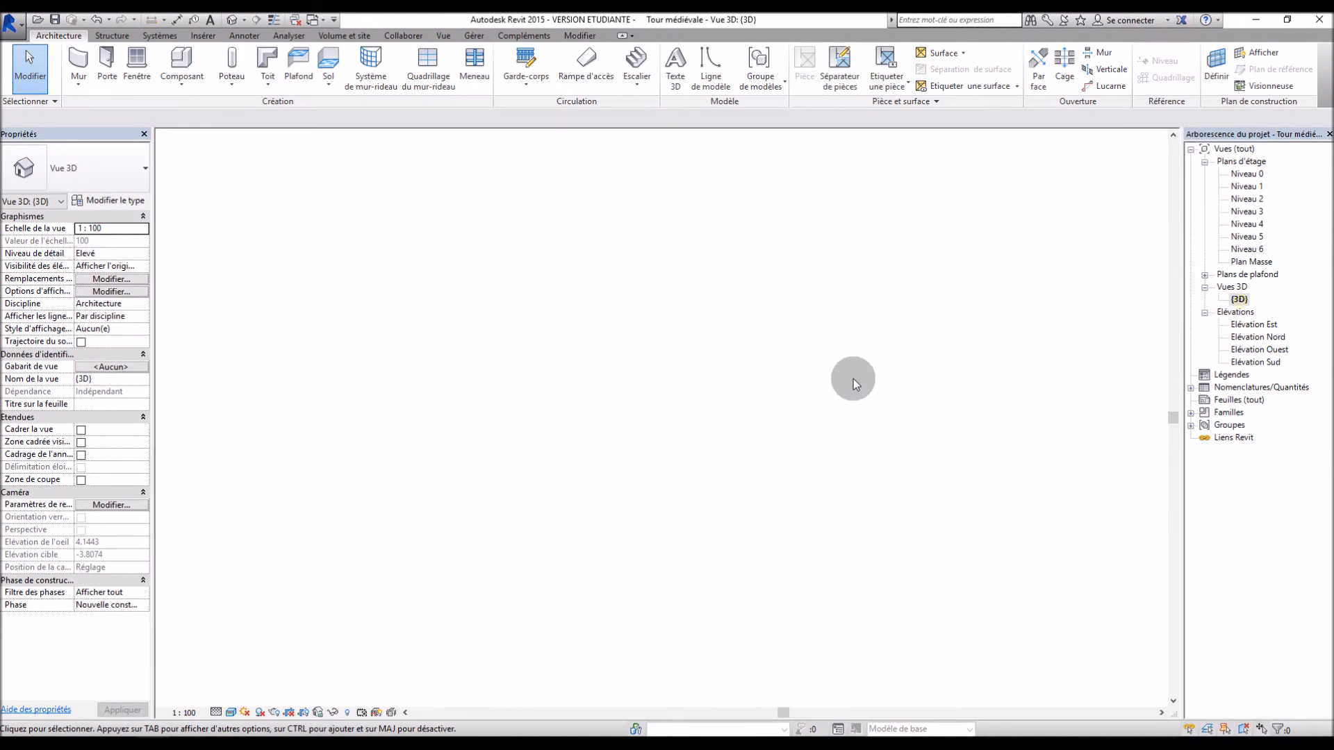
{"action": "scroll", "coordinate": [852, 376], "scroll_direction": "up", "scroll_amount": 5}
{"action": "scroll", "coordinate": [678, 400], "scroll_direction": "up", "scroll_amount": 6}
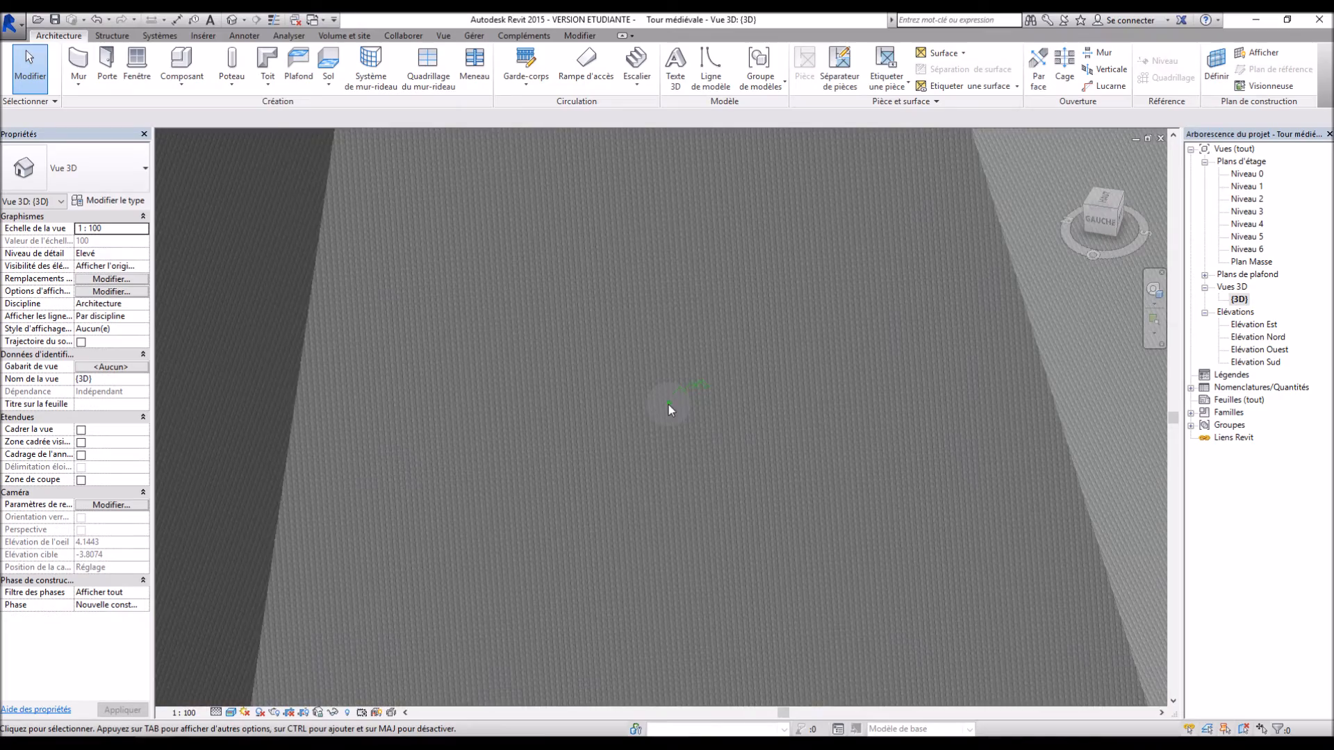
{"action": "scroll", "coordinate": [674, 410], "scroll_direction": "up", "scroll_amount": 6}
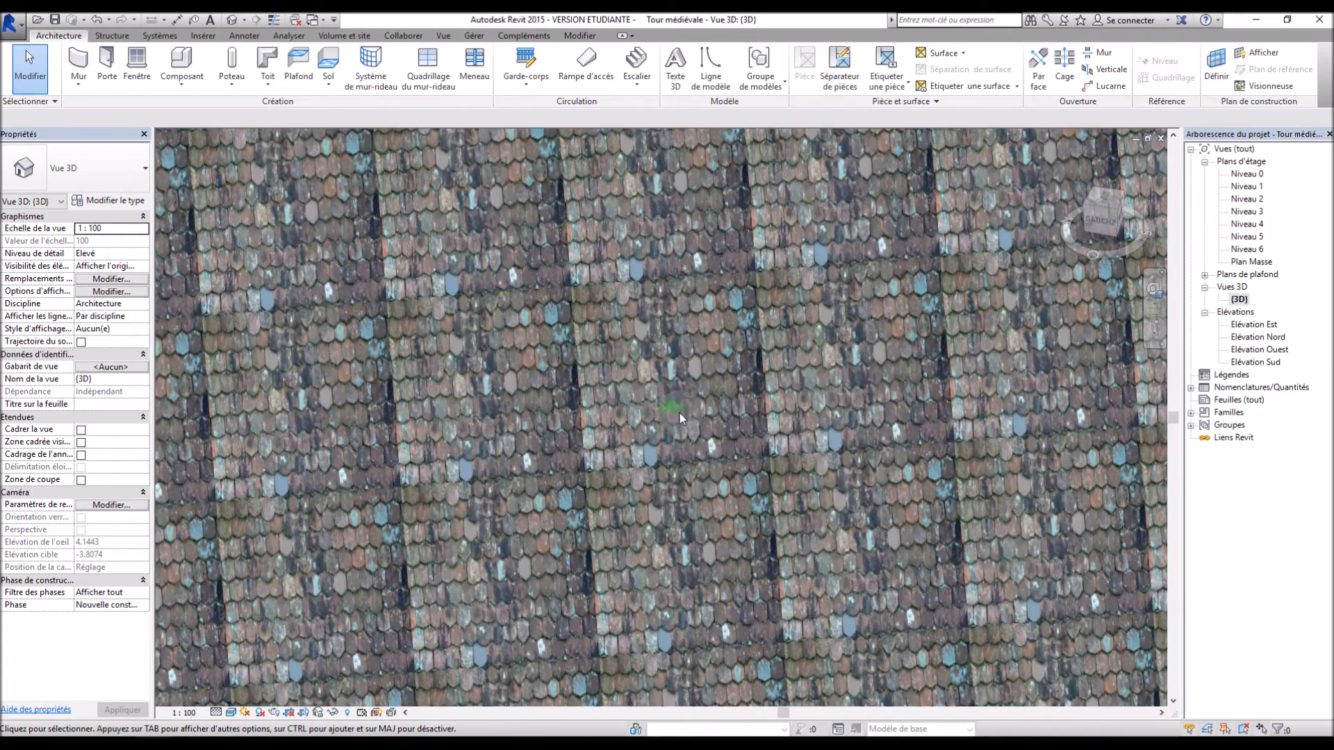
{"action": "scroll", "coordinate": [681, 408], "scroll_direction": "down", "scroll_amount": 10}
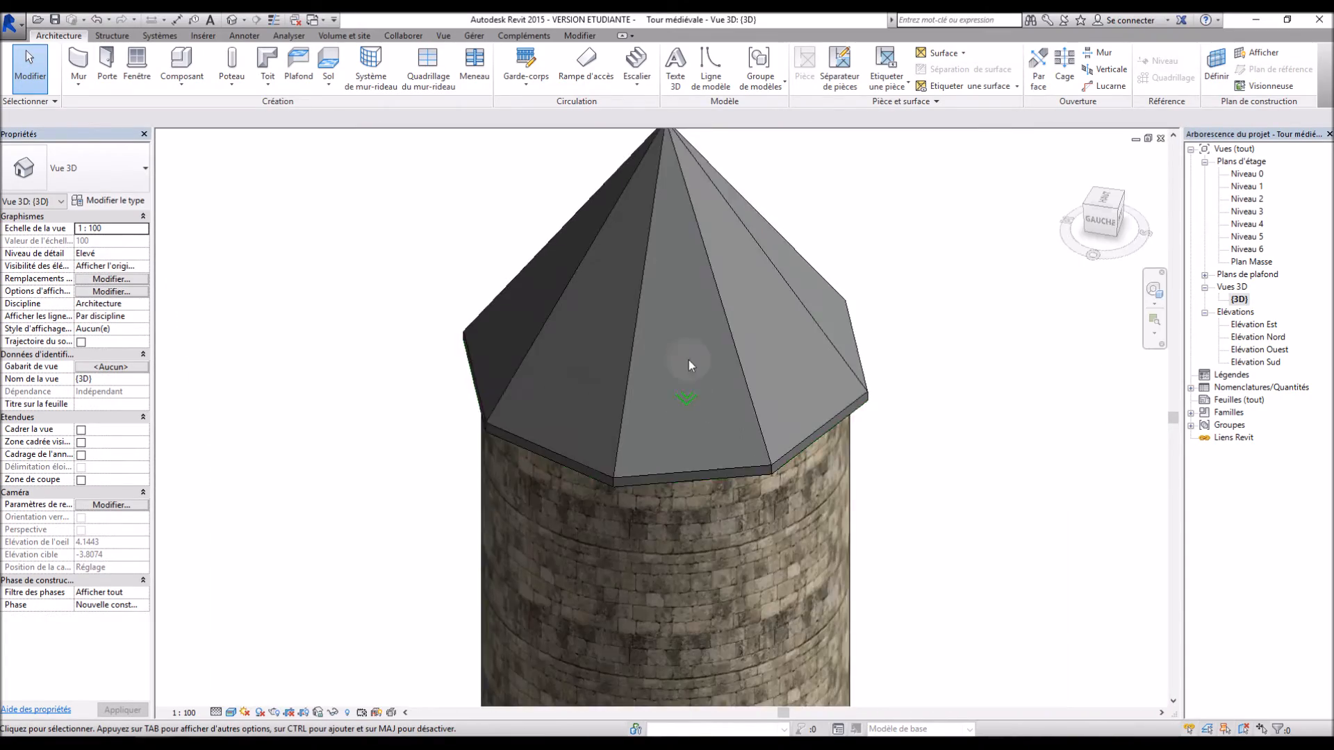
{"action": "left_click", "coordinate": [646, 283]}
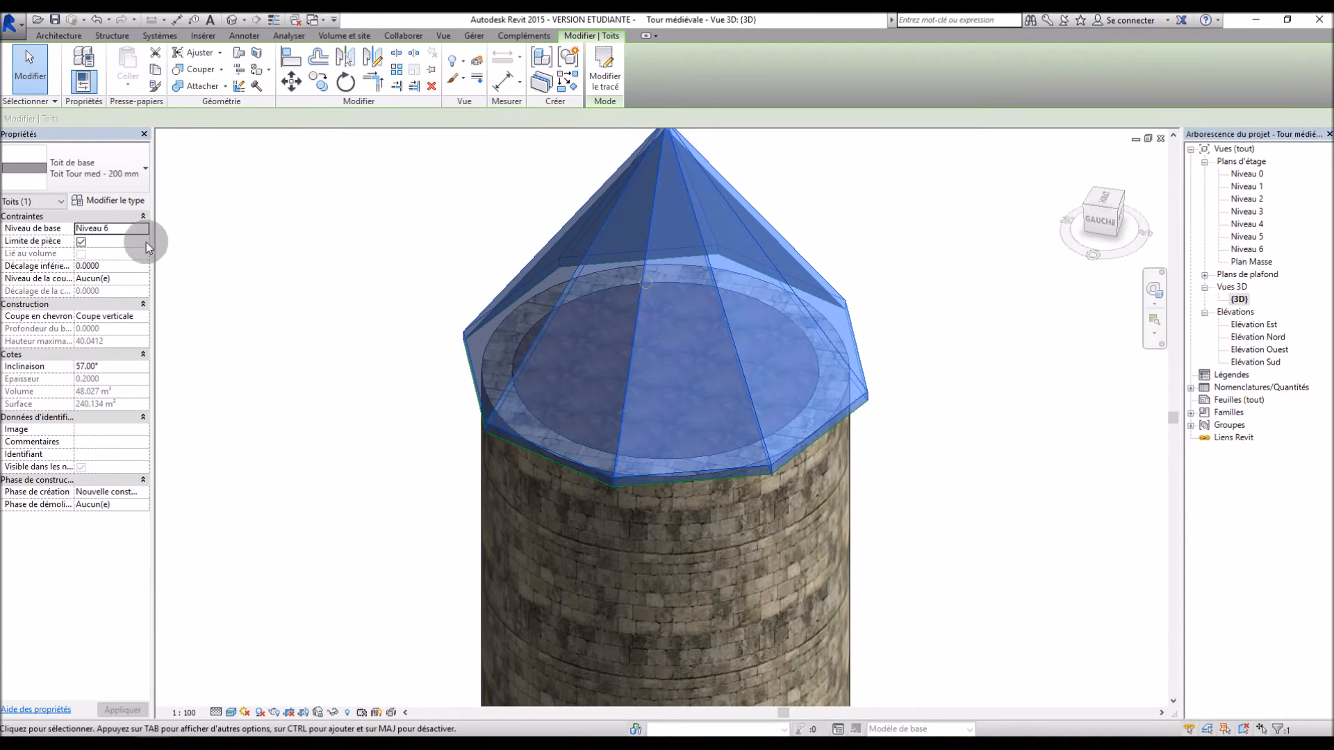
{"action": "left_click", "coordinate": [111, 201]}
{"action": "left_click", "coordinate": [475, 265]}
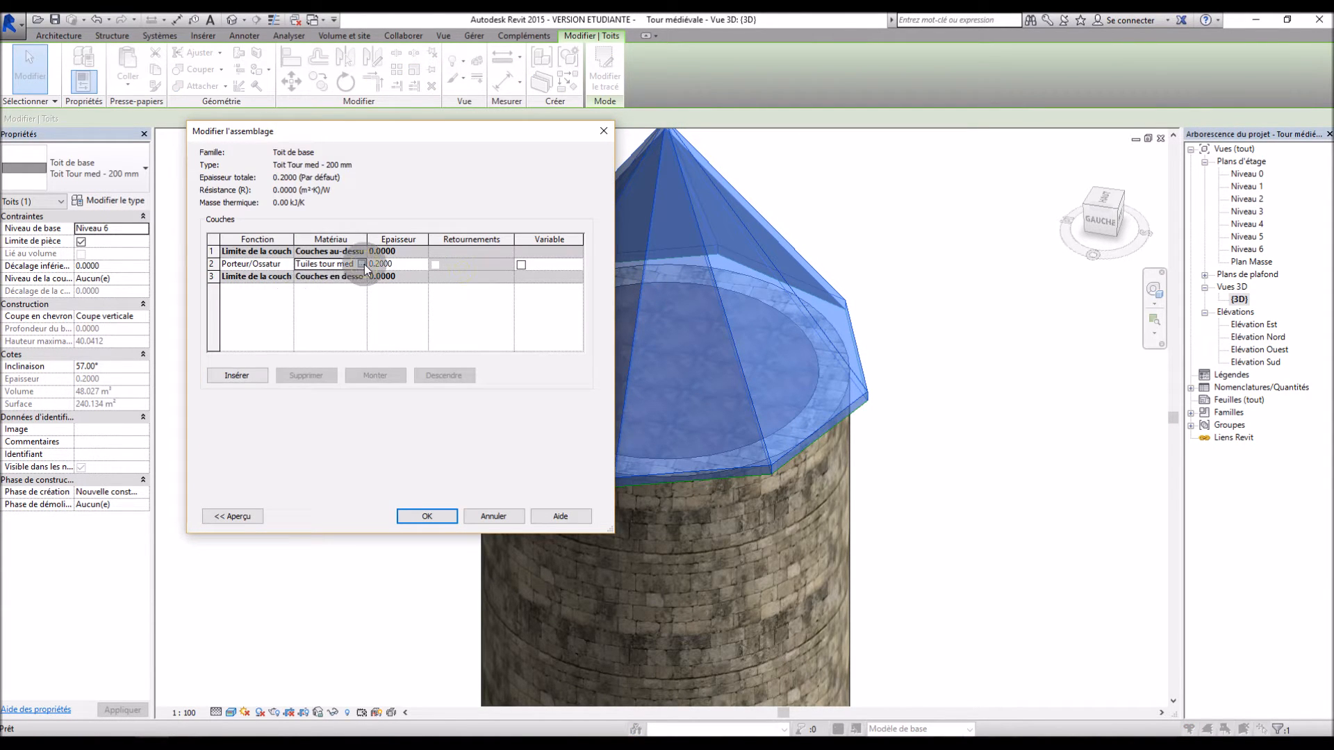
{"action": "left_click", "coordinate": [361, 264]}
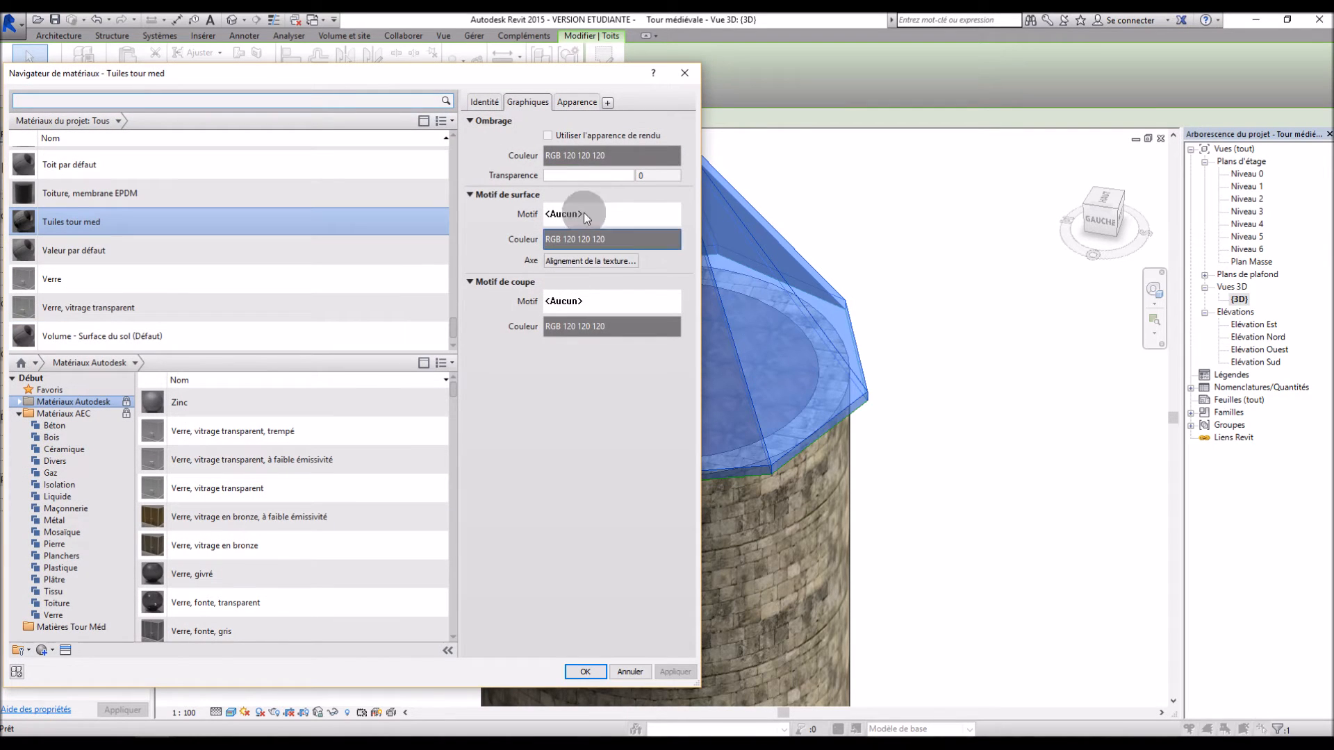
{"action": "left_click", "coordinate": [580, 103]}
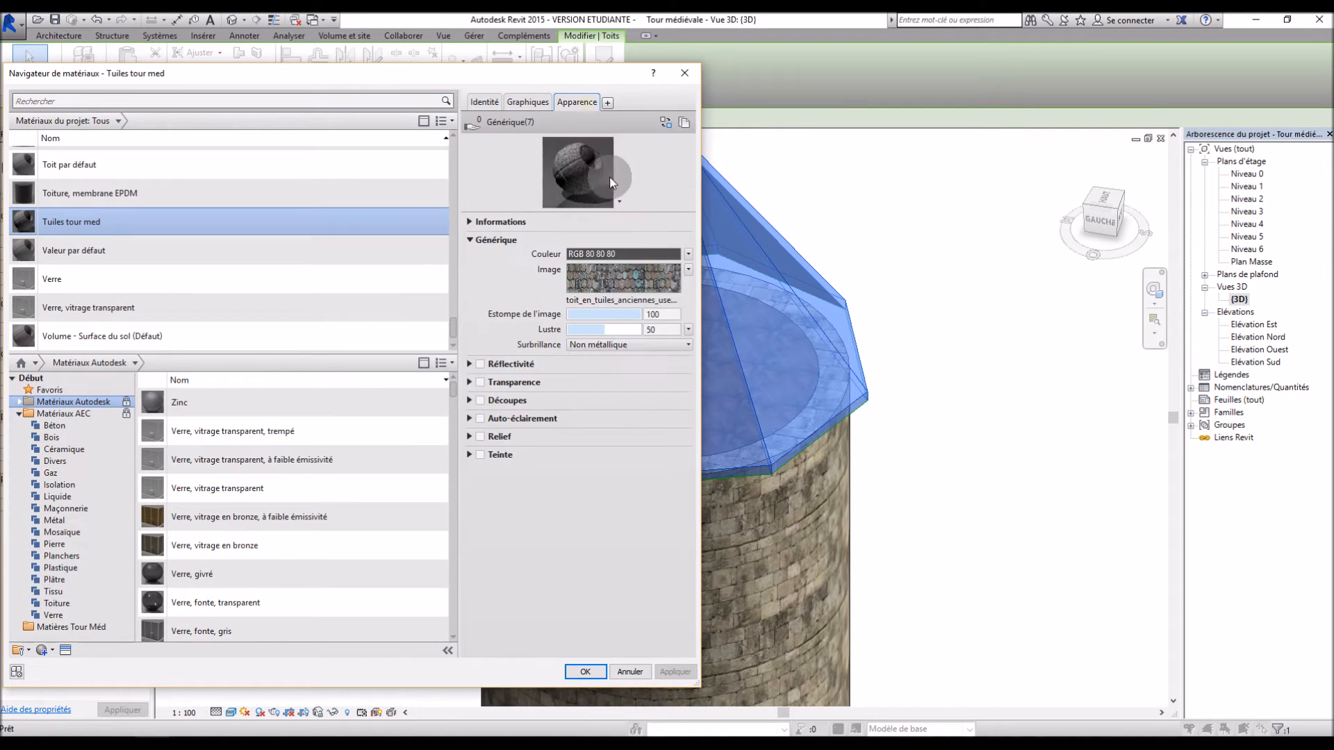
Change the sample size of the roof tile image and accept the material and roof type edits.
{"action": "left_click", "coordinate": [621, 275]}
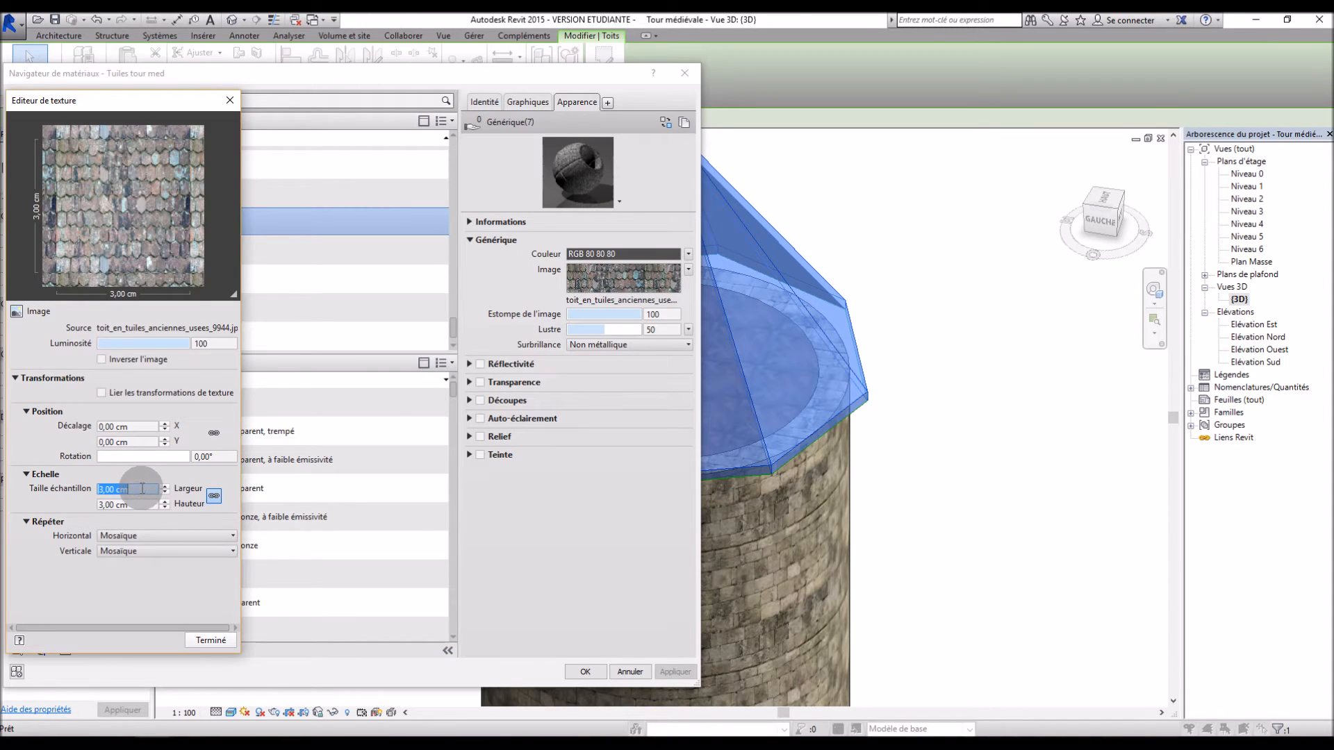
{"action": "left_click", "coordinate": [204, 635]}
{"action": "left_click", "coordinate": [670, 672]}
{"action": "left_click", "coordinate": [585, 672]}
{"action": "left_click", "coordinate": [432, 518]}
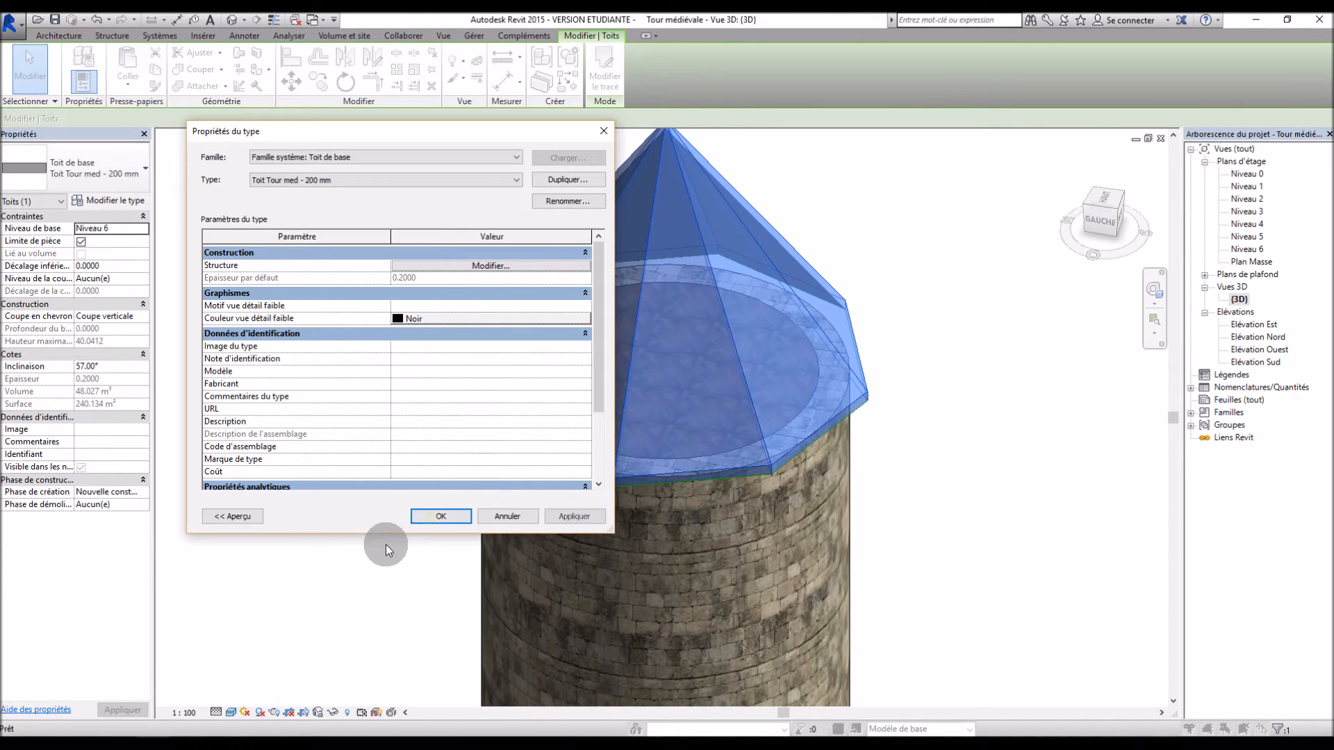
{"action": "left_click", "coordinate": [441, 517]}
{"action": "left_click", "coordinate": [405, 547]}
Examine the tiled roof and the whole tower from several angles in the 3D view.
{"action": "middle_click_drag", "start_coordinate": [985, 470], "coordinate": [855, 450], "text": "shift"}
{"action": "scroll", "coordinate": [862, 455], "scroll_direction": "down", "scroll_amount": 3}
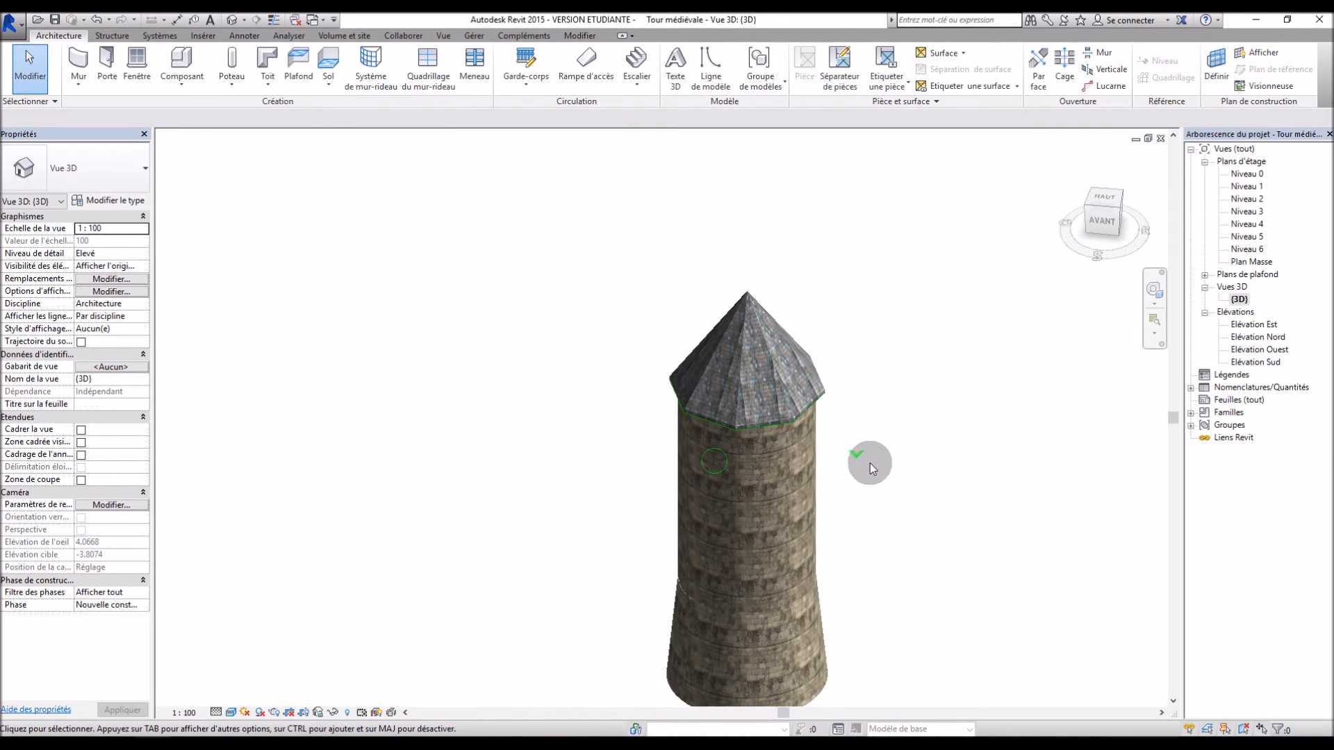
{"action": "scroll", "coordinate": [869, 455], "scroll_direction": "down", "scroll_amount": 2}
{"action": "middle_click_drag", "start_coordinate": [908, 542], "coordinate": [859, 369], "text": "shift"}
{"action": "scroll", "coordinate": [855, 379], "scroll_direction": "up", "scroll_amount": 5}
{"action": "middle_click_drag", "start_coordinate": [974, 419], "coordinate": [844, 397], "text": "shift"}
{"action": "scroll", "coordinate": [843, 397], "scroll_direction": "down", "scroll_amount": 5}
{"action": "middle_click_drag", "start_coordinate": [945, 528], "coordinate": [953, 575], "text": "shift"}
Open the Niveau 0 floor plan.
{"action": "double_click", "coordinate": [1244, 173]}
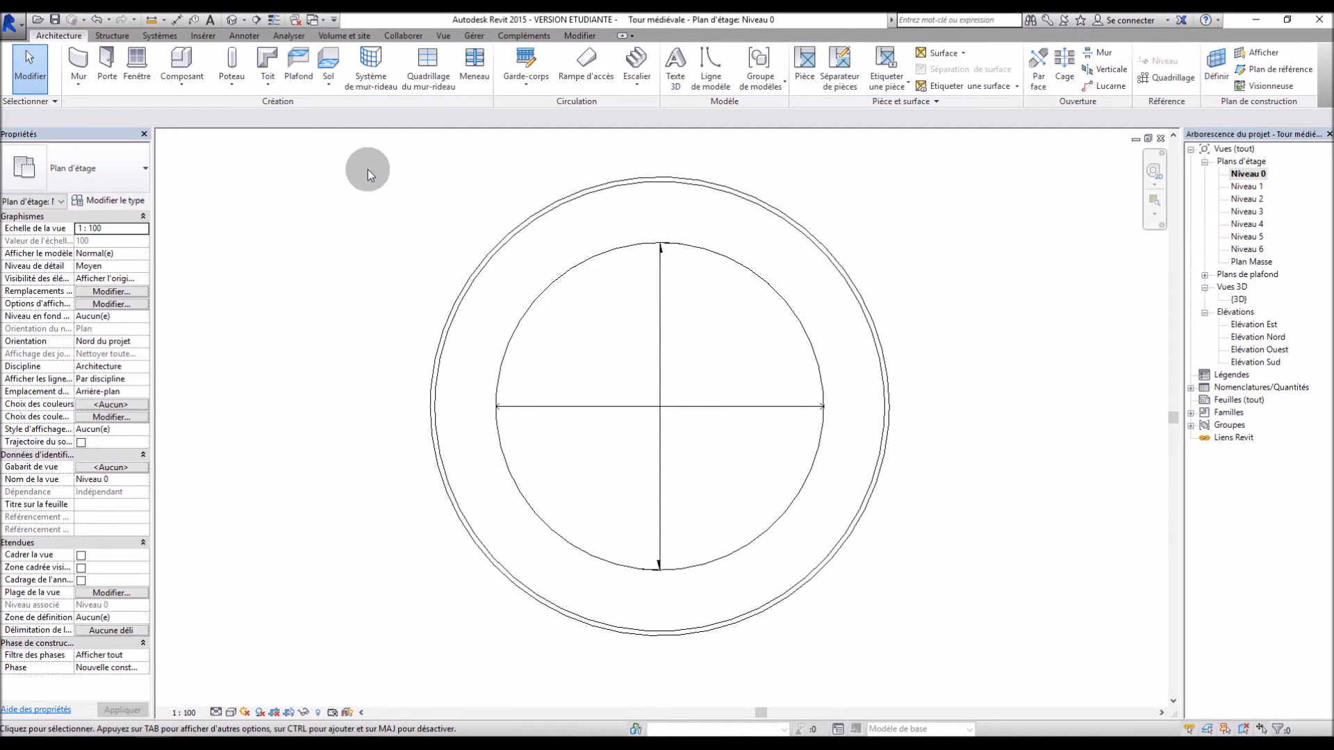
{"action": "left_click", "coordinate": [638, 84]}
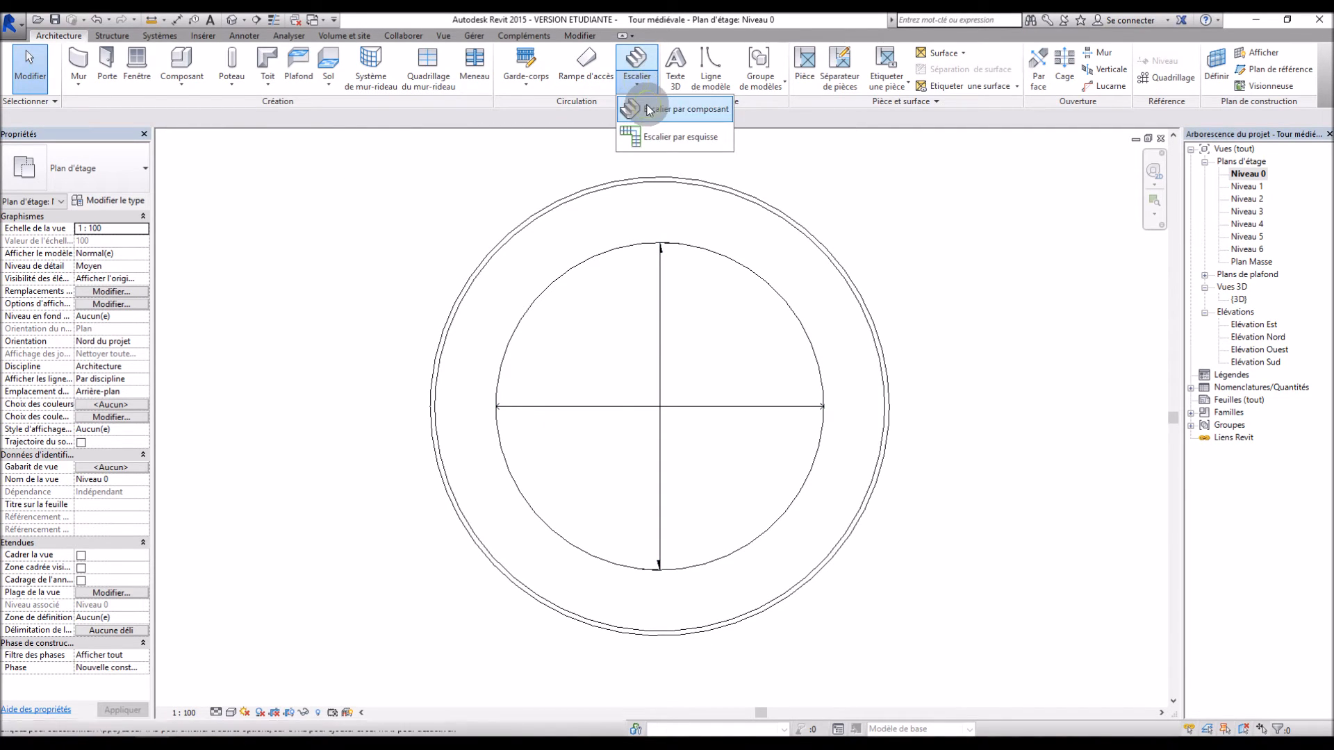
{"action": "left_click", "coordinate": [637, 108]}
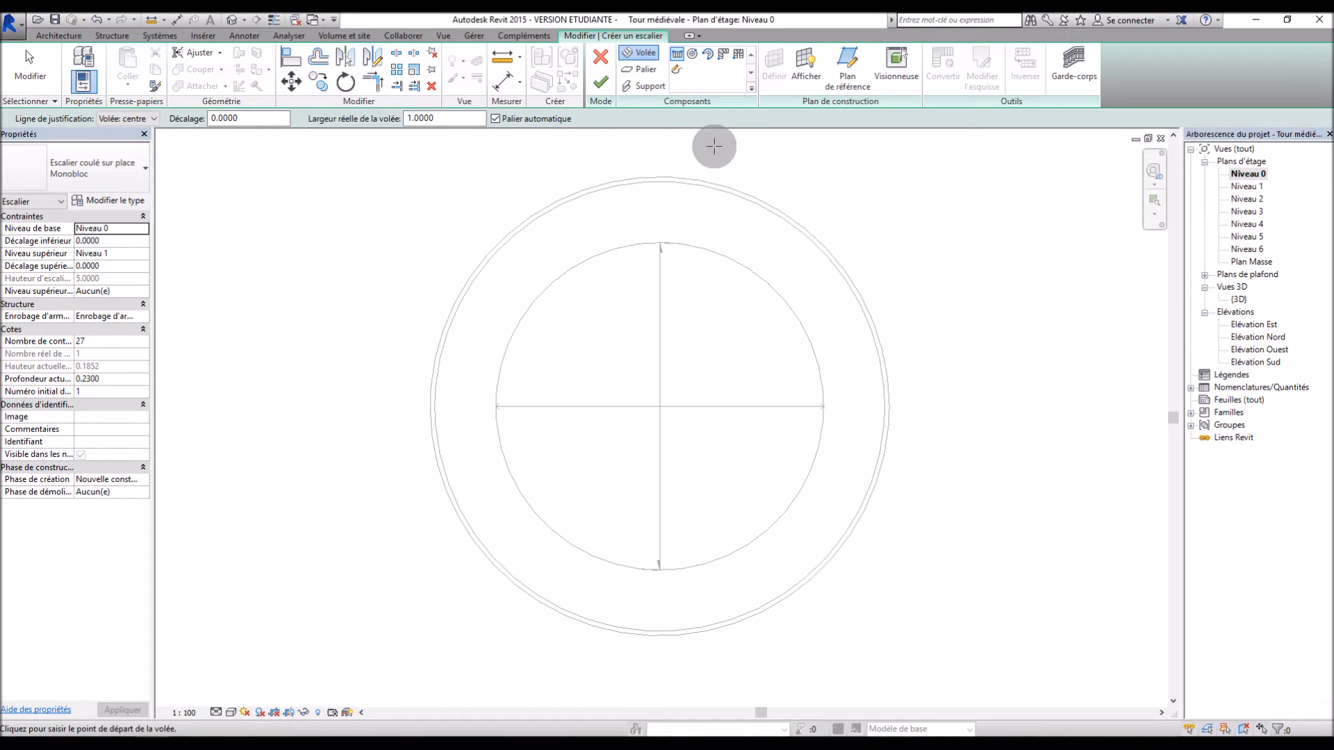
{"action": "key", "text": "Escape"}
{"action": "left_click", "coordinate": [601, 55]}
Create a stair by sketch with an arc flight of about 4.50 m radius, centred on the tower and following its inner wall from Niveau 0 to Niveau 1.
{"action": "left_click", "coordinate": [636, 73]}
{"action": "left_click", "coordinate": [648, 137]}
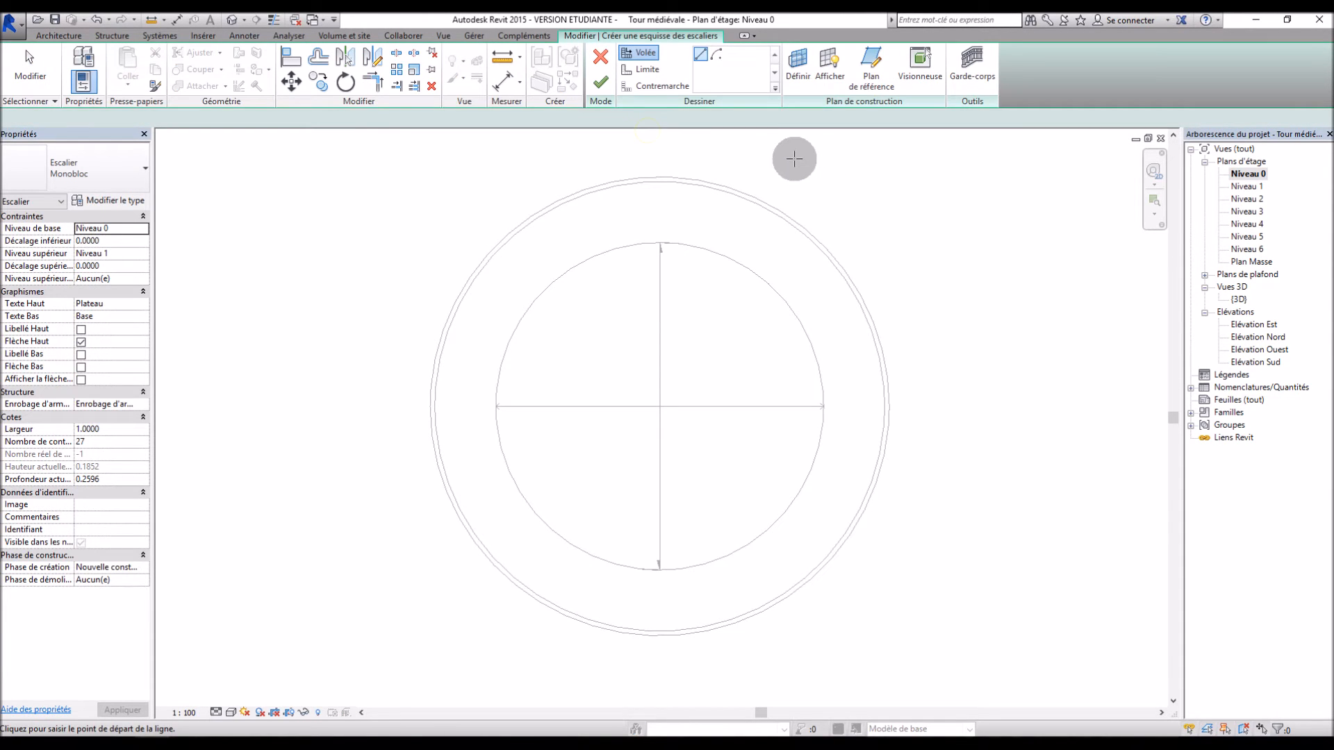
{"action": "left_click", "coordinate": [719, 55]}
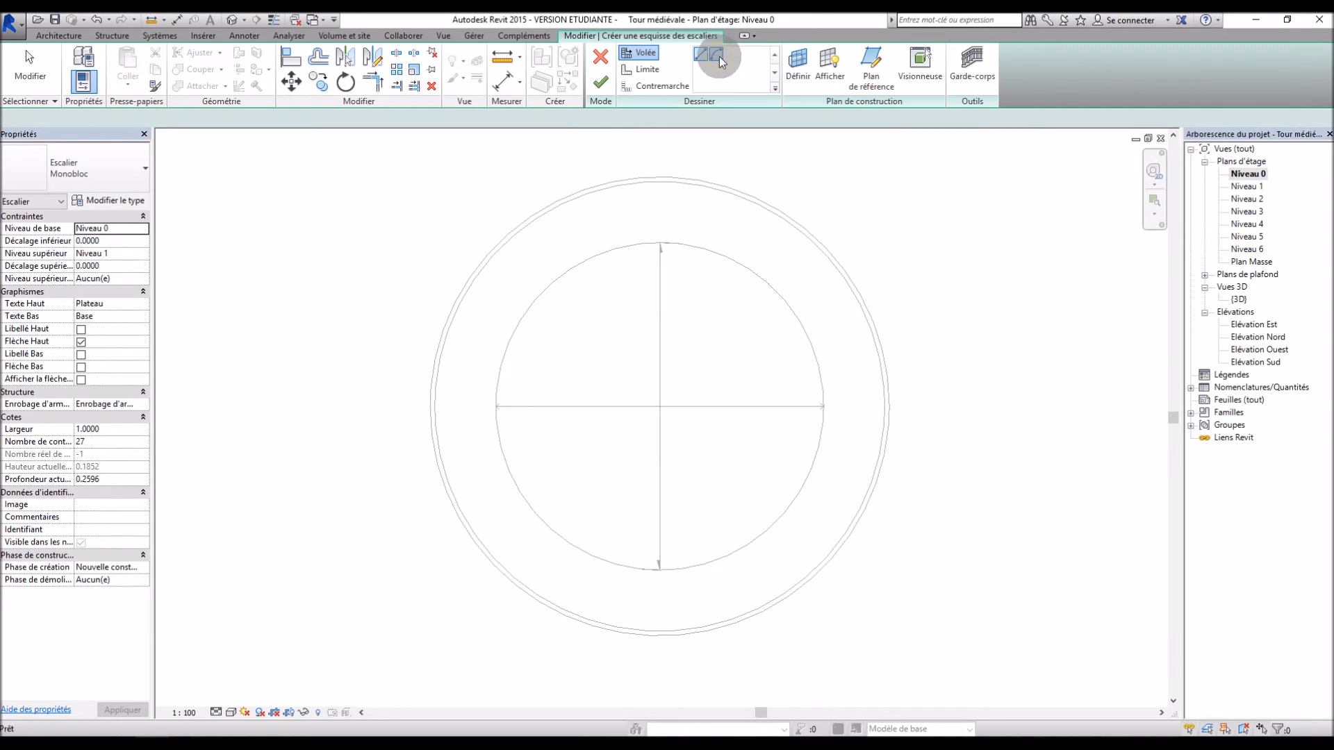
{"action": "left_click", "coordinate": [660, 407]}
{"action": "scroll", "coordinate": [659, 268], "scroll_direction": "up", "scroll_amount": 5}
{"action": "scroll", "coordinate": [548, 278], "scroll_direction": "down", "scroll_amount": 2}
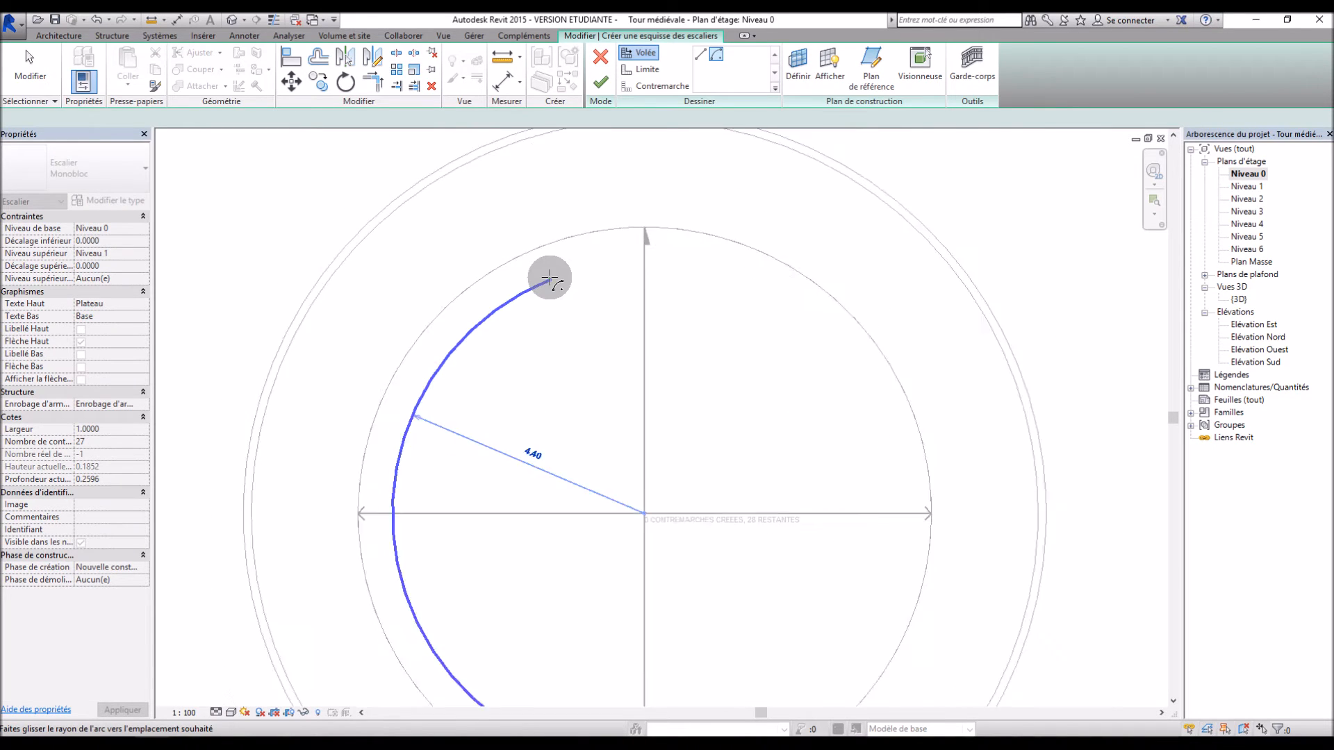
{"action": "left_click", "coordinate": [486, 321]}
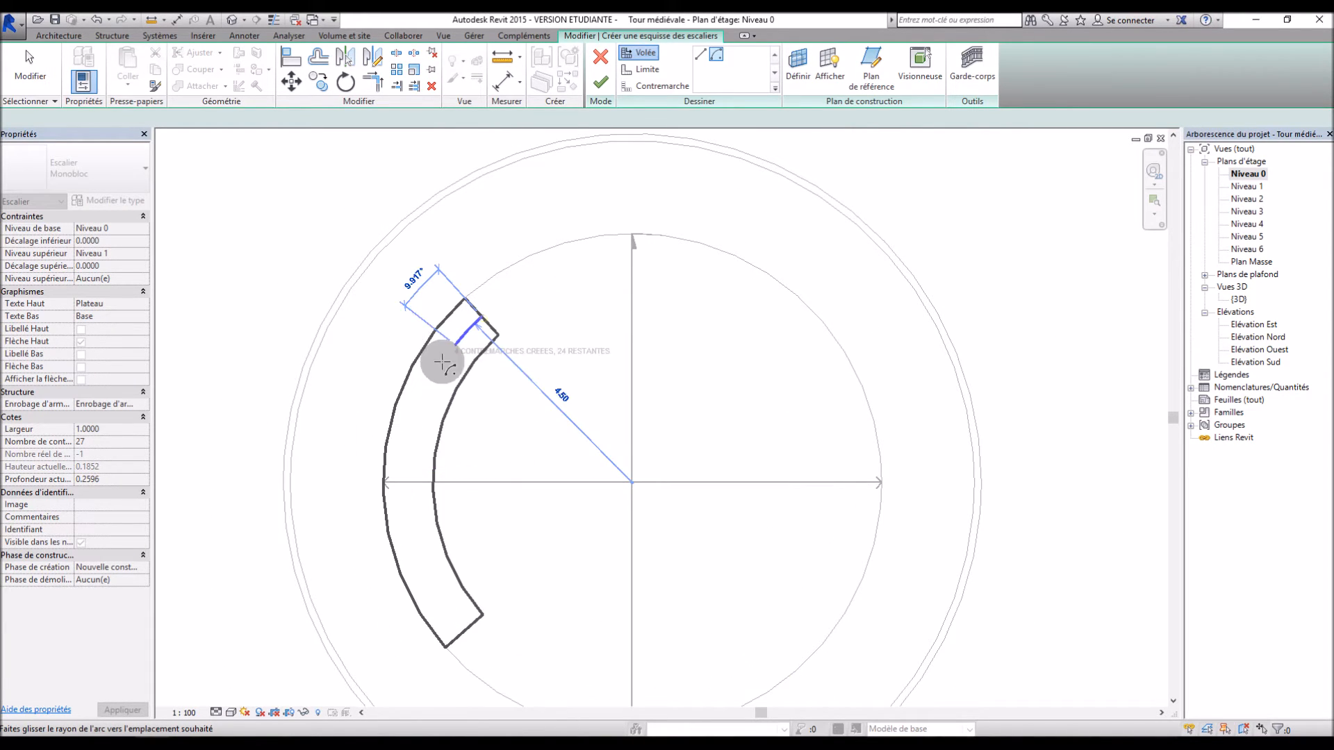
{"action": "left_click", "coordinate": [469, 645]}
{"action": "scroll", "coordinate": [699, 400], "scroll_direction": "down", "scroll_amount": 3}
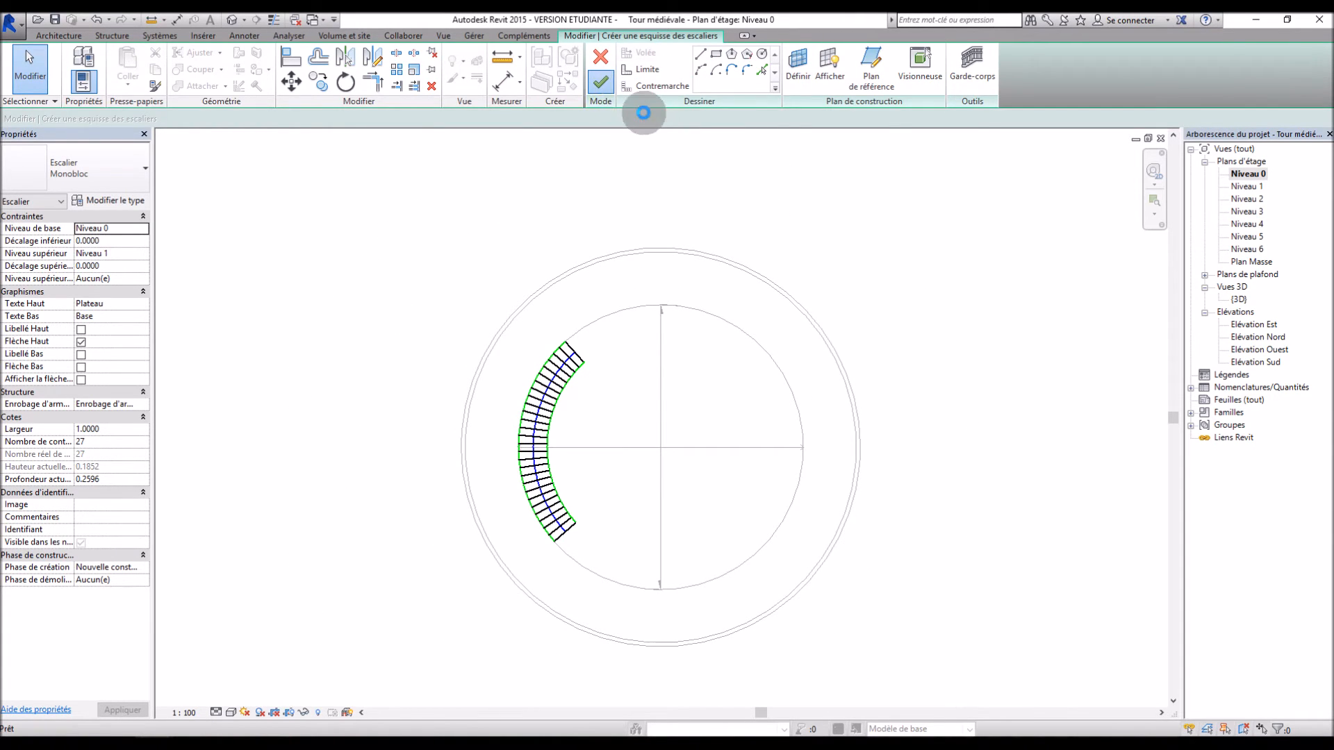
{"action": "left_click", "coordinate": [832, 218]}
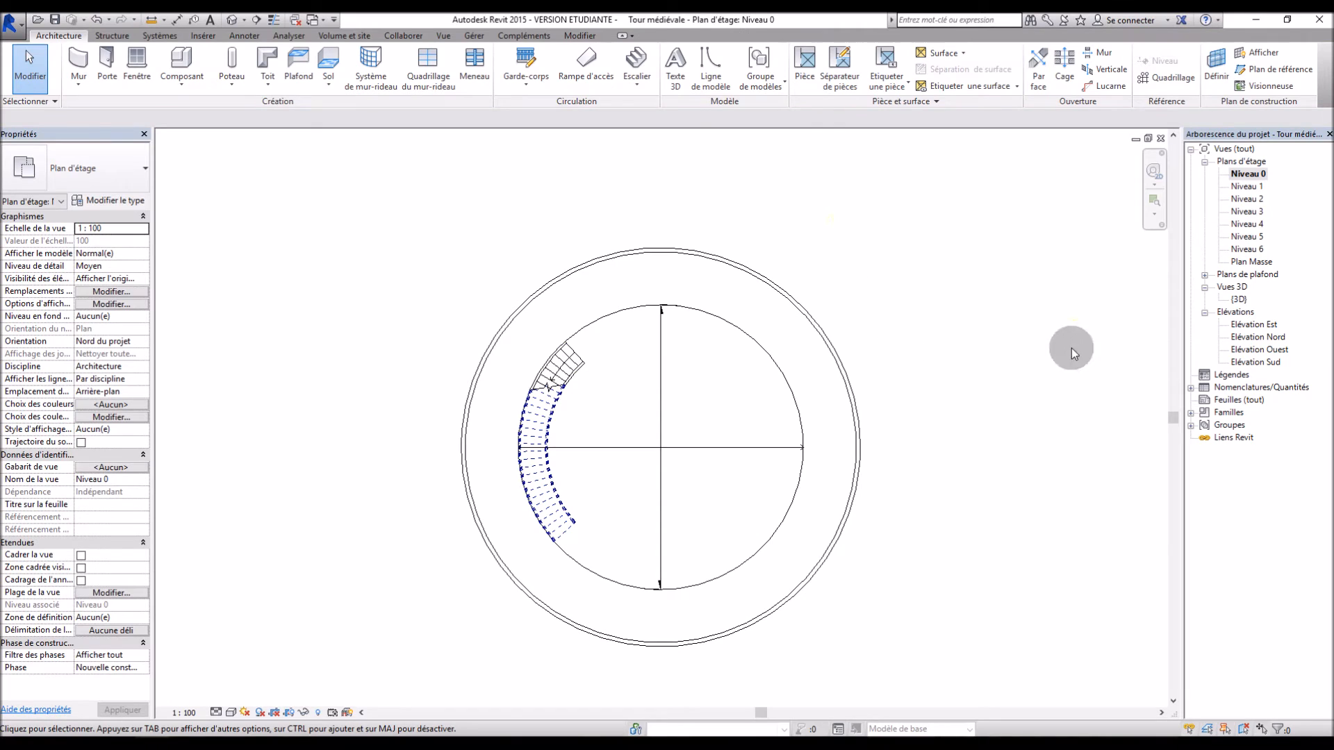
Turn on the section box in the 3D view and pull one of its faces inward to cut the tower open.
{"action": "double_click", "coordinate": [1239, 299]}
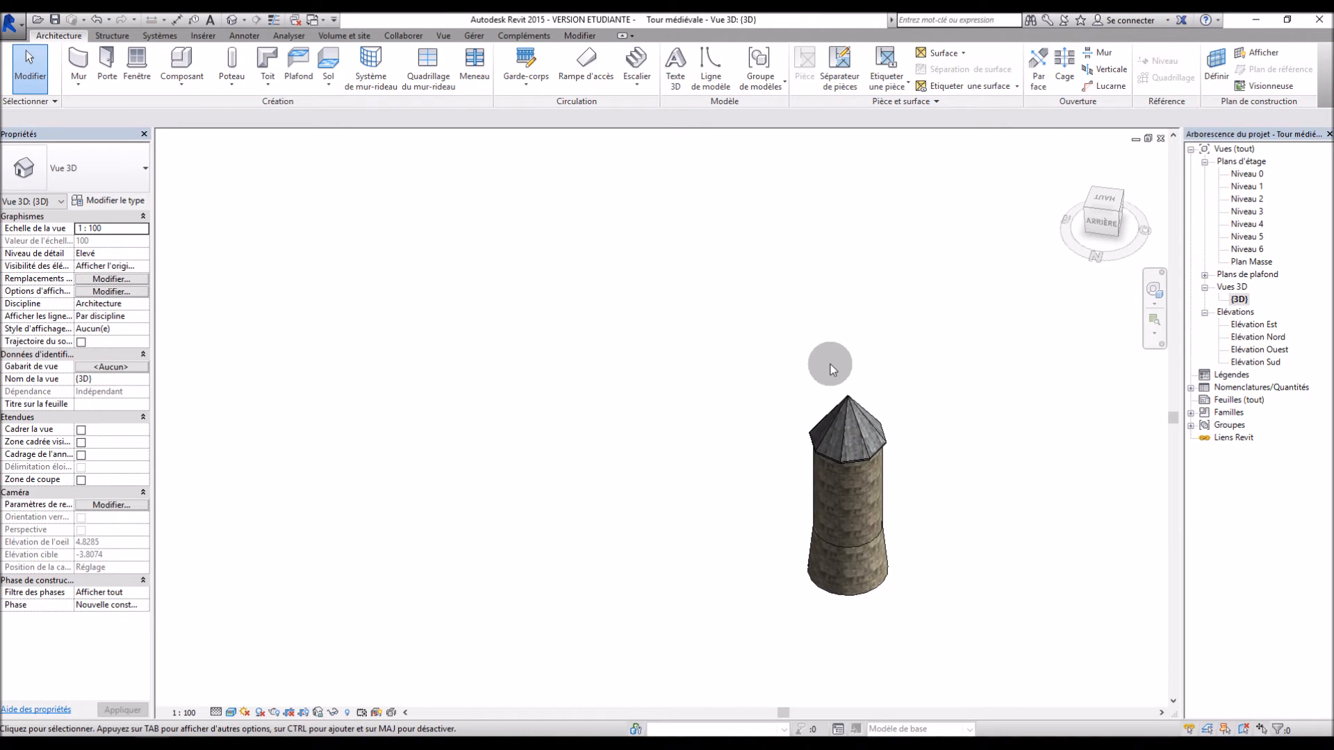
{"action": "scroll", "coordinate": [845, 506], "scroll_direction": "up", "scroll_amount": 3}
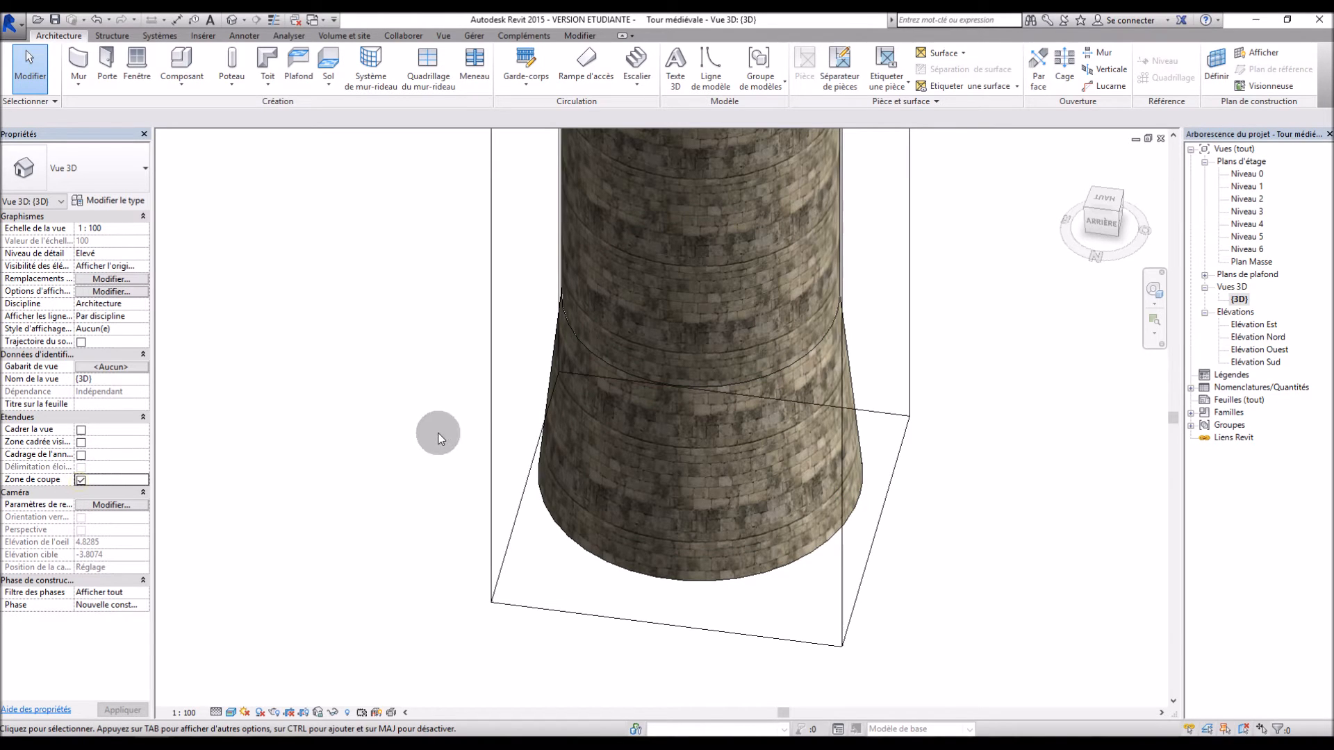
{"action": "left_click", "coordinate": [919, 357]}
{"action": "left_click_drag", "start_coordinate": [878, 145], "coordinate": [756, 157]}
Adjust the section box from another side of the tower and examine the curved stair at the base.
{"action": "middle_click_drag", "start_coordinate": [898, 315], "coordinate": [634, 289], "text": "shift"}
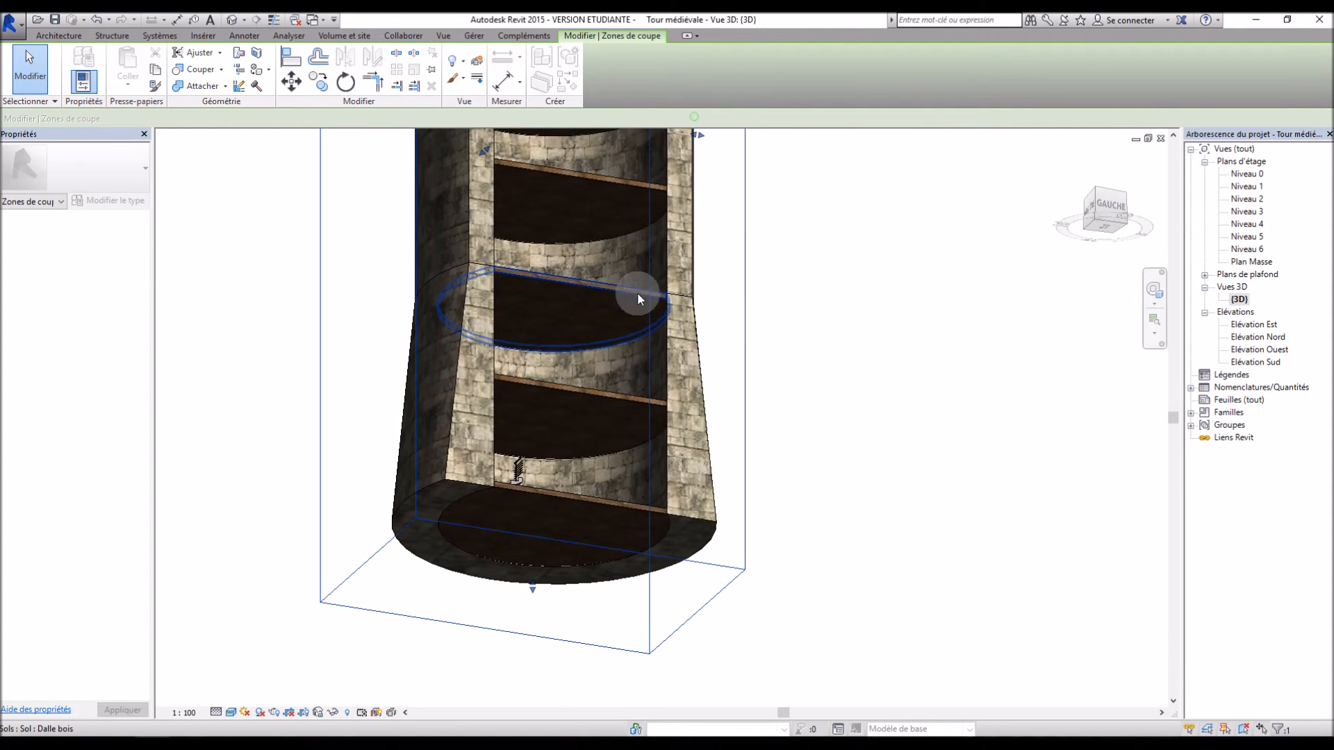
{"action": "middle_click_drag", "start_coordinate": [840, 328], "coordinate": [852, 559], "text": "shift"}
{"action": "middle_click_drag", "start_coordinate": [901, 523], "coordinate": [685, 475], "text": "shift"}
{"action": "left_click_drag", "start_coordinate": [661, 460], "coordinate": [696, 452]}
{"action": "middle_click_drag", "start_coordinate": [500, 551], "coordinate": [764, 391], "text": "shift"}
{"action": "scroll", "coordinate": [963, 638], "scroll_direction": "up", "scroll_amount": 4}
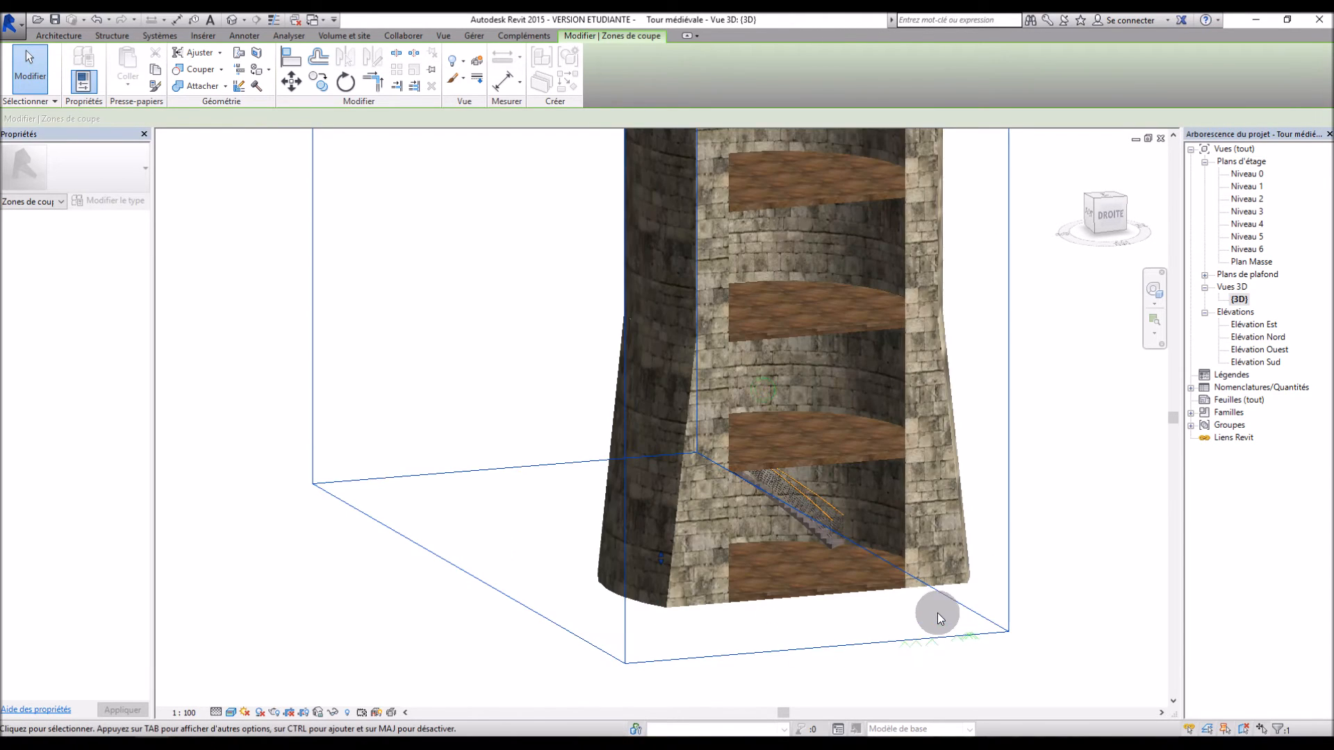
Change the wall-side railing of the curved stair to the Garde-corps type Au Mur.
{"action": "scroll", "coordinate": [938, 618], "scroll_direction": "up", "scroll_amount": 6}
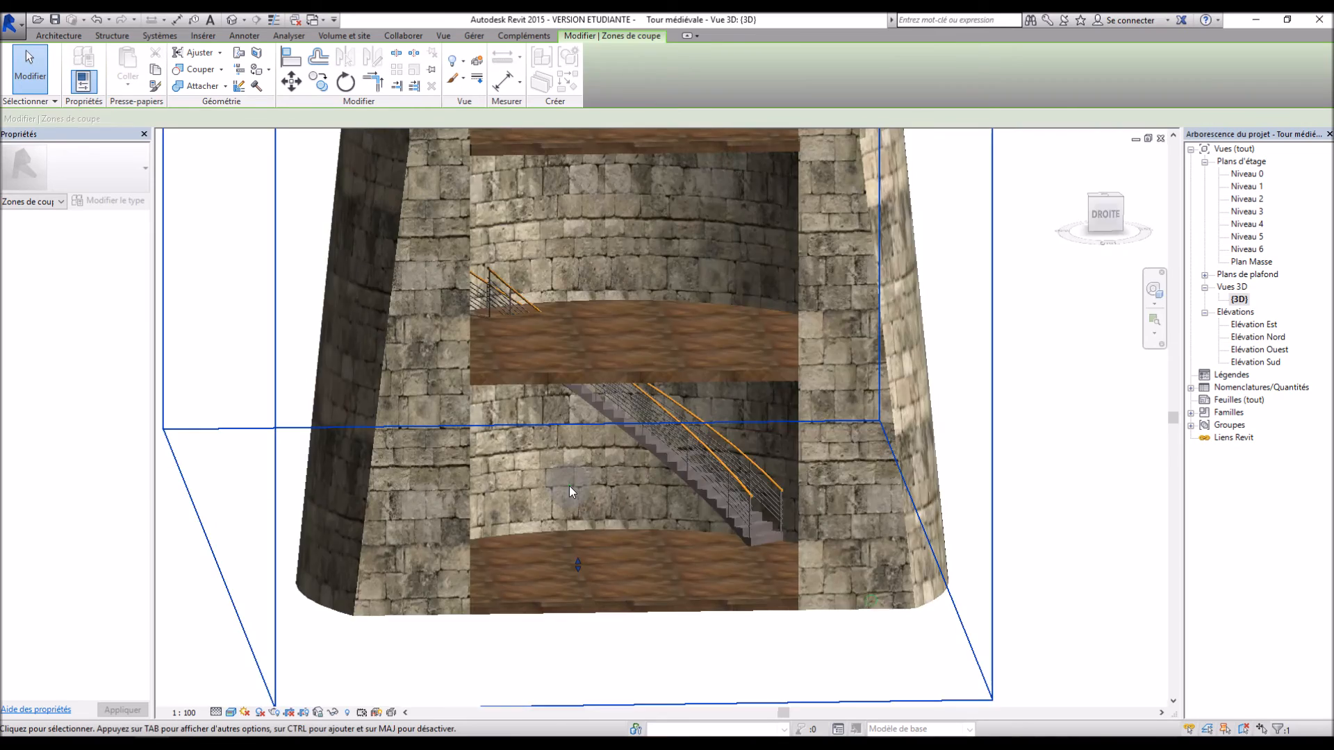
{"action": "scroll", "coordinate": [569, 487], "scroll_direction": "up", "scroll_amount": 4}
{"action": "left_click", "coordinate": [726, 408]}
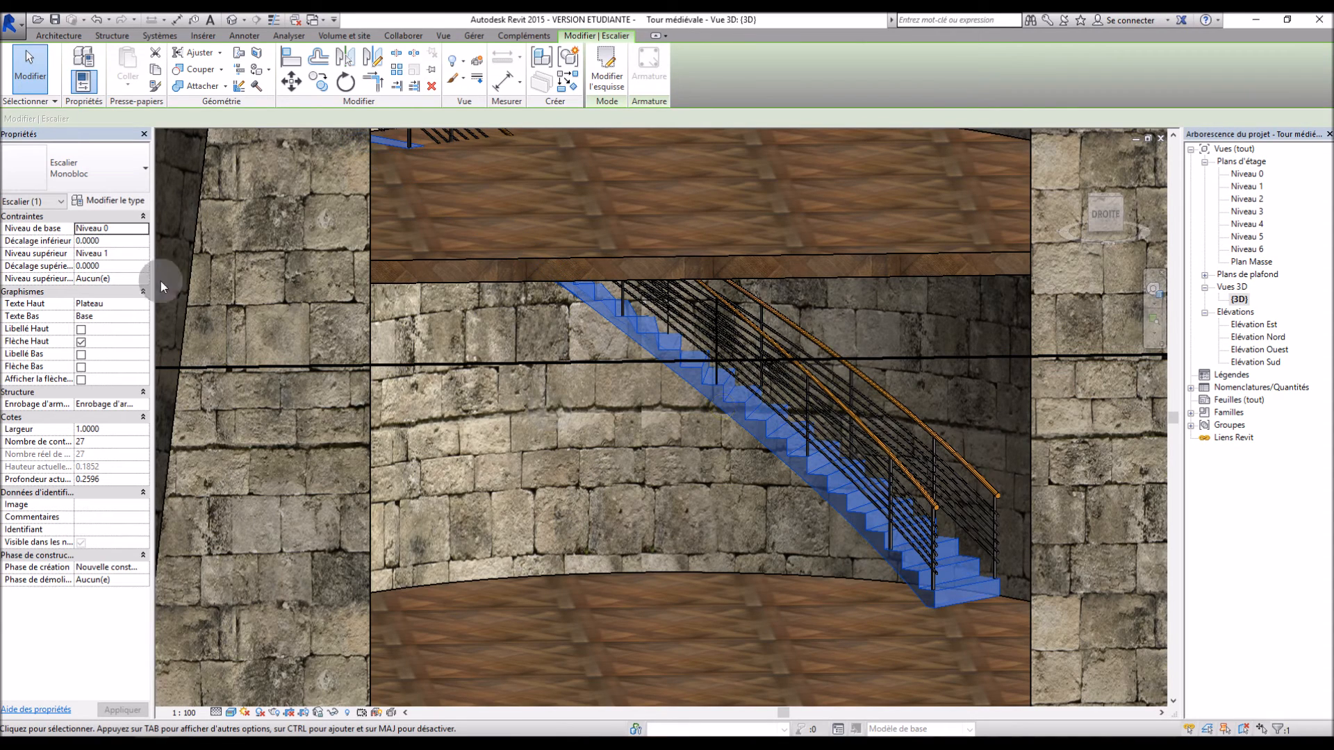
{"action": "left_click", "coordinate": [866, 393]}
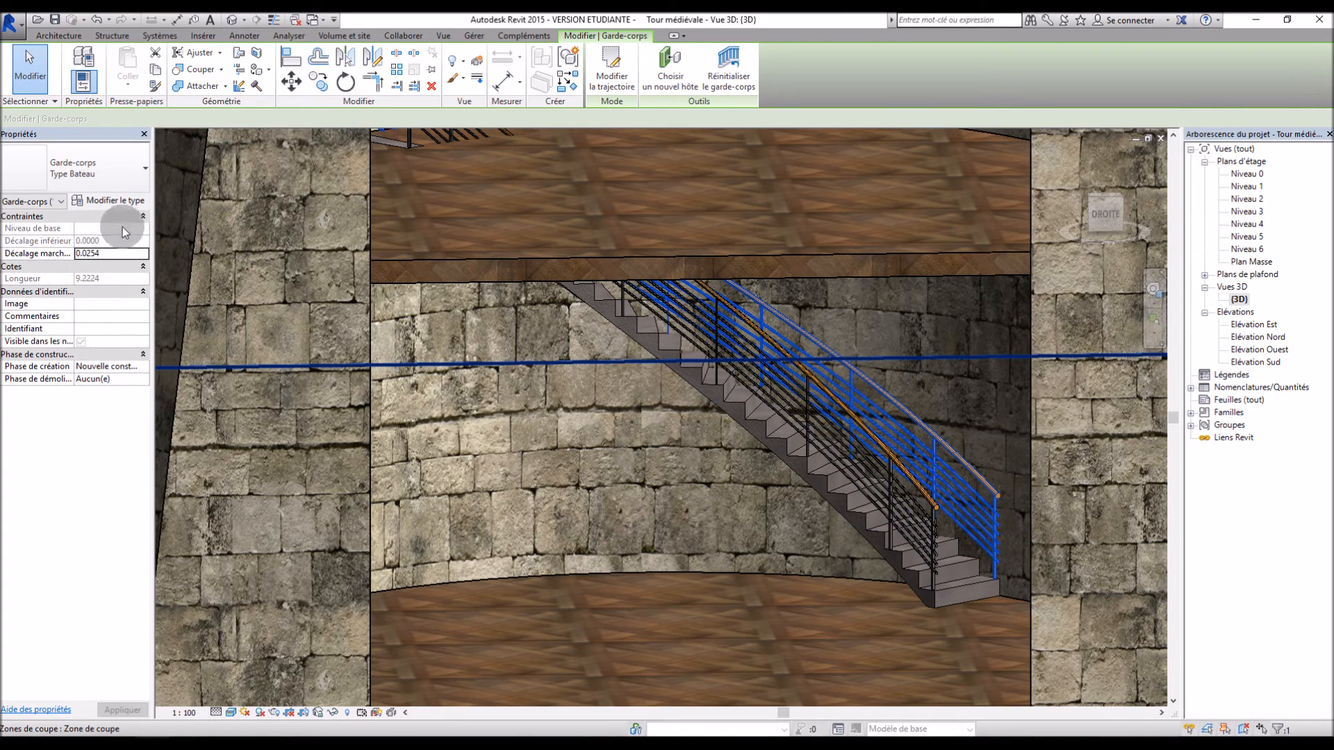
{"action": "left_click", "coordinate": [98, 175]}
{"action": "left_click", "coordinate": [69, 217]}
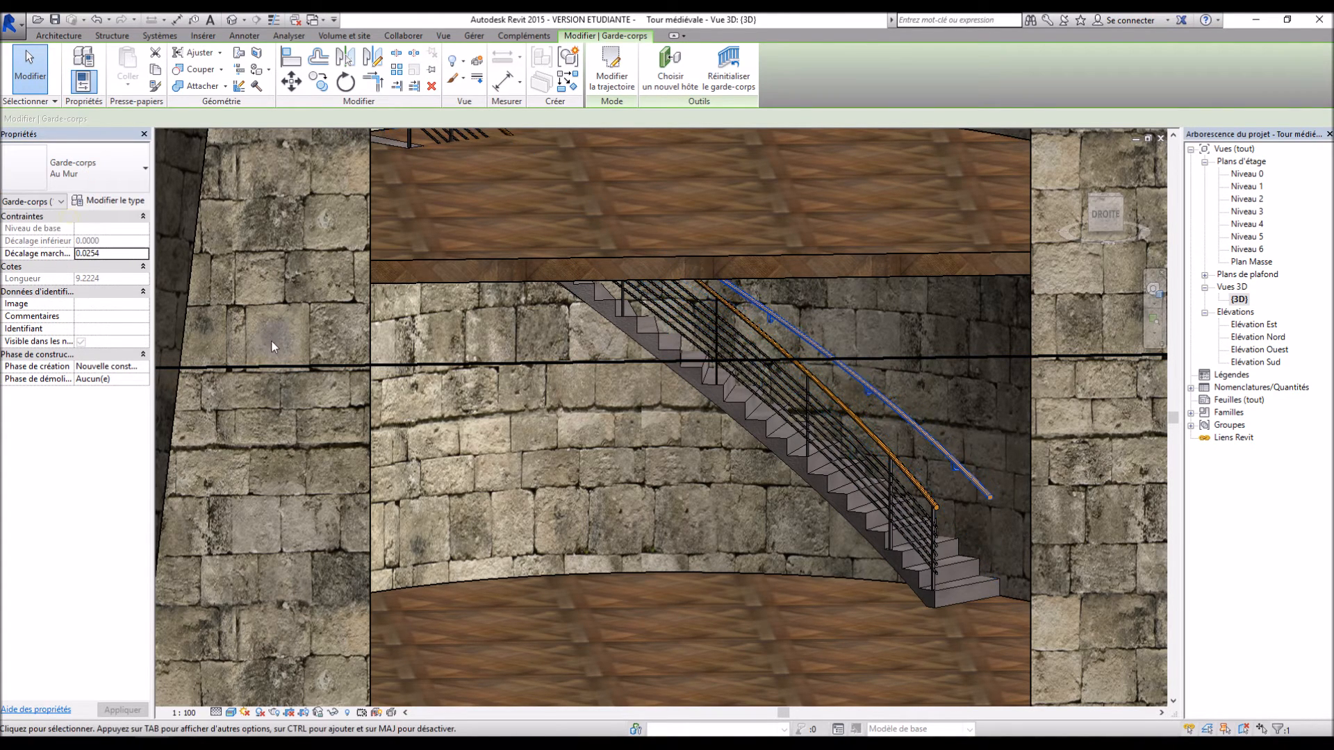
Examine the wall handrail, the stair's arrival through the Niveau 1 floor, and the floors above in the cut-open tower.
{"action": "scroll", "coordinate": [398, 440], "scroll_direction": "down", "scroll_amount": 2}
{"action": "middle_click_drag", "start_coordinate": [463, 443], "coordinate": [405, 493], "text": "shift"}
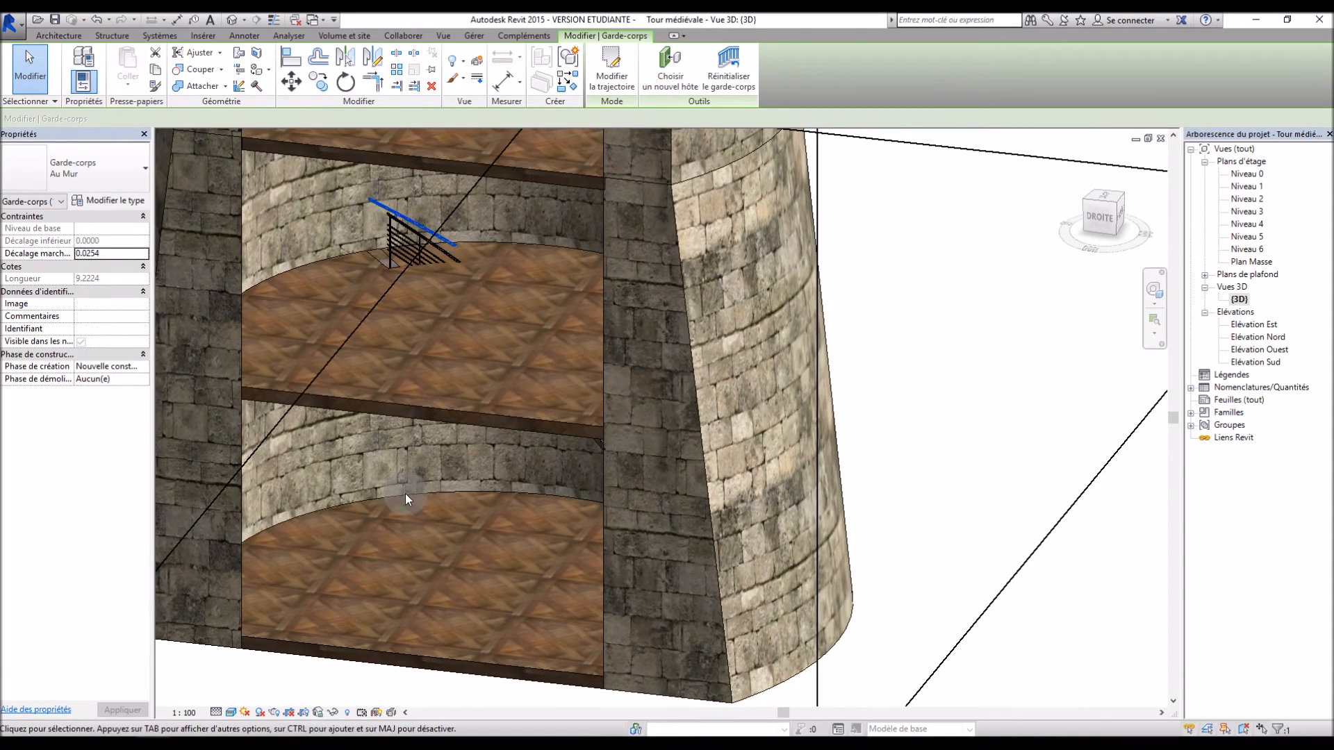
{"action": "middle_click_drag", "start_coordinate": [376, 538], "coordinate": [427, 456], "text": "shift"}
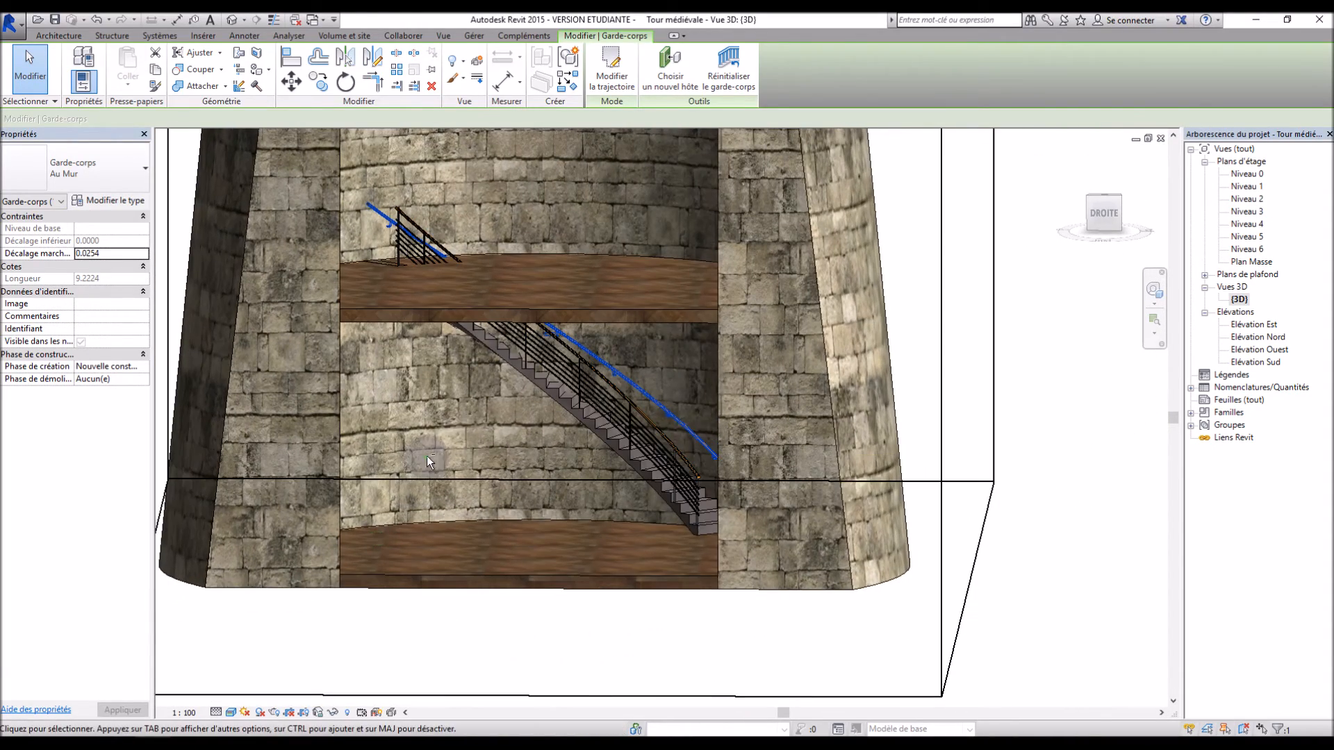
{"action": "left_click", "coordinate": [553, 387]}
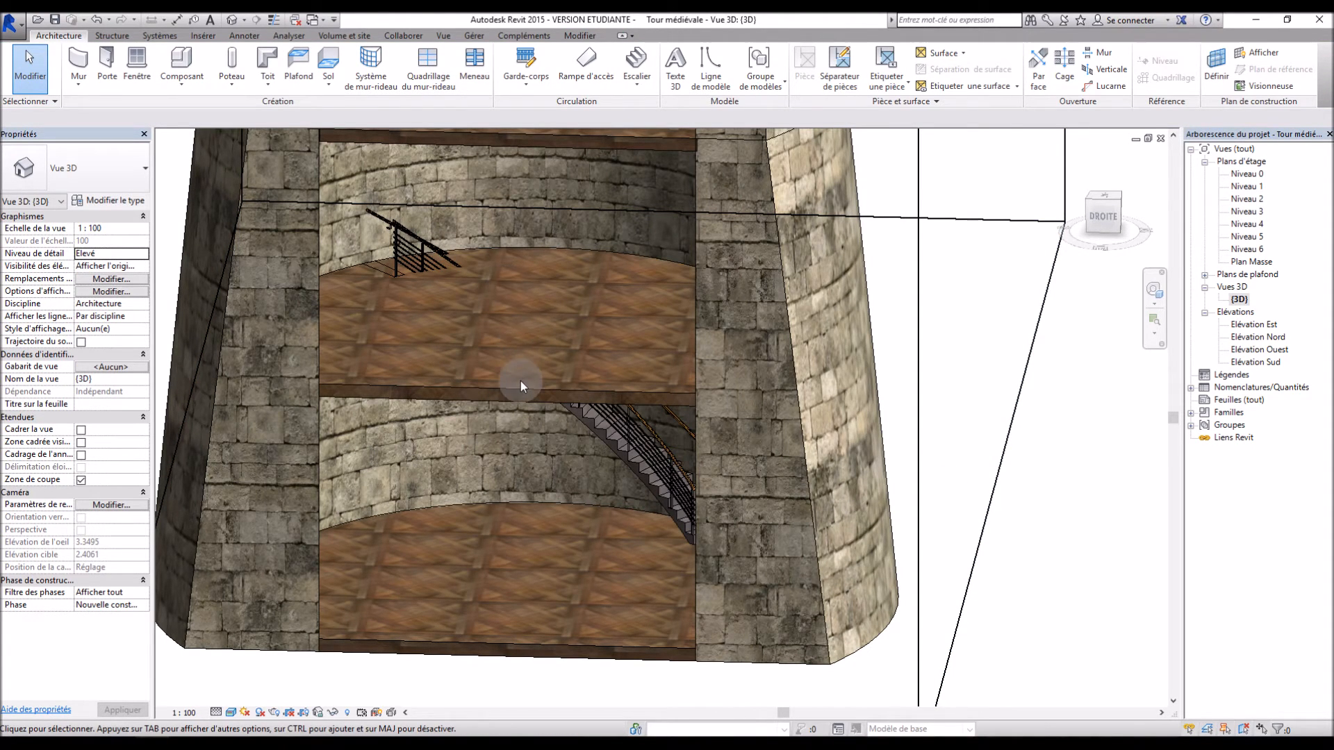
{"action": "scroll", "coordinate": [517, 361], "scroll_direction": "down", "scroll_amount": 3}
{"action": "scroll", "coordinate": [520, 365], "scroll_direction": "down", "scroll_amount": 4}
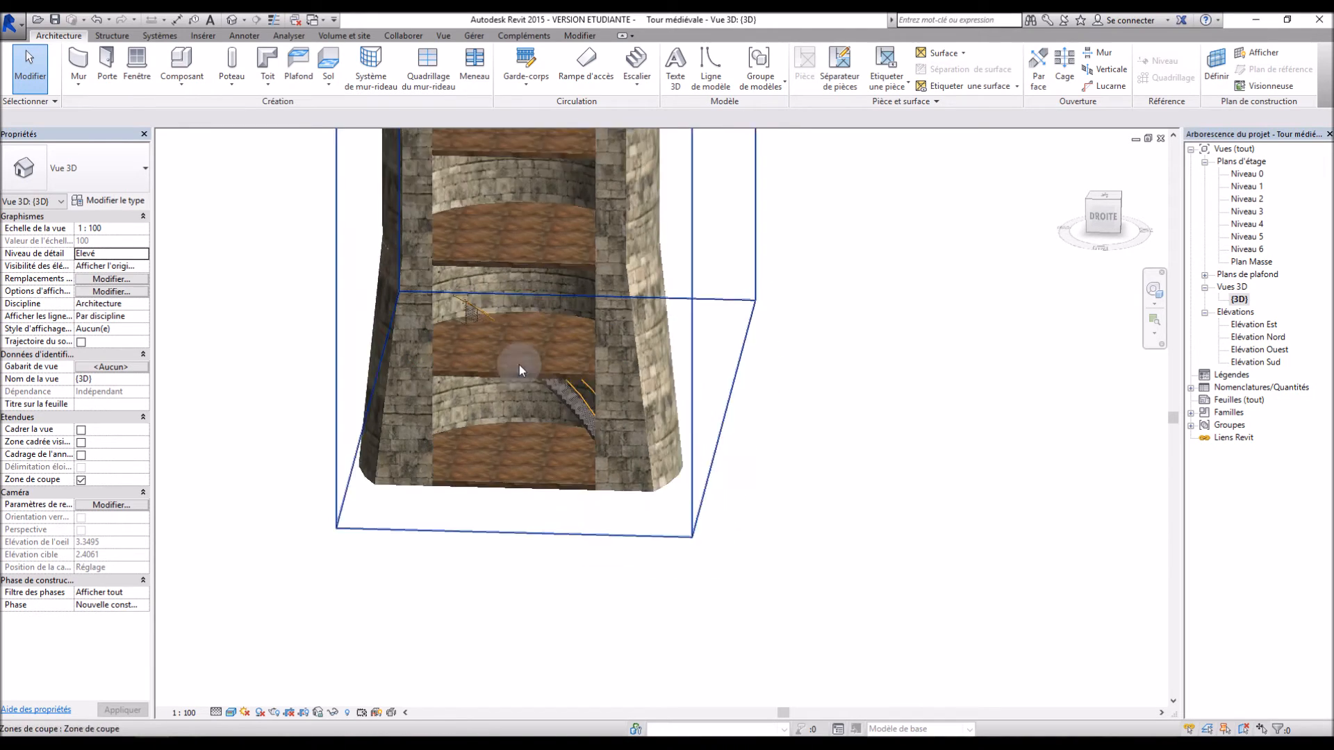
{"action": "scroll", "coordinate": [520, 204], "scroll_direction": "up", "scroll_amount": 5}
{"action": "scroll", "coordinate": [507, 486], "scroll_direction": "down", "scroll_amount": 3}
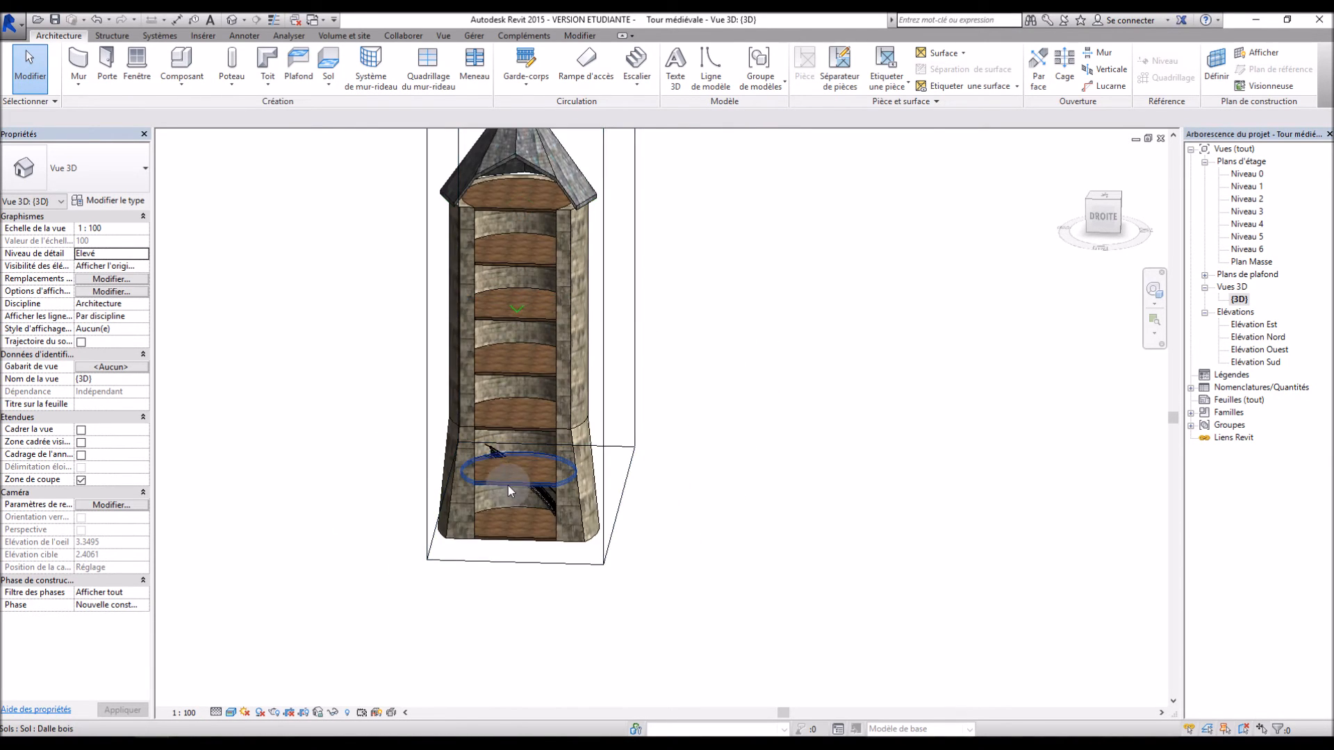
{"action": "scroll", "coordinate": [507, 486], "scroll_direction": "up", "scroll_amount": 3}
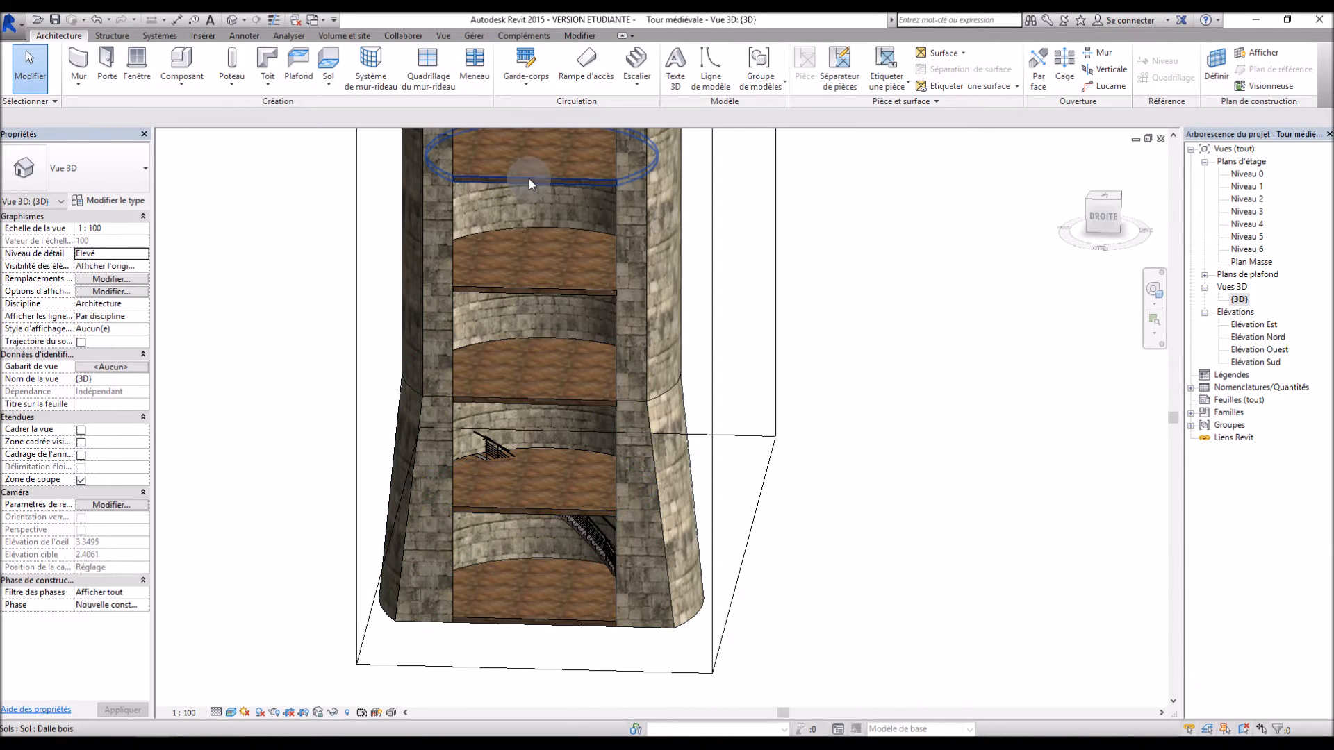
{"action": "scroll", "coordinate": [528, 264], "scroll_direction": "down", "scroll_amount": 2}
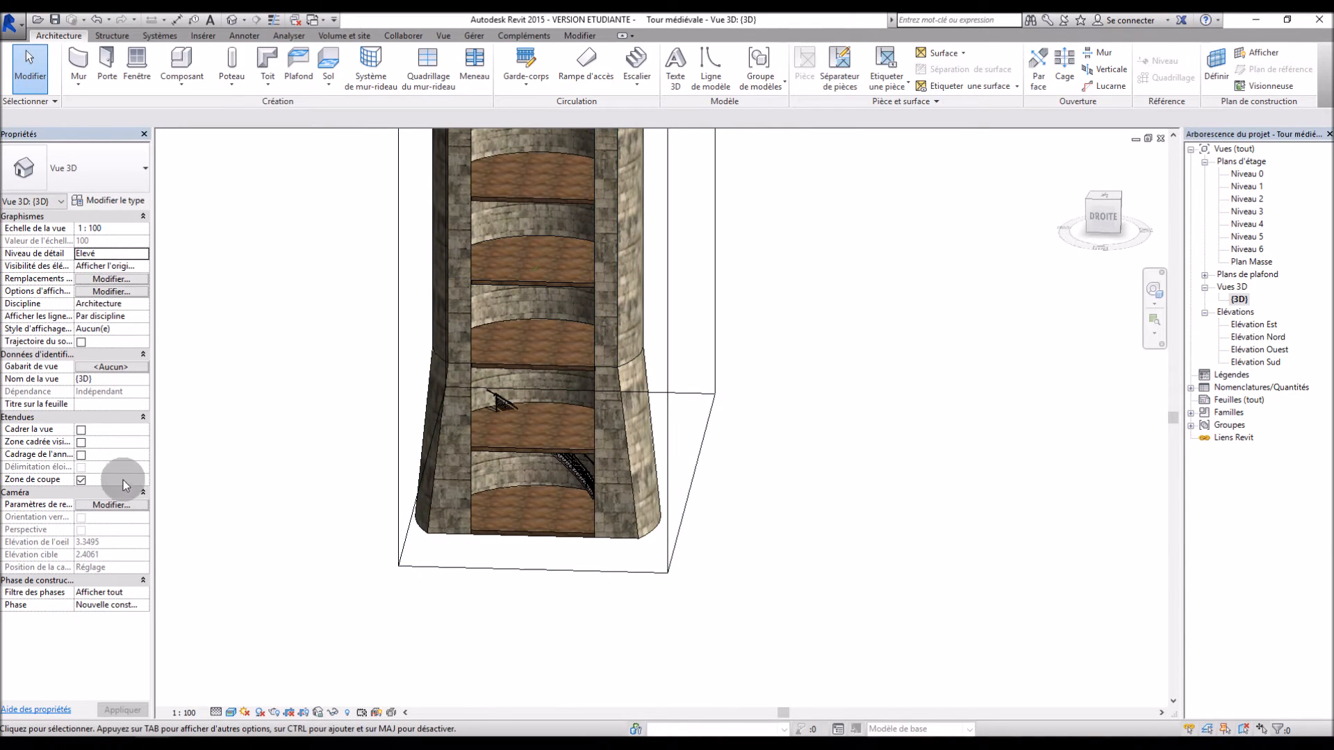
Turn off the section box, check the stair in the Niveau 1 floor plan, and return to the 3D view.
{"action": "left_click", "coordinate": [81, 480]}
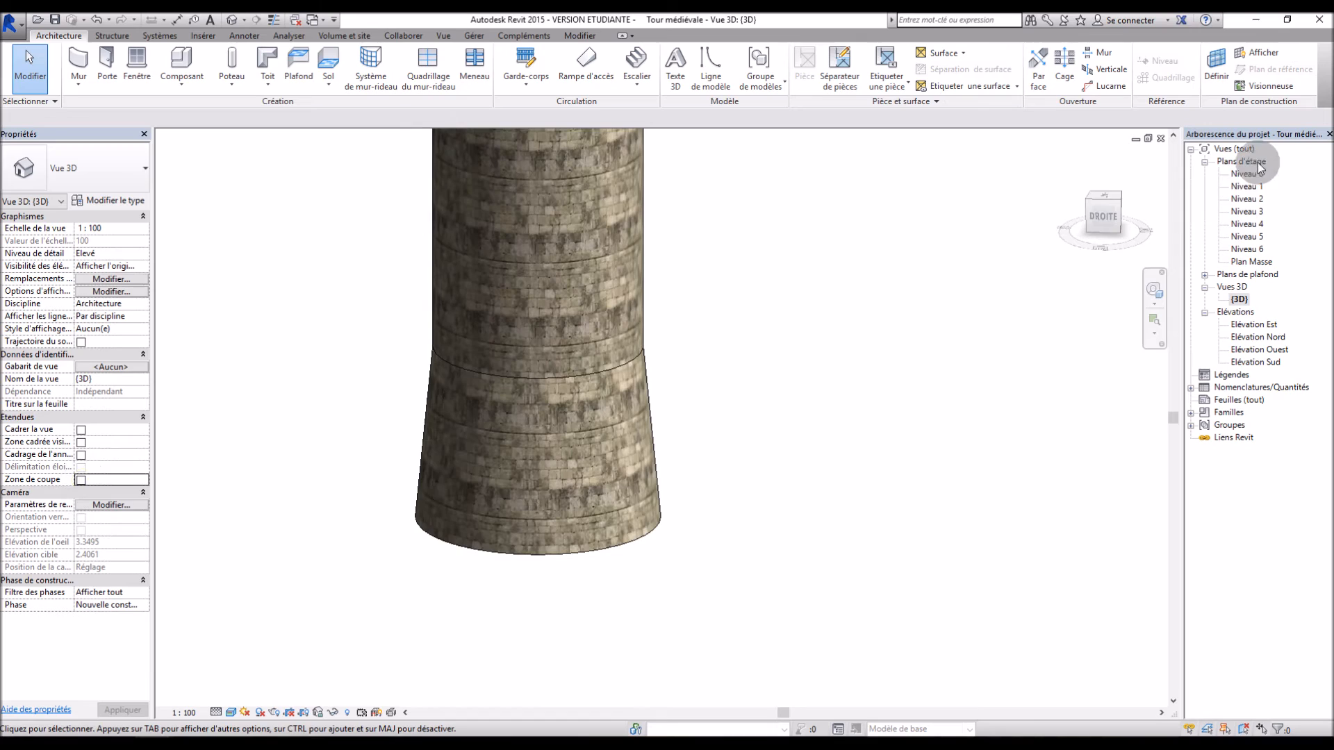
{"action": "double_click", "coordinate": [1247, 187]}
{"action": "scroll", "coordinate": [574, 507], "scroll_direction": "up", "scroll_amount": 3}
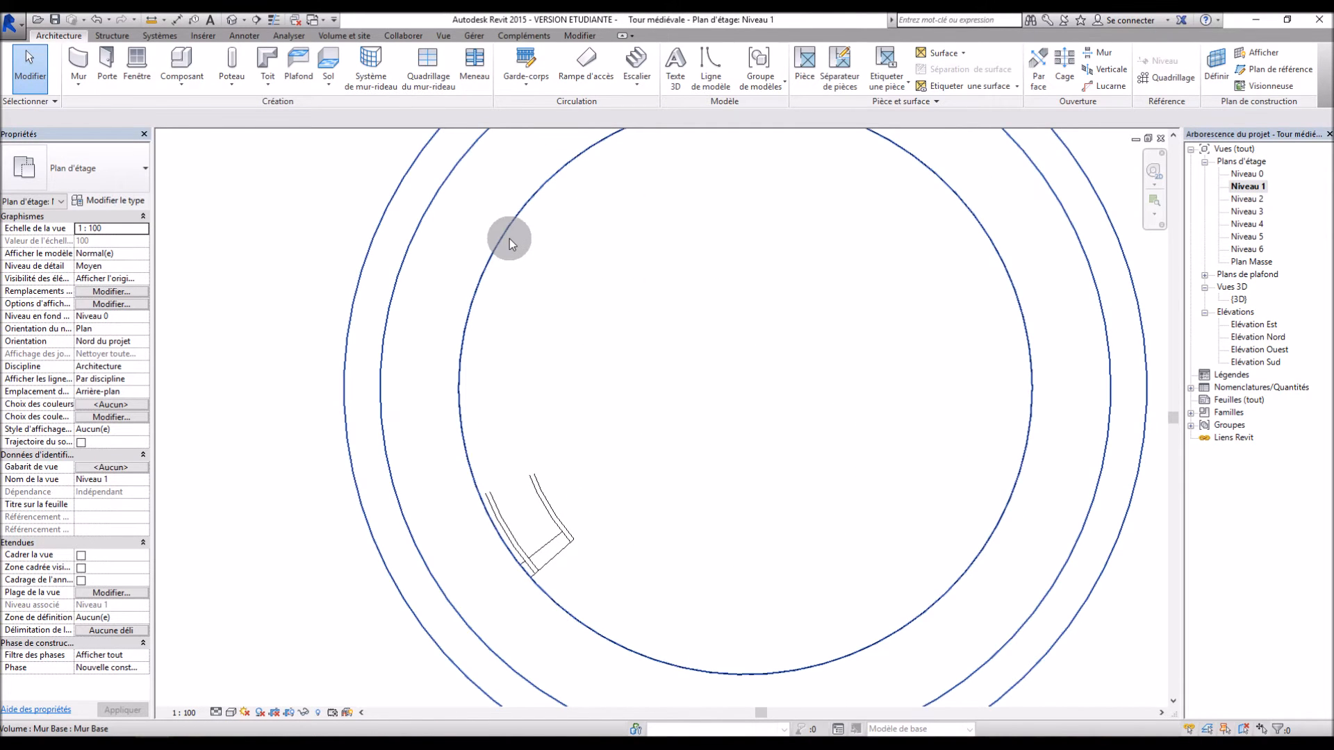
{"action": "left_click", "coordinate": [1239, 299]}
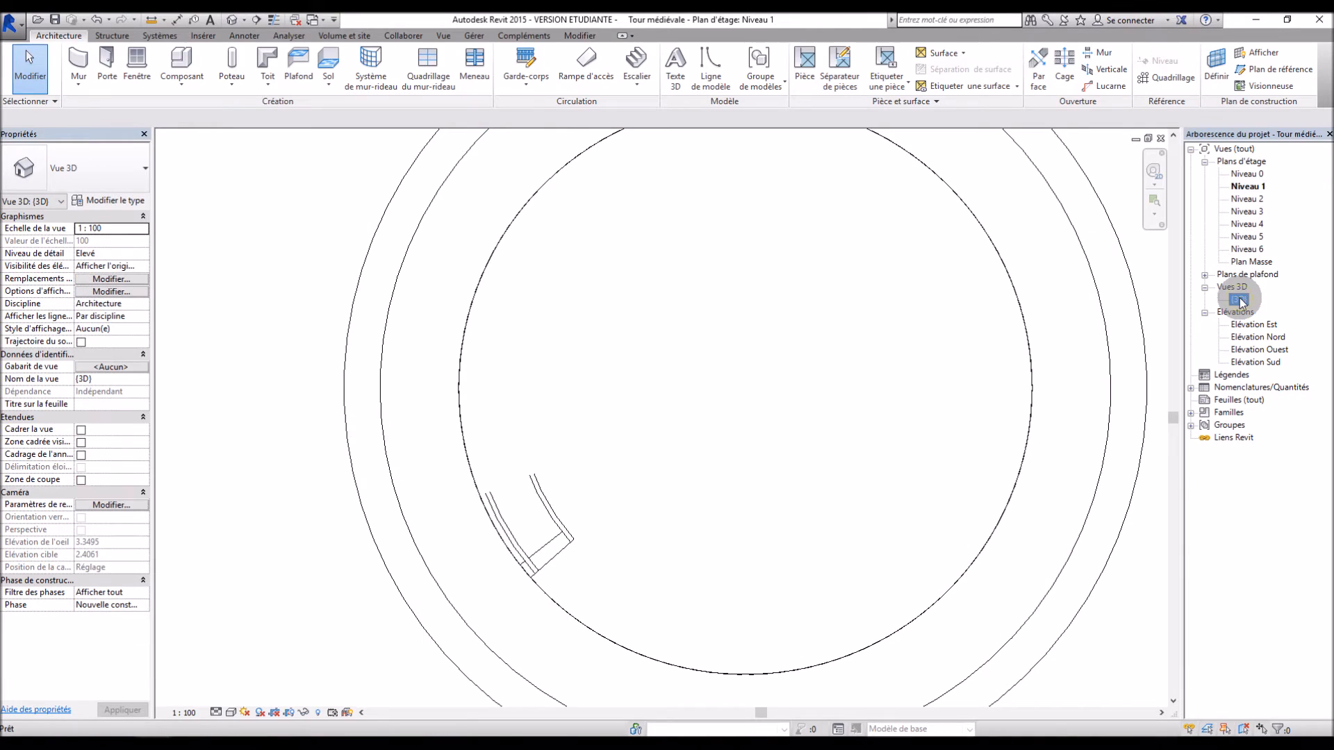
{"action": "double_click", "coordinate": [1239, 300]}
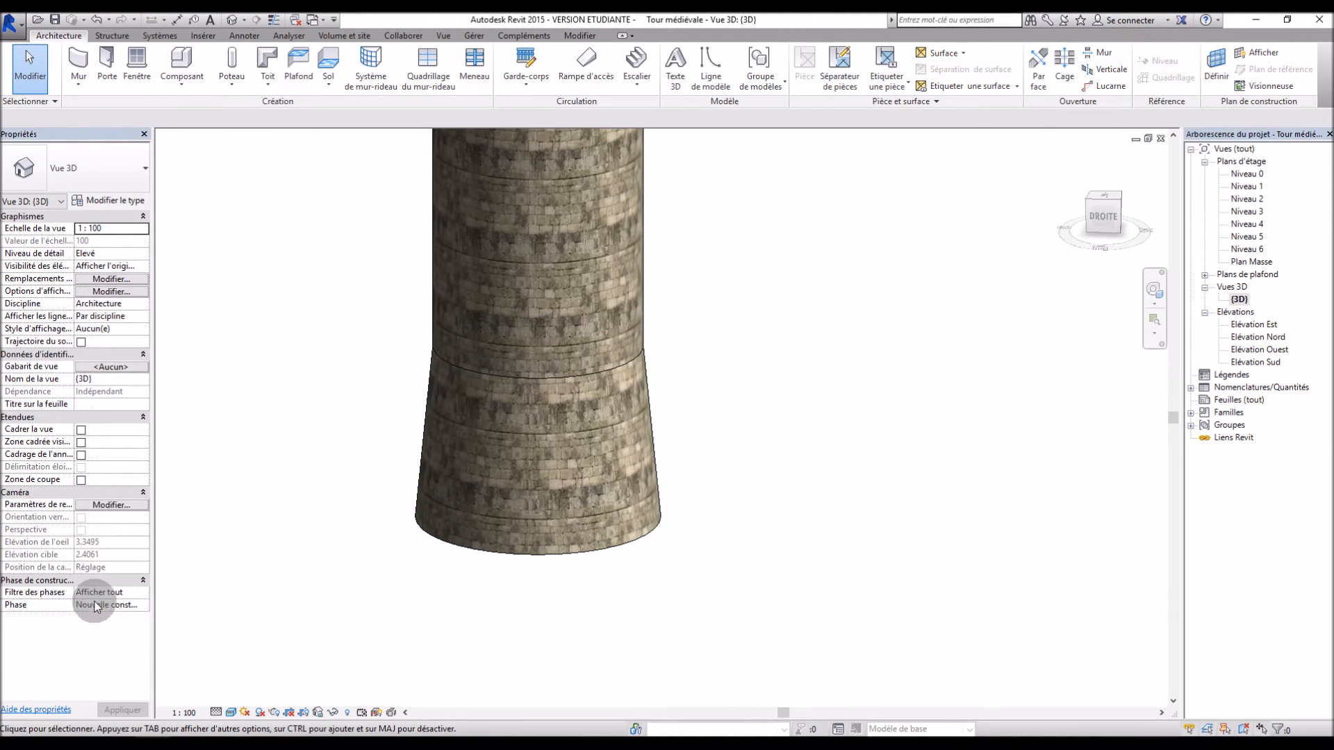
Turn on the section box in the 3D view and adjust it to cut the tower open, exposing the stair.
{"action": "left_click", "coordinate": [82, 480]}
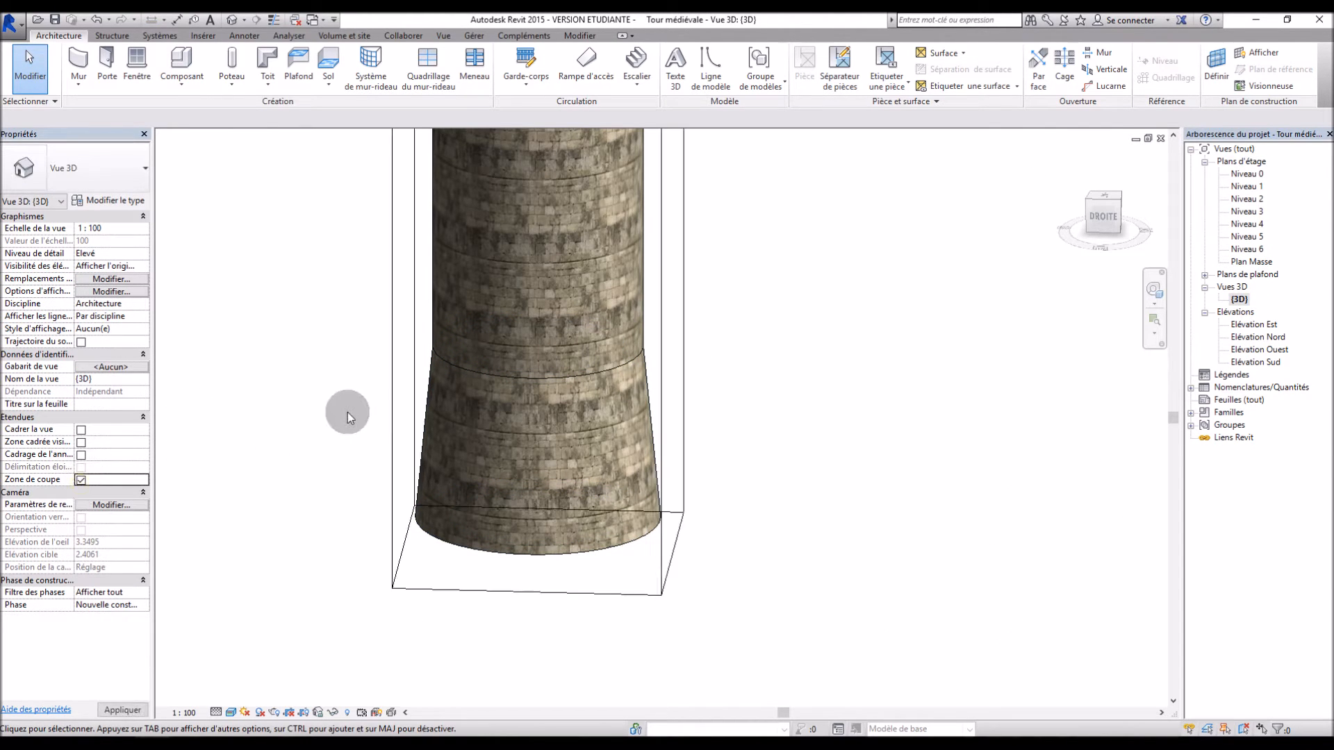
{"action": "left_click", "coordinate": [394, 410]}
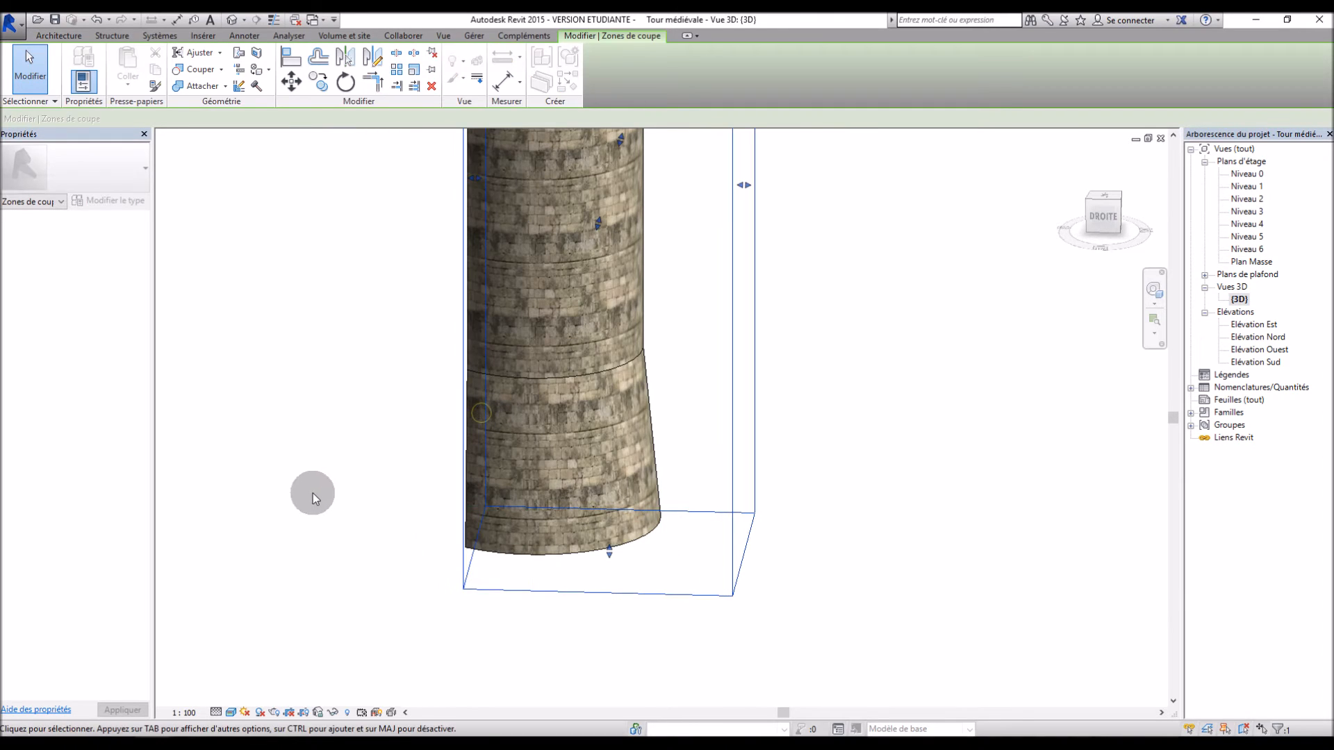
{"action": "middle_click_drag", "start_coordinate": [313, 494], "coordinate": [546, 510], "text": "shift"}
Open the Niveau 1 wood floor's boundary for editing and display its sketch in the Niveau 0 floor plan.
{"action": "left_click", "coordinate": [562, 474]}
{"action": "double_click", "coordinate": [563, 475]}
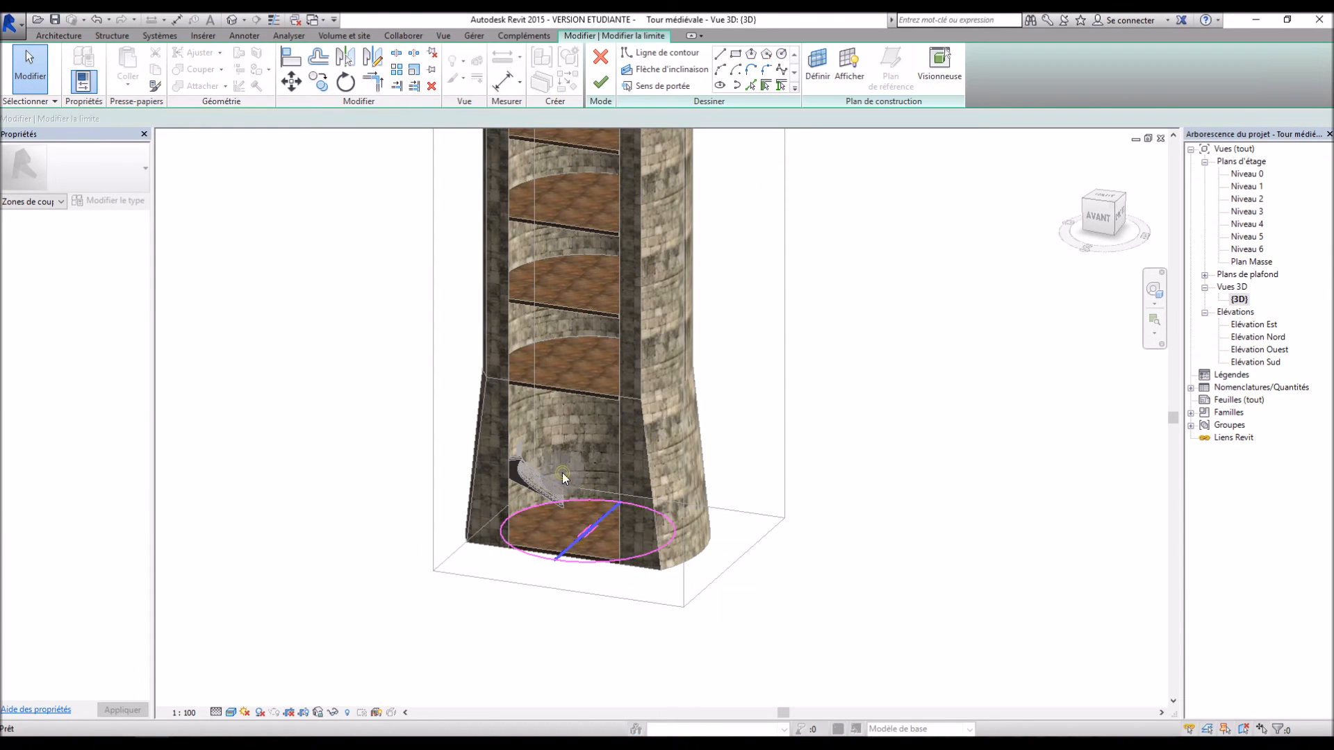
{"action": "scroll", "coordinate": [560, 543], "scroll_direction": "up", "scroll_amount": 4}
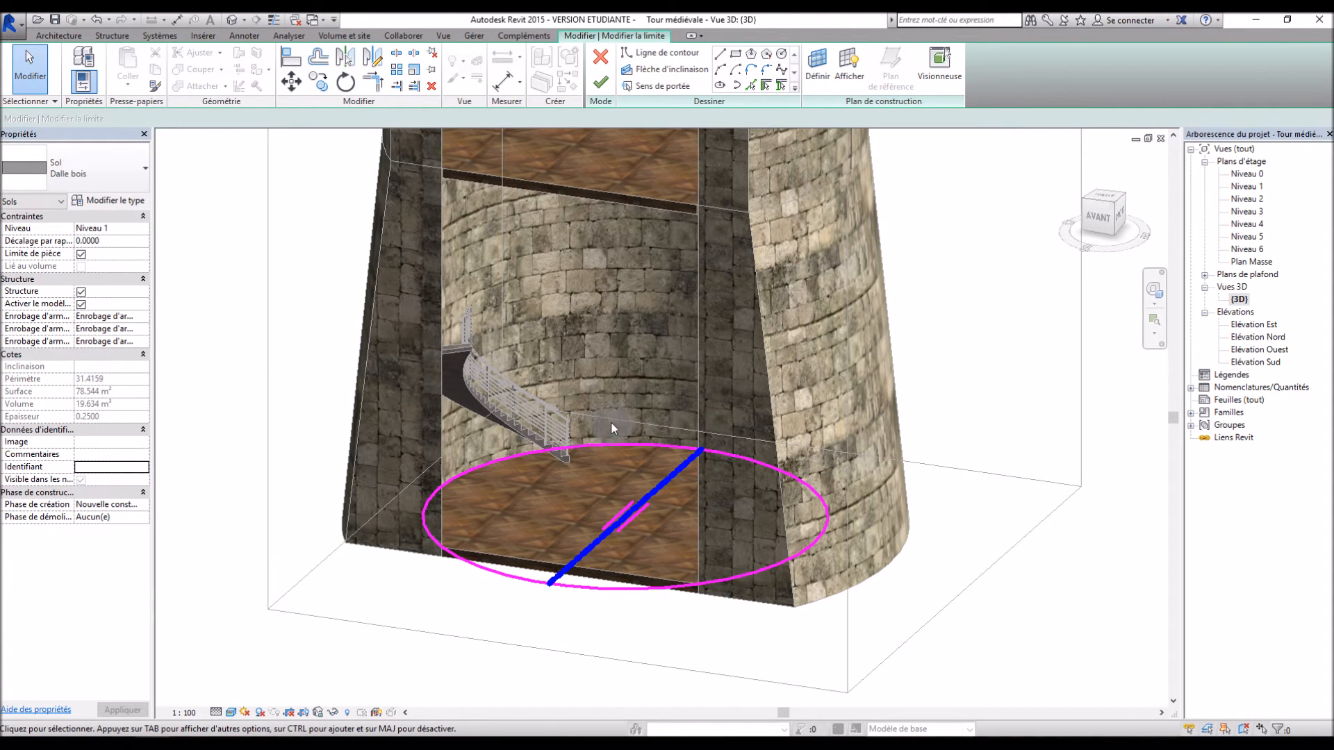
{"action": "scroll", "coordinate": [603, 424], "scroll_direction": "down", "scroll_amount": 3}
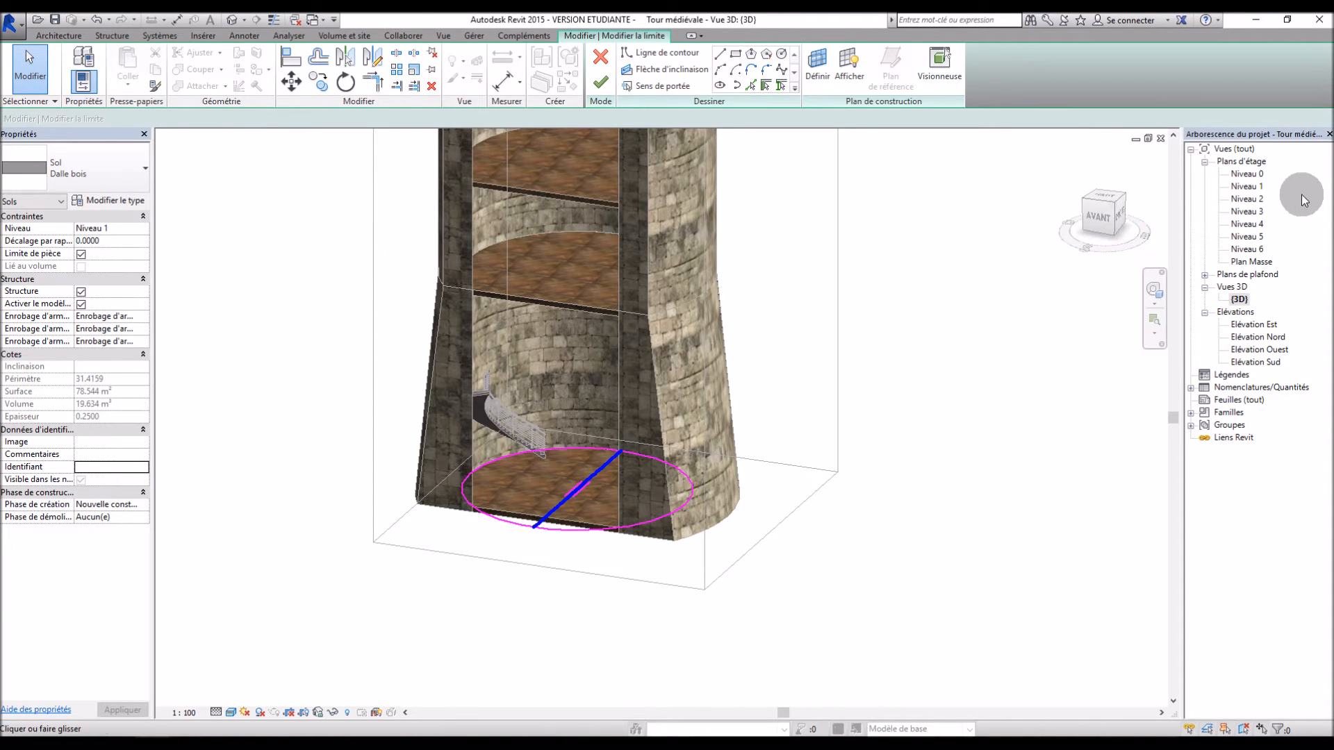
{"action": "double_click", "coordinate": [1249, 175]}
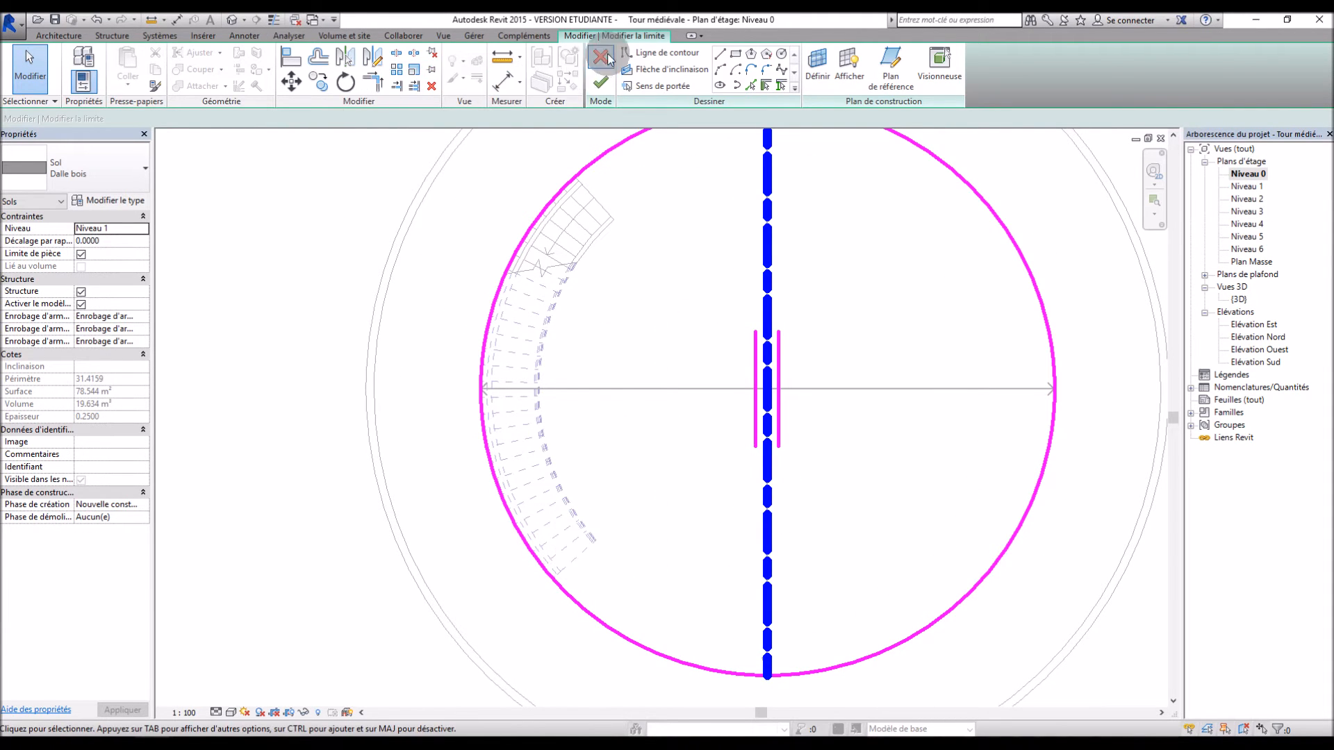
Draw a straight boundary line across the stair's upper end, from the floor's circular edge to the stair's inner corner.
{"action": "left_click", "coordinate": [661, 53]}
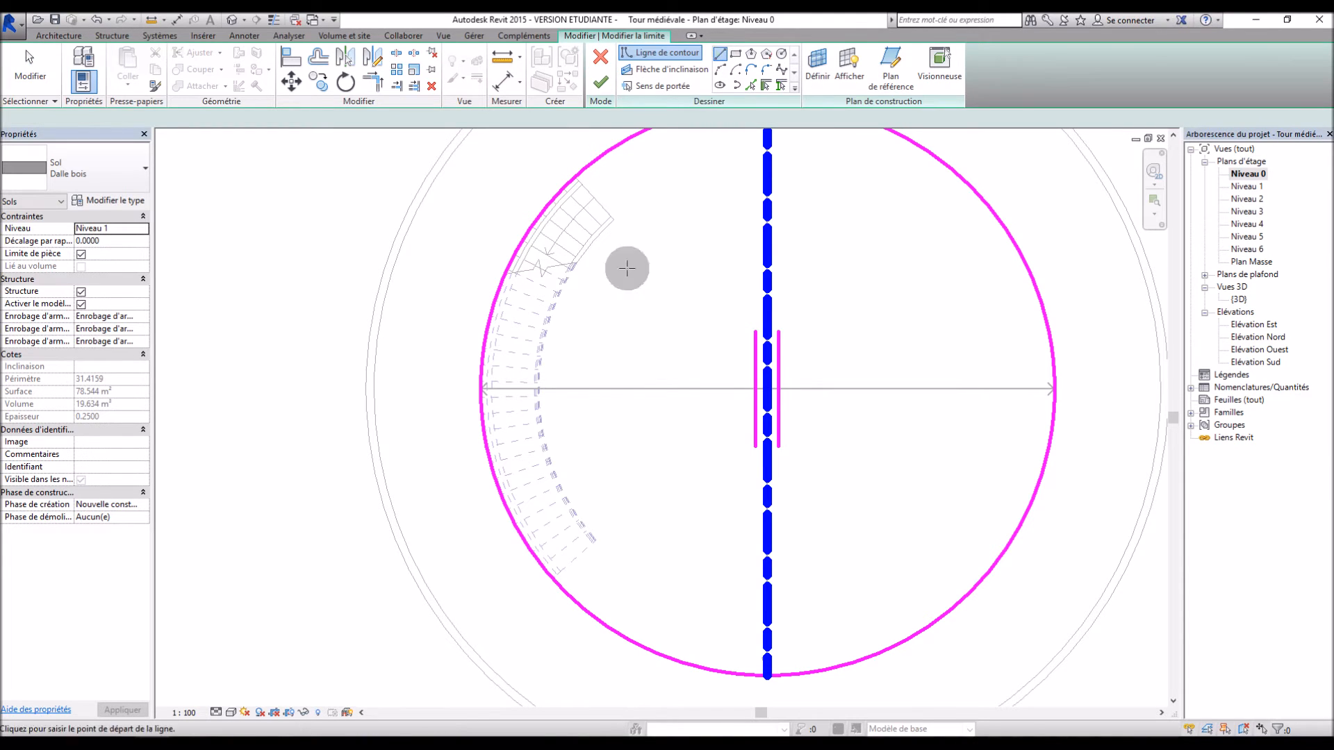
{"action": "left_click", "coordinate": [554, 577]}
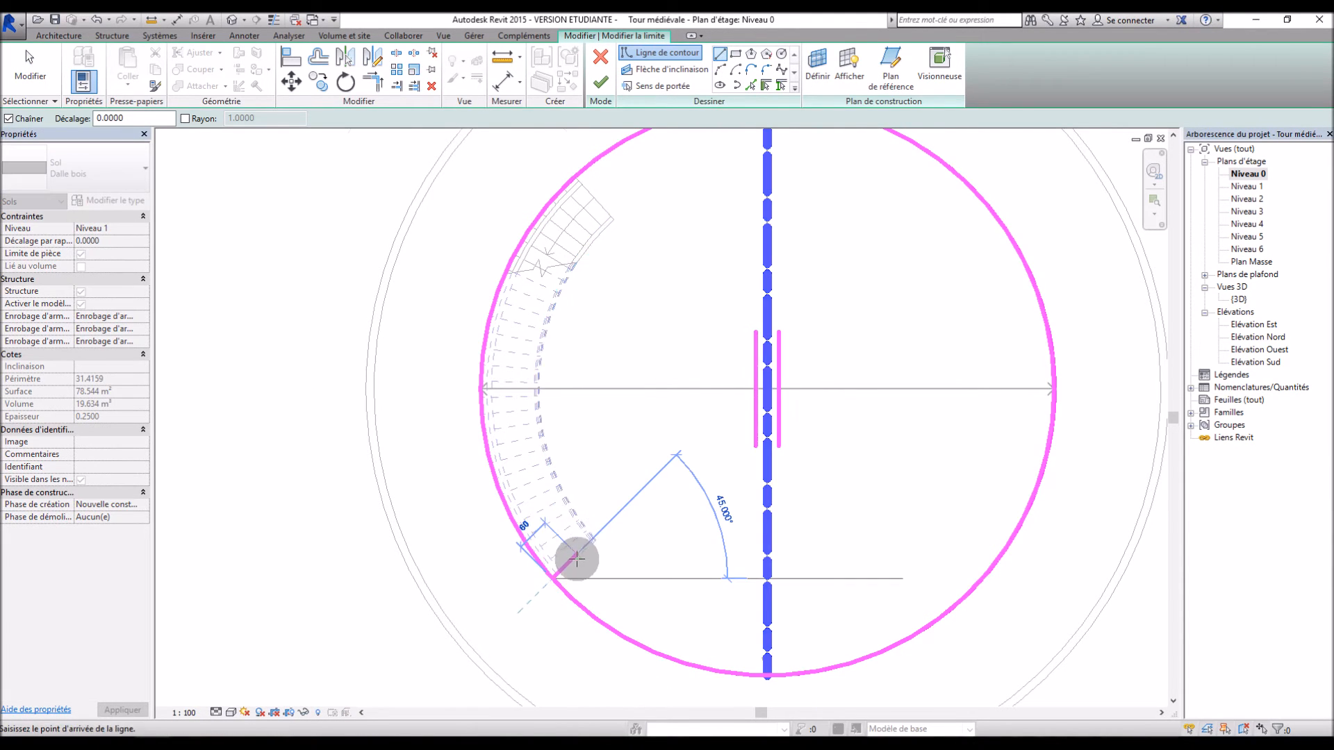
{"action": "scroll", "coordinate": [576, 552], "scroll_direction": "up", "scroll_amount": 5}
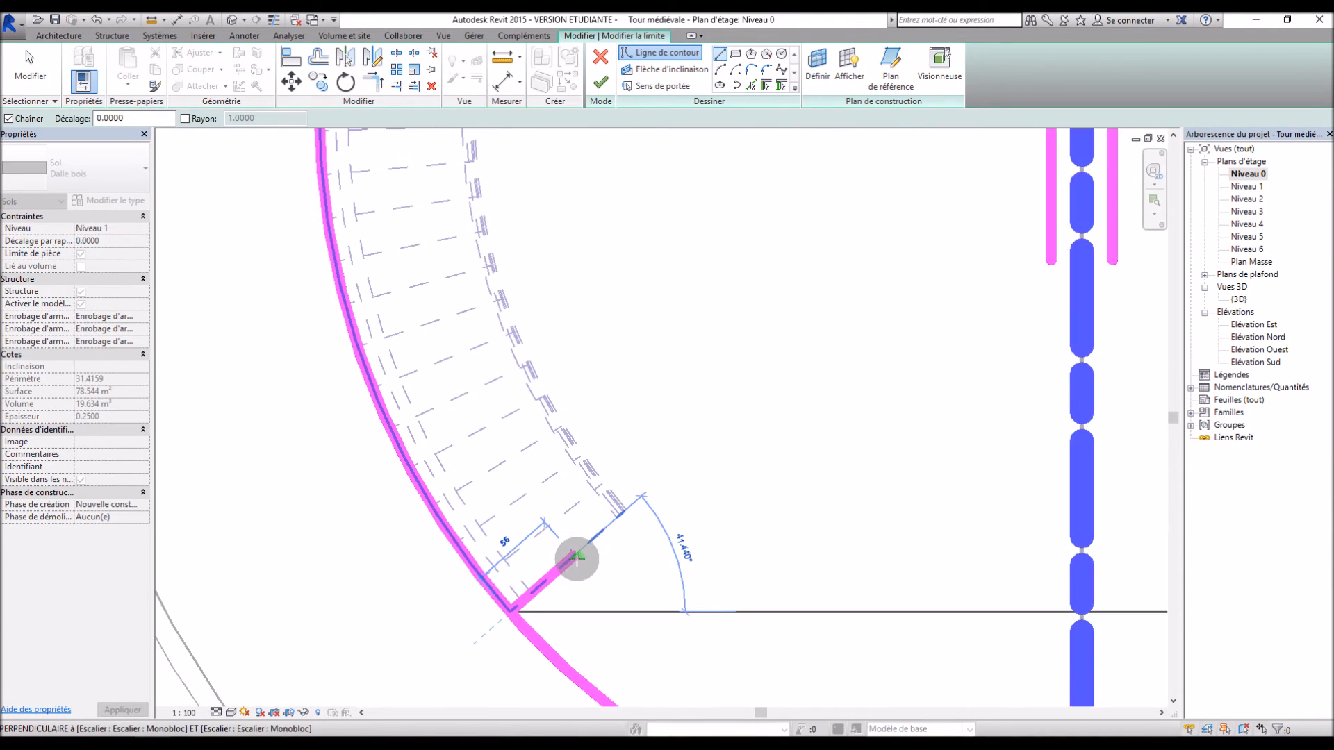
{"action": "left_click", "coordinate": [629, 512]}
{"action": "scroll", "coordinate": [612, 552], "scroll_direction": "down", "scroll_amount": 5}
{"action": "key", "text": "Escape"}
{"action": "key", "text": "Escape"}
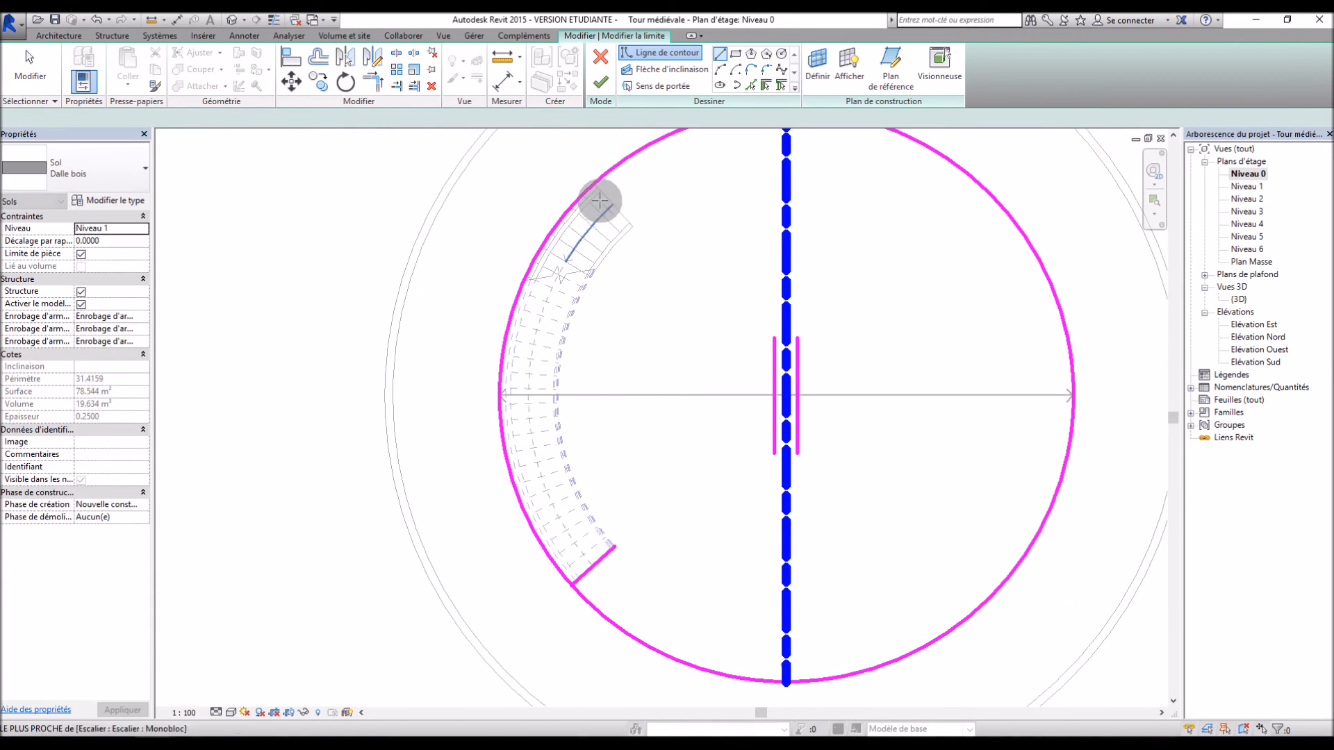
Draw a boundary line about 1 m long across the stair's starting end, from the floor's circular edge to the inner corner.
{"action": "scroll", "coordinate": [597, 182], "scroll_direction": "up", "scroll_amount": 3}
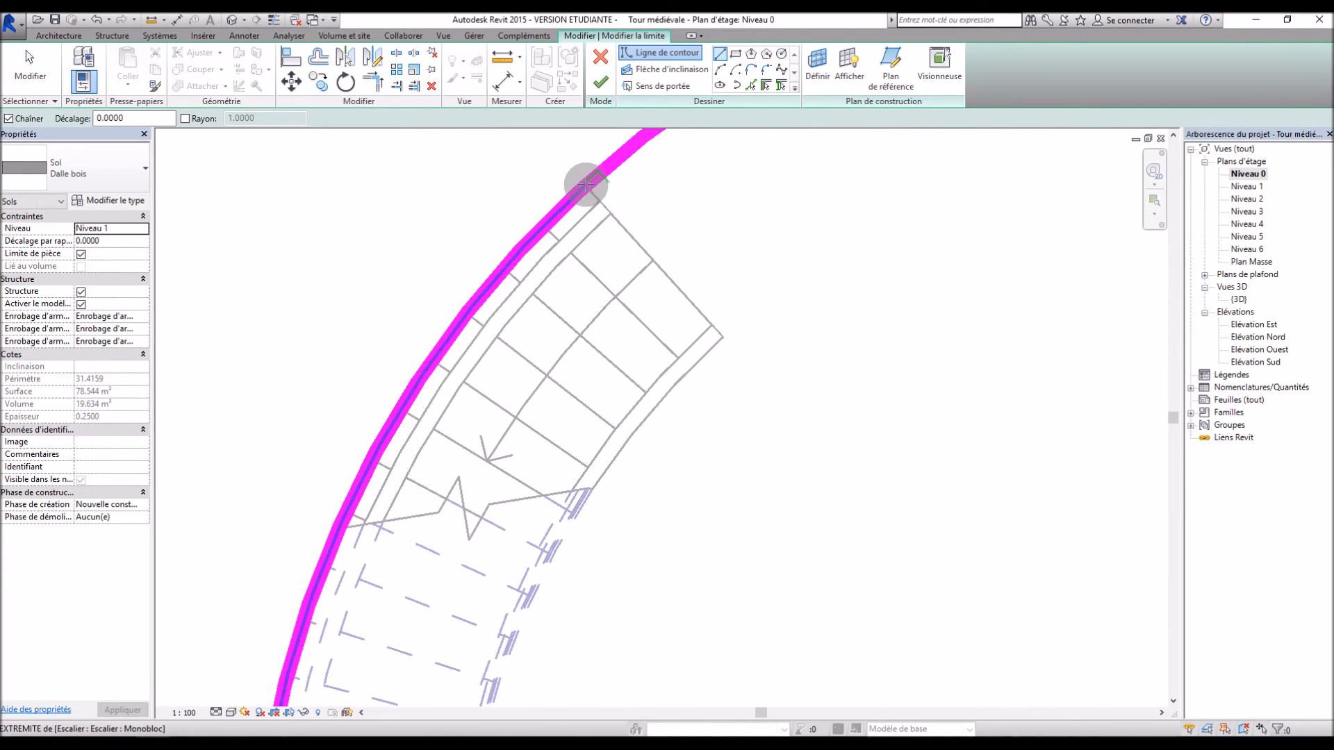
{"action": "left_click", "coordinate": [596, 185]}
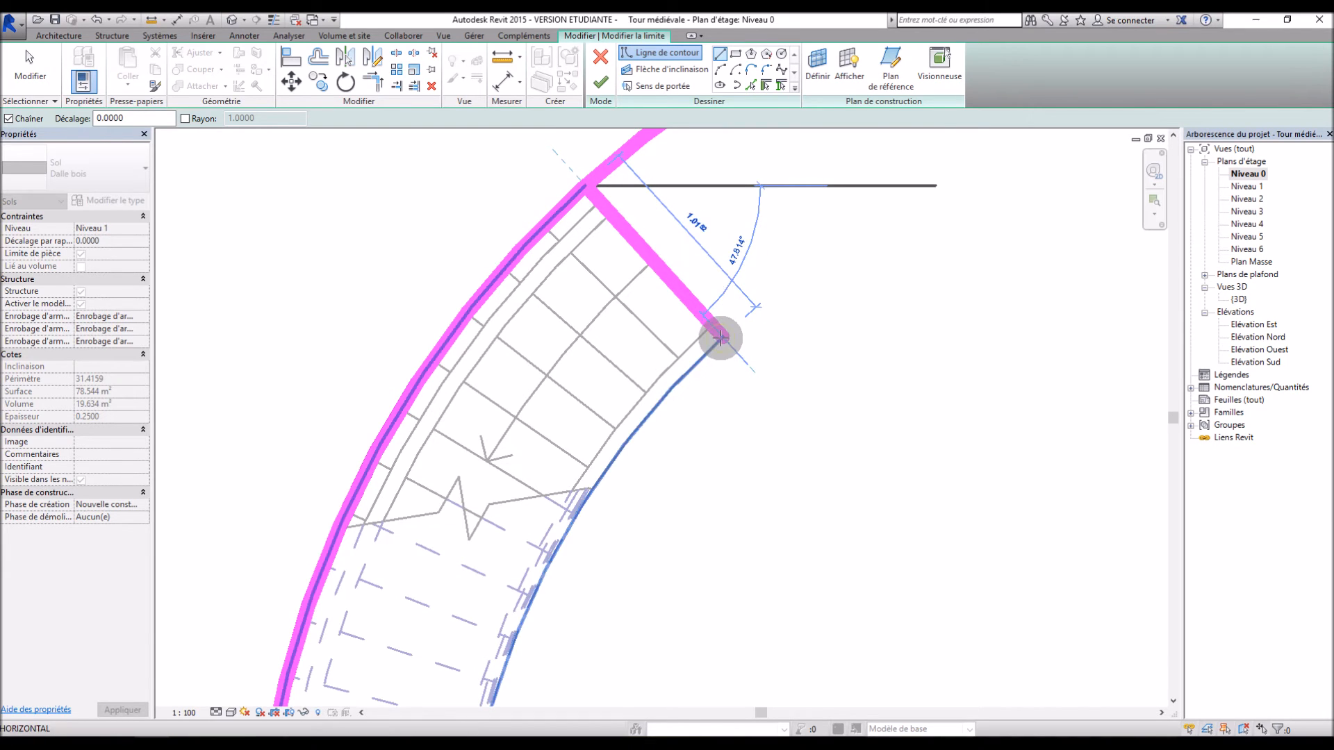
{"action": "left_click", "coordinate": [721, 338]}
{"action": "key", "text": "Escape"}
Draw a centre-ends arc of about 4 m radius, centred on the tower, joining the two end lines along the stair's inner edge.
{"action": "left_click", "coordinate": [736, 69]}
{"action": "scroll", "coordinate": [618, 139], "scroll_direction": "down", "scroll_amount": 3}
{"action": "left_click", "coordinate": [862, 438]}
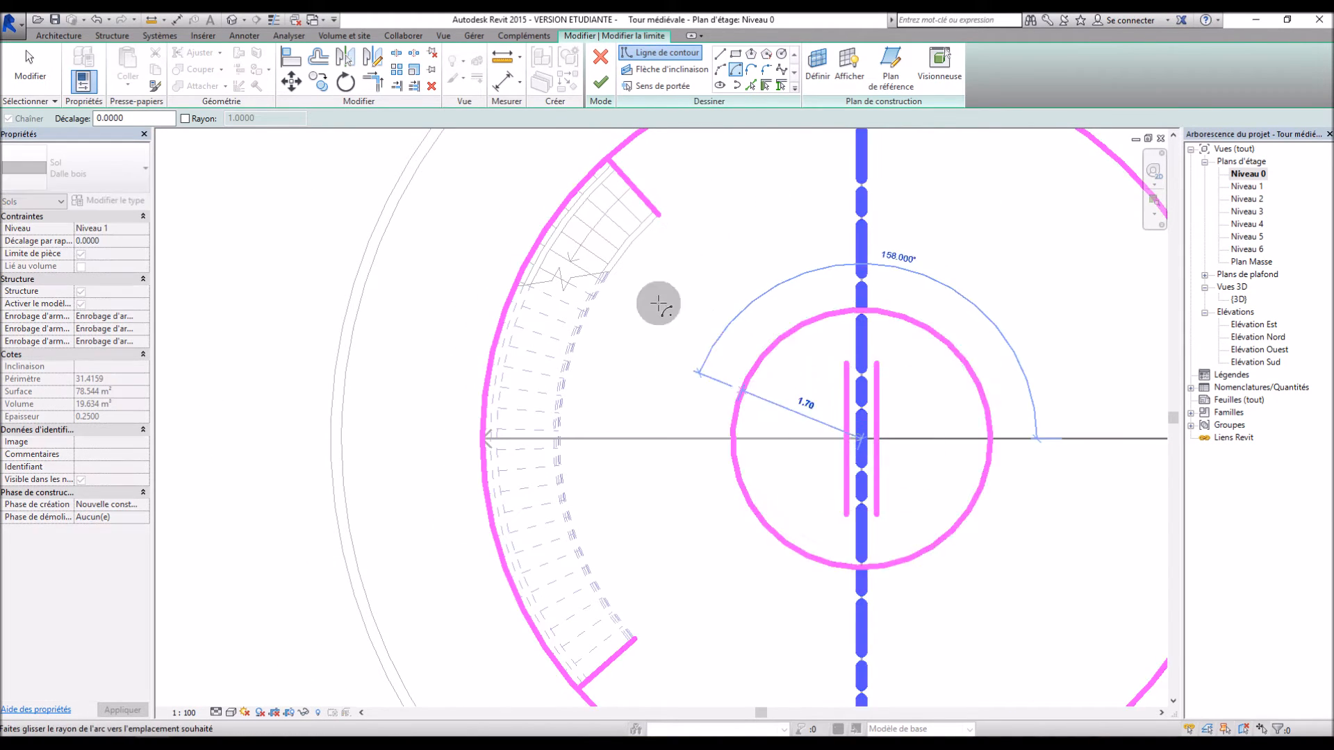
{"action": "key", "text": "Escape"}
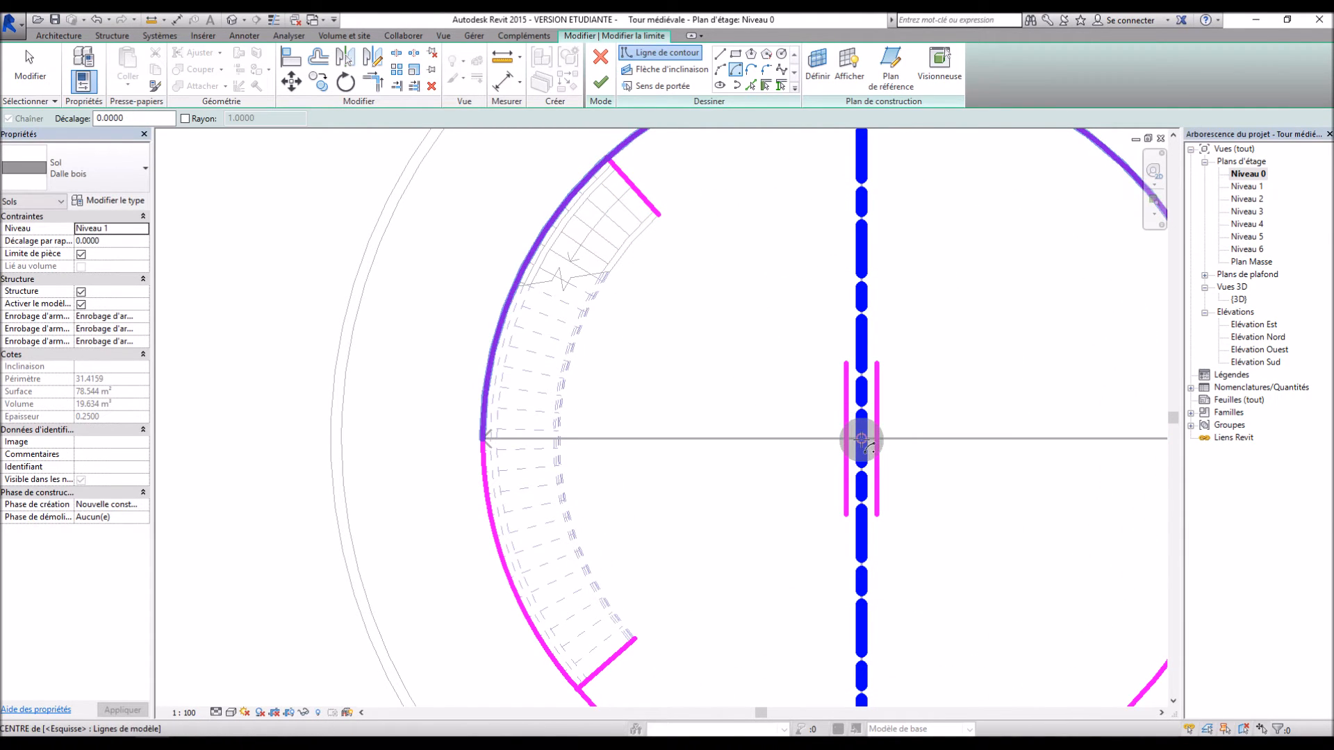
{"action": "left_click", "coordinate": [862, 438]}
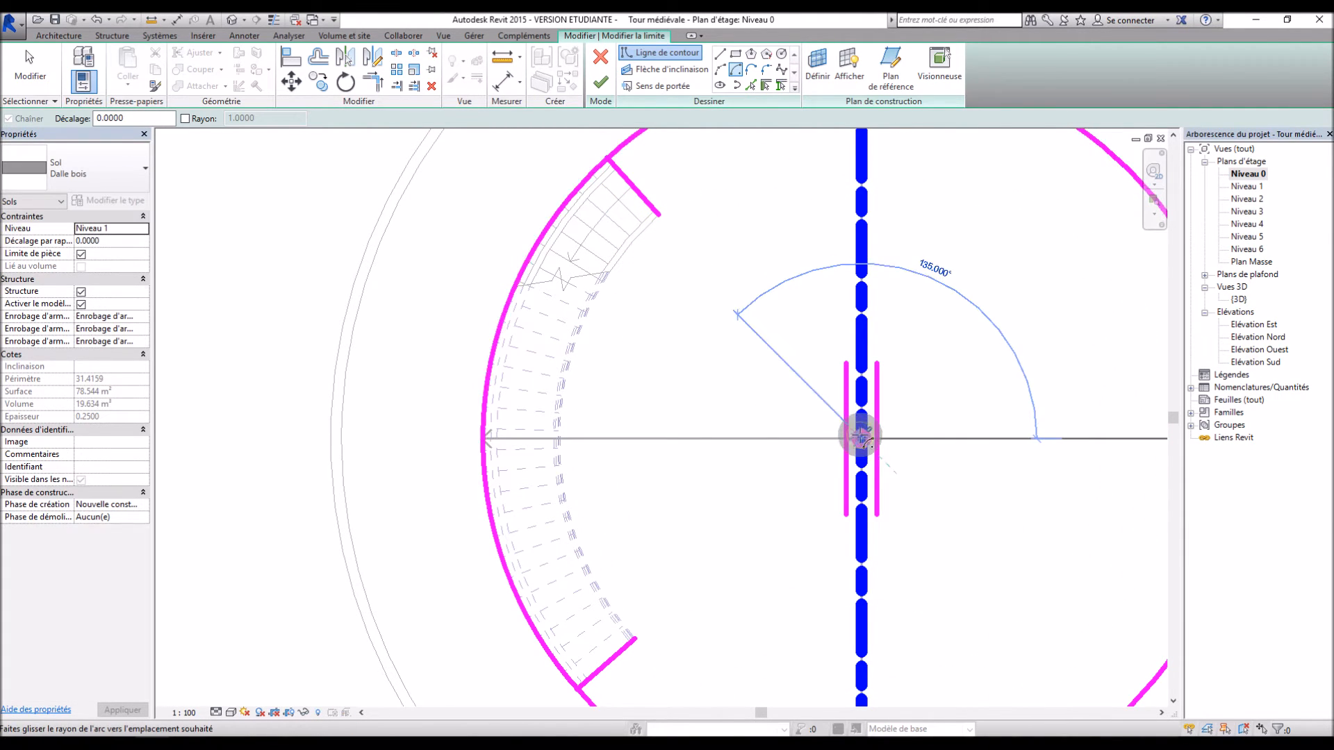
{"action": "left_click", "coordinate": [660, 217]}
{"action": "left_click", "coordinate": [632, 636]}
{"action": "scroll", "coordinate": [576, 497], "scroll_direction": "down", "scroll_amount": 3}
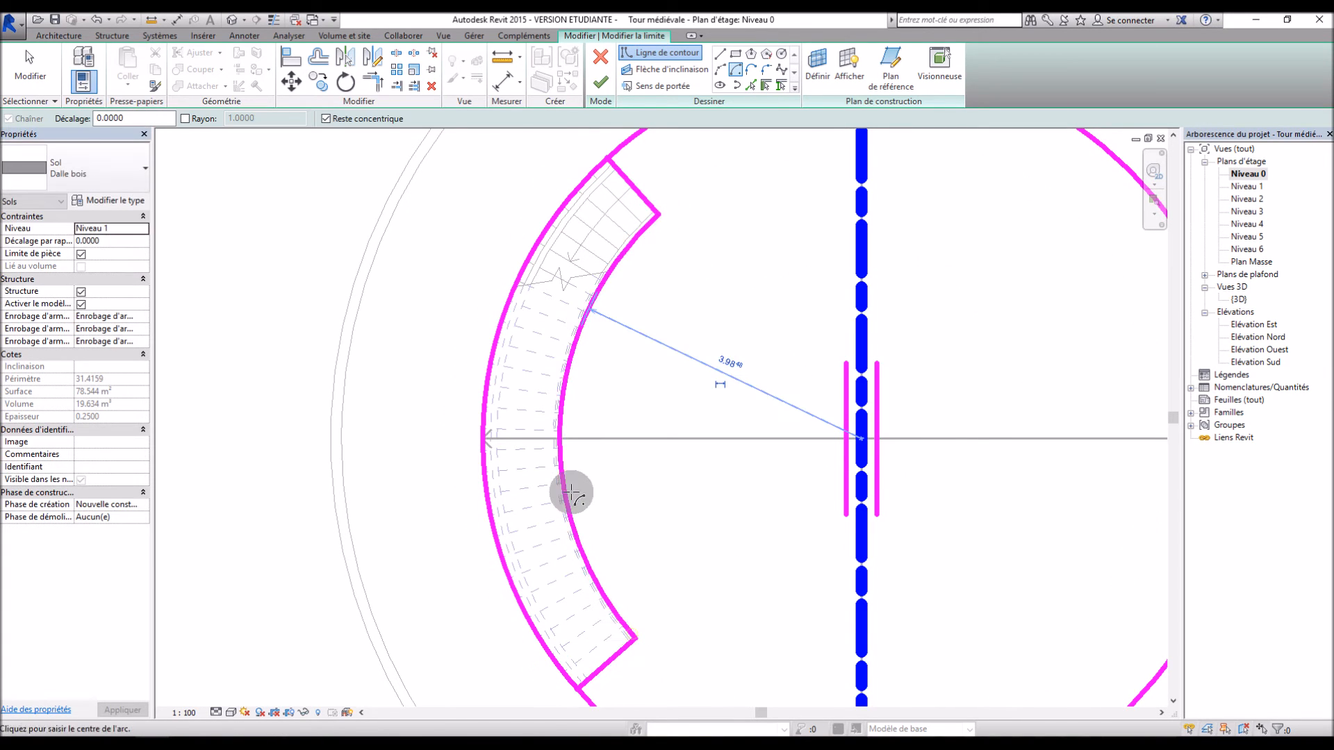
{"action": "key", "text": "Escape"}
{"action": "key", "text": "Escape"}
Split the floor's circular boundary where it meets each of the two stair end lines.
{"action": "left_click", "coordinate": [530, 460]}
{"action": "left_click", "coordinate": [585, 310]}
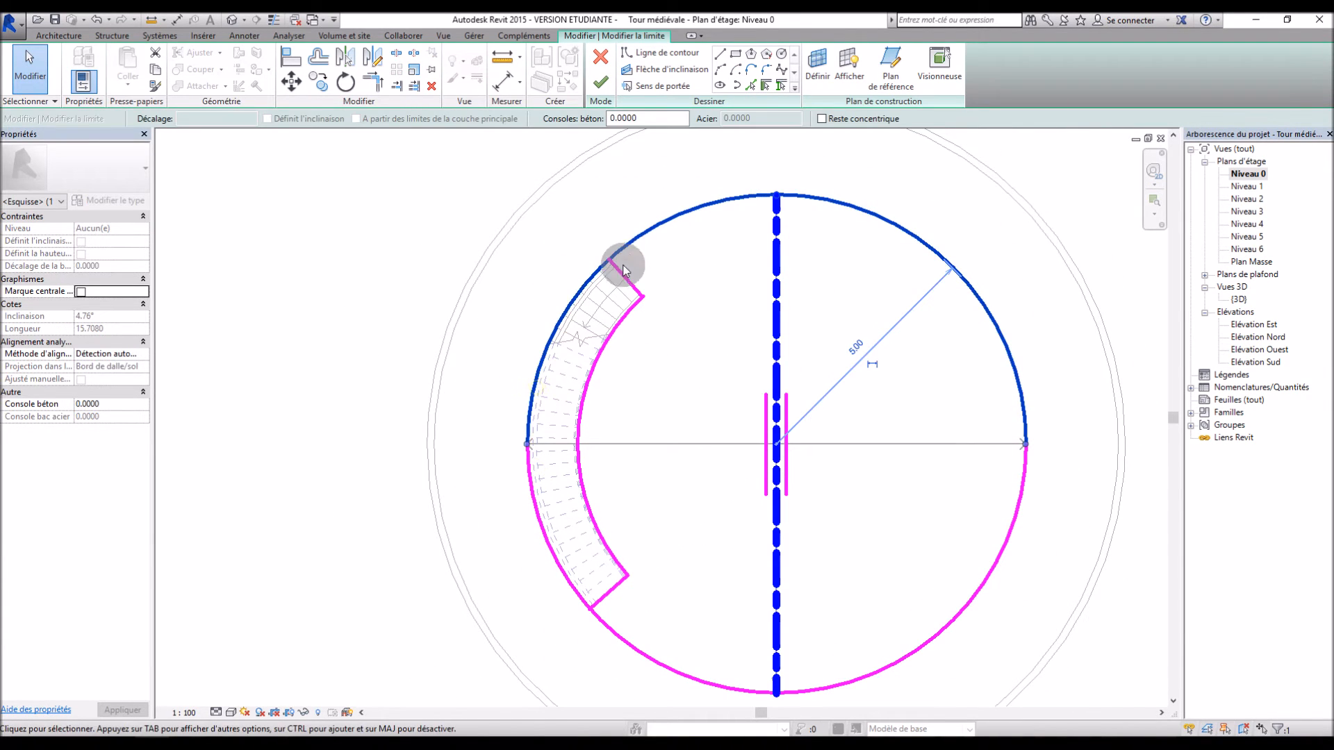
{"action": "left_click", "coordinate": [556, 310]}
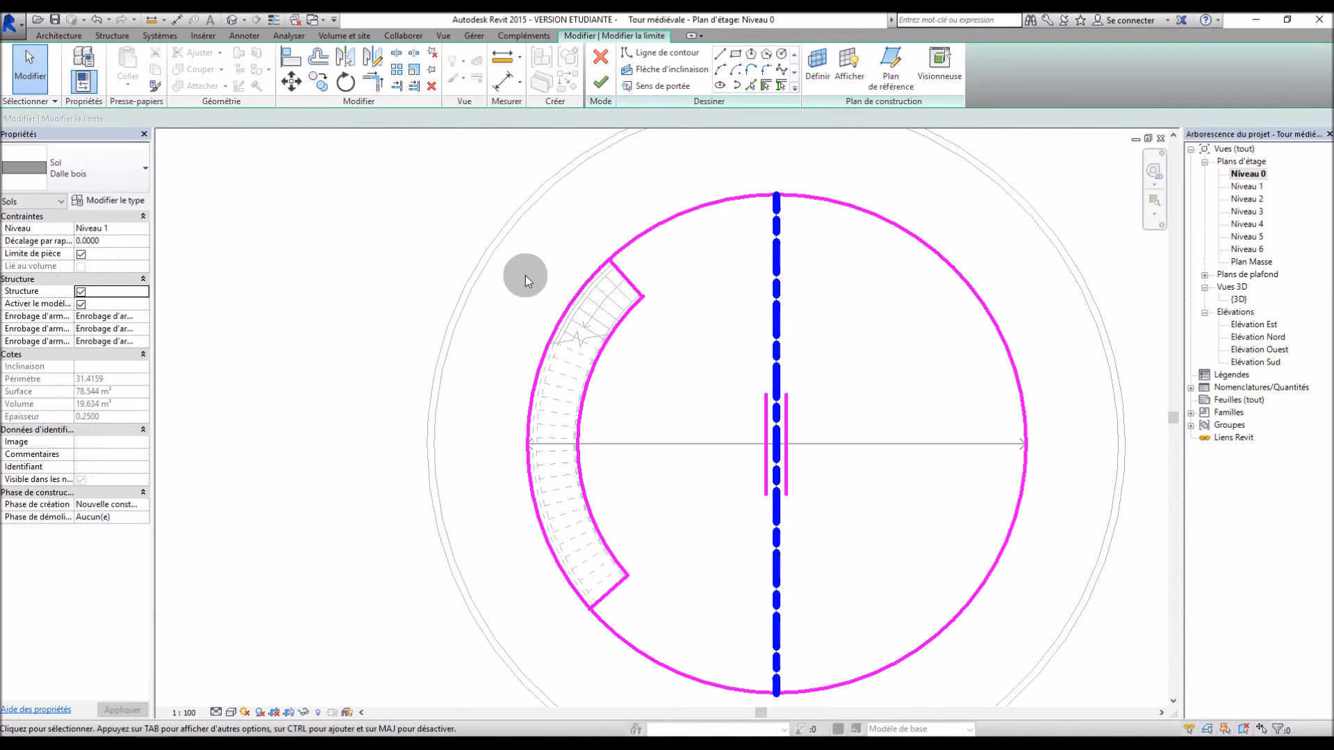
{"action": "left_click", "coordinate": [399, 56]}
{"action": "left_click", "coordinate": [609, 258]}
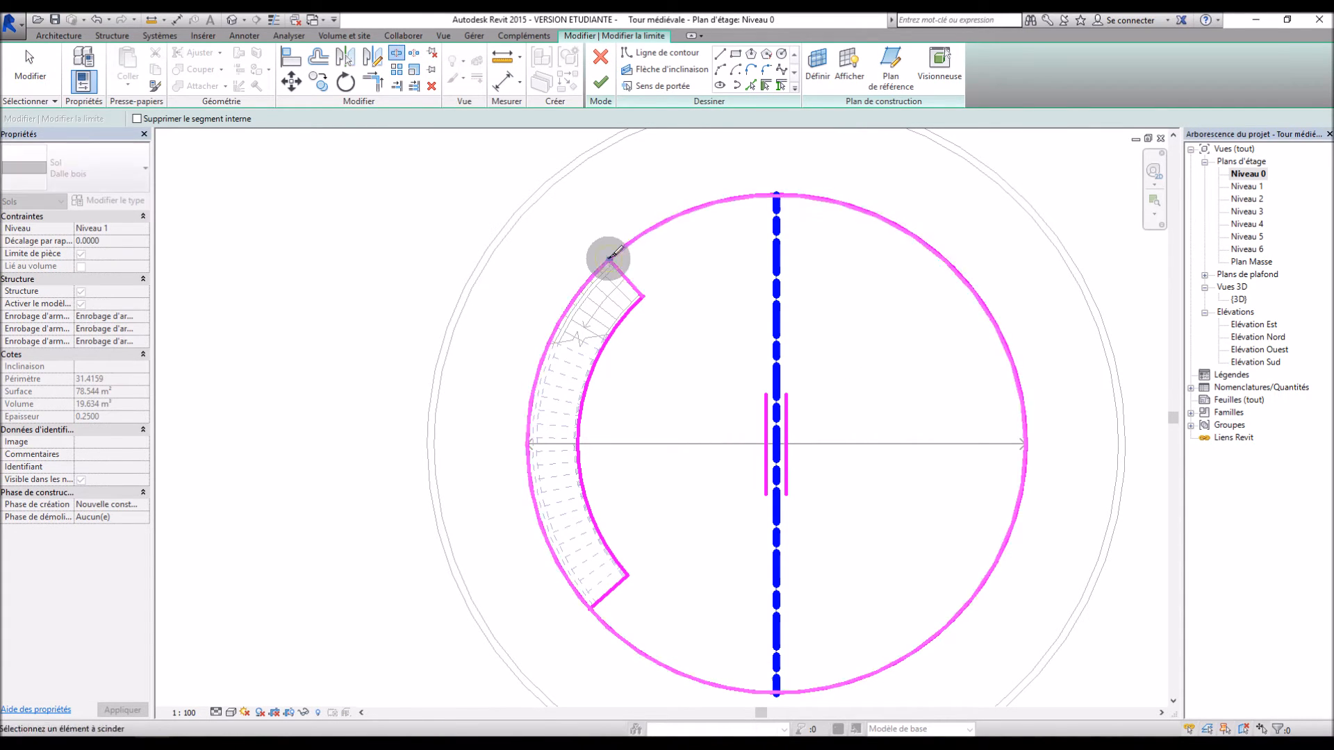
{"action": "left_click", "coordinate": [593, 608]}
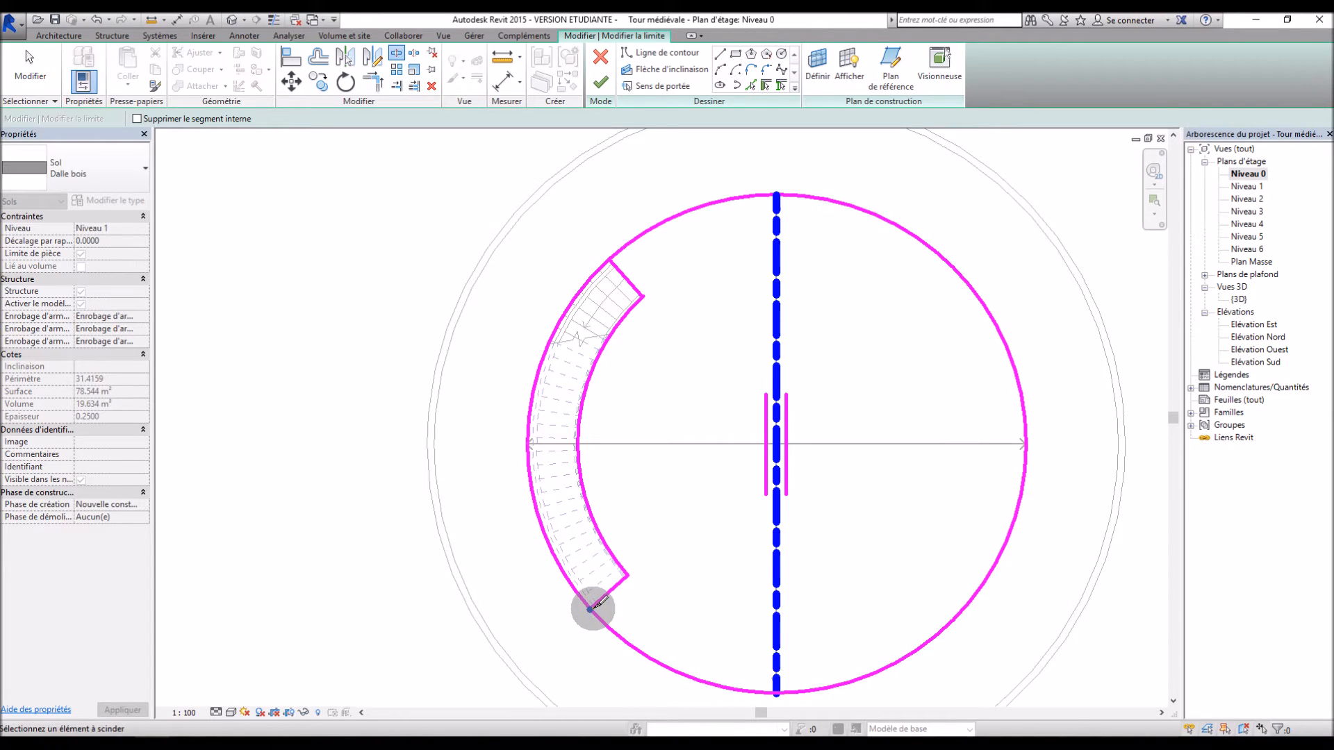
Delete the two circular boundary segments along the stair's outer edge and finish the Niveau 1 floor sketch.
{"action": "key", "text": "Escape"}
{"action": "left_click", "coordinate": [554, 556]}
{"action": "key", "text": "Delete"}
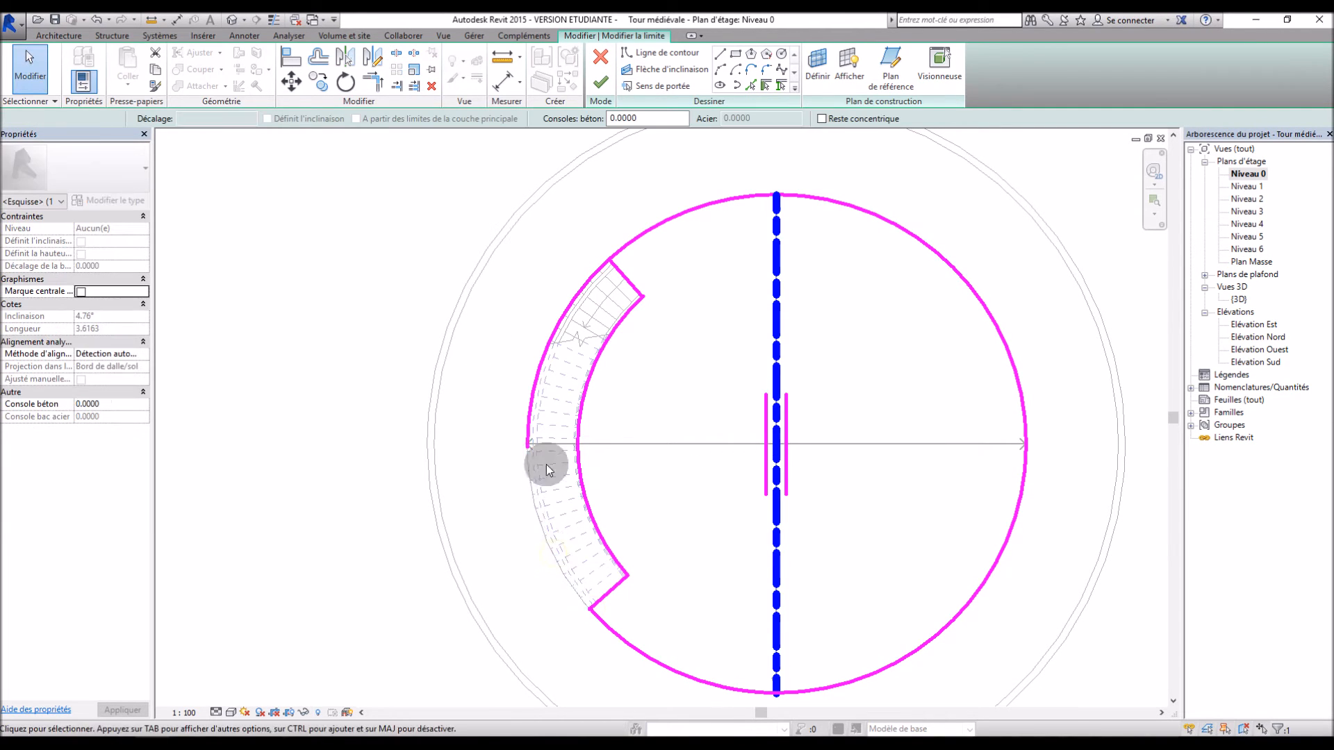
{"action": "left_click", "coordinate": [532, 397]}
{"action": "key", "text": "Delete"}
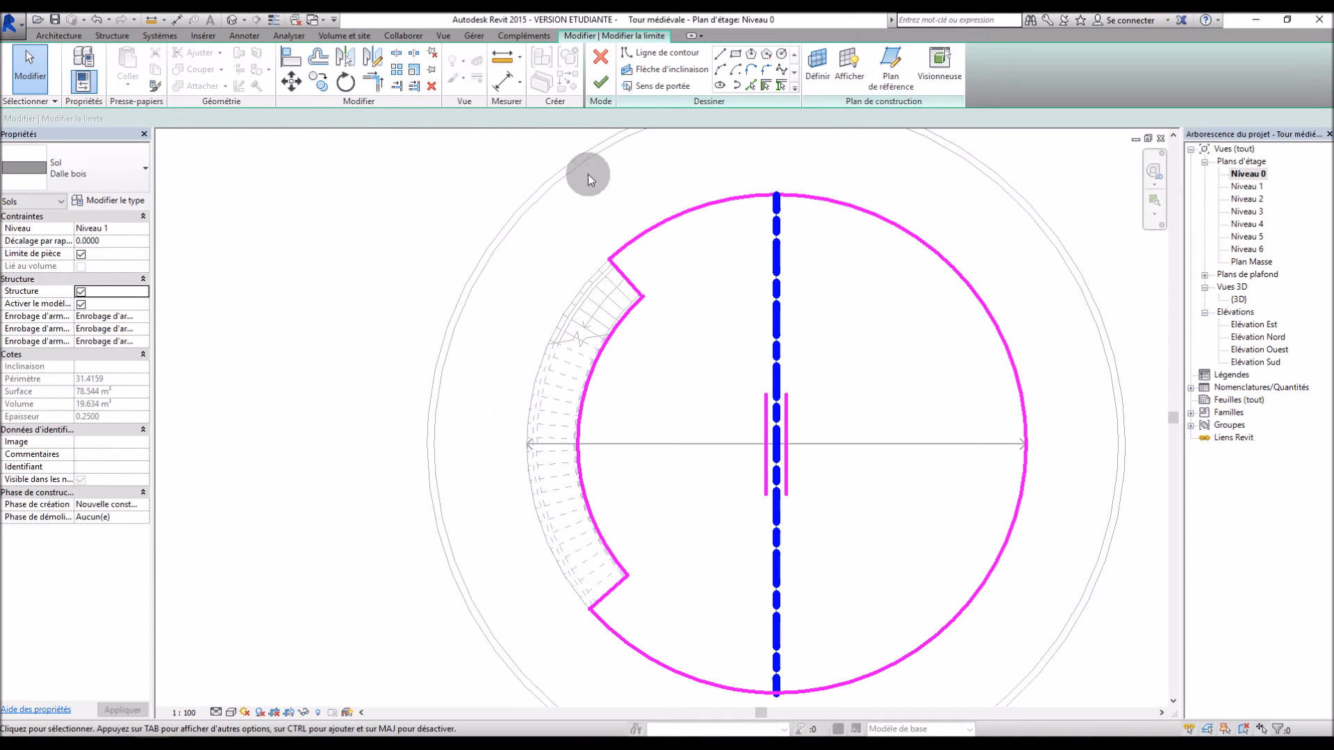
{"action": "left_click", "coordinate": [601, 82]}
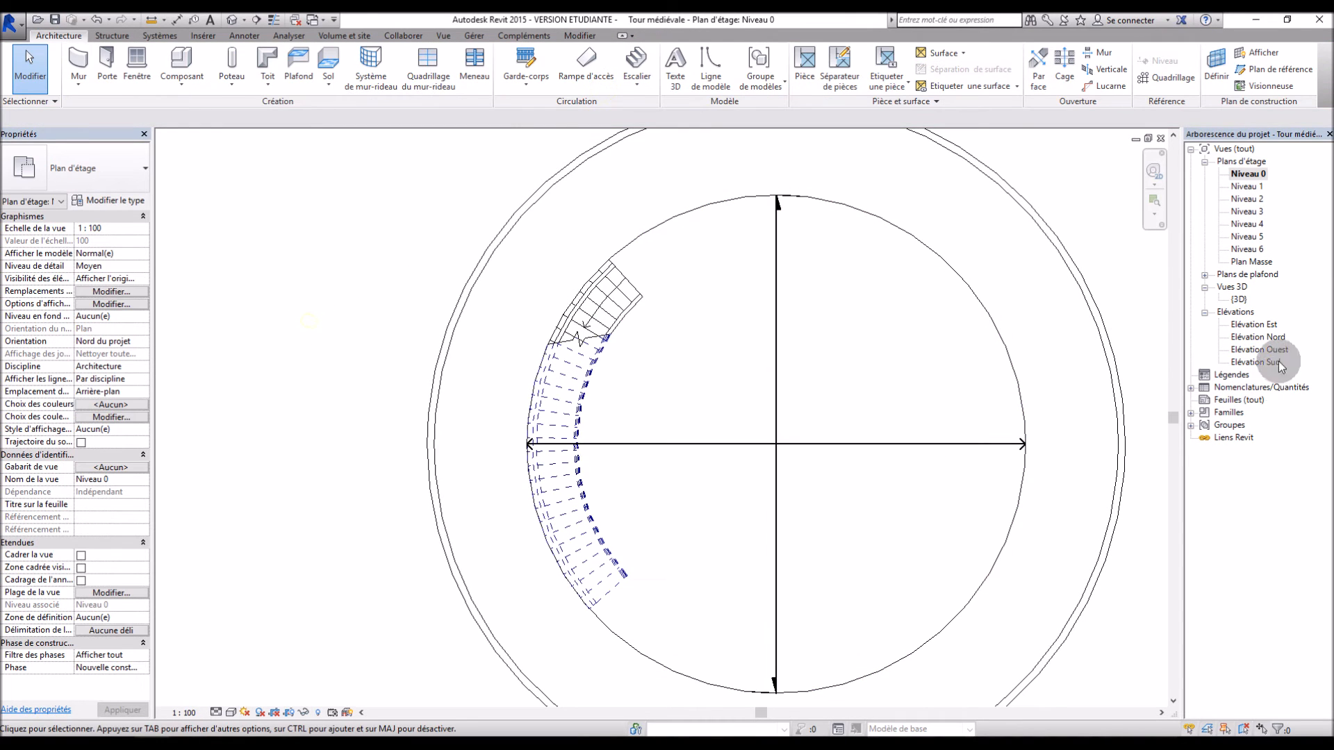
Examine the stair and the new opening in the Niveau 1 floor in the 3D view.
{"action": "double_click", "coordinate": [1239, 299]}
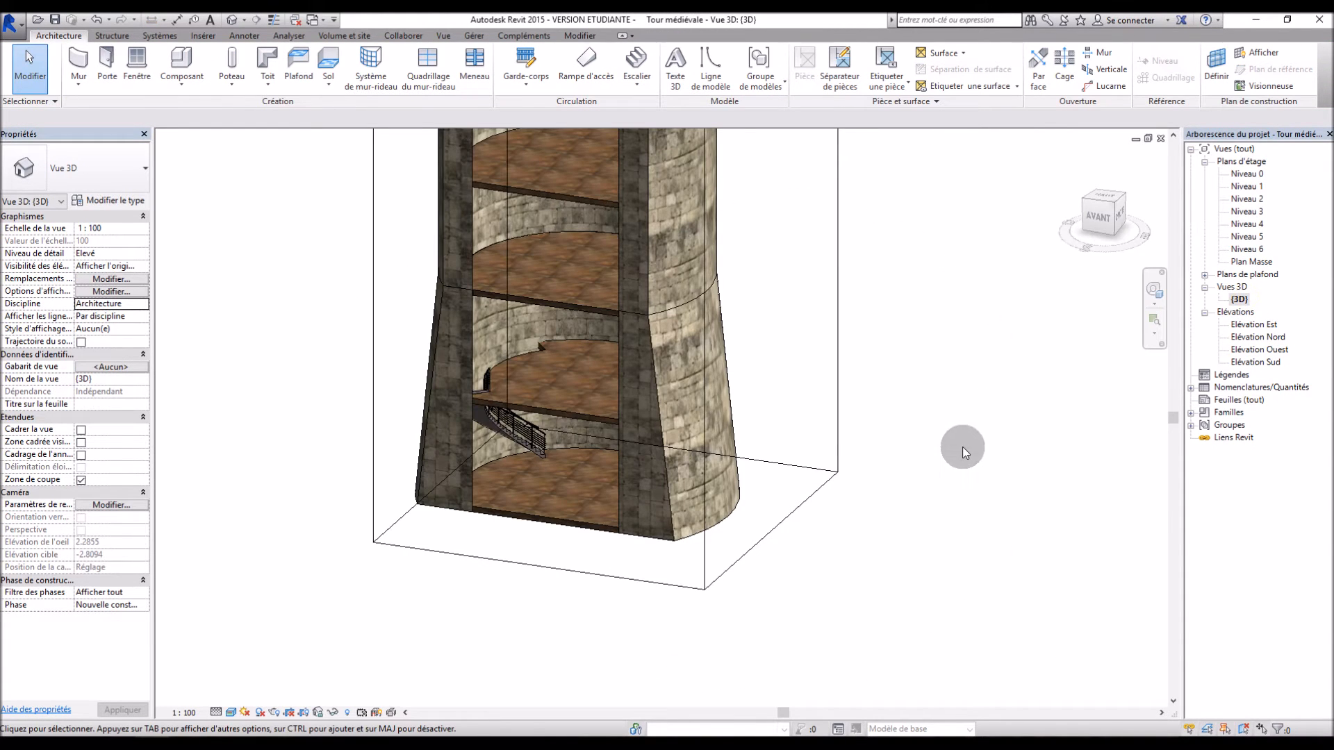
{"action": "scroll", "coordinate": [939, 448], "scroll_direction": "down", "scroll_amount": 2}
{"action": "scroll", "coordinate": [779, 417], "scroll_direction": "up", "scroll_amount": 3}
{"action": "middle_click_drag", "start_coordinate": [786, 417], "coordinate": [784, 475], "text": "shift"}
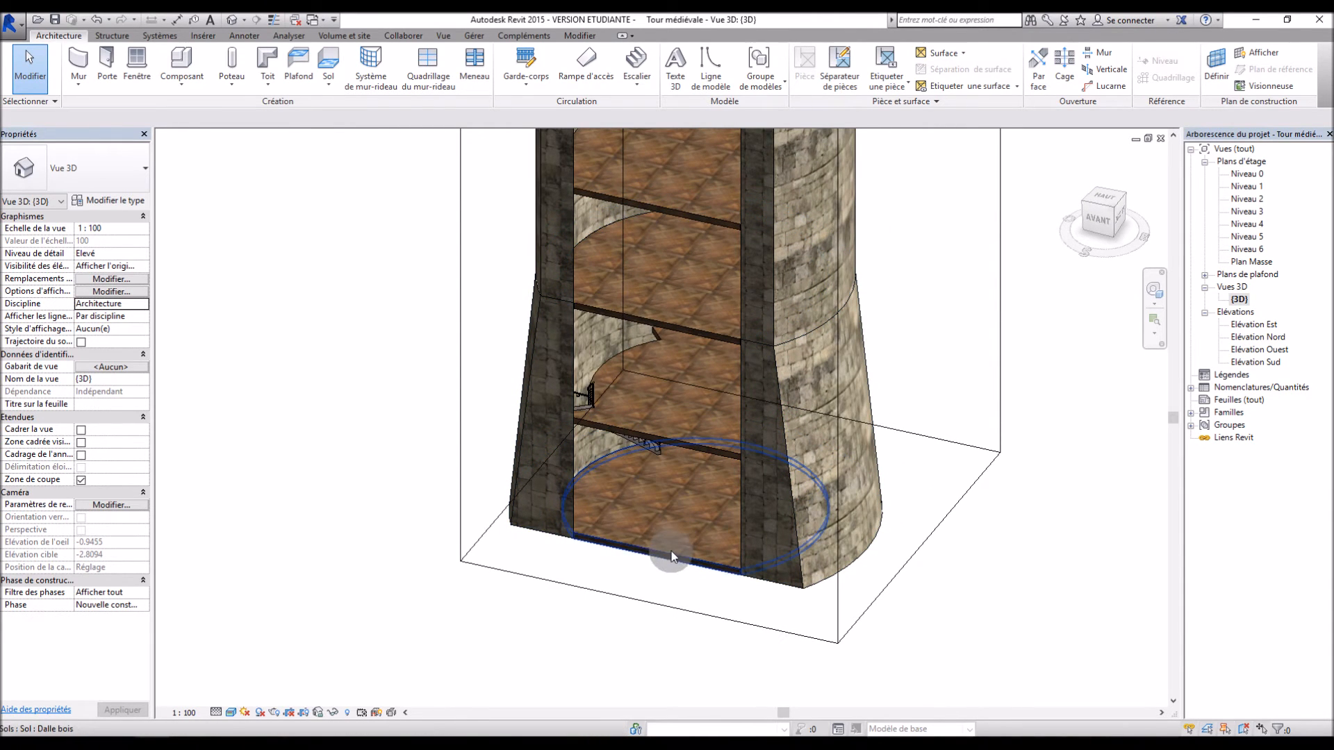
{"action": "scroll", "coordinate": [582, 418], "scroll_direction": "up", "scroll_amount": 3}
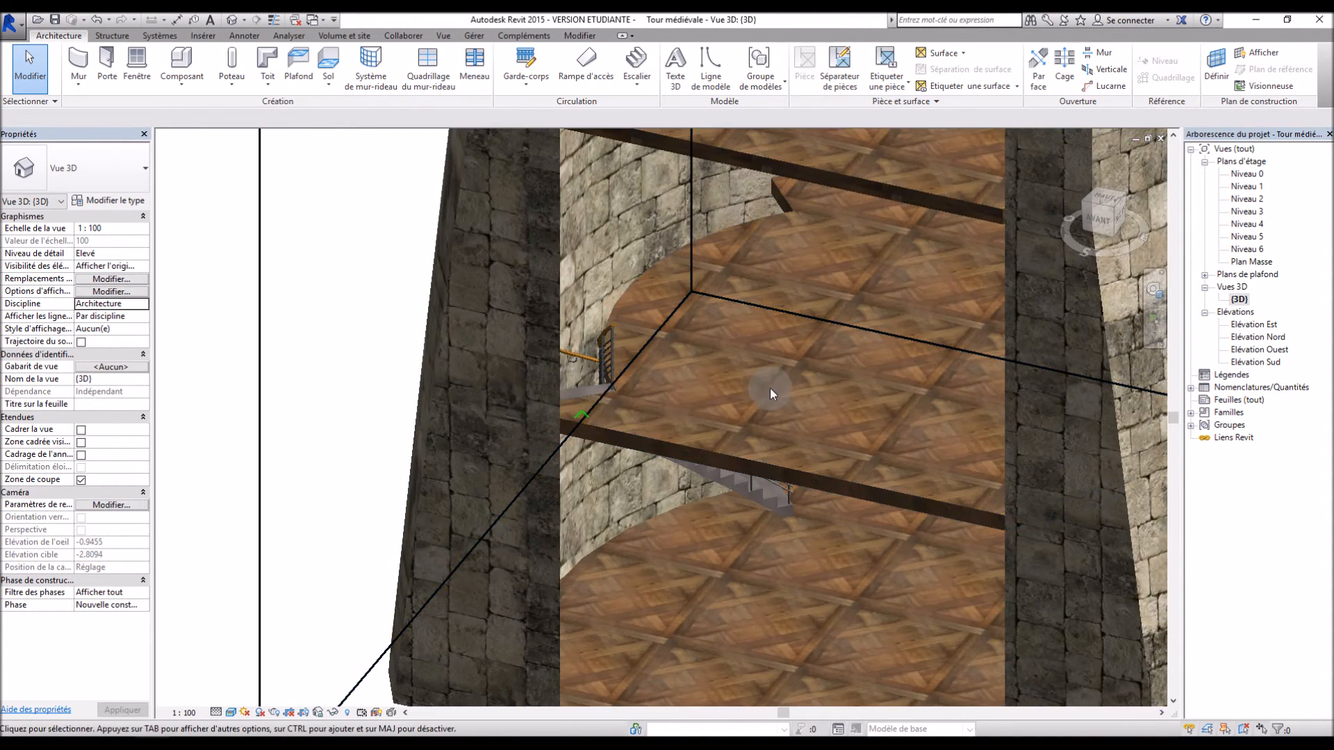
{"action": "scroll", "coordinate": [731, 397], "scroll_direction": "up", "scroll_amount": 4}
{"action": "scroll", "coordinate": [756, 382], "scroll_direction": "down", "scroll_amount": 6}
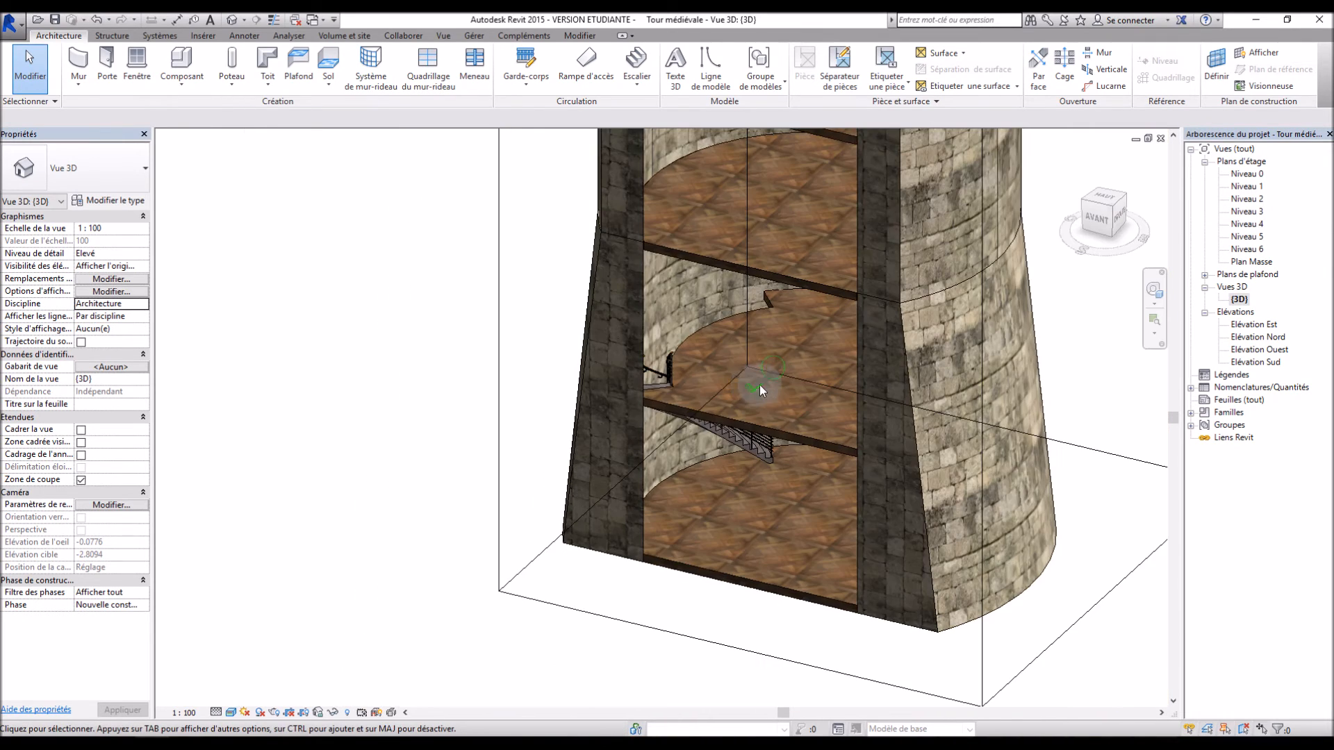
{"action": "double_click", "coordinate": [753, 330]}
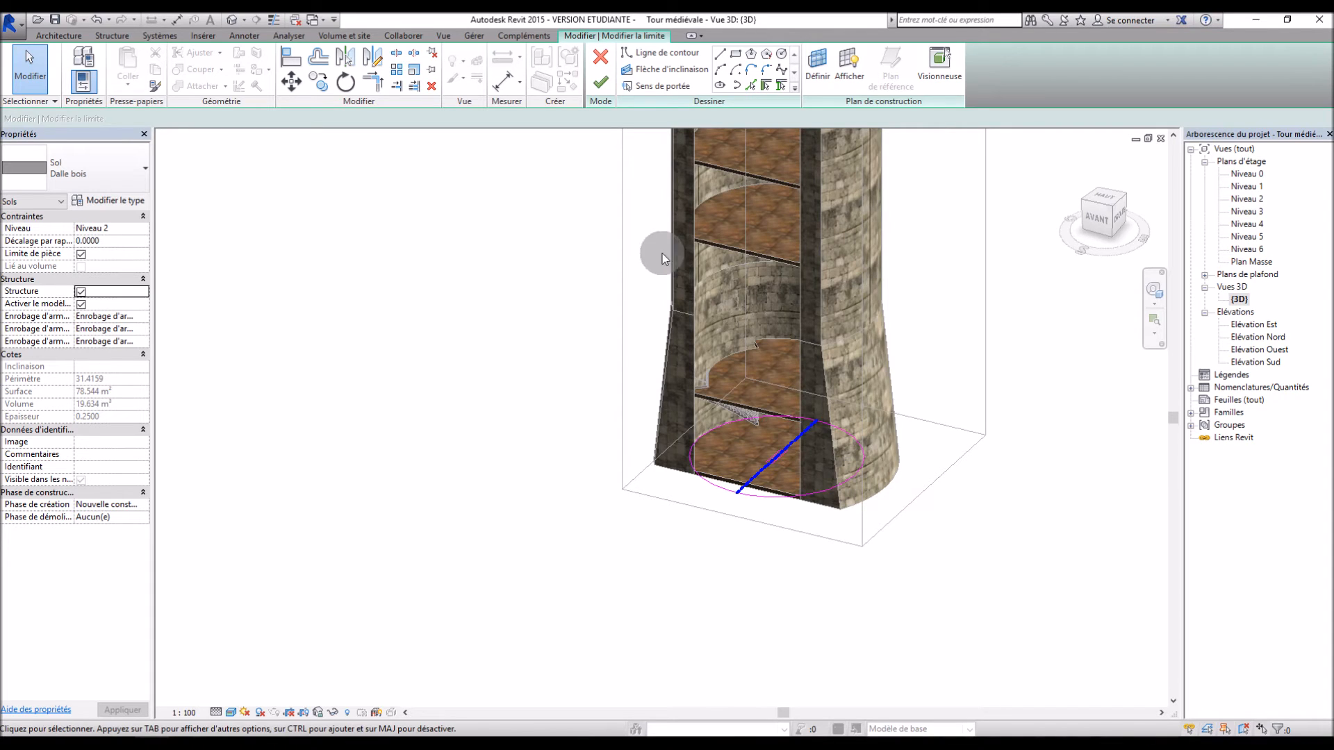
{"action": "left_click", "coordinate": [602, 98]}
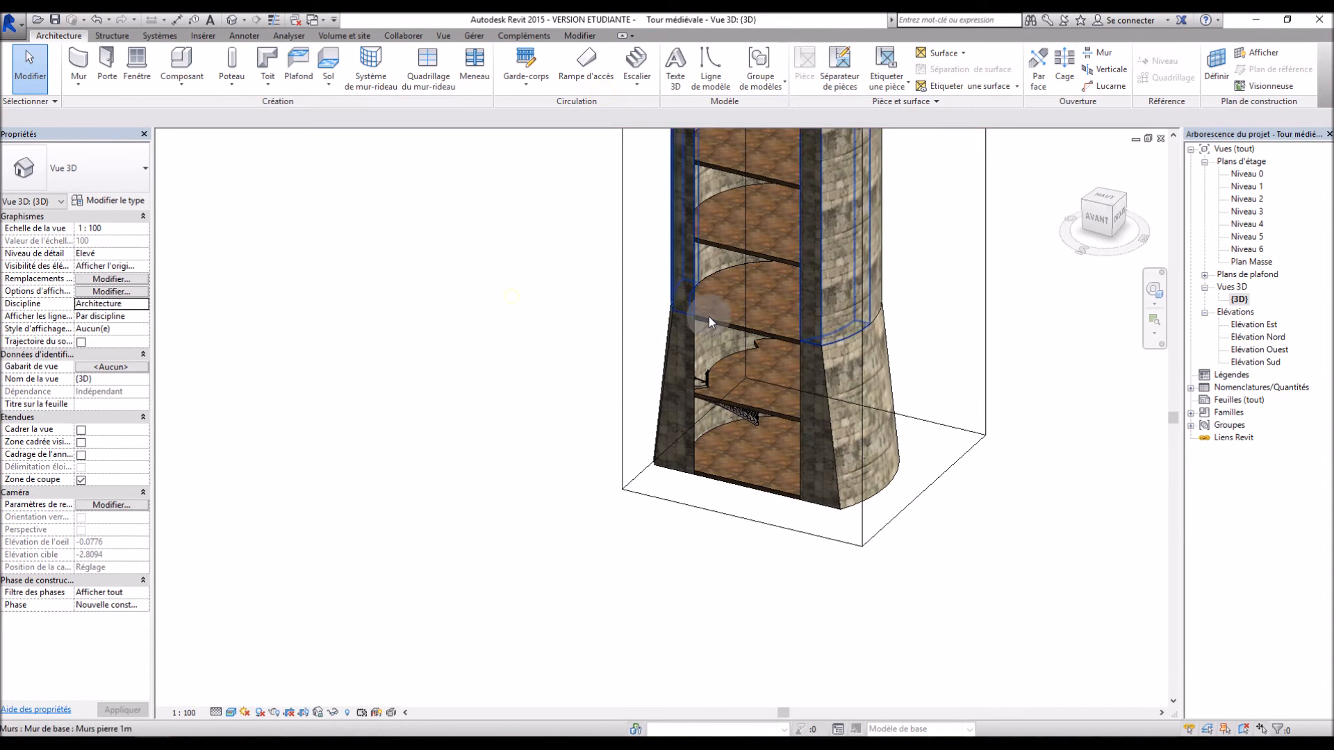
{"action": "scroll", "coordinate": [709, 315], "scroll_direction": "up", "scroll_amount": 3}
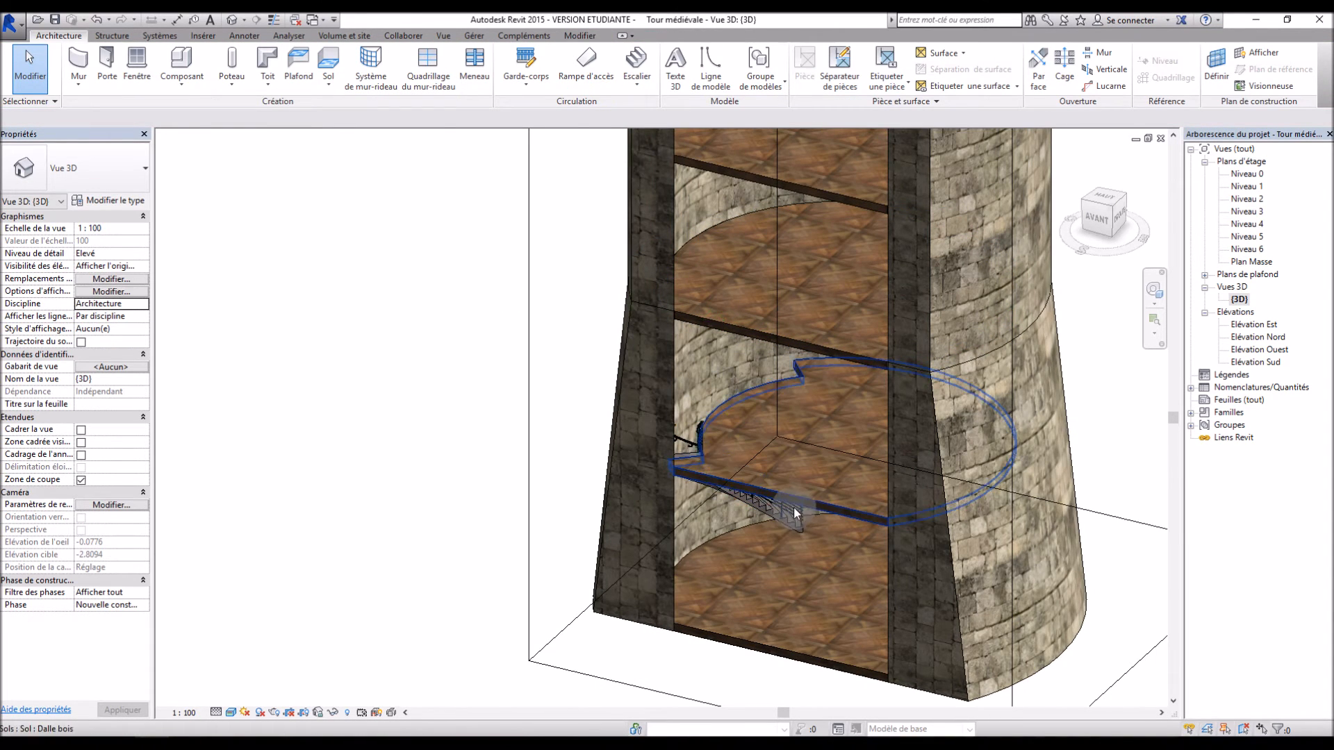
Open the Elévation Est view and try selecting the stair together with its railings.
{"action": "double_click", "coordinate": [1257, 325]}
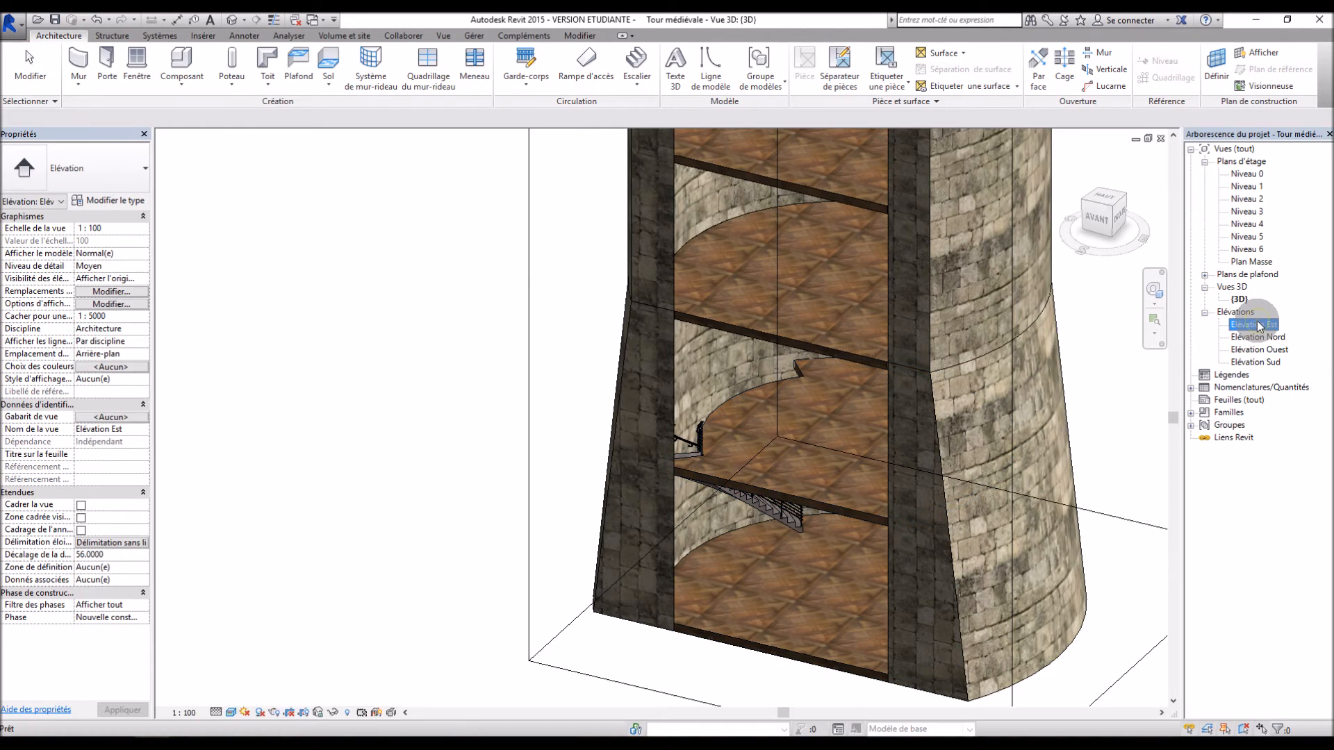
{"action": "scroll", "coordinate": [736, 331], "scroll_direction": "down", "scroll_amount": 3}
{"action": "scroll", "coordinate": [720, 573], "scroll_direction": "up", "scroll_amount": 2}
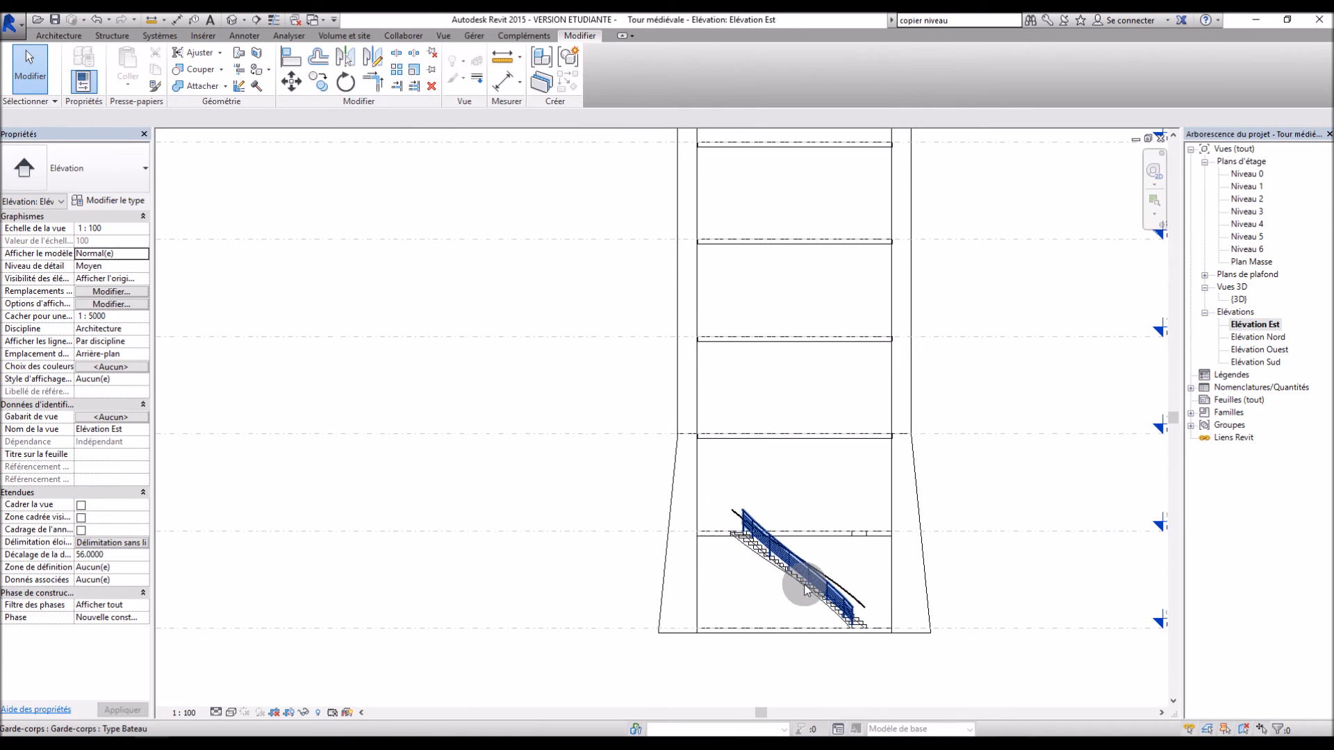
{"action": "scroll", "coordinate": [805, 586], "scroll_direction": "down", "scroll_amount": 3}
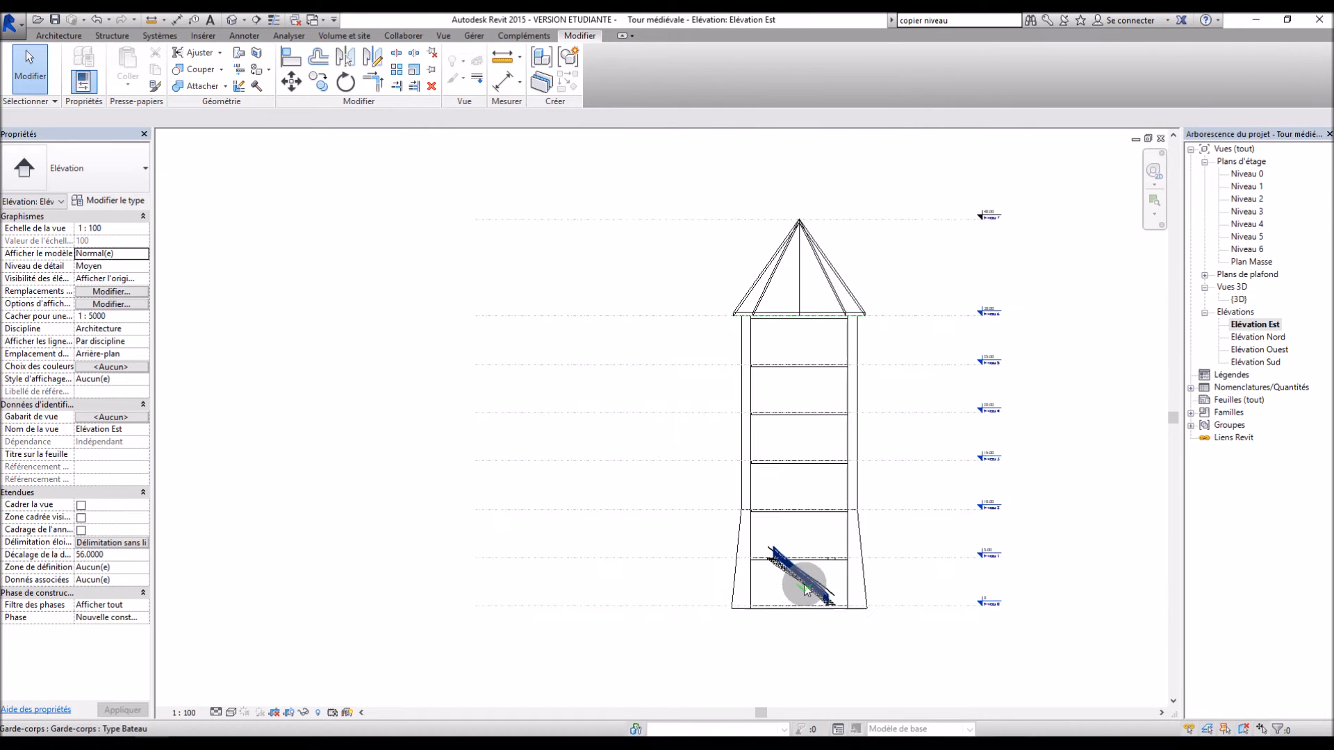
{"action": "scroll", "coordinate": [813, 610], "scroll_direction": "up", "scroll_amount": 2}
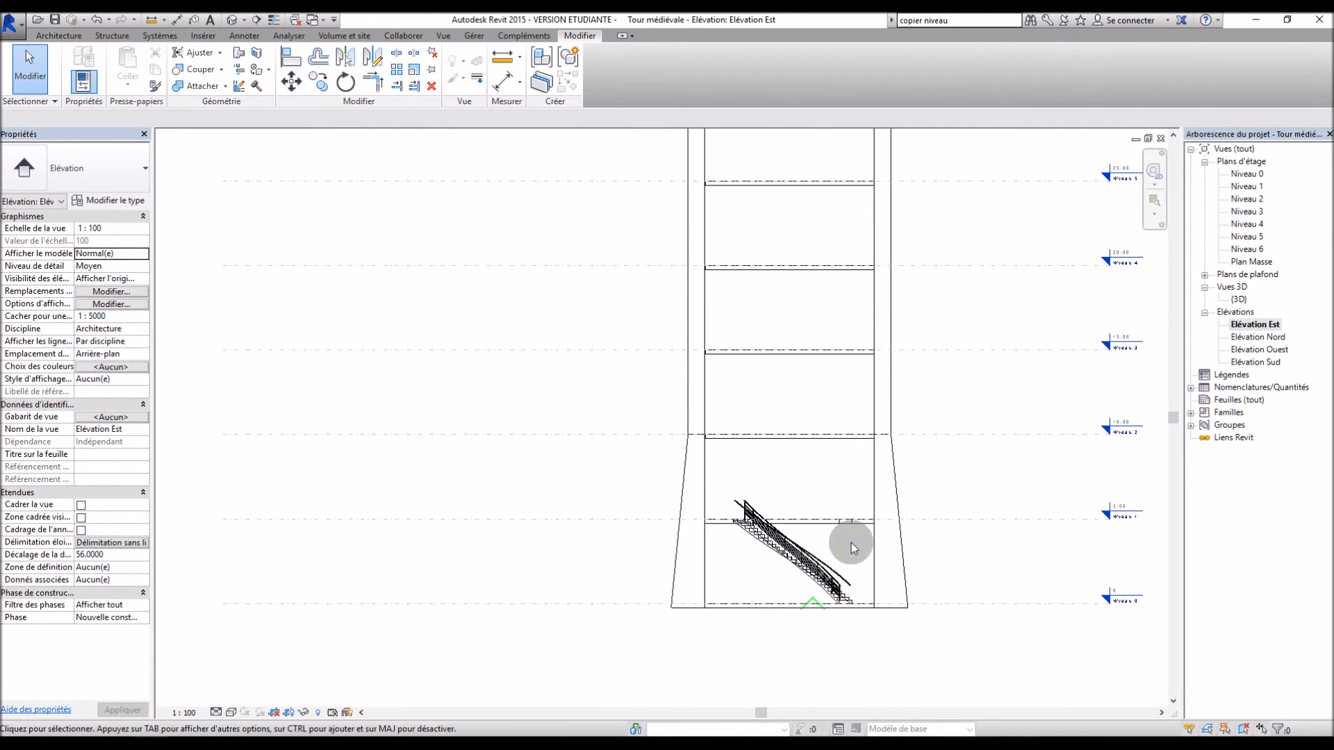
{"action": "left_click_drag", "start_coordinate": [850, 547], "coordinate": [762, 574]}
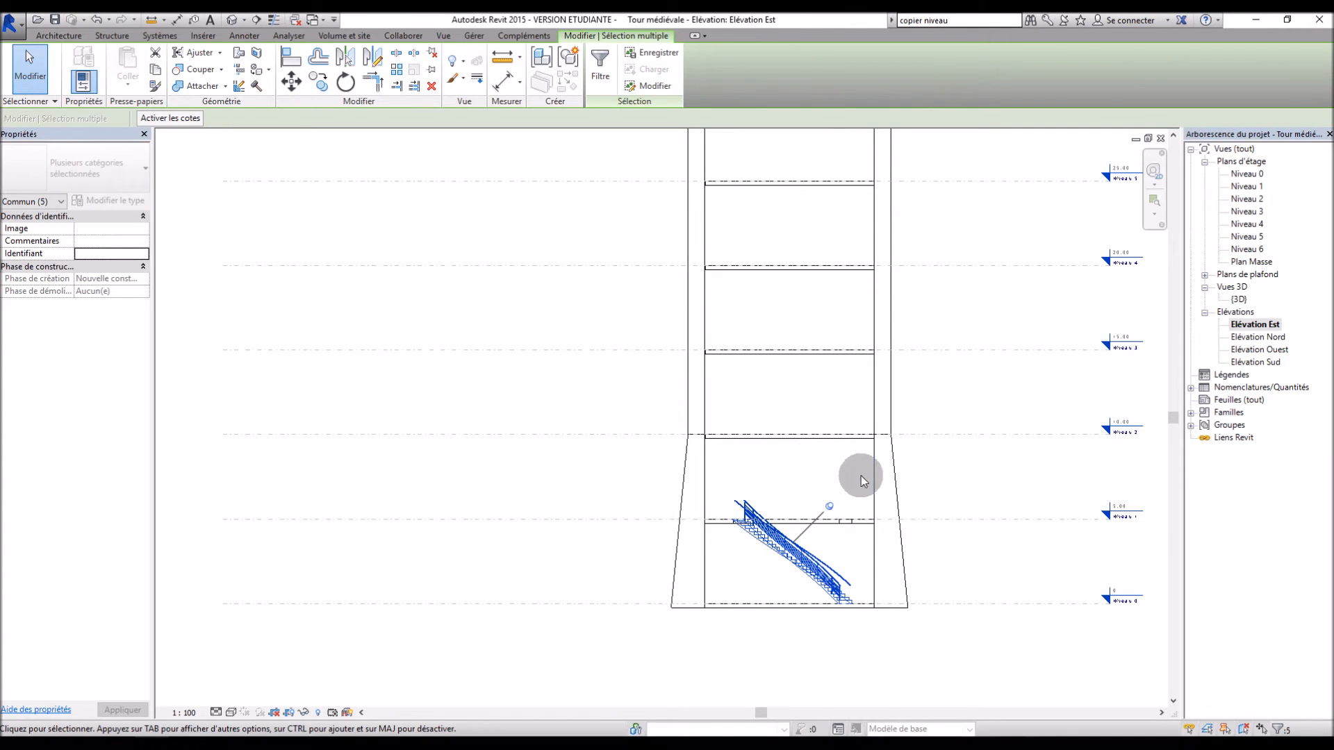
{"action": "left_click", "coordinate": [916, 473]}
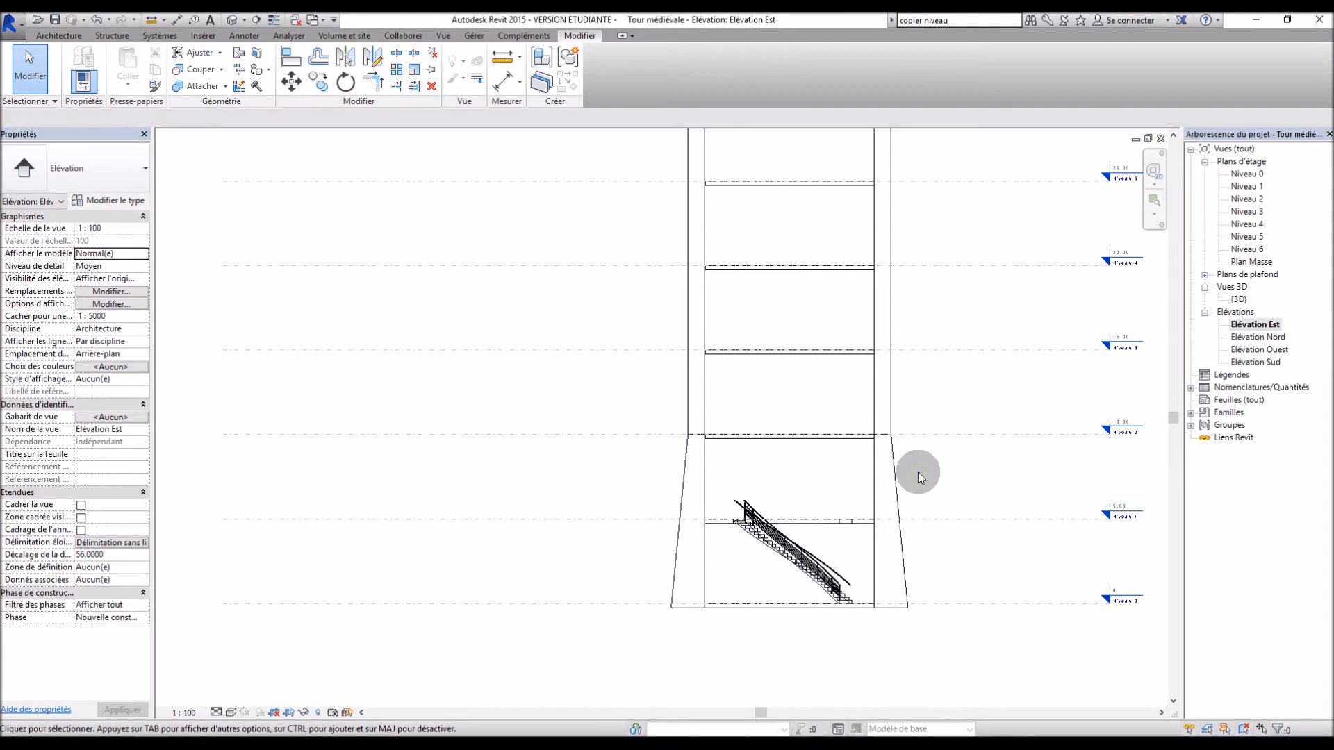
{"action": "scroll", "coordinate": [916, 473], "scroll_direction": "down", "scroll_amount": 2}
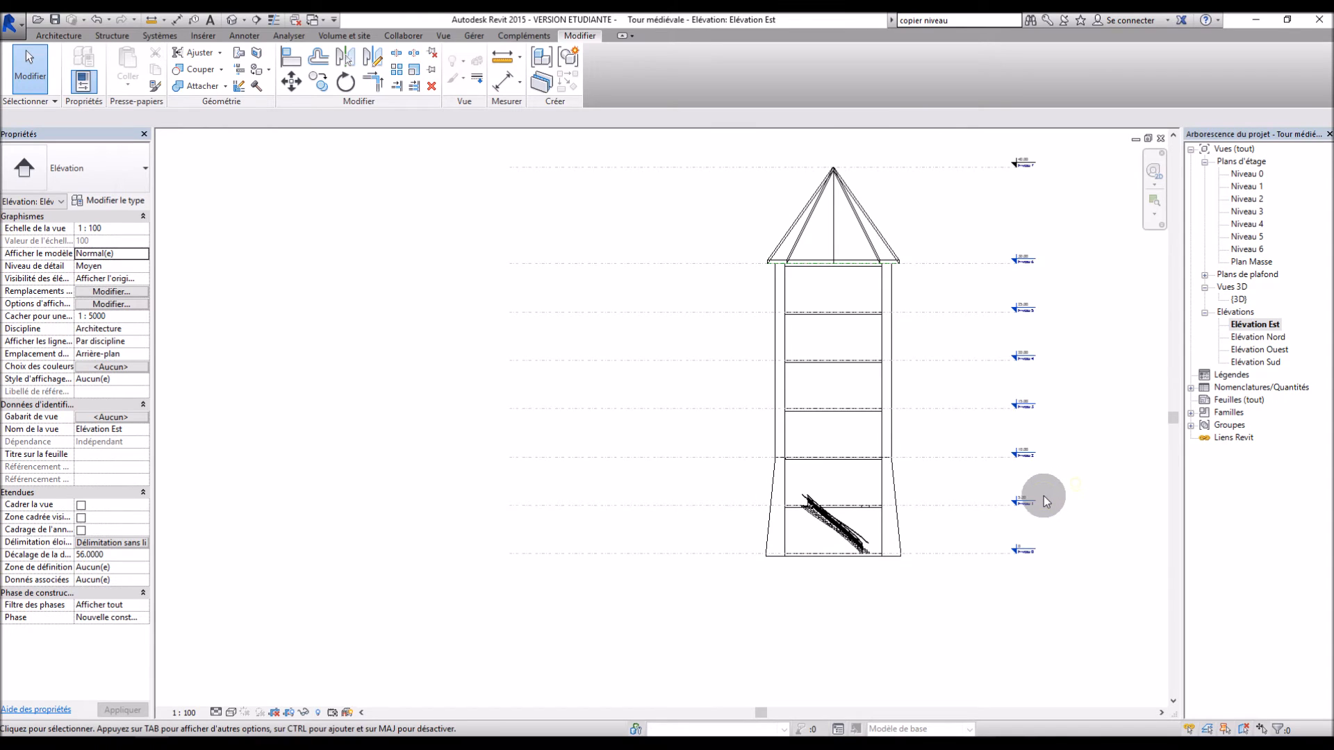
{"action": "scroll", "coordinate": [1044, 496], "scroll_direction": "up", "scroll_amount": 1}
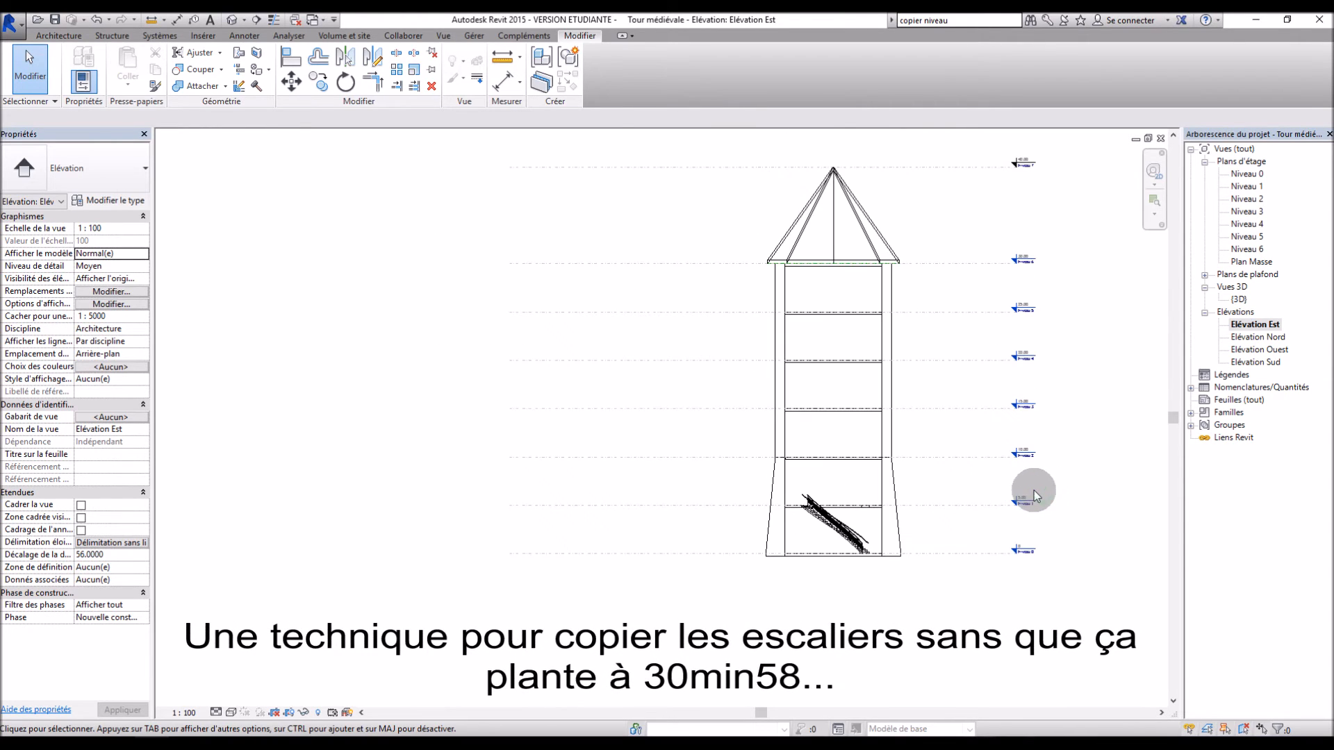
{"action": "scroll", "coordinate": [812, 534], "scroll_direction": "up", "scroll_amount": 2}
{"action": "scroll", "coordinate": [813, 533], "scroll_direction": "up", "scroll_amount": 2}
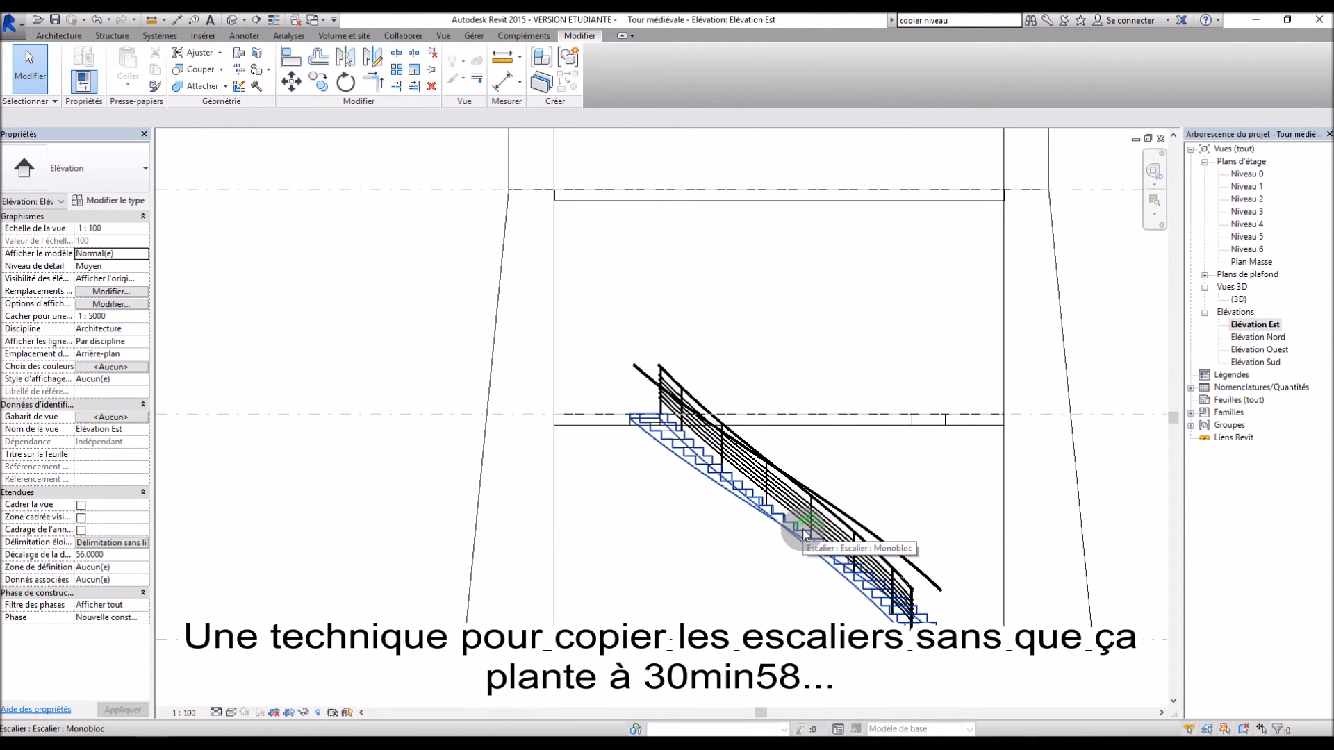
{"action": "scroll", "coordinate": [802, 529], "scroll_direction": "down", "scroll_amount": 2}
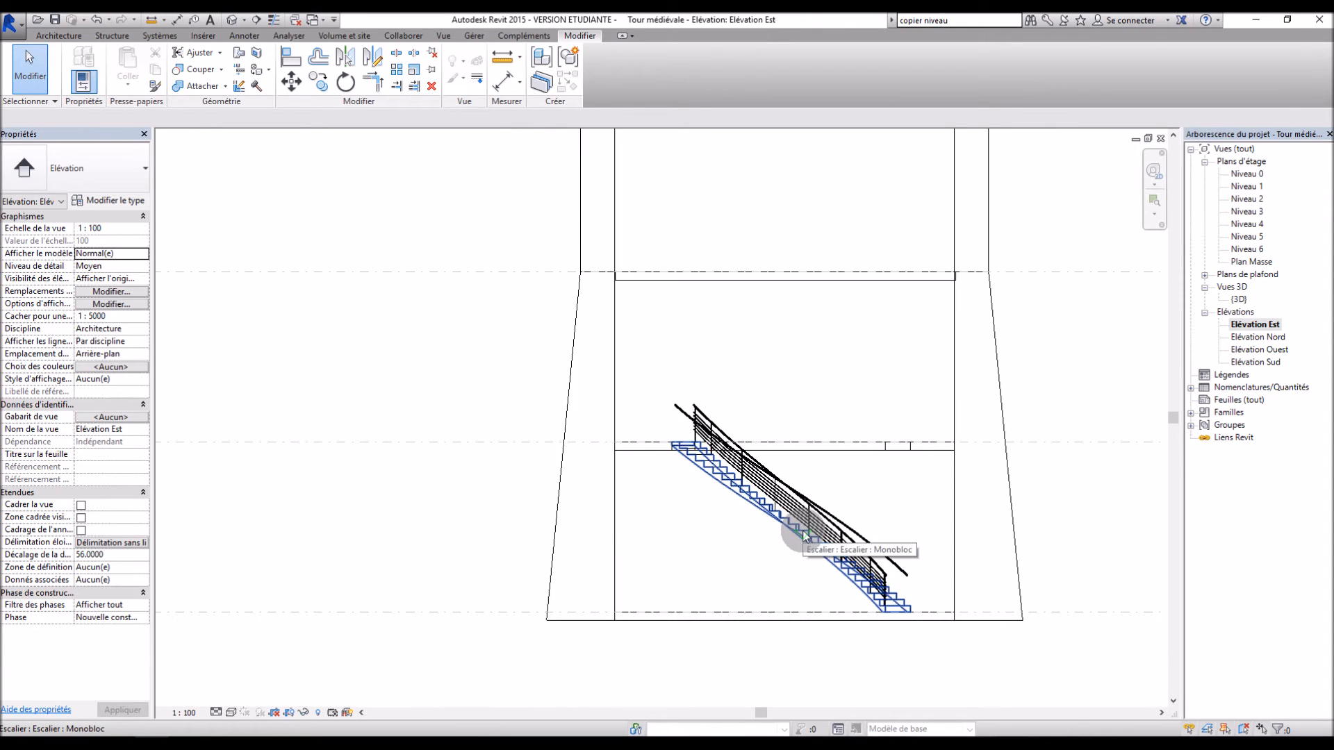
{"action": "scroll", "coordinate": [802, 532], "scroll_direction": "down", "scroll_amount": 1}
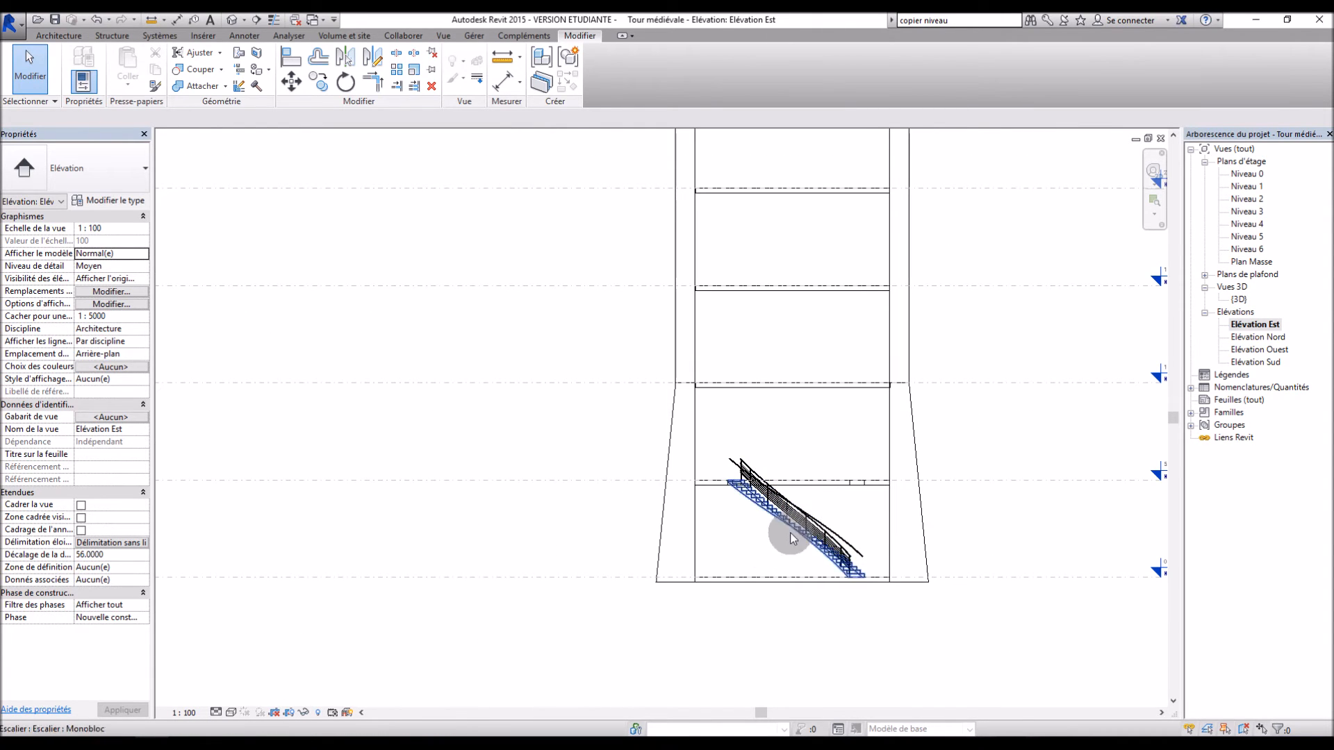
{"action": "scroll", "coordinate": [738, 559], "scroll_direction": "down", "scroll_amount": 2}
{"action": "scroll", "coordinate": [779, 528], "scroll_direction": "up", "scroll_amount": 2}
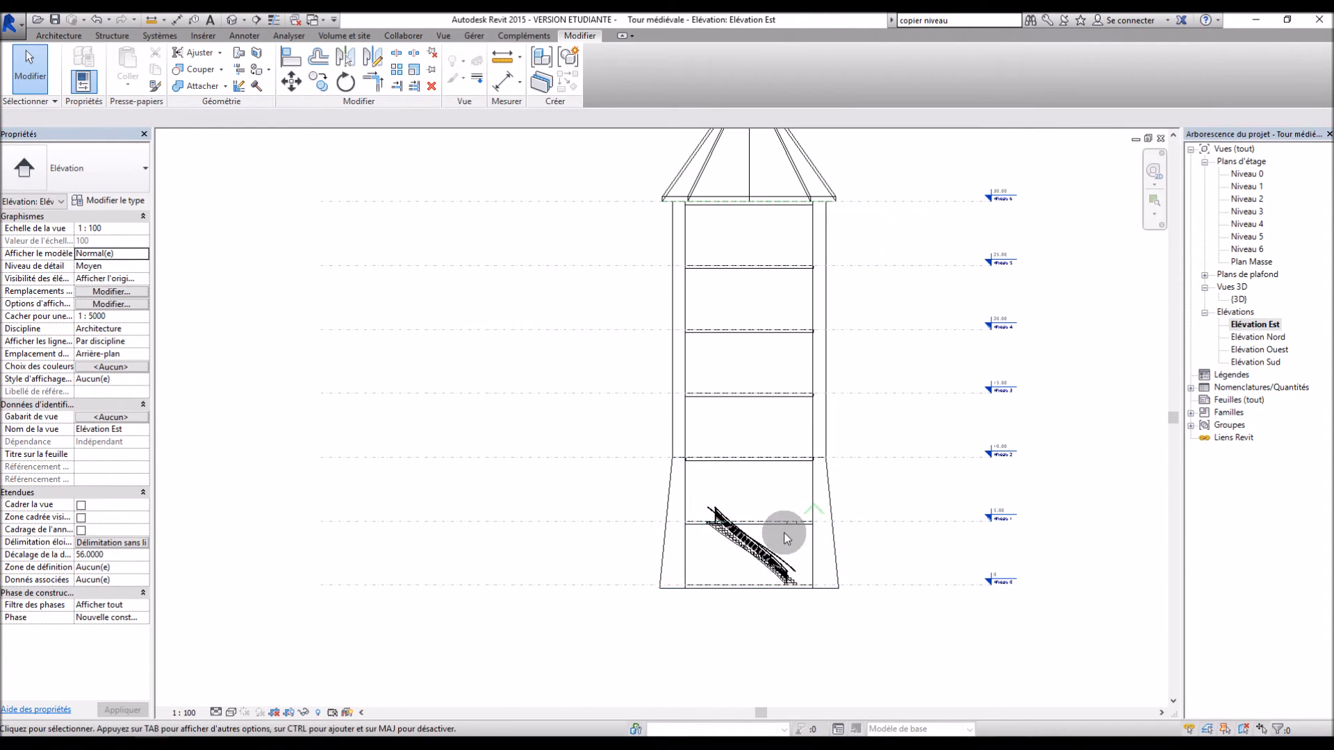
{"action": "scroll", "coordinate": [757, 549], "scroll_direction": "down", "scroll_amount": 2}
Return to the 3D view and examine the sectioned tower's floors and stair from base to roof.
{"action": "left_click", "coordinate": [1239, 300]}
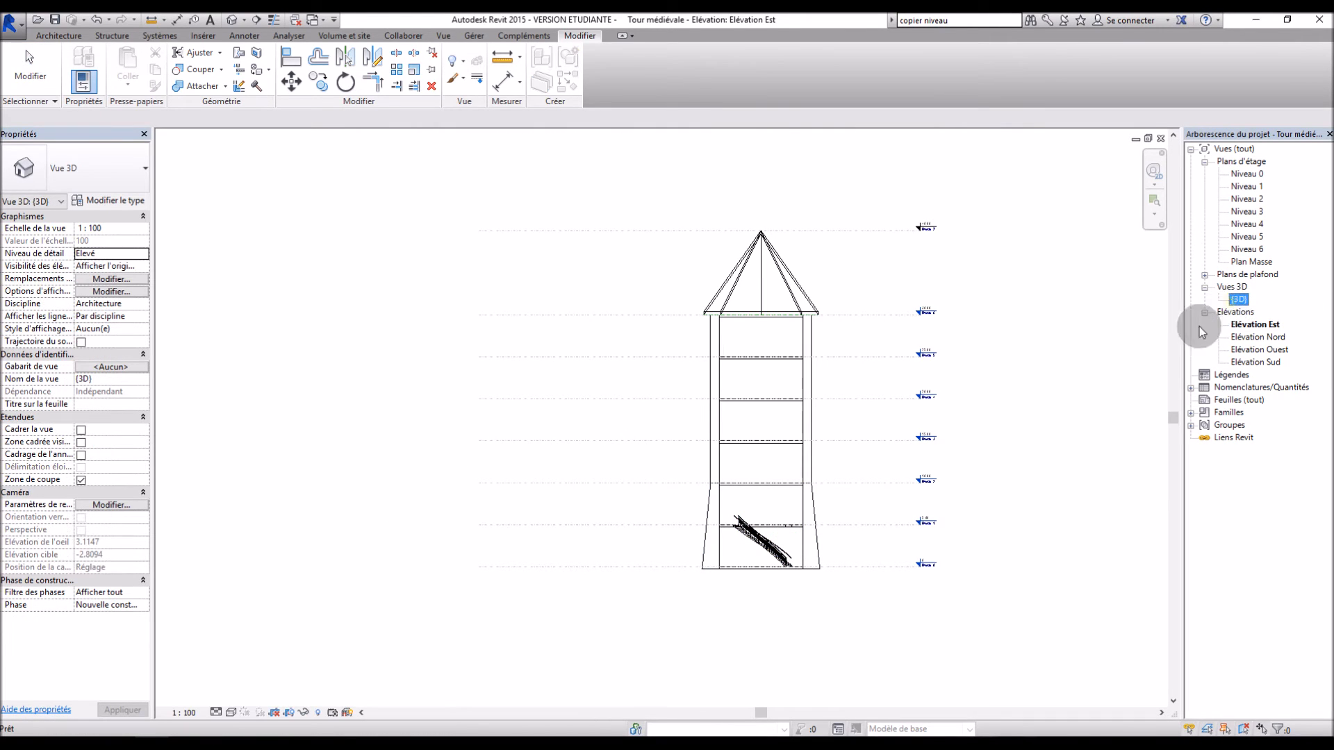
{"action": "double_click", "coordinate": [1240, 300]}
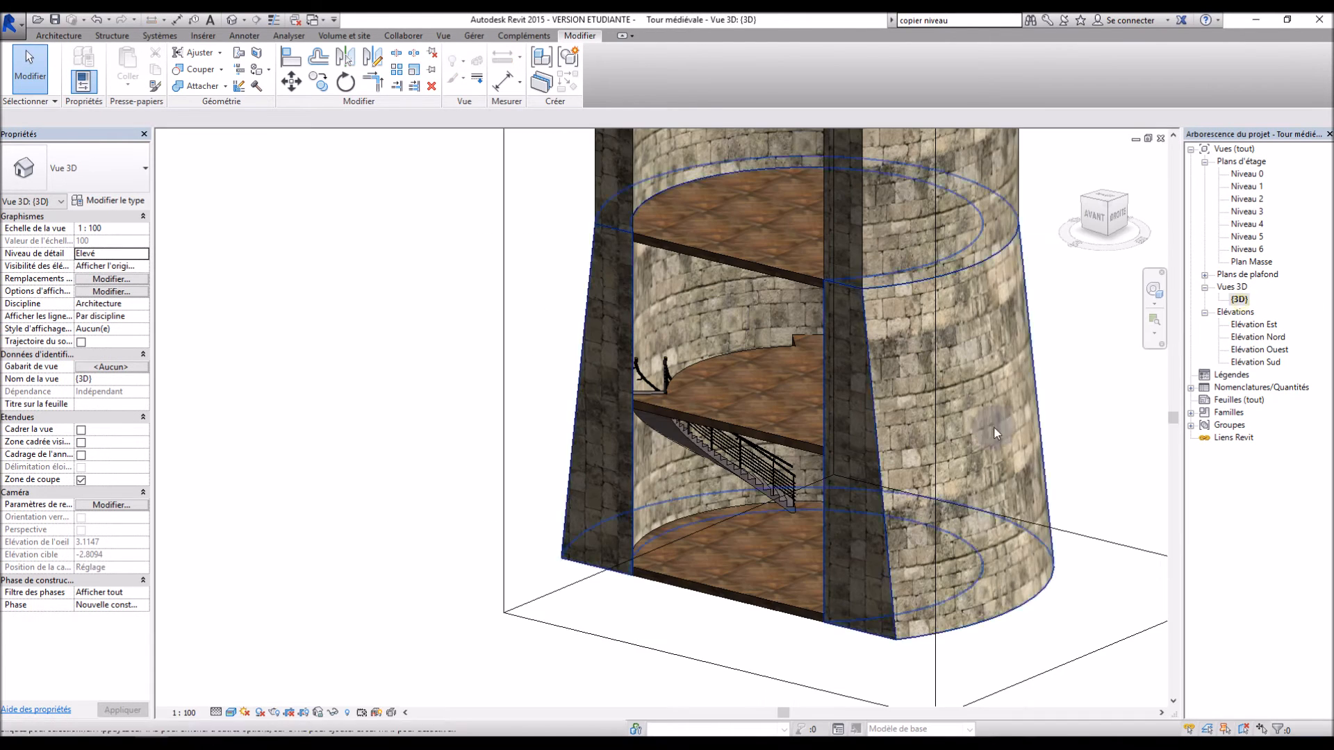
{"action": "scroll", "coordinate": [725, 503], "scroll_direction": "down", "scroll_amount": 1}
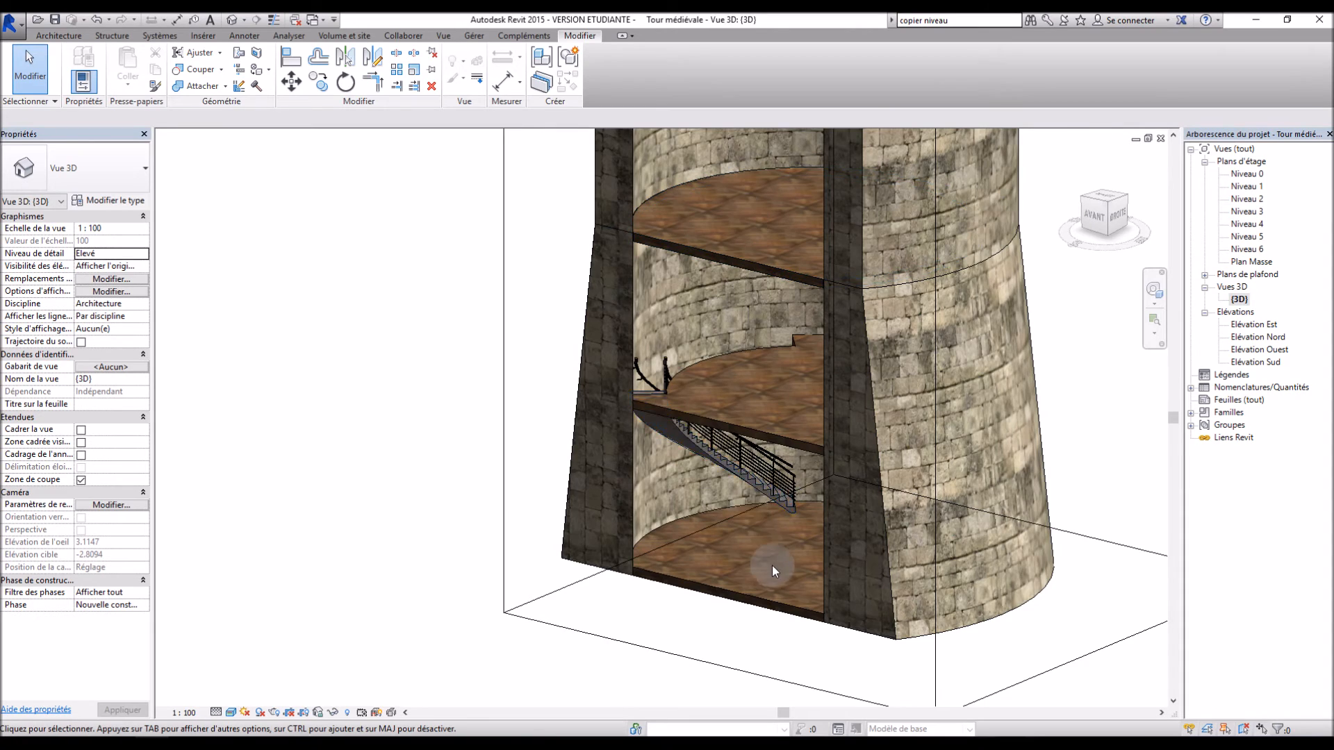
{"action": "scroll", "coordinate": [773, 565], "scroll_direction": "down", "scroll_amount": 3}
{"action": "scroll", "coordinate": [773, 566], "scroll_direction": "down", "scroll_amount": 2}
{"action": "scroll", "coordinate": [721, 339], "scroll_direction": "up", "scroll_amount": 5}
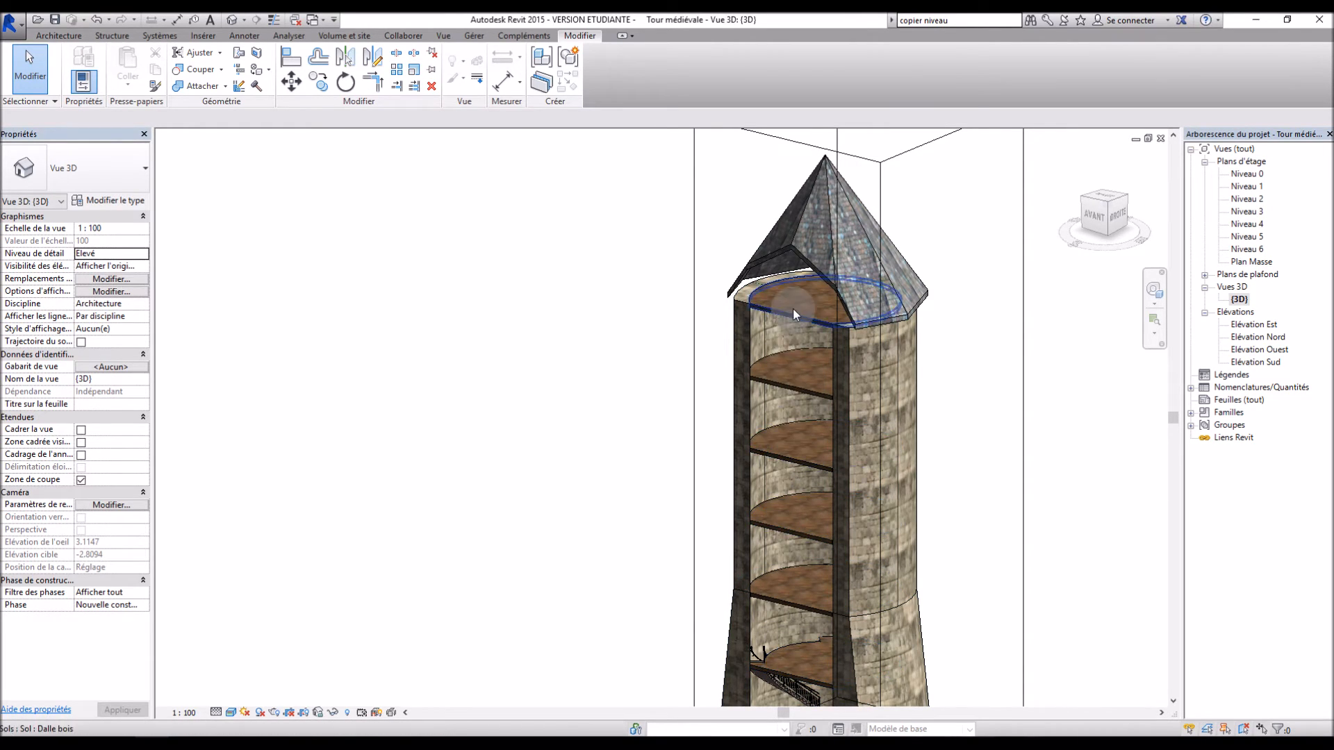
{"action": "scroll", "coordinate": [635, 412], "scroll_direction": "down", "scroll_amount": 4}
{"action": "scroll", "coordinate": [639, 415], "scroll_direction": "up", "scroll_amount": 5}
{"action": "scroll", "coordinate": [557, 556], "scroll_direction": "up", "scroll_amount": 1}
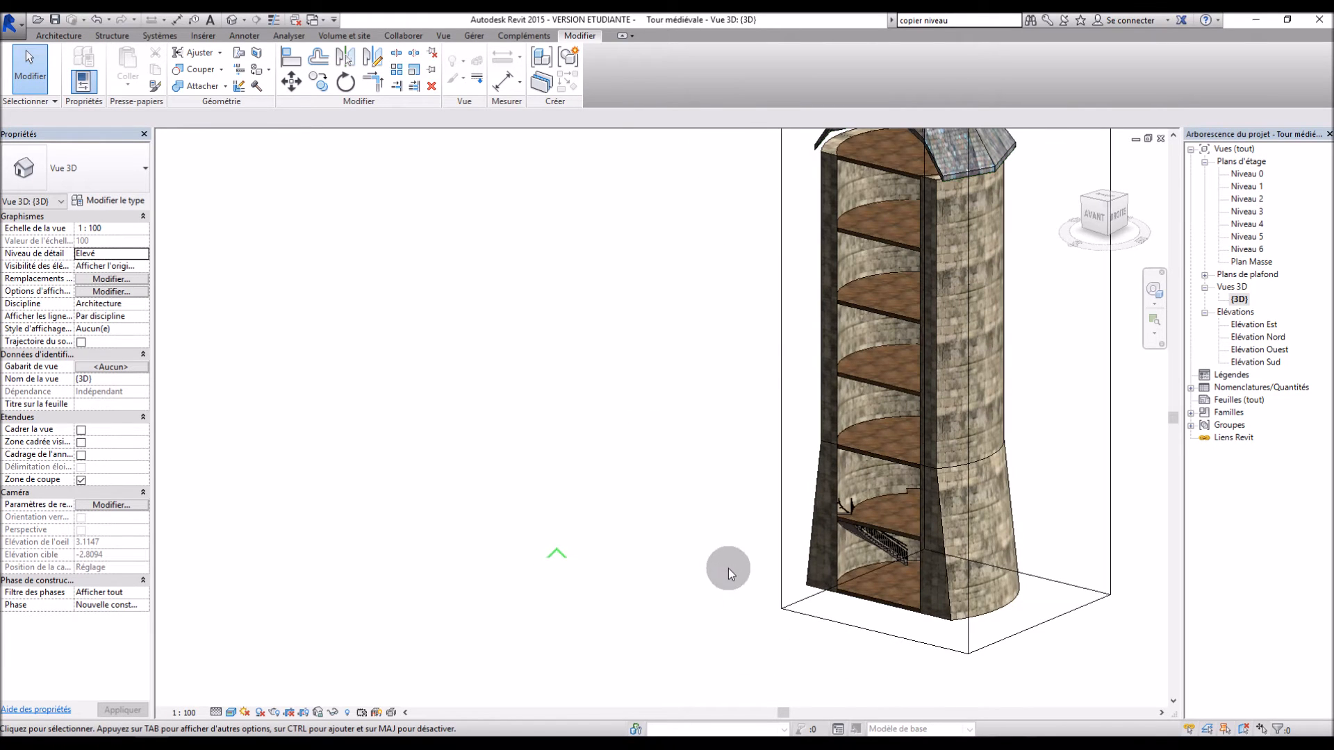
{"action": "scroll", "coordinate": [723, 608], "scroll_direction": "down", "scroll_amount": 3}
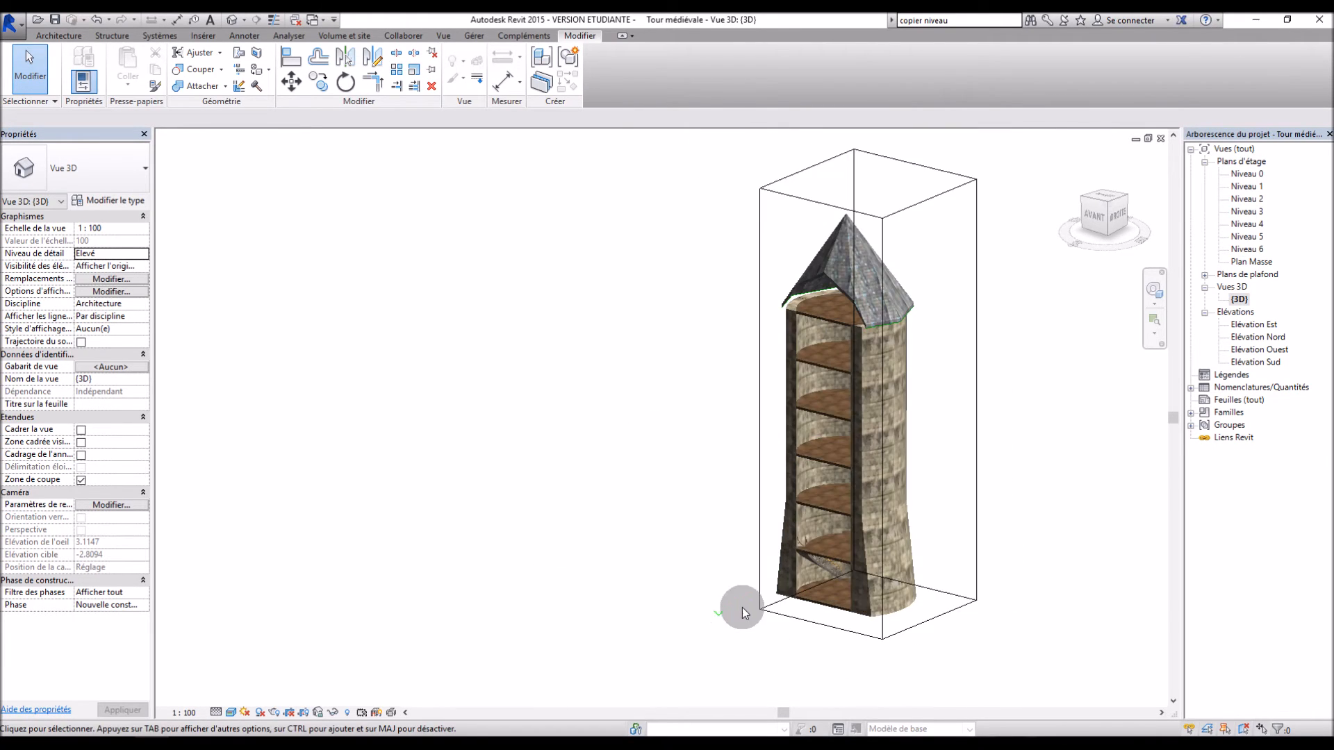
Set the Monobloc stair type's monobloc material to Plancher Bois.
{"action": "scroll", "coordinate": [765, 552], "scroll_direction": "up", "scroll_amount": 4}
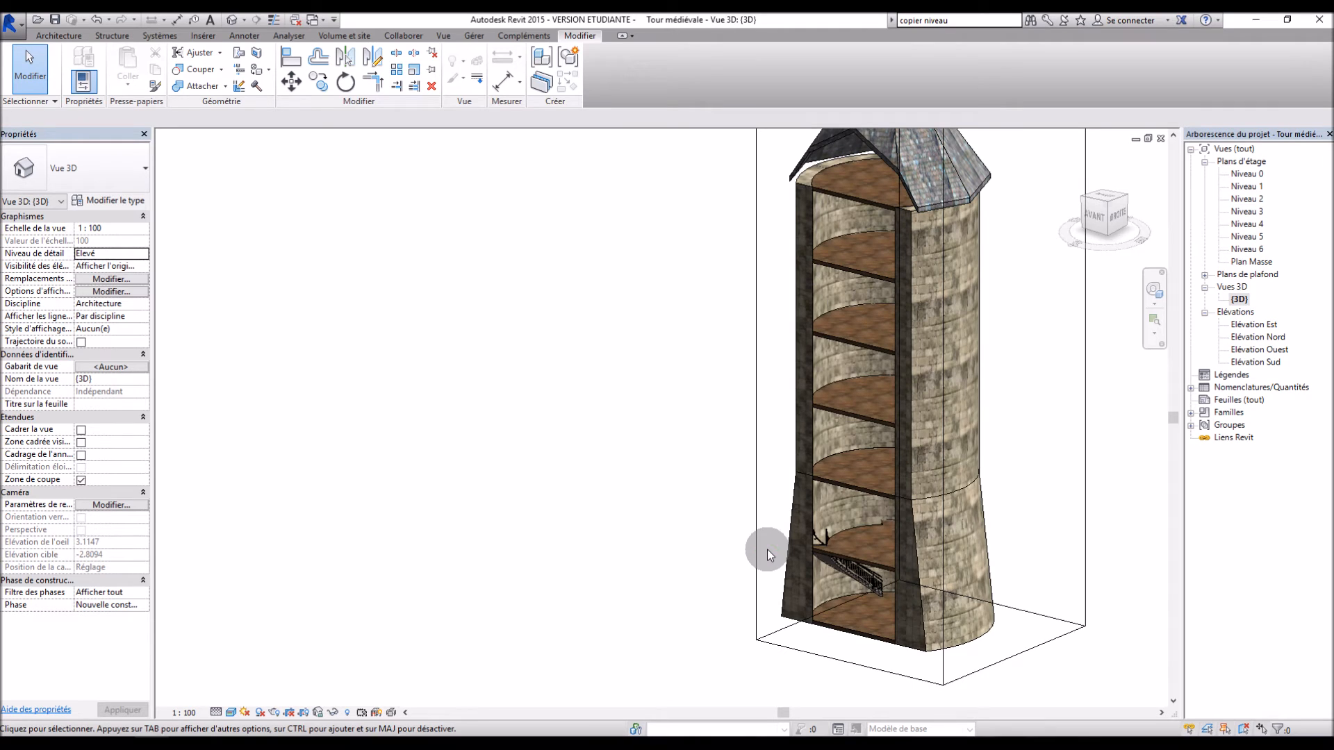
{"action": "scroll", "coordinate": [844, 594], "scroll_direction": "up", "scroll_amount": 4}
{"action": "scroll", "coordinate": [850, 591], "scroll_direction": "up", "scroll_amount": 3}
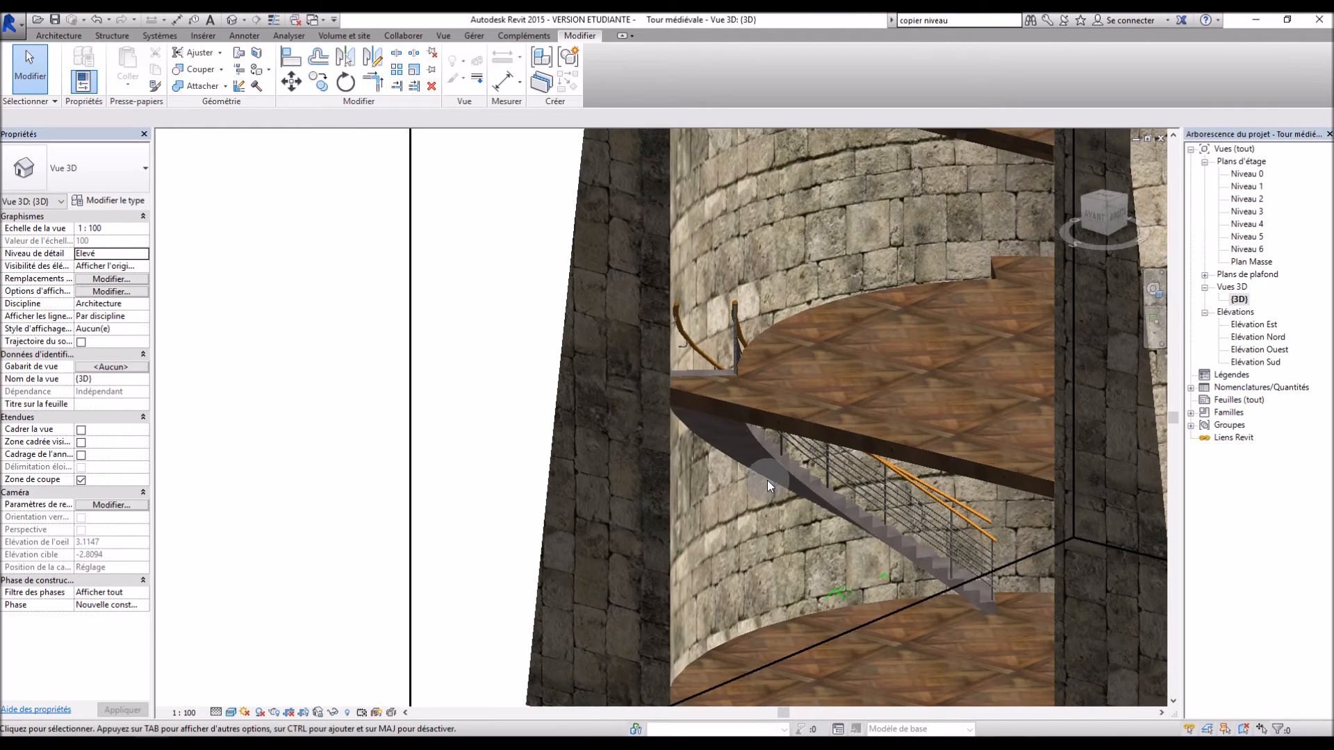
{"action": "left_click", "coordinate": [784, 475]}
{"action": "left_click", "coordinate": [110, 201]}
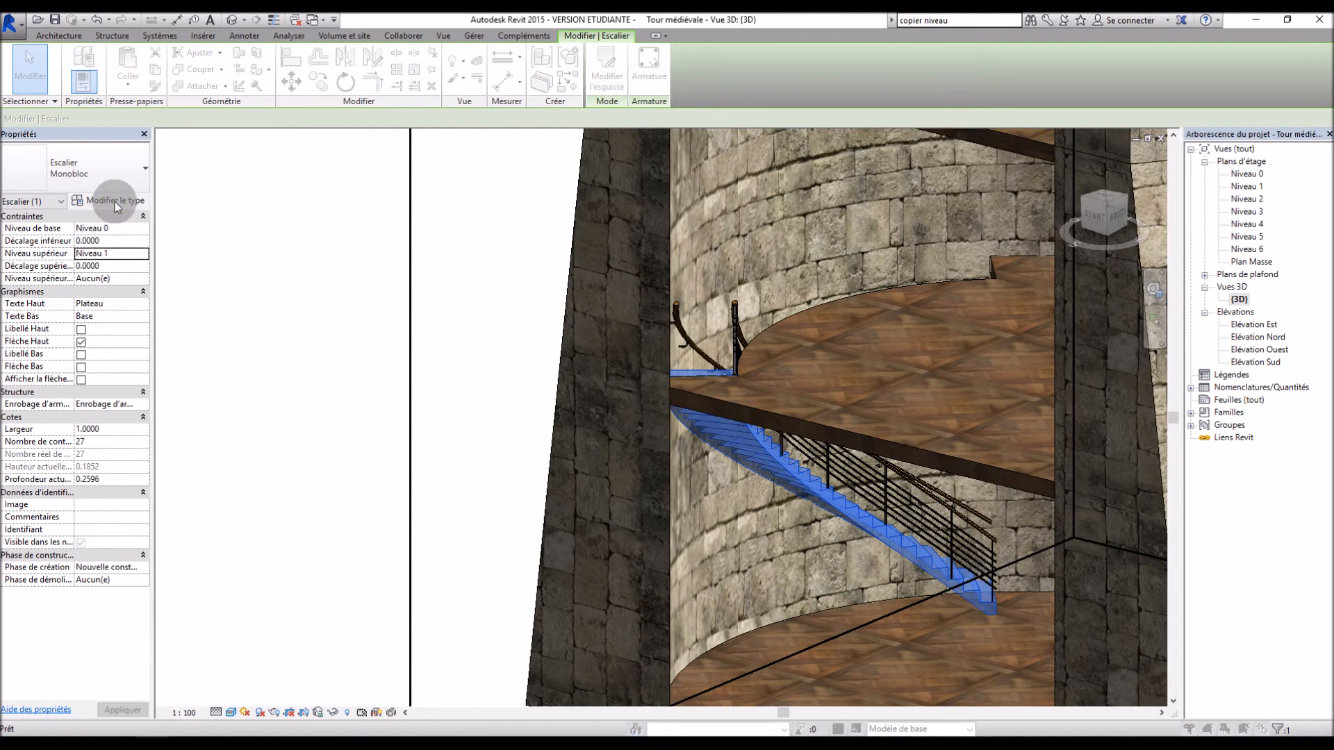
{"action": "scroll", "coordinate": [503, 352], "scroll_direction": "down", "scroll_amount": 4}
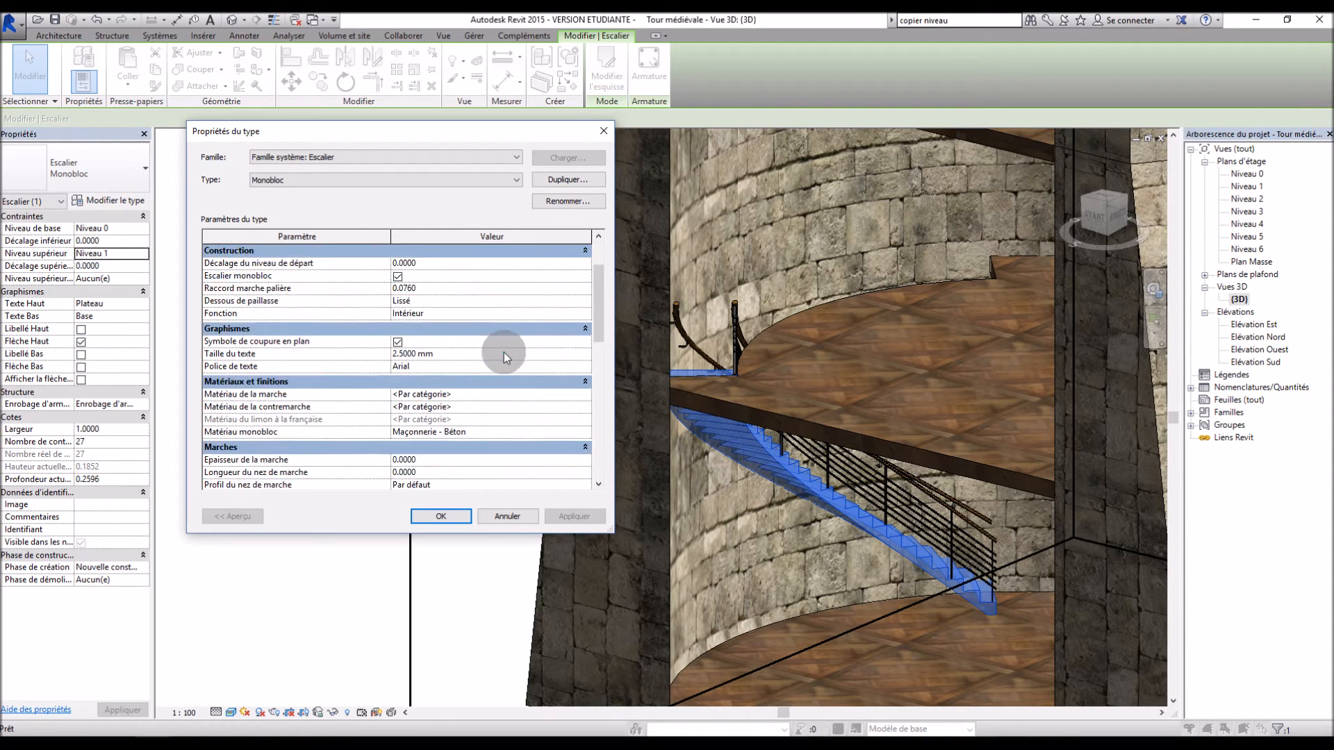
{"action": "left_click", "coordinate": [581, 354]}
{"action": "left_click", "coordinate": [587, 356]}
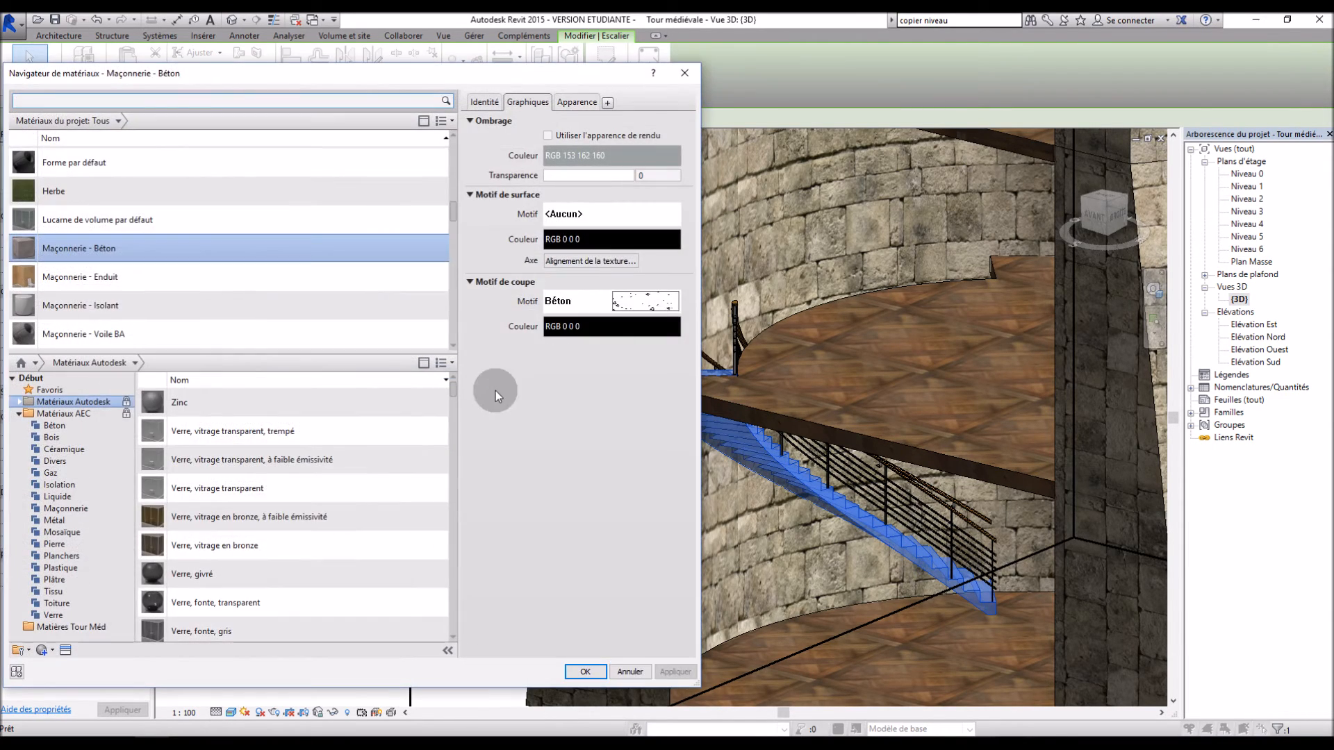
{"action": "scroll", "coordinate": [419, 281], "scroll_direction": "down", "scroll_amount": 1}
{"action": "left_click_drag", "start_coordinate": [454, 213], "coordinate": [460, 273]}
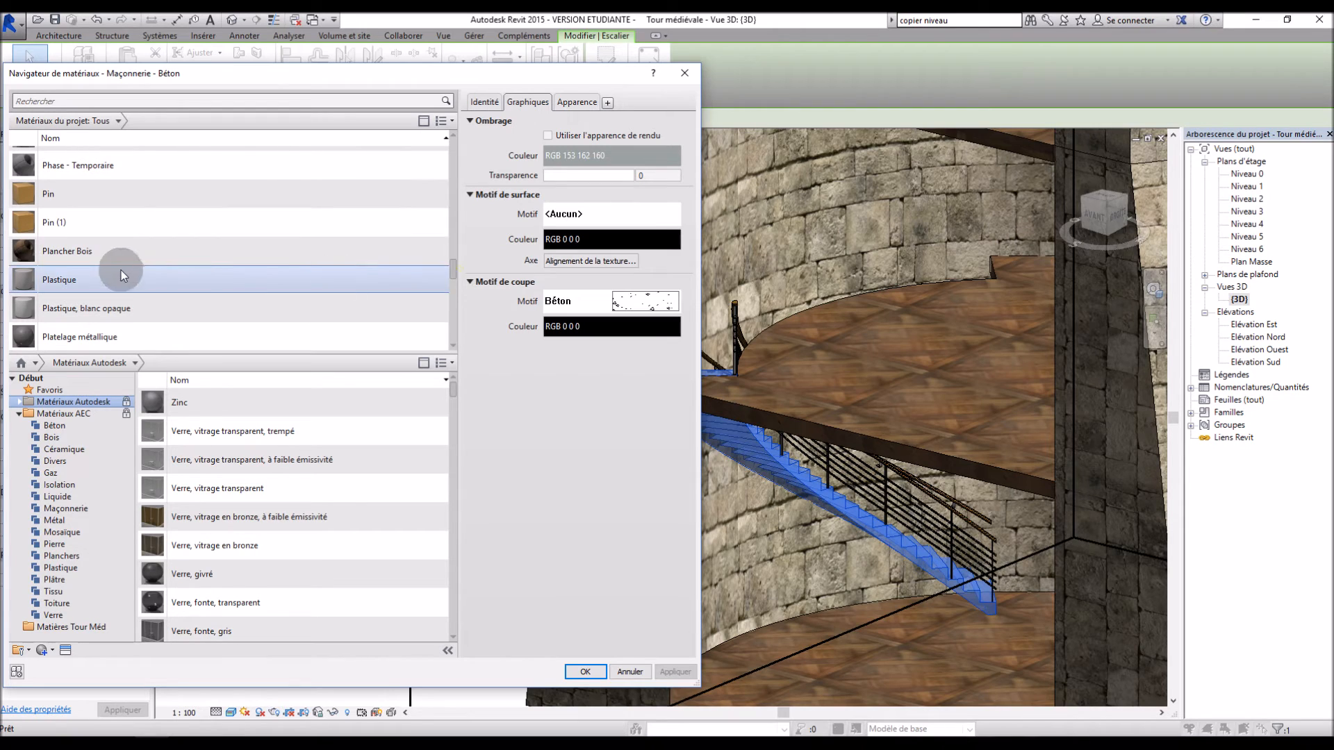
{"action": "left_click", "coordinate": [117, 251]}
{"action": "left_click", "coordinate": [582, 670]}
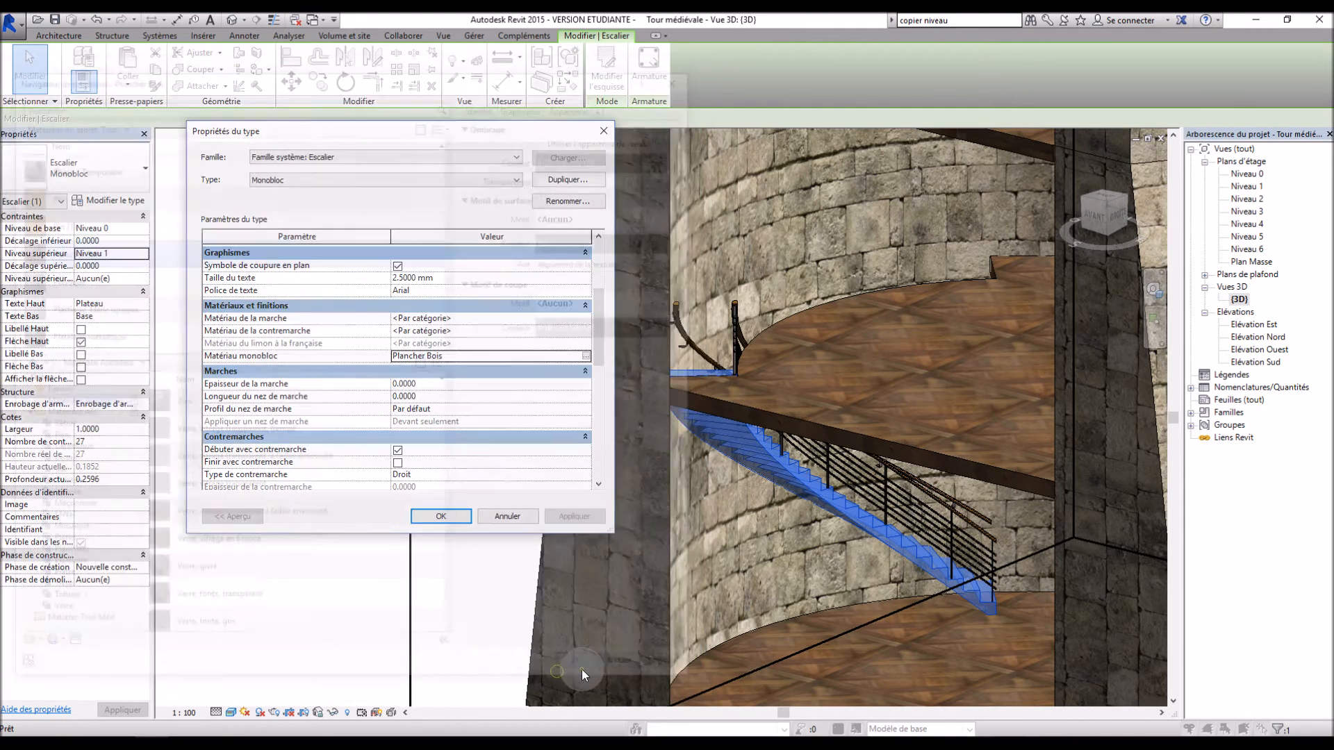
{"action": "left_click", "coordinate": [458, 515]}
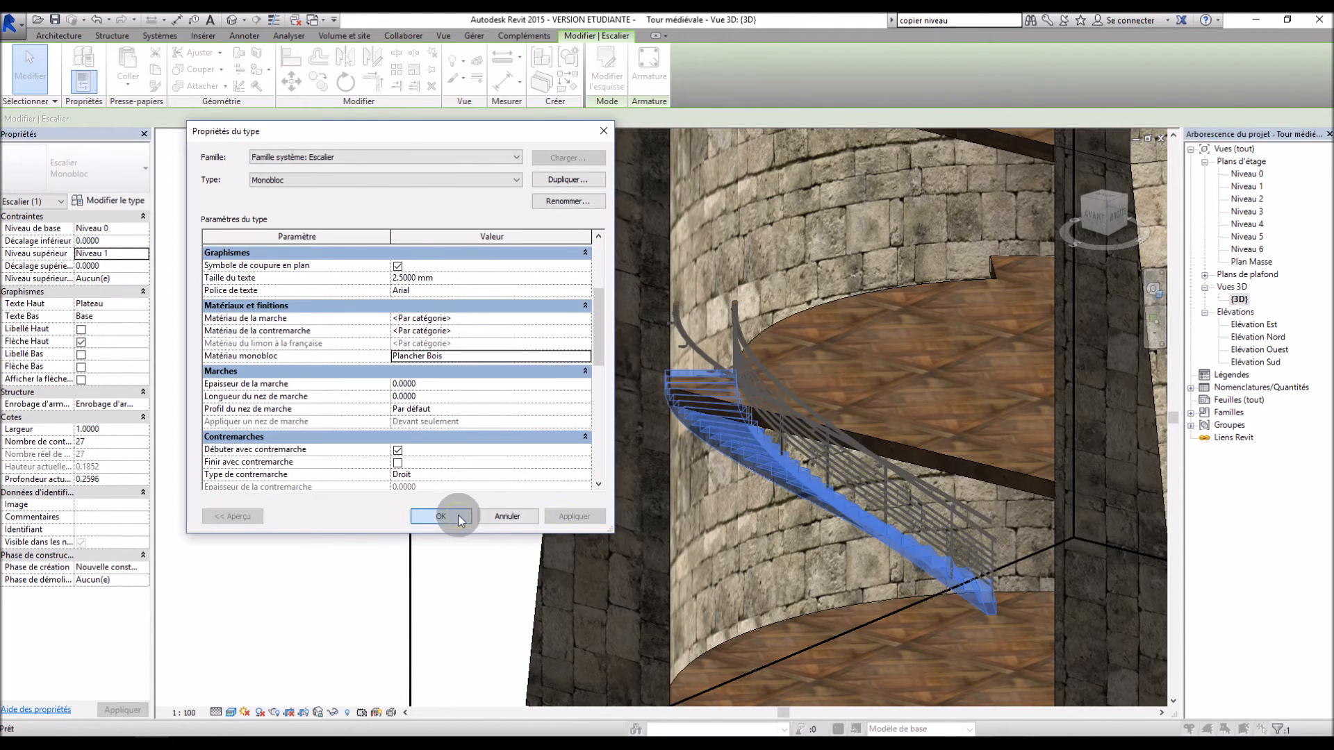
{"action": "left_click", "coordinate": [467, 540]}
Turn off the section box (Zone de coupe) in the 3D view to show the whole tower.
{"action": "middle_click_drag", "start_coordinate": [843, 430], "coordinate": [723, 327]}
{"action": "middle_click_drag", "start_coordinate": [815, 340], "coordinate": [790, 320], "text": "shift"}
{"action": "scroll", "coordinate": [790, 319], "scroll_direction": "down", "scroll_amount": 2}
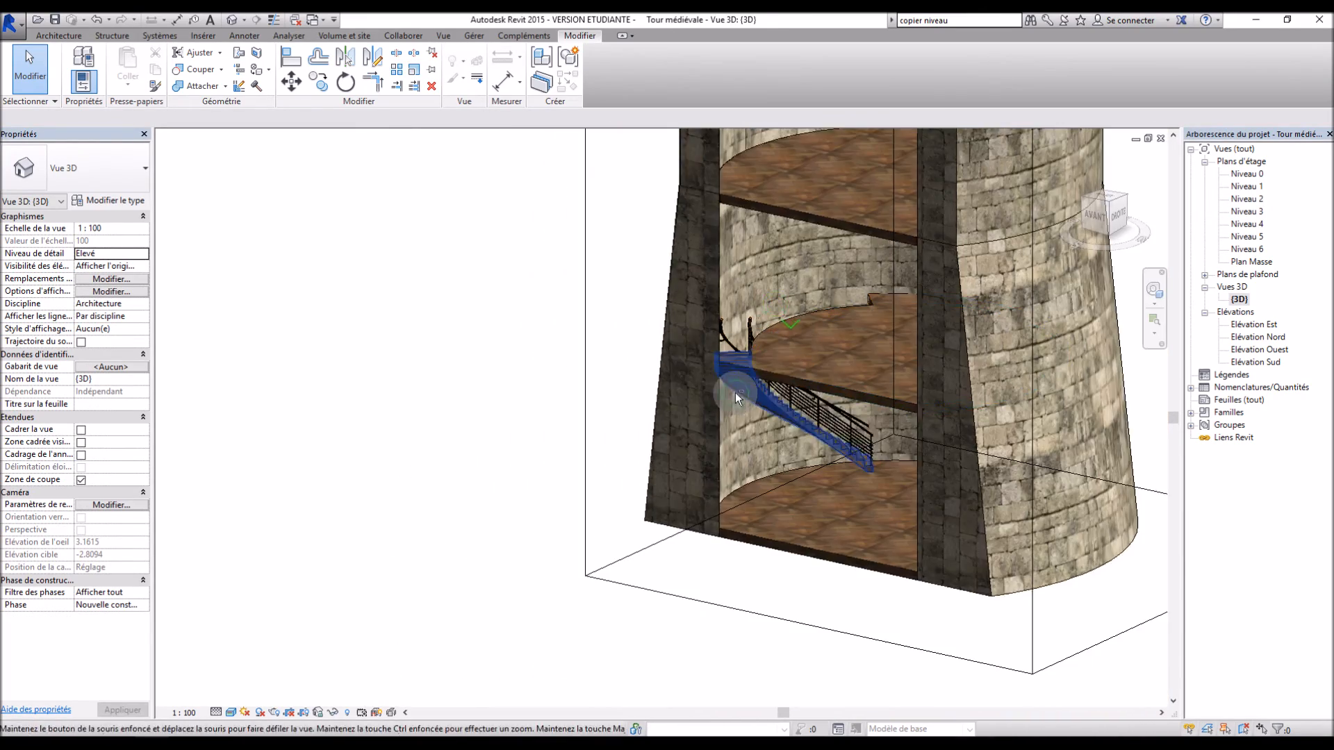
{"action": "middle_click_drag", "start_coordinate": [735, 393], "coordinate": [455, 489], "text": "shift"}
{"action": "scroll", "coordinate": [715, 455], "scroll_direction": "down", "scroll_amount": 3}
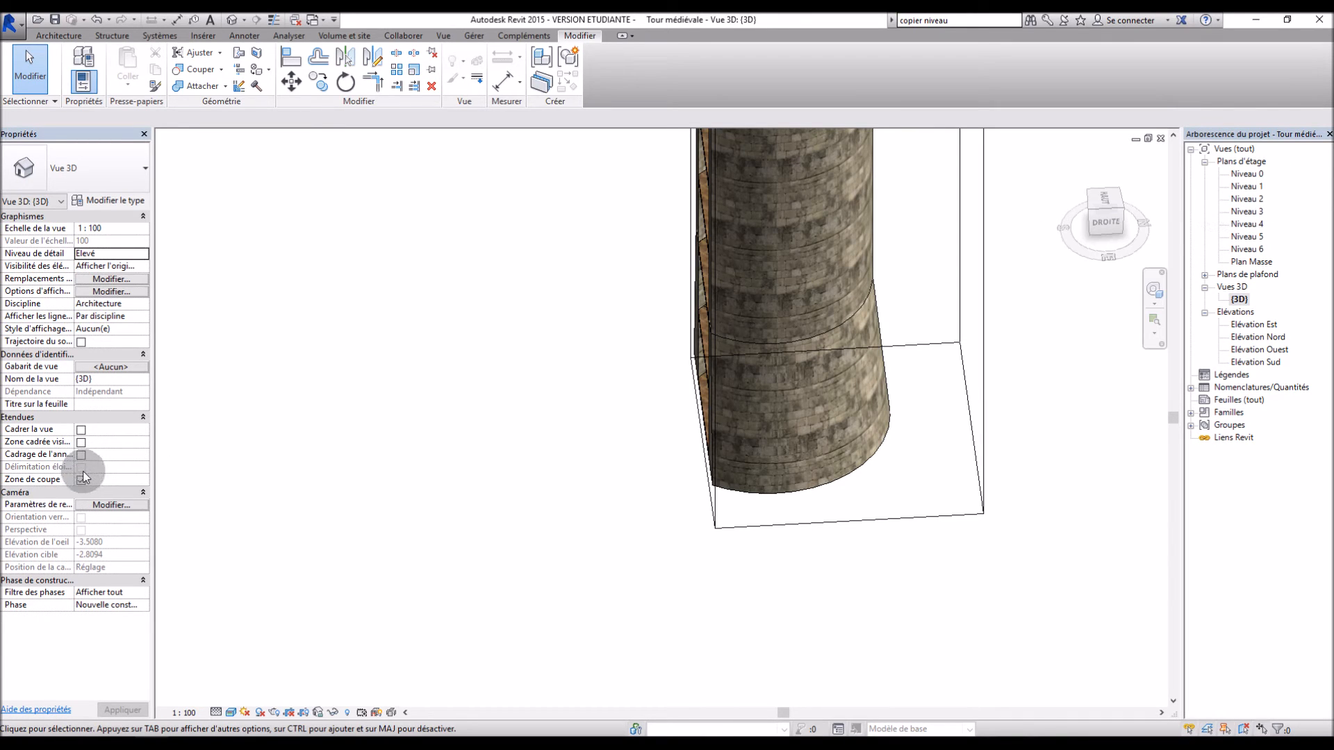
{"action": "left_click", "coordinate": [80, 480]}
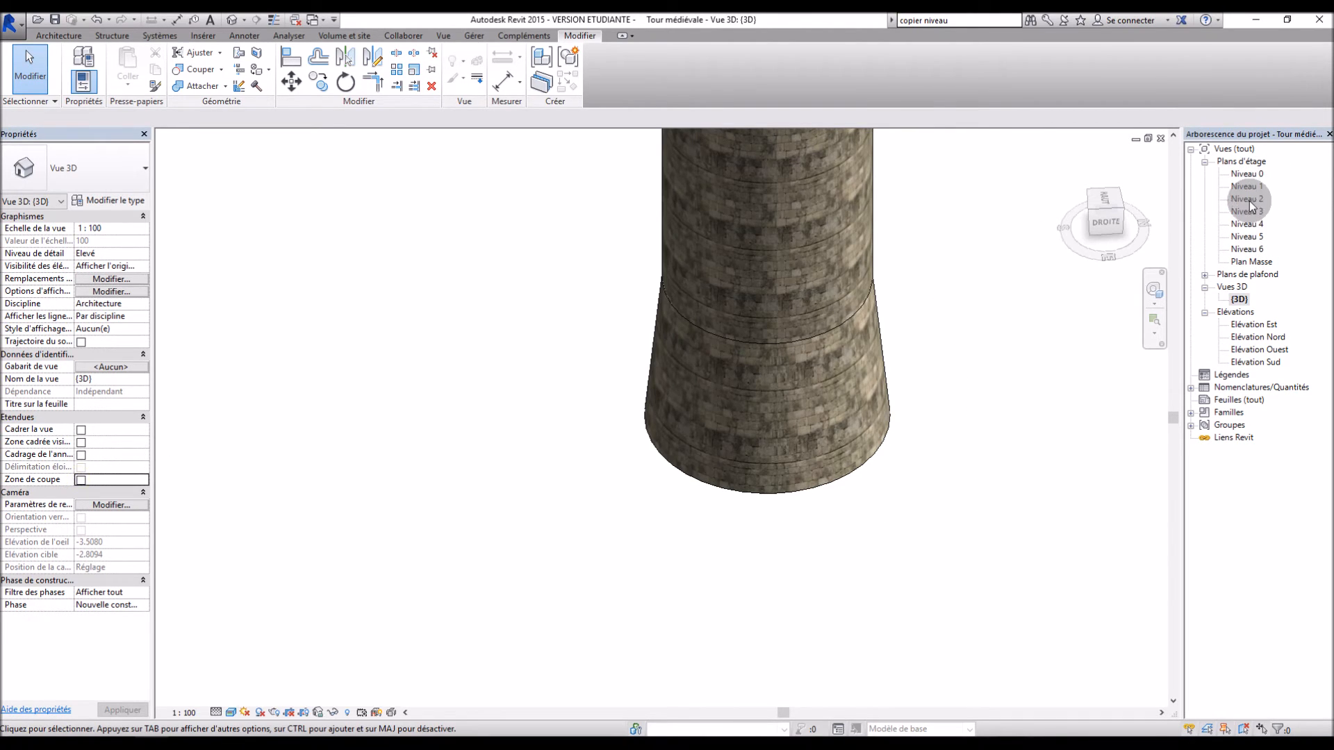
Create a rectangular wall opening about 7° wide in the north side of the circular wall on the Niveau 2 plan.
{"action": "double_click", "coordinate": [1249, 200]}
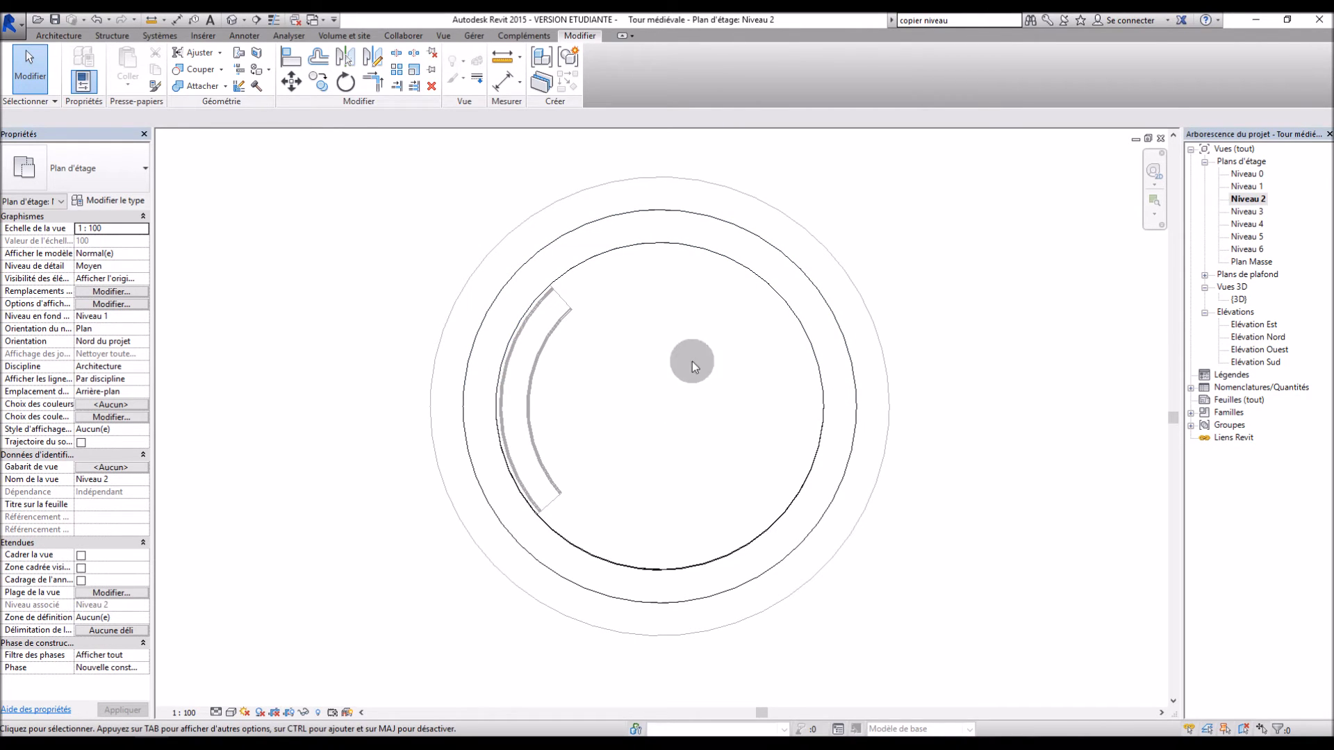
{"action": "left_click", "coordinate": [58, 35]}
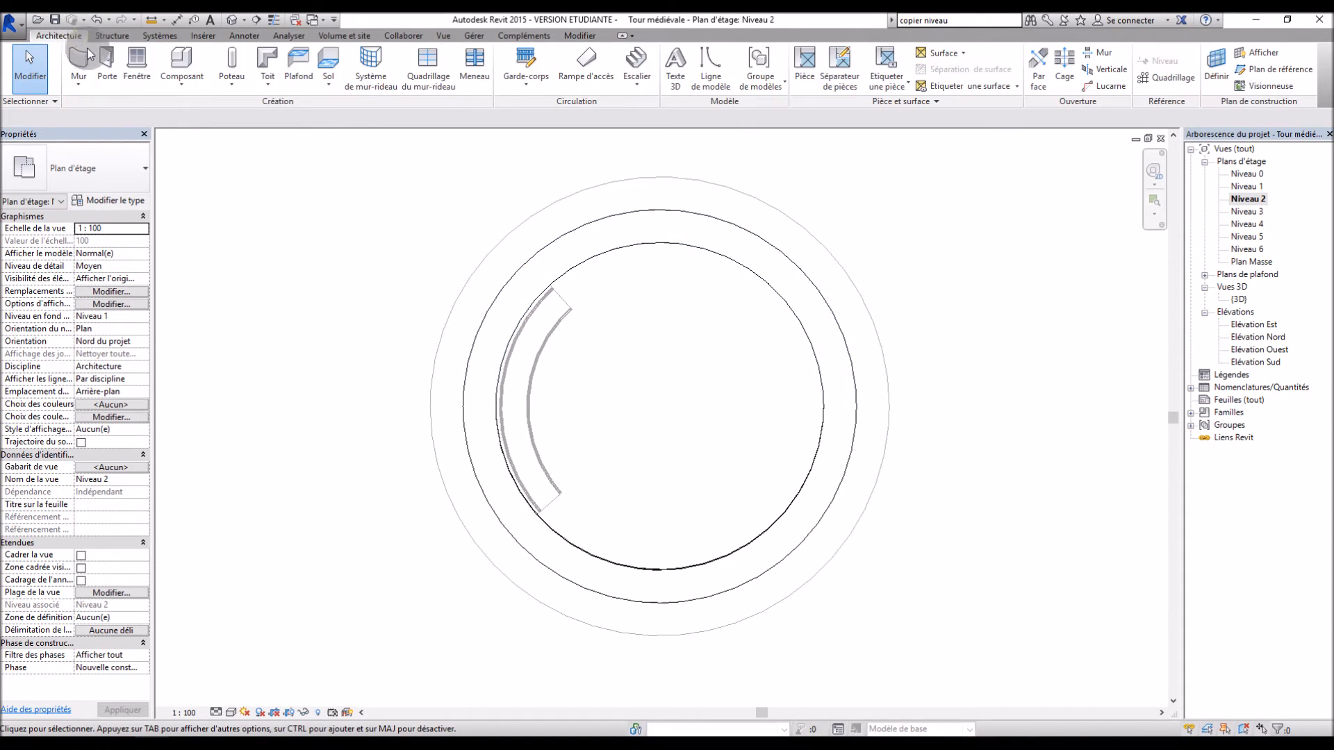
{"action": "left_click", "coordinate": [1100, 52]}
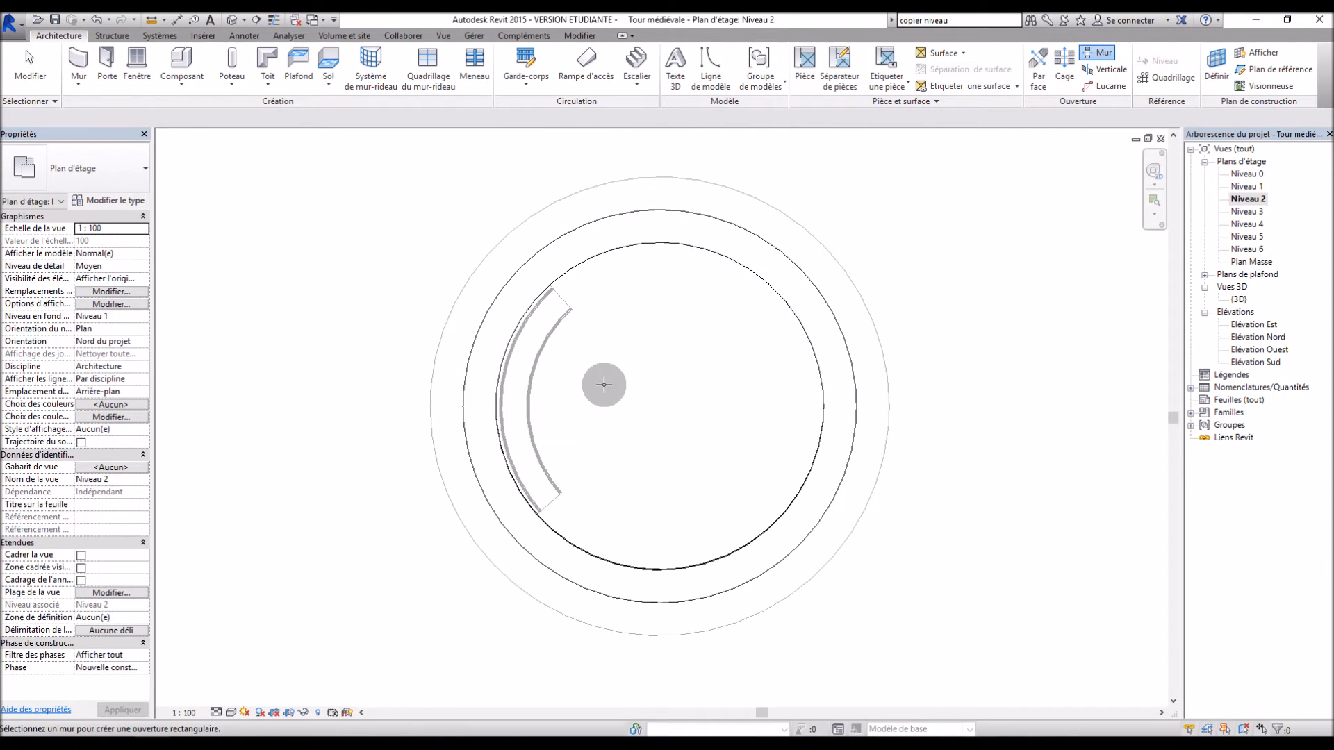
{"action": "left_click", "coordinate": [637, 245]}
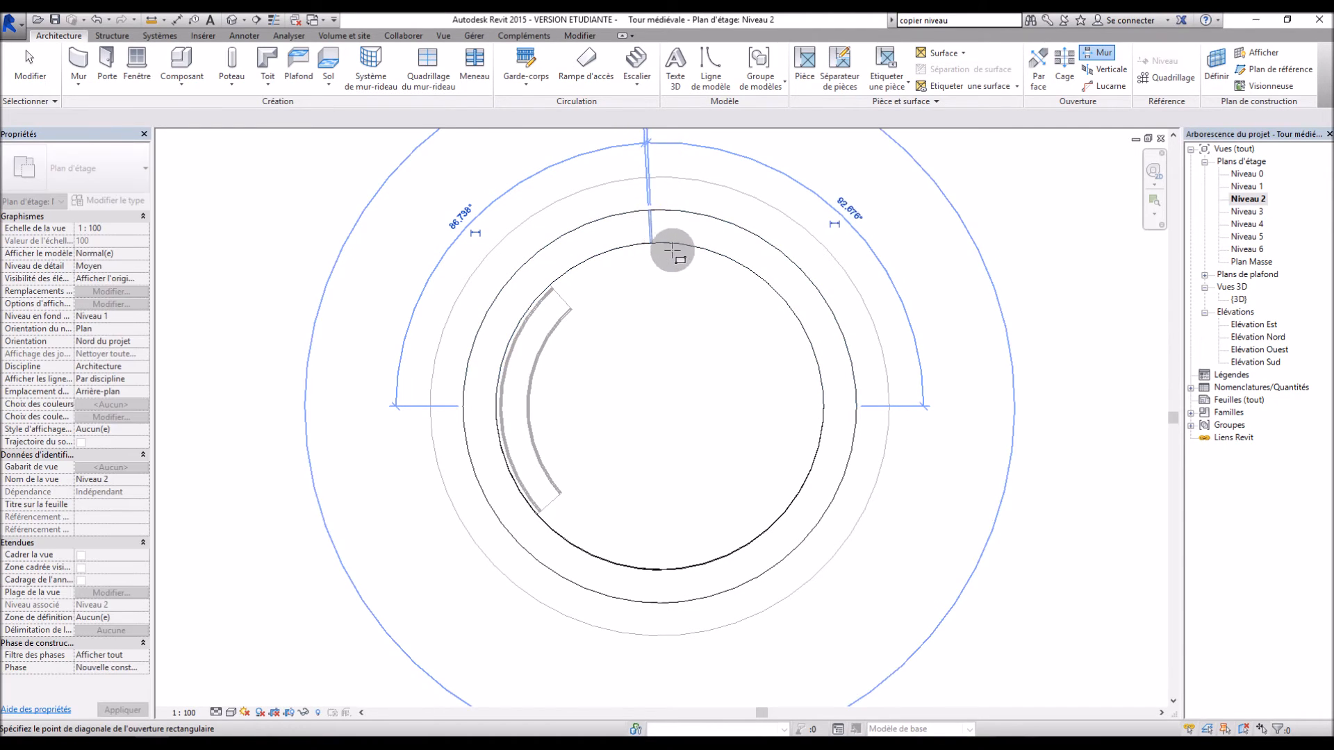
{"action": "scroll", "coordinate": [645, 314], "scroll_direction": "down", "scroll_amount": 4}
{"action": "scroll", "coordinate": [650, 288], "scroll_direction": "up", "scroll_amount": 2}
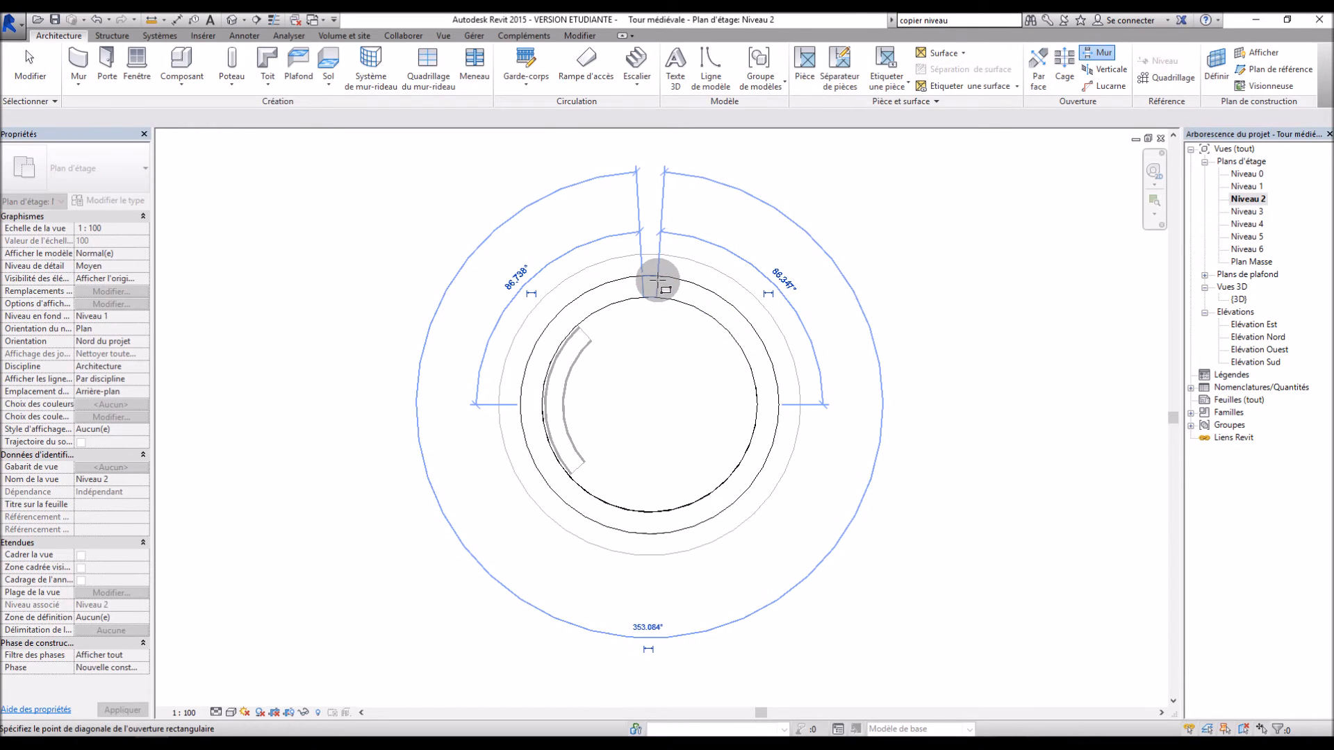
{"action": "left_click", "coordinate": [658, 281]}
{"action": "scroll", "coordinate": [658, 280], "scroll_direction": "up", "scroll_amount": 2}
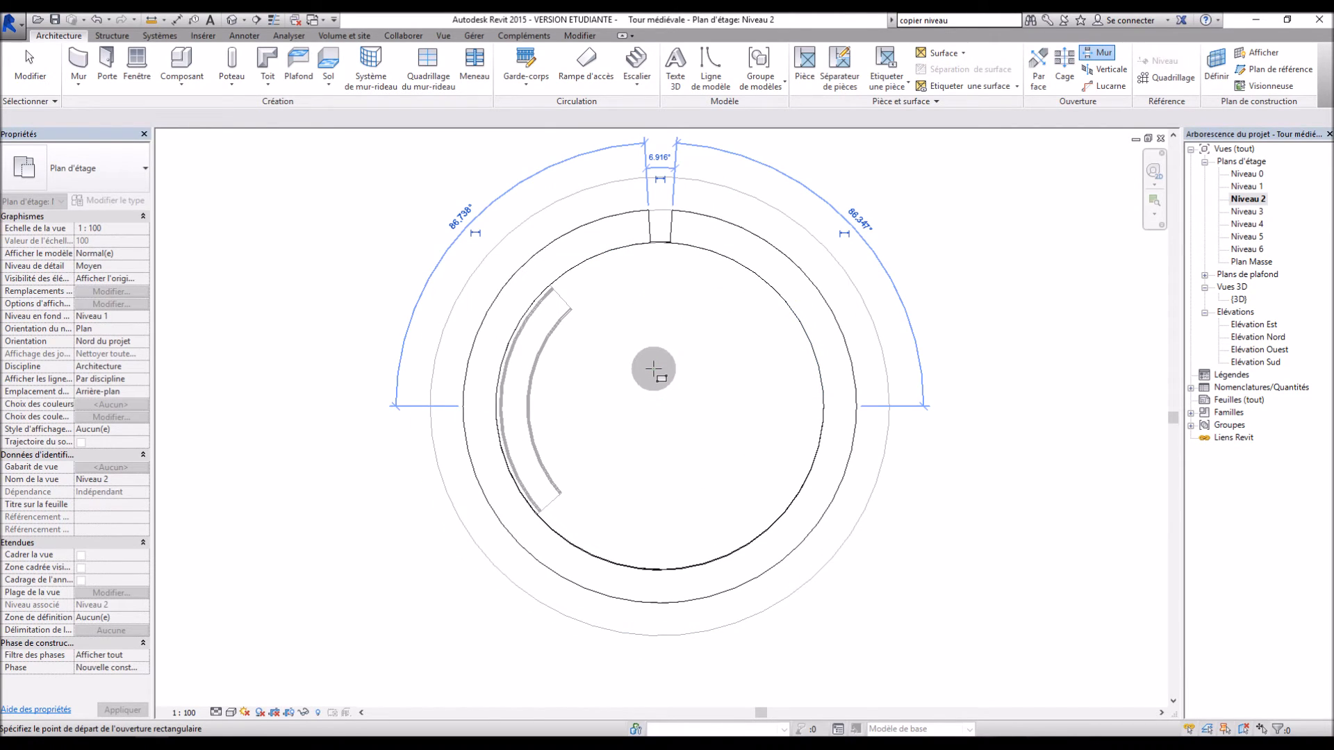
{"action": "scroll", "coordinate": [650, 375], "scroll_direction": "down", "scroll_amount": 3}
{"action": "key", "text": "Escape"}
Set the angular width of the Niveau 2 wall opening to 4°.
{"action": "left_click", "coordinate": [667, 280]}
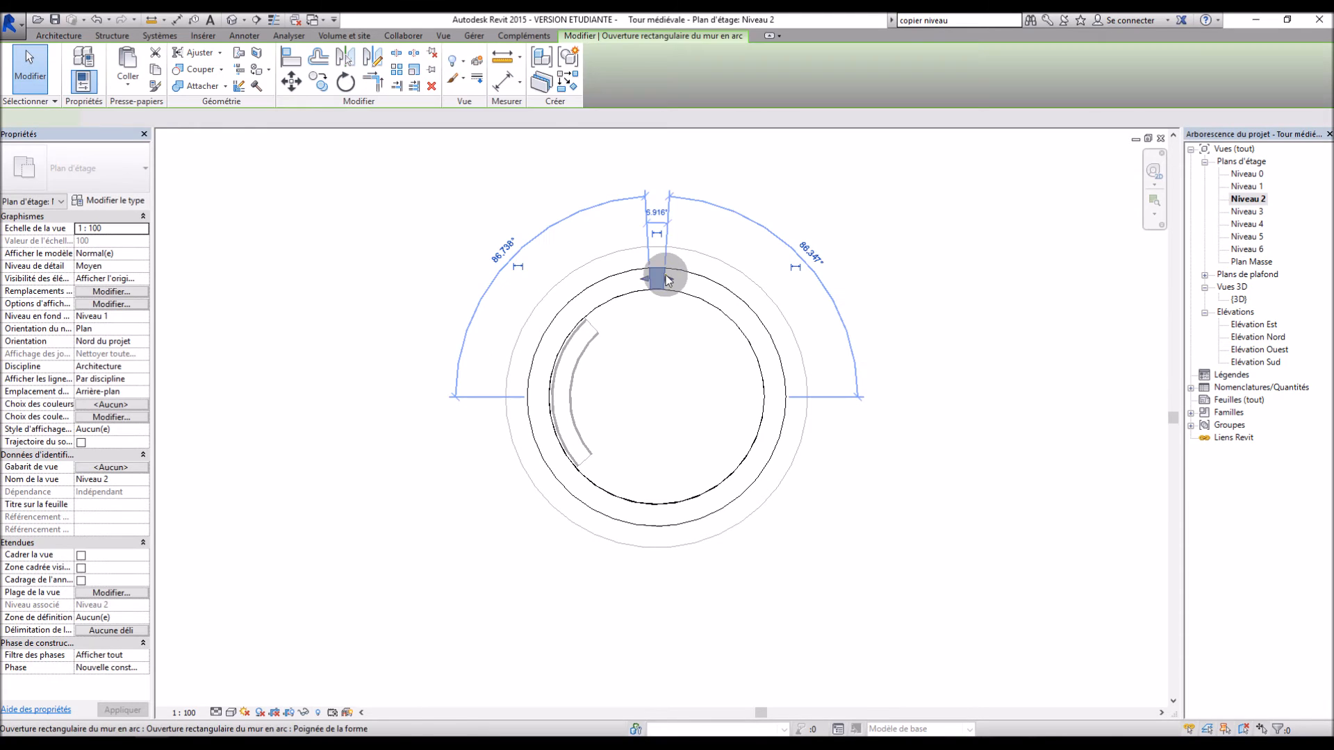
{"action": "scroll", "coordinate": [657, 223], "scroll_direction": "up", "scroll_amount": 3}
{"action": "left_click", "coordinate": [676, 251]}
{"action": "type", "text": "4"}
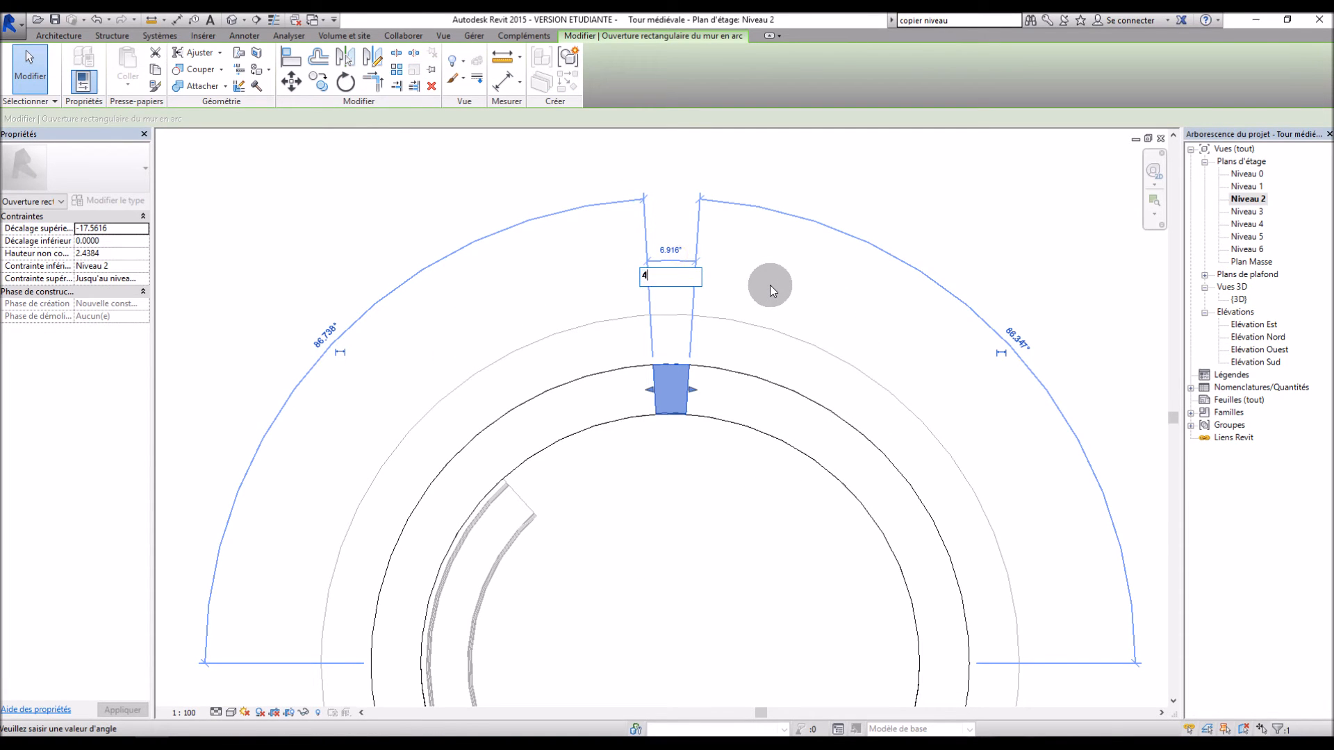
{"action": "key", "text": "Return"}
{"action": "left_click", "coordinate": [934, 190]}
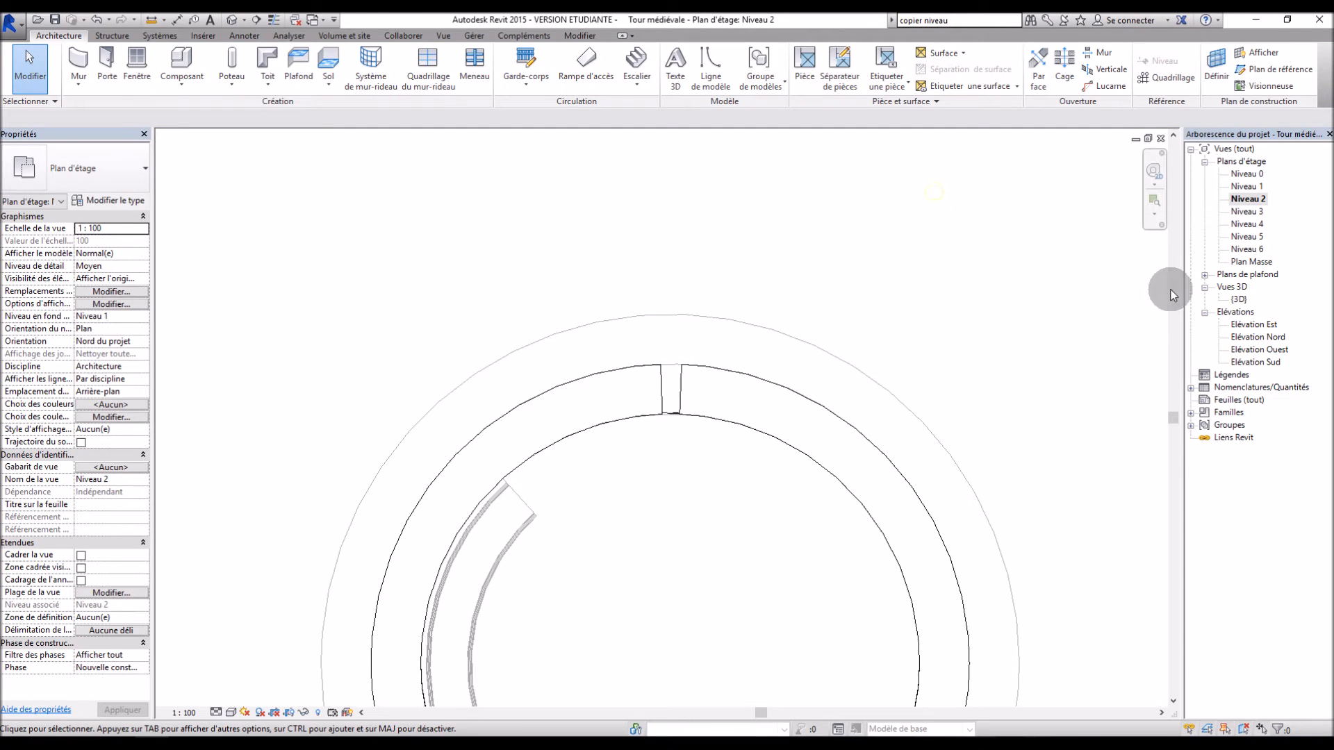
In the 3D view, set the wall opening's base offset to 1.0000 and its unconnected height to 1.5000.
{"action": "double_click", "coordinate": [1239, 299]}
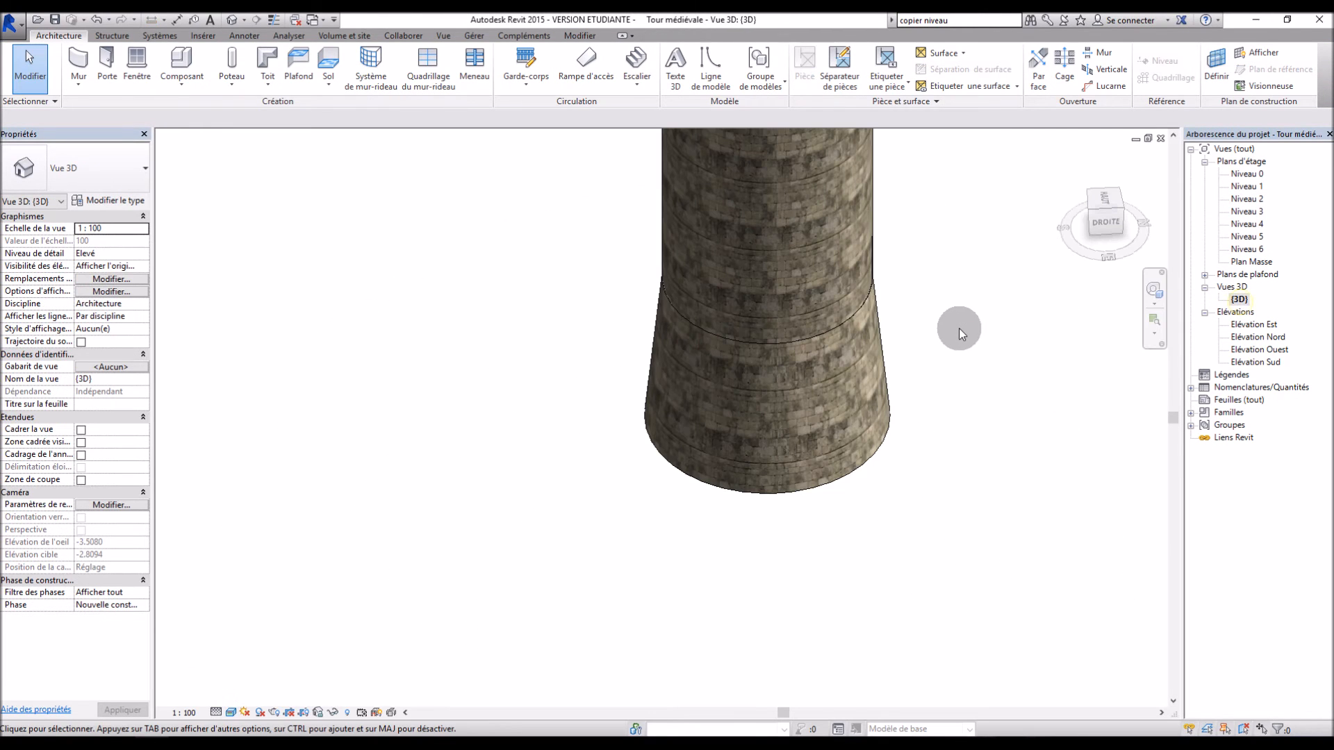
{"action": "middle_click_drag", "start_coordinate": [966, 327], "coordinate": [611, 306], "text": "shift"}
{"action": "scroll", "coordinate": [661, 285], "scroll_direction": "up", "scroll_amount": 6}
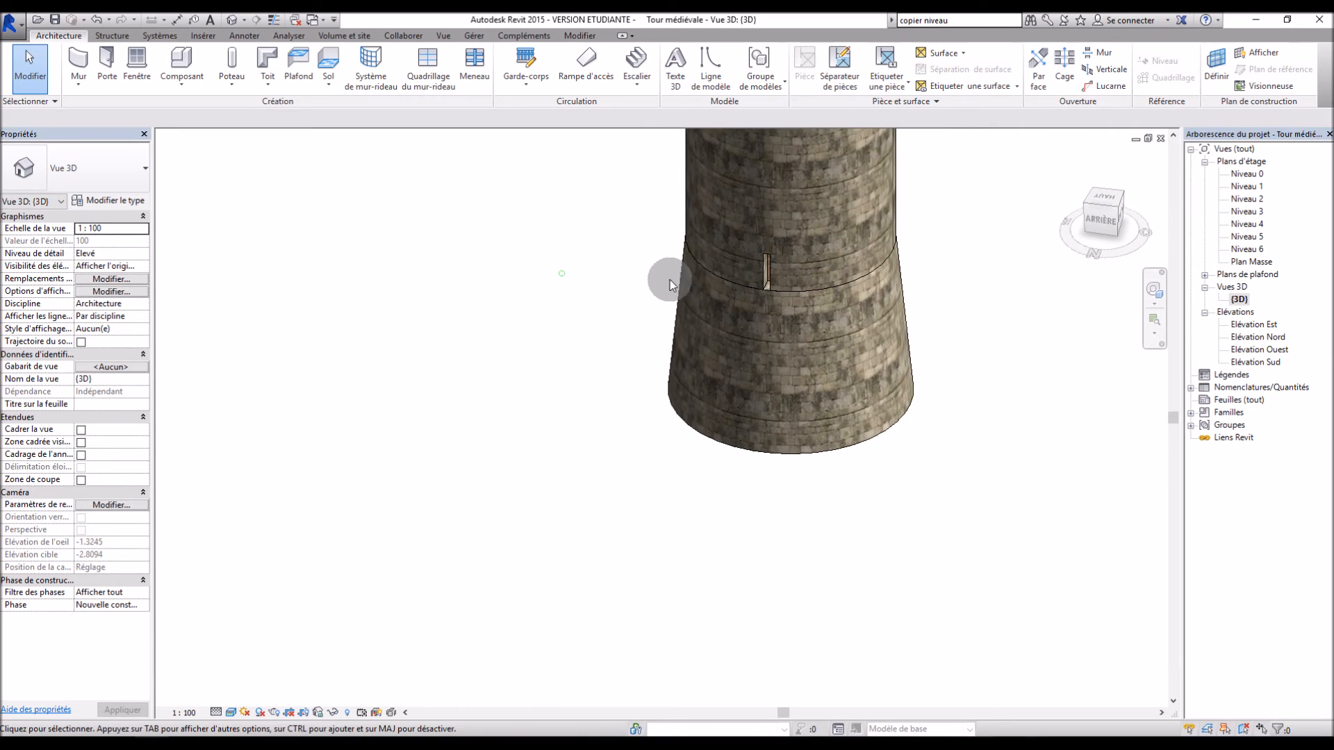
{"action": "left_click", "coordinate": [807, 352]}
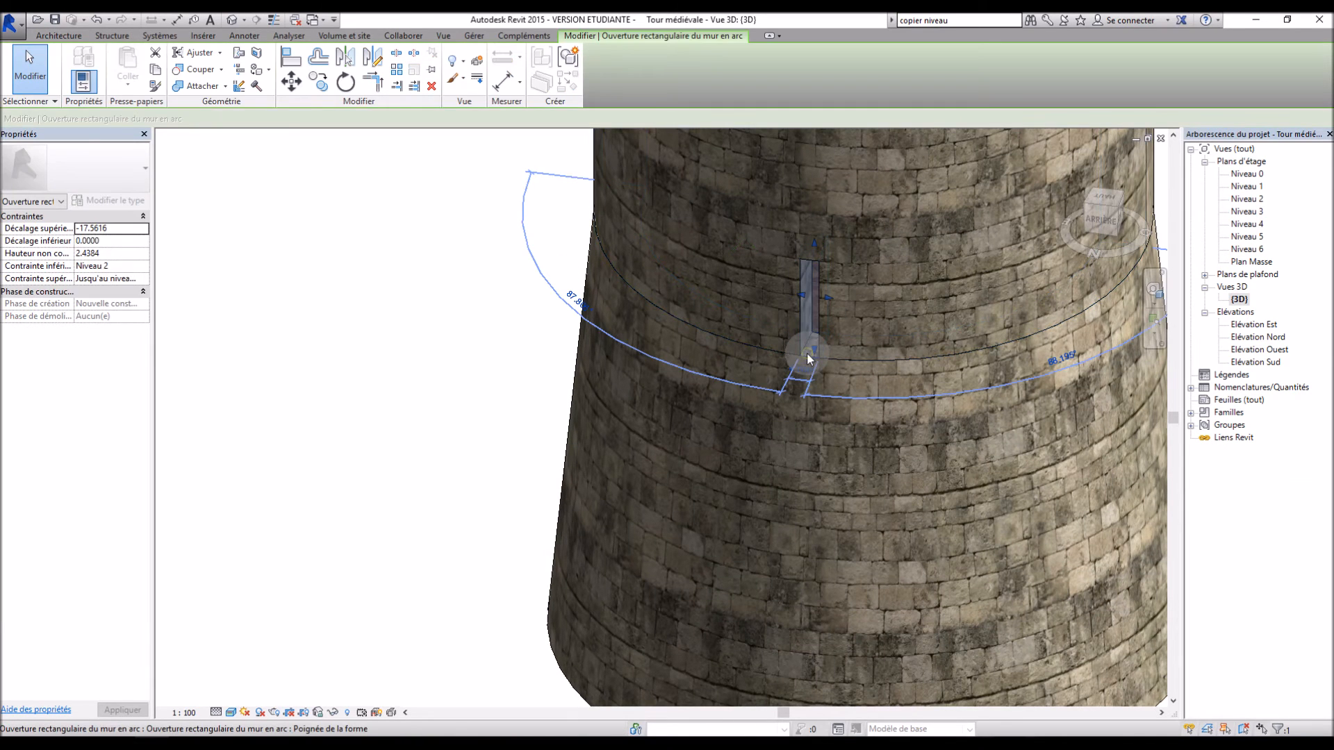
{"action": "left_click", "coordinate": [100, 241]}
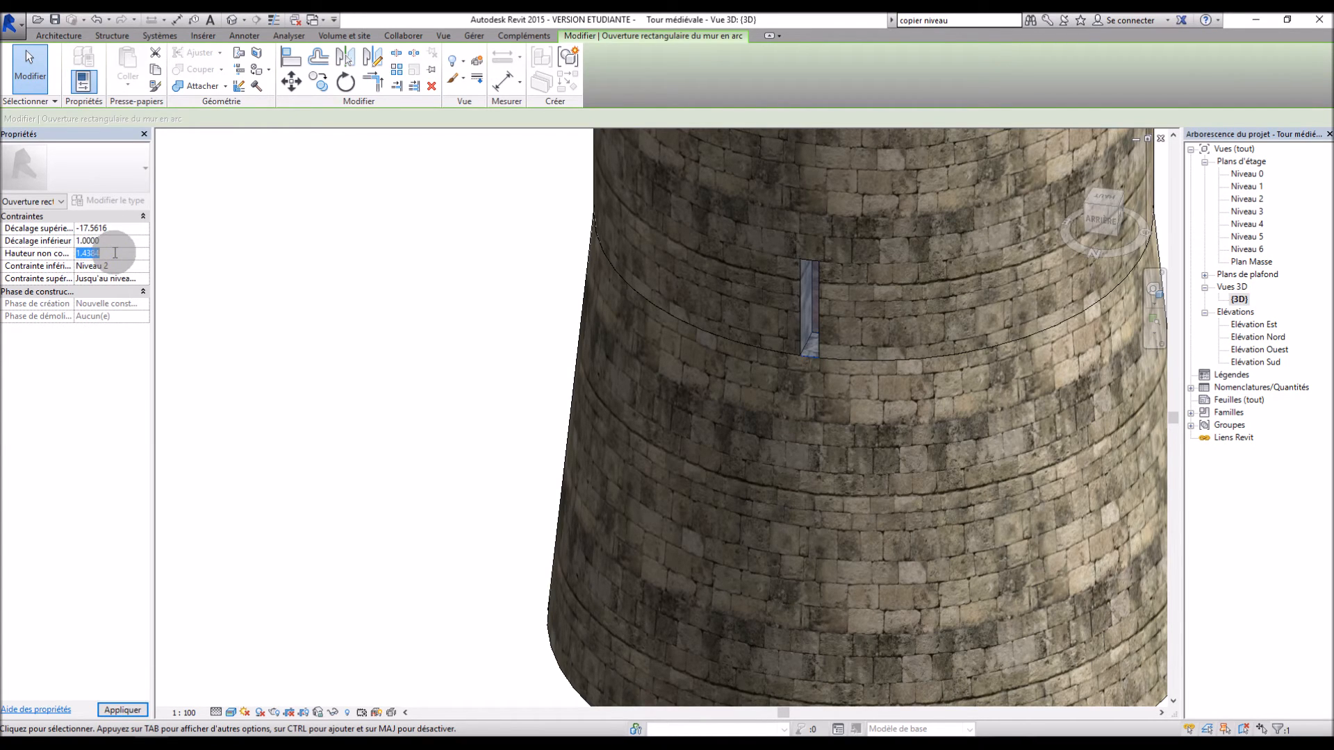
{"action": "left_click", "coordinate": [153, 402]}
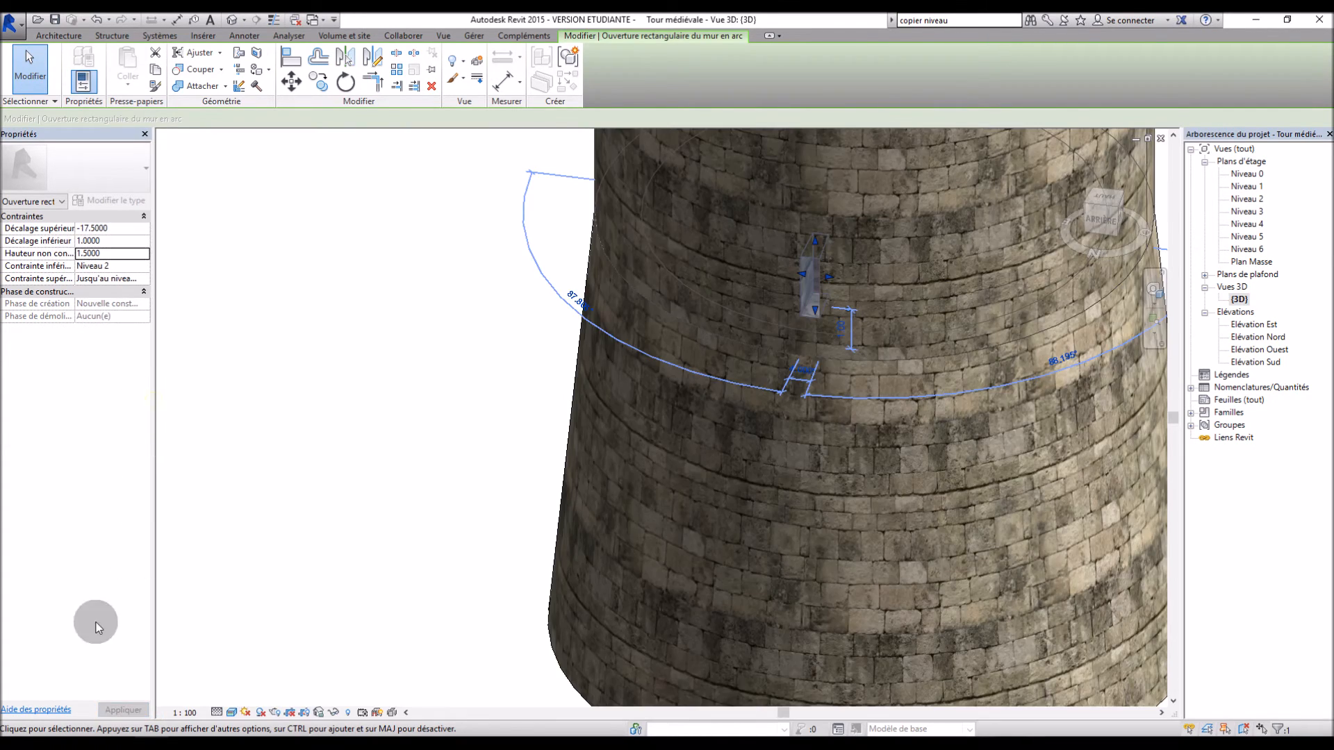
{"action": "left_click", "coordinate": [476, 407]}
{"action": "middle_click_drag", "start_coordinate": [516, 335], "coordinate": [380, 389], "text": "shift"}
{"action": "scroll", "coordinate": [379, 390], "scroll_direction": "down", "scroll_amount": 3}
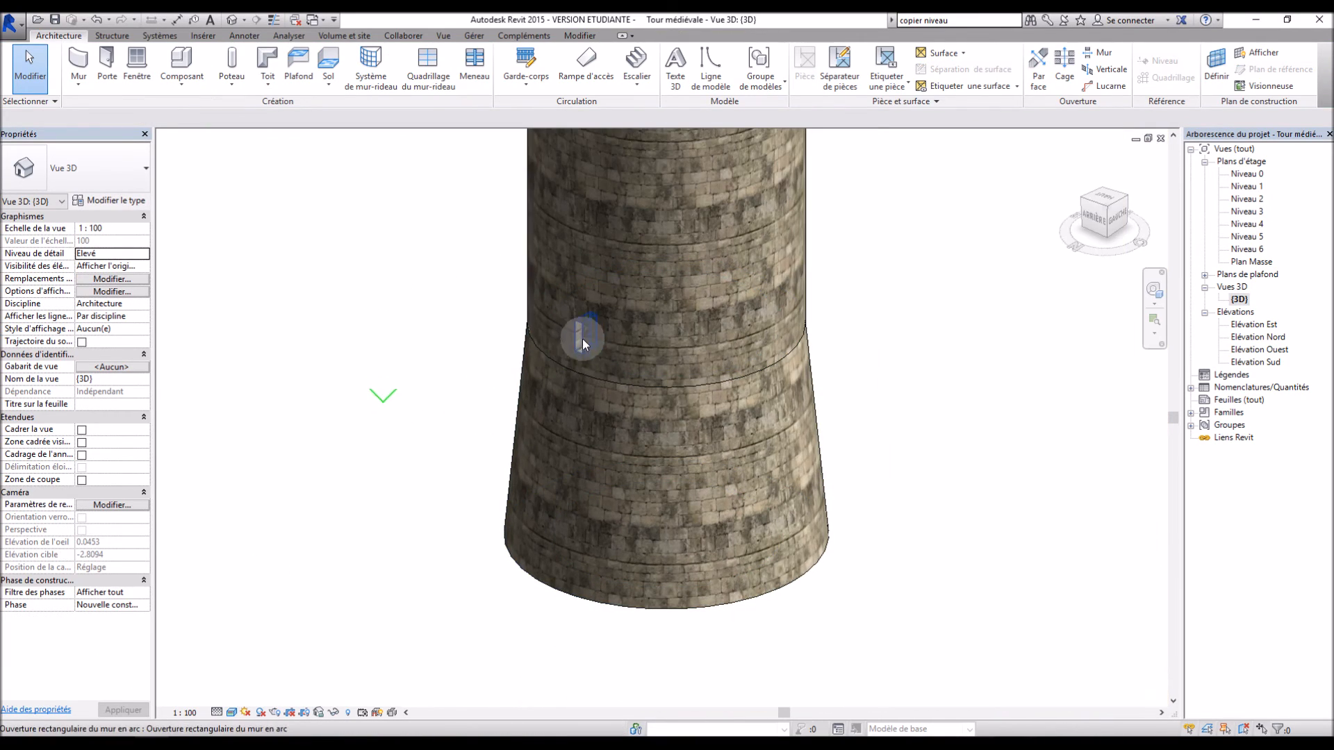
{"action": "middle_click_drag", "start_coordinate": [447, 378], "coordinate": [512, 405], "text": "shift"}
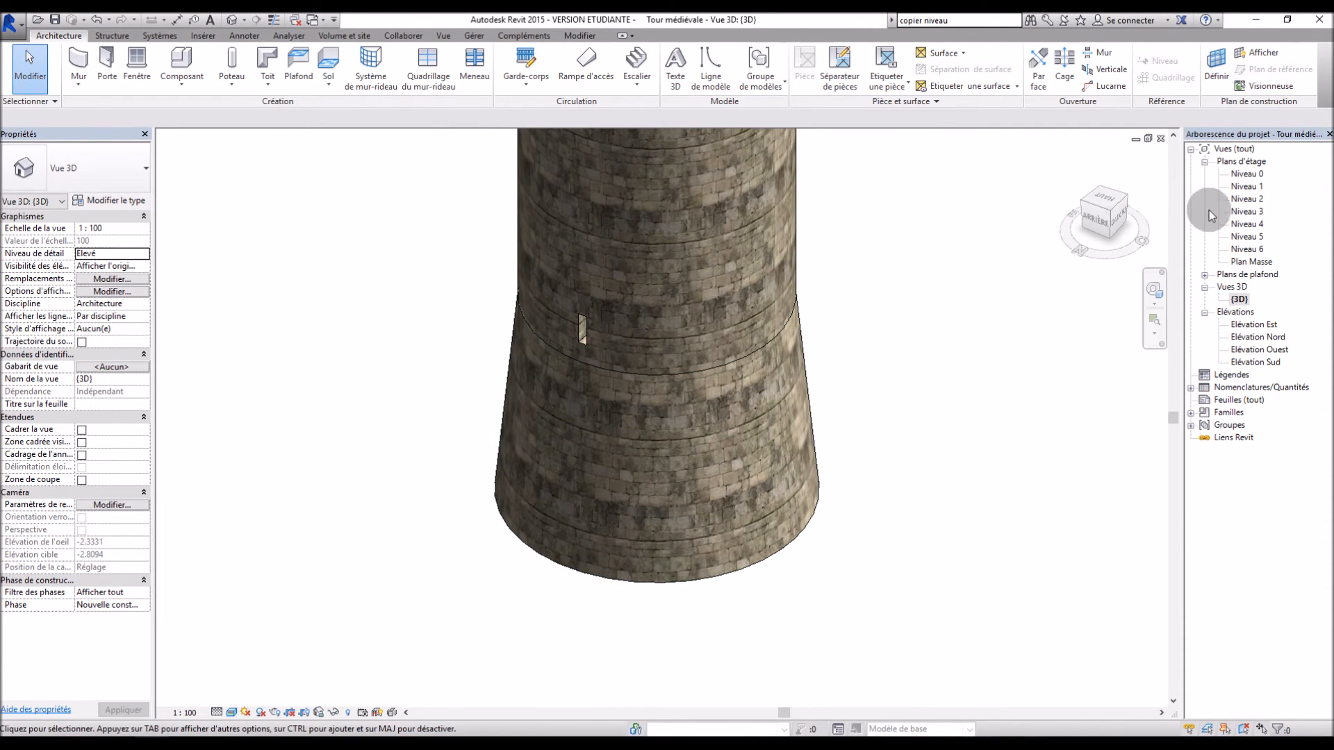
Try to place an Int. Simple PP (0.73m x 2.04m) door in the tower wall on the Niveau 0 plan.
{"action": "double_click", "coordinate": [1247, 174]}
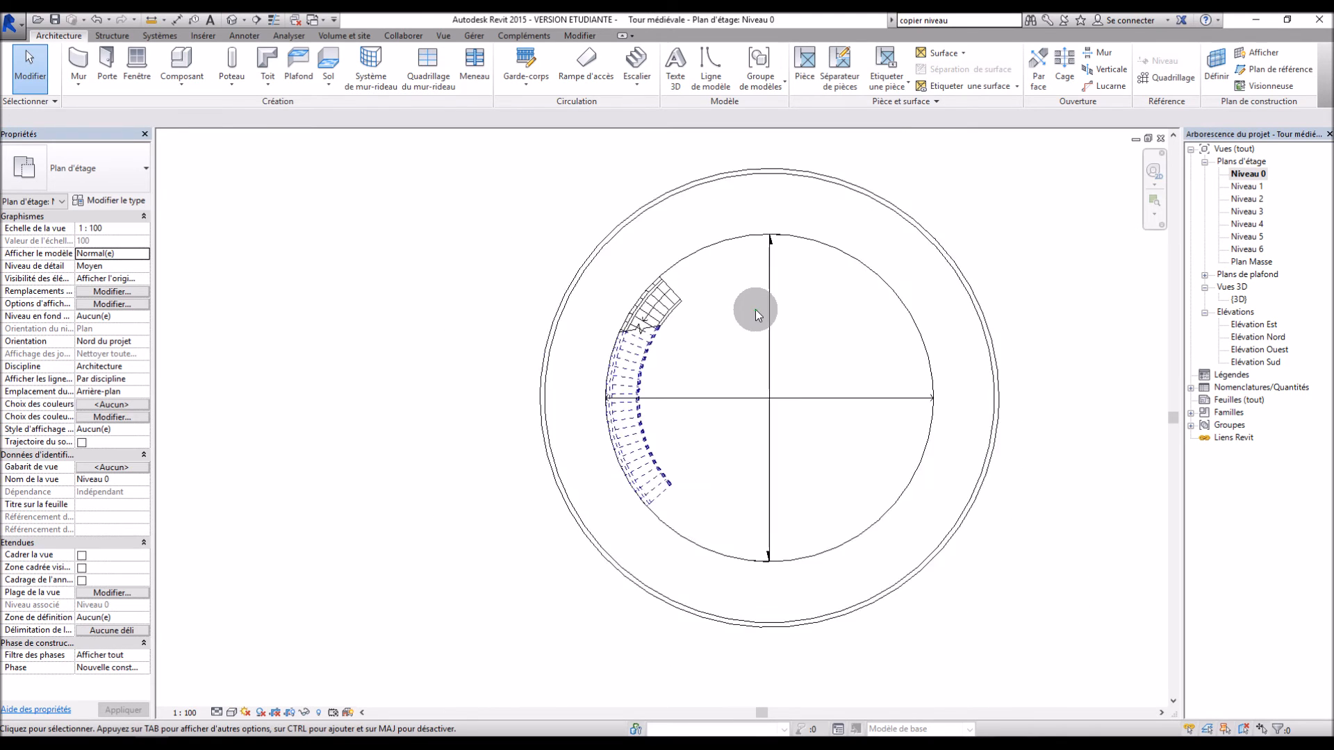
{"action": "scroll", "coordinate": [786, 498], "scroll_direction": "up", "scroll_amount": 3}
{"action": "left_click", "coordinate": [108, 66]}
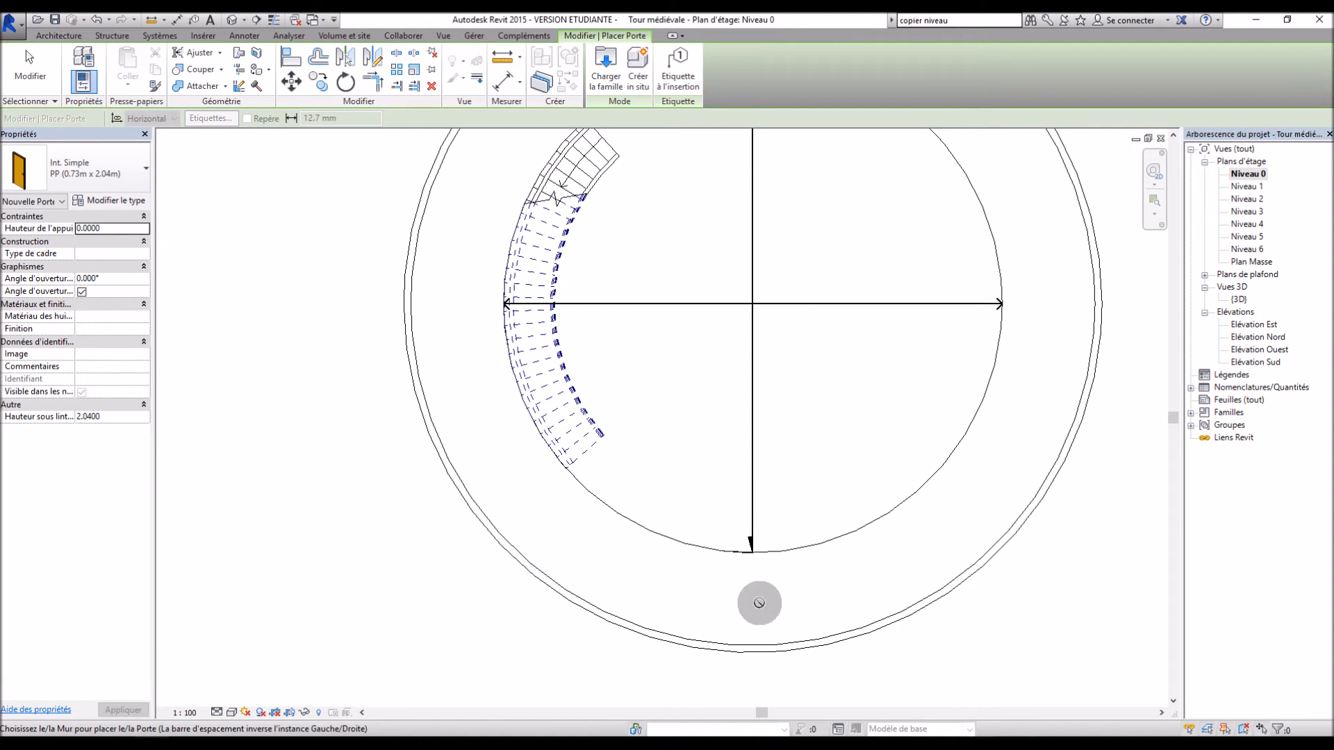
{"action": "key", "text": "Escape"}
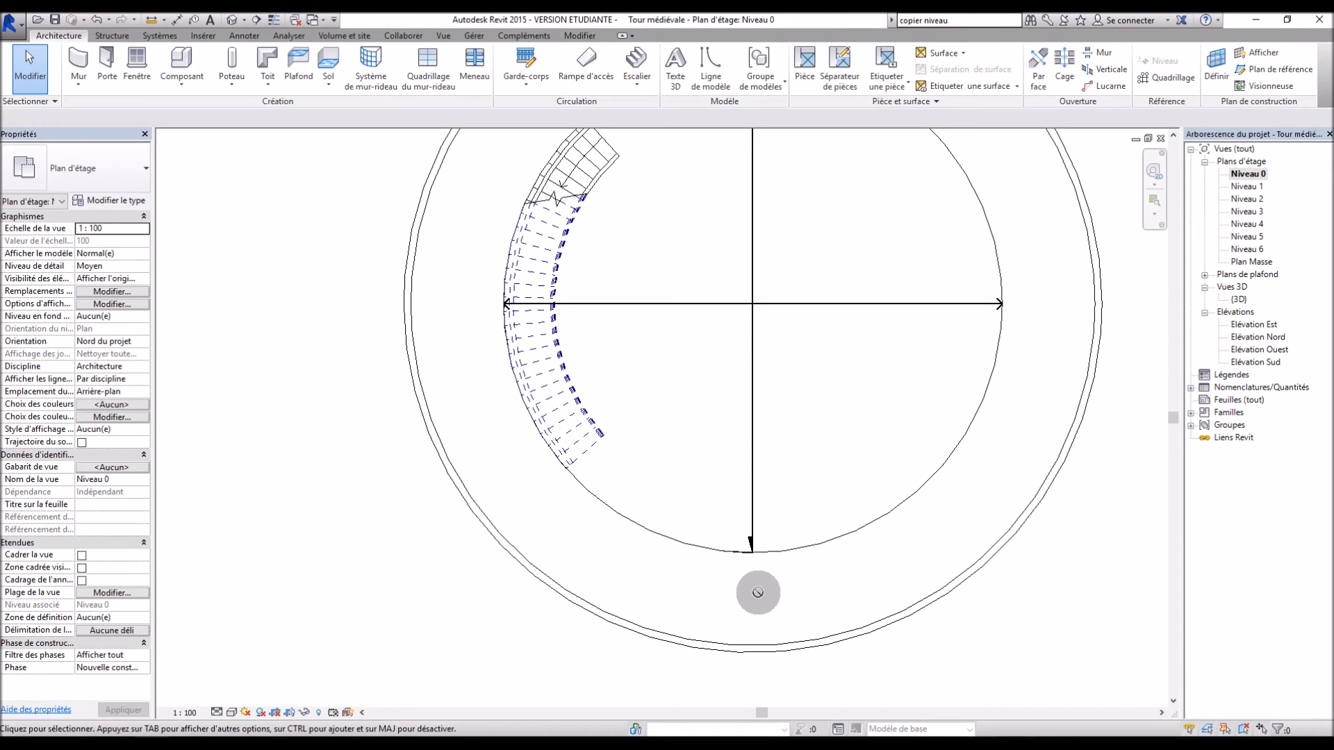
Try the Window tool on the Niveau 2 plan and cancel it.
{"action": "double_click", "coordinate": [1250, 200]}
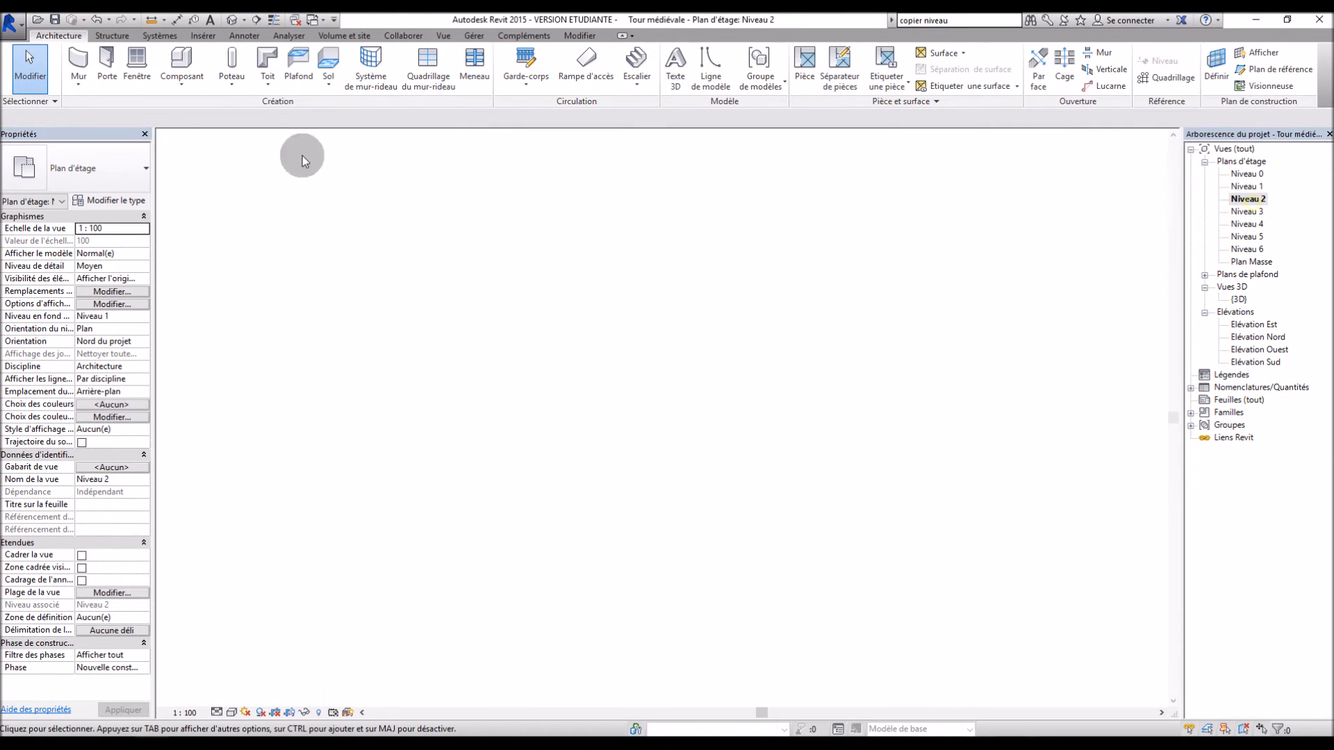
{"action": "left_click", "coordinate": [137, 66]}
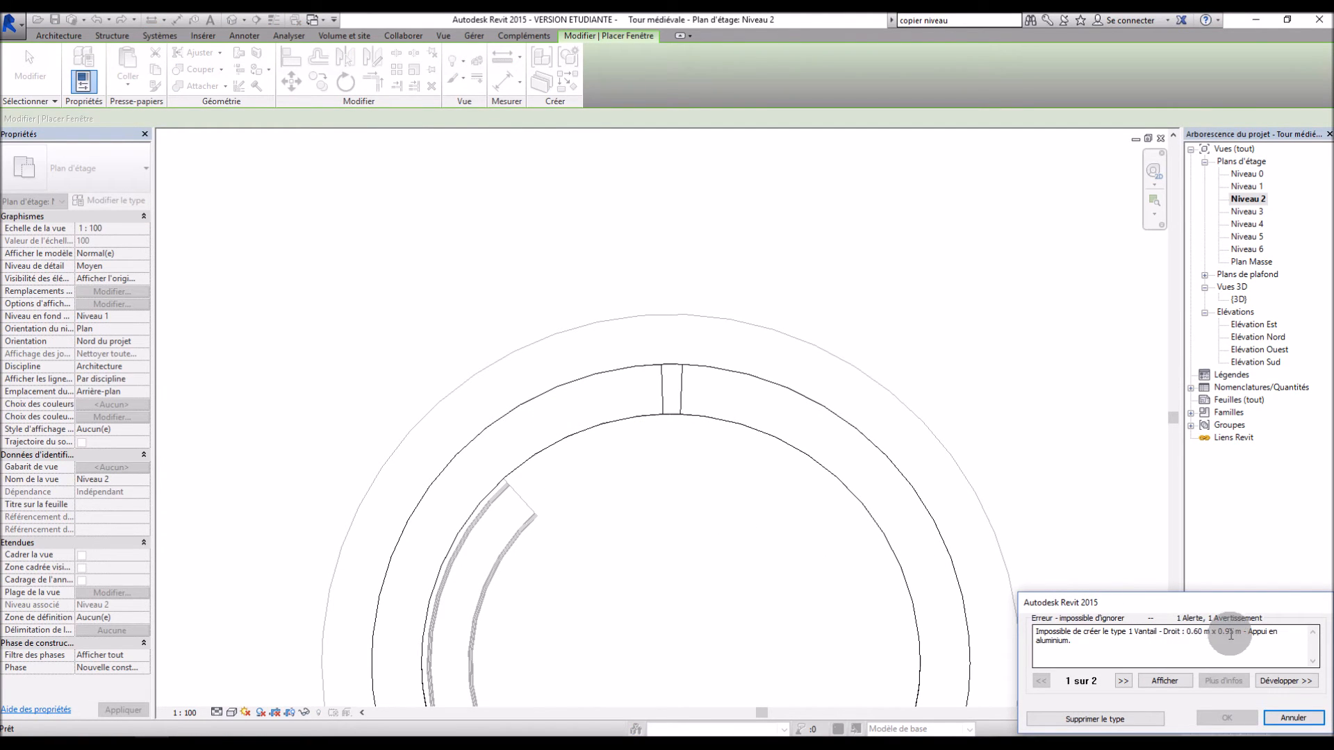
{"action": "left_click", "coordinate": [1310, 721]}
Check the wall opening in the 3D view and open the Niveau 0 floor plan.
{"action": "scroll", "coordinate": [757, 301], "scroll_direction": "down", "scroll_amount": 2}
{"action": "scroll", "coordinate": [685, 428], "scroll_direction": "up", "scroll_amount": 2}
{"action": "double_click", "coordinate": [1239, 299]}
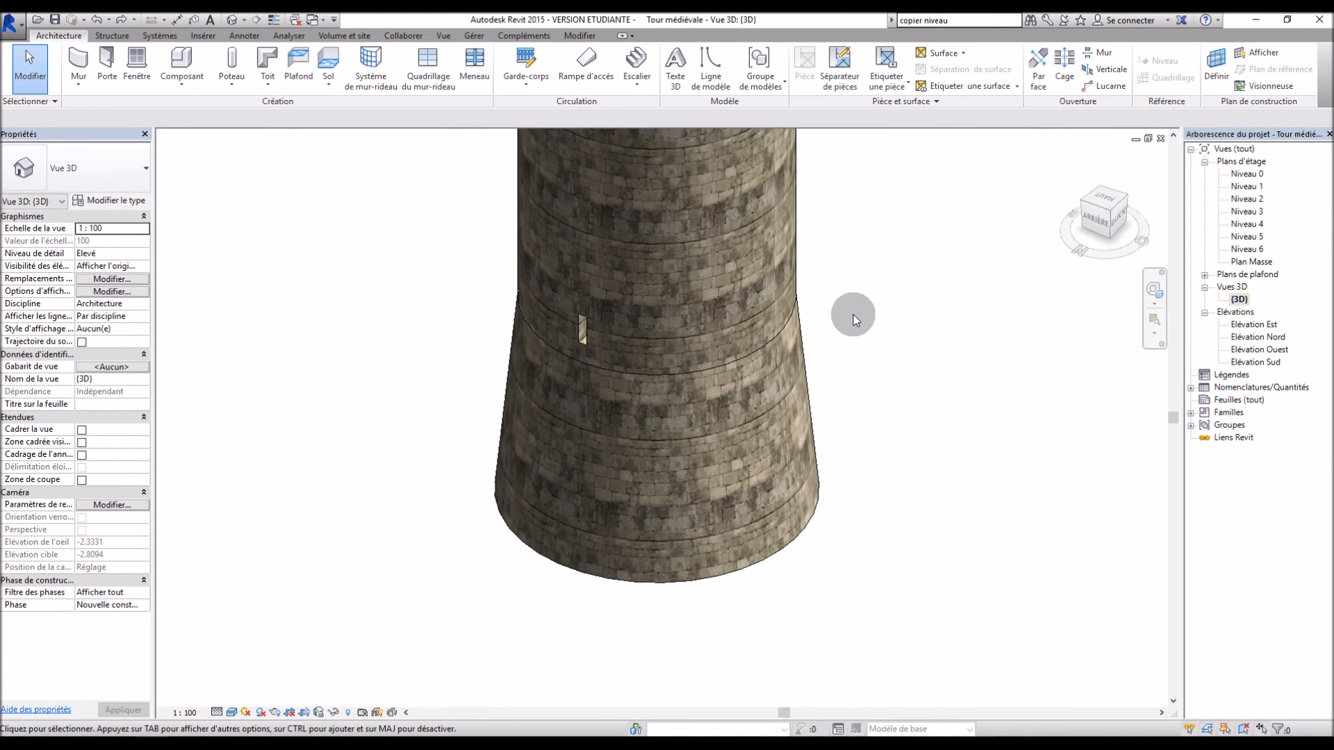
{"action": "middle_click_drag", "start_coordinate": [458, 301], "coordinate": [956, 277]}
{"action": "double_click", "coordinate": [1248, 173]}
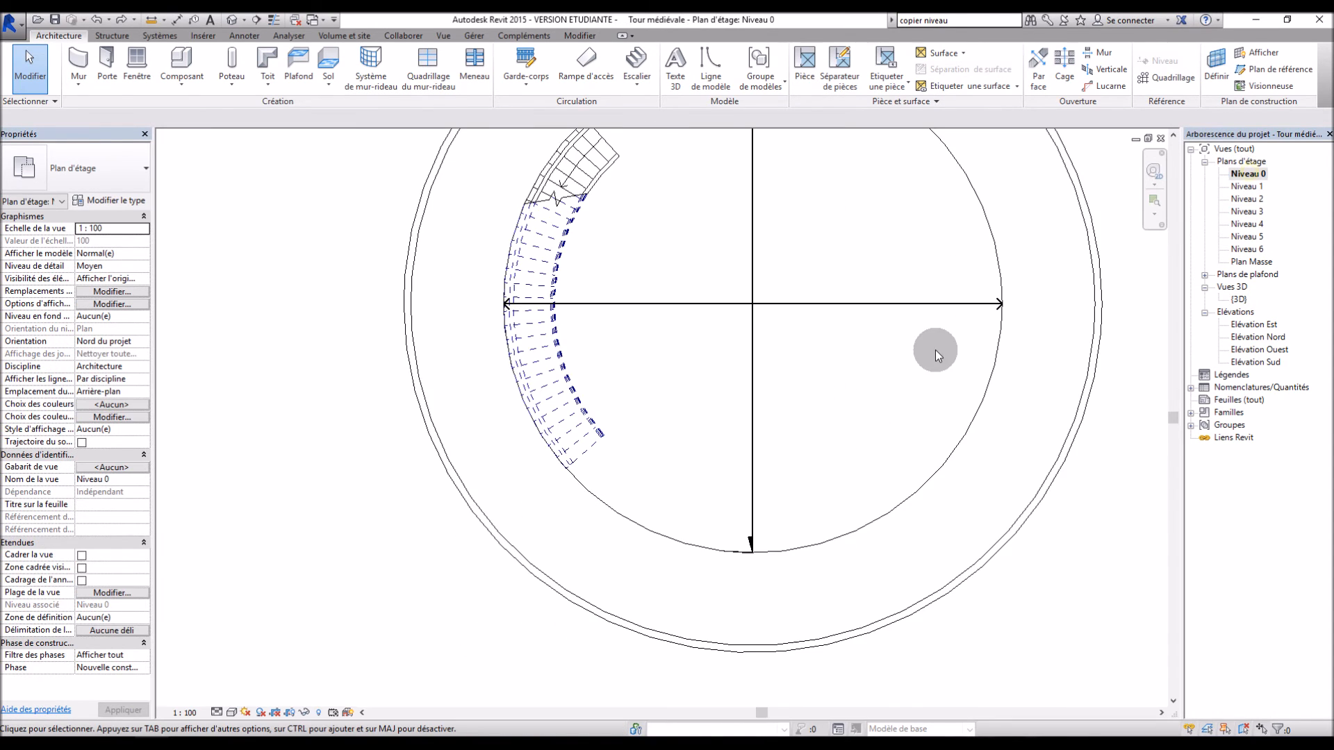
{"action": "scroll", "coordinate": [856, 352], "scroll_direction": "down", "scroll_amount": 3}
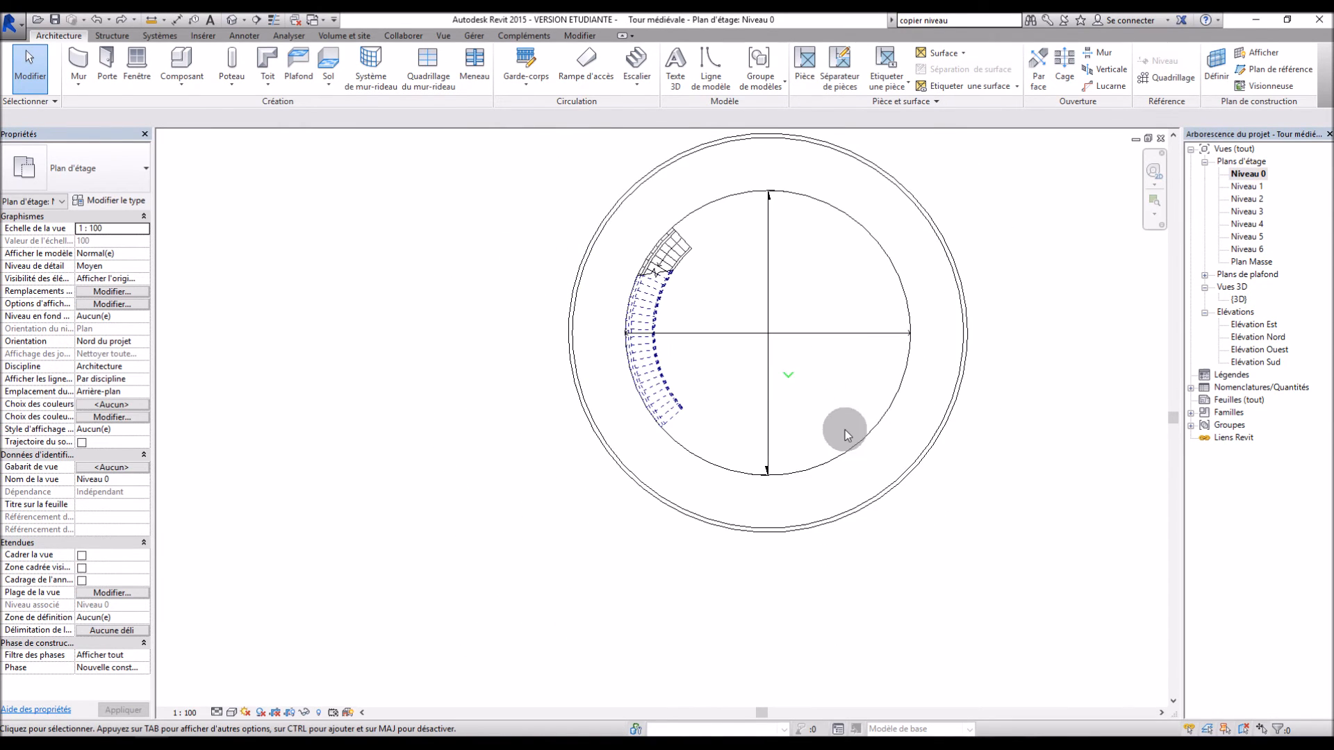
Edit the tower wall mass in place and sketch a rectangle about 1.60 m wide and 5.00 m long across its south side.
{"action": "left_click", "coordinate": [912, 477]}
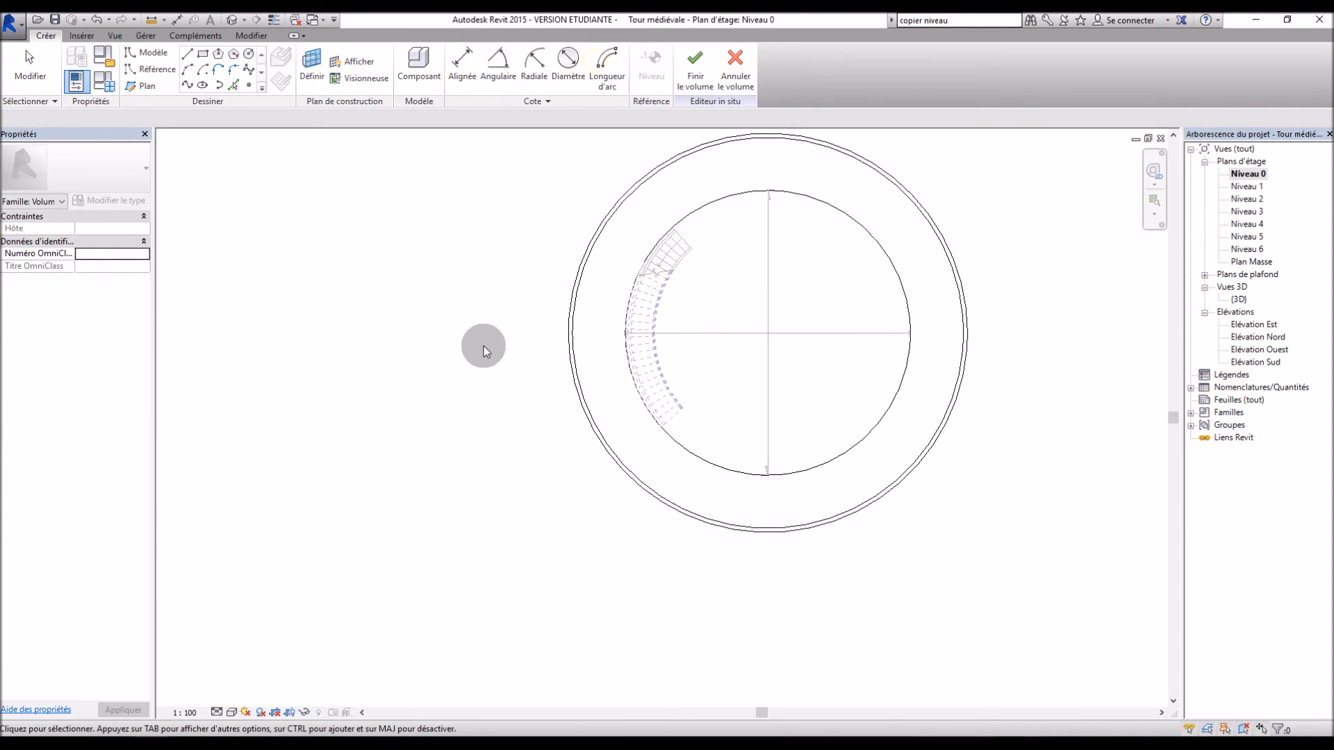
{"action": "left_click", "coordinate": [202, 55]}
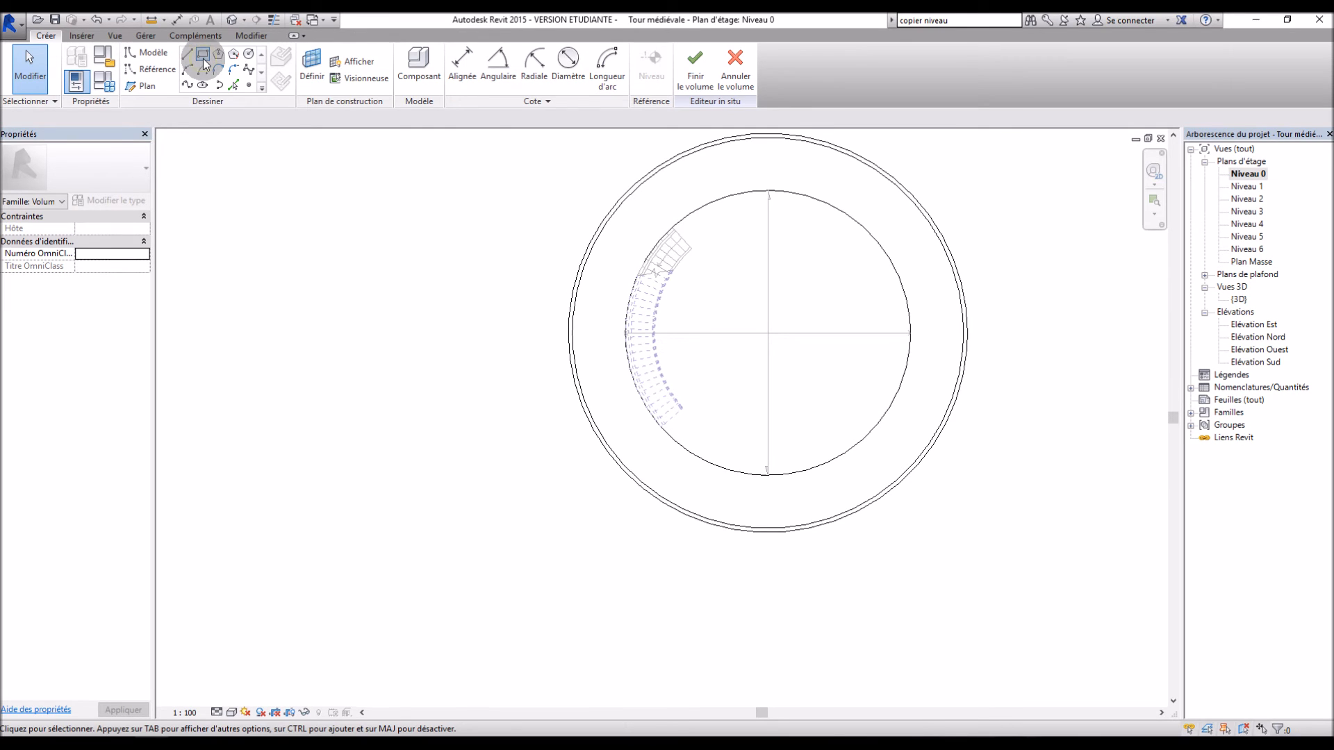
{"action": "left_click", "coordinate": [750, 459]}
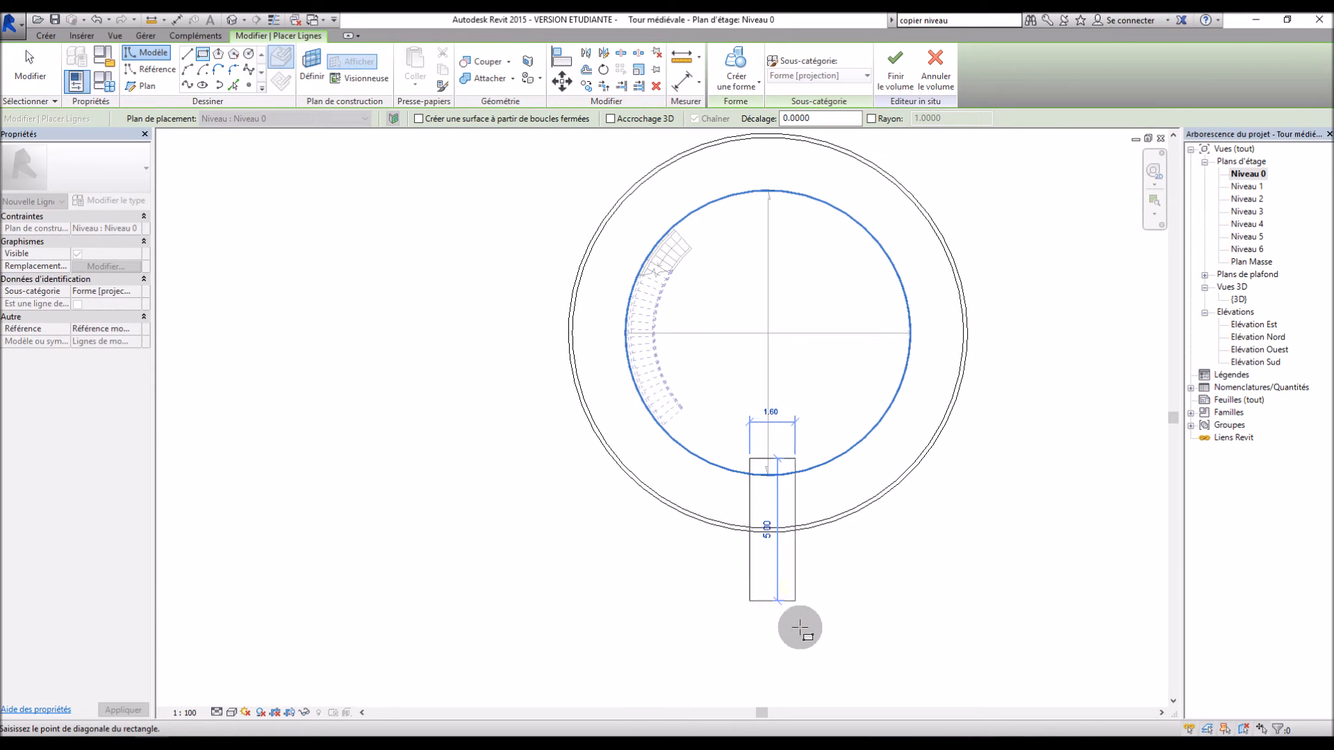
{"action": "left_click", "coordinate": [804, 585]}
{"action": "scroll", "coordinate": [820, 558], "scroll_direction": "up", "scroll_amount": 3}
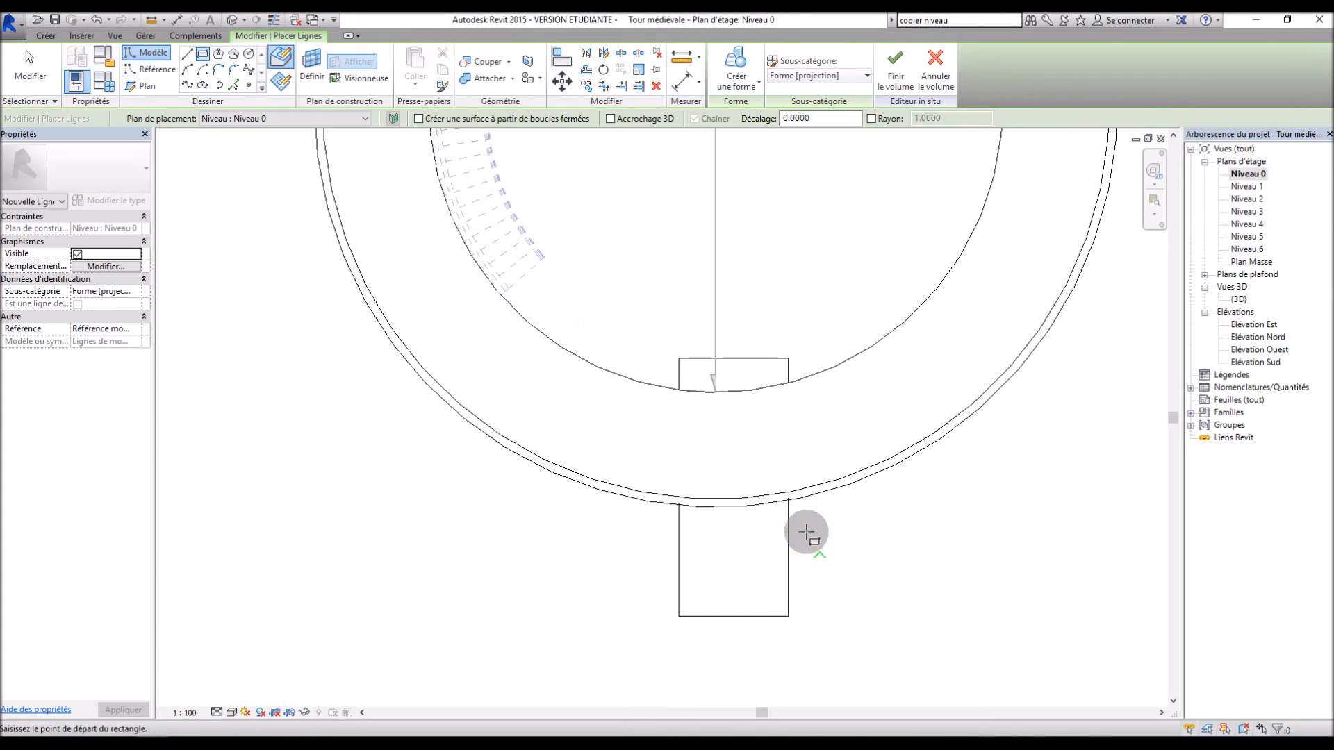
Move the sketched rectangle slightly north so it extends past both the inner and outer faces of the tower wall.
{"action": "key", "text": "Escape"}
{"action": "key", "text": "Escape"}
{"action": "scroll", "coordinate": [754, 363], "scroll_direction": "up", "scroll_amount": 4}
{"action": "scroll", "coordinate": [577, 382], "scroll_direction": "down", "scroll_amount": 3}
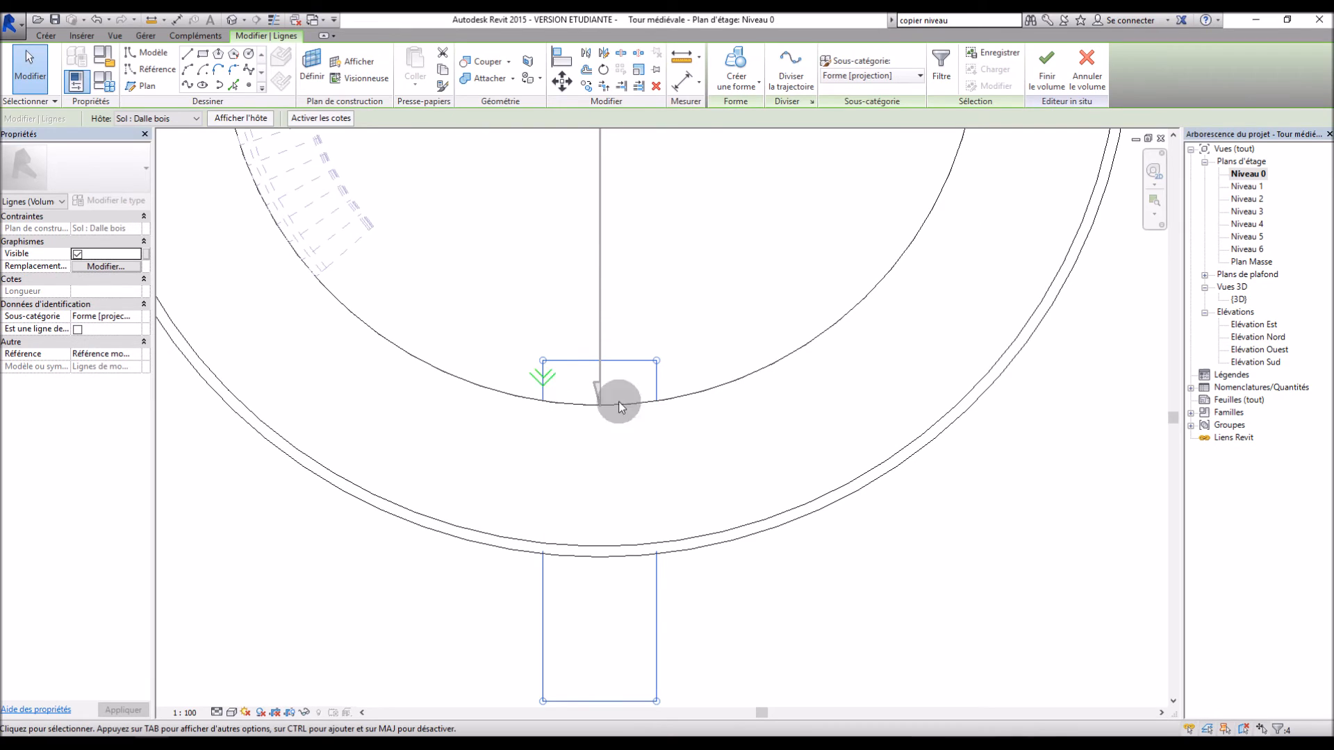
{"action": "scroll", "coordinate": [917, 576], "scroll_direction": "down", "scroll_amount": 3}
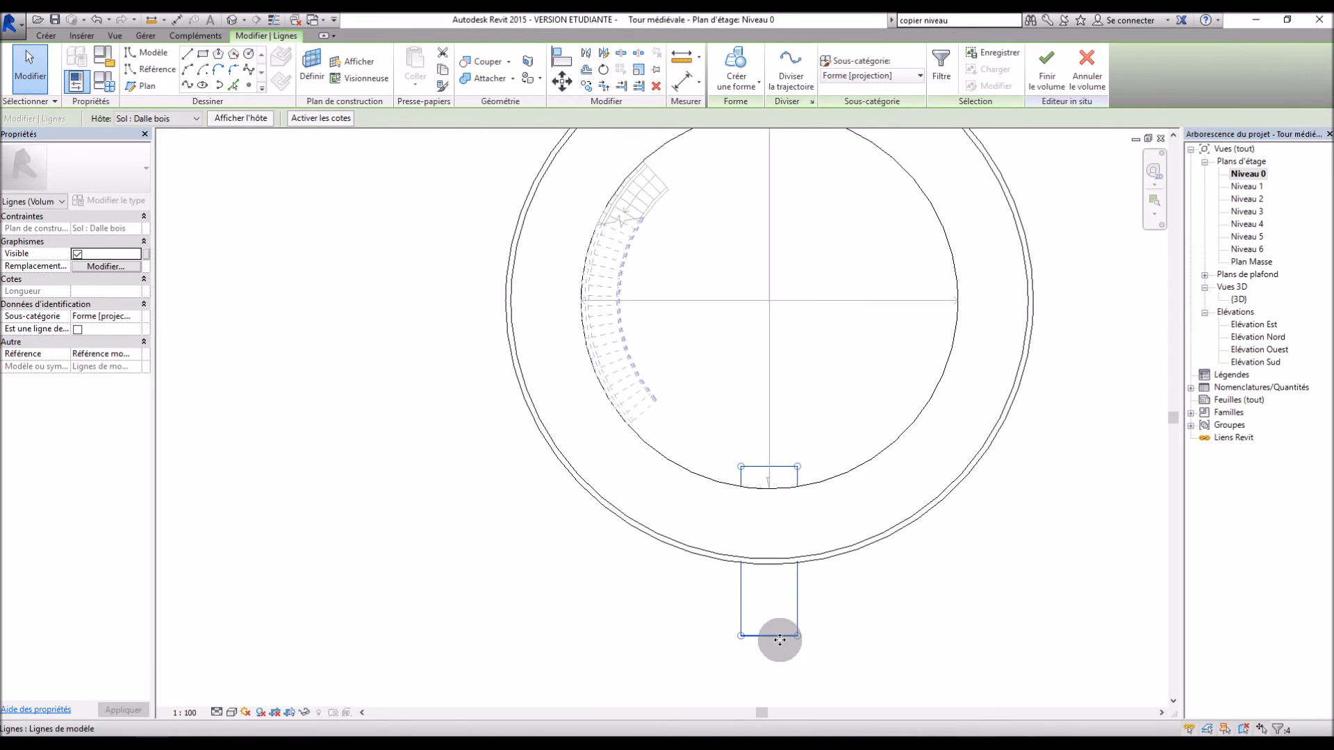
{"action": "left_click_drag", "start_coordinate": [781, 622], "coordinate": [778, 601]}
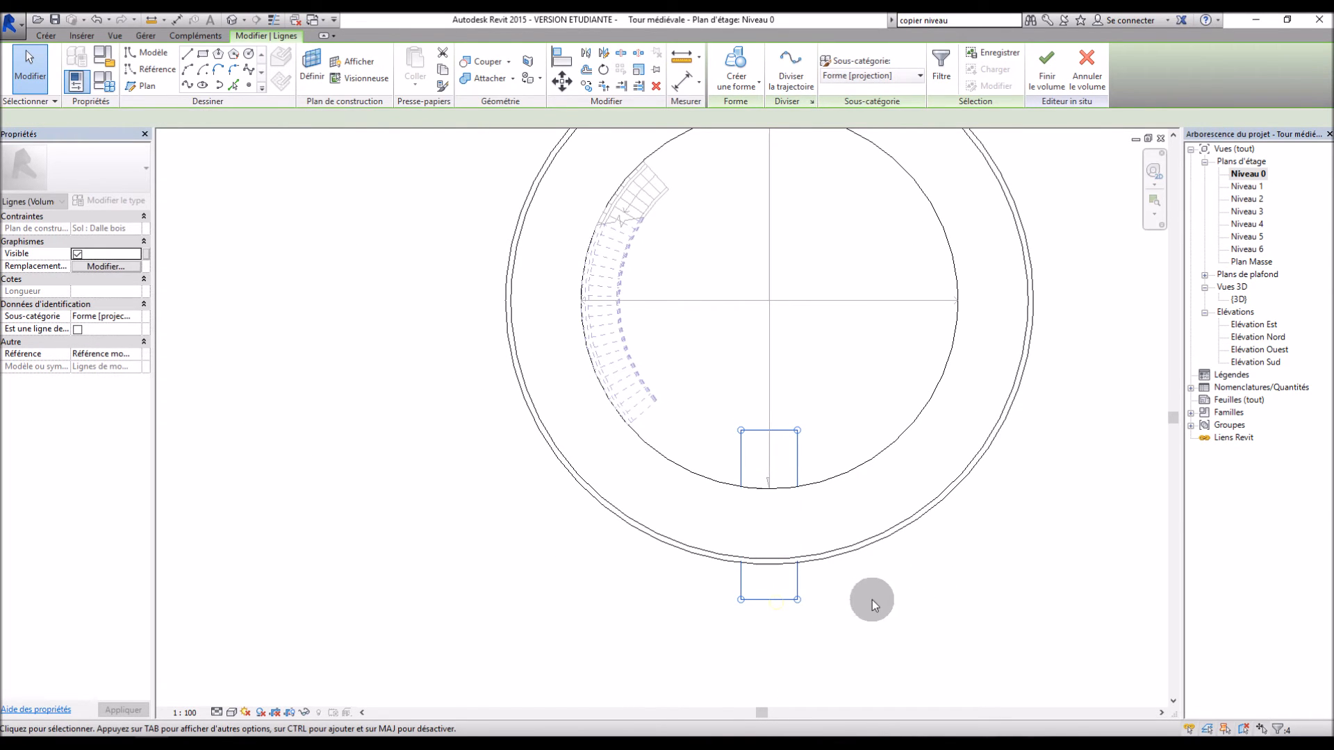
In the 3D view, create a void form from the rectangle at the base of the tower wall.
{"action": "left_click", "coordinate": [1233, 299]}
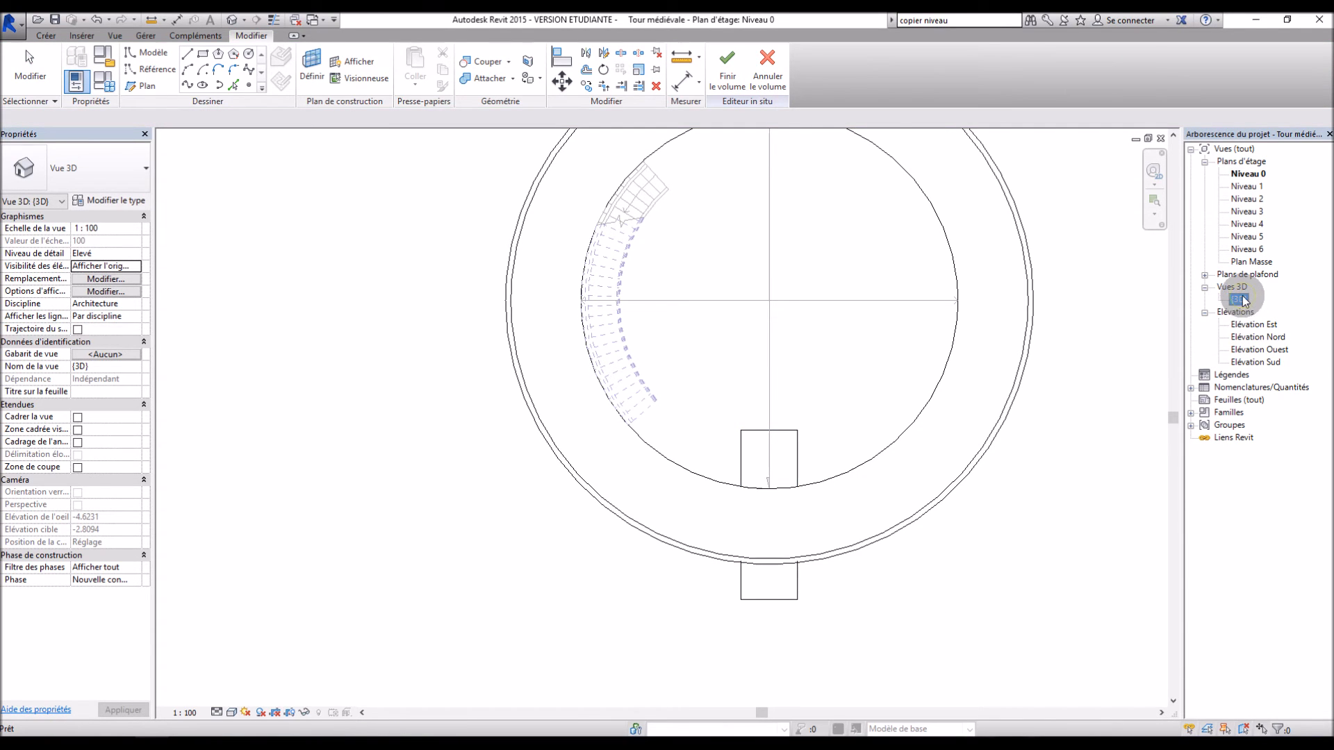
{"action": "double_click", "coordinate": [1243, 300]}
{"action": "middle_click_drag", "start_coordinate": [946, 538], "coordinate": [774, 596], "text": "shift"}
{"action": "scroll", "coordinate": [785, 603], "scroll_direction": "up", "scroll_amount": 3}
{"action": "middle_click_drag", "start_coordinate": [881, 638], "coordinate": [944, 692], "text": "shift"}
{"action": "left_click", "coordinate": [746, 89]}
{"action": "left_click", "coordinate": [748, 135]}
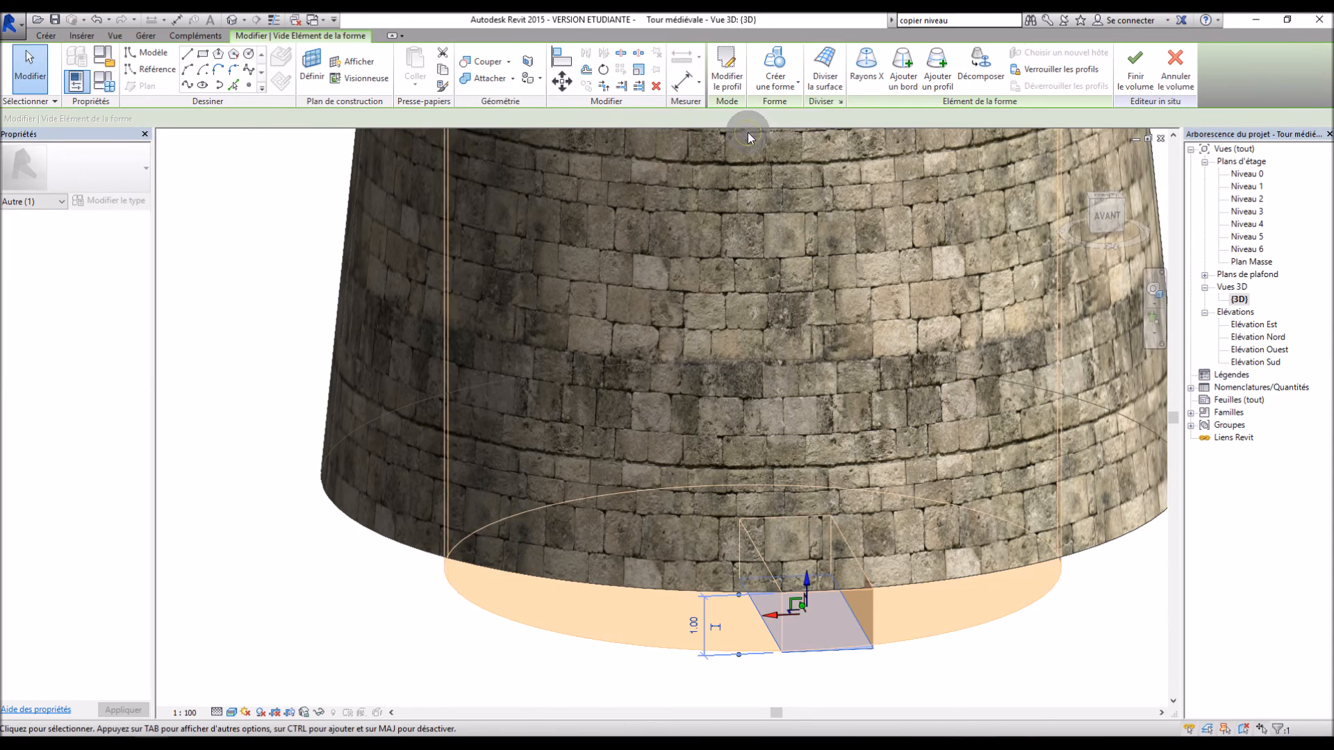
Flip the void upward into the wall, set its height to 2 m, and finish the in-place mass.
{"action": "middle_click_drag", "start_coordinate": [1048, 640], "coordinate": [1046, 592], "text": "shift"}
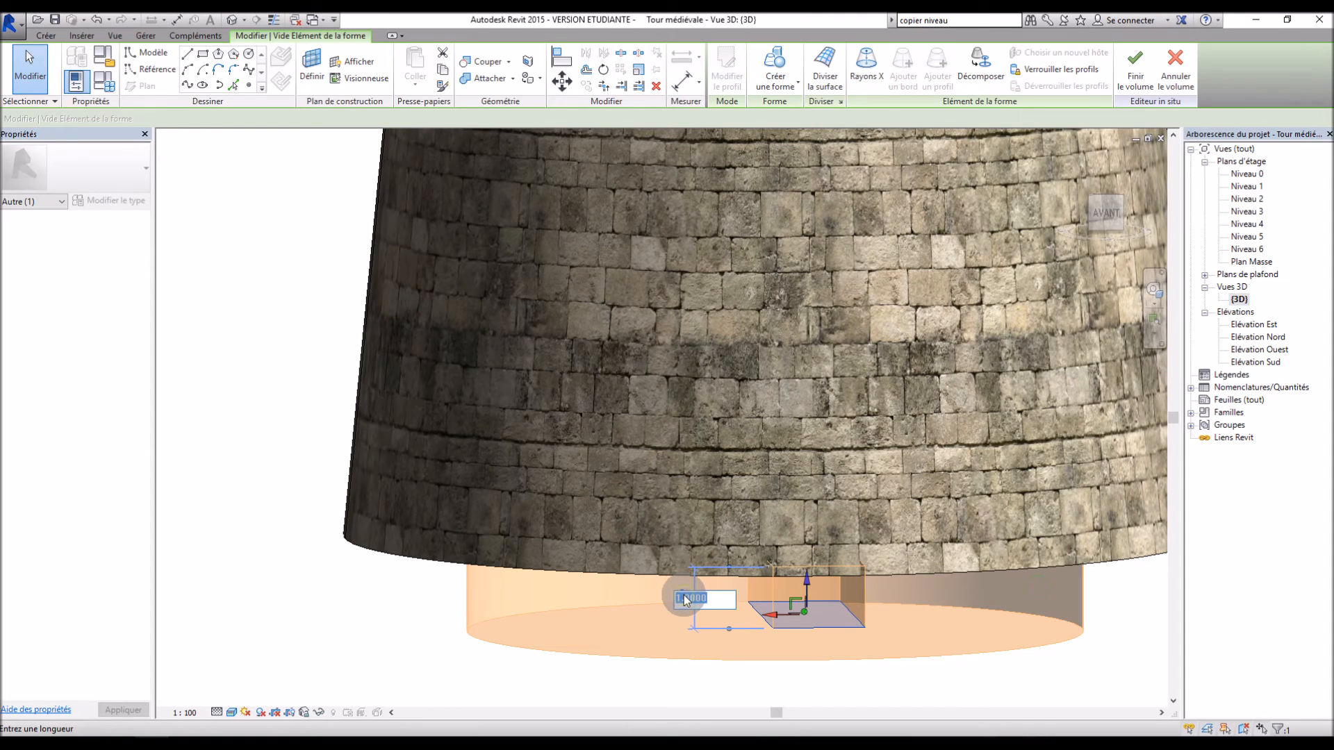
{"action": "key", "text": "Return"}
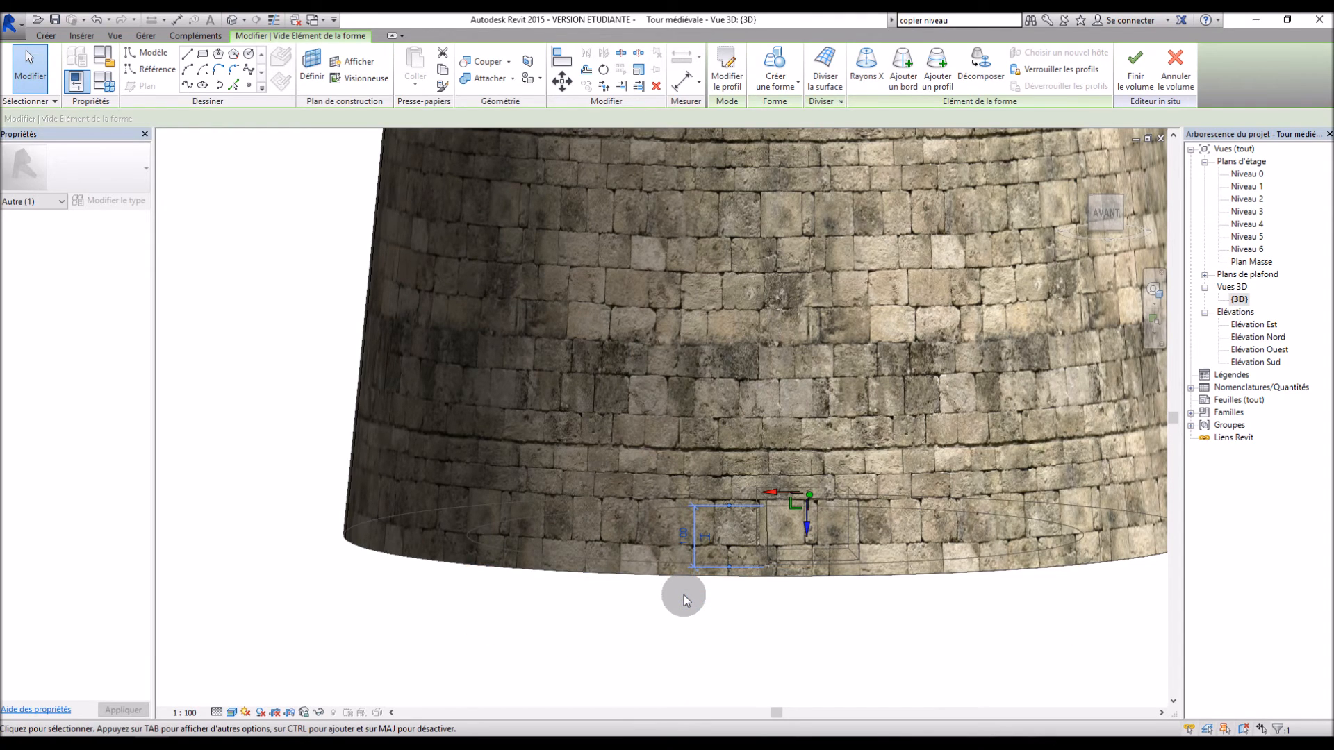
{"action": "left_click", "coordinate": [685, 599]}
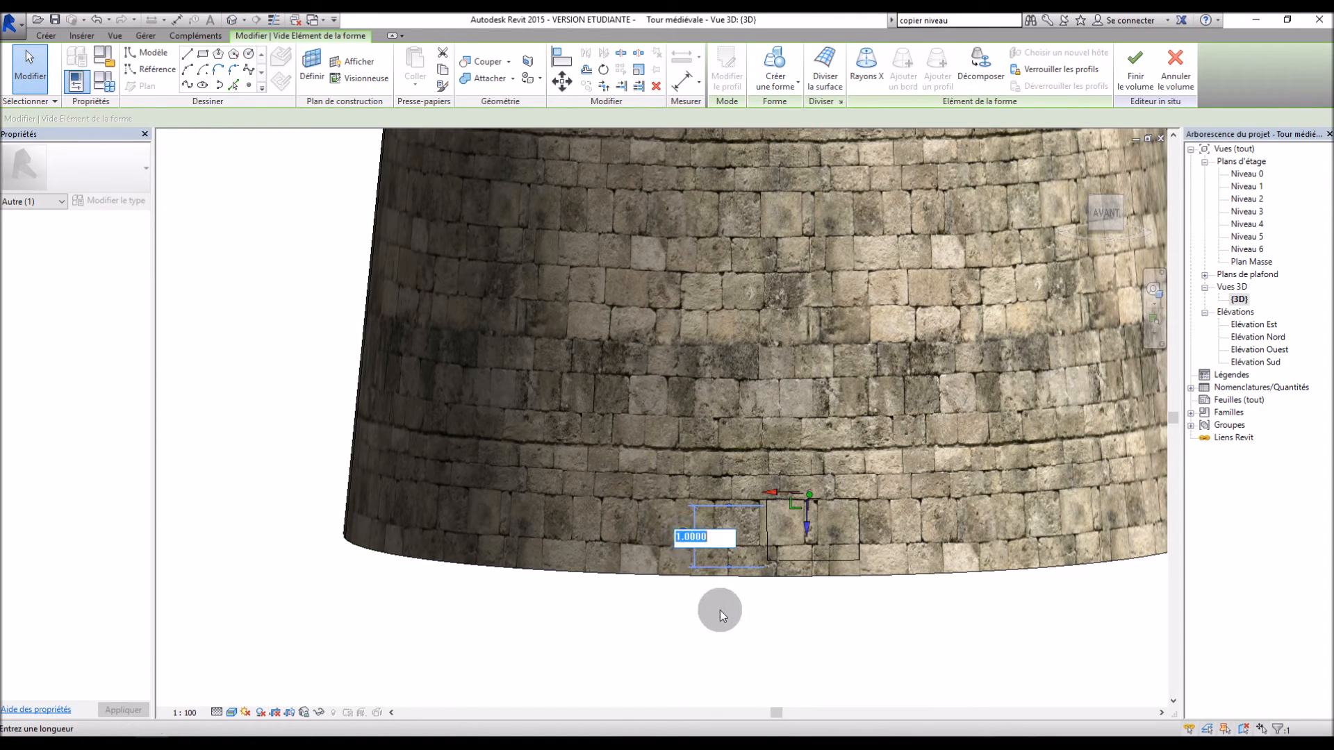
{"action": "type", "text": "2"}
{"action": "key", "text": "Return"}
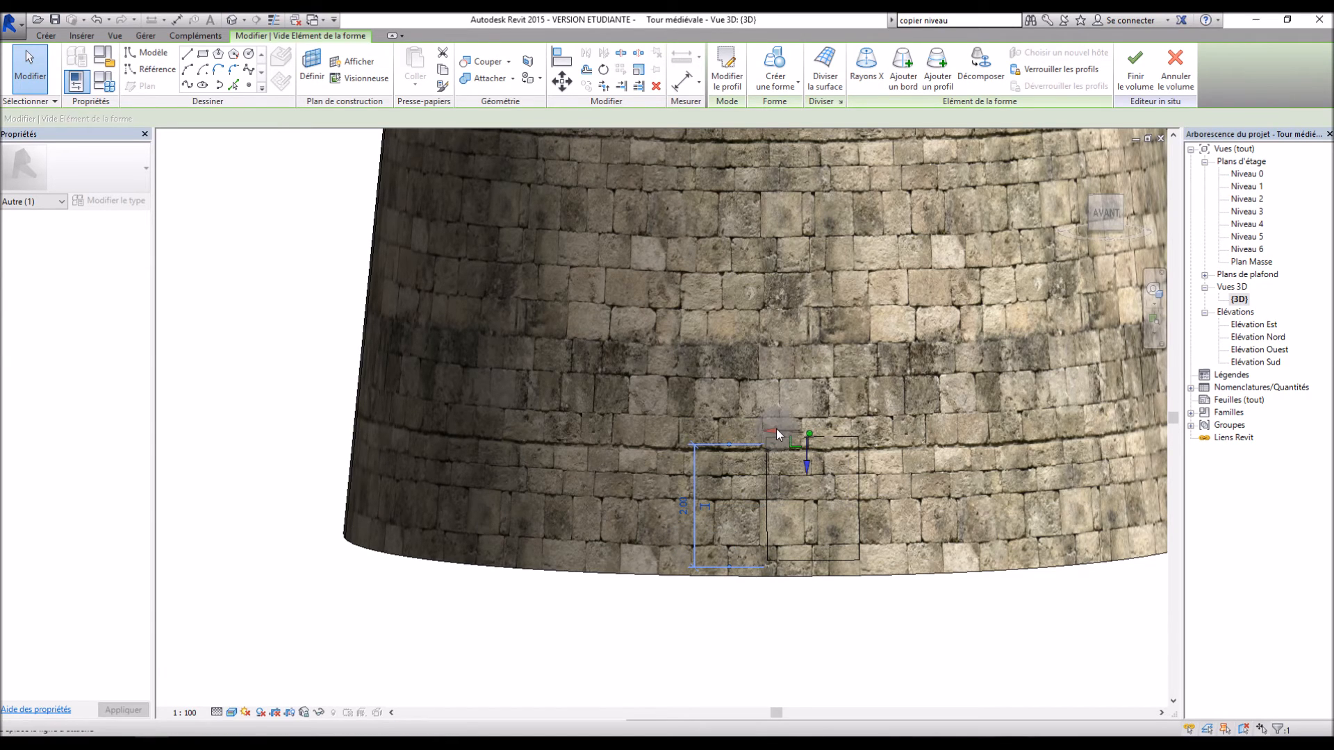
{"action": "left_click", "coordinate": [1134, 75]}
{"action": "middle_click_drag", "start_coordinate": [995, 634], "coordinate": [917, 649], "text": "shift"}
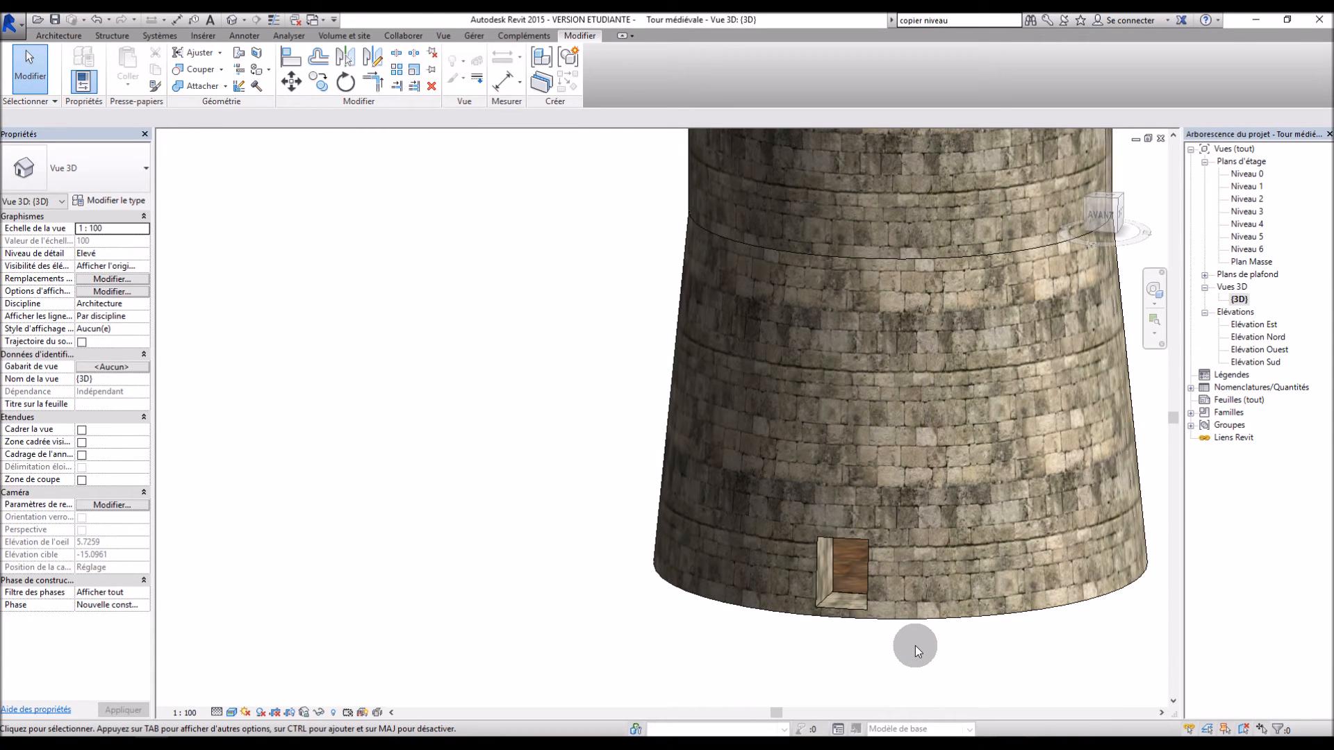
{"action": "middle_click_drag", "start_coordinate": [915, 645], "coordinate": [1237, 266], "text": "shift"}
On the Niveau 0 plan, start a wall and duplicate the Murs pierre 1m type as Murs pierre 0.5m.
{"action": "double_click", "coordinate": [1247, 175]}
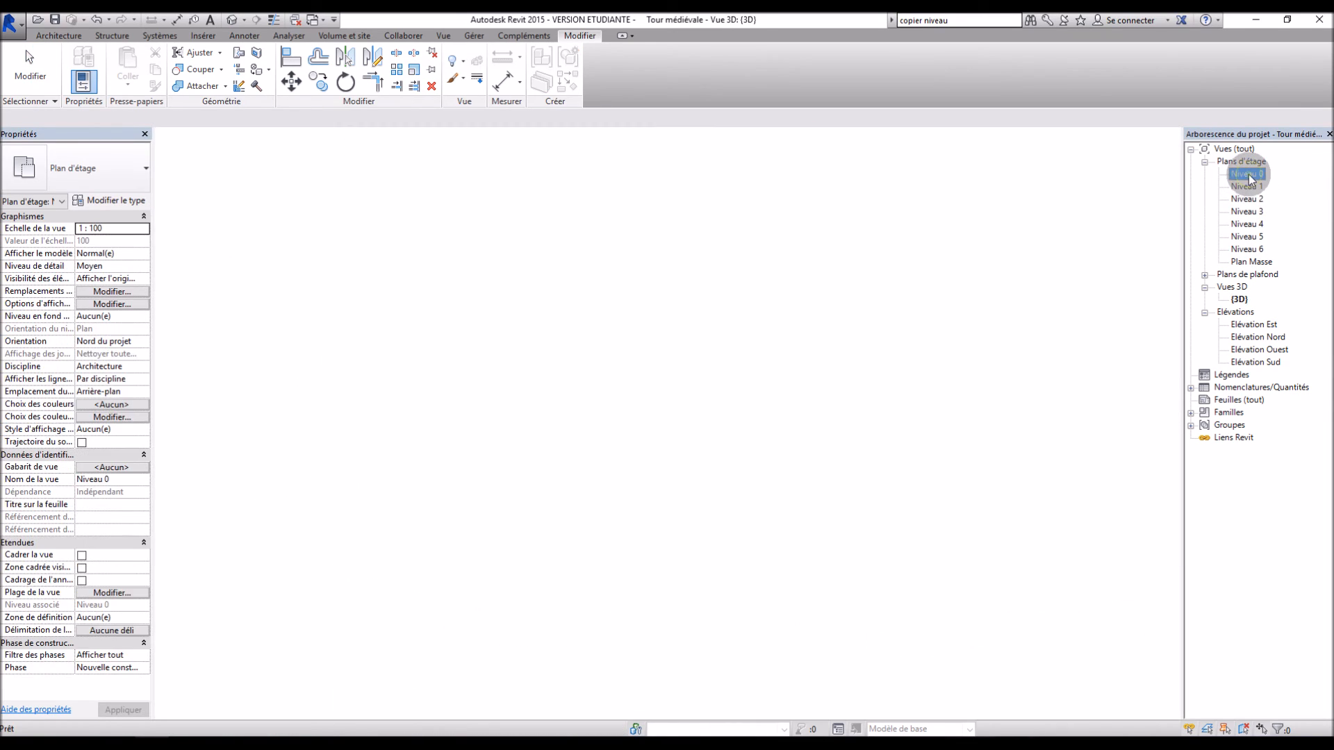
{"action": "scroll", "coordinate": [768, 530], "scroll_direction": "up", "scroll_amount": 4}
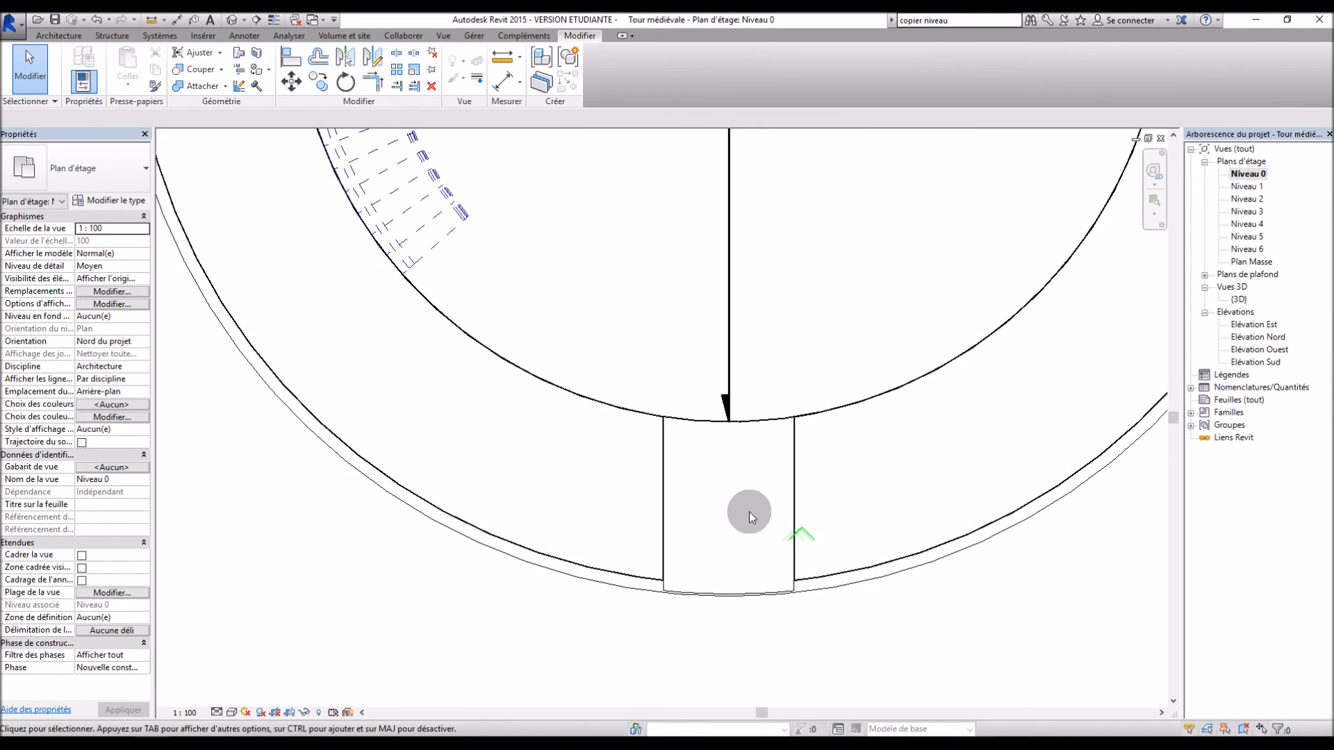
{"action": "scroll", "coordinate": [749, 512], "scroll_direction": "up", "scroll_amount": 1}
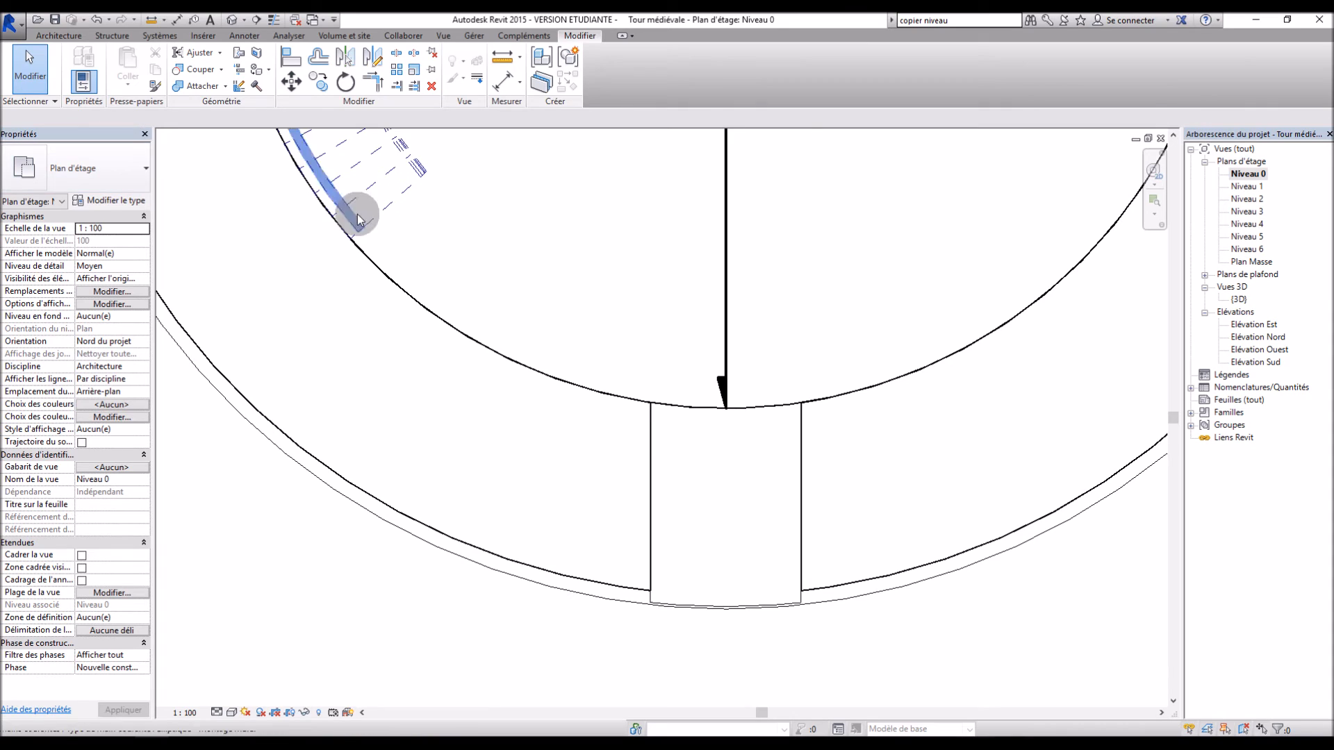
{"action": "scroll", "coordinate": [799, 379], "scroll_direction": "down", "scroll_amount": 1}
{"action": "left_click", "coordinate": [58, 35]}
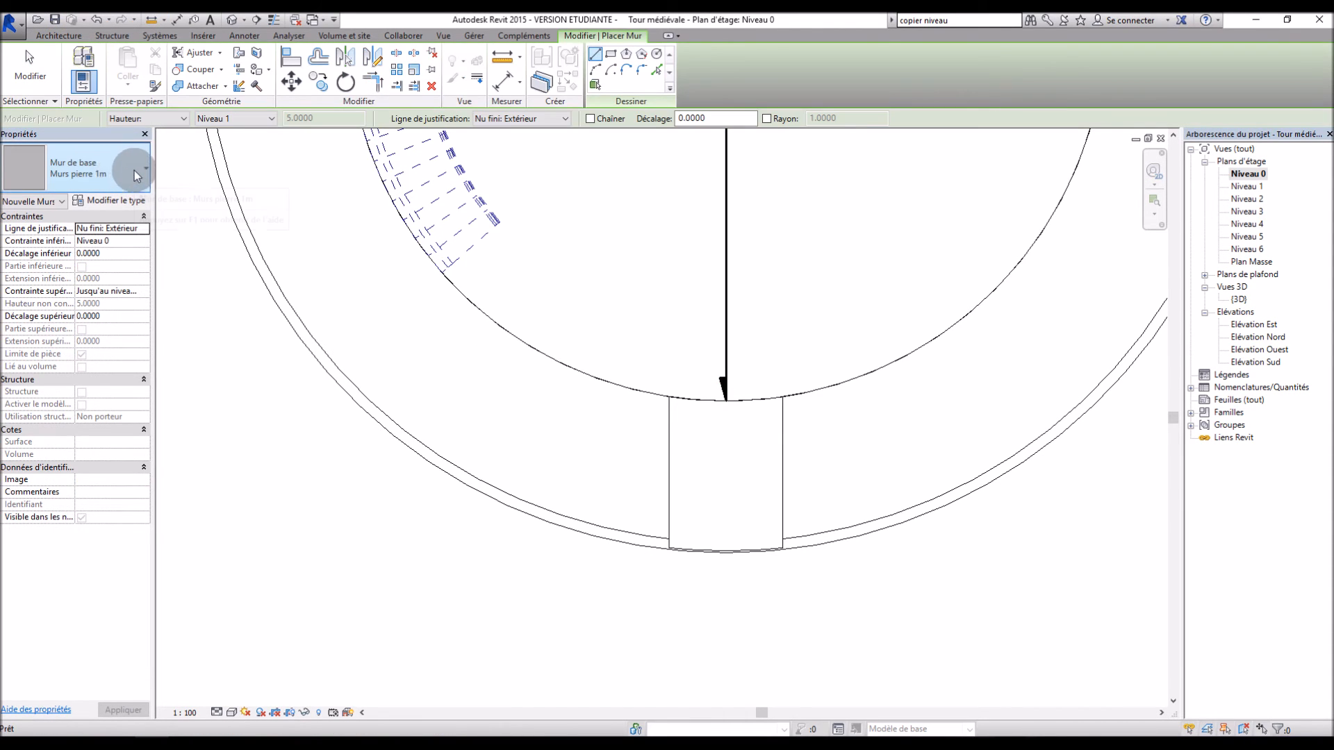
{"action": "left_click", "coordinate": [108, 201]}
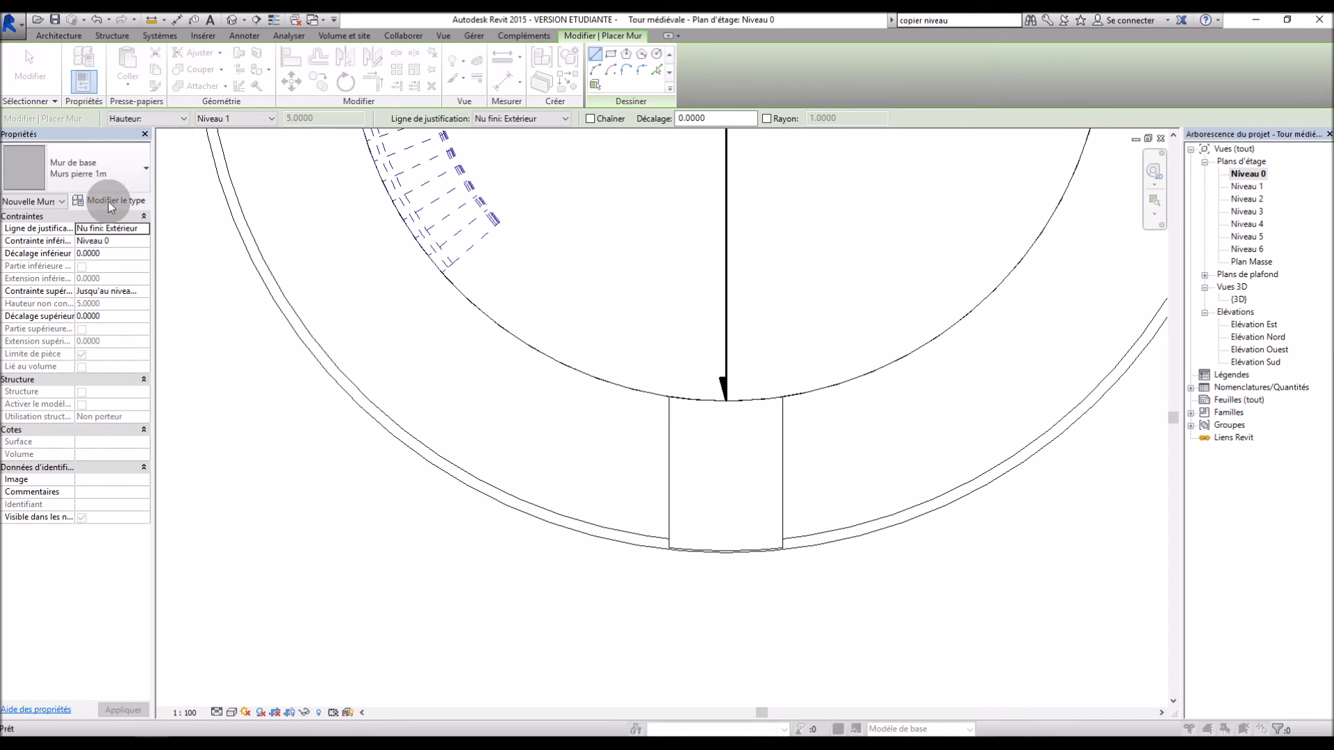
{"action": "left_click", "coordinate": [542, 184]}
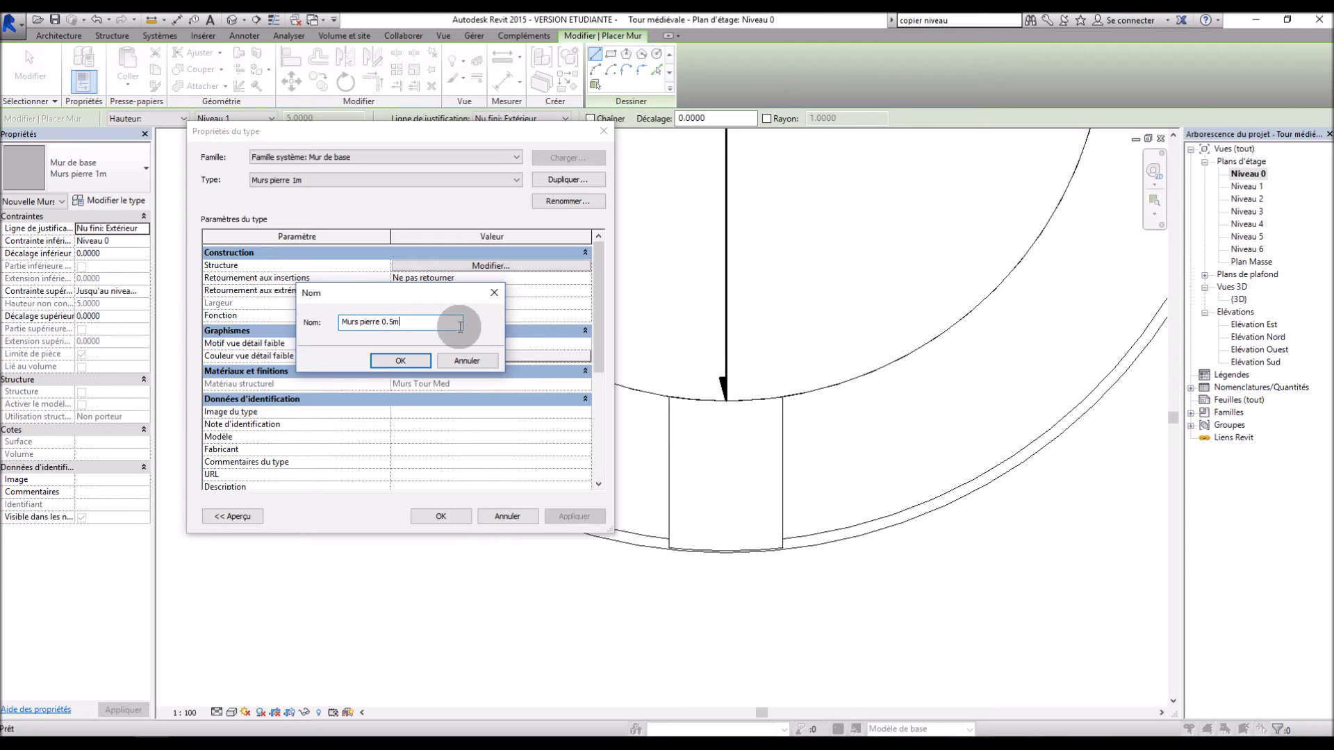
{"action": "left_click", "coordinate": [406, 360]}
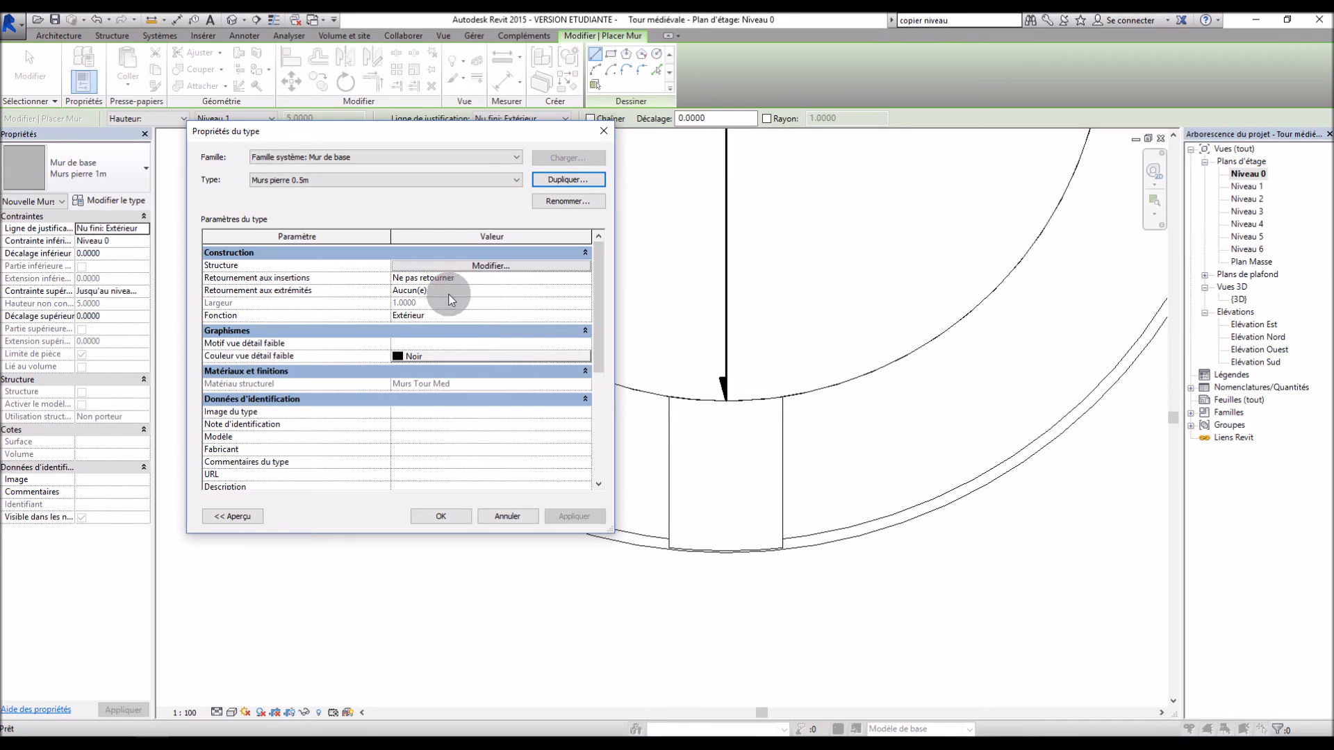
Set the Porteur/Ossature layer thickness of the Murs pierre 0.5m type to 0.5 and accept the type properties.
{"action": "left_click", "coordinate": [471, 268]}
{"action": "left_click", "coordinate": [405, 275]}
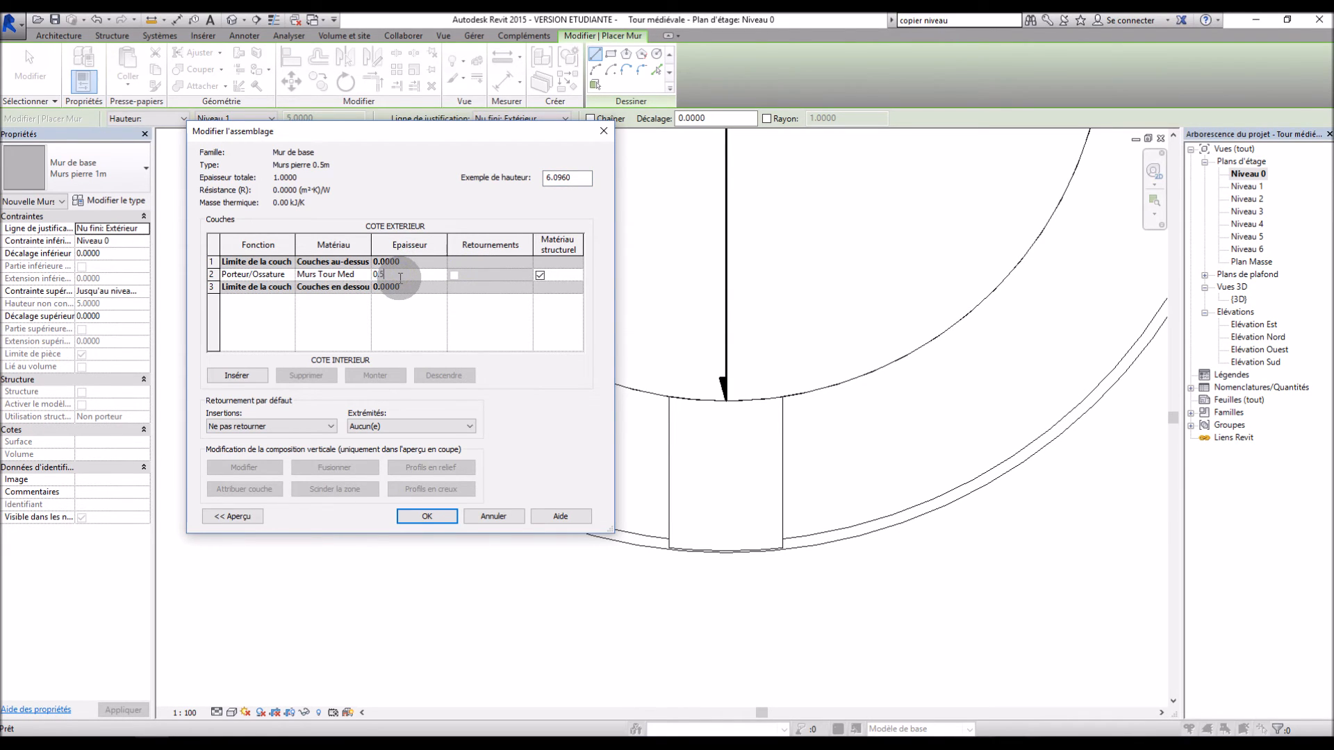
{"action": "left_click", "coordinate": [440, 517]}
{"action": "left_click", "coordinate": [440, 516]}
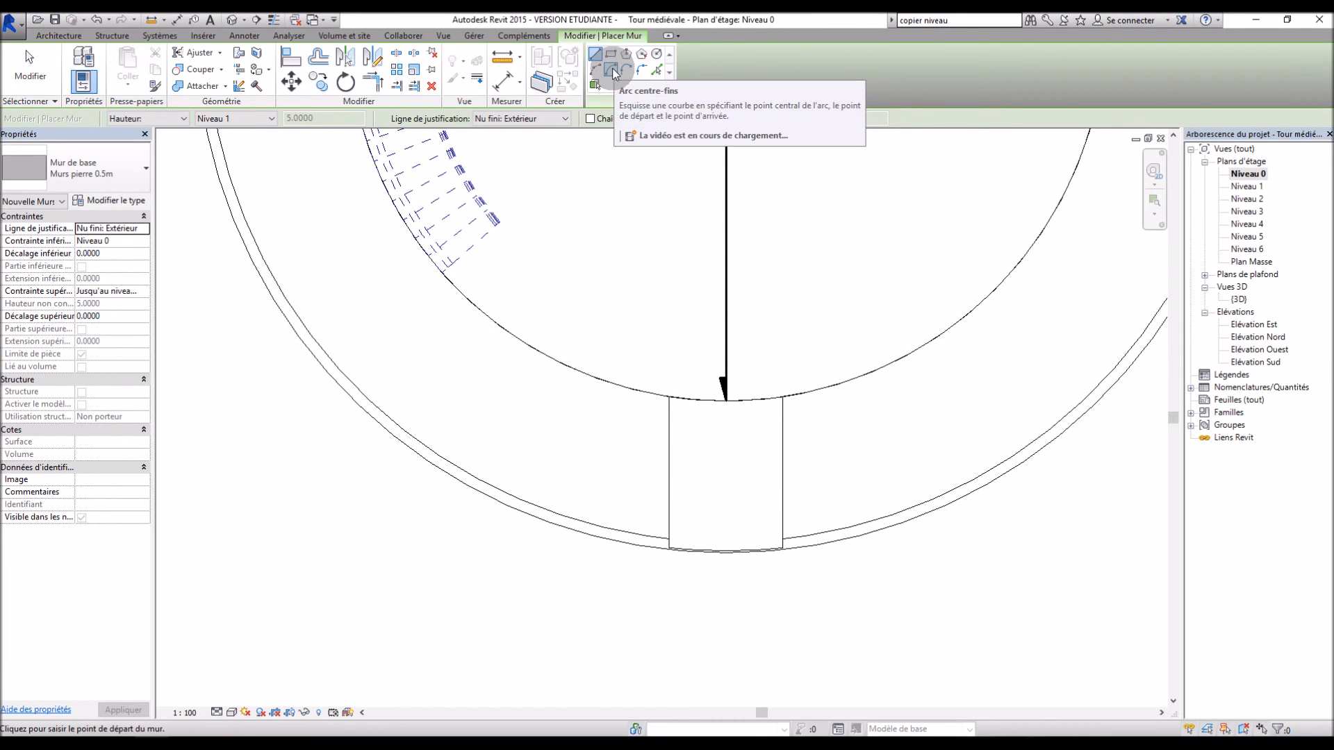
Draw a start-end-radius arc wall across the entrance opening between its inner corners, following the tower's inner face, with its thickness facing outward.
{"action": "left_click", "coordinate": [656, 73]}
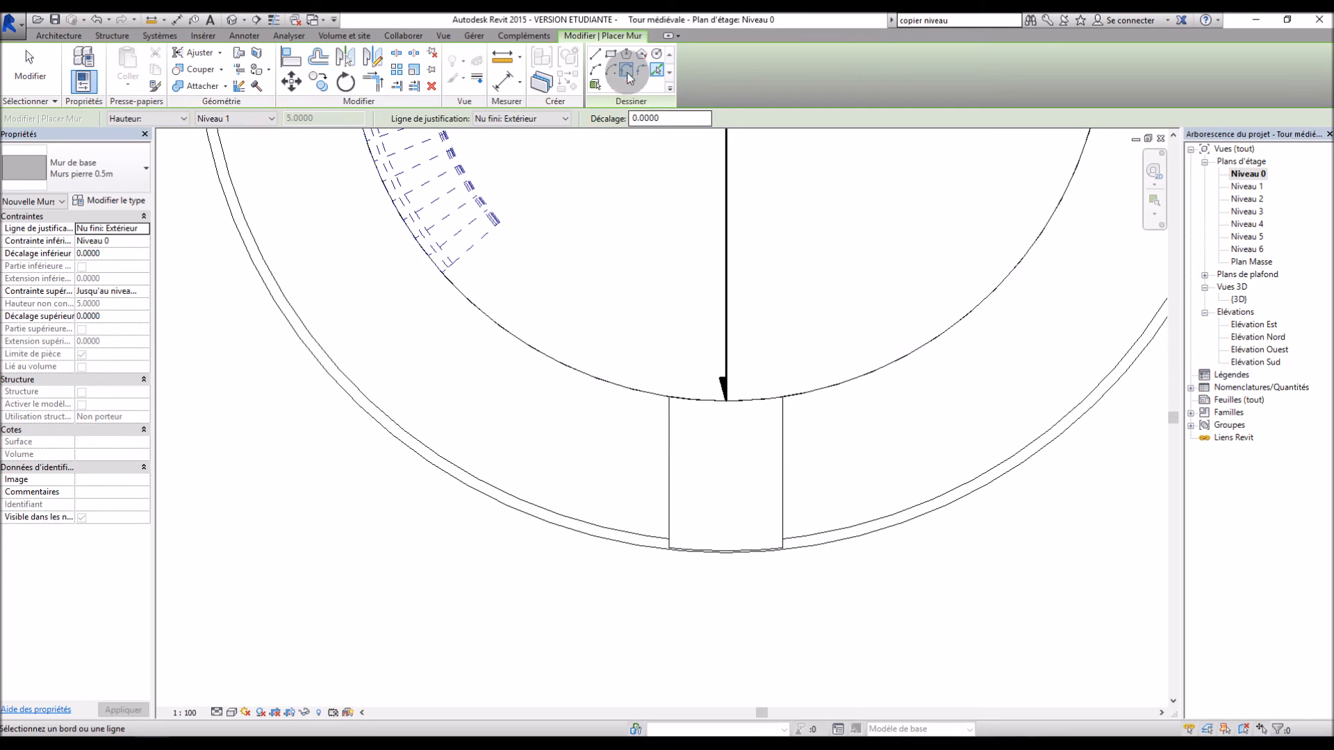
{"action": "left_click", "coordinate": [613, 71]}
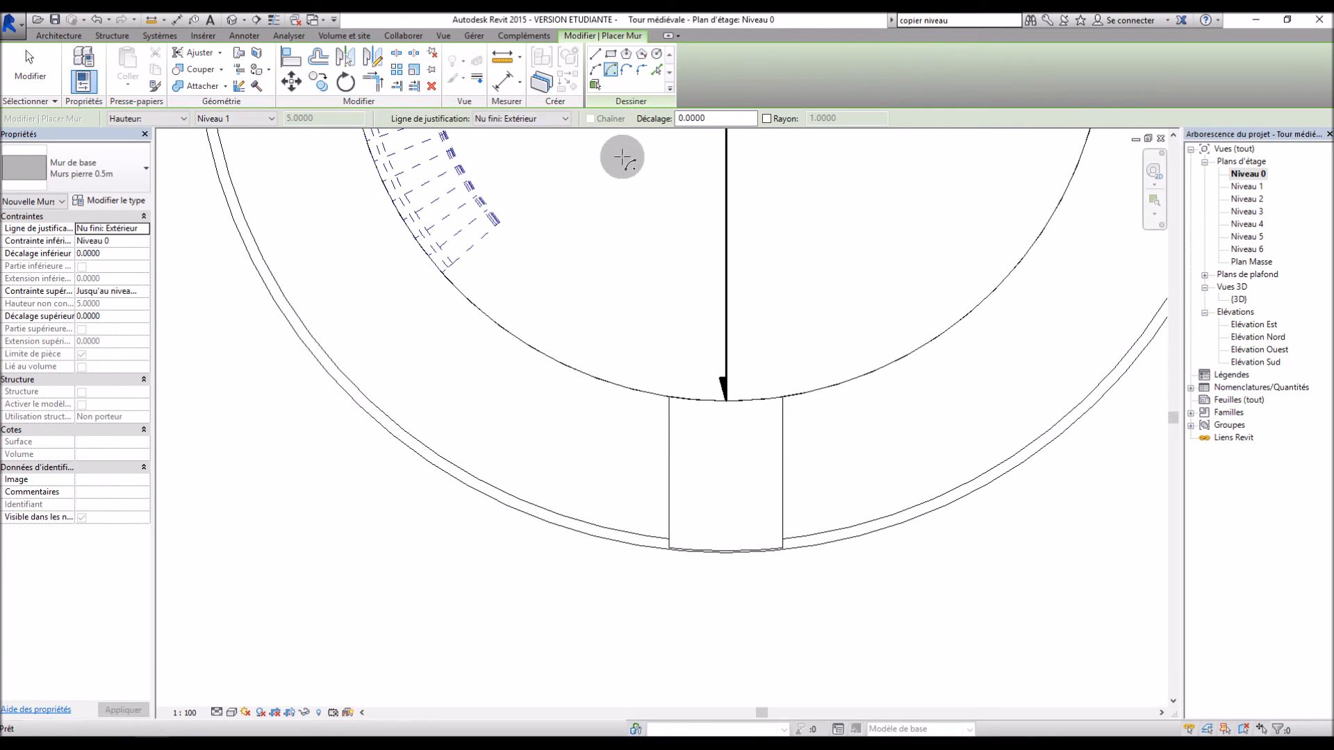
{"action": "left_click", "coordinate": [599, 68]}
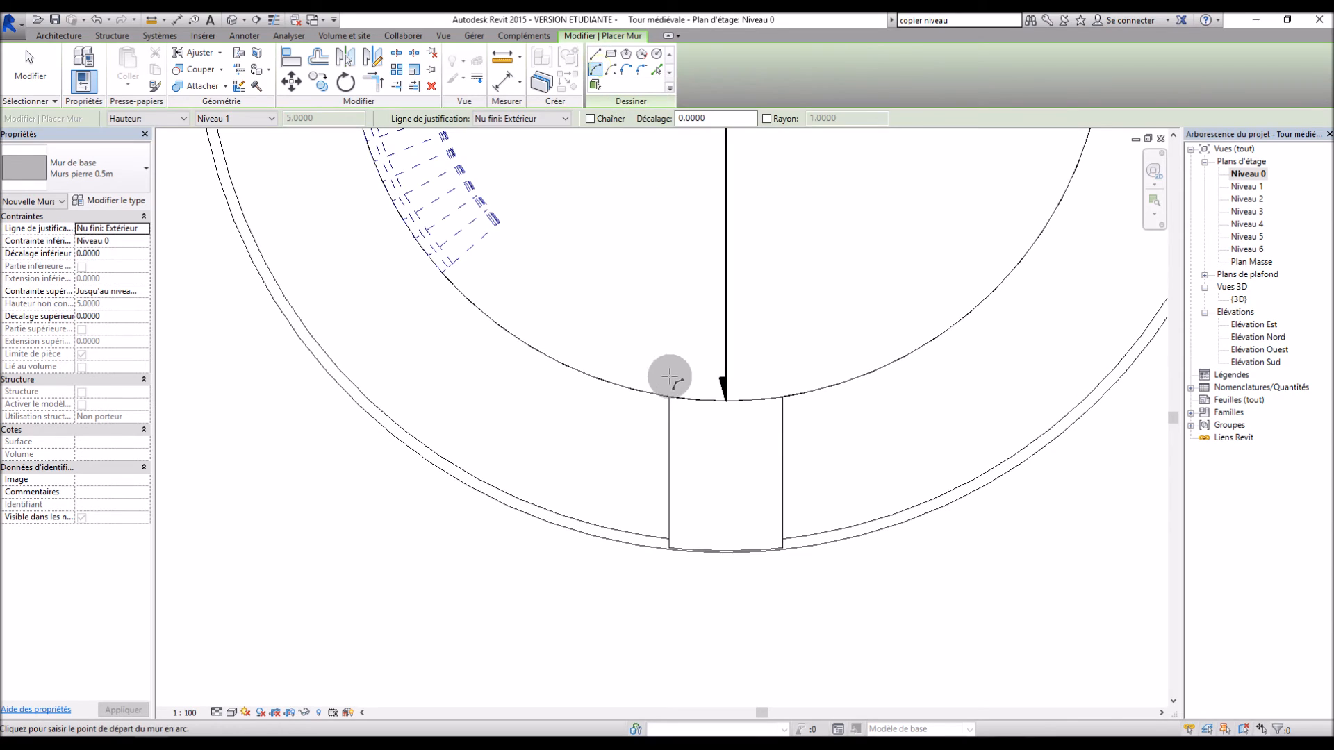
{"action": "left_click", "coordinate": [669, 398]}
{"action": "key", "text": "space"}
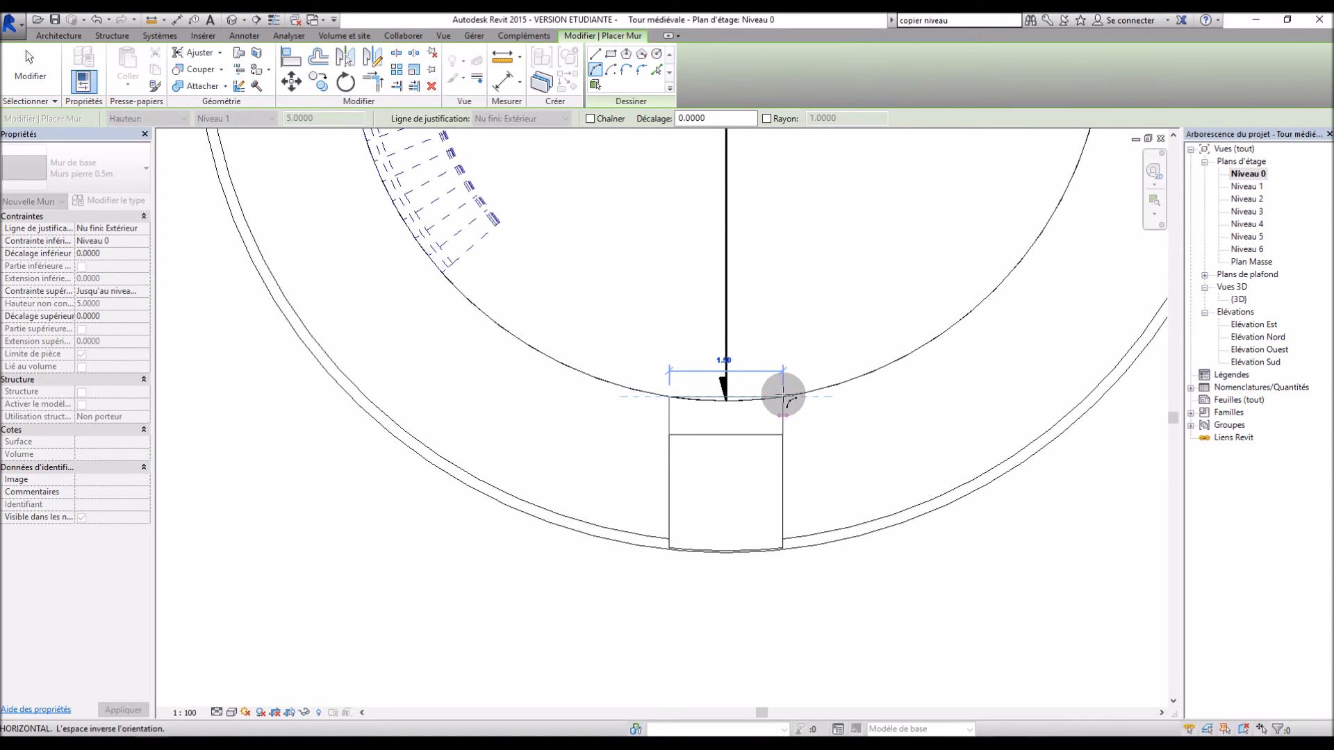
{"action": "left_click", "coordinate": [783, 396]}
{"action": "left_click", "coordinate": [736, 403]}
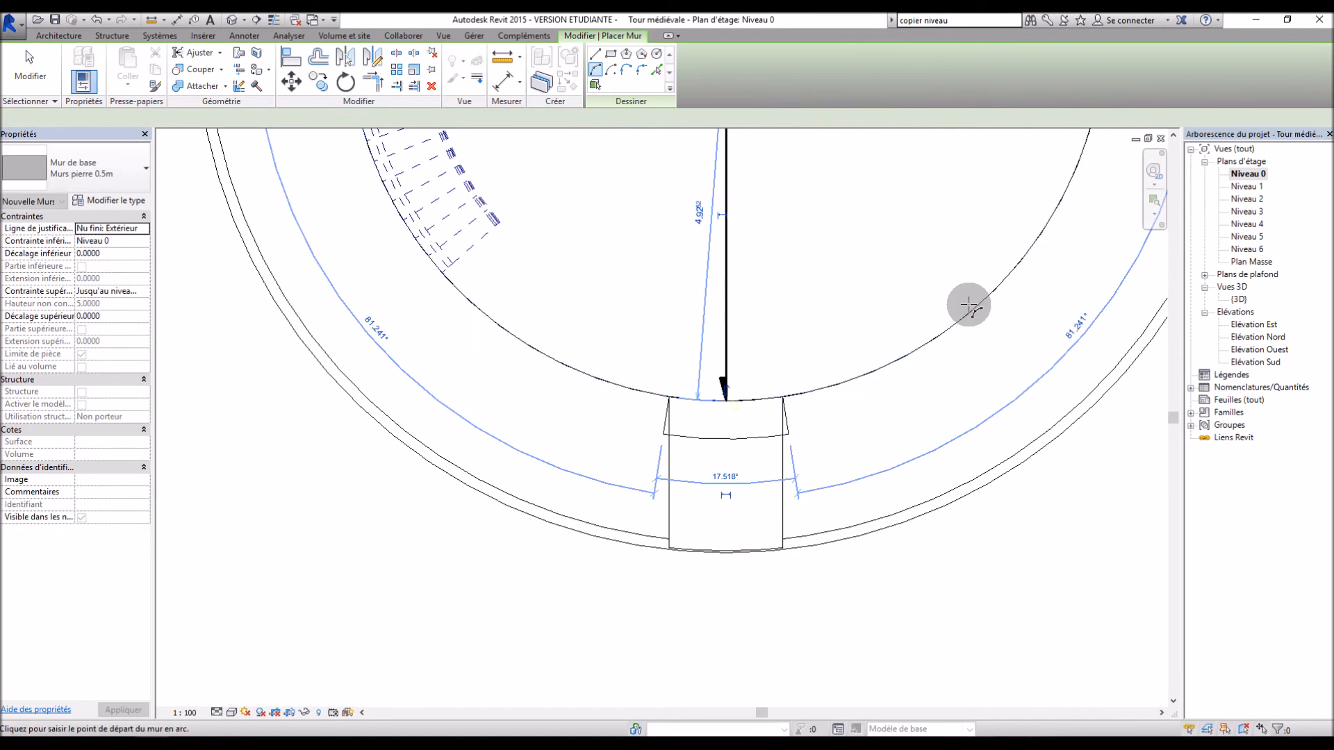
Set the Wall tool's top constraint to Sans contrainte with an unconnected height of 2.0000, and exit the tool.
{"action": "scroll", "coordinate": [909, 483], "scroll_direction": "down", "scroll_amount": 2}
{"action": "scroll", "coordinate": [906, 498], "scroll_direction": "up", "scroll_amount": 4}
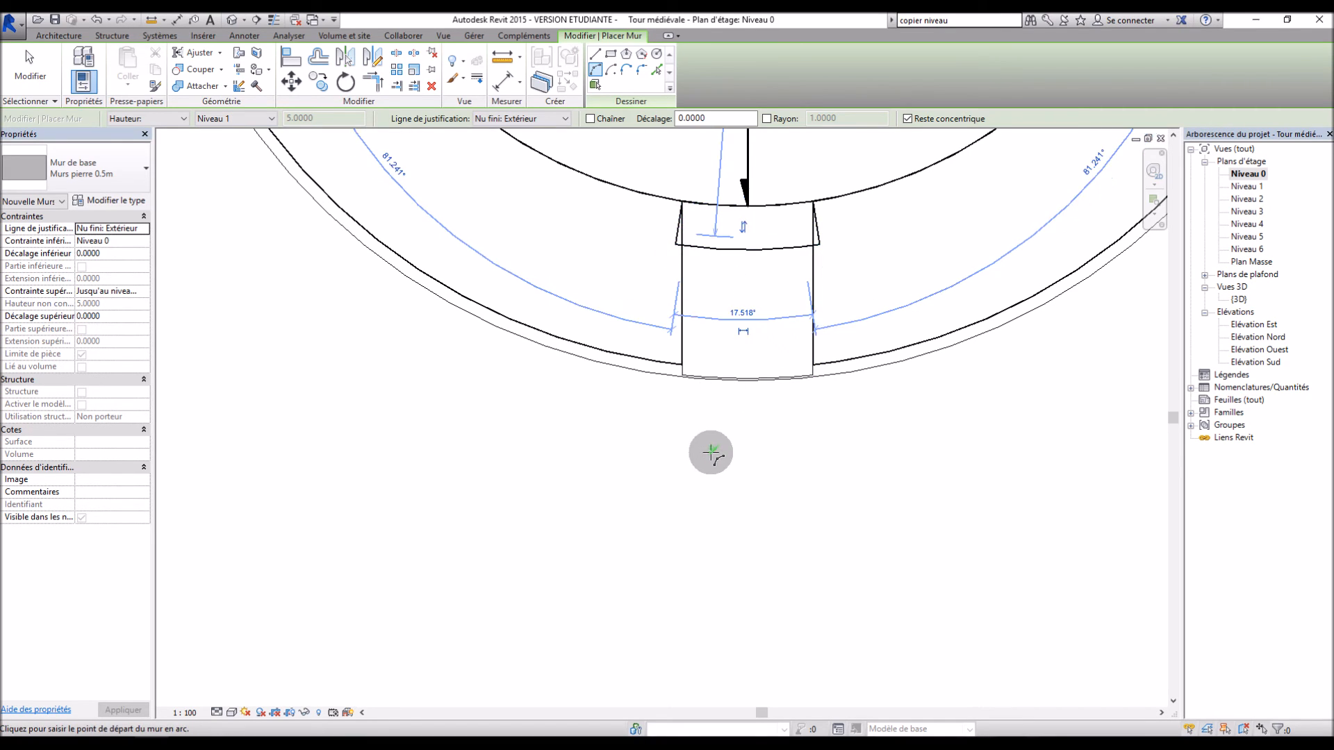
{"action": "scroll", "coordinate": [711, 453], "scroll_direction": "down", "scroll_amount": 4}
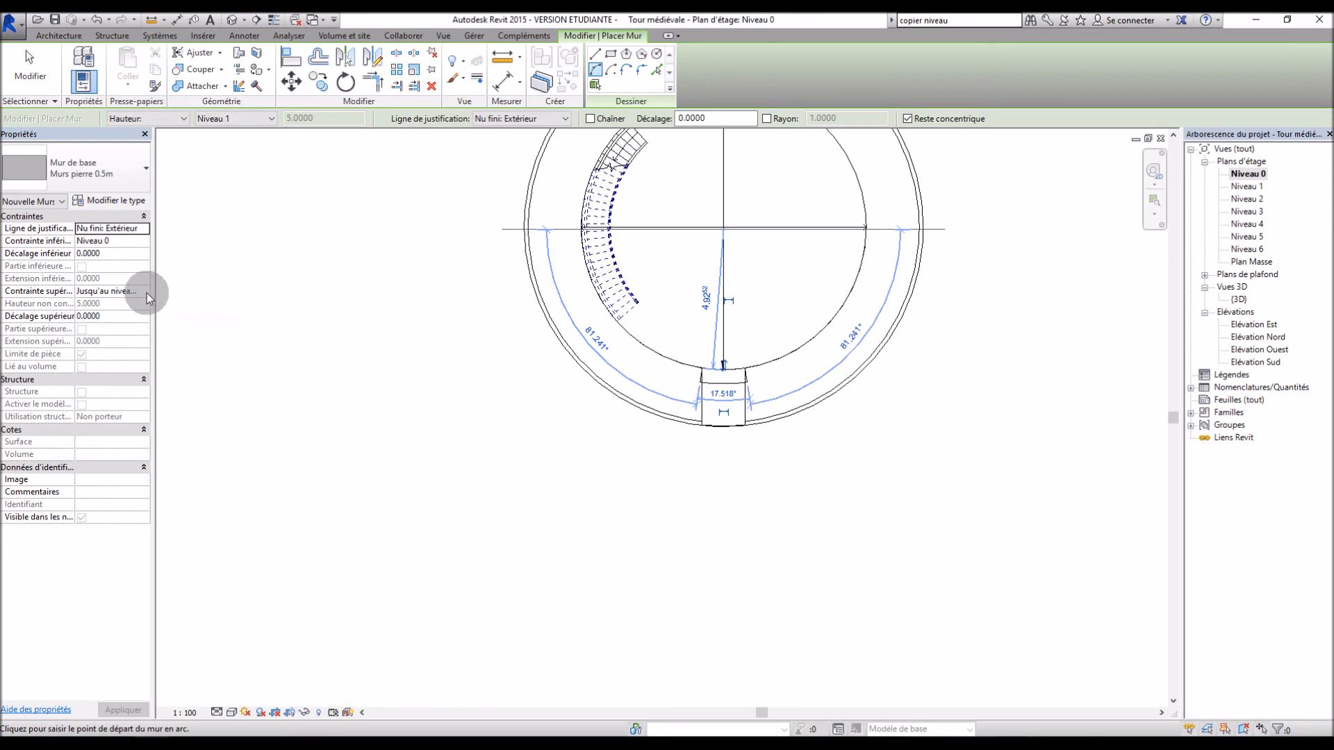
{"action": "left_click", "coordinate": [147, 293]}
{"action": "scroll", "coordinate": [140, 332], "scroll_direction": "up", "scroll_amount": 1}
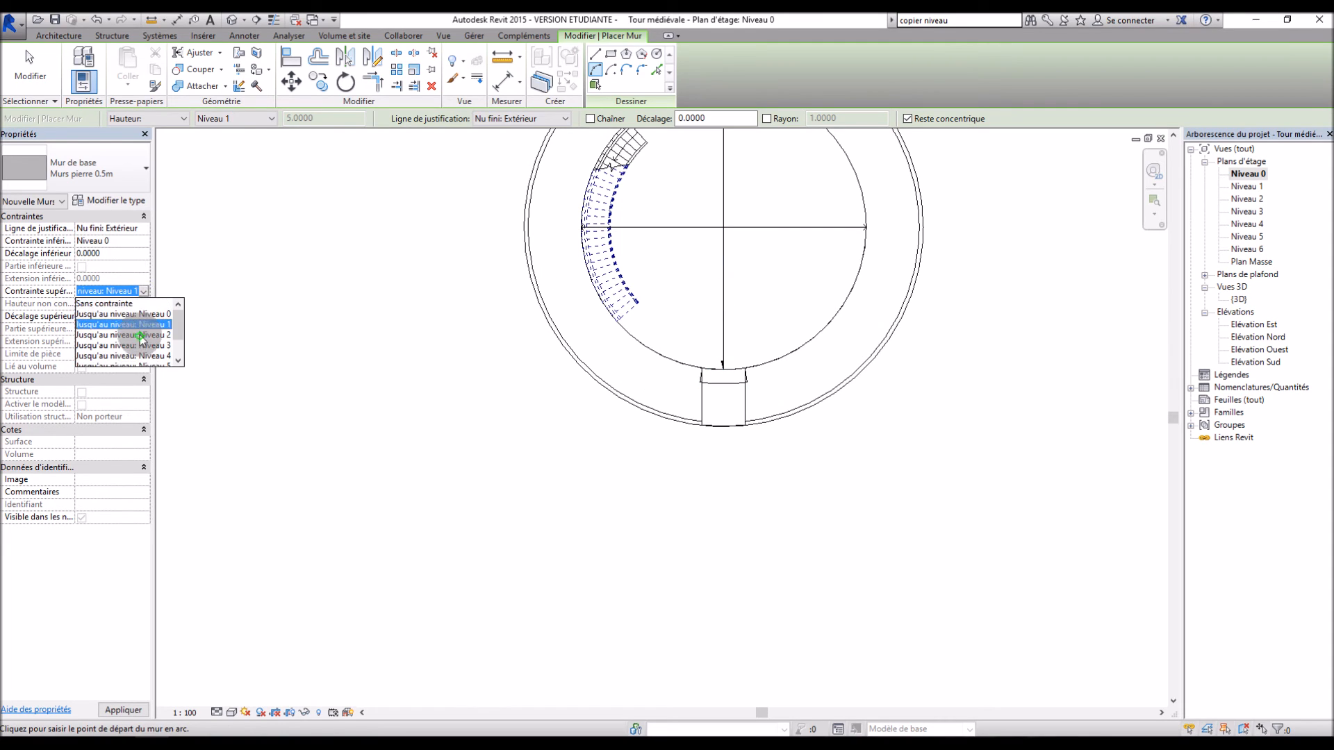
{"action": "left_click", "coordinate": [110, 304]}
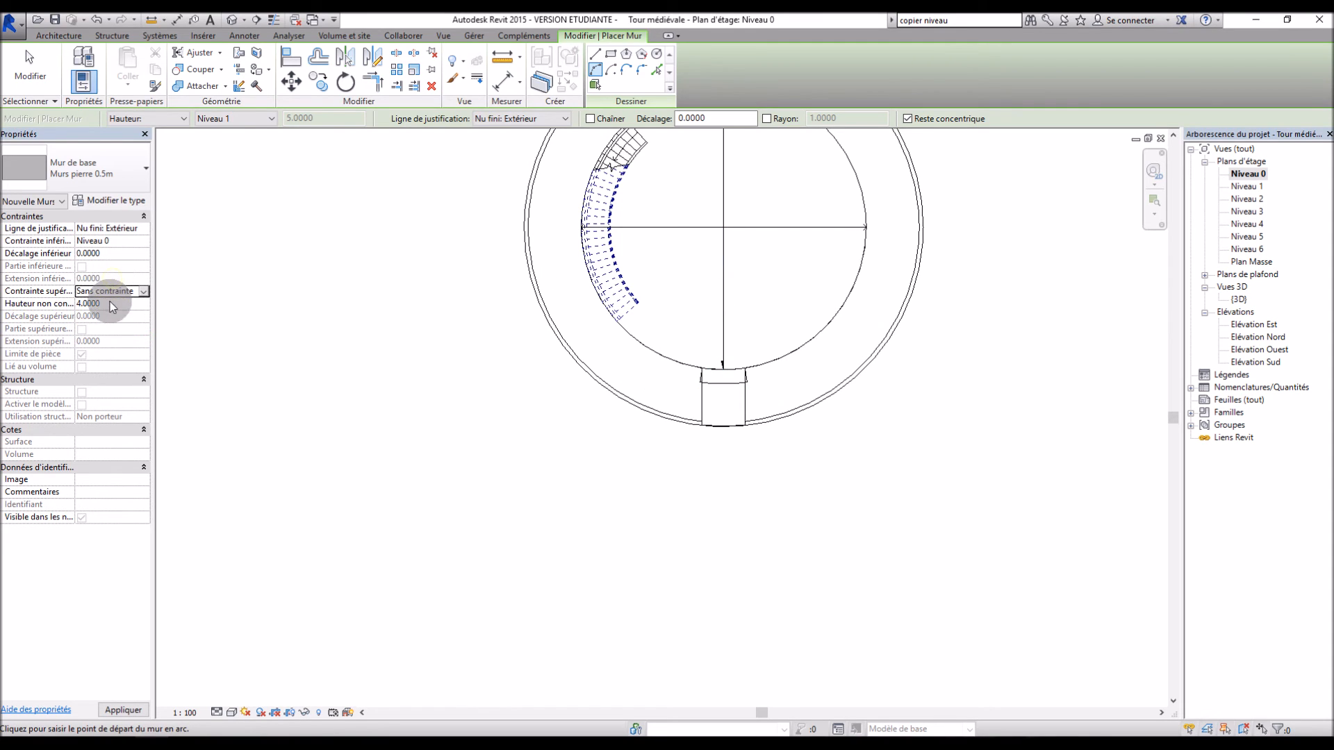
{"action": "left_click", "coordinate": [110, 303]}
{"action": "type", "text": "2"}
{"action": "left_click", "coordinate": [269, 217]}
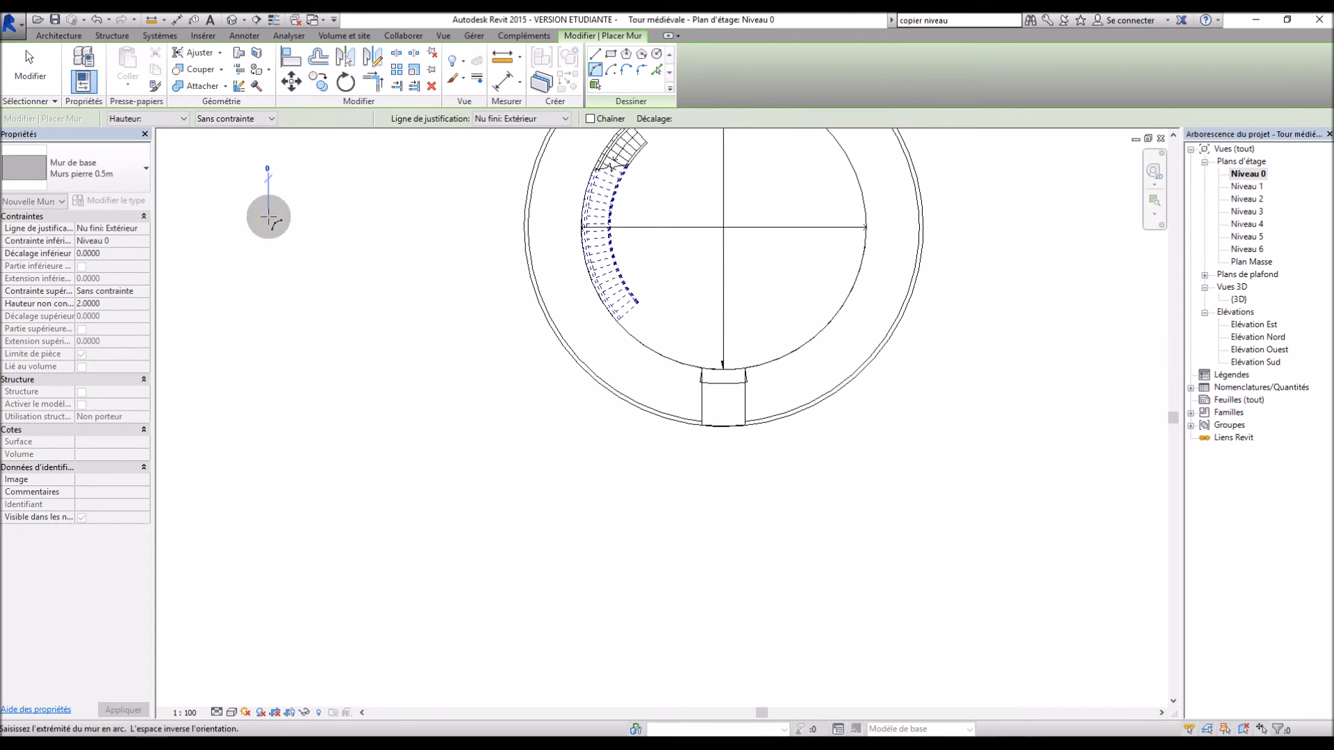
{"action": "key", "text": "Escape"}
{"action": "key", "text": "Escape"}
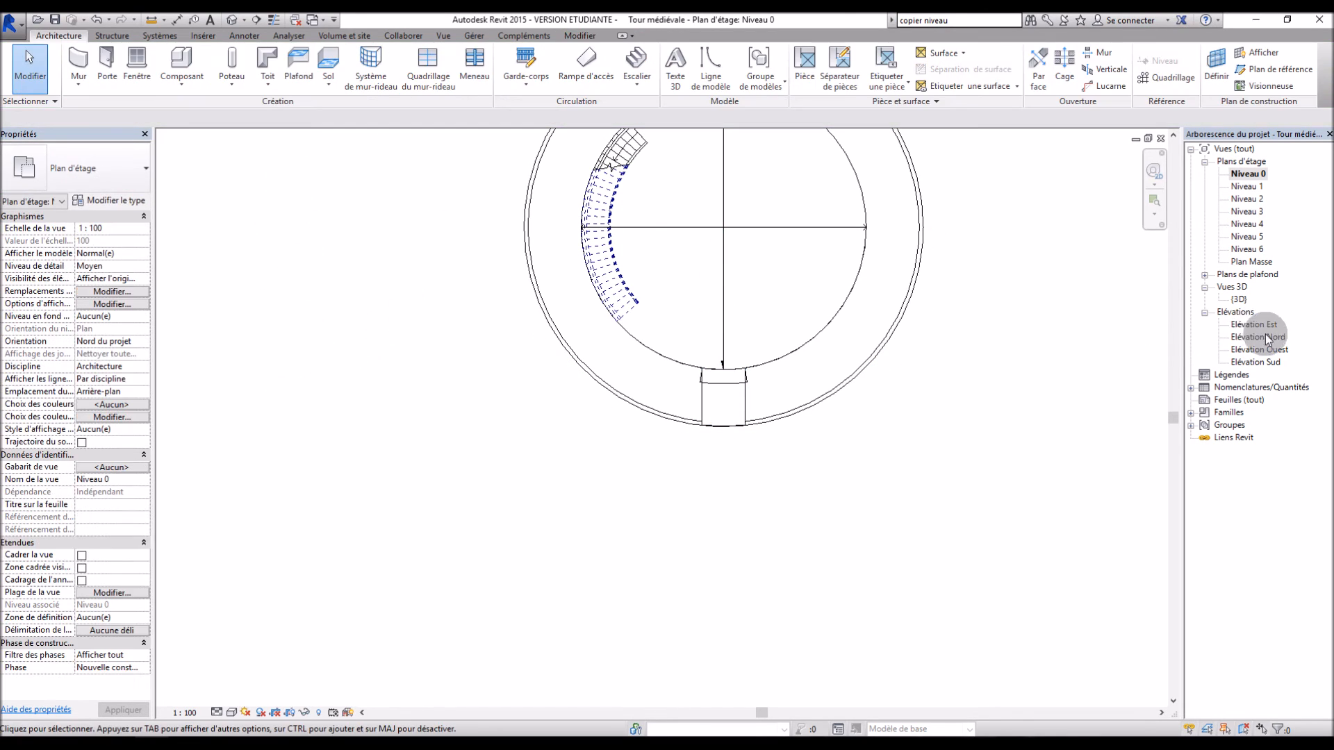
Open the 3D view and examine the entrance opening from outside the tower.
{"action": "double_click", "coordinate": [1239, 300]}
{"action": "middle_click_drag", "start_coordinate": [996, 464], "coordinate": [824, 507], "text": "shift"}
{"action": "middle_click_drag", "start_coordinate": [846, 350], "coordinate": [841, 404], "text": "shift"}
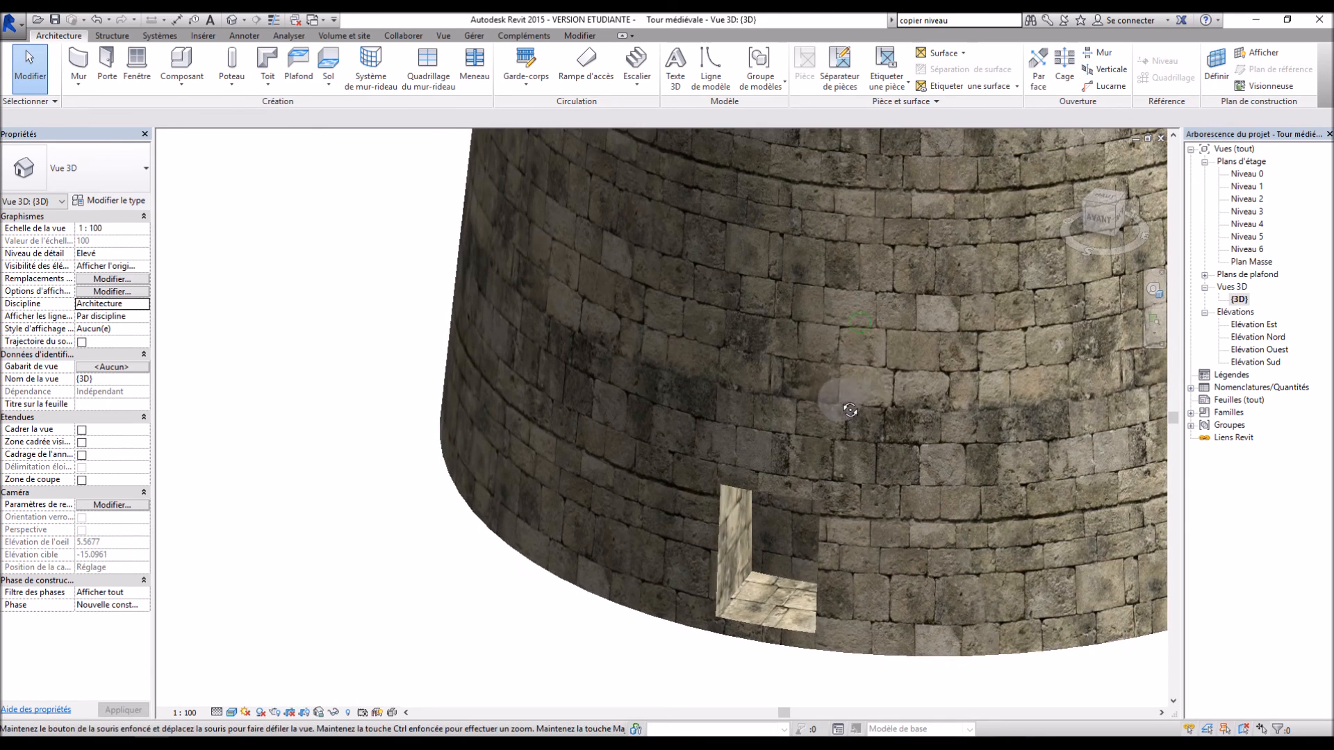
Start the Door tool in the Niveau 0 plan and open the Portes folder of the family library for loading a door.
{"action": "double_click", "coordinate": [1248, 175]}
{"action": "scroll", "coordinate": [717, 378], "scroll_direction": "up", "scroll_amount": 5}
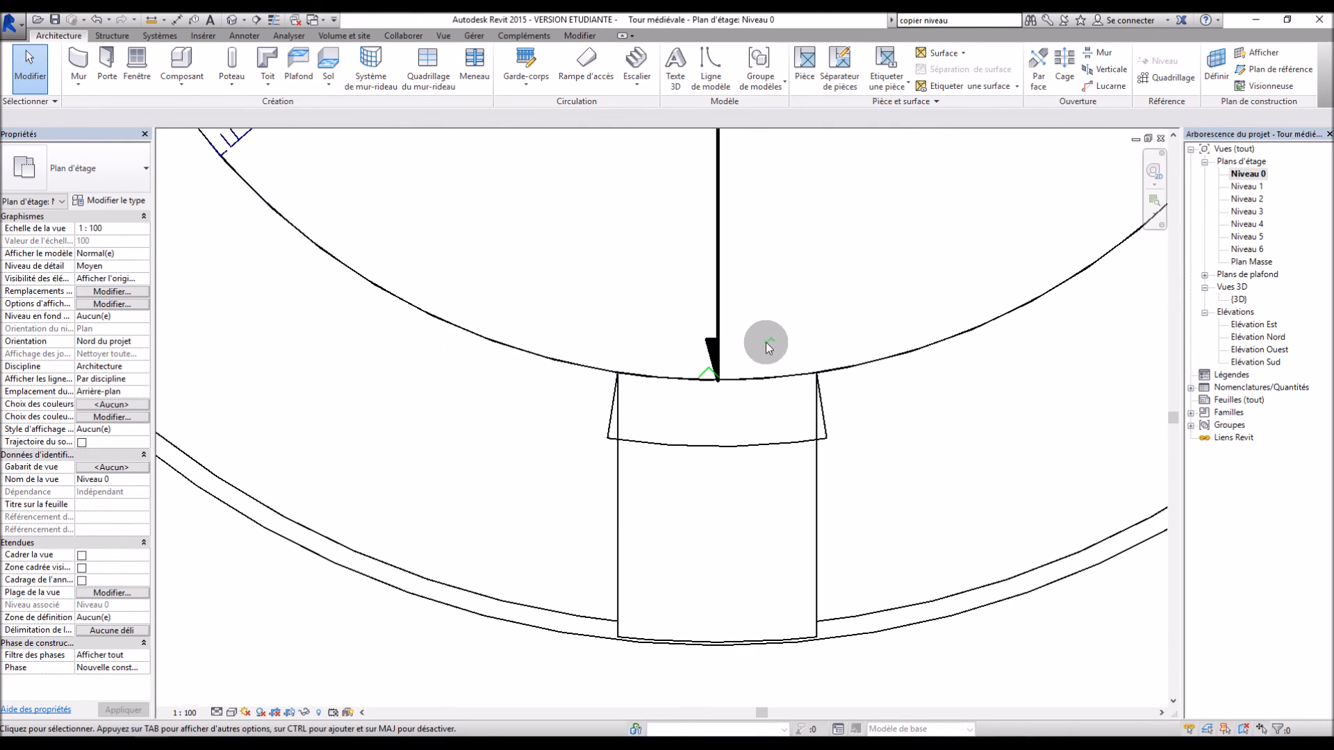
{"action": "left_click", "coordinate": [107, 64]}
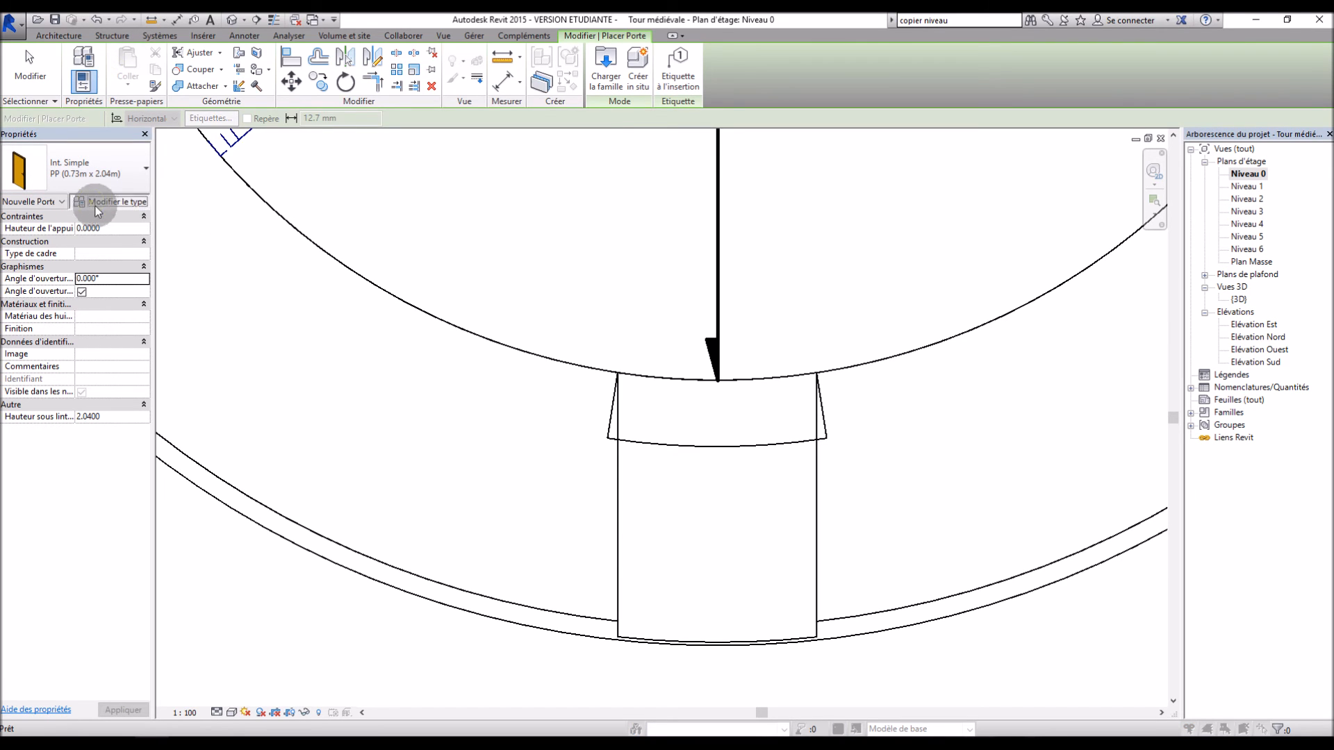
{"action": "left_click", "coordinate": [109, 200]}
{"action": "left_click", "coordinate": [576, 160]}
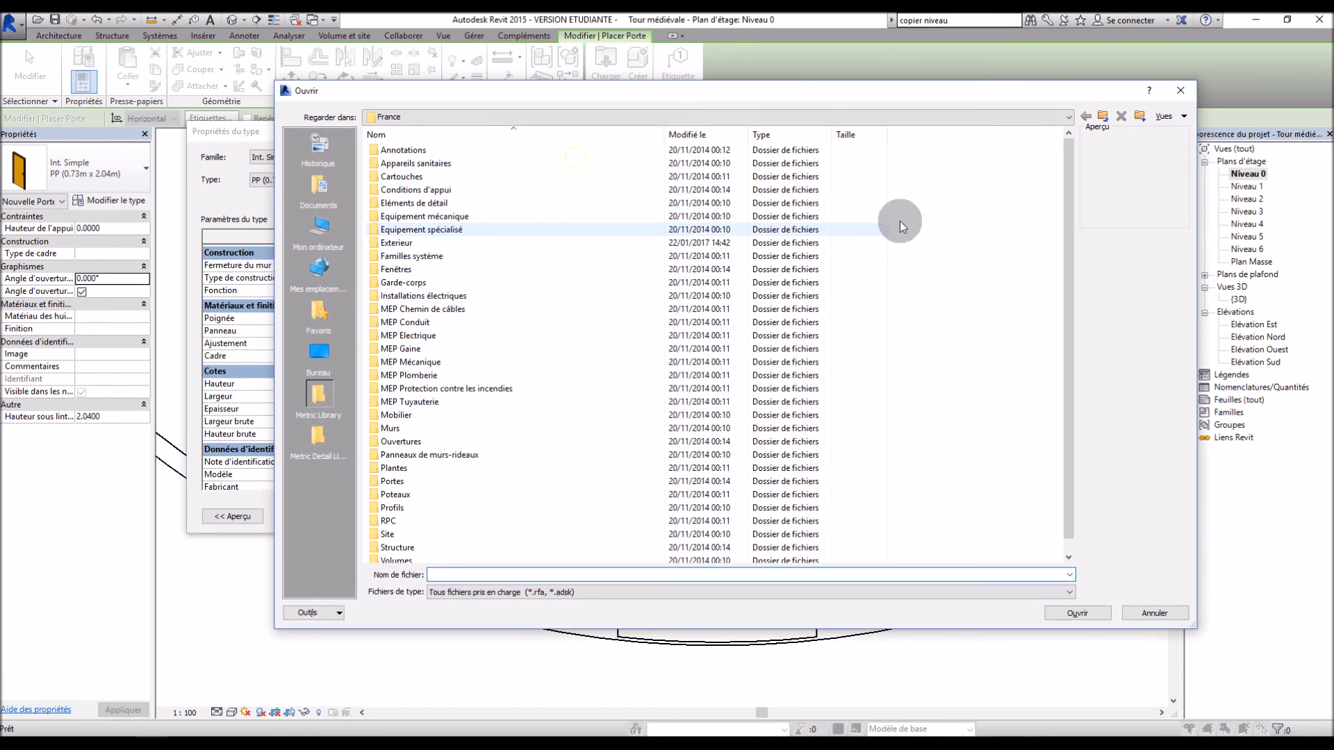
{"action": "double_click", "coordinate": [411, 480]}
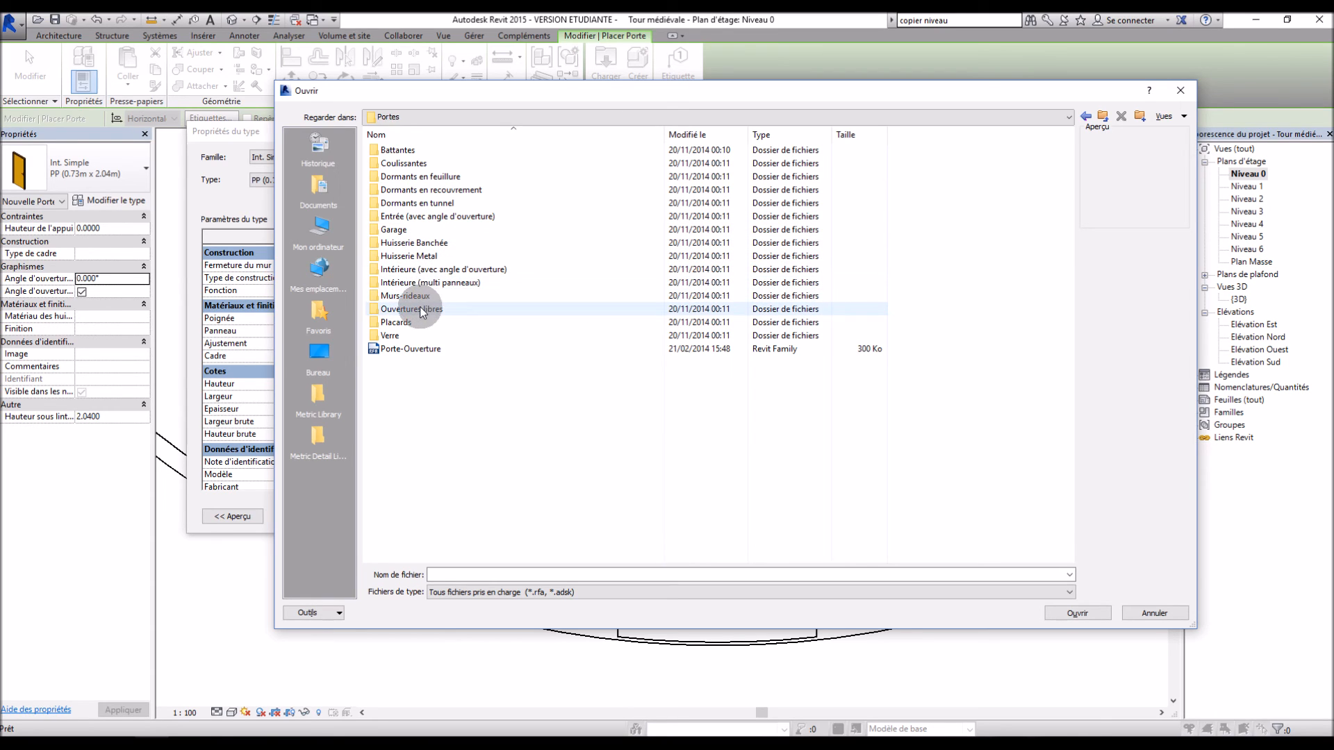
Preview the door families in the Dormants en tunnel folder and return to the Portes folder.
{"action": "double_click", "coordinate": [423, 204]}
{"action": "left_click", "coordinate": [410, 152]}
{"action": "left_click", "coordinate": [409, 164]}
{"action": "left_click", "coordinate": [409, 177]}
{"action": "left_click", "coordinate": [410, 190]}
{"action": "left_click", "coordinate": [1082, 120]}
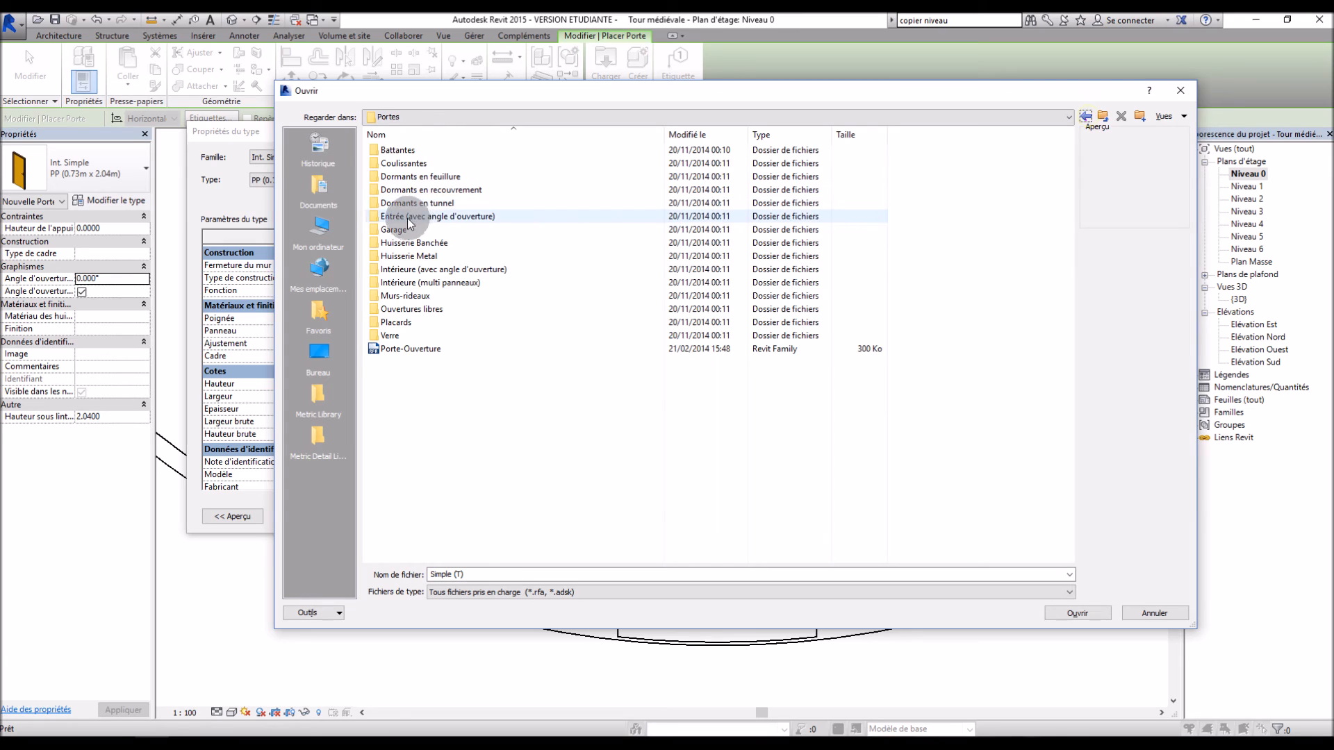
Load the Entrée (avec angle d'ouverture) door family from the entrance door folder.
{"action": "double_click", "coordinate": [400, 216]}
{"action": "left_click", "coordinate": [400, 152]}
{"action": "left_click", "coordinate": [401, 164]}
{"action": "left_click", "coordinate": [403, 178]}
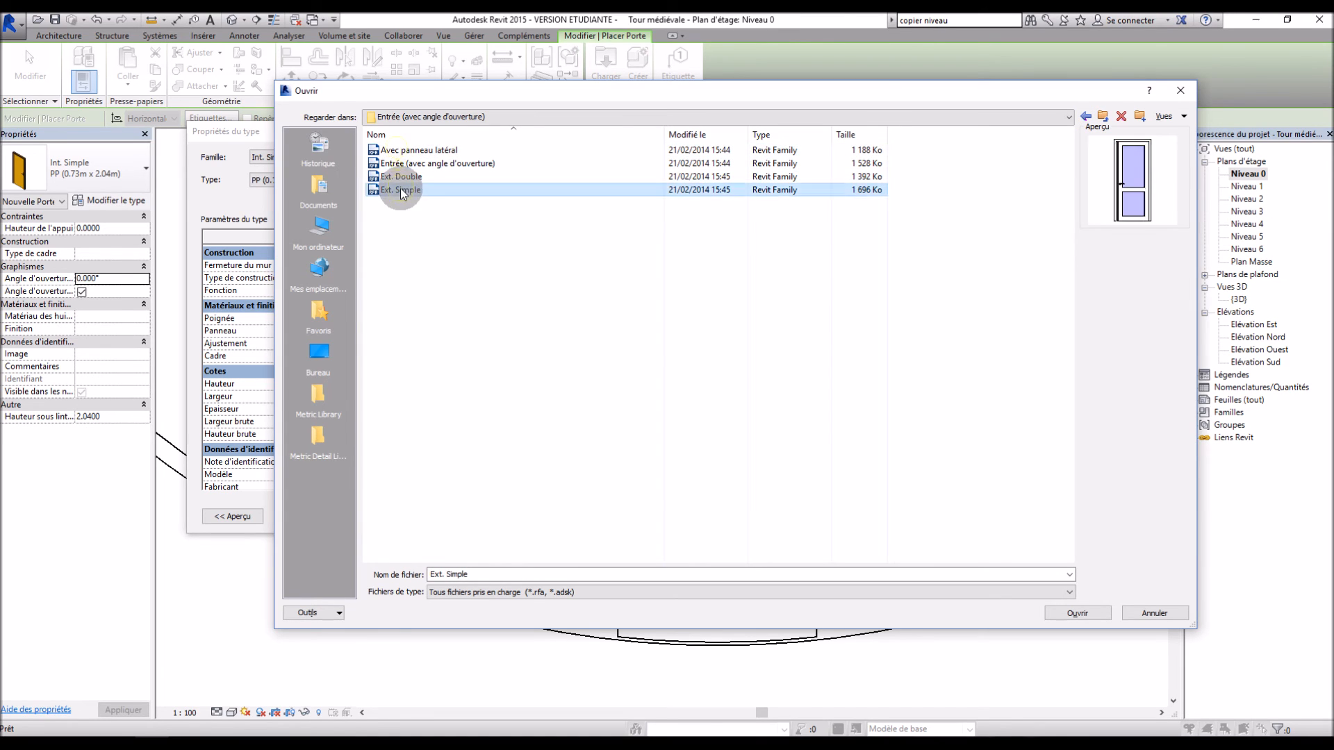
{"action": "left_click", "coordinate": [403, 190]}
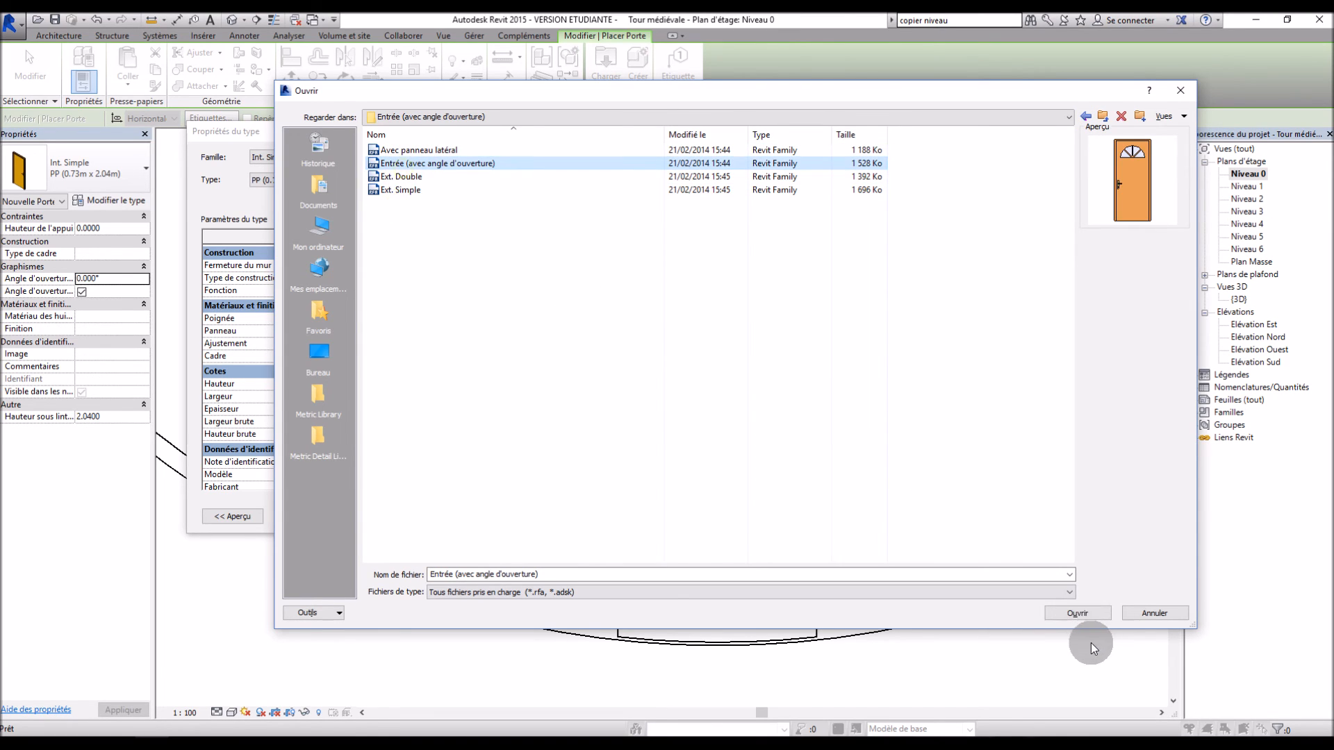
{"action": "left_click", "coordinate": [1106, 615]}
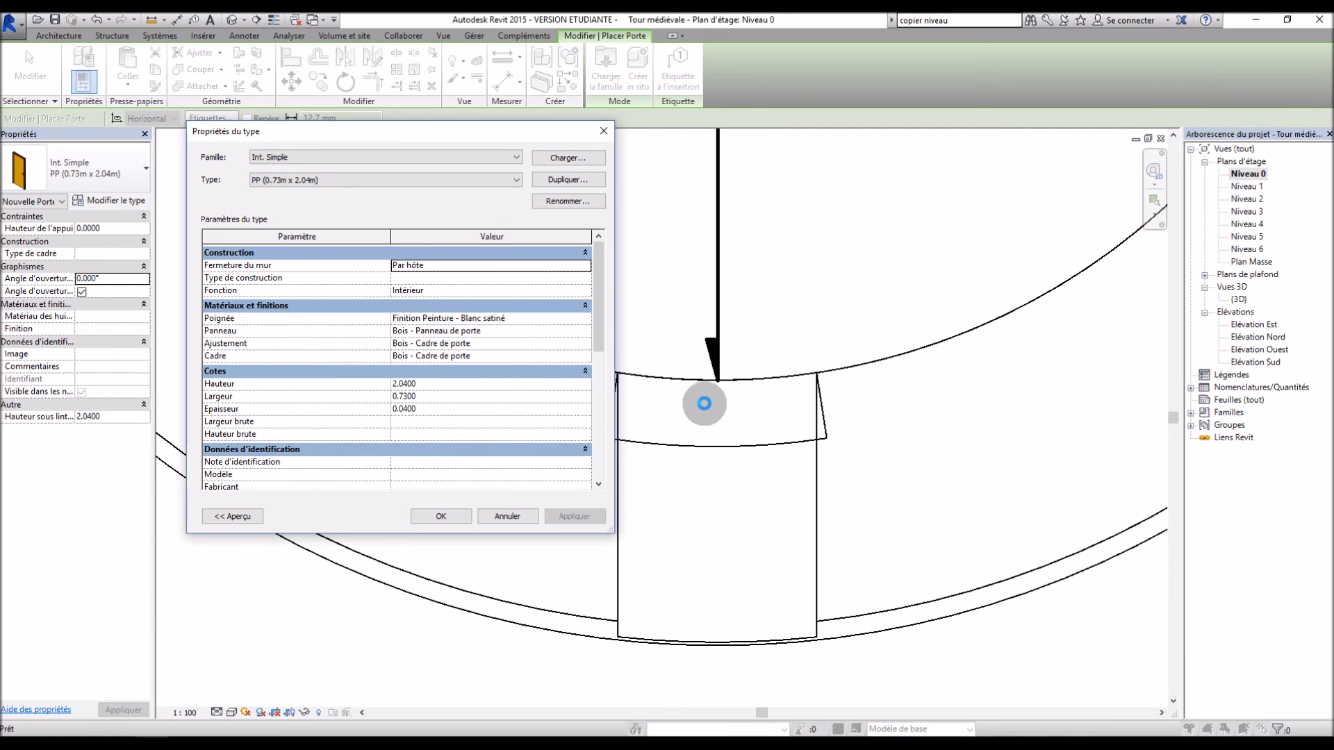
Place the PP Avec moulures (0.90 m x 2.15 m) entrance door in the middle of the thin stone wall, opening outward.
{"action": "left_click", "coordinate": [459, 518]}
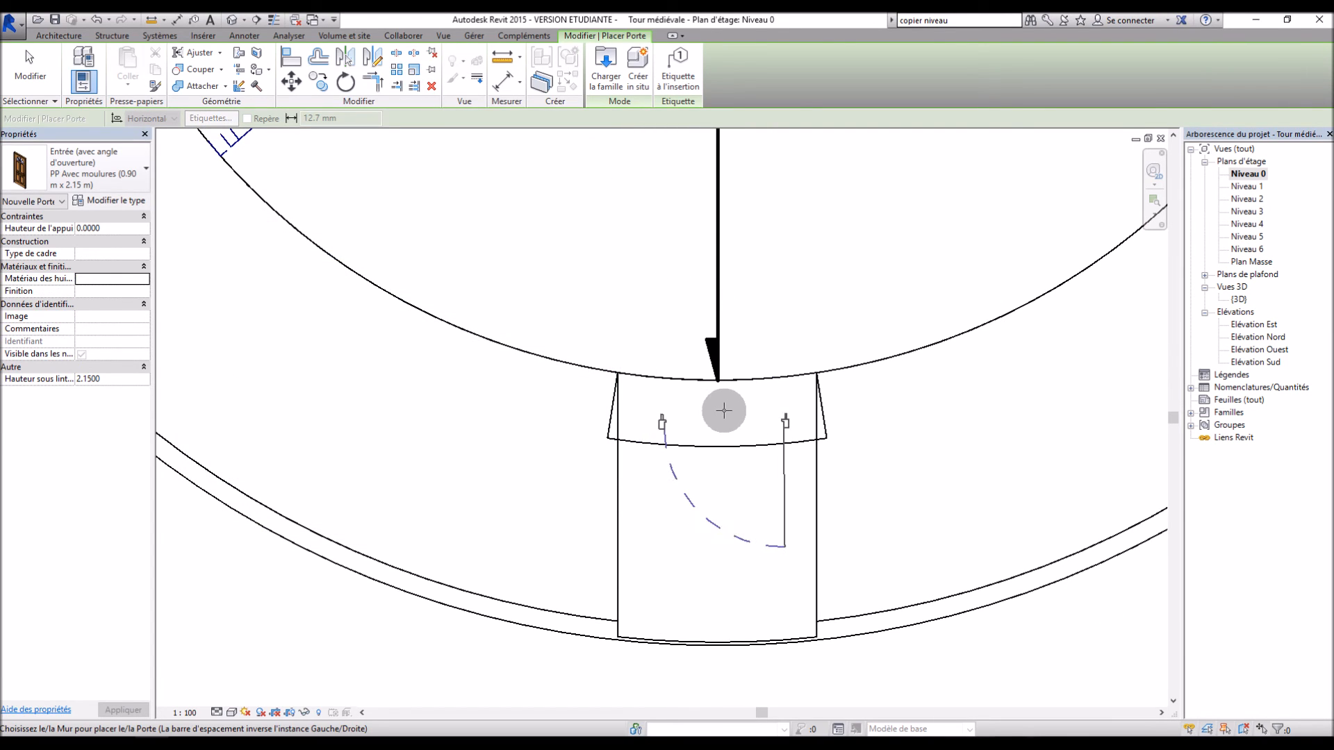
{"action": "left_click", "coordinate": [717, 410]}
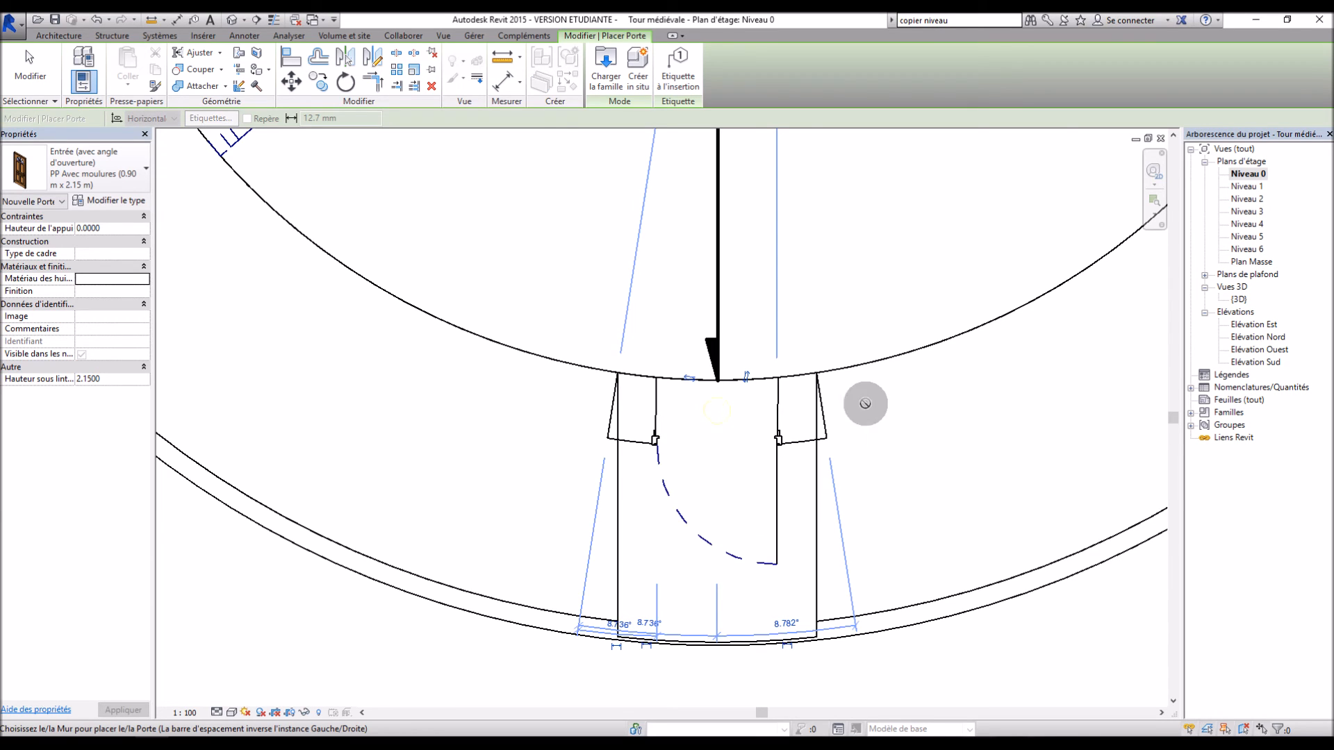
{"action": "scroll", "coordinate": [896, 323], "scroll_direction": "down", "scroll_amount": 2}
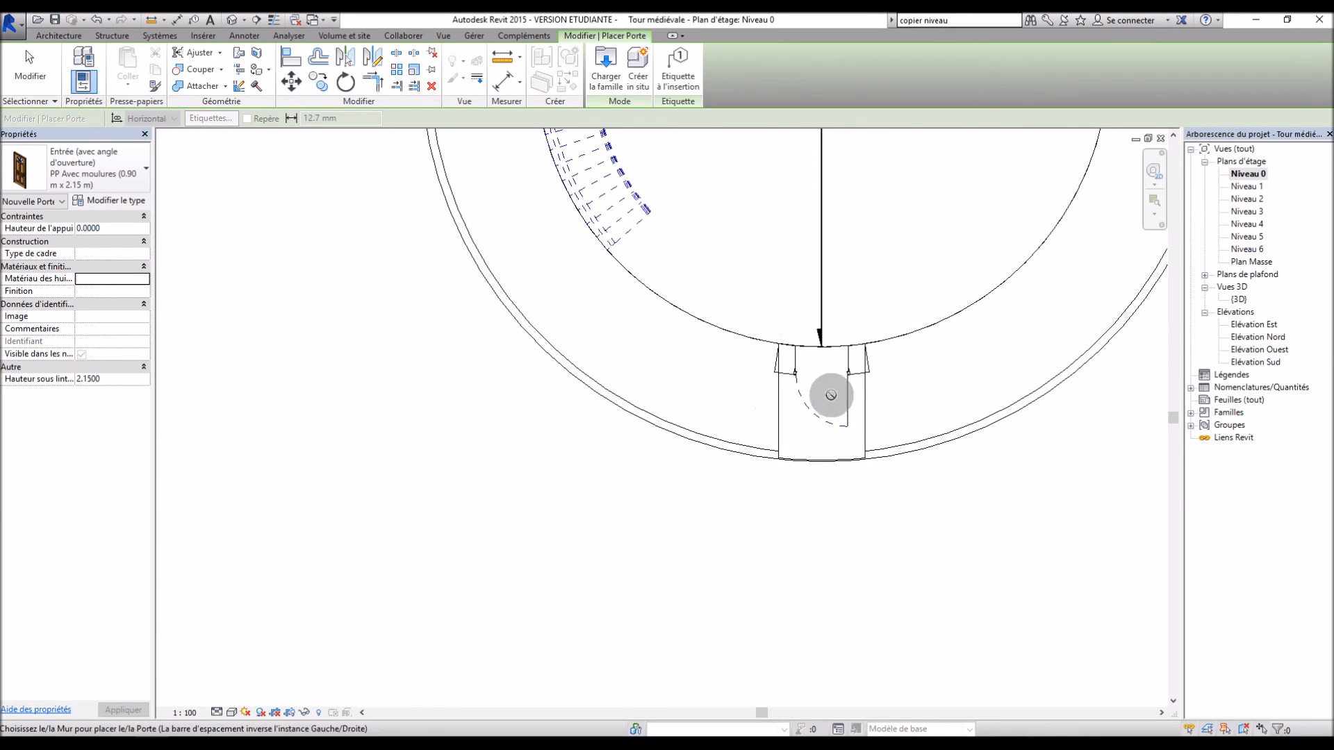
Inspect the new door in the 3D view from outside the tower, checking how it fits the entrance opening.
{"action": "double_click", "coordinate": [1239, 299]}
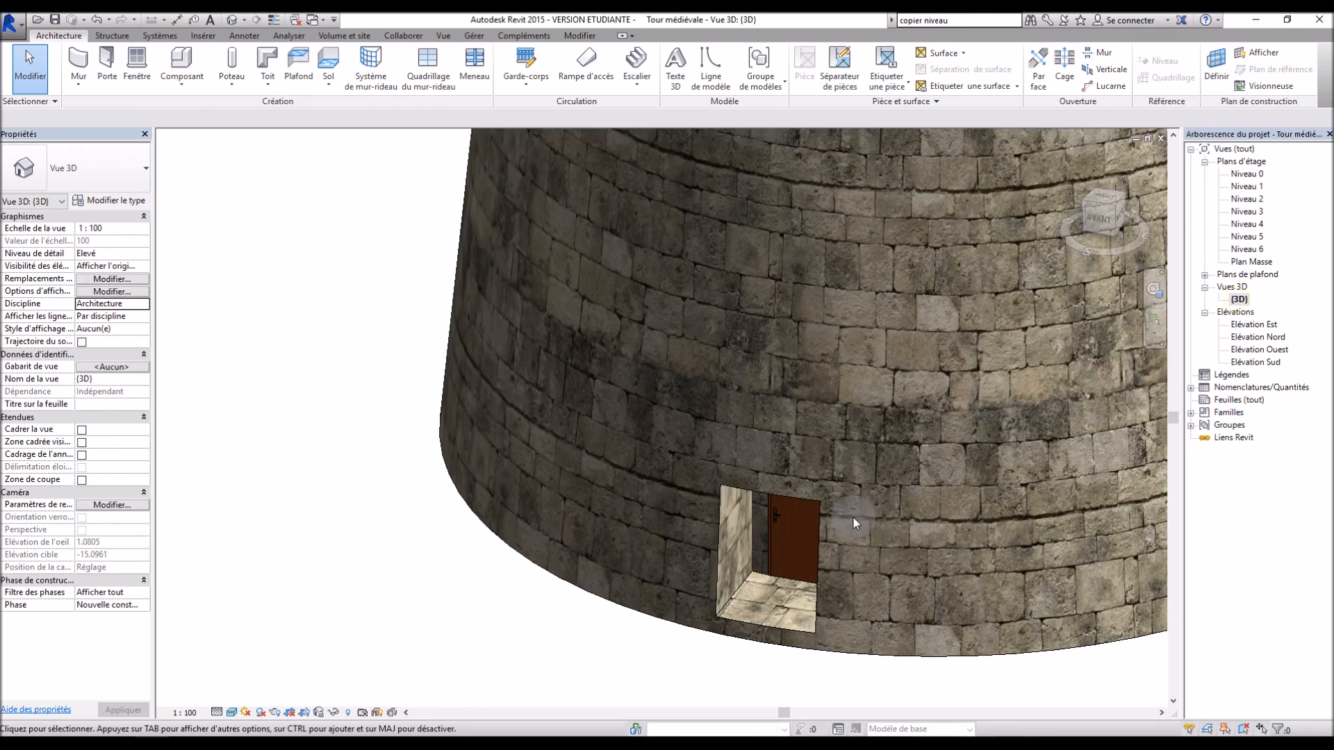
{"action": "middle_click_drag", "start_coordinate": [982, 576], "coordinate": [792, 478], "text": "shift"}
{"action": "left_click", "coordinate": [828, 458]}
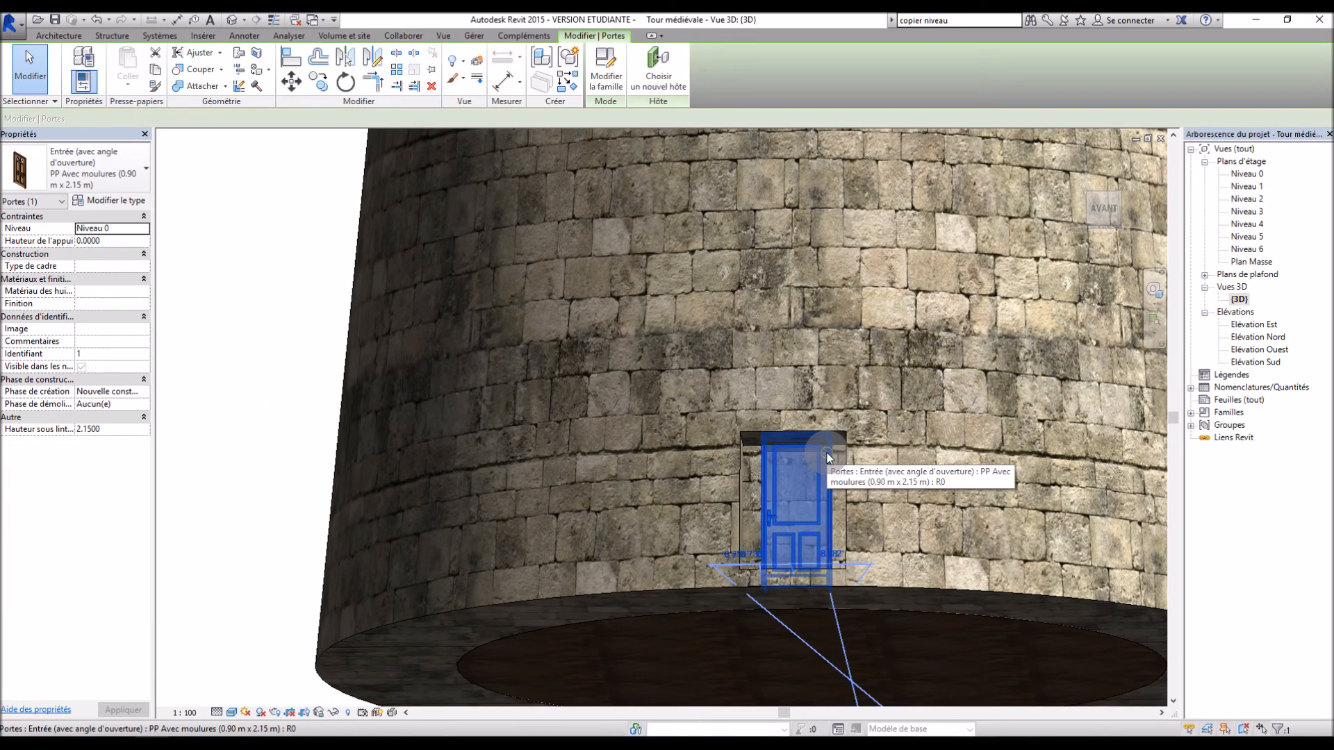
{"action": "left_click", "coordinate": [315, 403]}
{"action": "middle_click_drag", "start_coordinate": [932, 478], "coordinate": [870, 595], "text": "shift"}
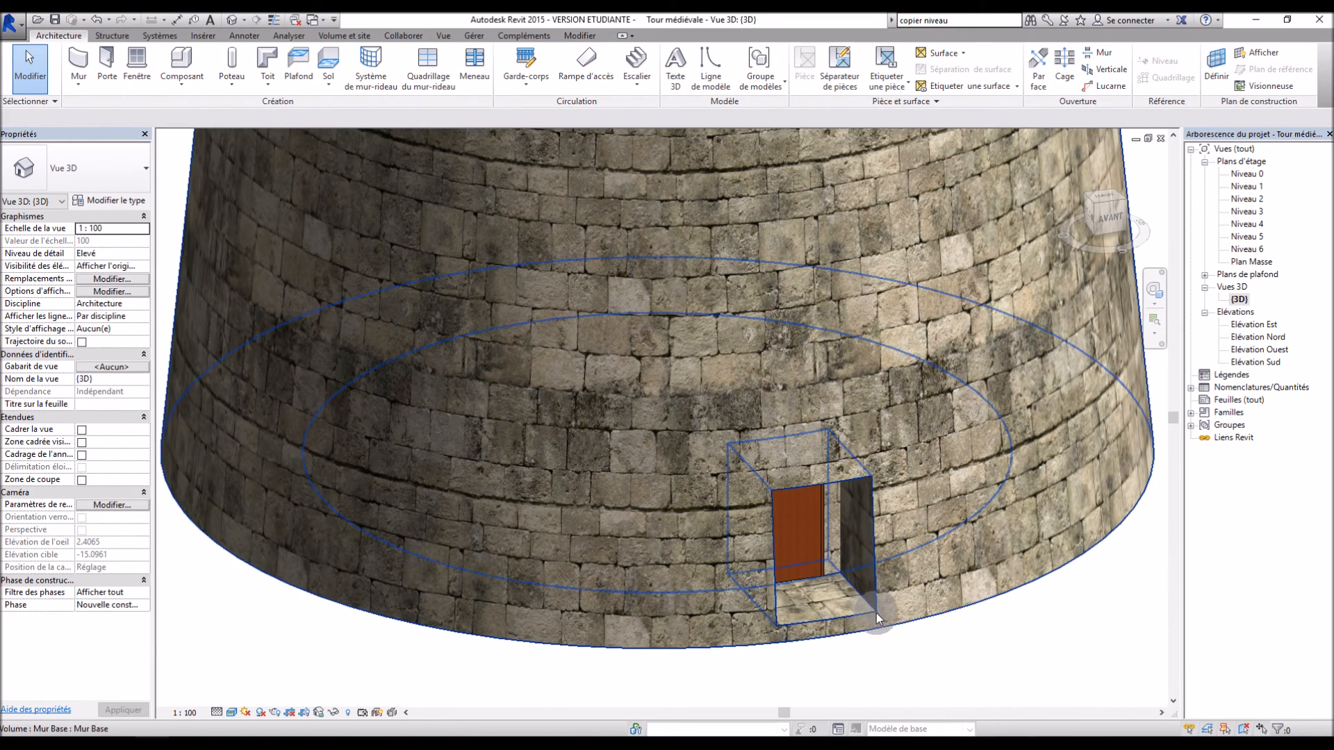
{"action": "left_click", "coordinate": [869, 604]}
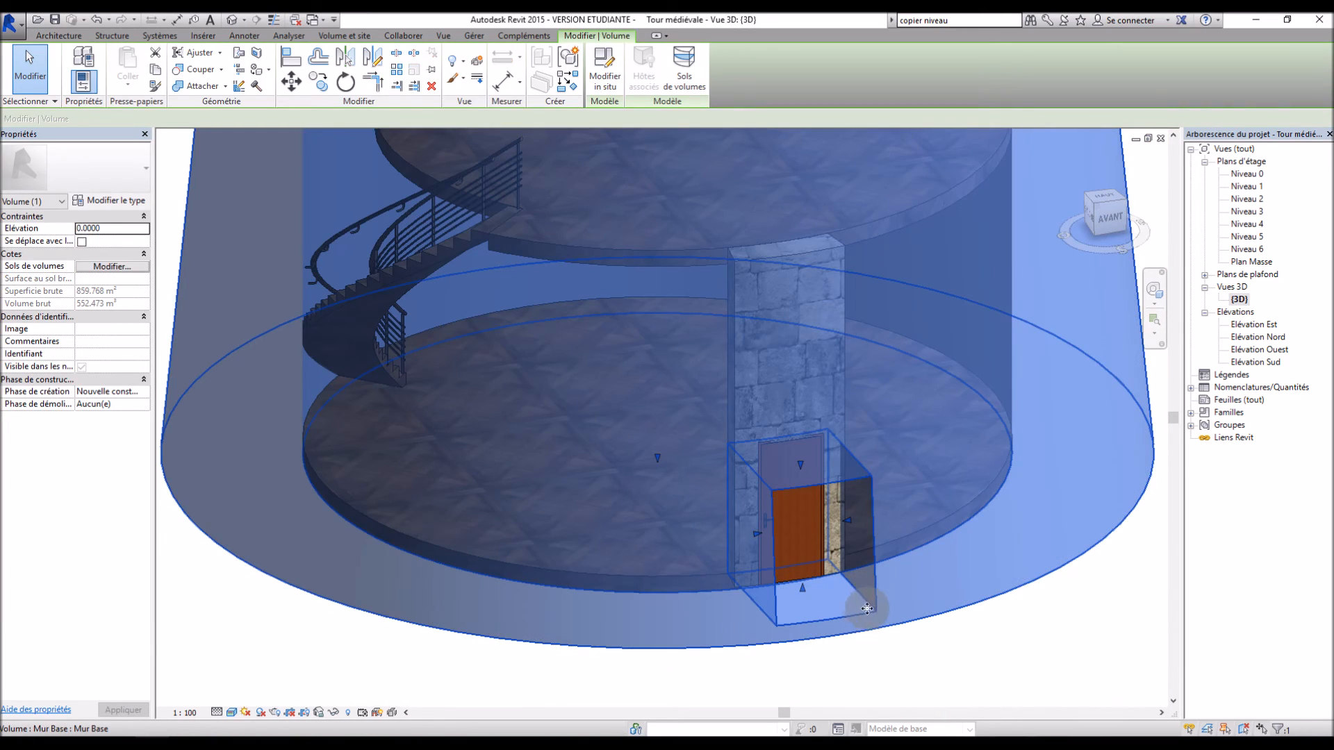
{"action": "double_click", "coordinate": [864, 554]}
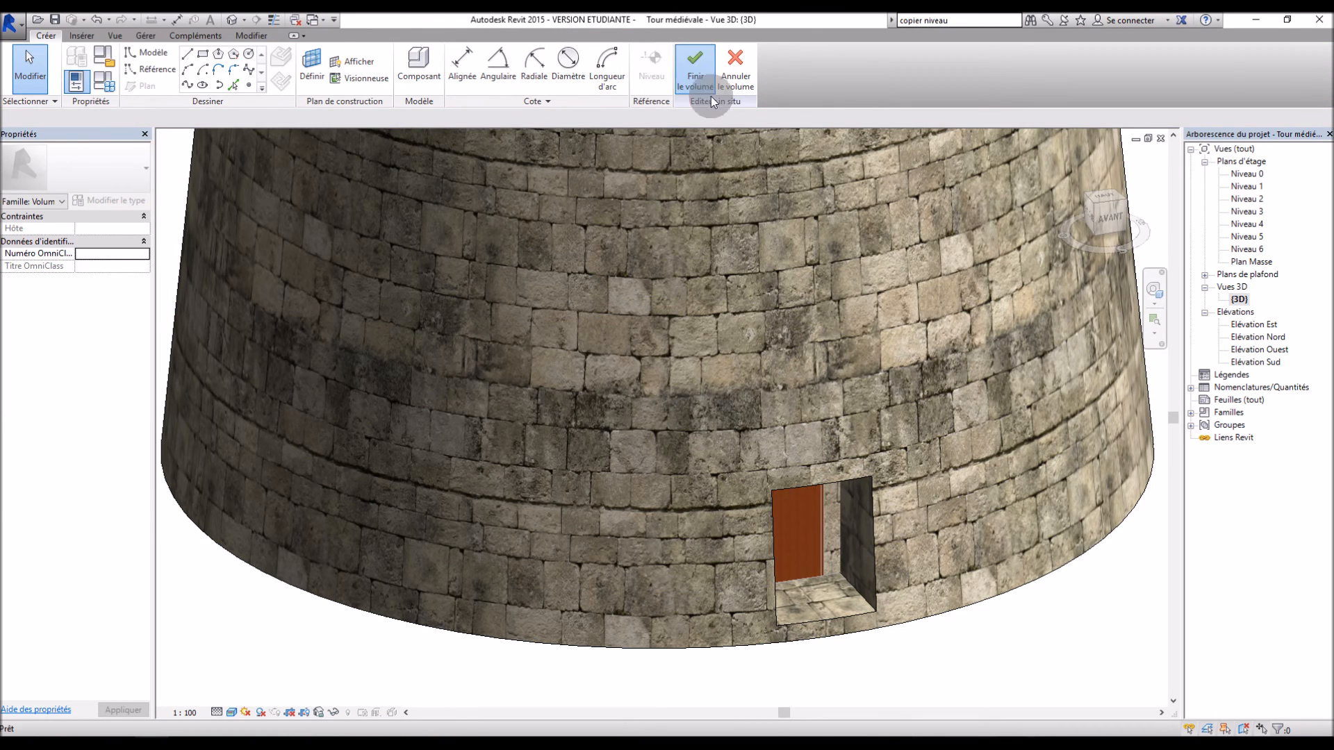
{"action": "left_click", "coordinate": [701, 80]}
Stretch the entrance void of the wall mass upward so that it clears the top of the door.
{"action": "middle_click_drag", "start_coordinate": [954, 441], "coordinate": [722, 381], "text": "shift"}
{"action": "left_click", "coordinate": [861, 493]}
{"action": "left_click_drag", "start_coordinate": [722, 385], "coordinate": [721, 352]}
{"action": "middle_click_drag", "start_coordinate": [722, 351], "coordinate": [777, 316], "text": "shift"}
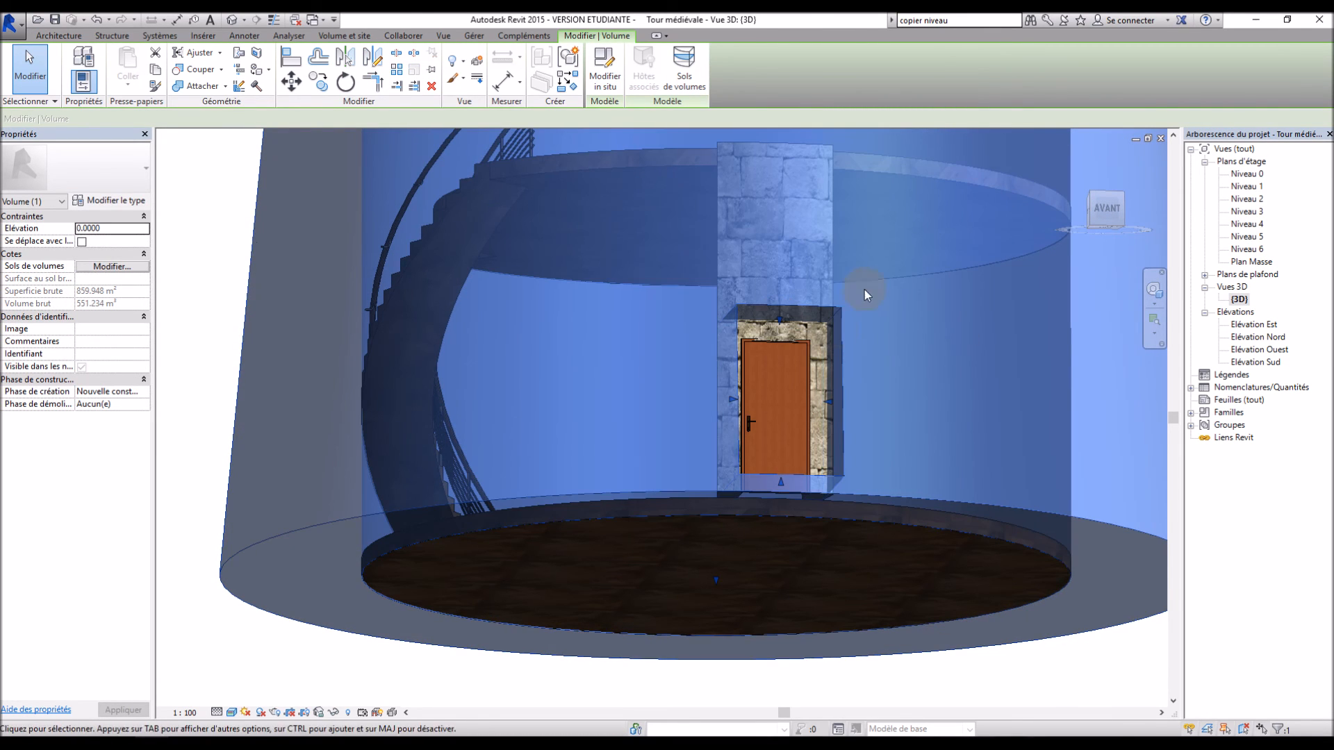
{"action": "left_click", "coordinate": [202, 243]}
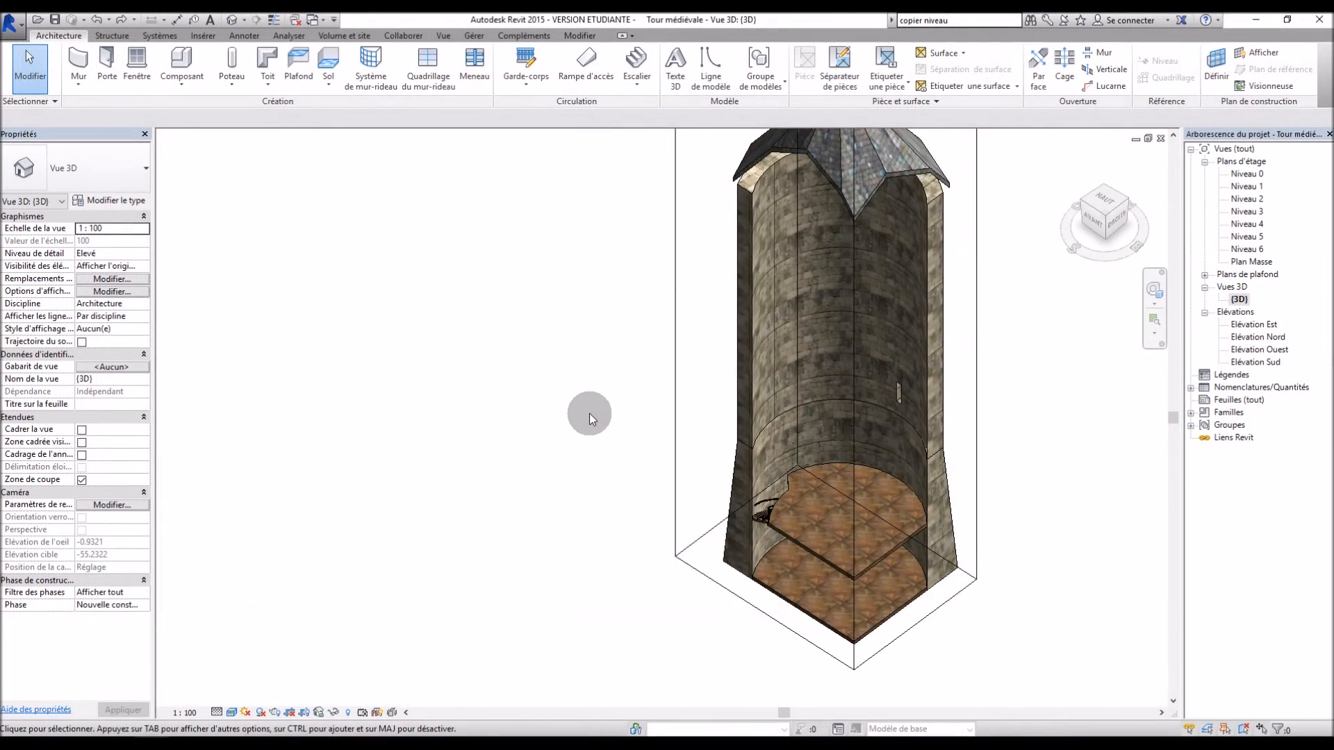
Examine the interior of the tower cut by the section box, including the two lower wooden floors, the stair opening and the window.
{"action": "scroll", "coordinate": [590, 414], "scroll_direction": "down", "scroll_amount": 3}
{"action": "scroll", "coordinate": [941, 390], "scroll_direction": "up", "scroll_amount": 2}
{"action": "middle_click_drag", "start_coordinate": [903, 411], "coordinate": [873, 447], "text": "shift"}
{"action": "scroll", "coordinate": [629, 484], "scroll_direction": "up", "scroll_amount": 4}
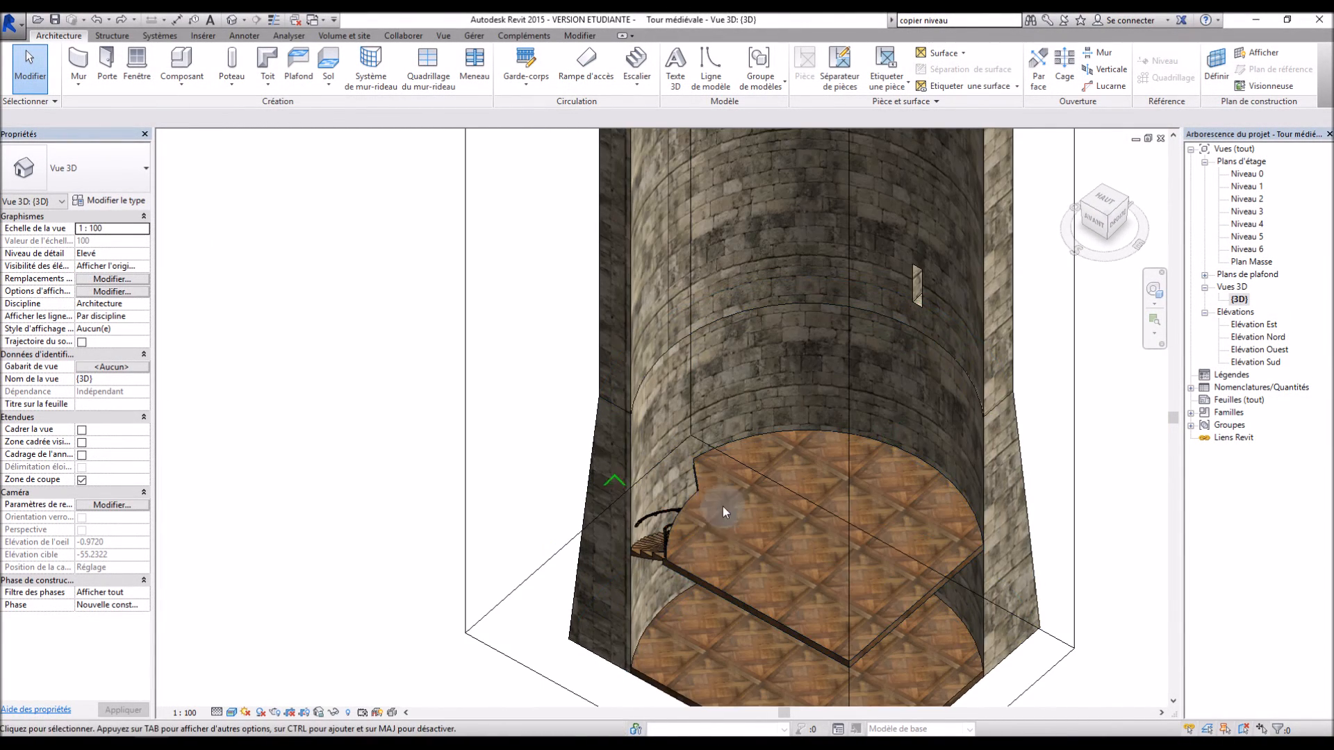
{"action": "scroll", "coordinate": [731, 325], "scroll_direction": "down", "scroll_amount": 2}
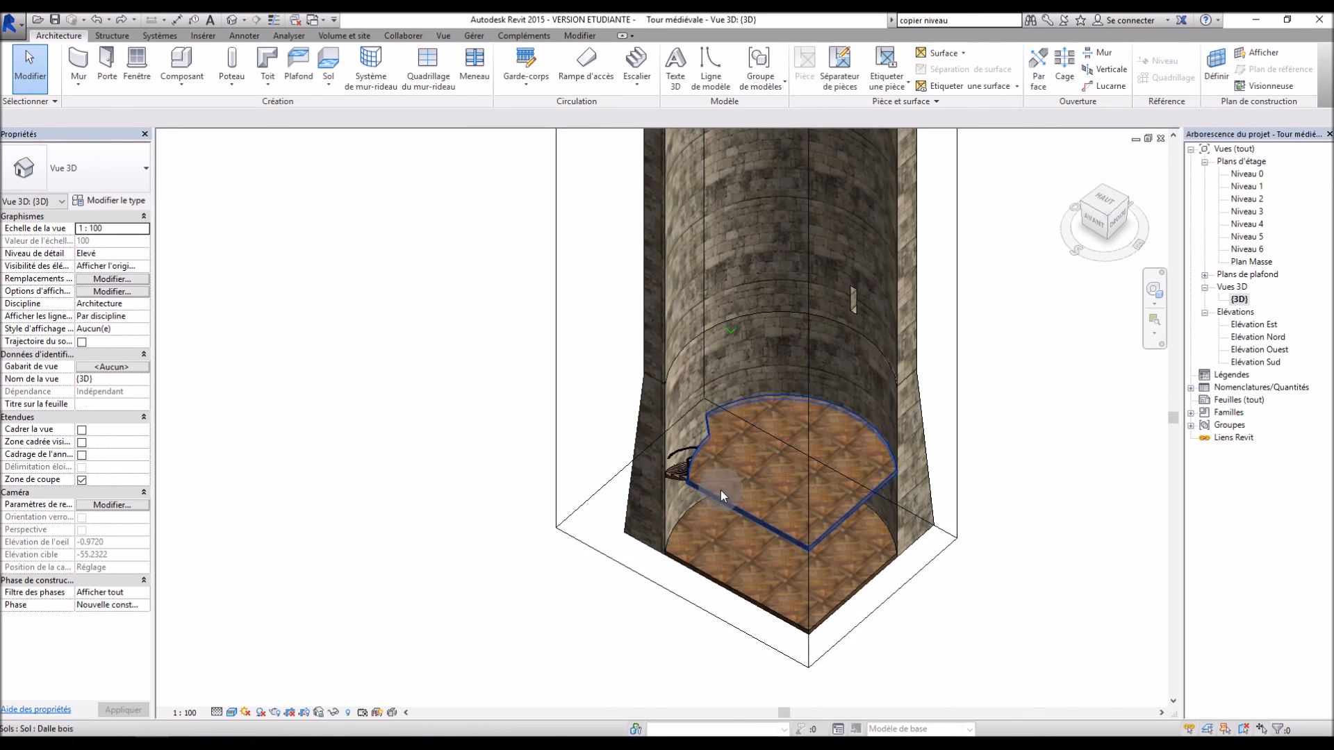
{"action": "scroll", "coordinate": [720, 490], "scroll_direction": "up", "scroll_amount": 4}
{"action": "middle_click_drag", "start_coordinate": [720, 446], "coordinate": [714, 526], "text": "shift"}
{"action": "scroll", "coordinate": [713, 527], "scroll_direction": "down", "scroll_amount": 3}
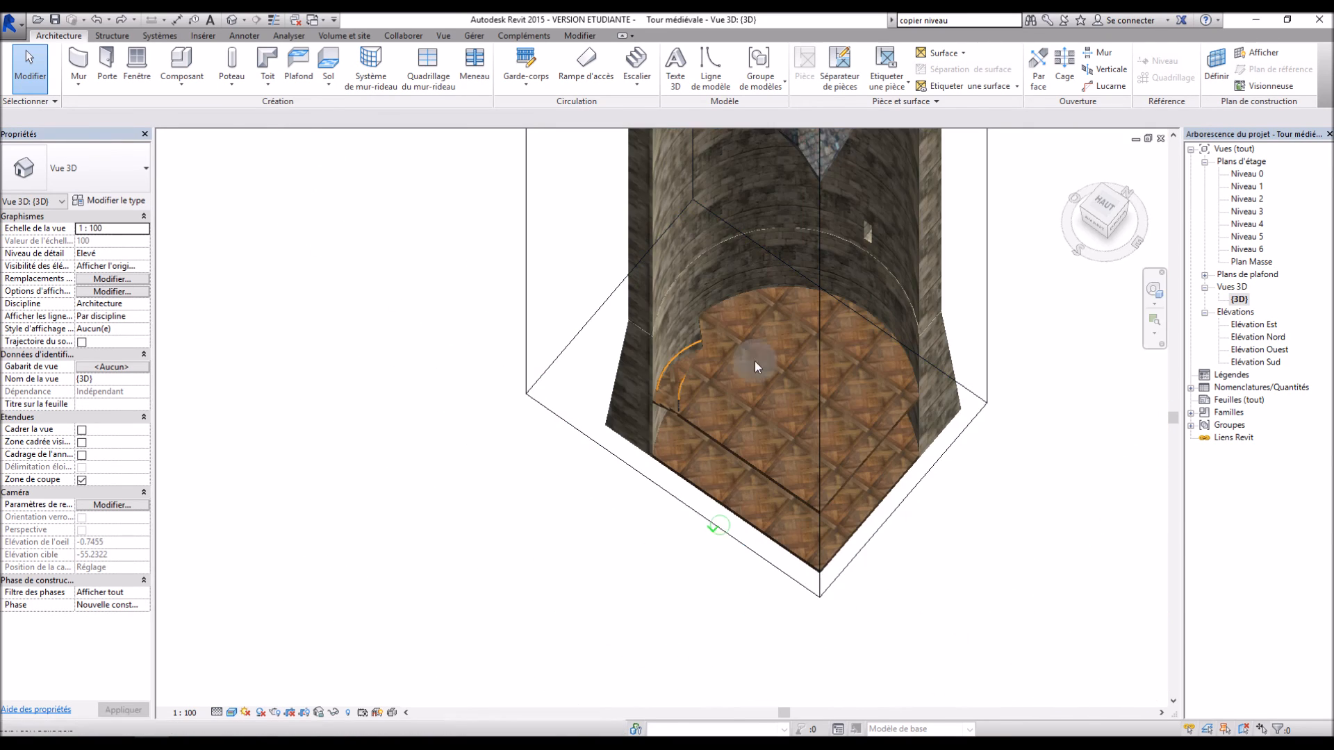
{"action": "scroll", "coordinate": [755, 360], "scroll_direction": "up", "scroll_amount": 3}
{"action": "middle_click_drag", "start_coordinate": [648, 390], "coordinate": [691, 255], "text": "shift"}
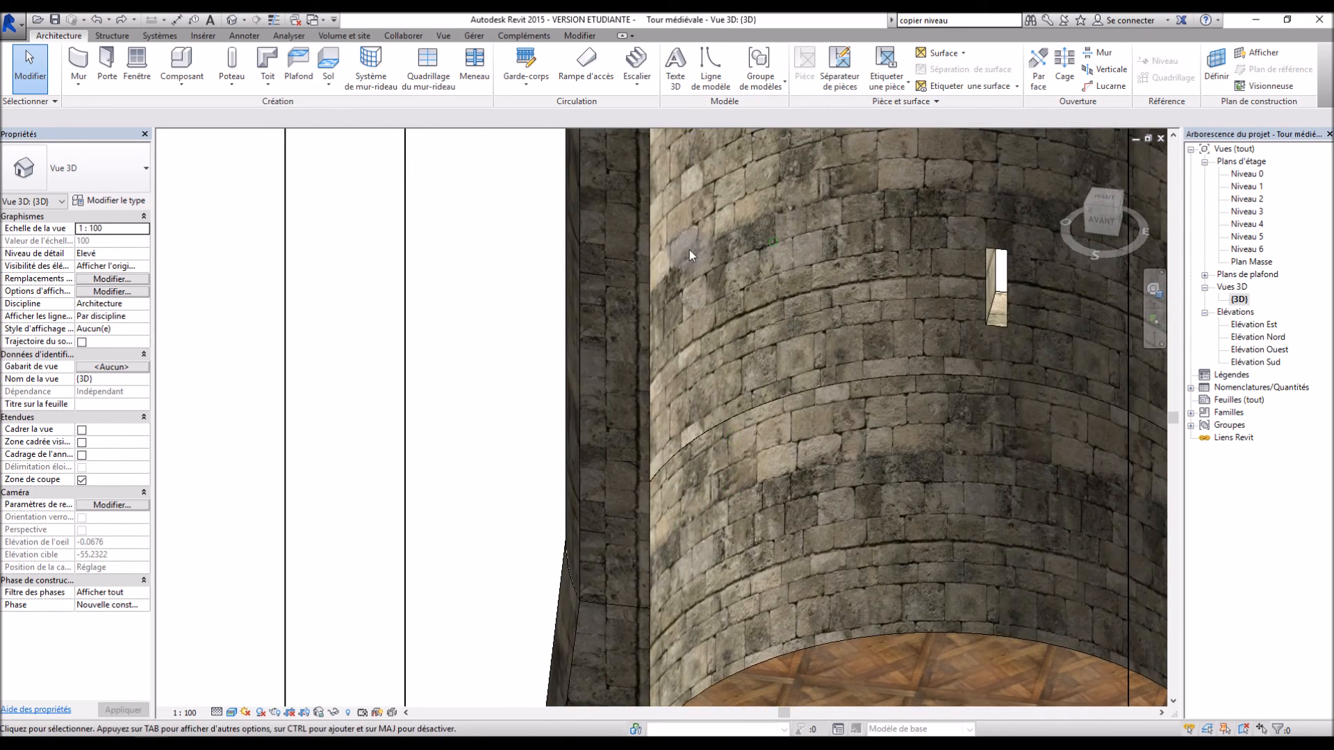
{"action": "scroll", "coordinate": [690, 255], "scroll_direction": "down", "scroll_amount": 5}
{"action": "middle_click_drag", "start_coordinate": [799, 553], "coordinate": [672, 298], "text": "shift"}
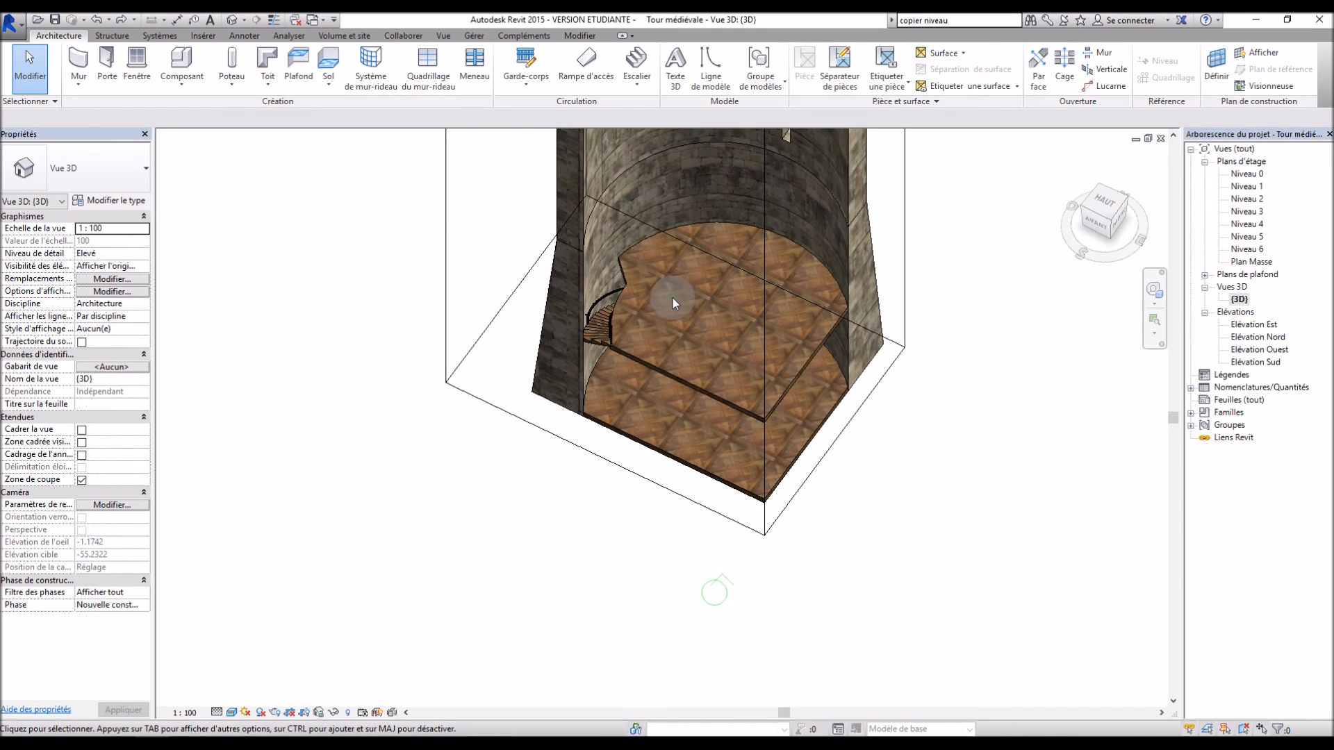
{"action": "scroll", "coordinate": [695, 453], "scroll_direction": "down", "scroll_amount": 2}
{"action": "scroll", "coordinate": [672, 307], "scroll_direction": "down", "scroll_amount": 1}
{"action": "scroll", "coordinate": [672, 307], "scroll_direction": "up", "scroll_amount": 1}
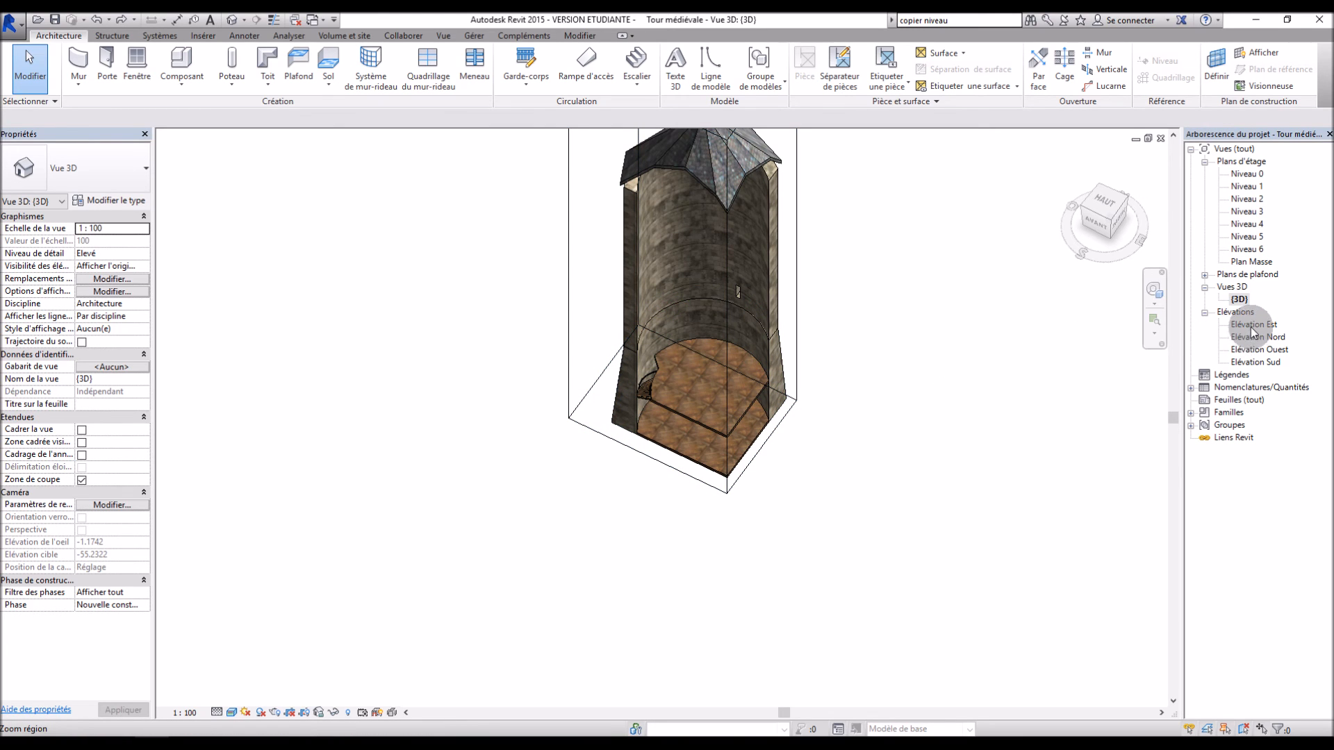
Copy the Dalle bois floor of Niveau 1 and paste it in the Niveau 2 plan, fitted to the tower's inner wall face.
{"action": "double_click", "coordinate": [1247, 186]}
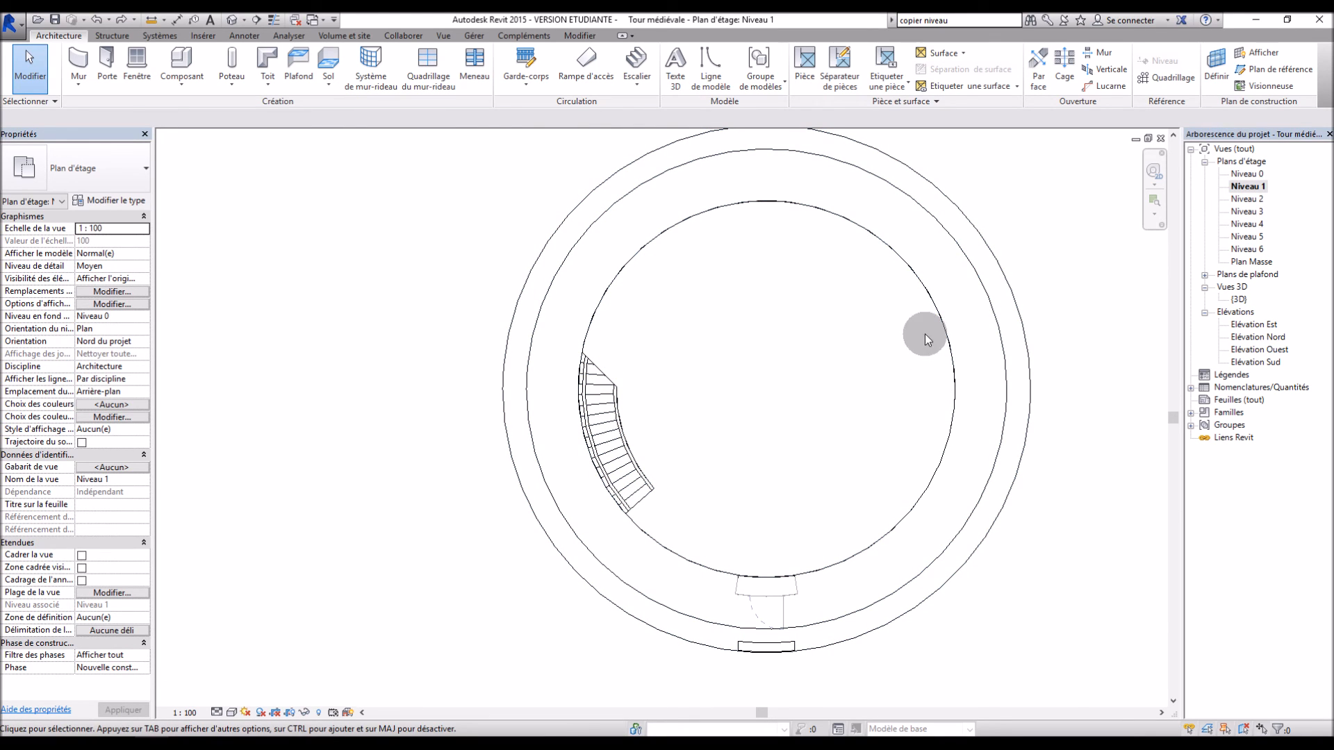
{"action": "double_click", "coordinate": [1237, 300]}
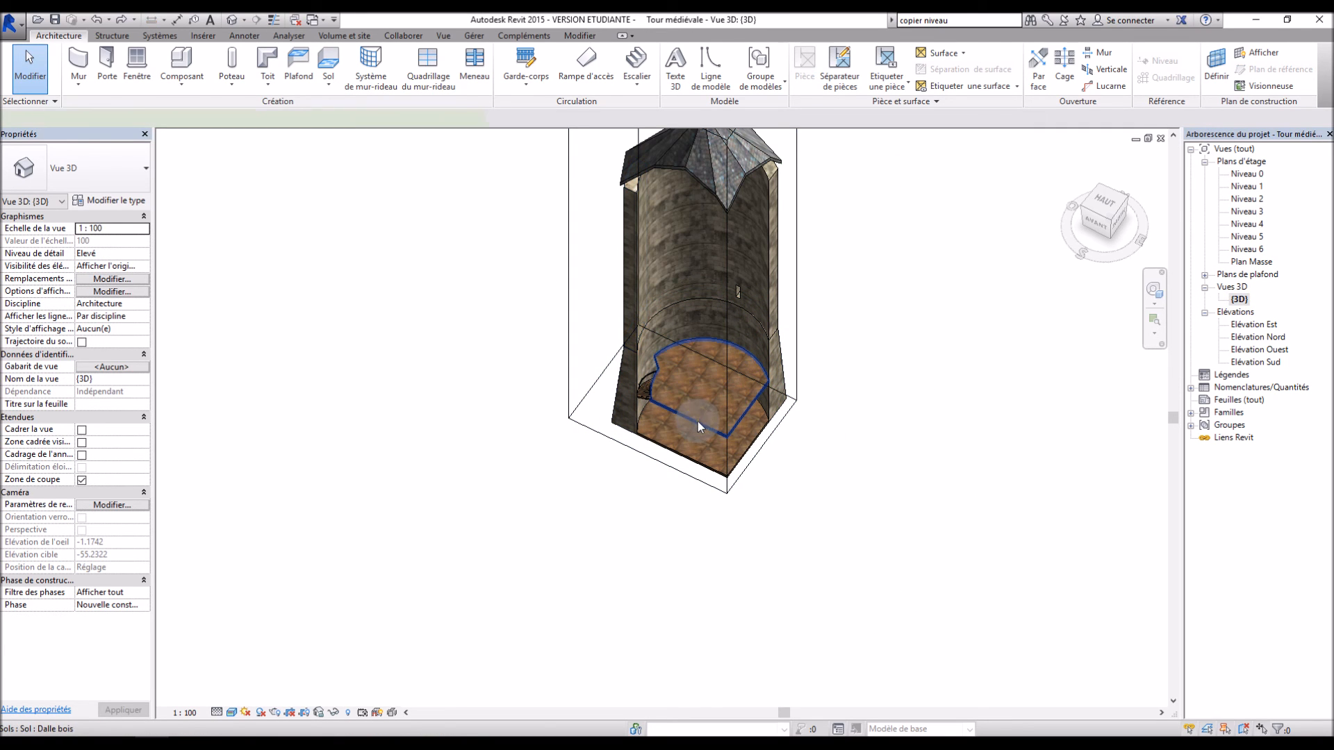
{"action": "left_click", "coordinate": [698, 421]}
{"action": "double_click", "coordinate": [1247, 187]}
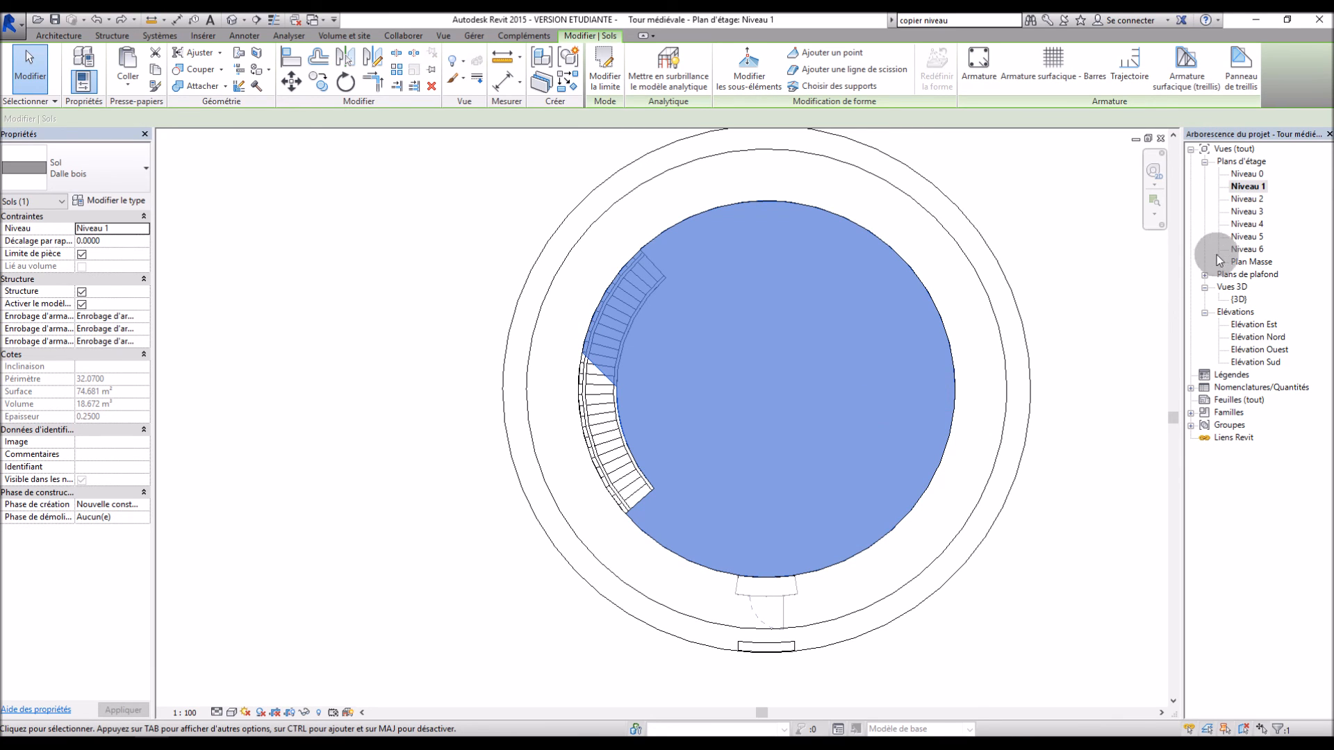
{"action": "double_click", "coordinate": [1248, 200]}
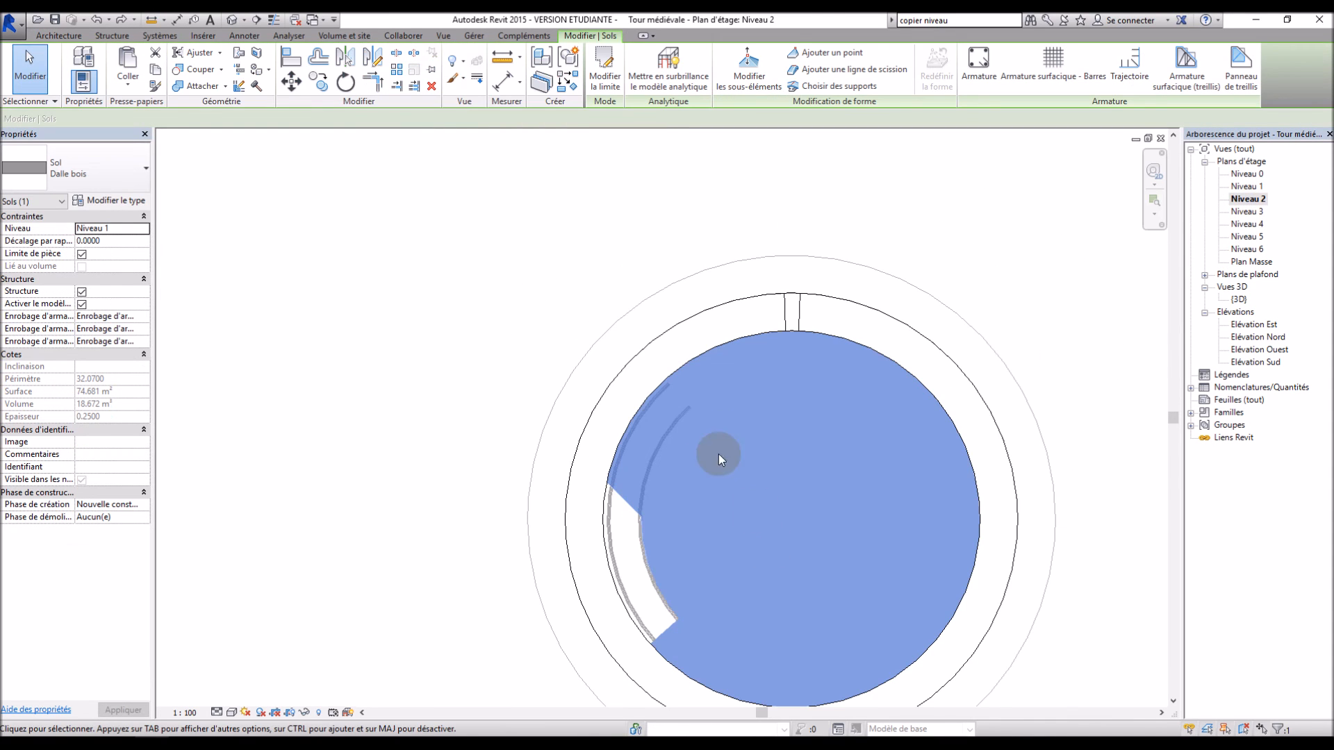
{"action": "scroll", "coordinate": [708, 460], "scroll_direction": "down", "scroll_amount": 3}
{"action": "left_click", "coordinate": [918, 567]}
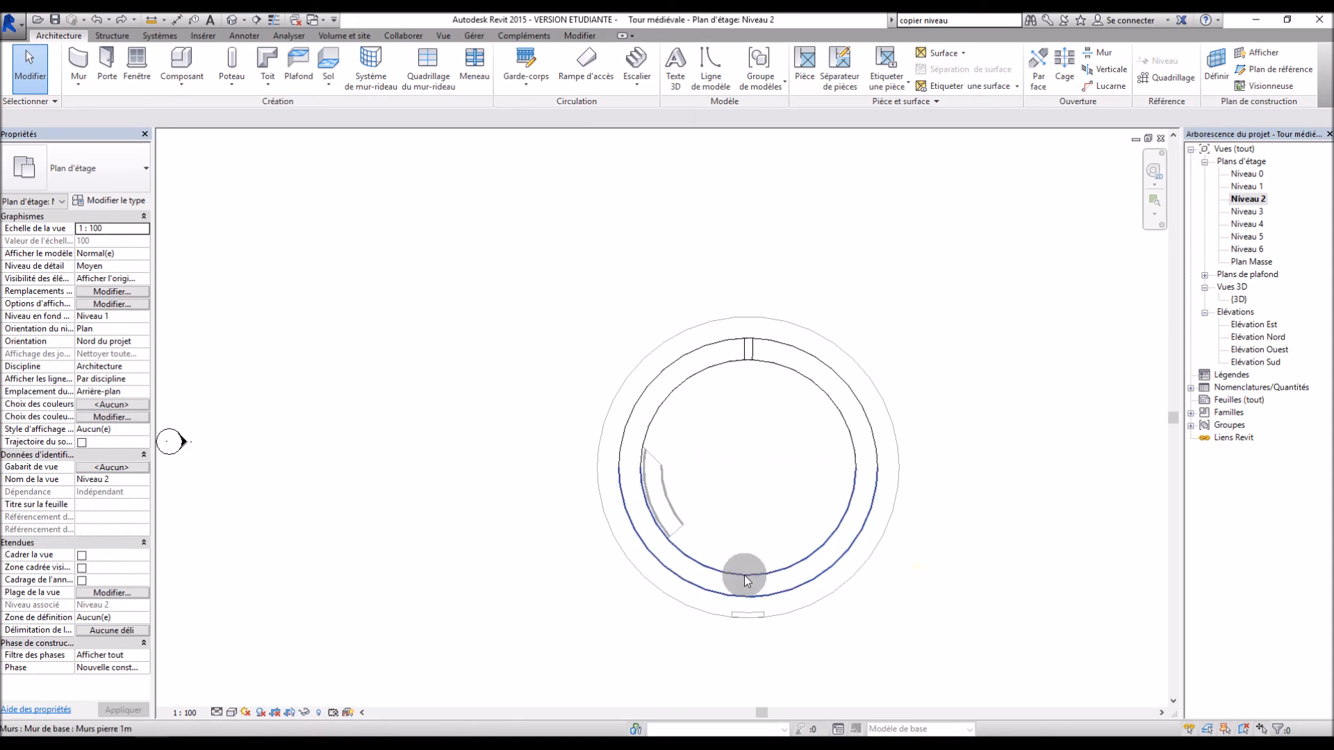
{"action": "scroll", "coordinate": [663, 582], "scroll_direction": "up", "scroll_amount": 2}
{"action": "key", "text": "ctrl+v"}
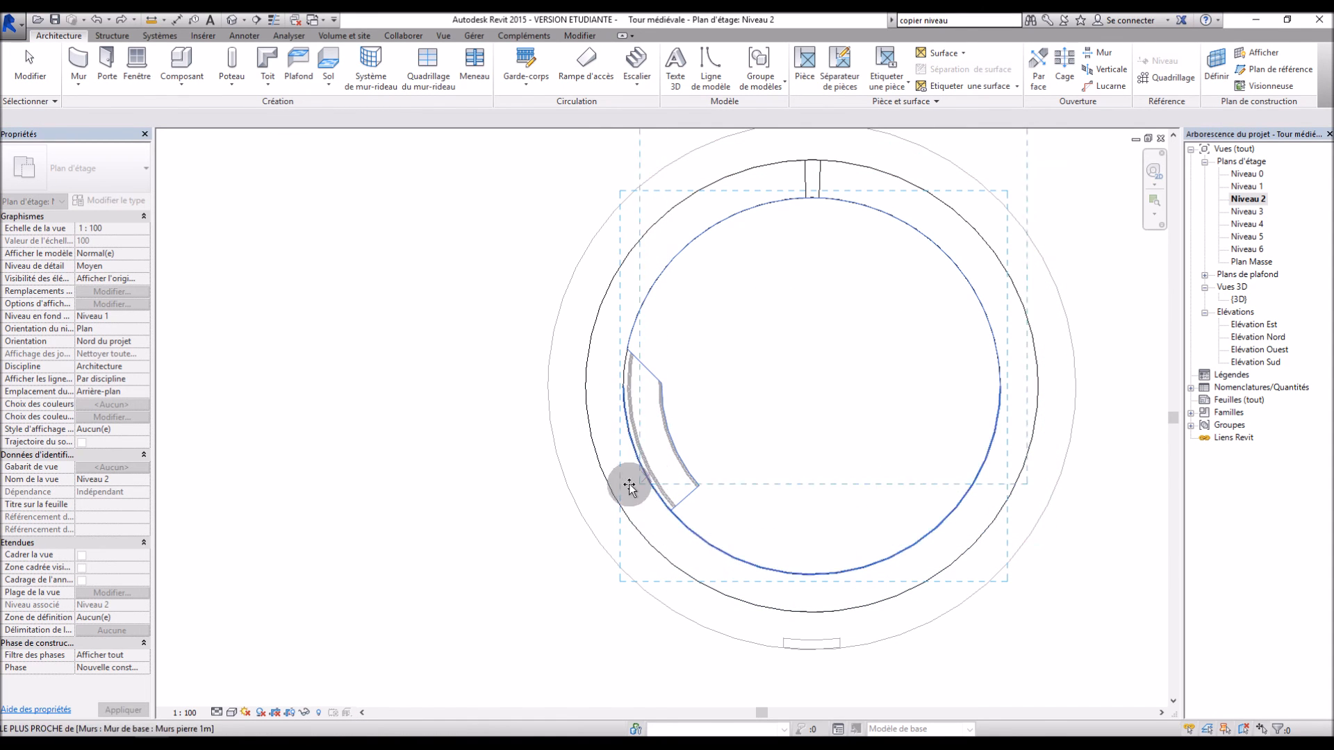
{"action": "left_click", "coordinate": [629, 574]}
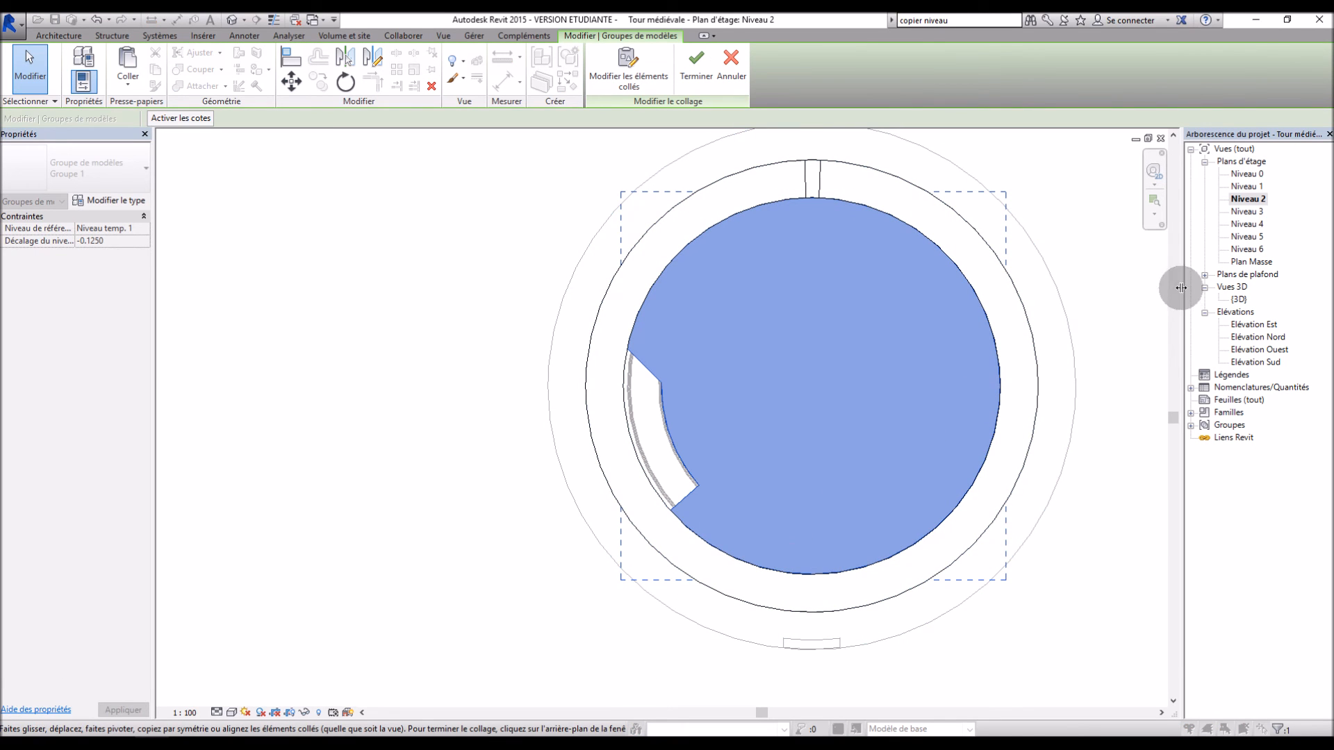
{"action": "double_click", "coordinate": [1238, 300]}
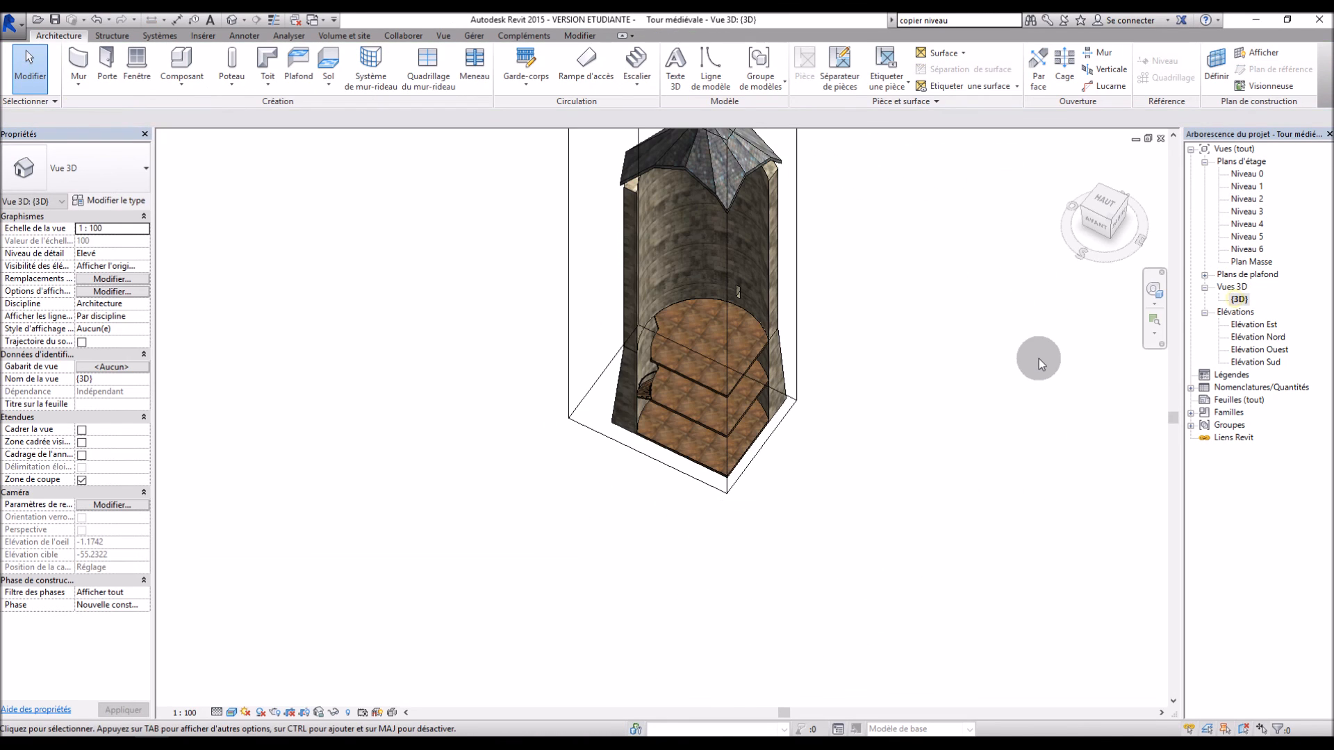
{"action": "middle_click_drag", "start_coordinate": [815, 416], "coordinate": [910, 372], "text": "shift"}
Copy the curved staircase of Niveau 1 together with both of its railings from the Niveau 1 floor plan.
{"action": "double_click", "coordinate": [1243, 188]}
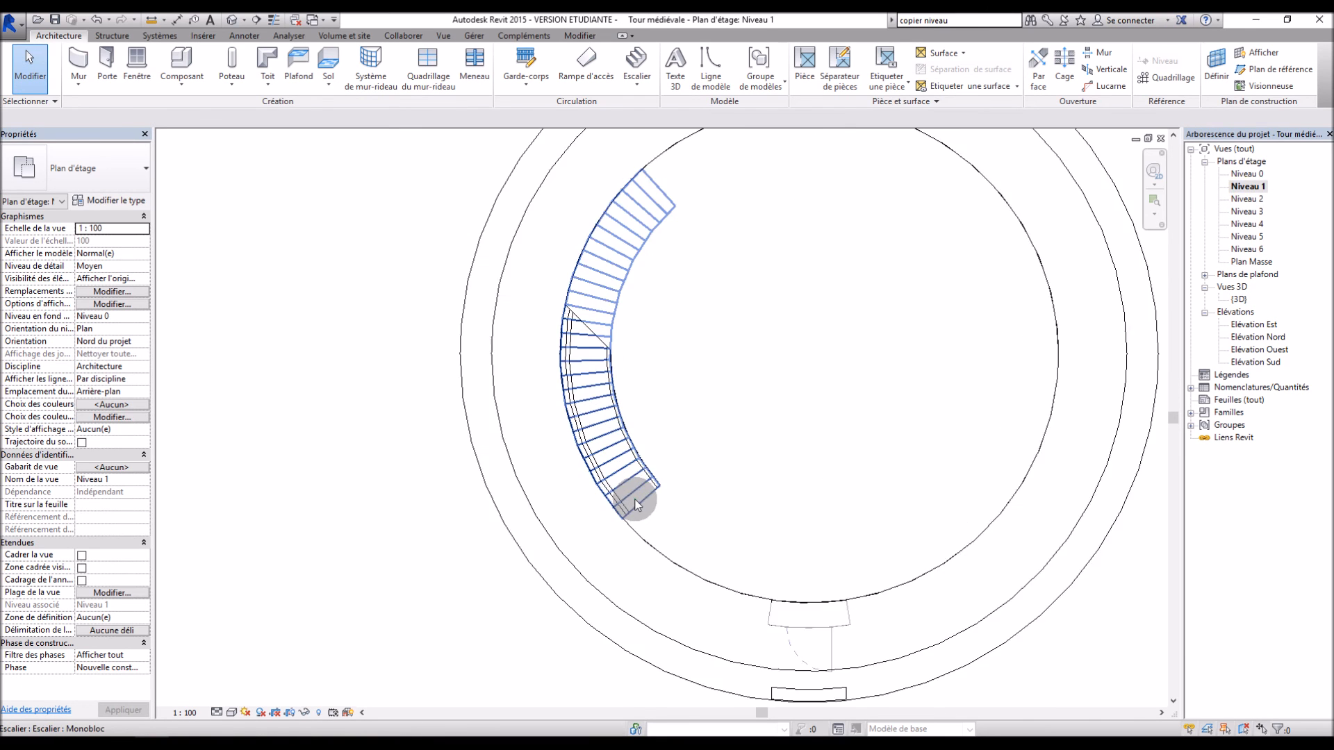
{"action": "scroll", "coordinate": [638, 497], "scroll_direction": "up", "scroll_amount": 1}
{"action": "left_click", "coordinate": [647, 466]}
{"action": "left_click", "coordinate": [587, 476], "text": "ctrl"}
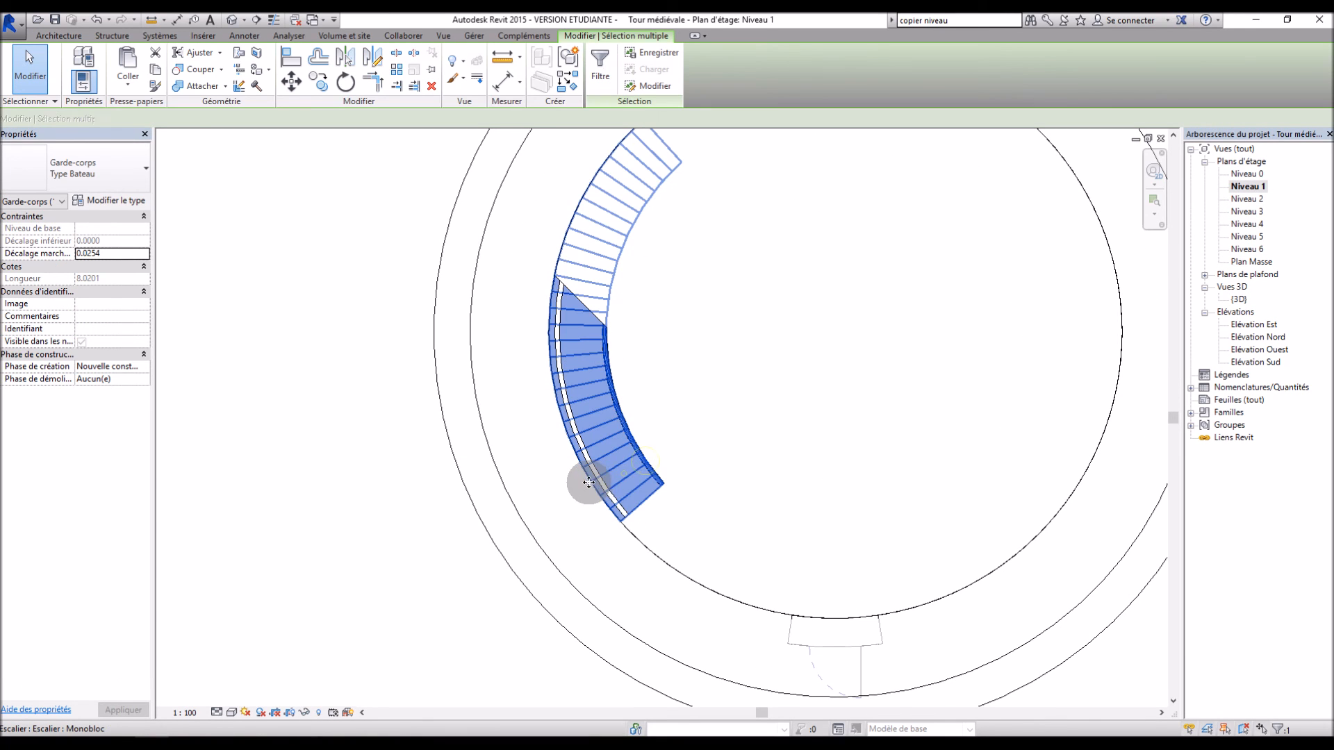
{"action": "left_click", "coordinate": [601, 480], "text": "ctrl"}
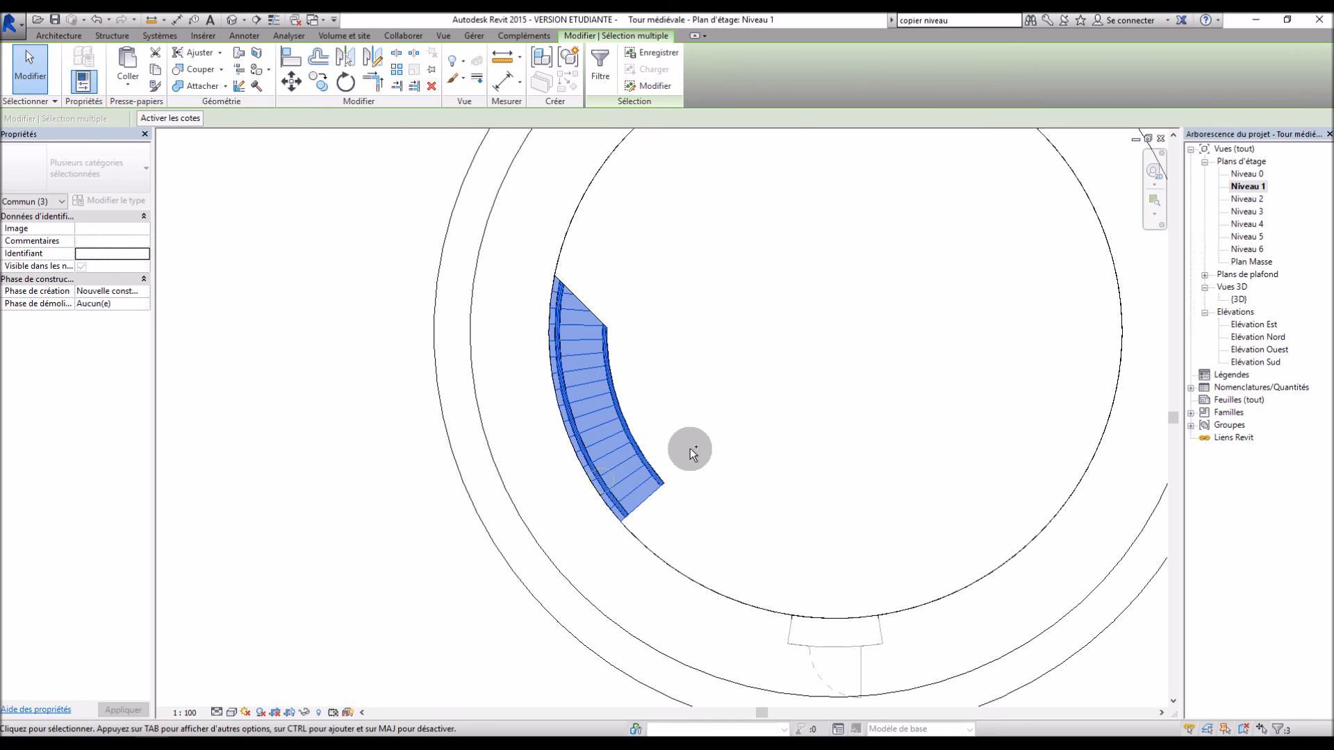
Paste the copied staircase and railings in the Niveau 2 plan, fitted to the stair opening along the tower's inner wall face.
{"action": "scroll", "coordinate": [690, 448], "scroll_direction": "down", "scroll_amount": 2}
{"action": "double_click", "coordinate": [1251, 200]}
{"action": "key", "text": "ctrl+v"}
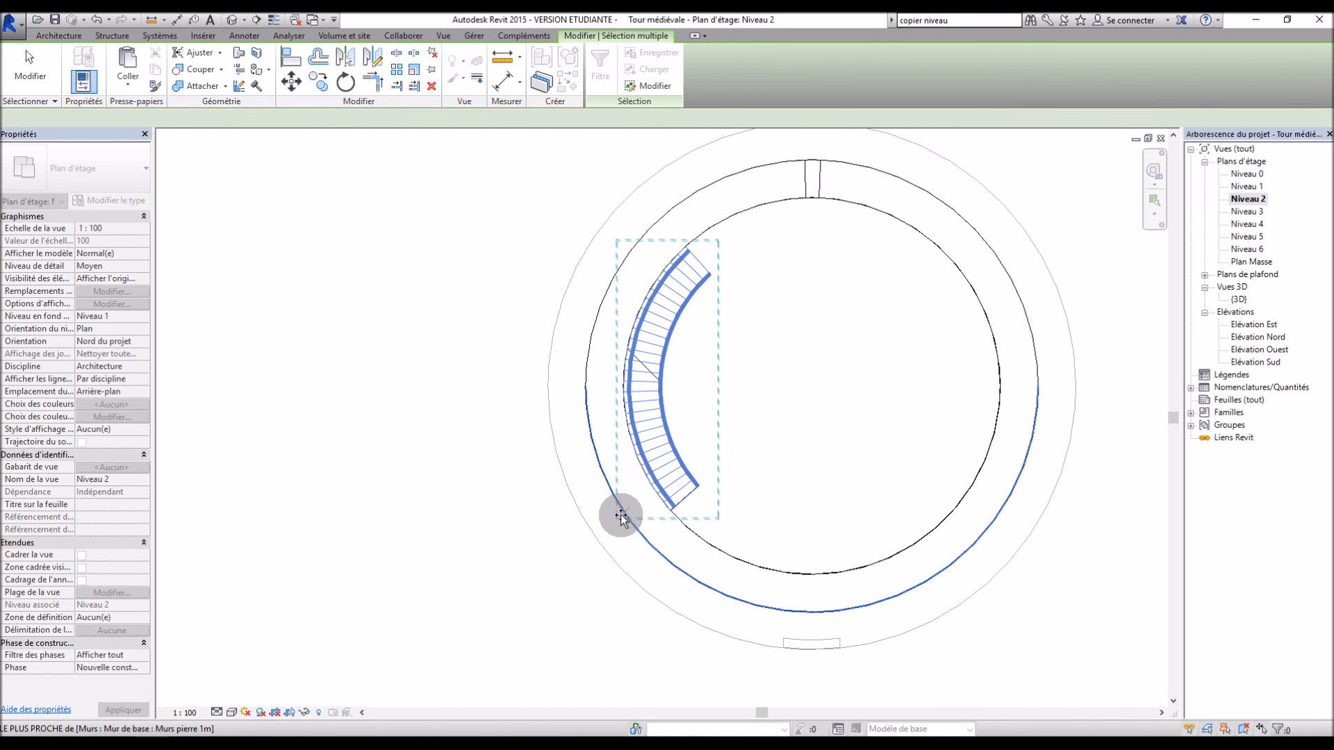
{"action": "scroll", "coordinate": [619, 515], "scroll_direction": "up", "scroll_amount": 4}
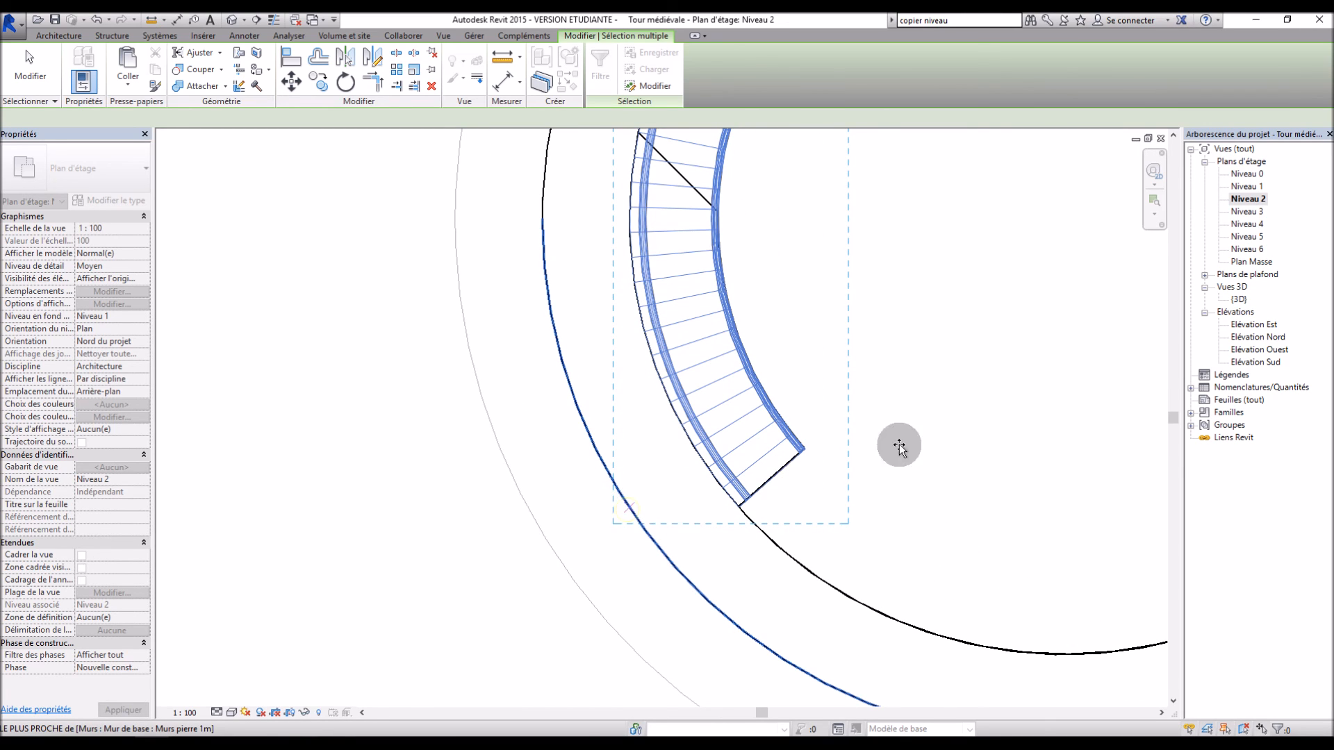
{"action": "left_click", "coordinate": [785, 478]}
{"action": "scroll", "coordinate": [903, 436], "scroll_direction": "down", "scroll_amount": 3}
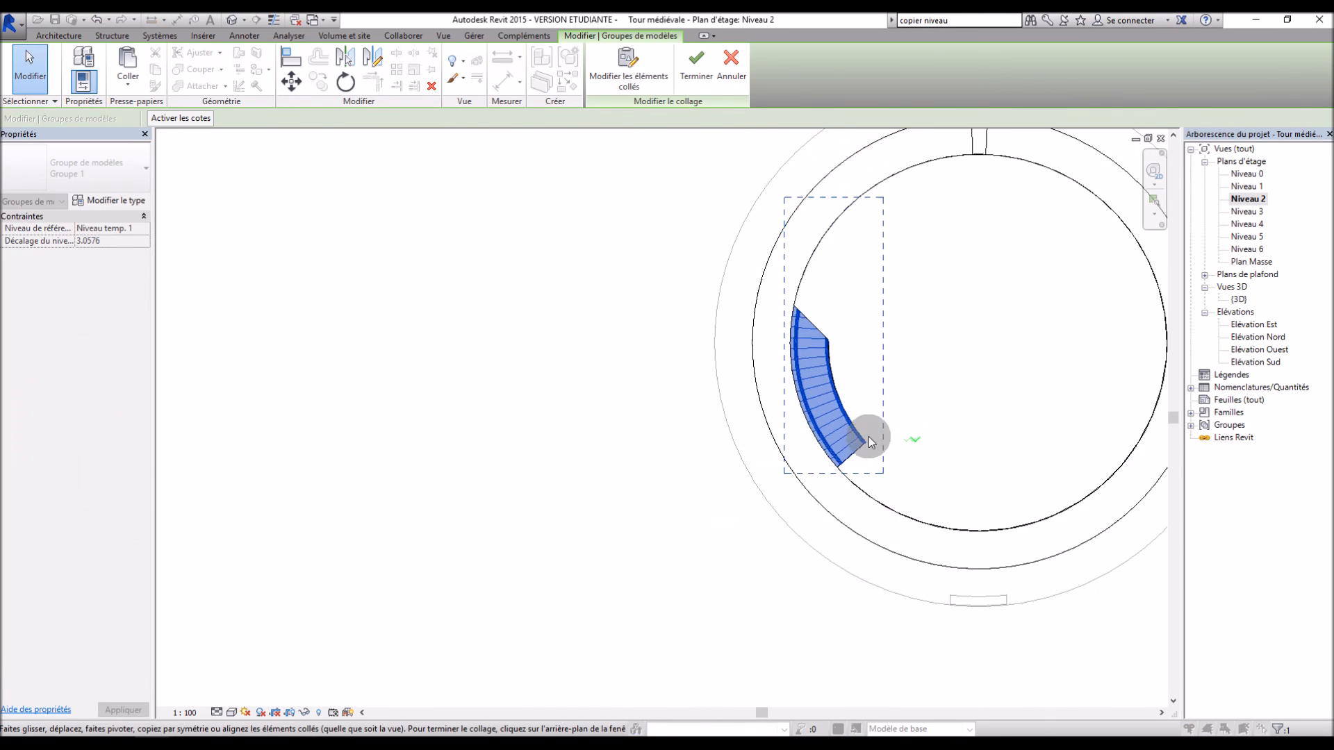
Copy the upper staircase with its two railings and the wooden floor above it from the sectioned 3D view.
{"action": "double_click", "coordinate": [1252, 301]}
{"action": "middle_click_drag", "start_coordinate": [887, 436], "coordinate": [912, 323], "text": "shift"}
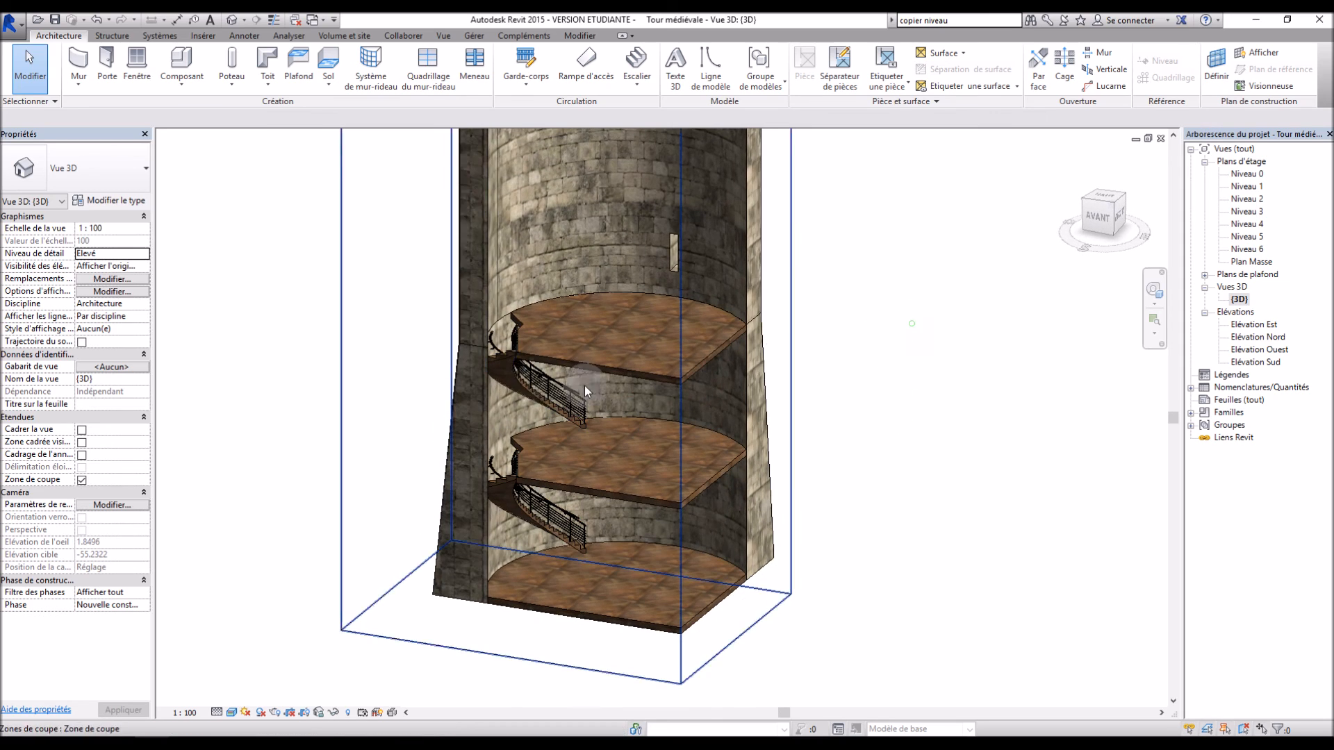
{"action": "left_click", "coordinate": [506, 372]}
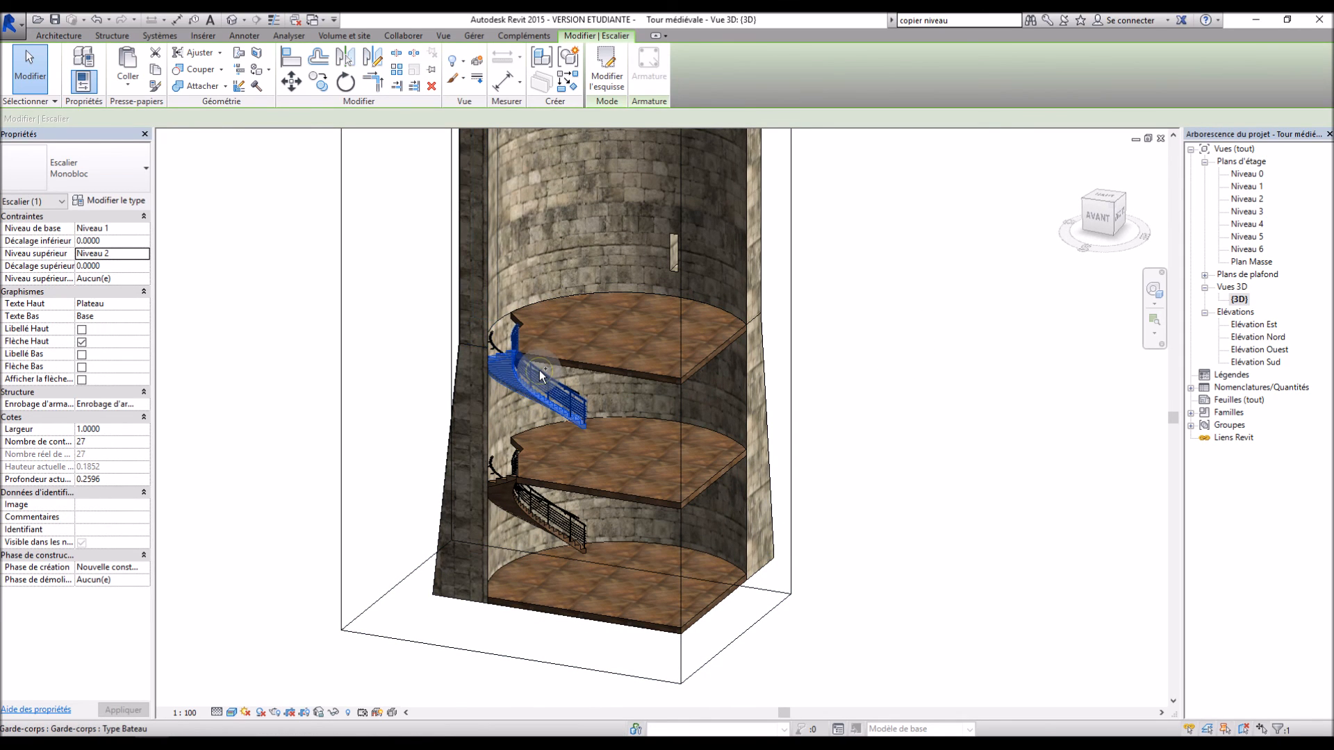
{"action": "left_click", "coordinate": [499, 340], "text": "ctrl"}
{"action": "left_click", "coordinate": [553, 356], "text": "ctrl"}
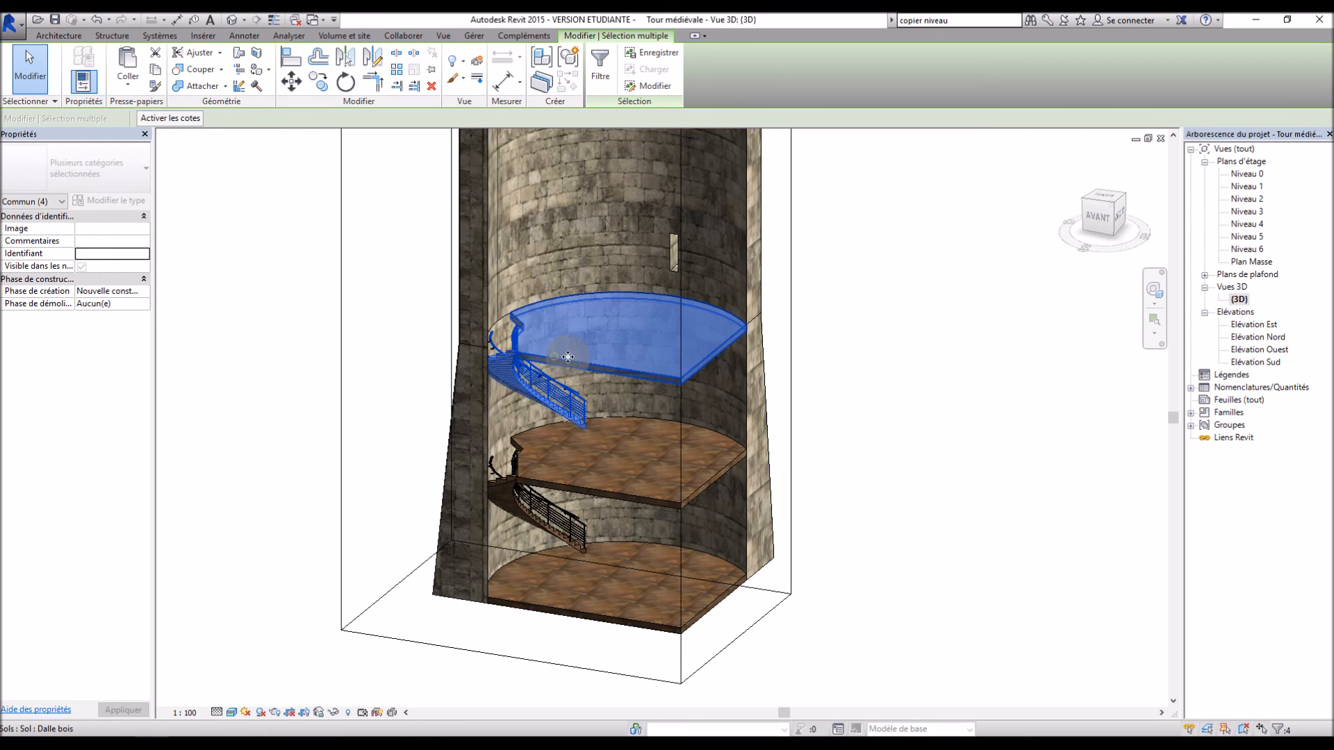
Paste the copied floor, staircase and railings in the Niveau 3 plan, fitted to the tower's inner wall face, and check them in 3D.
{"action": "double_click", "coordinate": [1254, 198]}
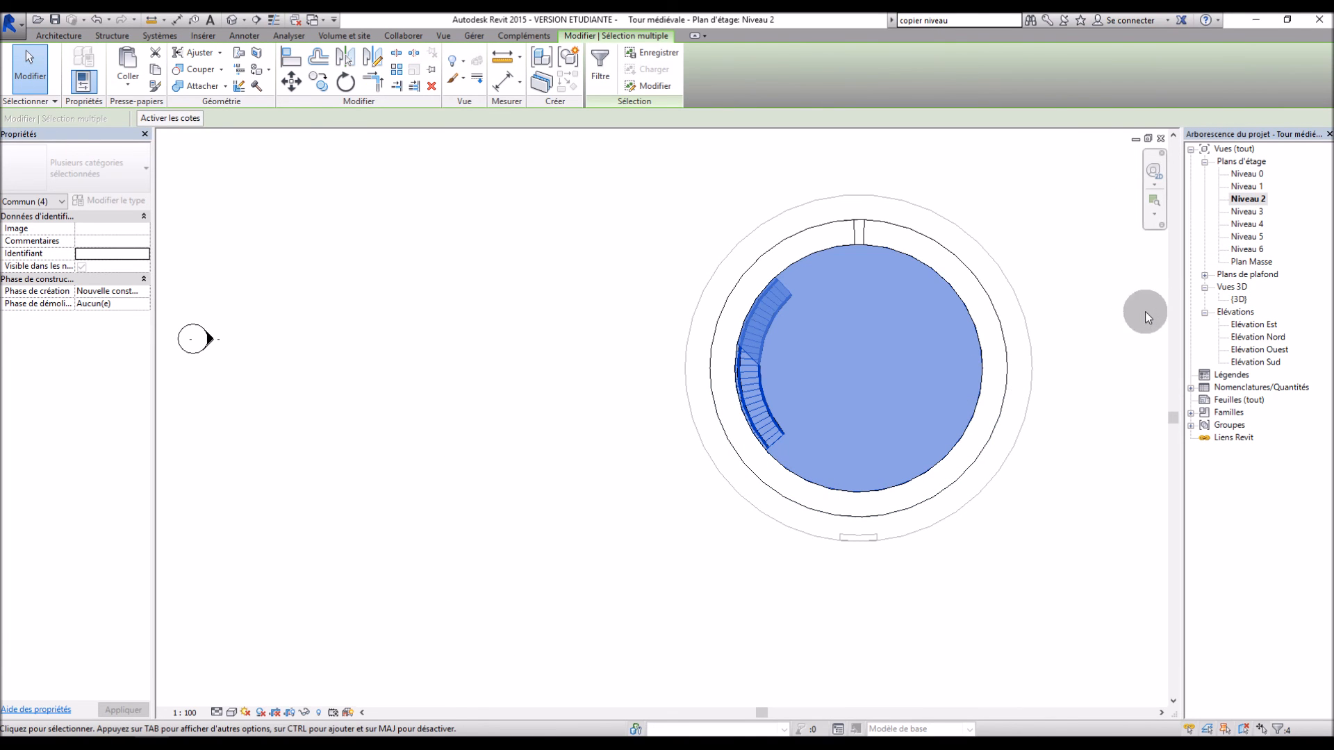
{"action": "double_click", "coordinate": [1258, 211]}
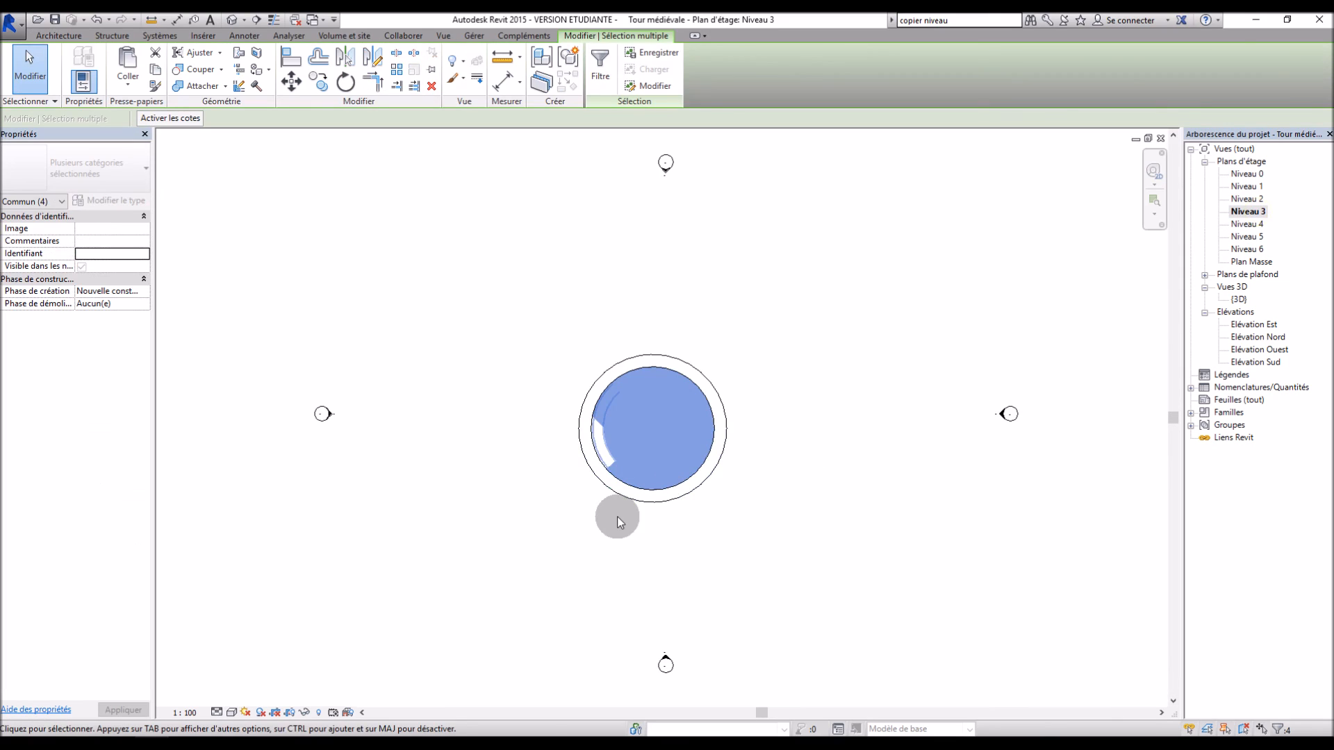
{"action": "scroll", "coordinate": [617, 515], "scroll_direction": "up", "scroll_amount": 3}
{"action": "left_click", "coordinate": [570, 483]}
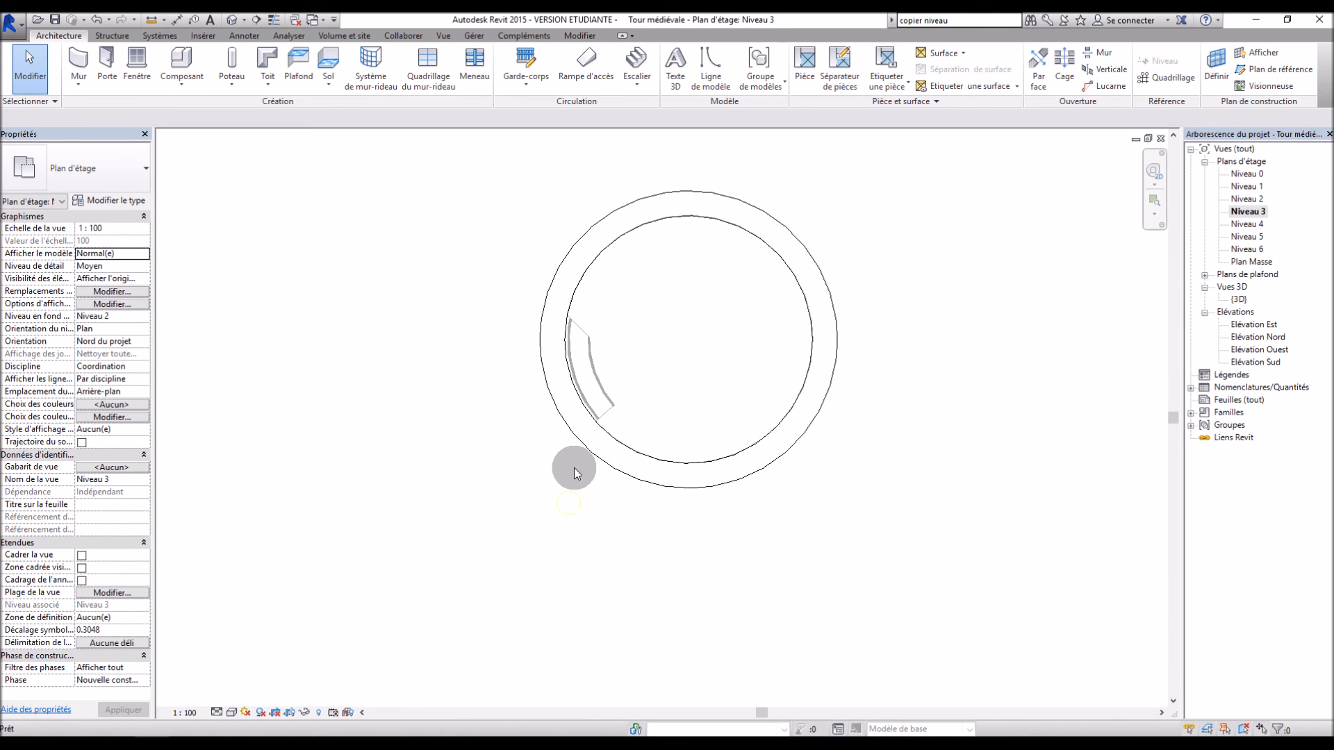
{"action": "left_click", "coordinate": [612, 424]}
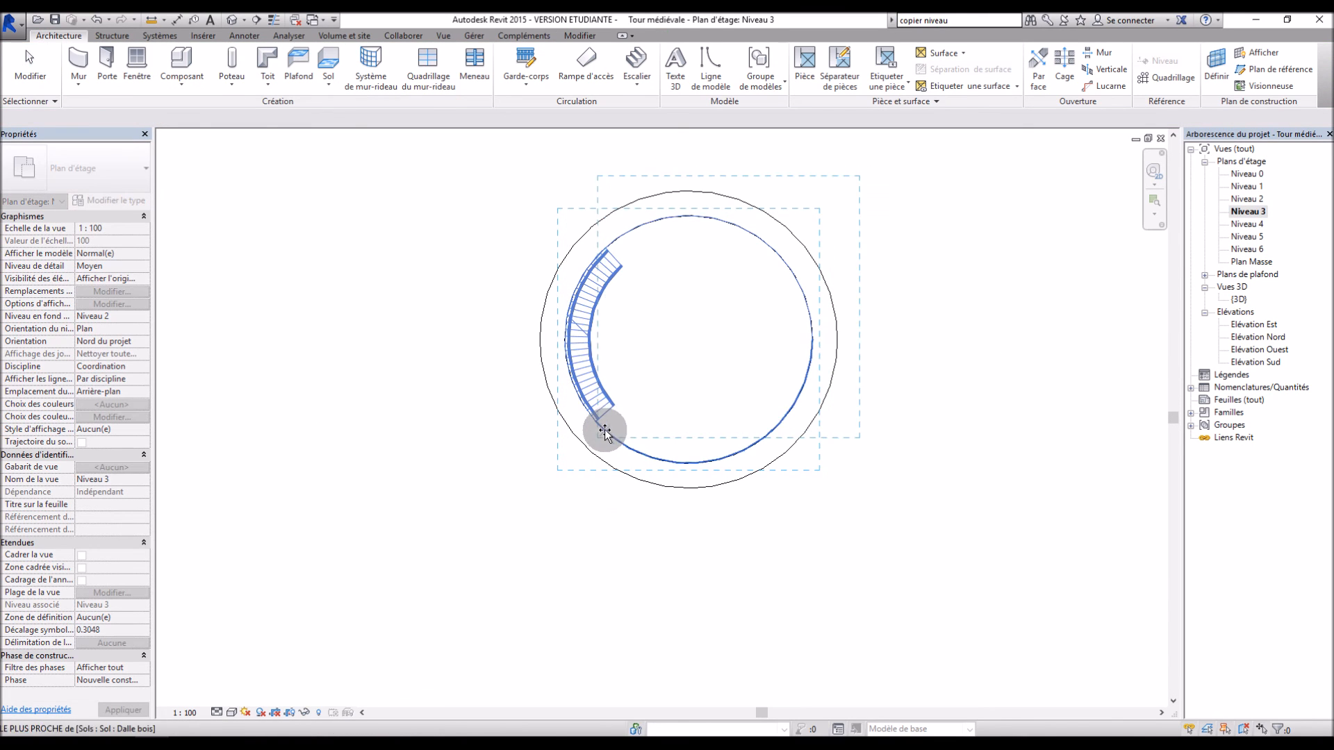
{"action": "scroll", "coordinate": [591, 451], "scroll_direction": "up", "scroll_amount": 2}
{"action": "left_click", "coordinate": [590, 450]}
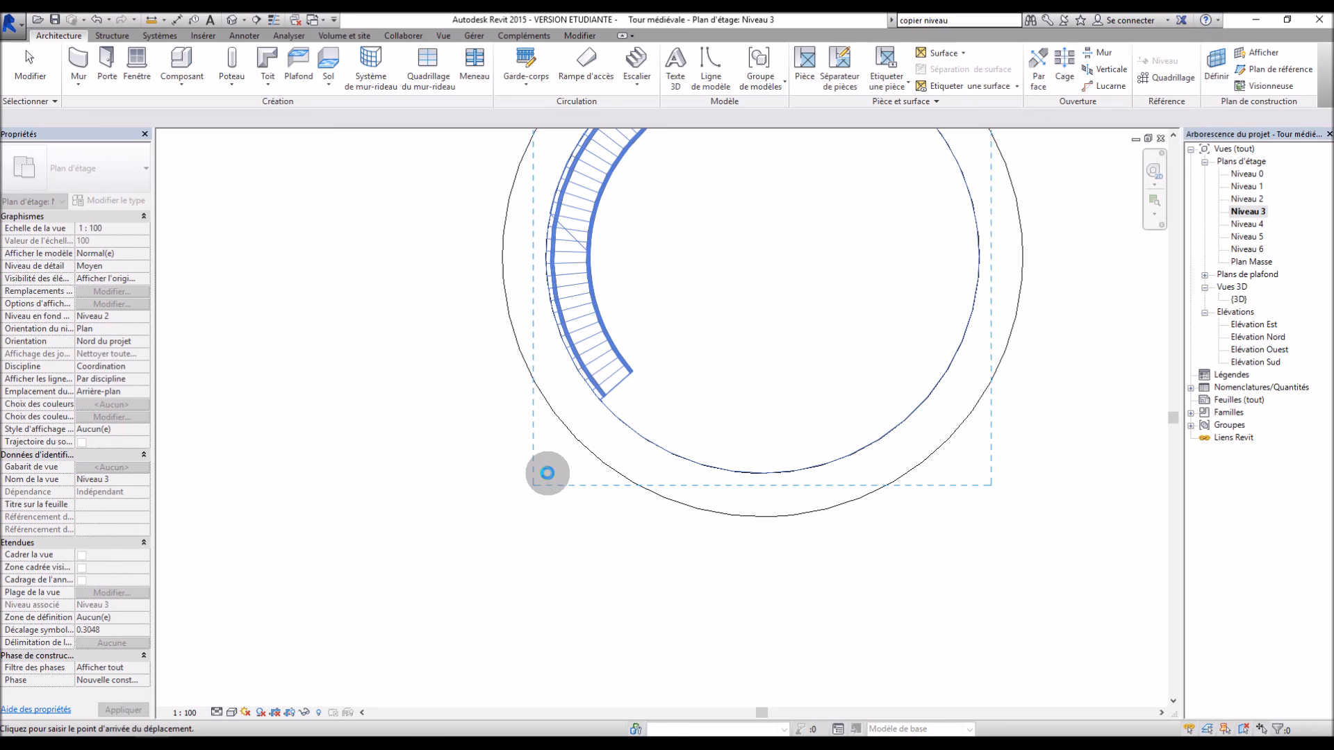
{"action": "left_click", "coordinate": [547, 473]}
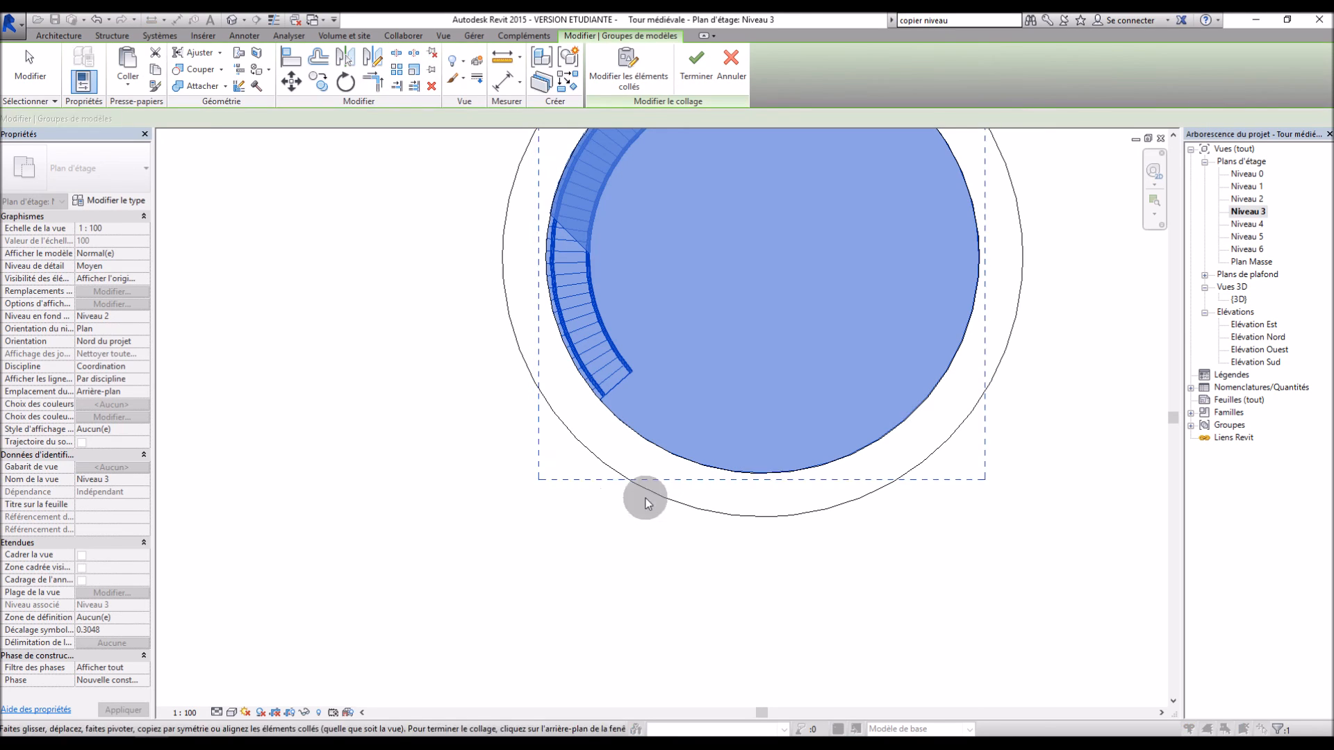
{"action": "double_click", "coordinate": [1239, 299]}
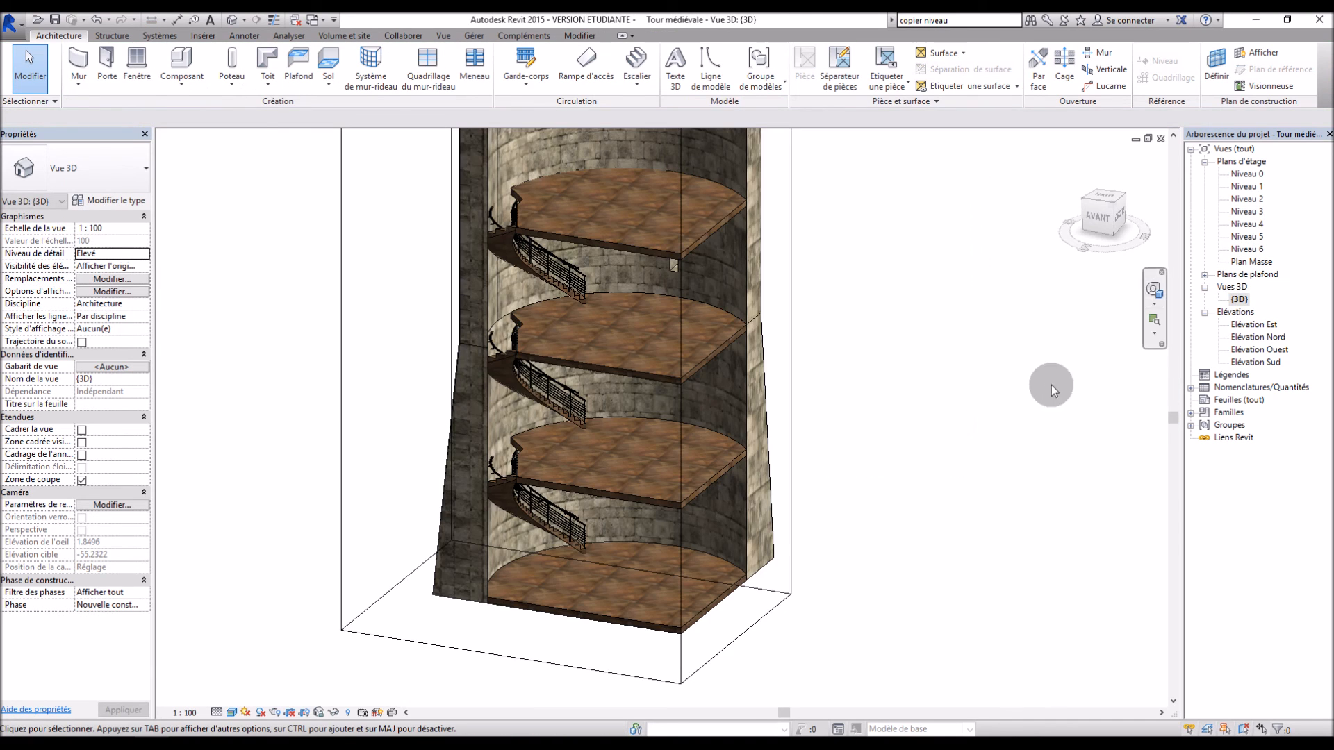
{"action": "middle_click_drag", "start_coordinate": [500, 494], "coordinate": [817, 409], "text": "shift"}
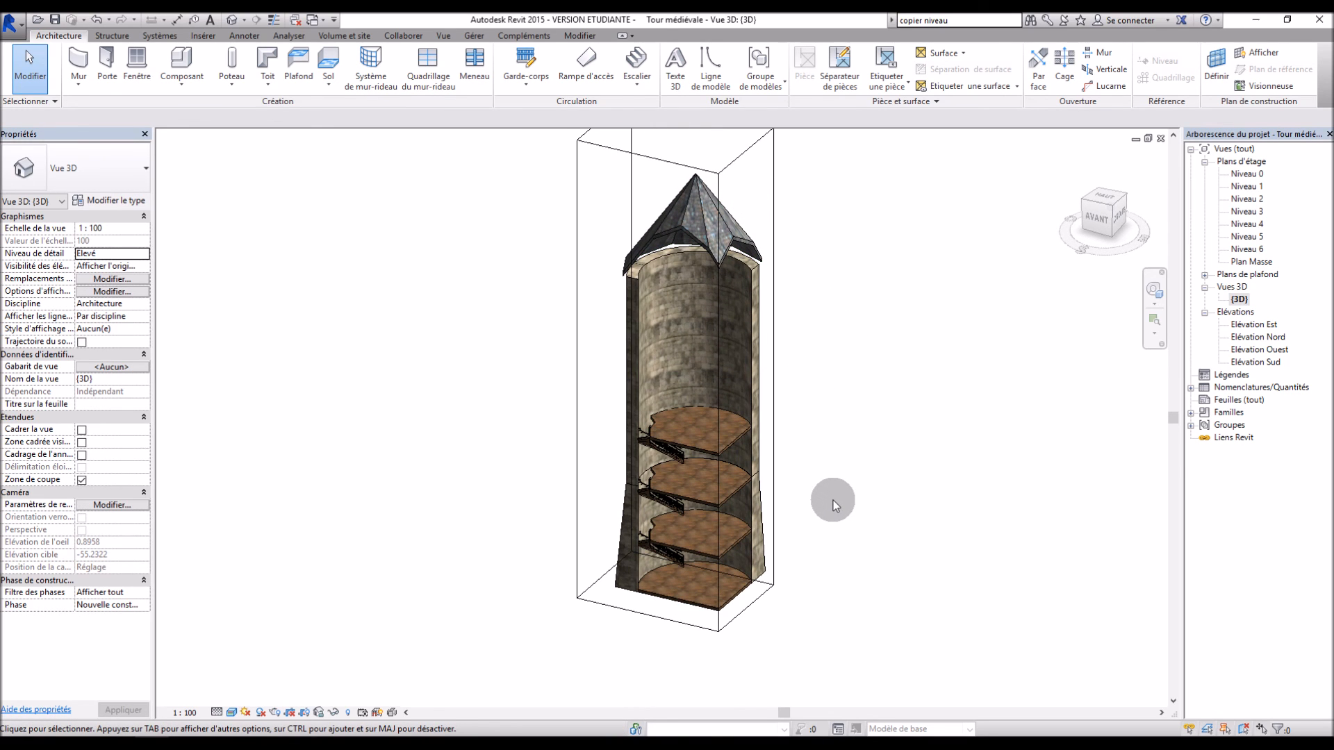